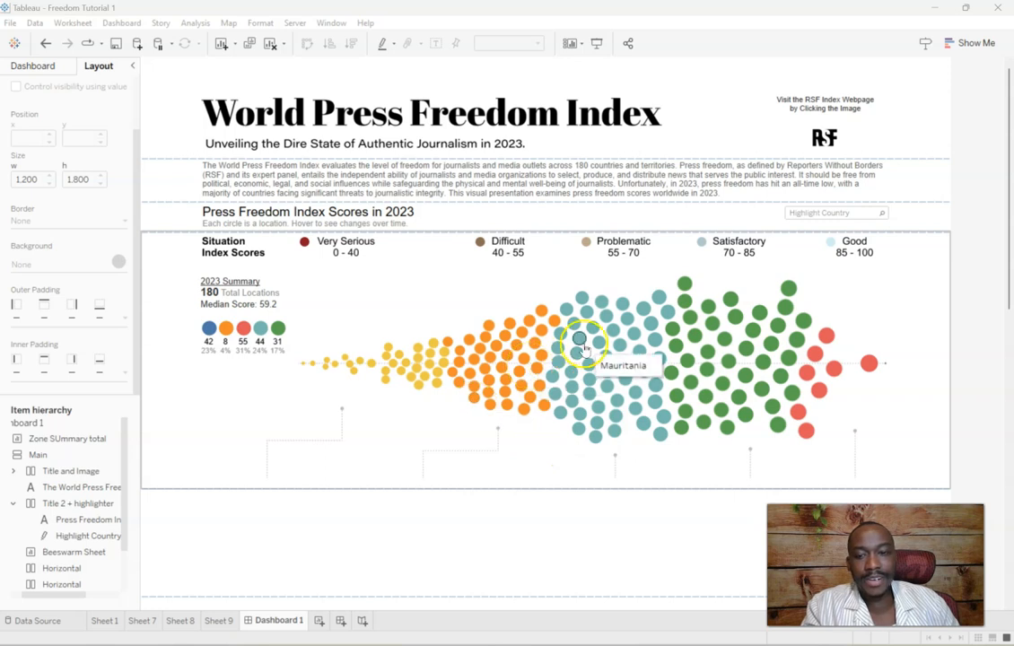
Step: Open the 2023 summary worksheet (Zone SUmmary total) from the dashboard
drag(1008, 209, 997, 263)
scroll(996, 263, up, 3)
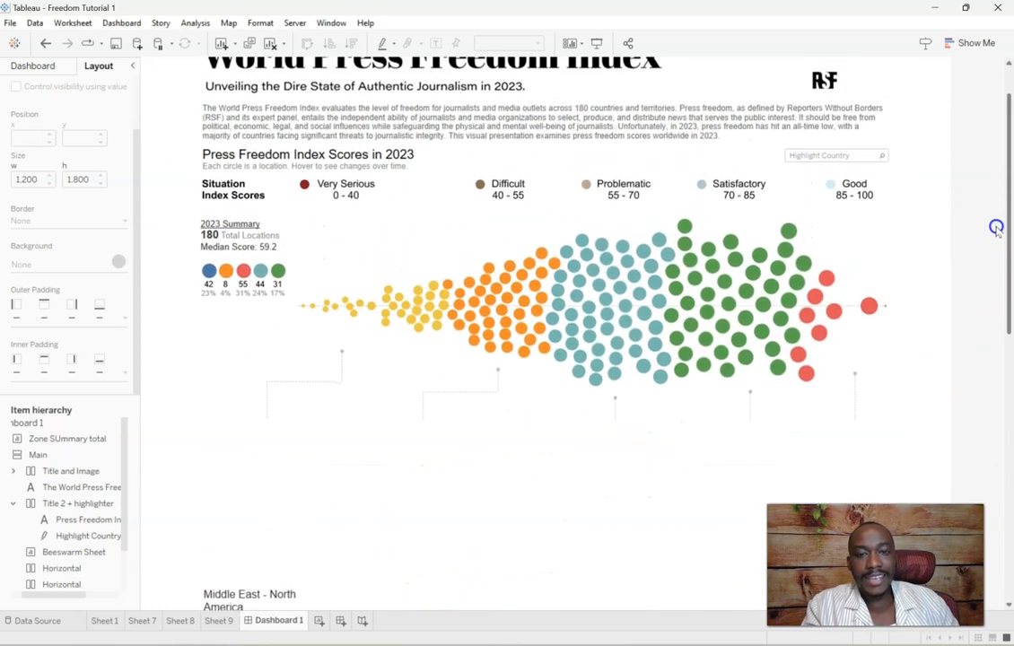
scroll(526, 148, up, 2)
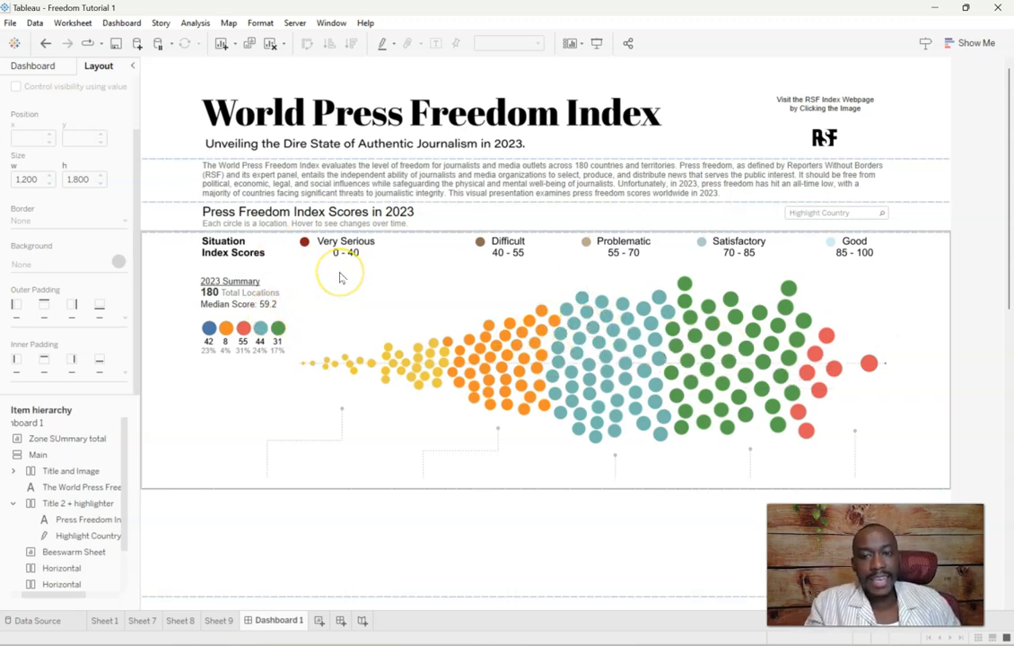
click(300, 282)
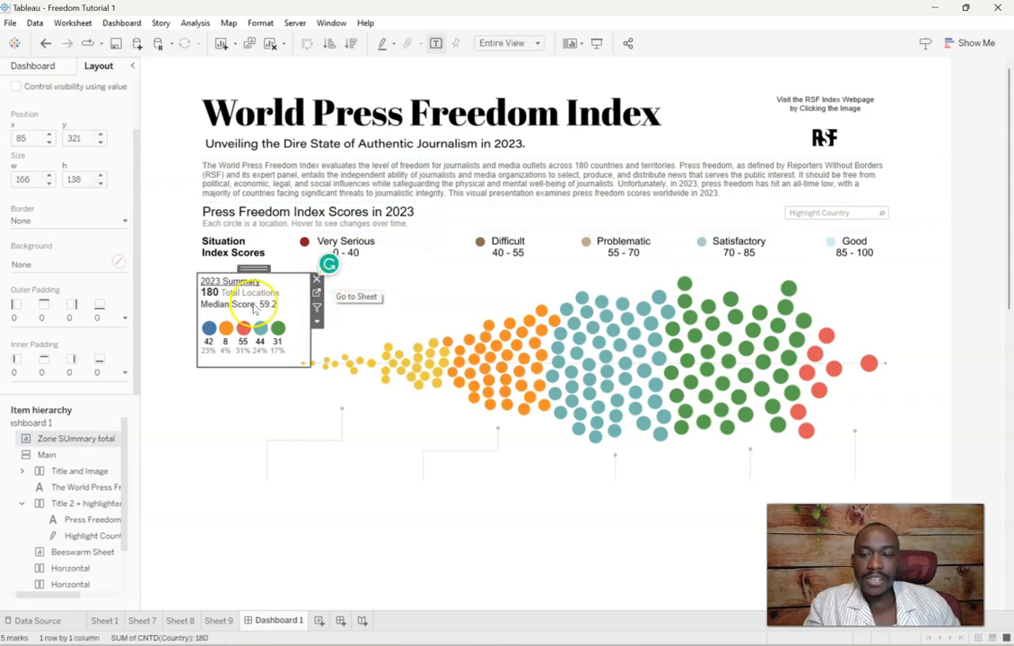
click(316, 293)
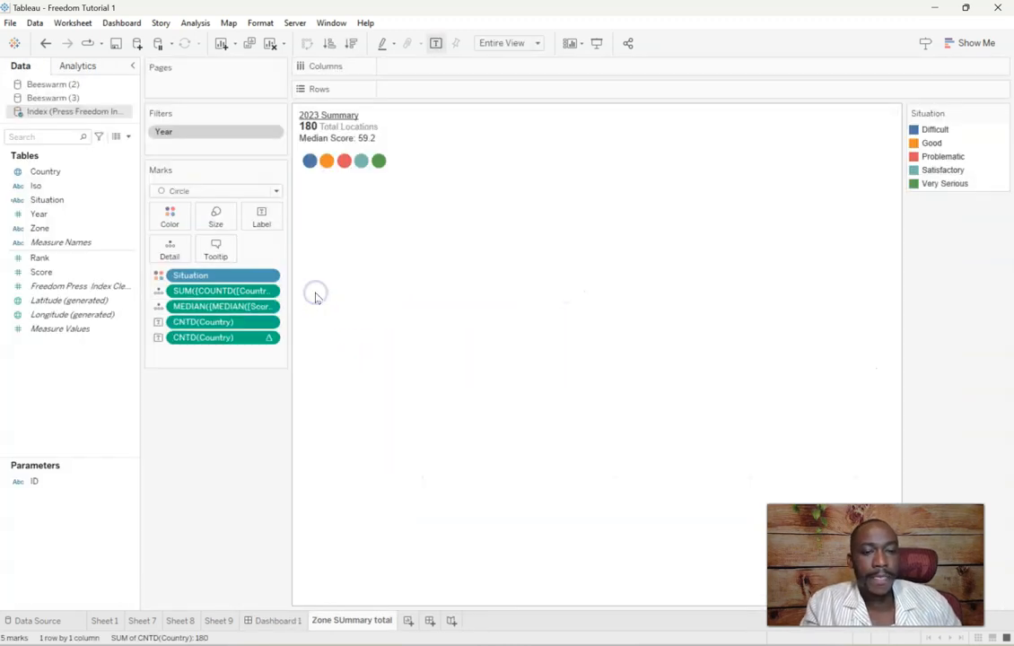
Step: Edit the Situation colours of the summary sheet and set Very Serious to the dark red custom colour
click(169, 216)
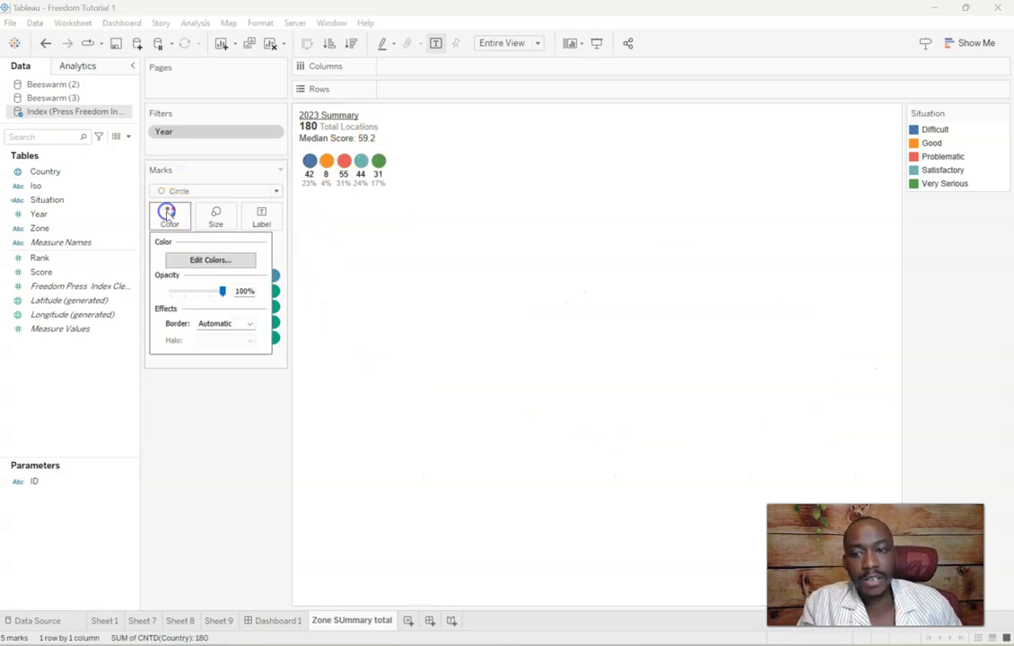
click(220, 406)
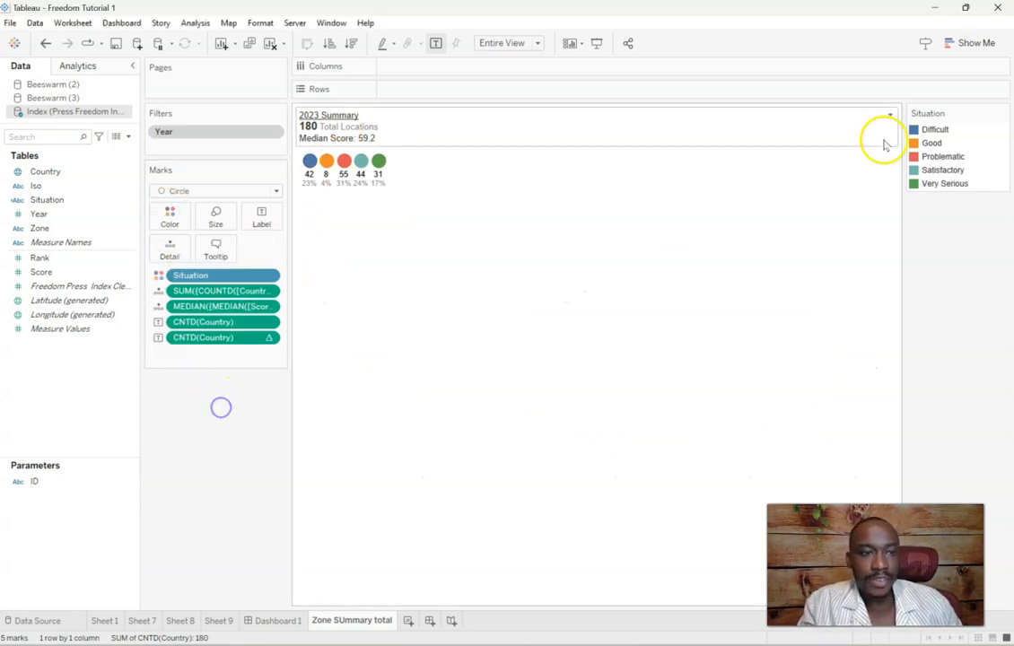
click(1002, 114)
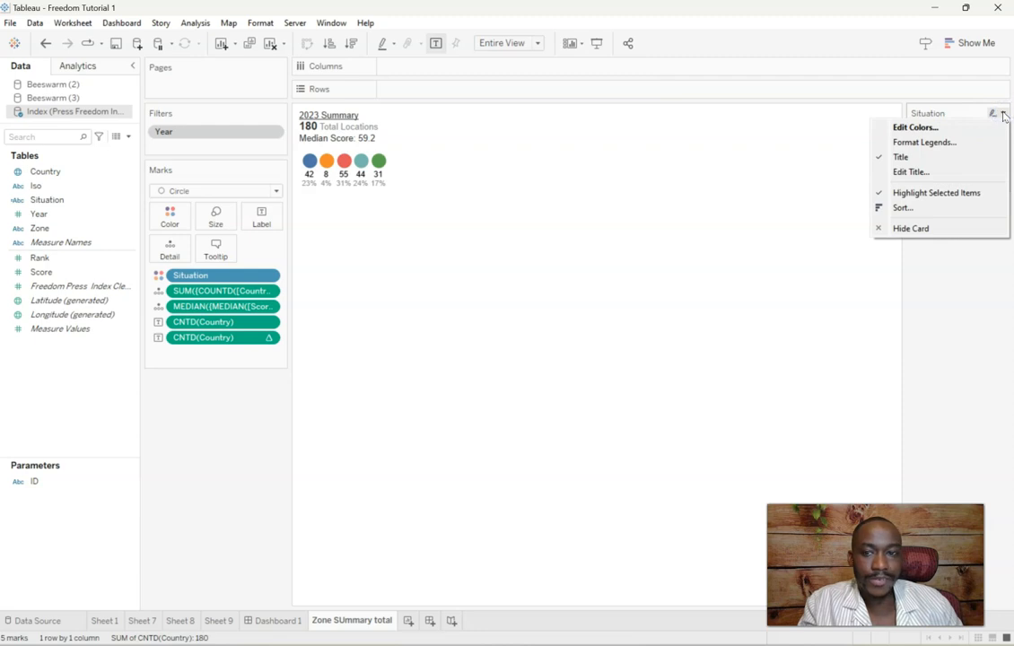
click(929, 128)
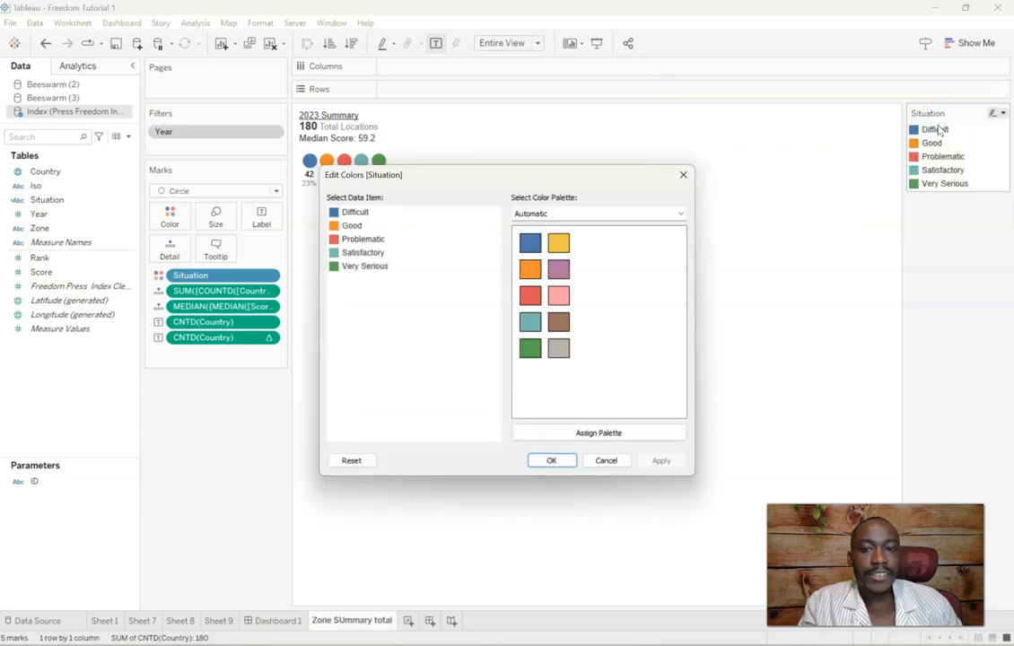
double_click(360, 266)
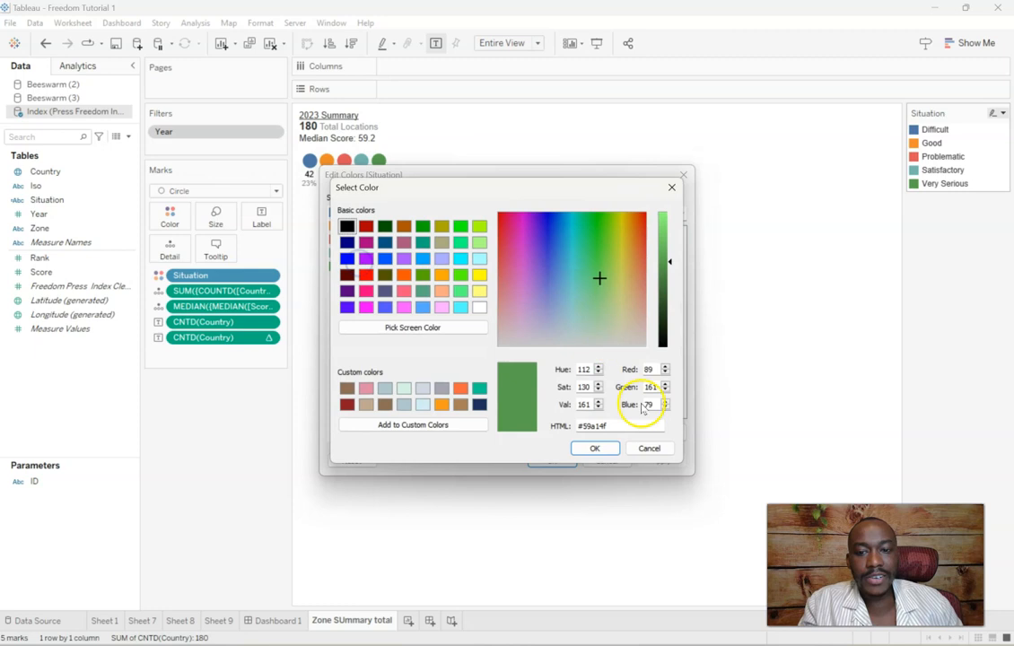
click(347, 405)
click(591, 448)
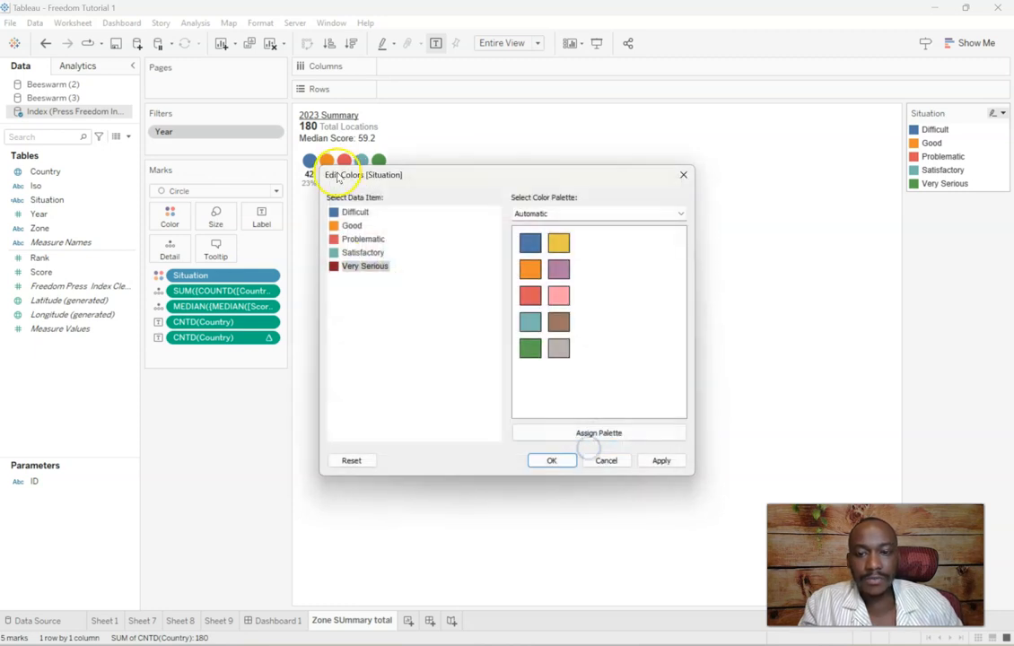
Step: Set the Satisfactory colour to the greyish-blue custom colour
click(368, 253)
double_click(371, 254)
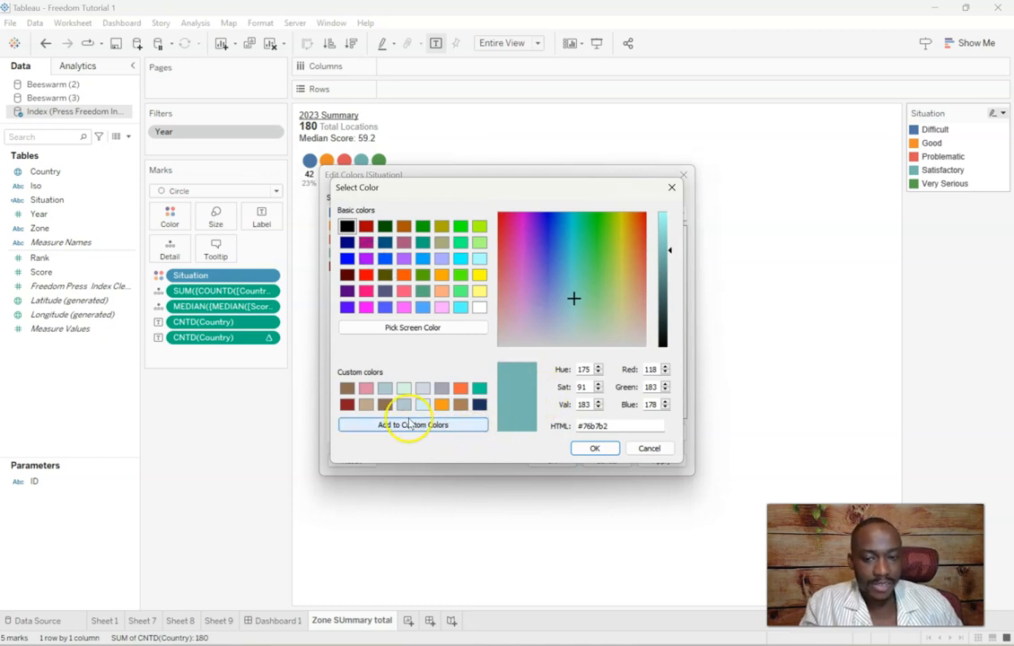
click(404, 404)
click(596, 449)
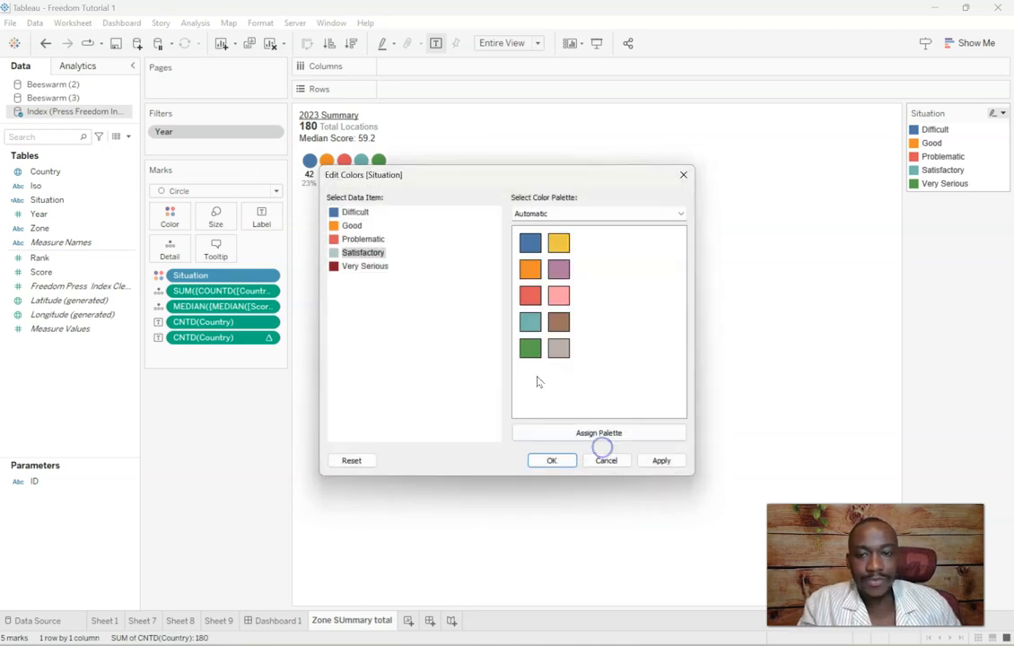
Step: Set the Problematic colour to the light tan custom colour and Difficult to brown #8c6e54
double_click(355, 238)
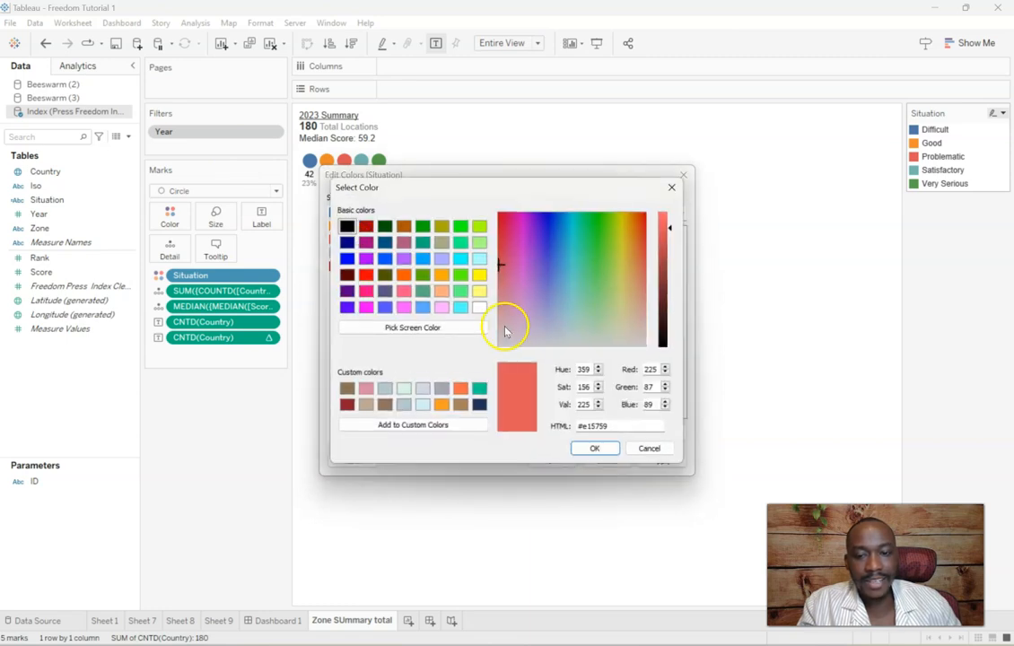
click(386, 406)
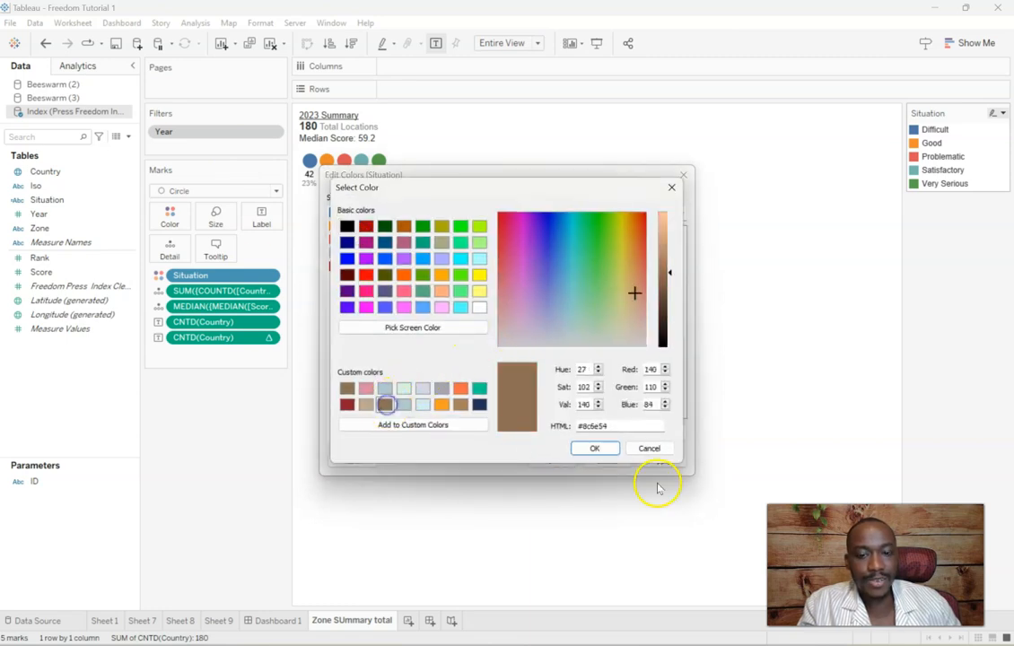
click(367, 404)
click(606, 452)
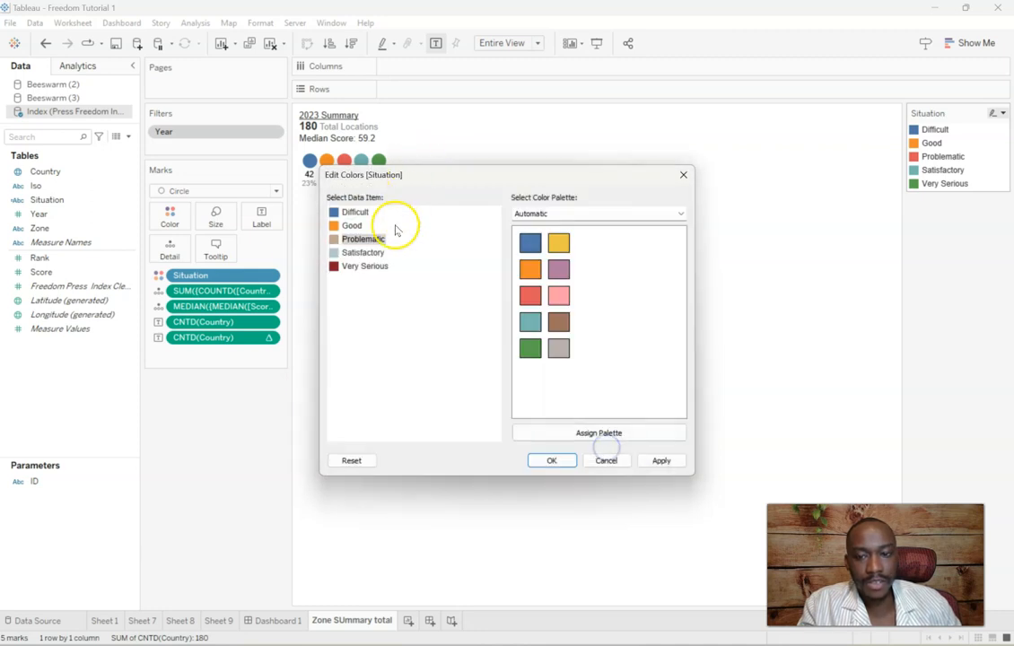
double_click(359, 213)
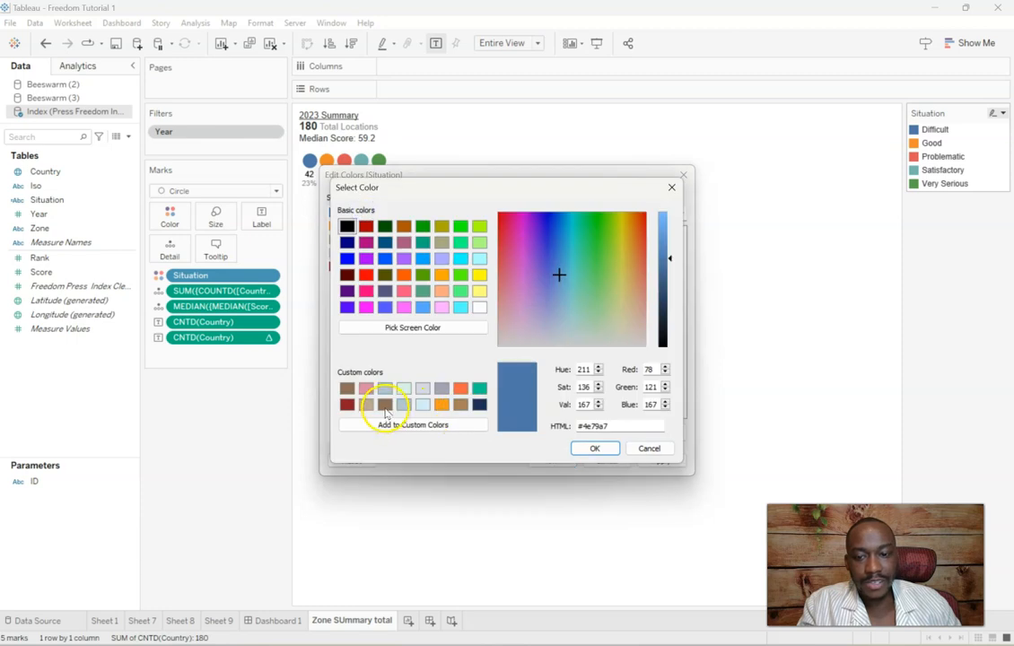
click(385, 404)
click(592, 448)
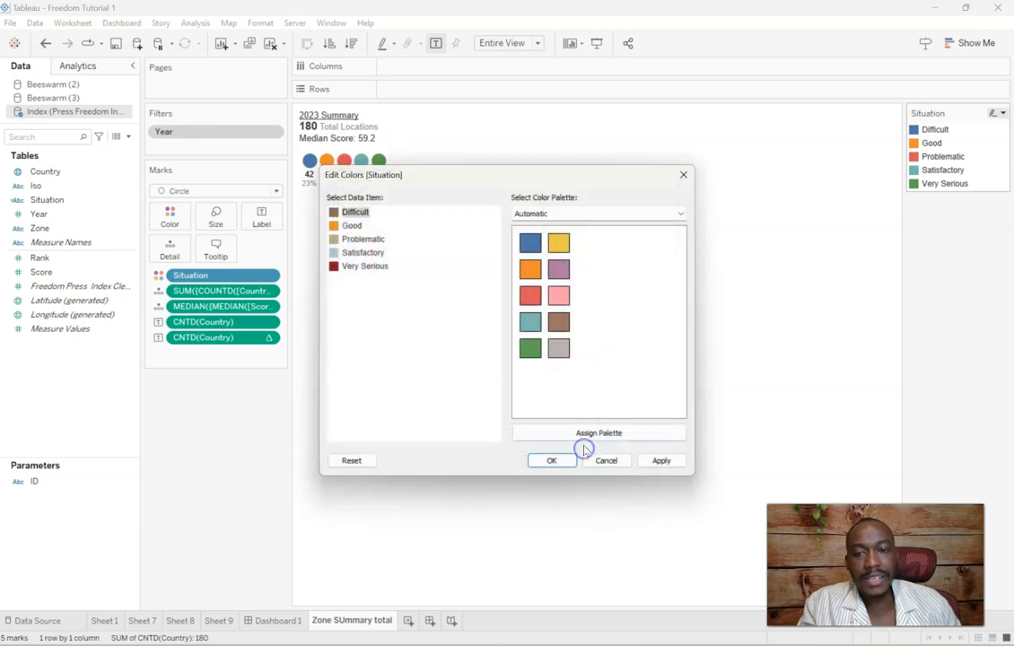
Step: Set the Good colour to light blue #d1eef5, add it to the custom colours, and apply the Situation colours
double_click(350, 227)
click(423, 404)
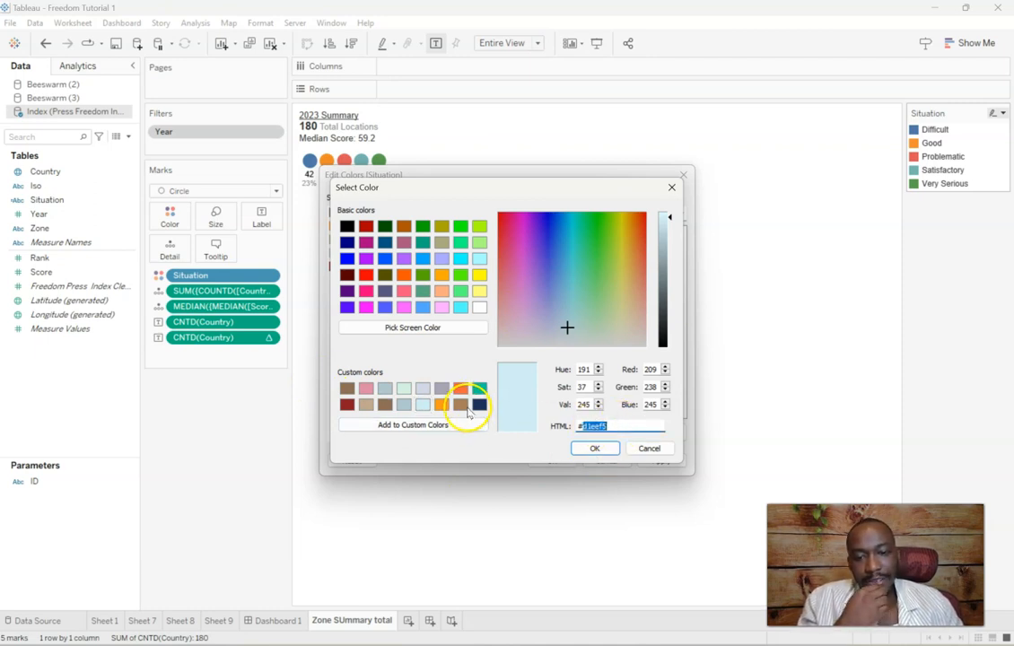
click(424, 389)
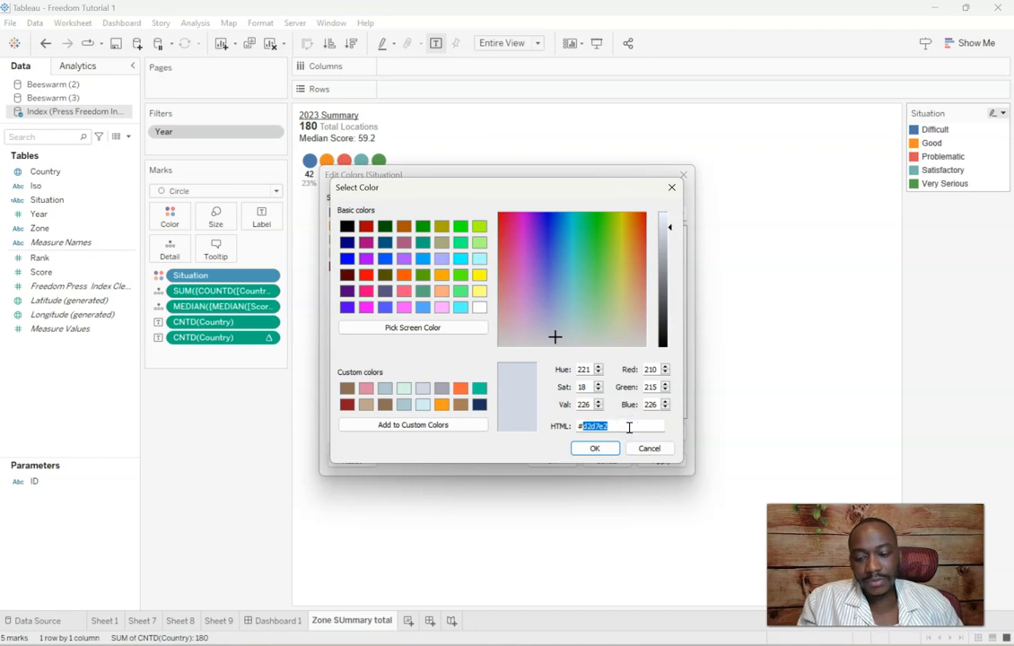
text(#d1eef5)
click(430, 424)
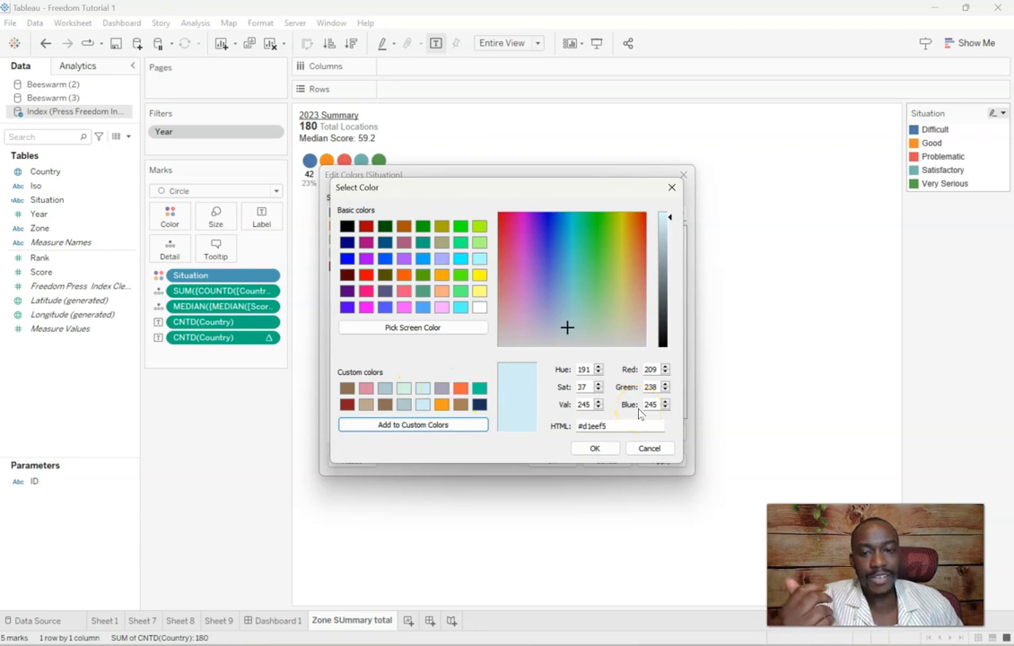
click(597, 448)
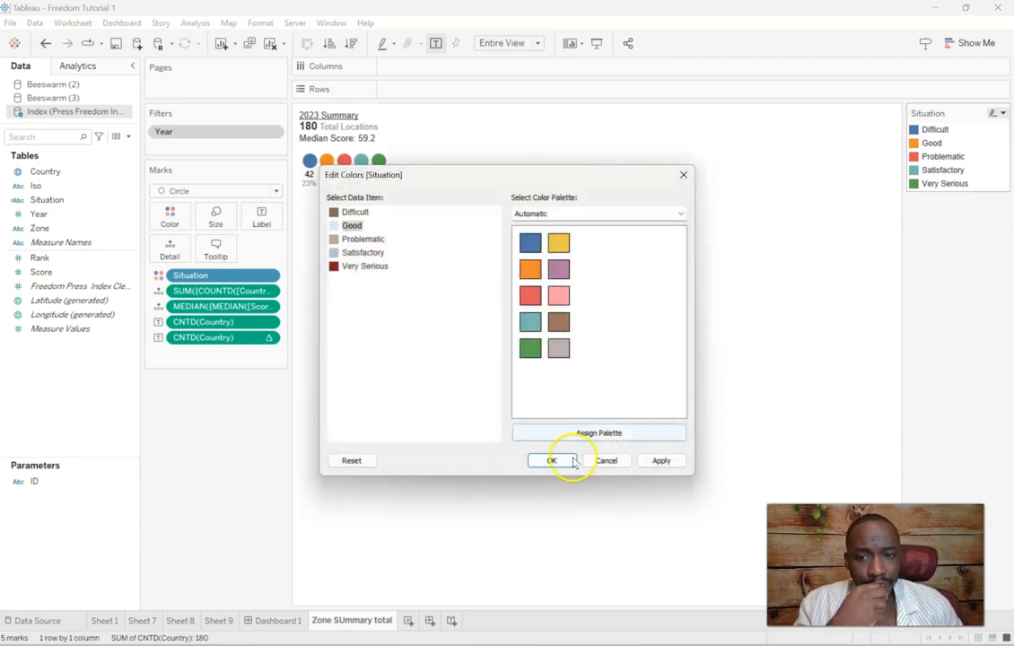
click(552, 462)
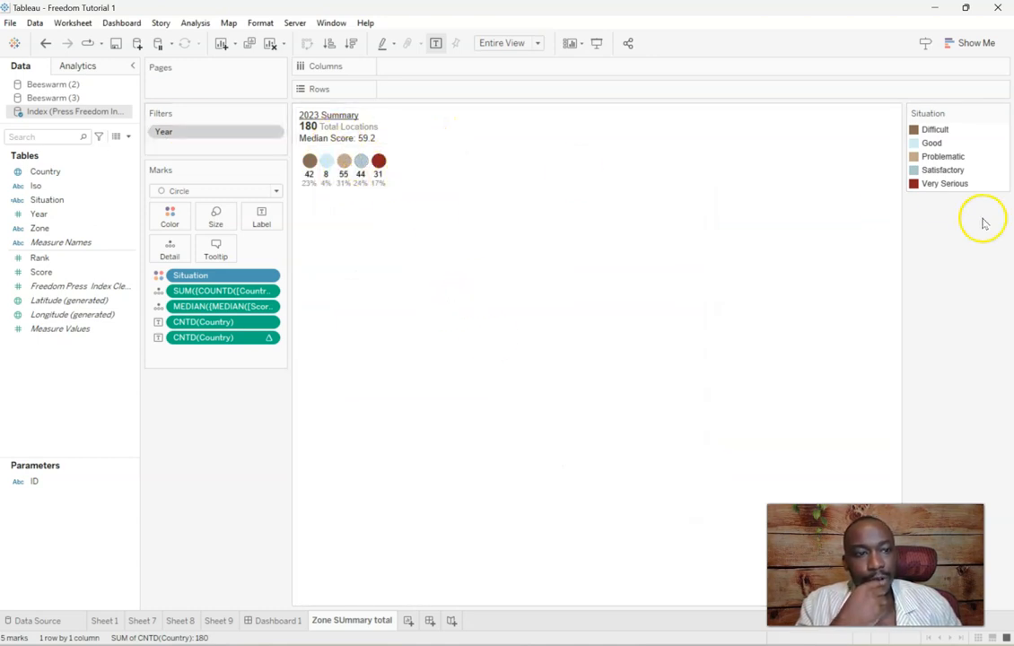
Step: Reorder the Situation legend as Very Serious, Difficult, Problematic, Satisfactory, Good
click(938, 183)
drag(622, 127, 948, 127)
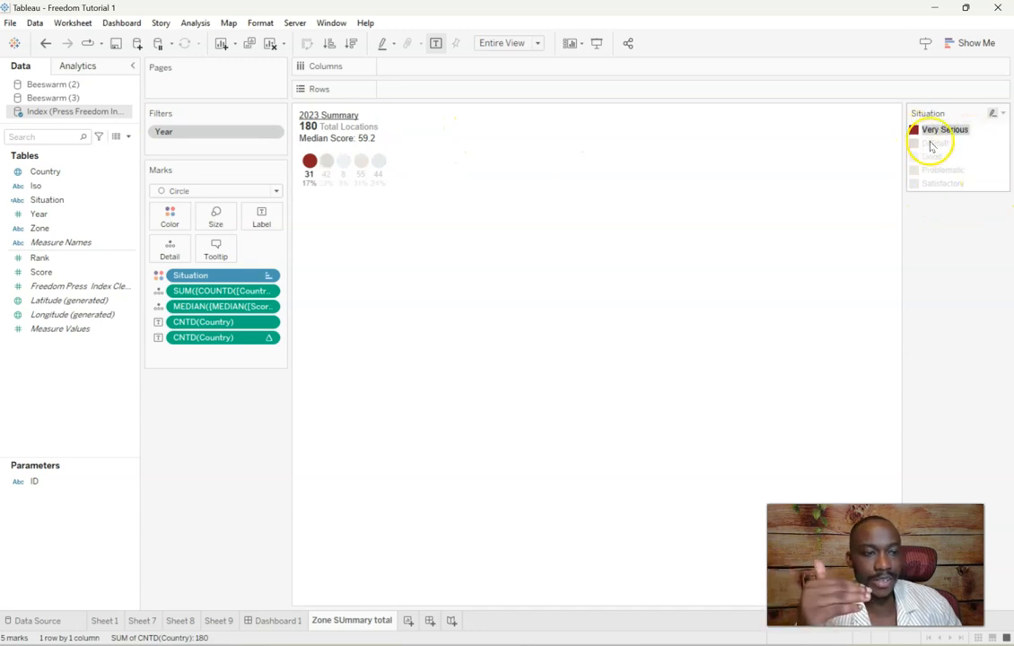
click(935, 172)
click(941, 199)
mouse_move(941, 173)
mouse_down()
mouse_move(939, 154)
mouse_move(947, 192)
mouse_move(949, 169)
mouse_up()
click(951, 172)
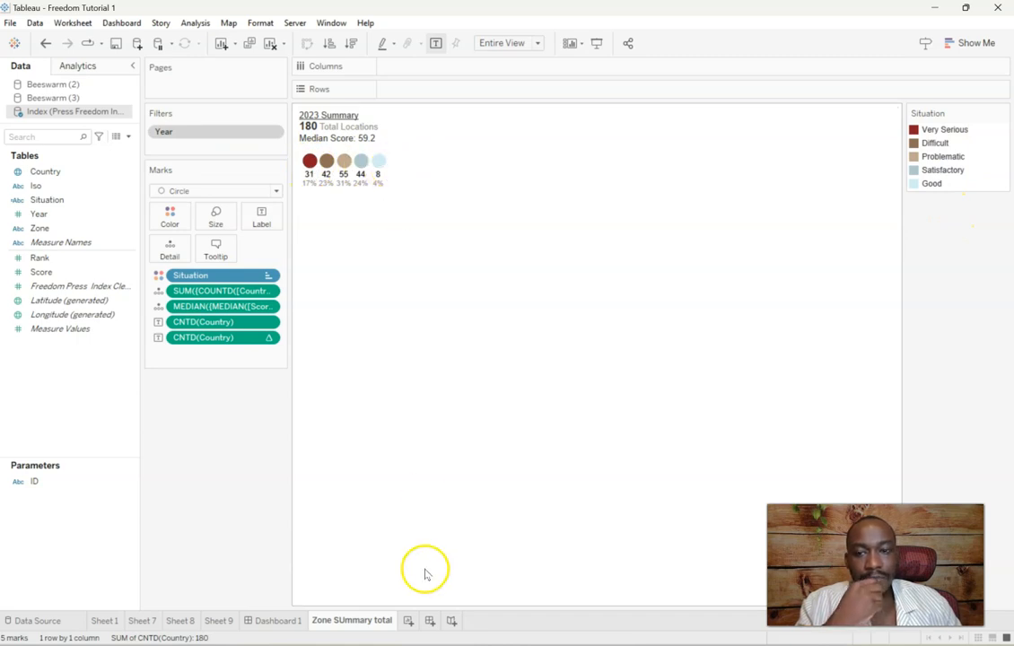
Step: Return to Dashboard 1 and open the Beeswarm Sheet from its chart
click(269, 619)
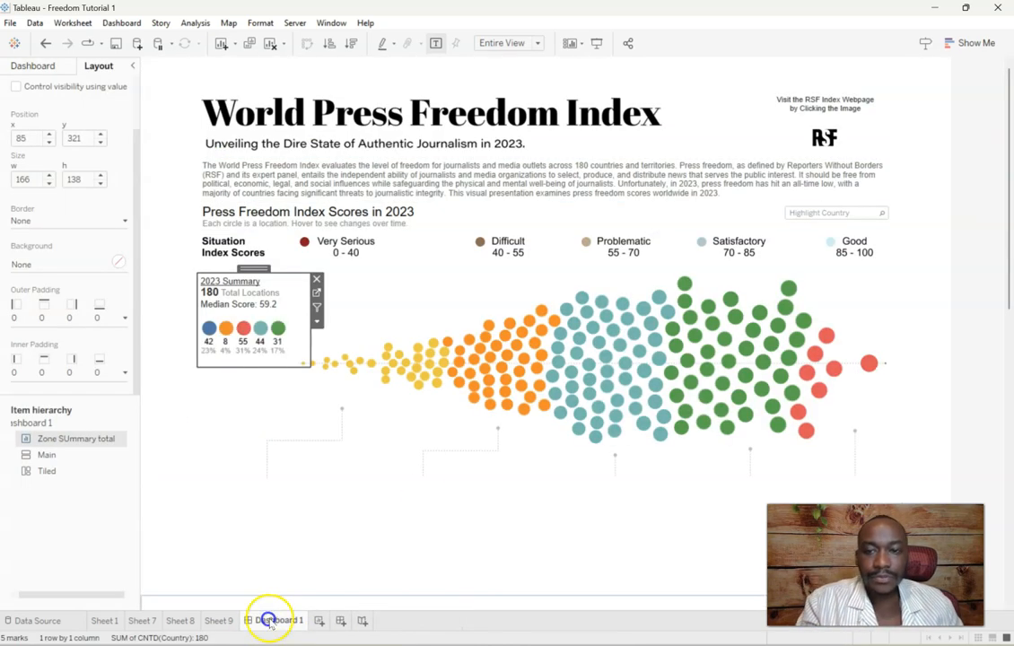
click(856, 297)
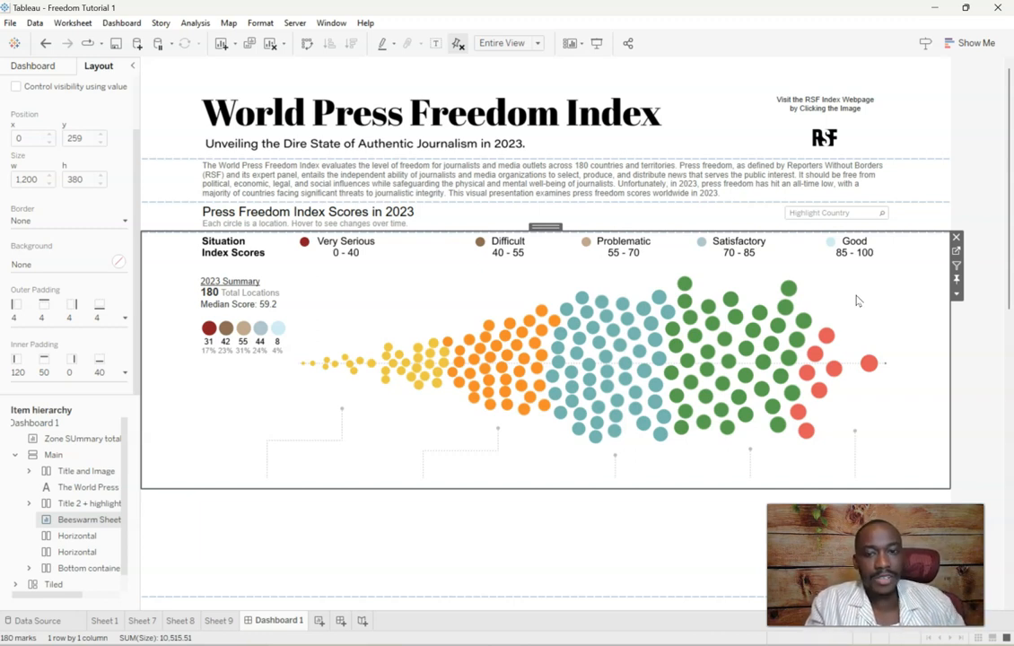
click(957, 250)
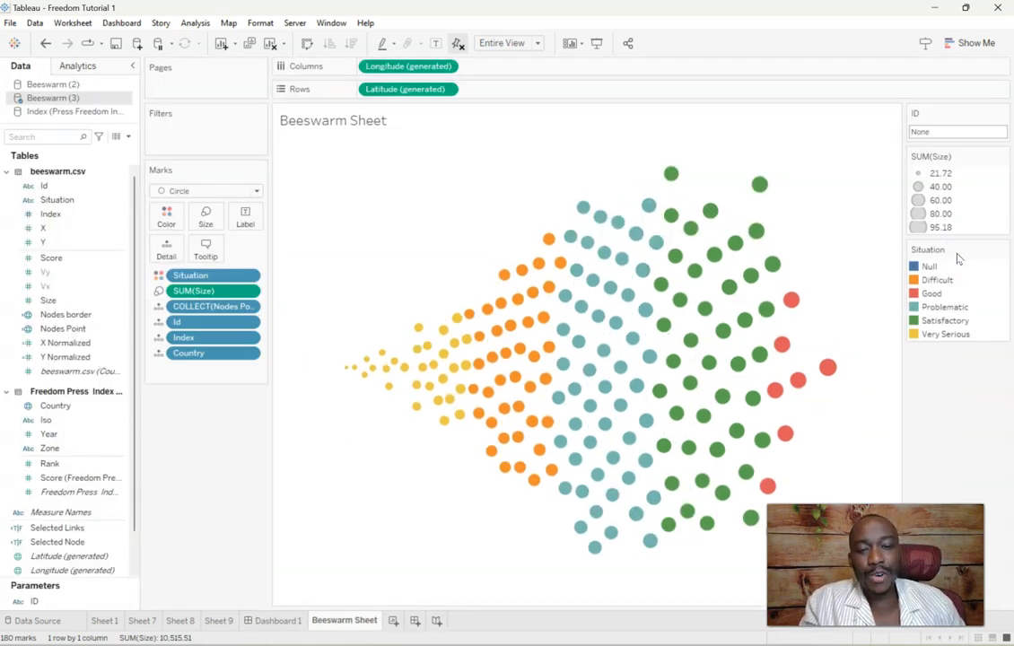
Step: Edit the Situation colours of the beeswarm chart and set Difficult to brown #8c6e54
mouse_move(592, 226)
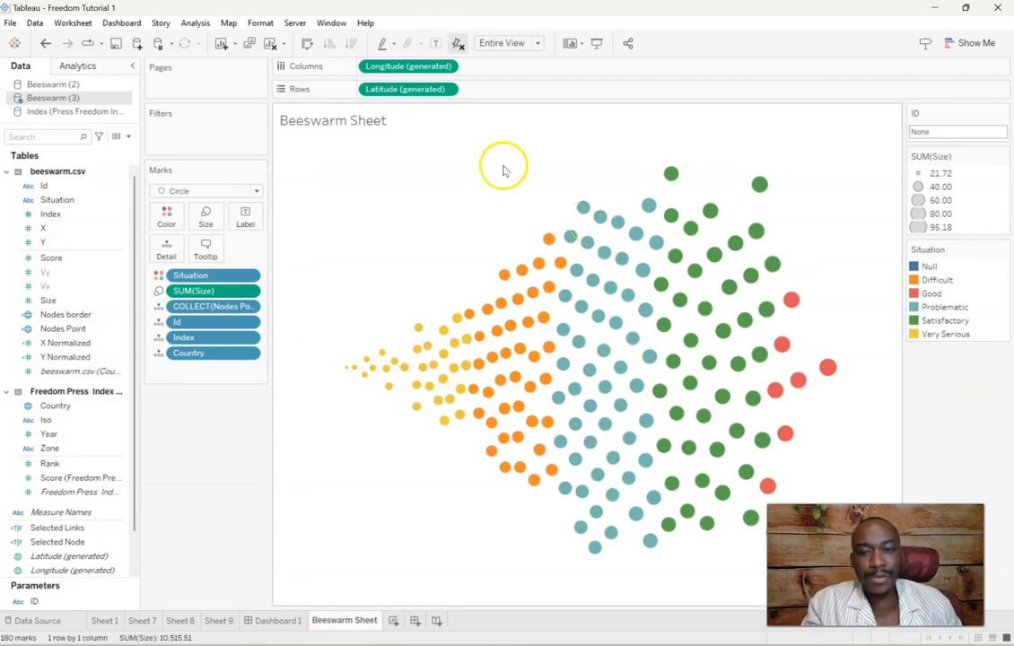
click(168, 222)
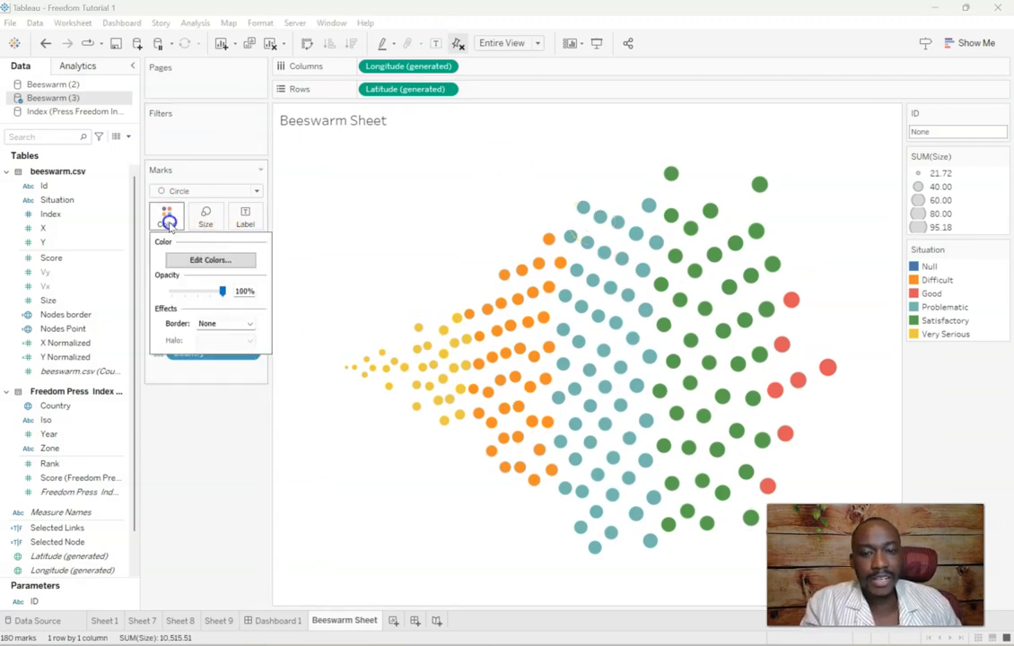
click(225, 259)
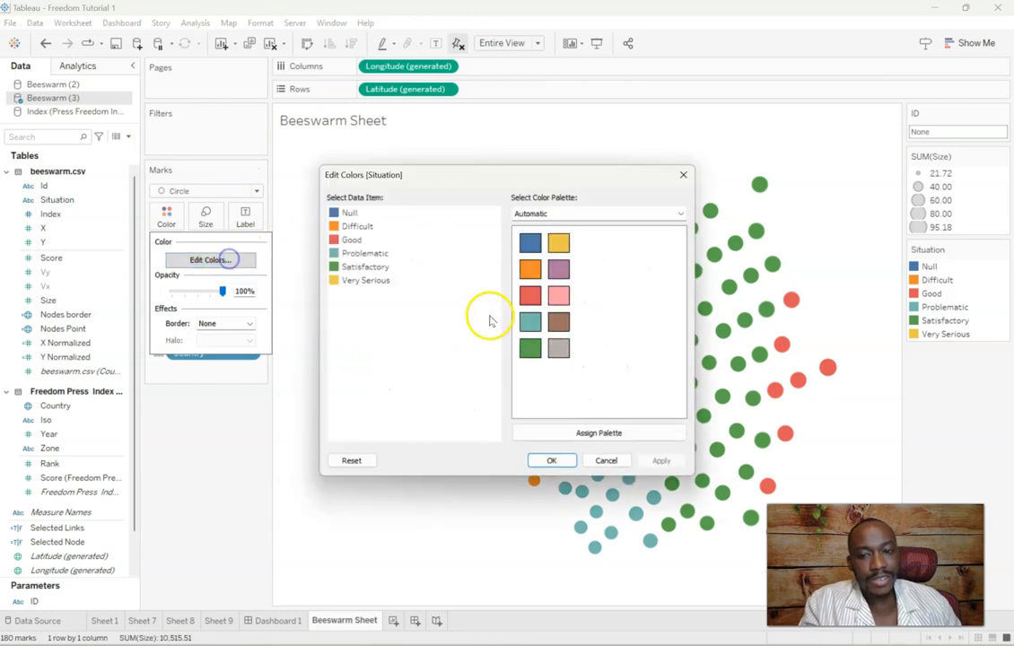
double_click(358, 226)
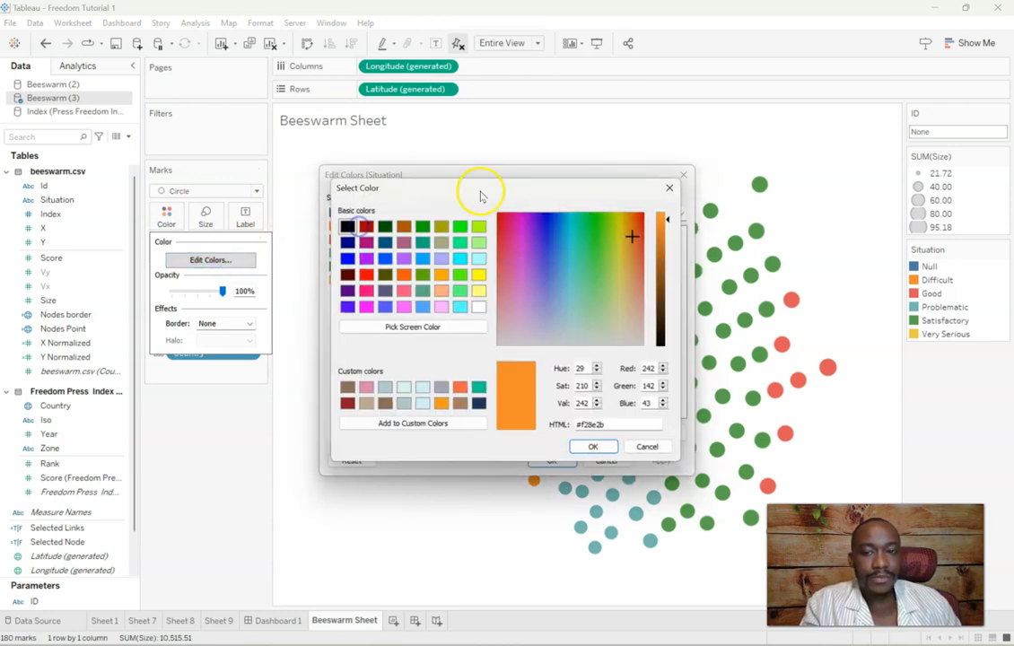
click(365, 404)
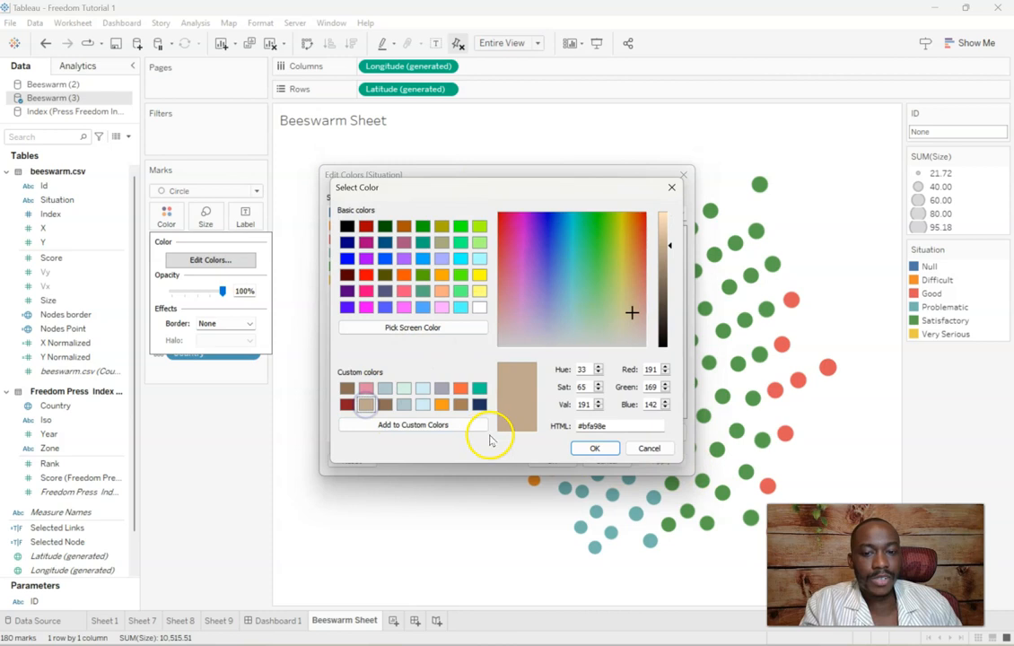
click(386, 404)
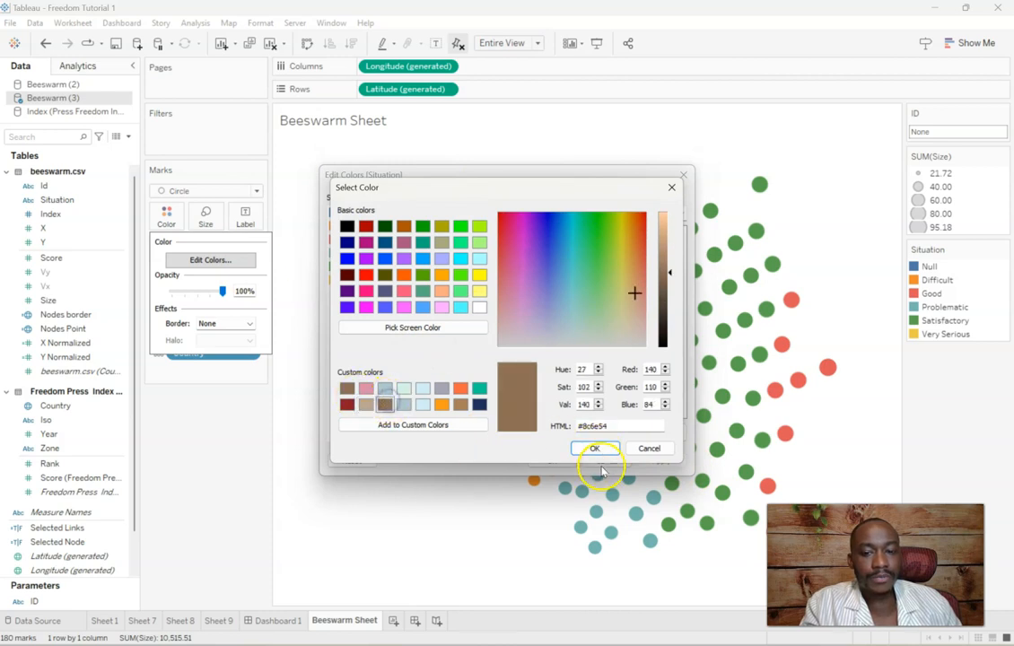
click(596, 447)
Step: Set the beeswarm's Good colour to light blue #d1eef5
double_click(353, 239)
click(395, 425)
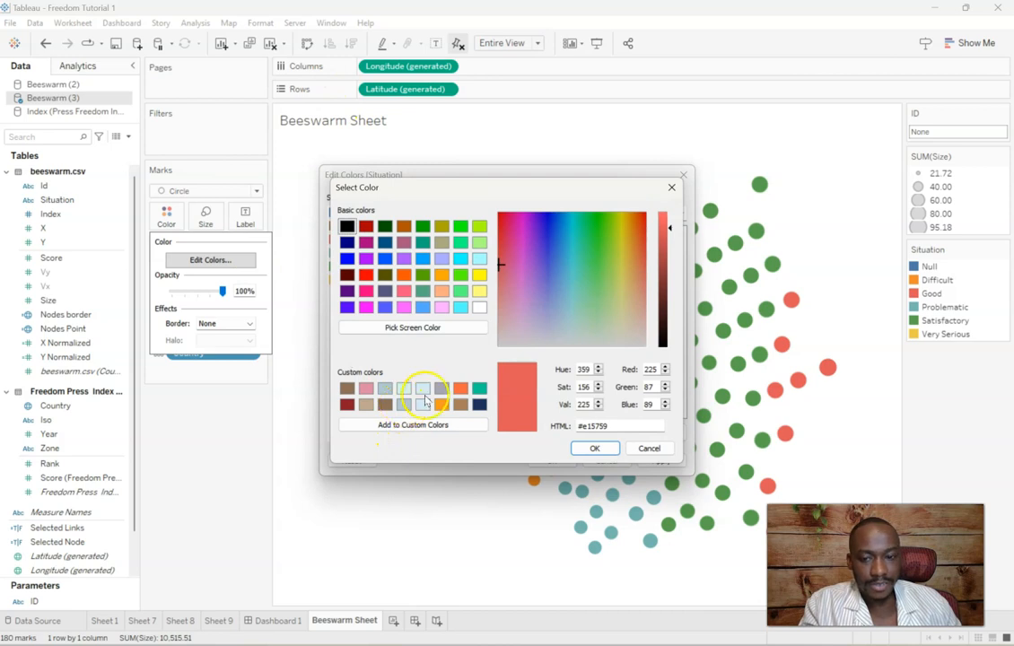
click(423, 400)
click(594, 447)
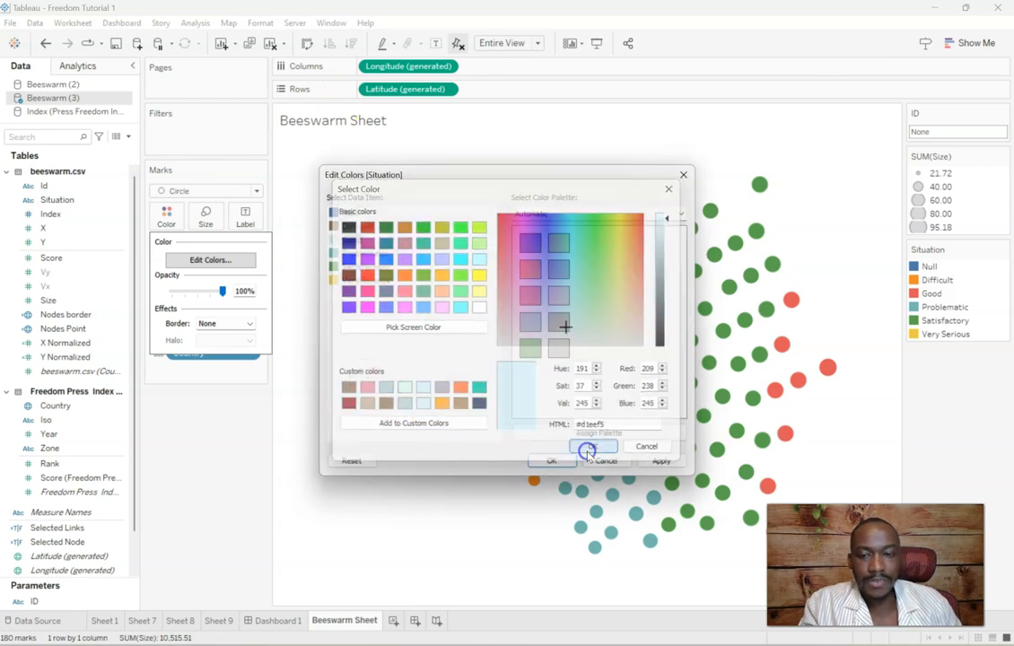
Step: Set the beeswarm's Problematic colour to tan #bfa98e and its Satisfactory colour to the custom grey-blue
double_click(365, 253)
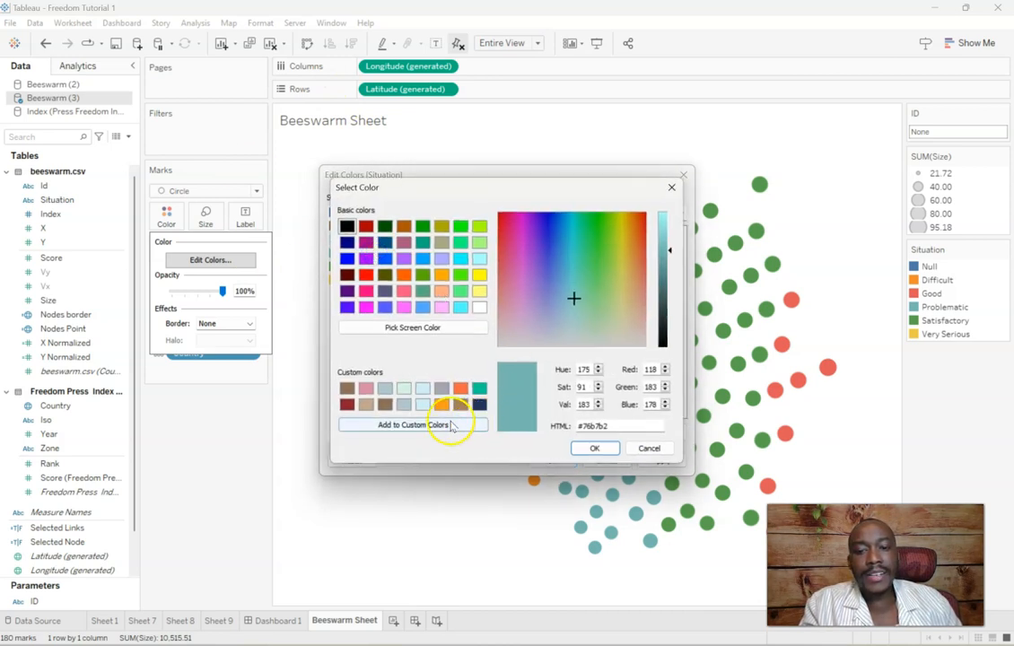
click(368, 406)
click(594, 448)
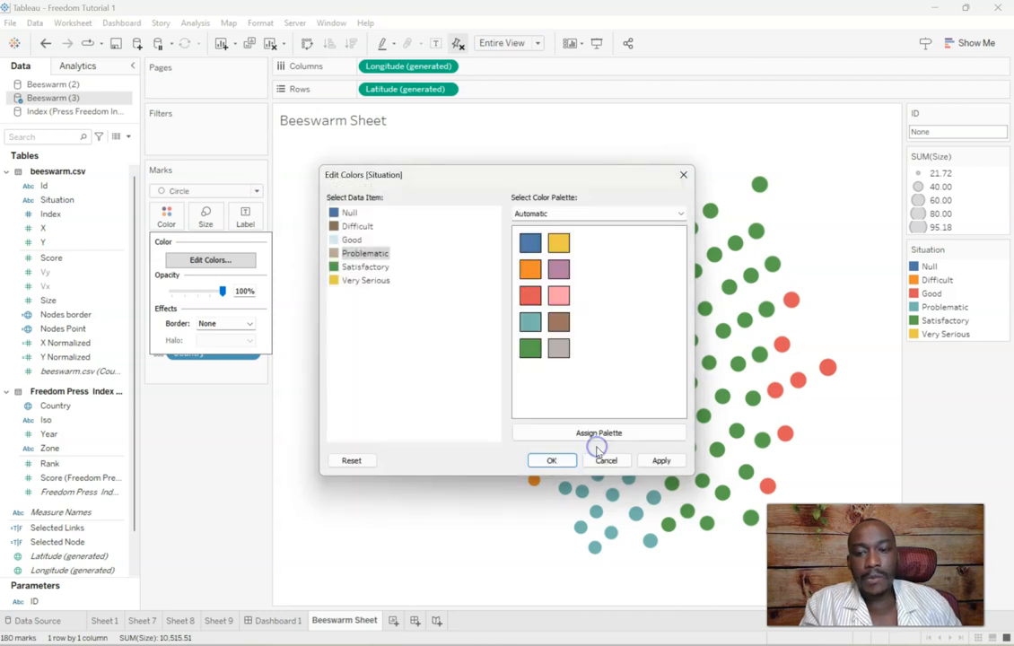
double_click(364, 266)
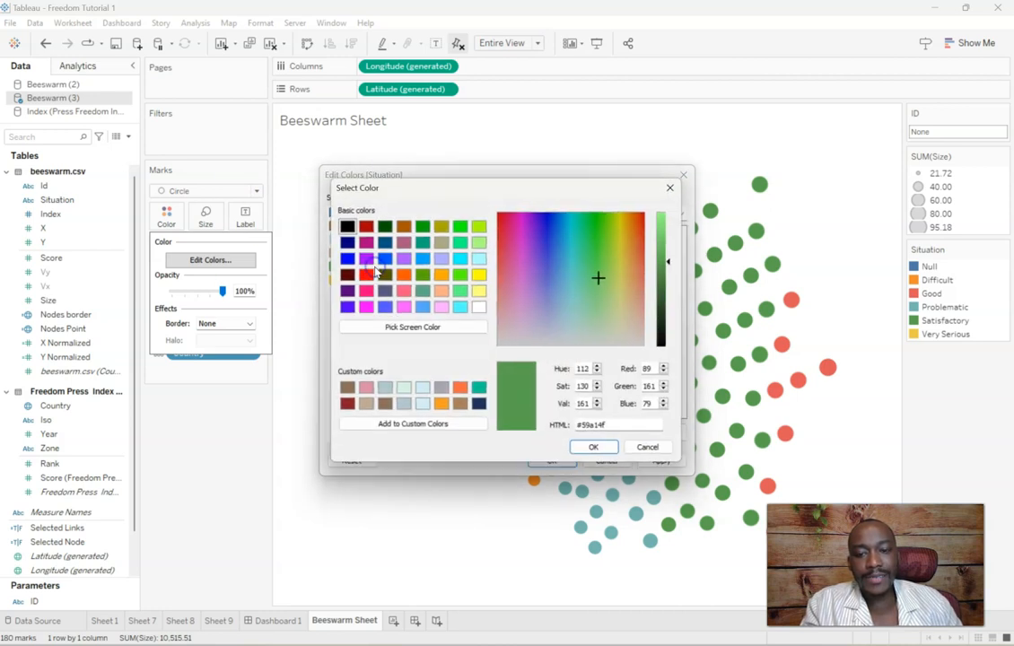
click(404, 405)
click(595, 447)
Step: Set the beeswarm's Very Serious colour to dark red #8c1c25 and apply the edited Situation colours
click(363, 279)
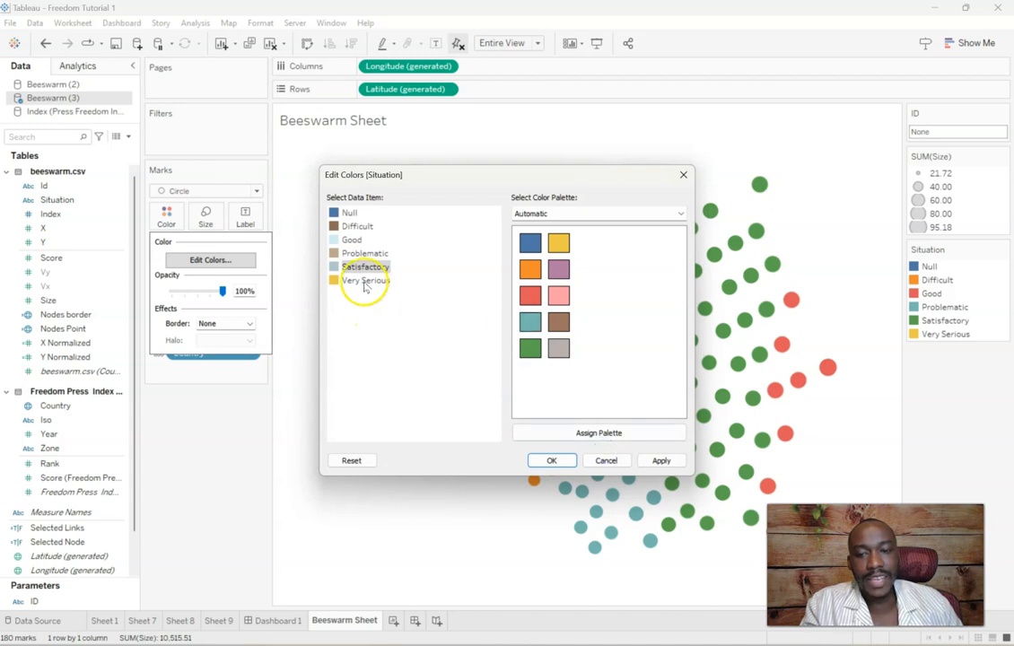
double_click(363, 281)
click(348, 404)
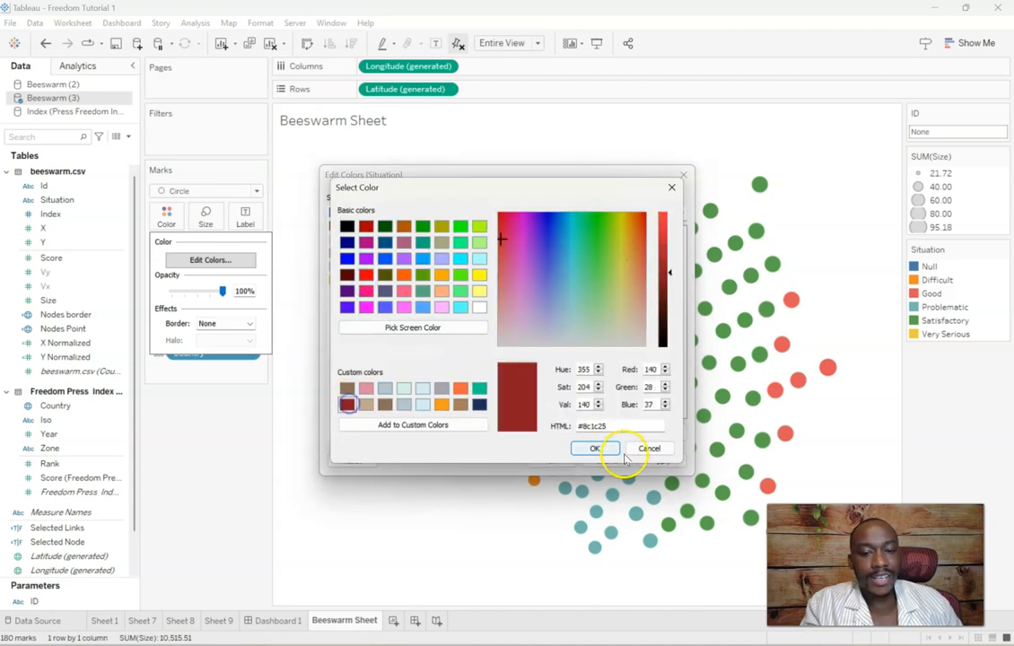
click(596, 448)
click(554, 461)
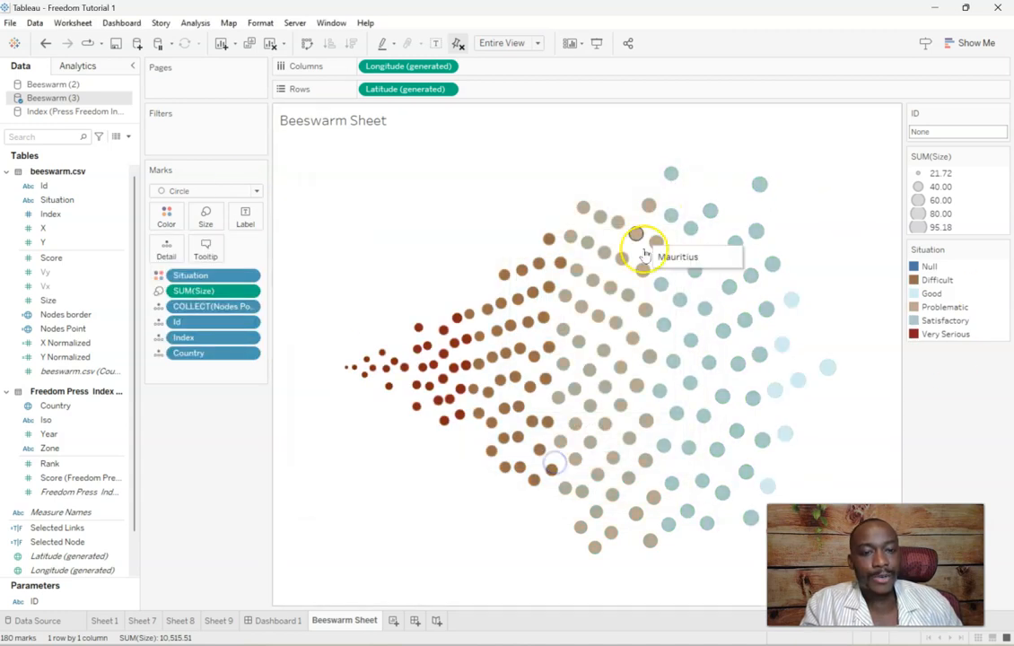
Step: Return to Dashboard 1 and open the Zone SUmmaries sheet from its place beside the zone beeswarms
click(277, 620)
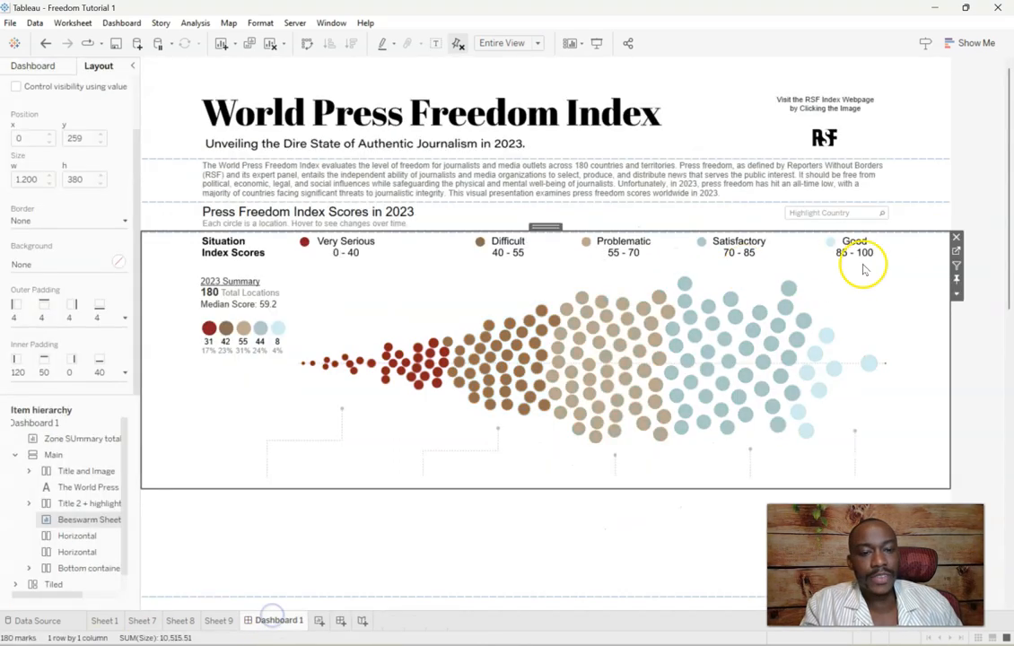
drag(1007, 206, 1009, 421)
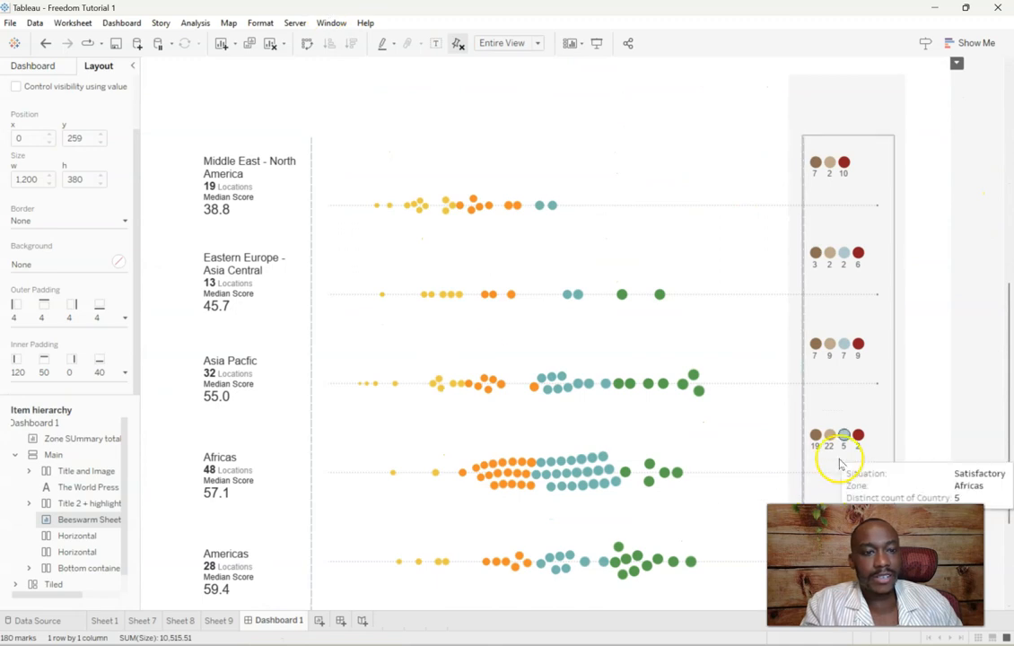
click(872, 156)
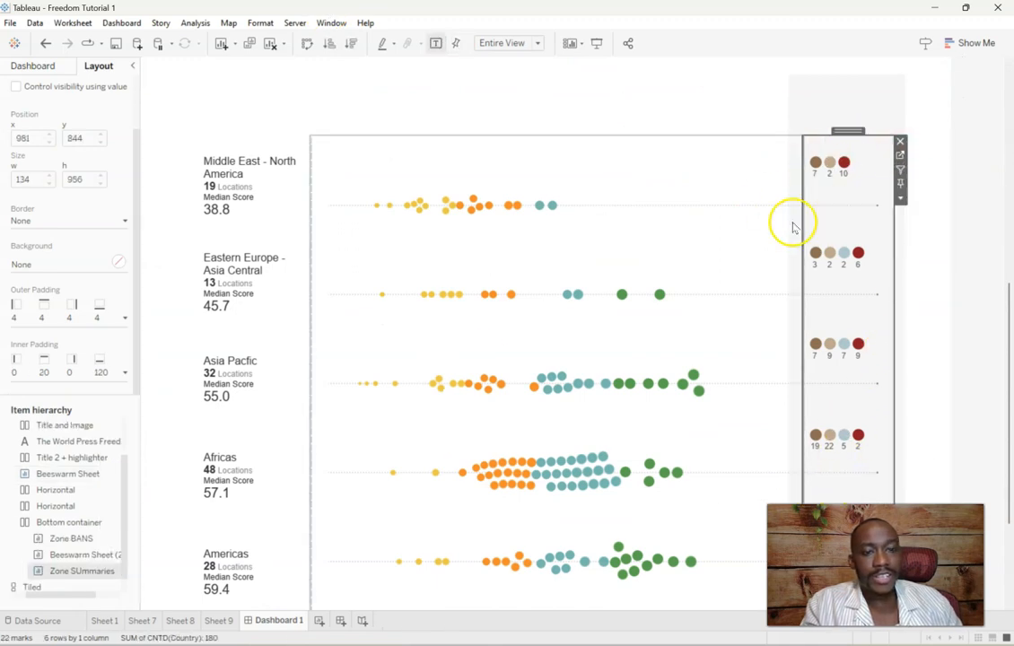
click(900, 155)
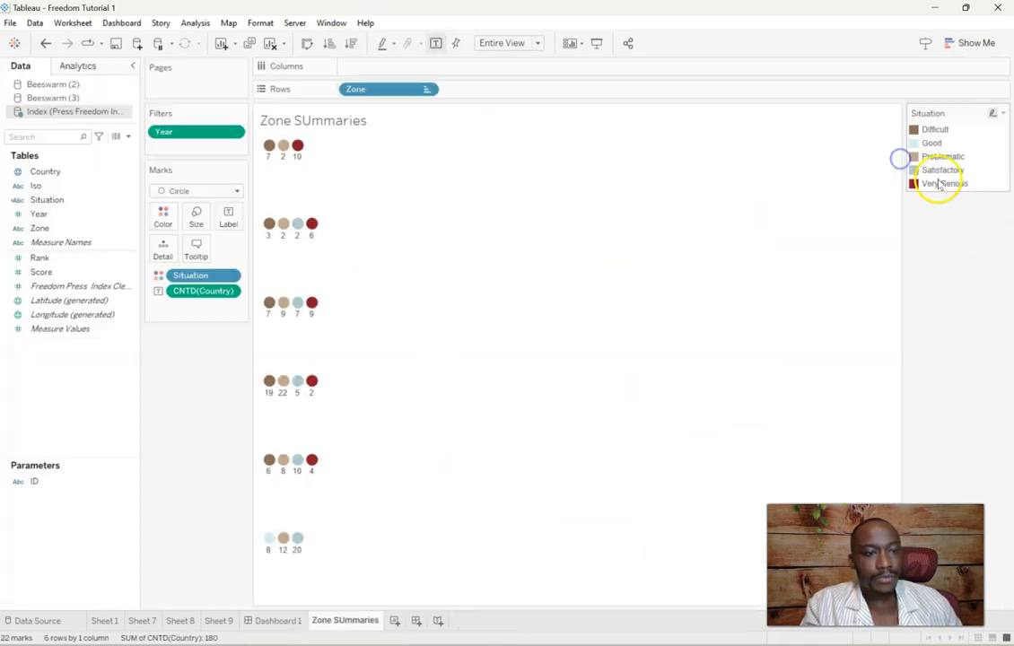
Step: Reorder the Zone SUmmaries Situation legend as Very Serious, Difficult, Problematic, Satisfactory, Good
drag(946, 189, 949, 129)
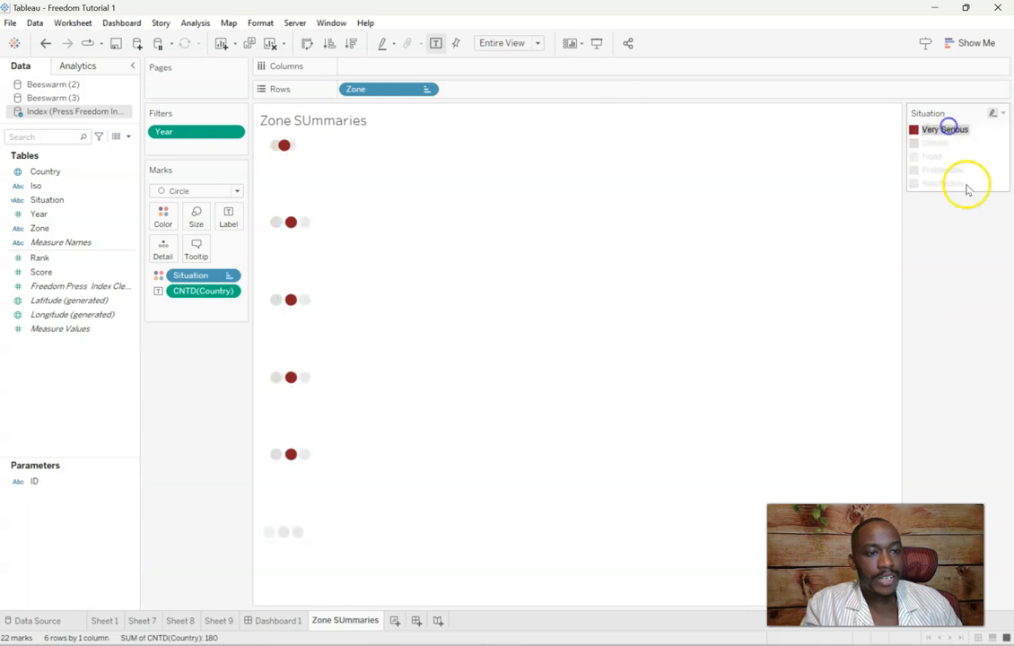
click(956, 142)
click(946, 171)
drag(947, 167, 943, 170)
click(941, 169)
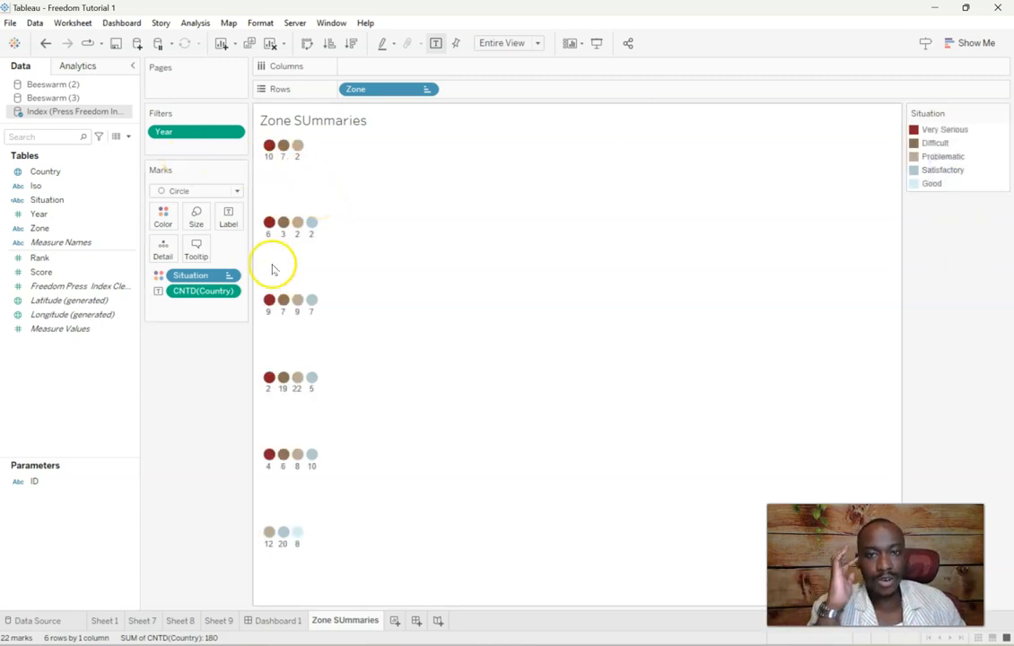
Step: Return to Dashboard 1 and open Beeswarm Sheet (2) from the zone beeswarm chart
click(278, 620)
click(666, 164)
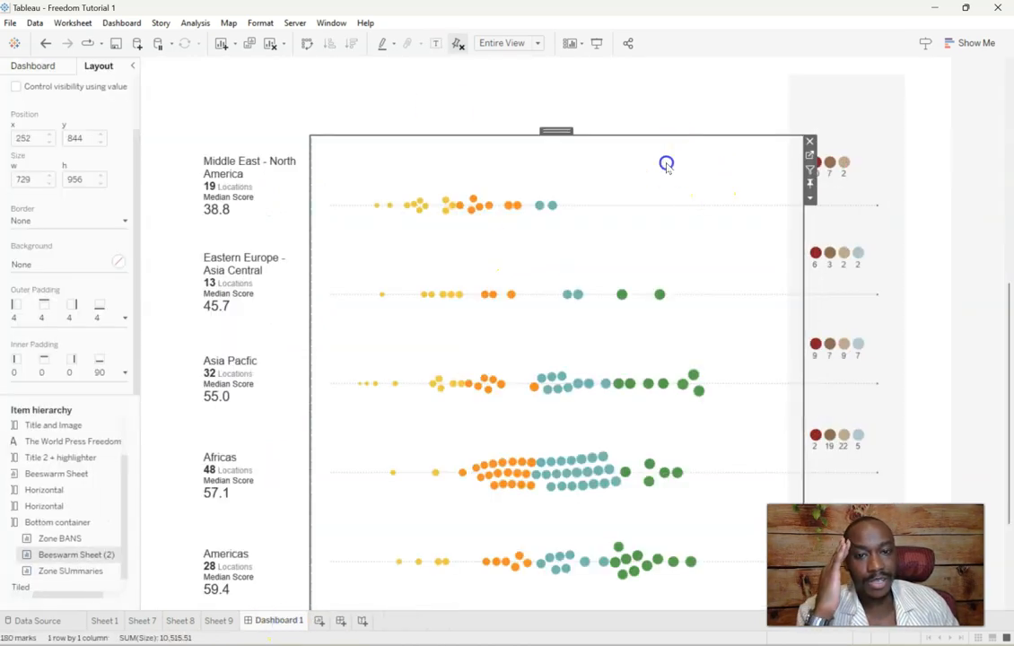
click(809, 155)
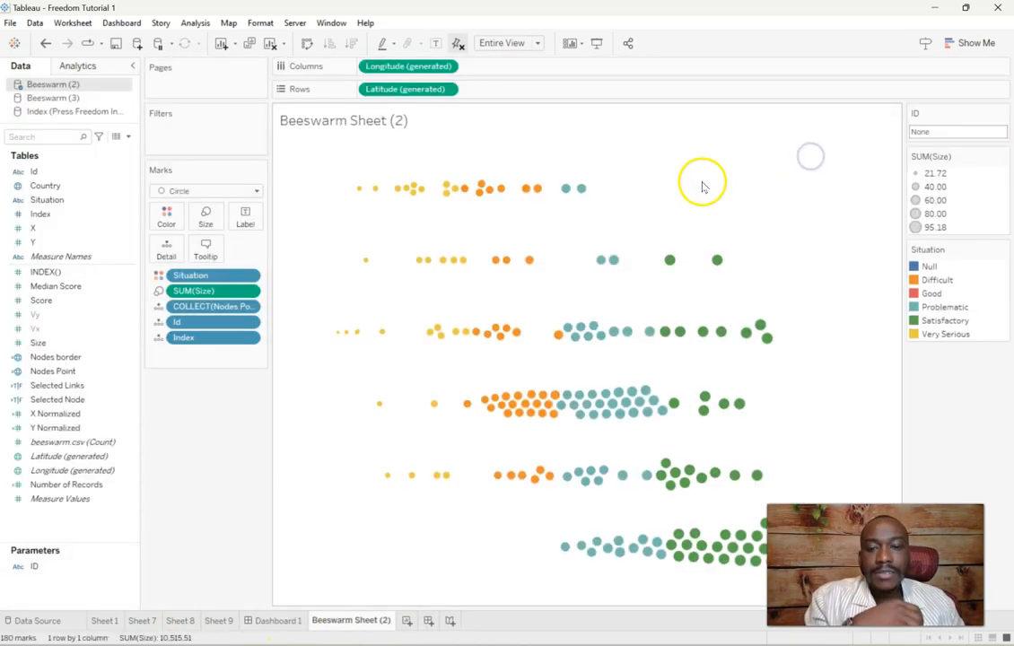
Step: Edit the Situation colours of Beeswarm Sheet (2) and set Very Serious to the custom dark red #8c1c25
click(166, 216)
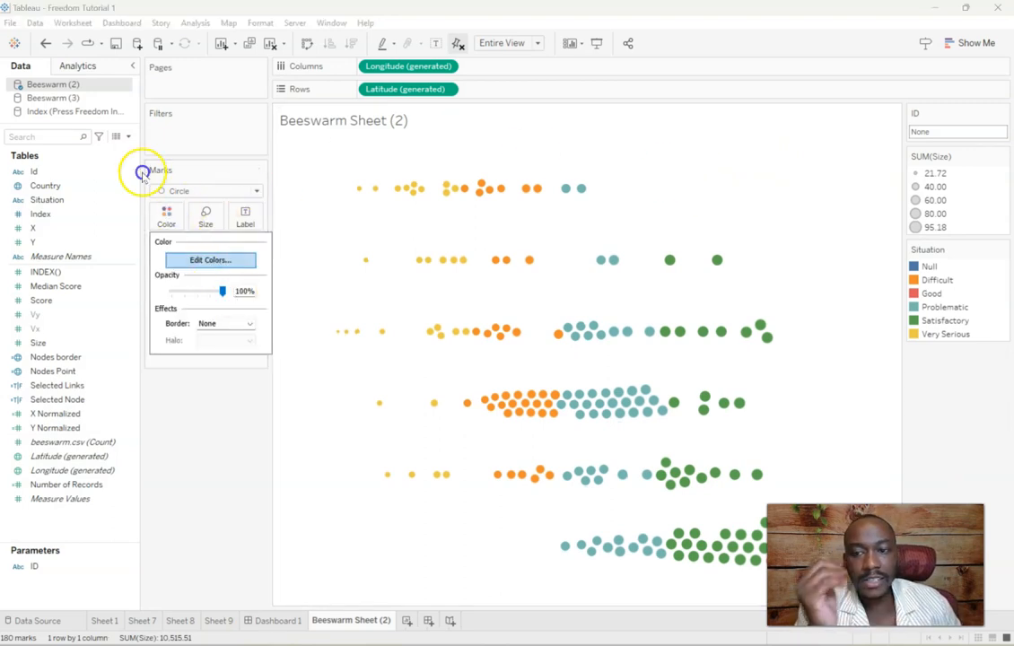
click(212, 259)
double_click(362, 280)
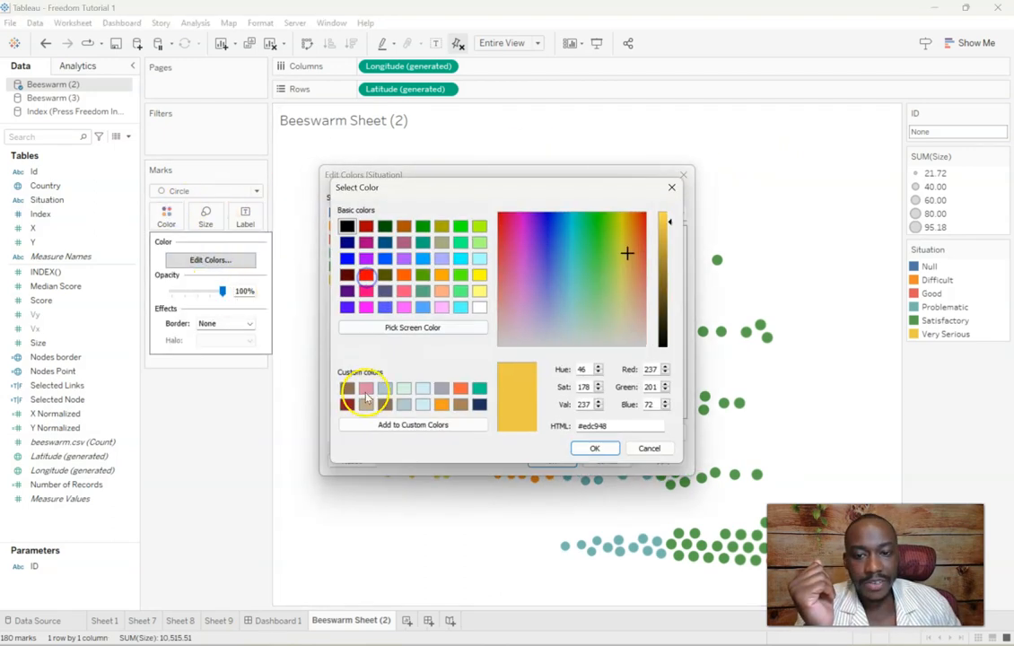
click(350, 404)
click(581, 451)
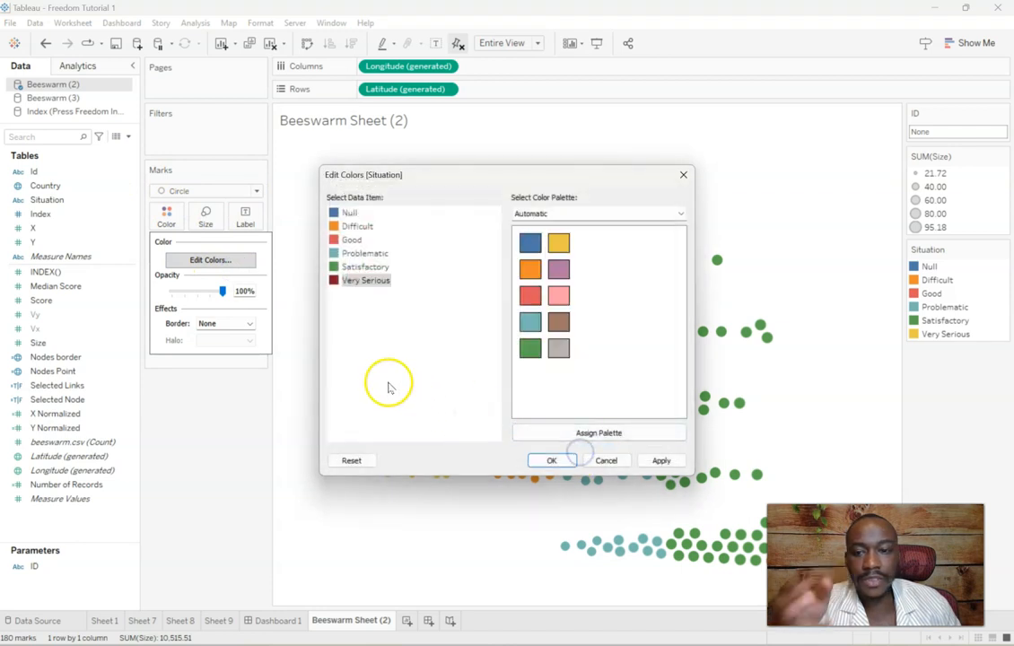
Step: Set Satisfactory to the custom grey-blue and Problematic to tan #bfa98e in the zone beeswarm's colours
double_click(361, 268)
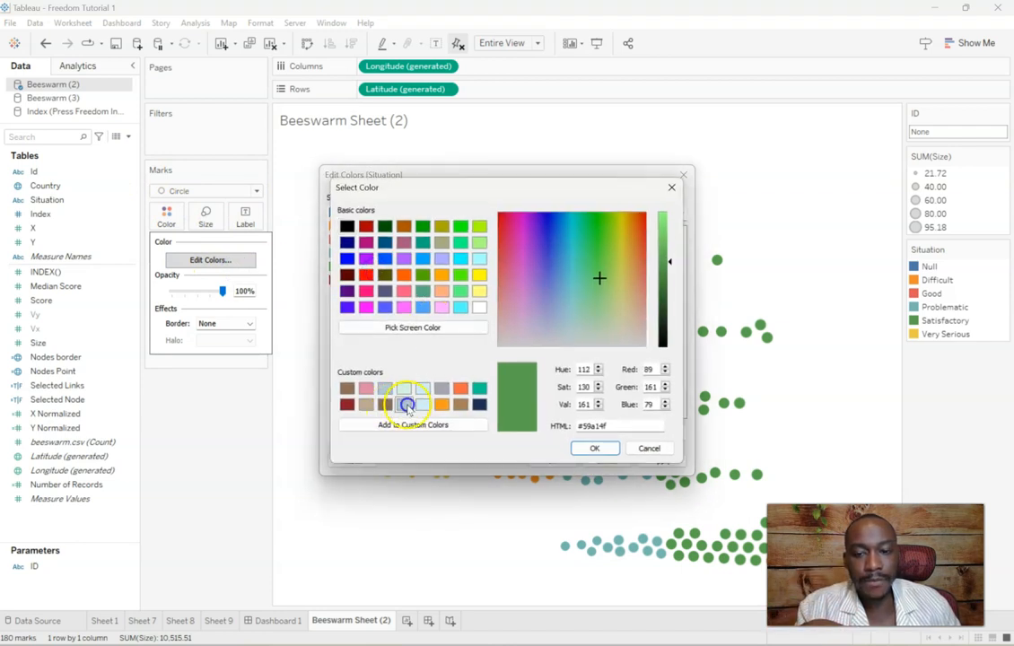
click(404, 405)
click(595, 447)
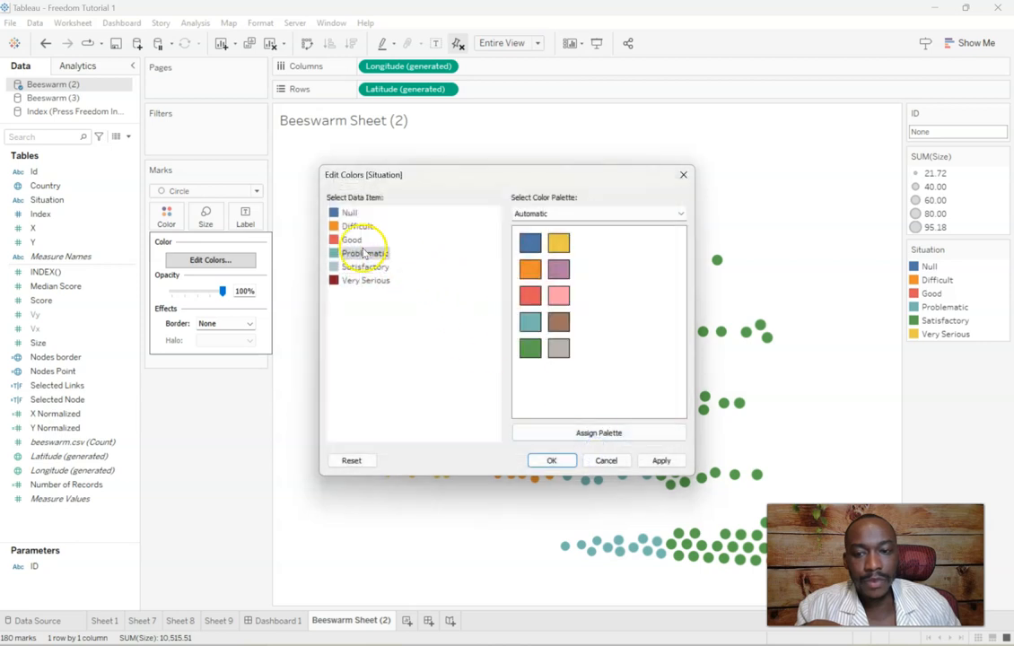
double_click(364, 253)
click(384, 405)
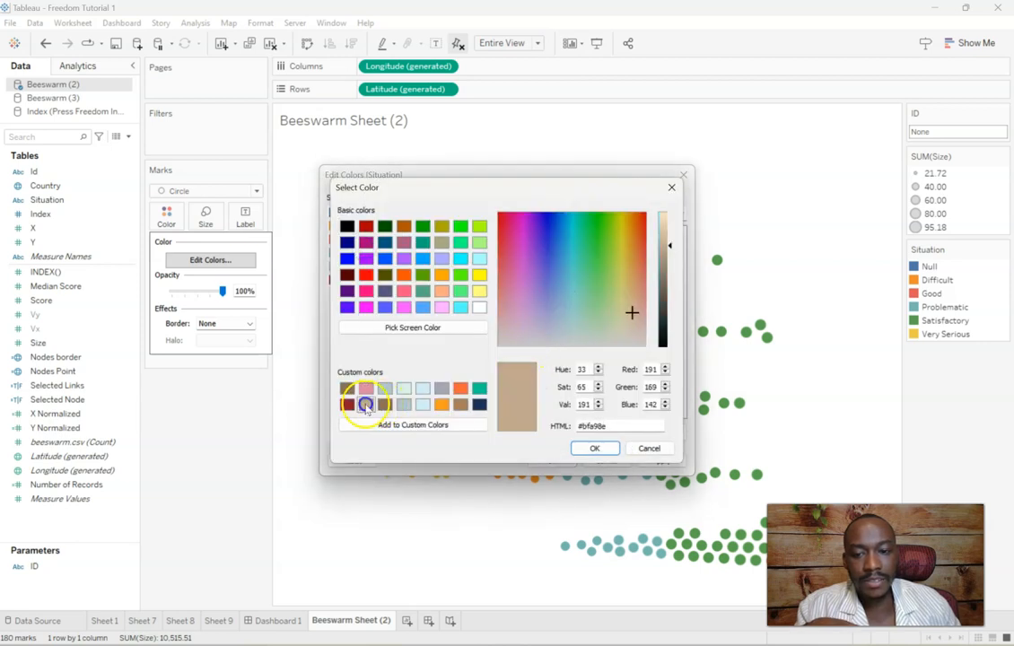
click(594, 448)
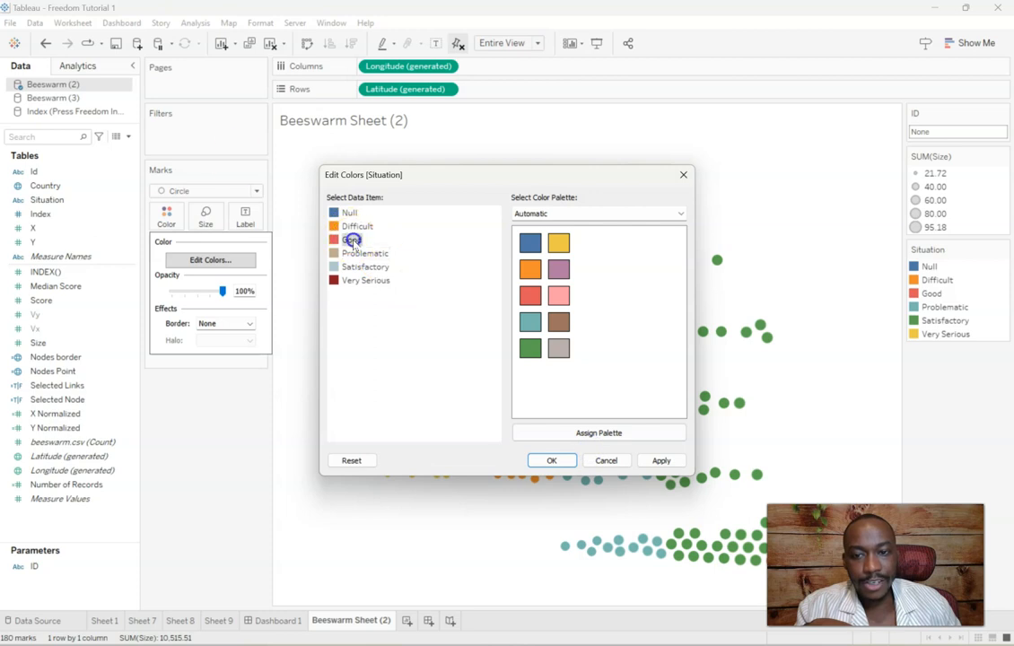
Step: Set Good to light blue #d1eef5 and Difficult to the custom brown, and apply the zone beeswarm's colours
double_click(350, 239)
click(421, 404)
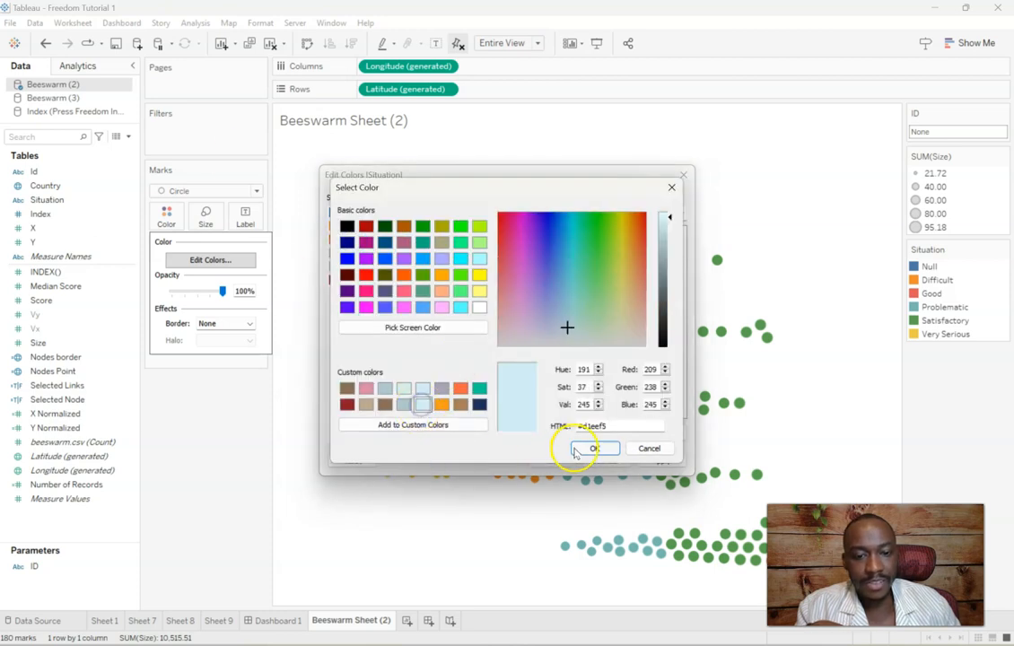
click(588, 448)
double_click(359, 227)
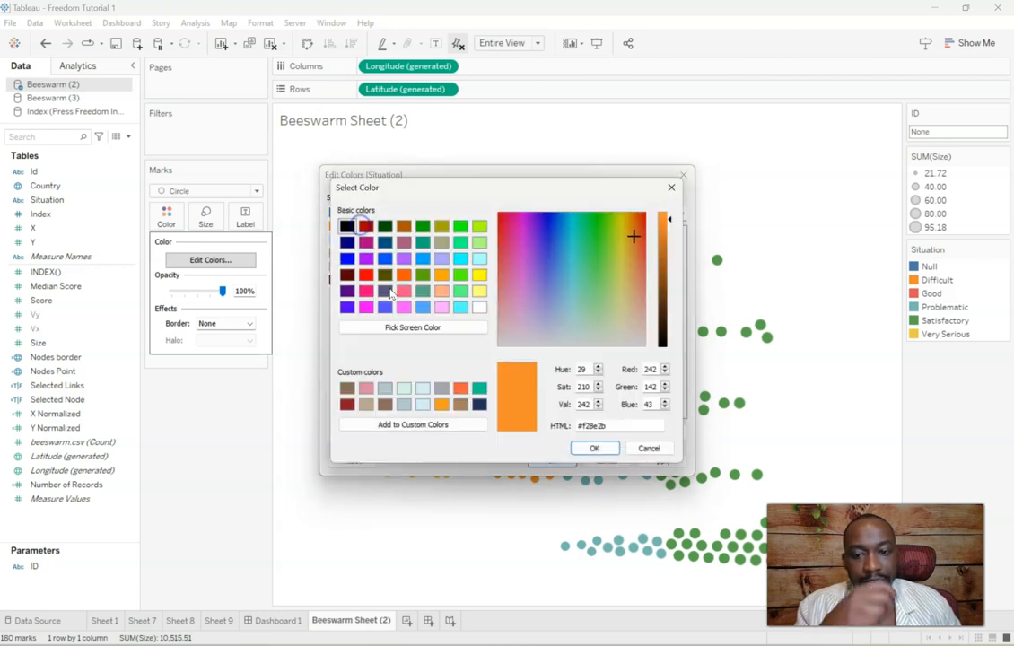
click(384, 405)
click(586, 449)
click(550, 461)
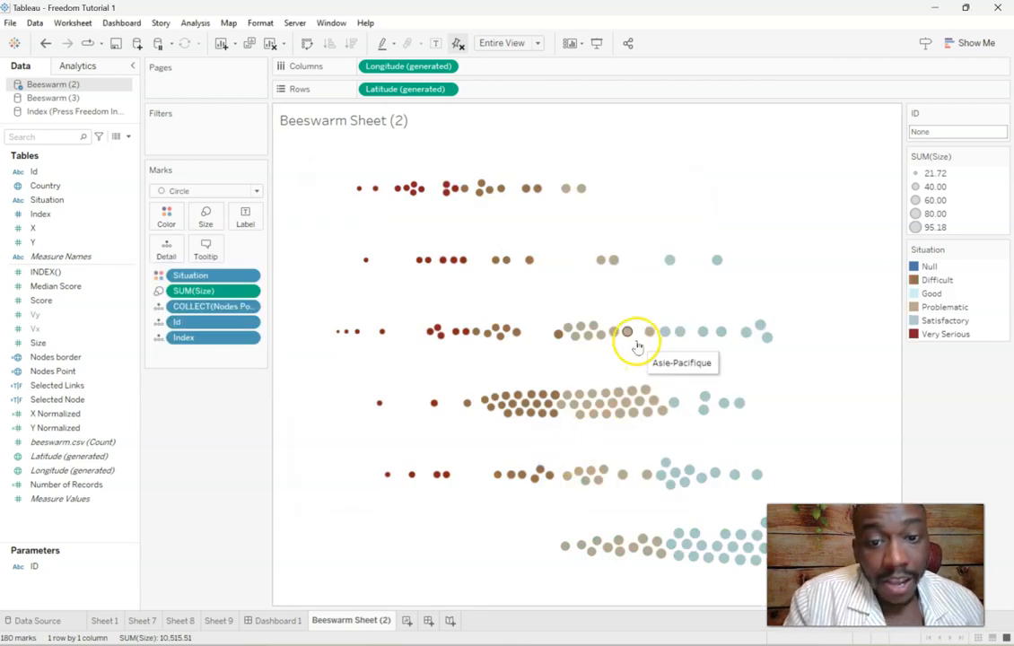
Step: Return to Dashboard 1 and review the recoloured beeswarm charts
click(277, 619)
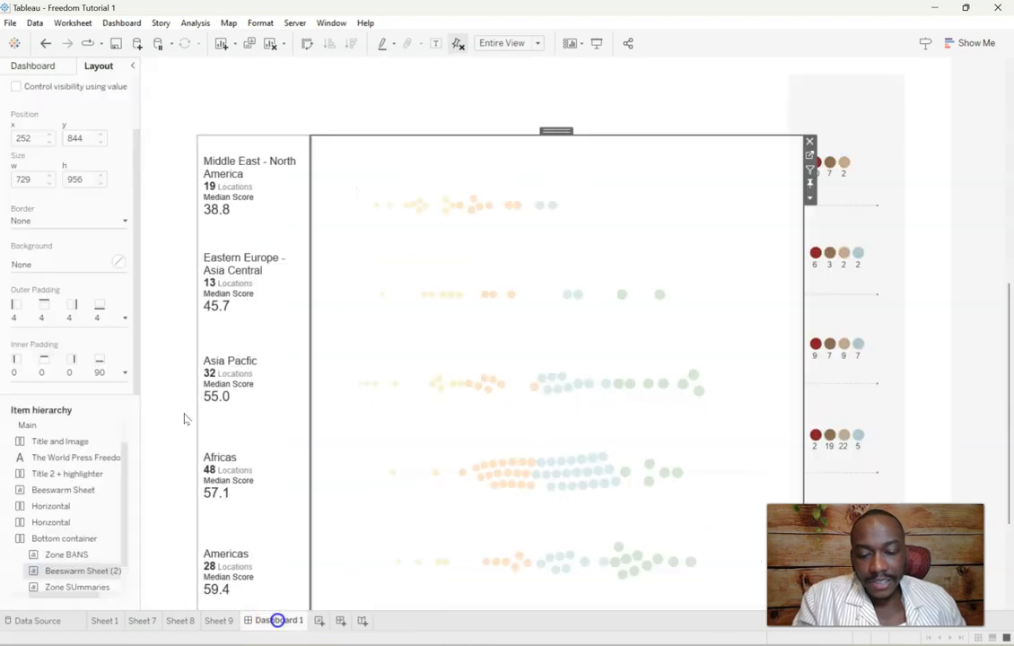
click(994, 303)
drag(1008, 332, 988, 150)
scroll(213, 419, down, 1)
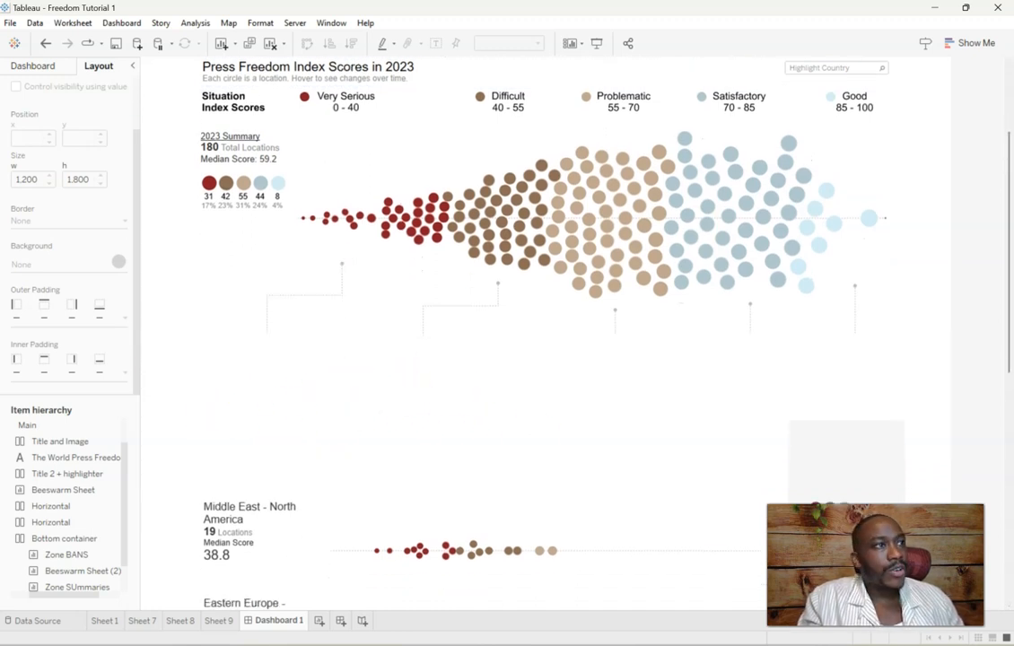
Step: Bring the finished Press Freedom Index workbook into view and examine the category descriptions below its beeswarm and a country tooltip
drag(1013, 77, 481, 60)
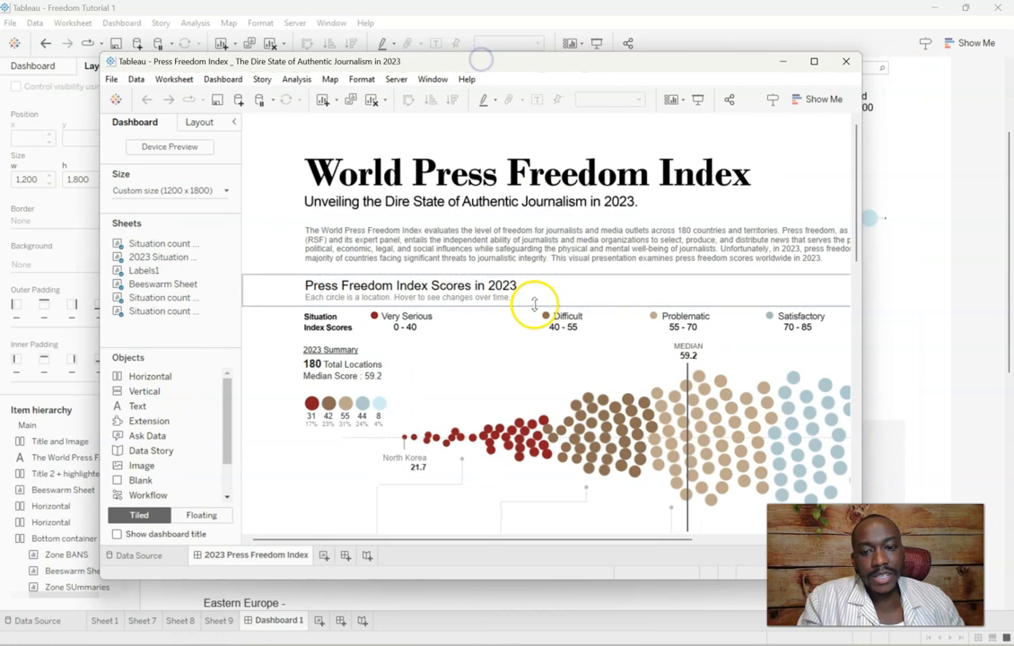
scroll(534, 306, down, 4)
scroll(849, 206, down, 3)
scroll(845, 271, down, 2)
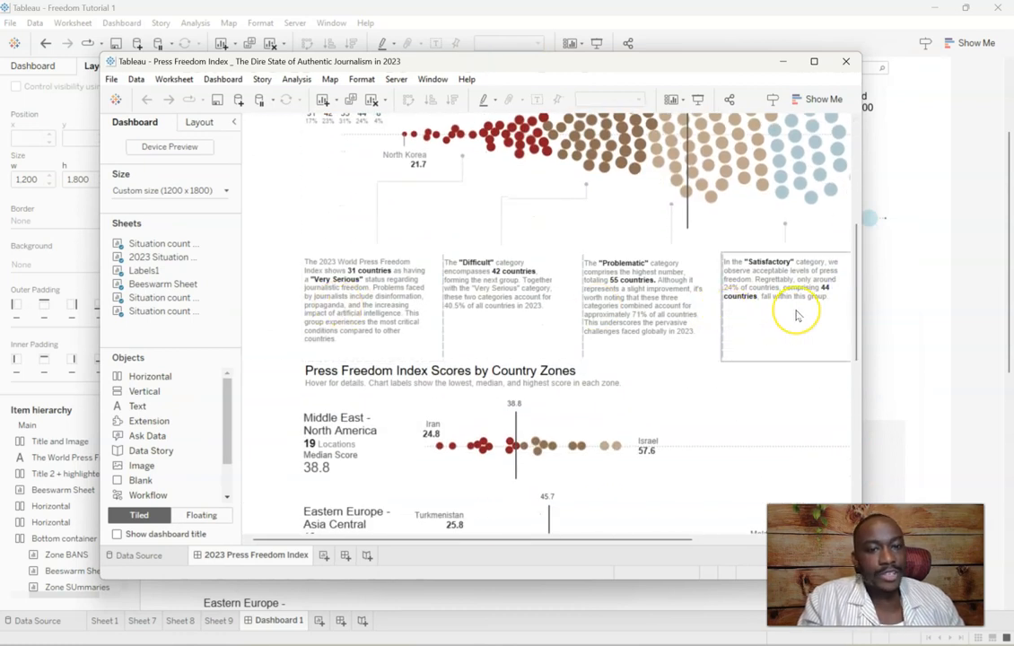
scroll(604, 334, up, 2)
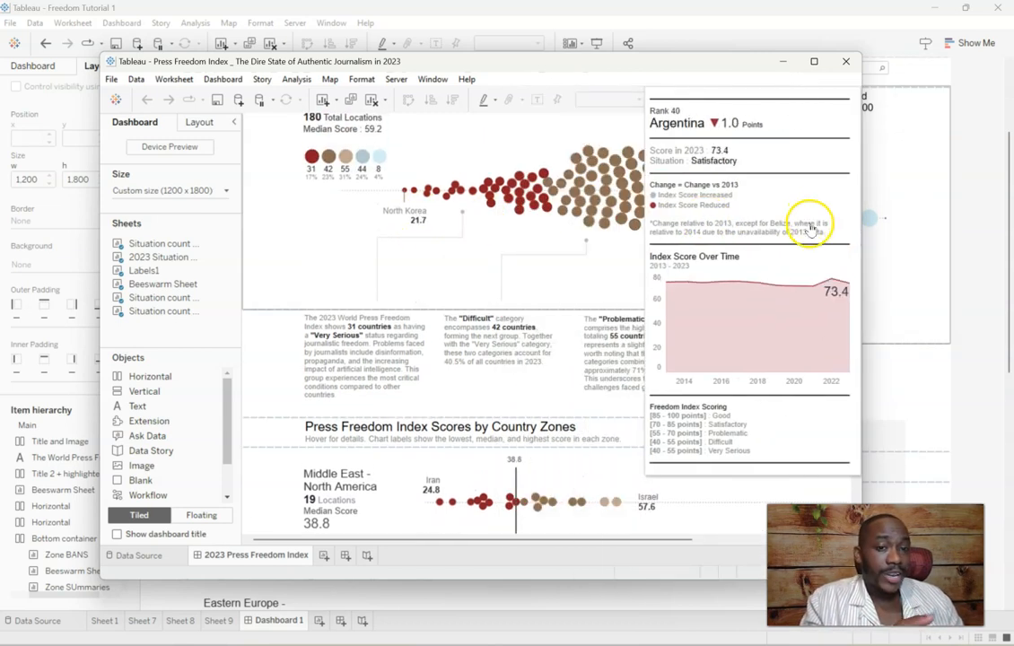
drag(443, 63, 1013, 22)
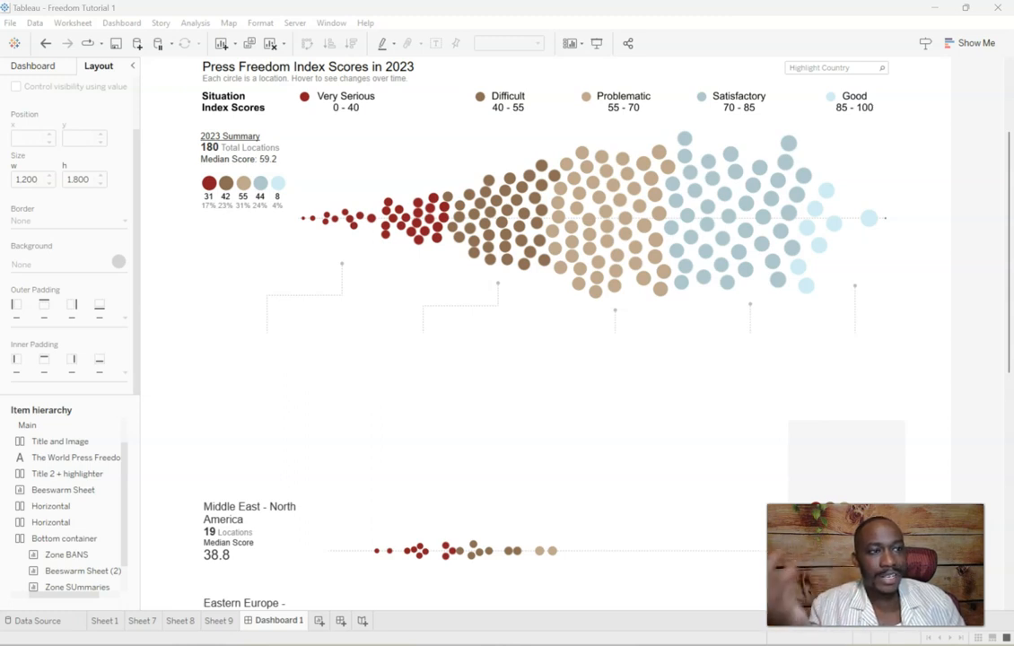
Step: Add a text object in the empty container below the beeswarm chart, describing the 31 countries with "Very Serious" status
click(808, 357)
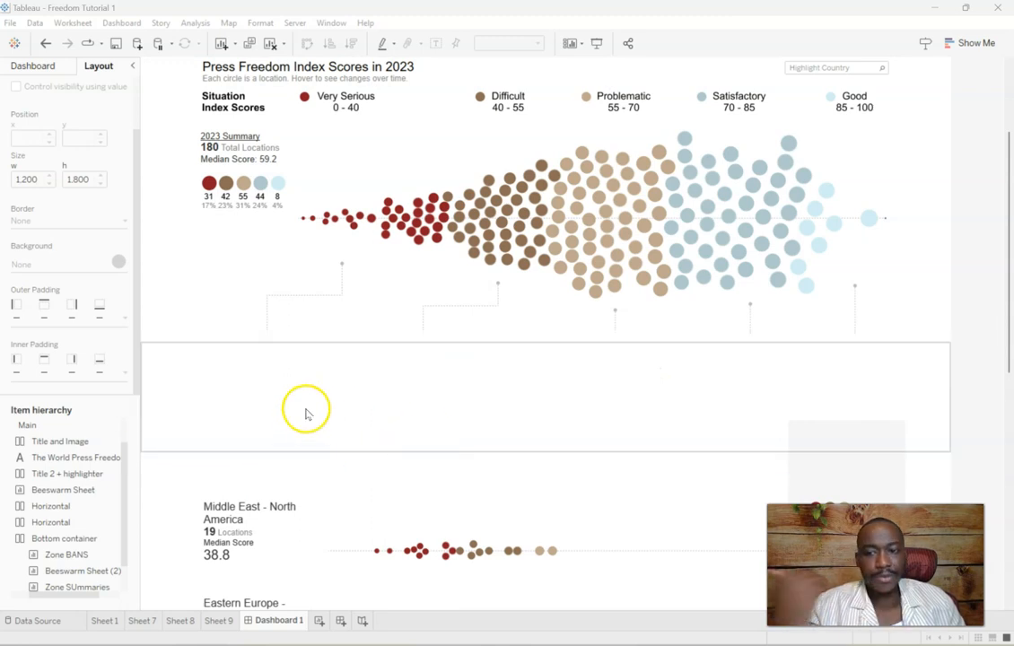
click(26, 69)
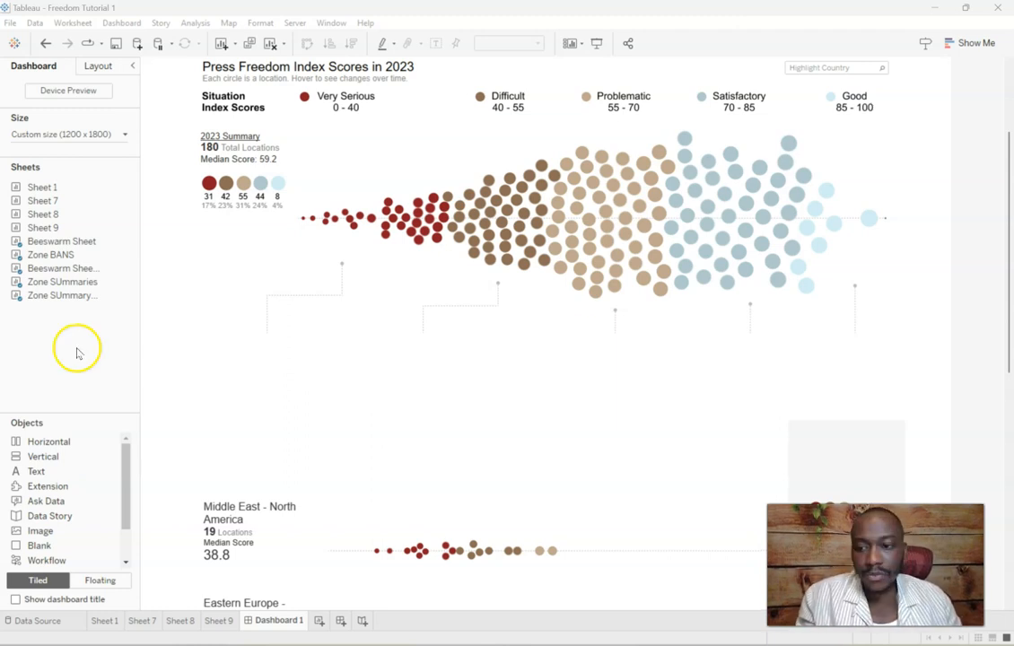
drag(61, 468, 267, 381)
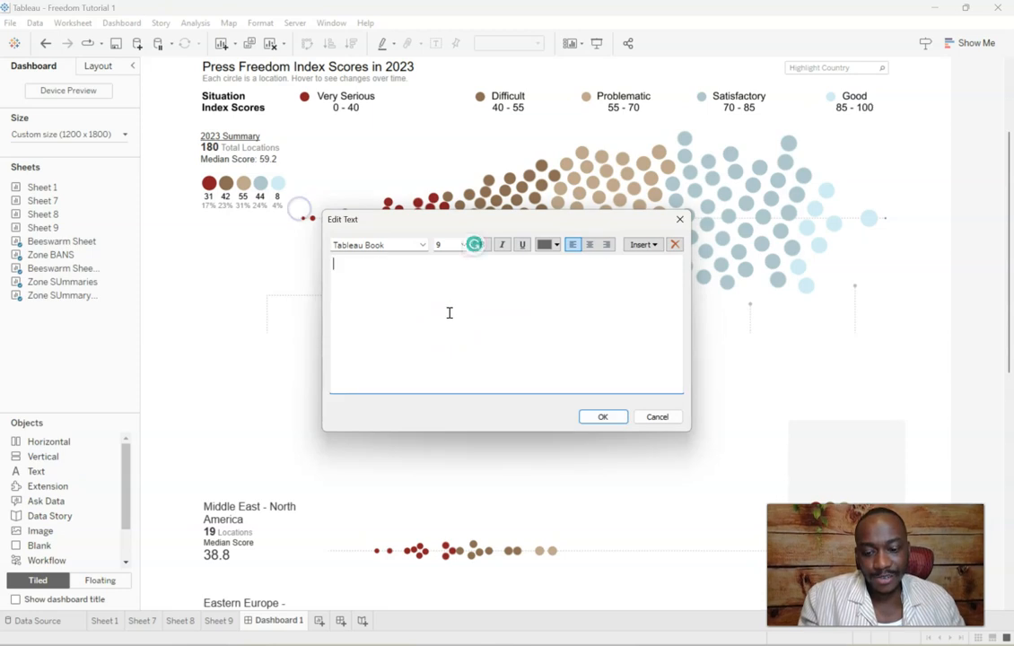
text(The 2023 World Press Freedom Index shows 31 countries as having a "Very Serious" status regarding journalistic freedom. Problems faced by journalists include disinformation, propaganda, and the increasing impact of artificial intelligence. This group experiences the most critical conditions compared to other countries.)
click(604, 417)
Step: Add a second text object beside the first, describing the "Difficult" category of 42 countries and the 40.5% combined share
drag(36, 471, 851, 405)
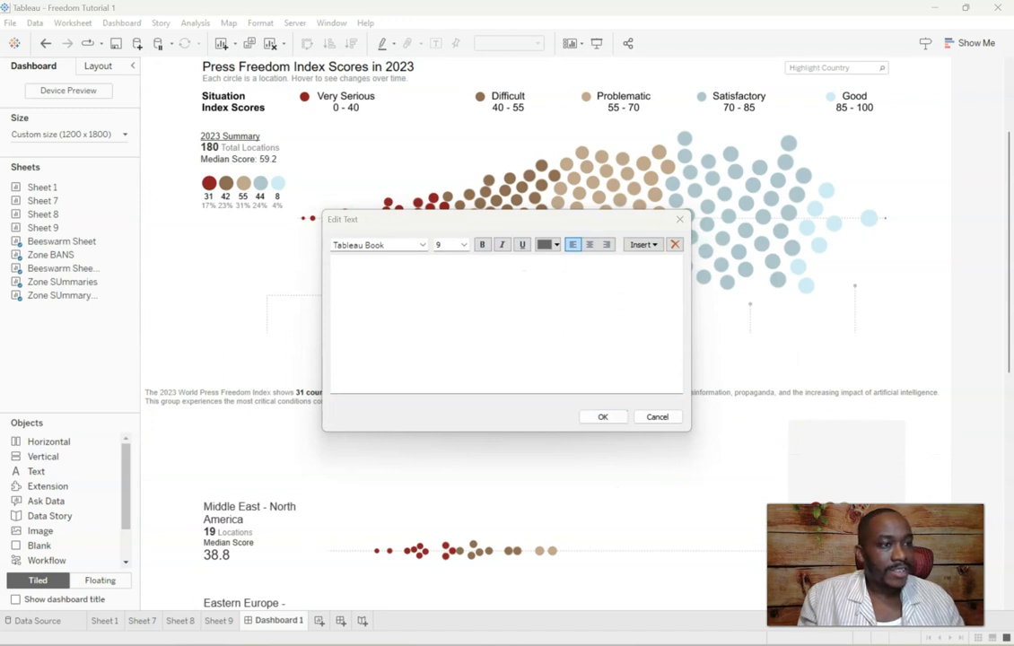
click(430, 329)
text(The "Difficult" category encompasses 42 countries forming the next group. Together with the "Very Serious" category, these two categories account for 40.5% of all countries in 2023.)
click(599, 415)
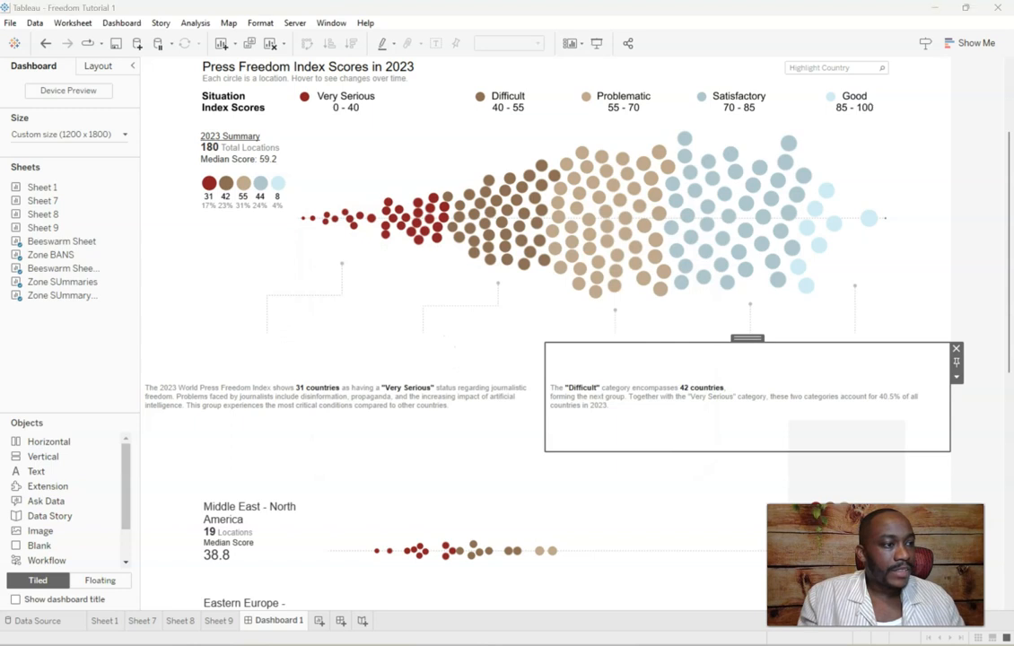
Step: Add a third text object beside the "Difficult" description, covering the "Problematic" category of 55 countries and the approximately 71% combined share
click(59, 476)
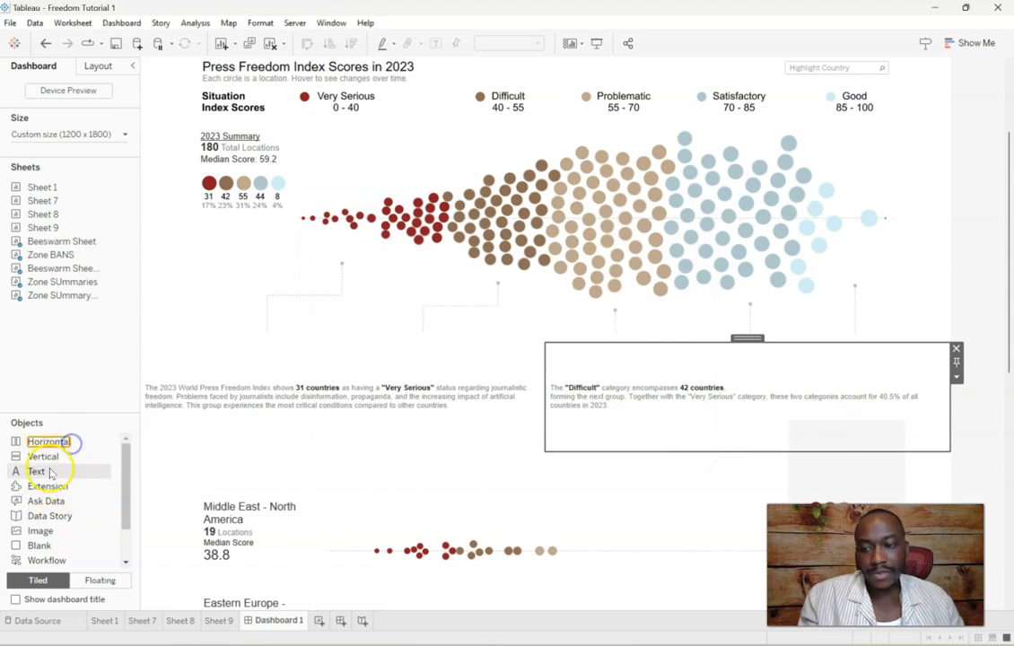
drag(50, 469, 617, 466)
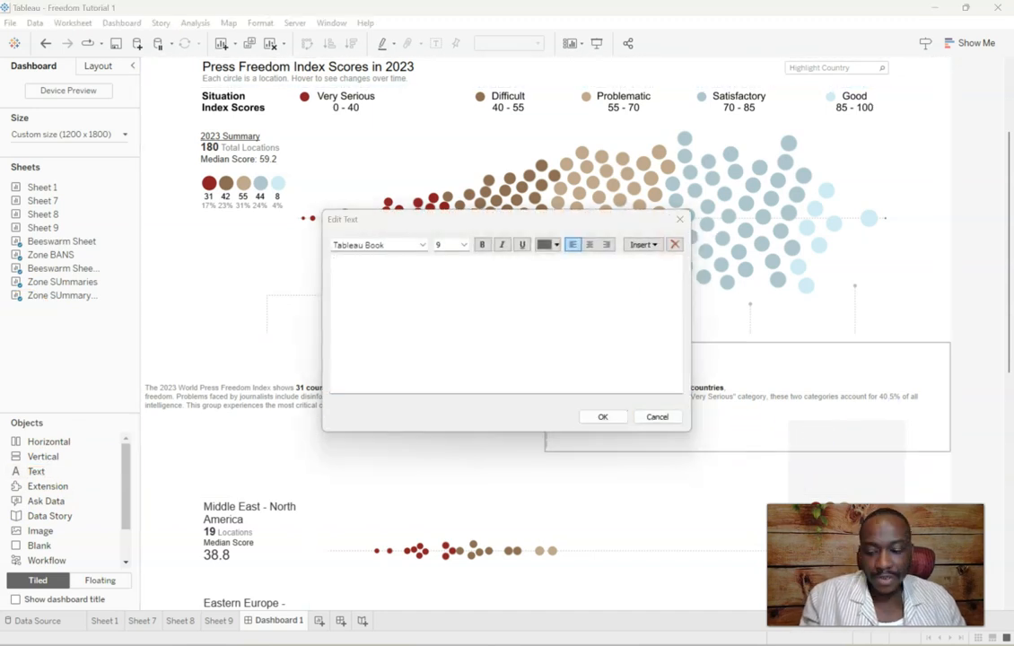
click(383, 330)
text(The "Problematic" category comprises the highest number, totaling 55 countries. Although it represents a slight improvement, it's worth noting that these three categories combined account for approximately 71% of all countries. This underscores the pervasive challenges faced globally in 2023.)
click(603, 416)
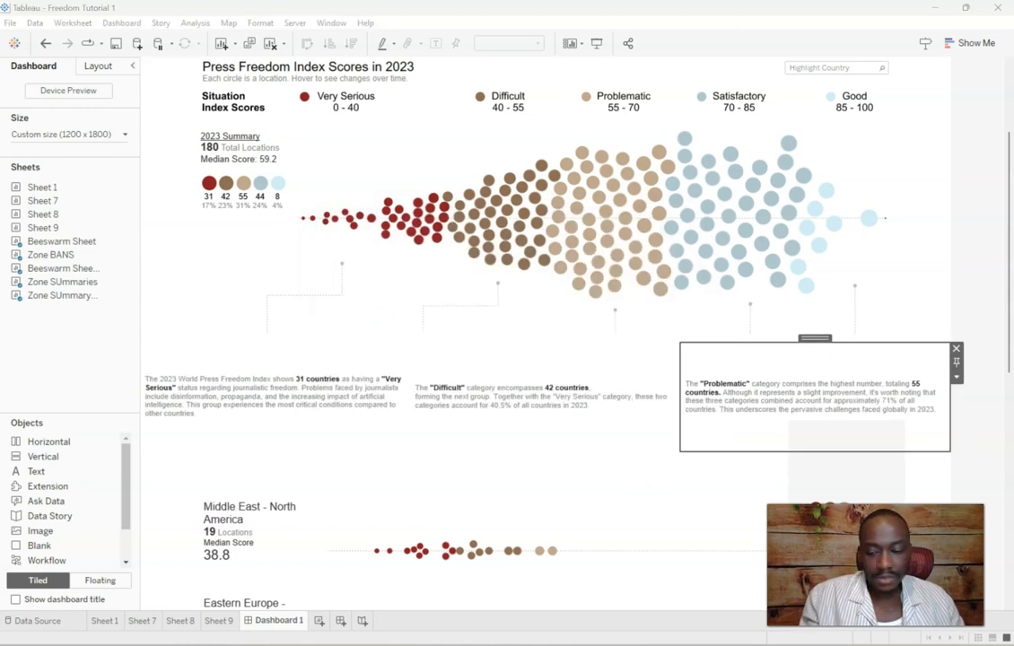
Step: Add a fourth text object after the "Problematic" description, covering the "Satisfactory" category of 44 countries, around 24% of the total
click(40, 473)
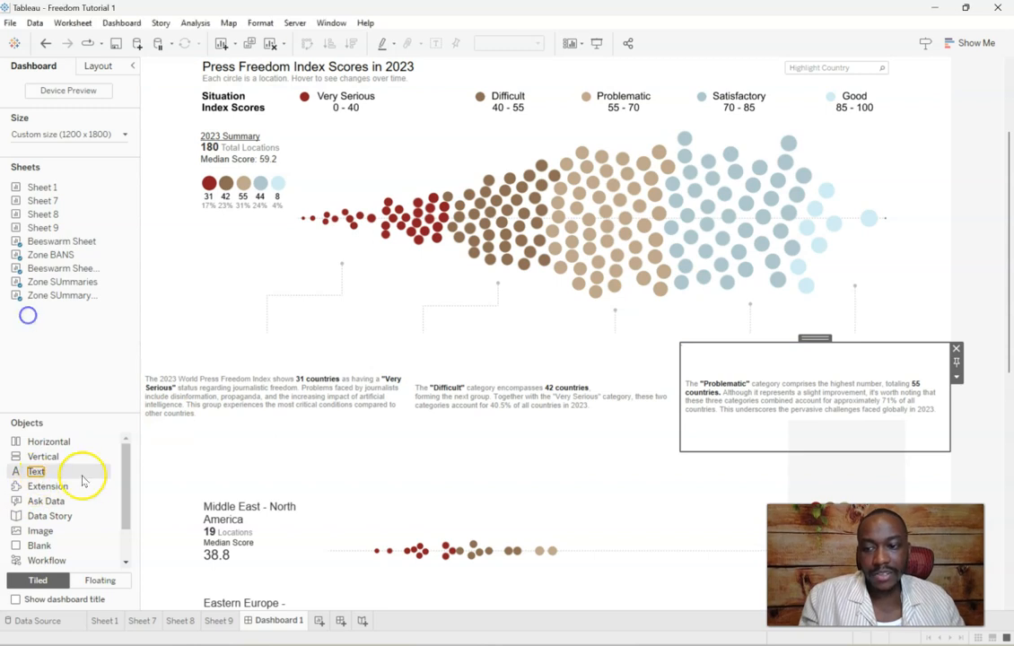
drag(61, 475, 934, 419)
text(In the "Satisfactory" category, we observe acceptable levels of press freedom. Regrettably, only around 24% of countries, comprising 44 countries, fall within this group.)
click(595, 416)
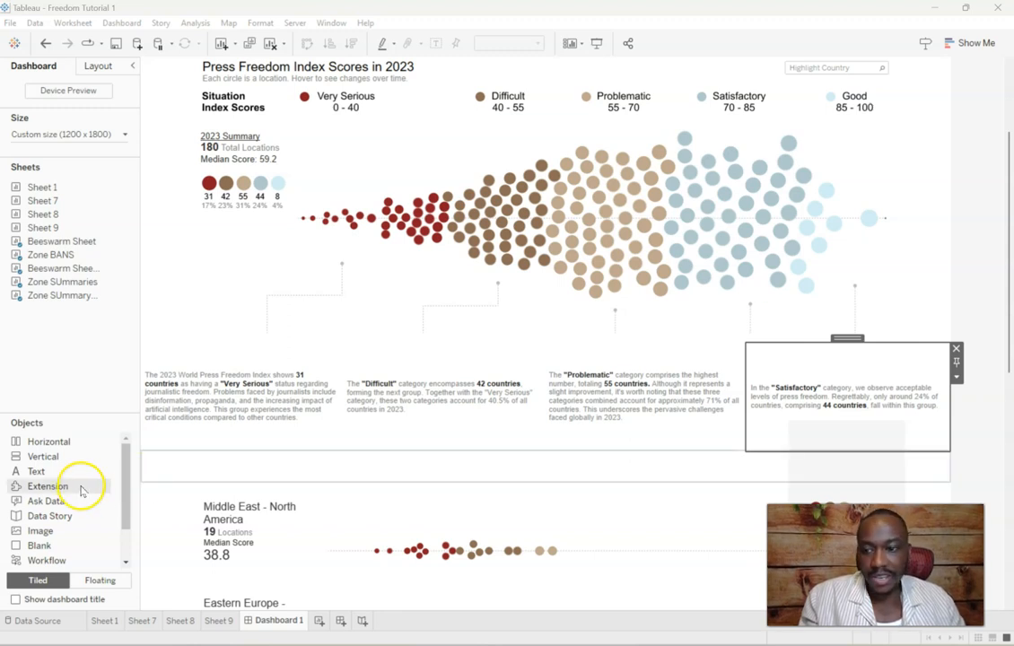
Step: Add a fifth text object at the end of the description row, covering the "Good" category of 8 countries, or ~ 4%
drag(63, 472, 877, 404)
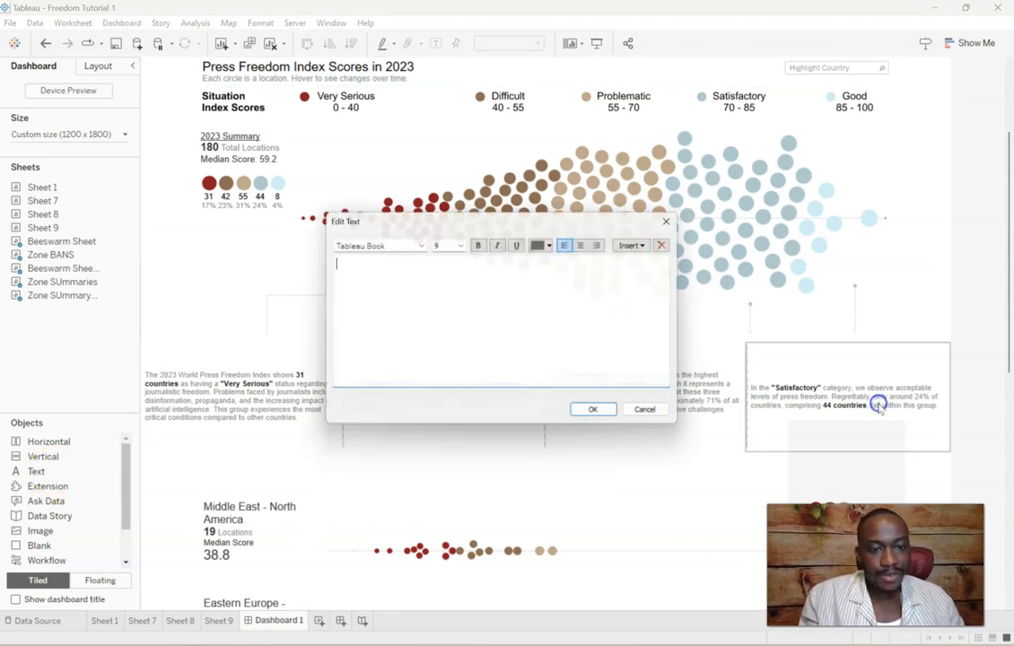
text(In 2023, the "Good" category had 8 countries, or ~ 4%. When taken with the "Satisfactory" category, we see that only ~ 30% of countries have acceptable levels of press freedom in 2023.)
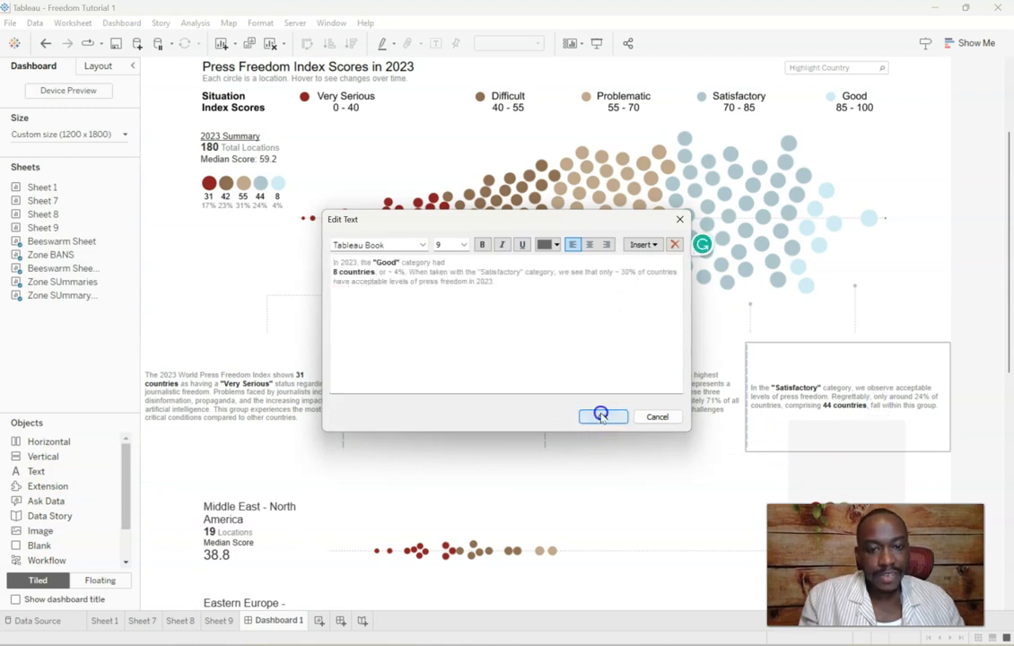
click(603, 416)
click(985, 314)
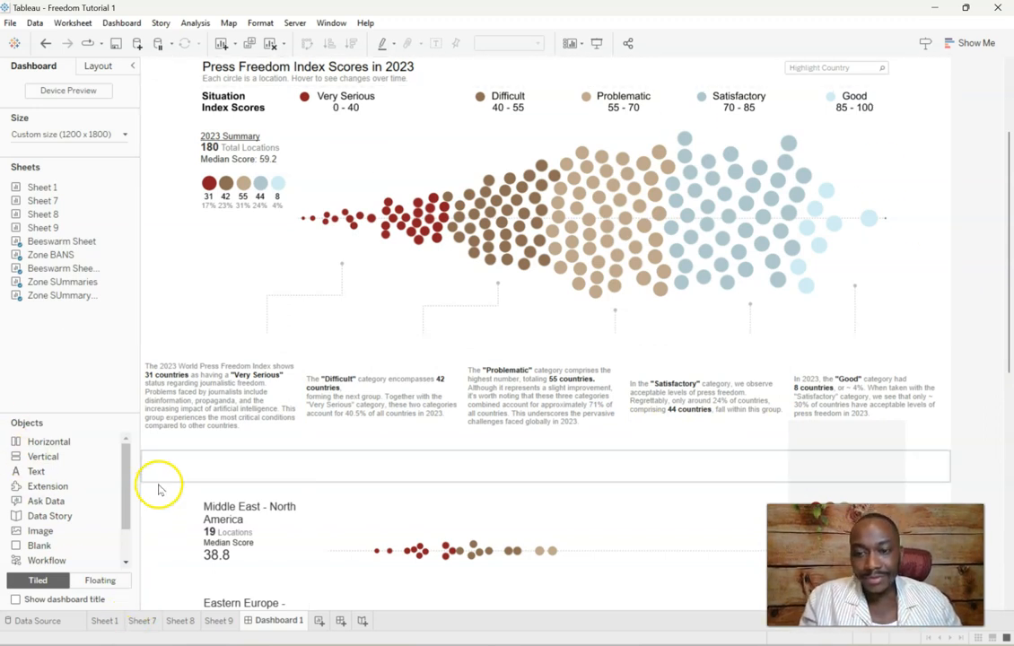
Step: Set the left and right inner padding of the horizontal container holding the five descriptions to 85 each
click(220, 377)
click(99, 65)
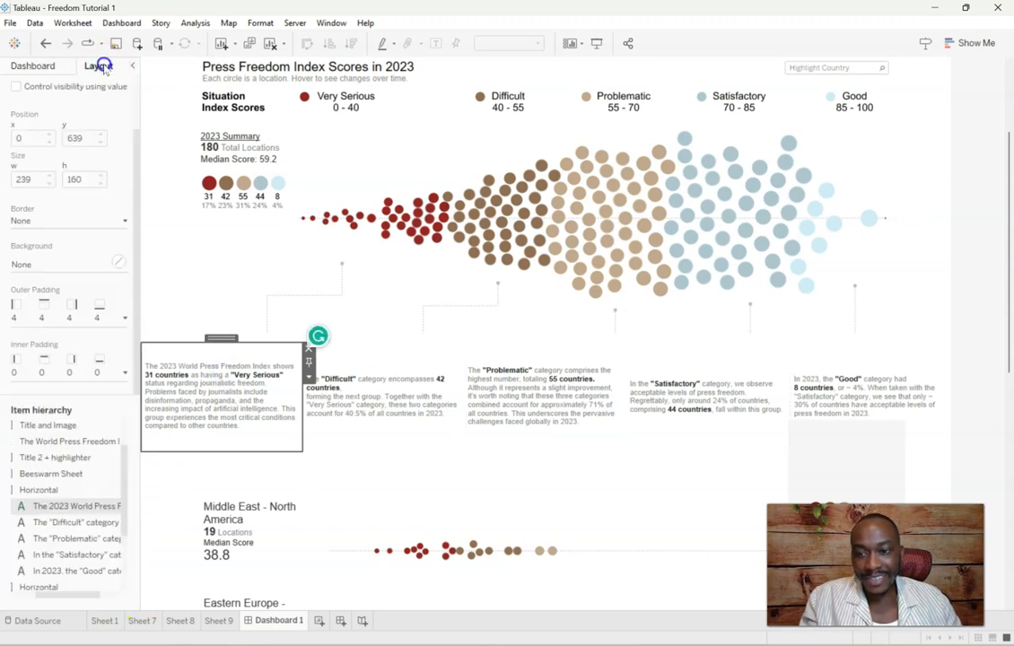
click(50, 489)
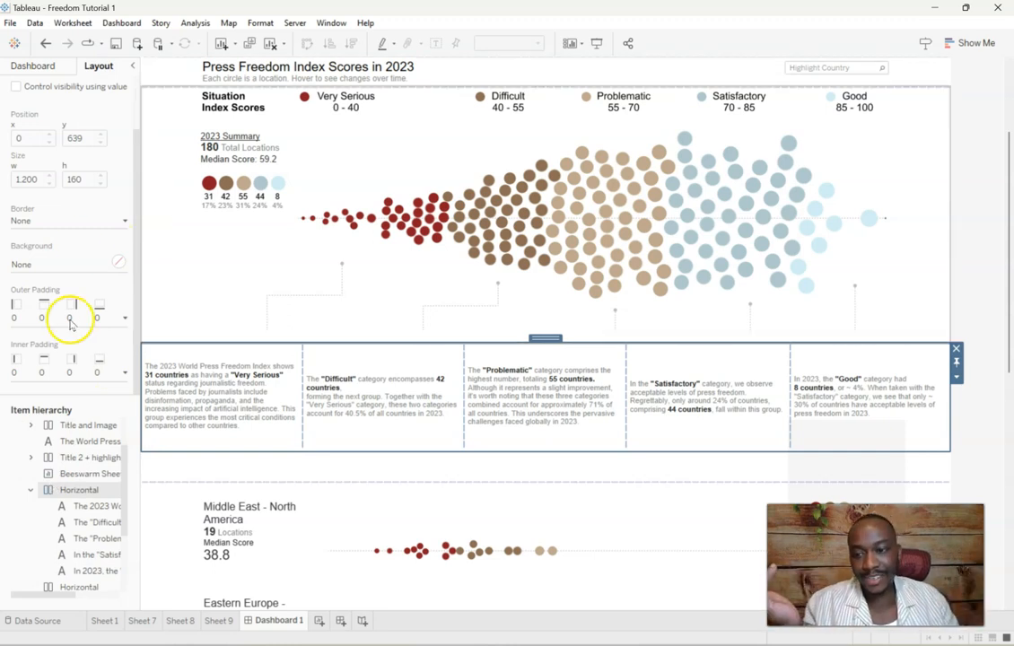
click(125, 373)
click(23, 392)
double_click(27, 450)
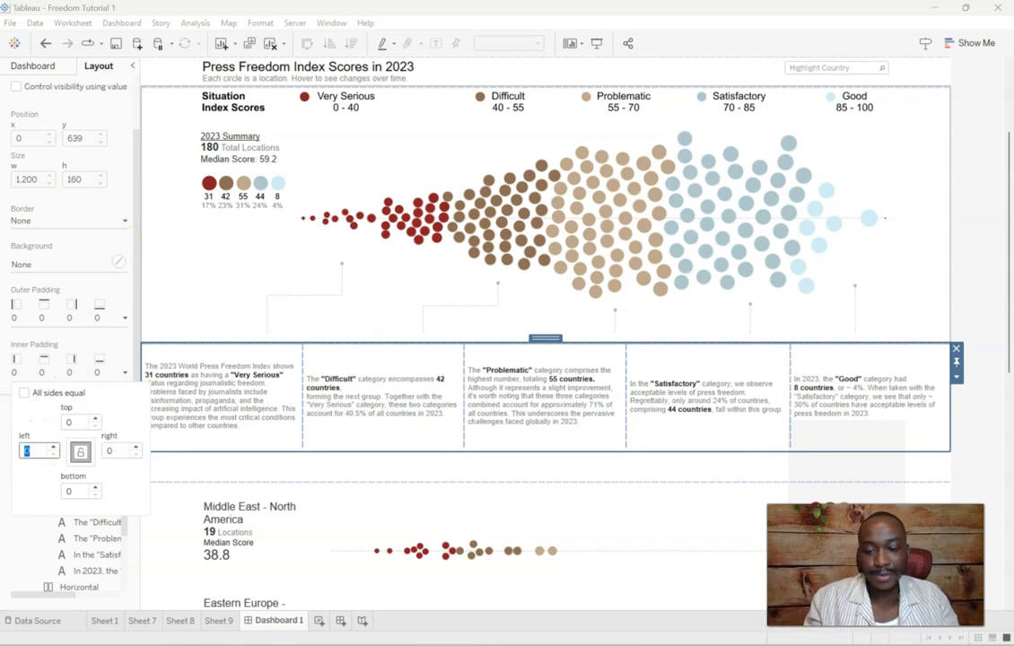
text(85)
key(Return)
text(85)
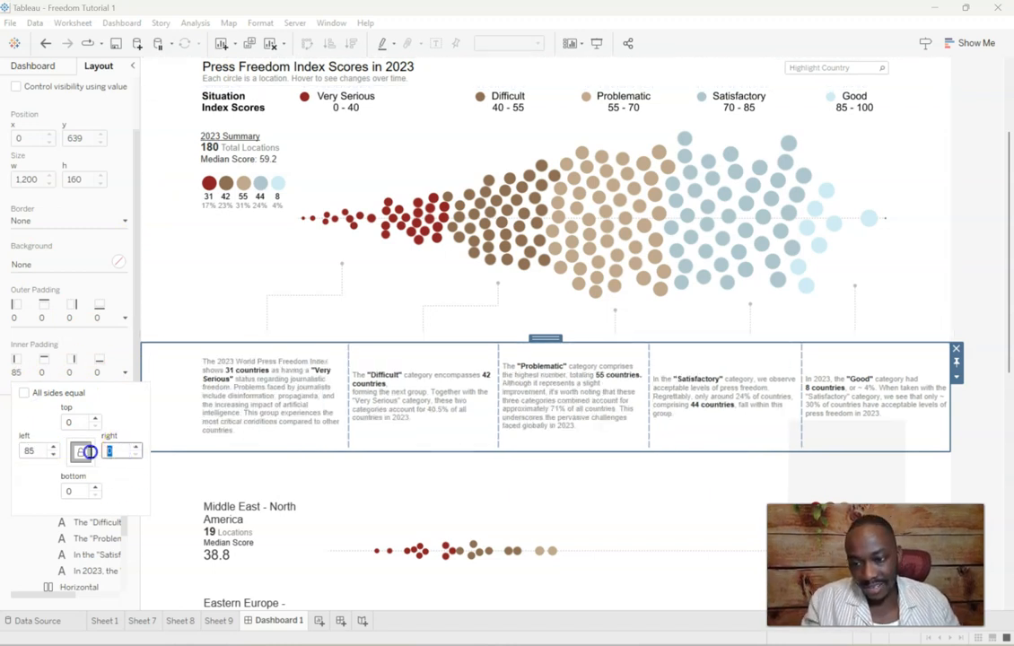
key(Tab)
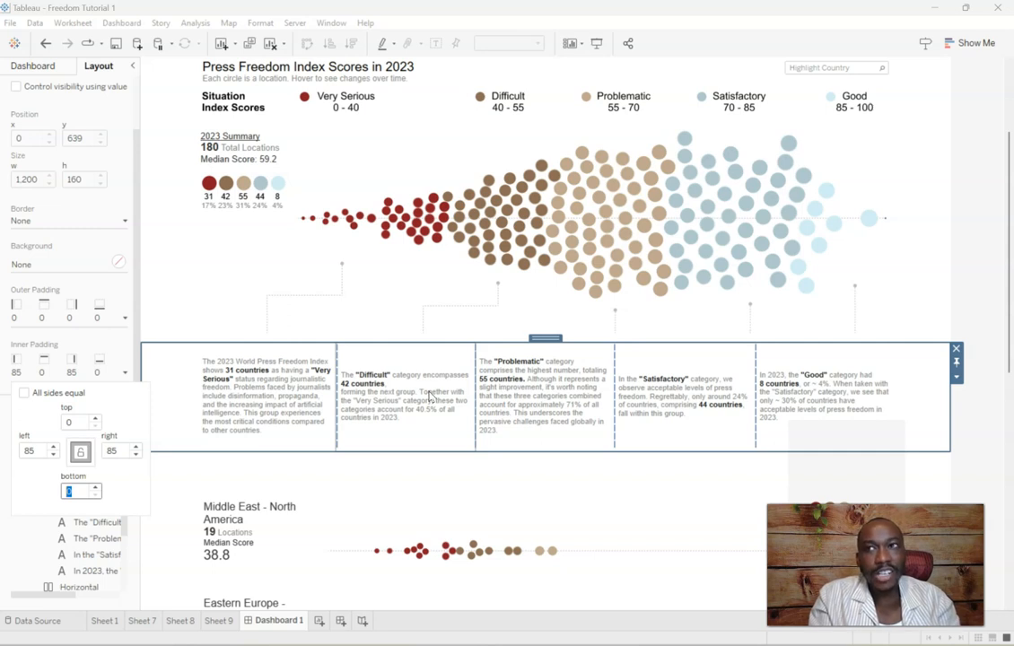
Step: Raise the "Very Serious" description by trying bottom inner paddings of 20 and 39, settling on 30
click(272, 369)
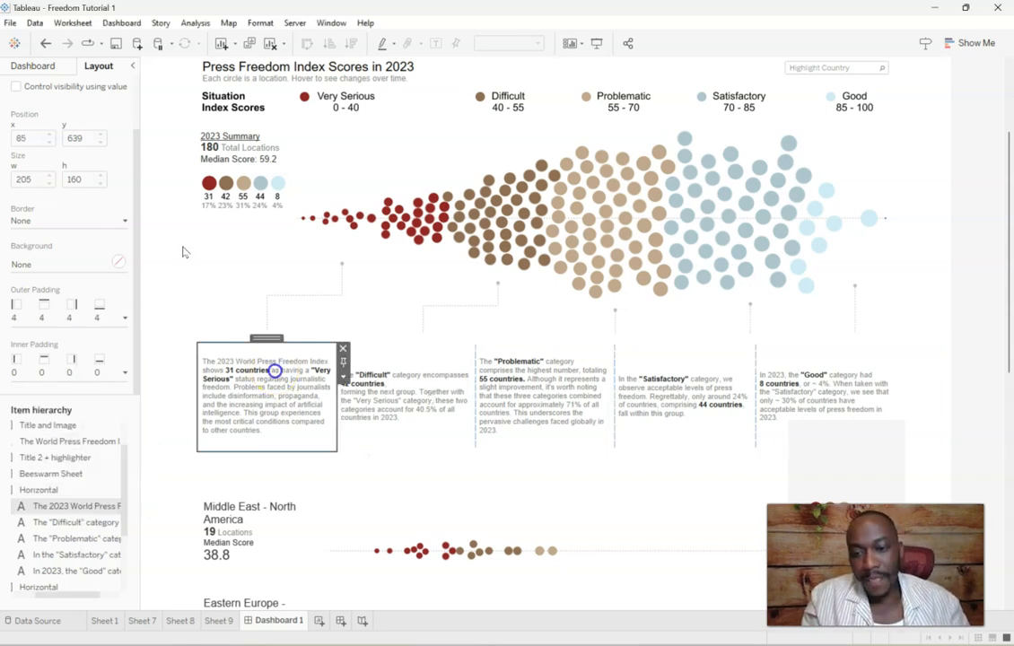
click(125, 371)
click(23, 392)
click(81, 492)
drag(83, 492, 66, 491)
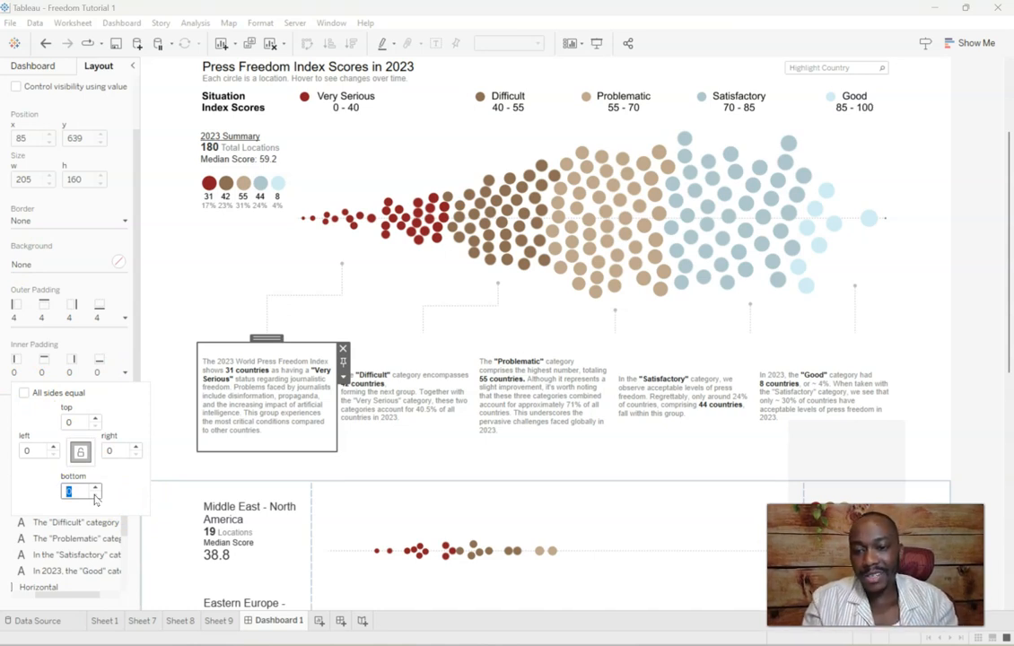
text(20)
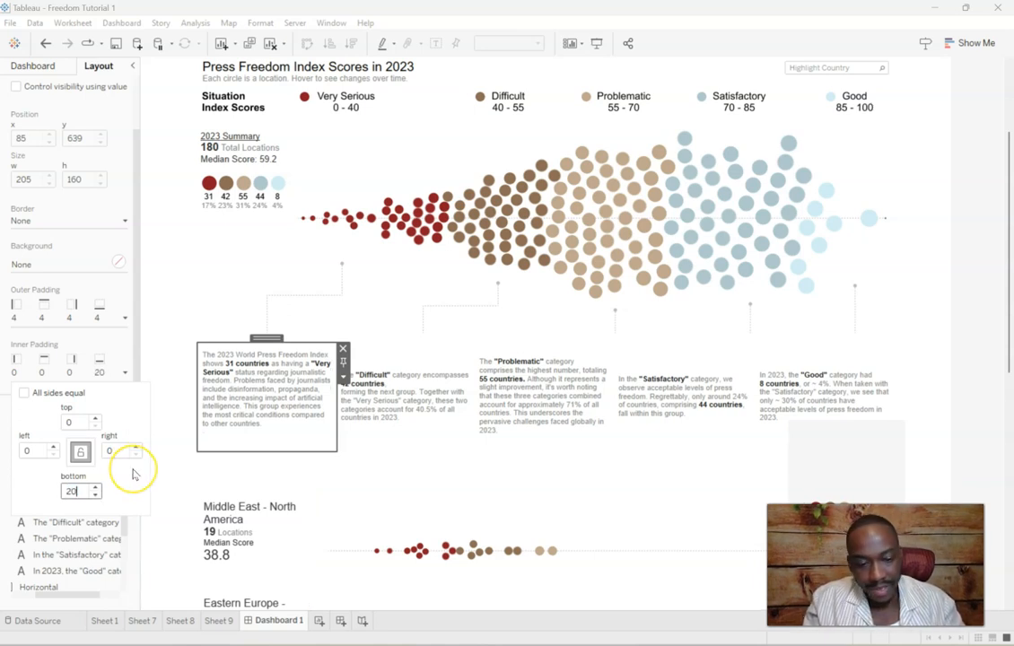
key(BackSpace)
key(BackSpace)
text(39)
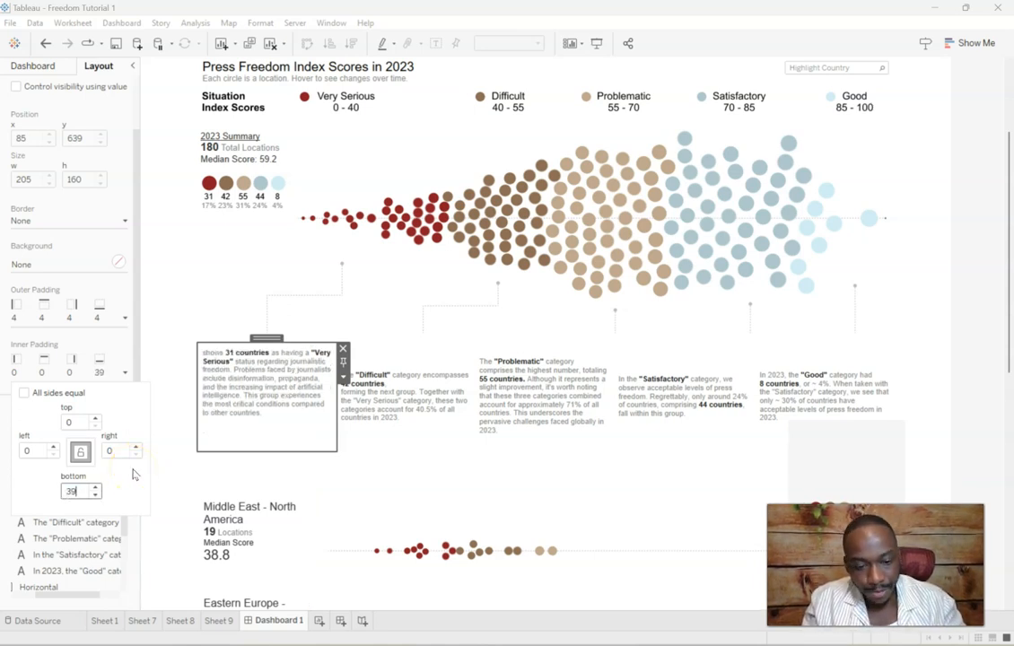
key(BackSpace)
text(0)
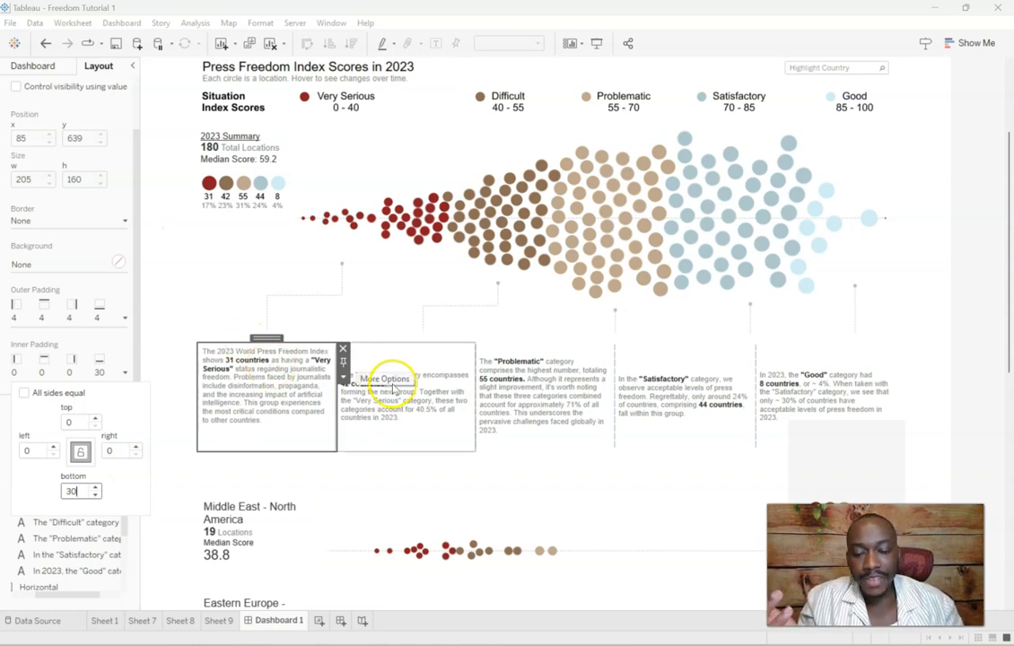
Step: Show the dashboard grid to check how the description texts align, and hide the grid again
click(122, 22)
click(139, 81)
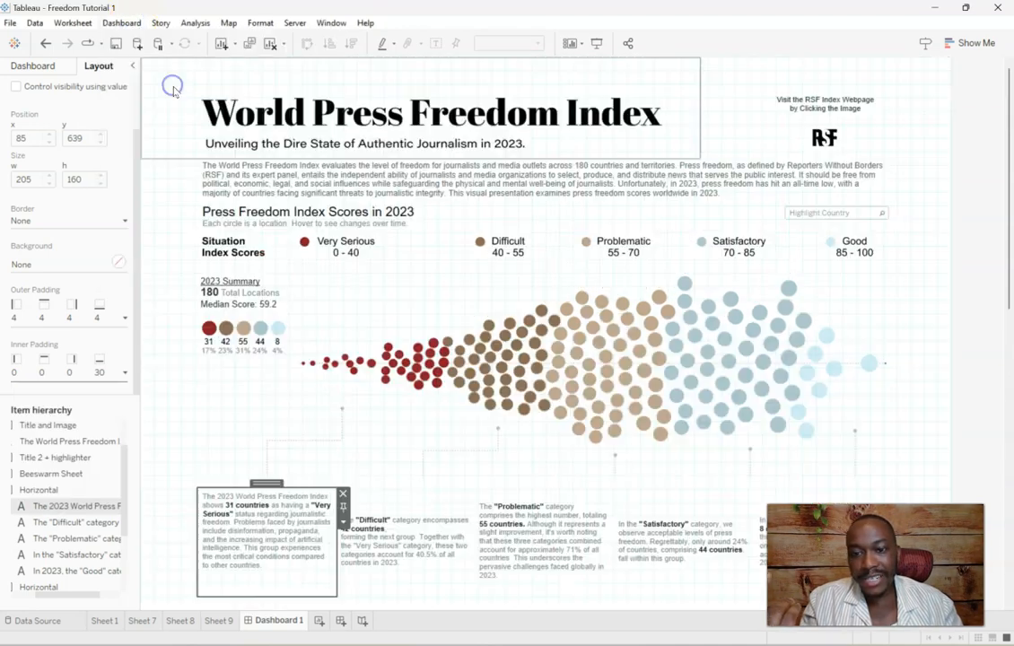
drag(1006, 296, 1005, 339)
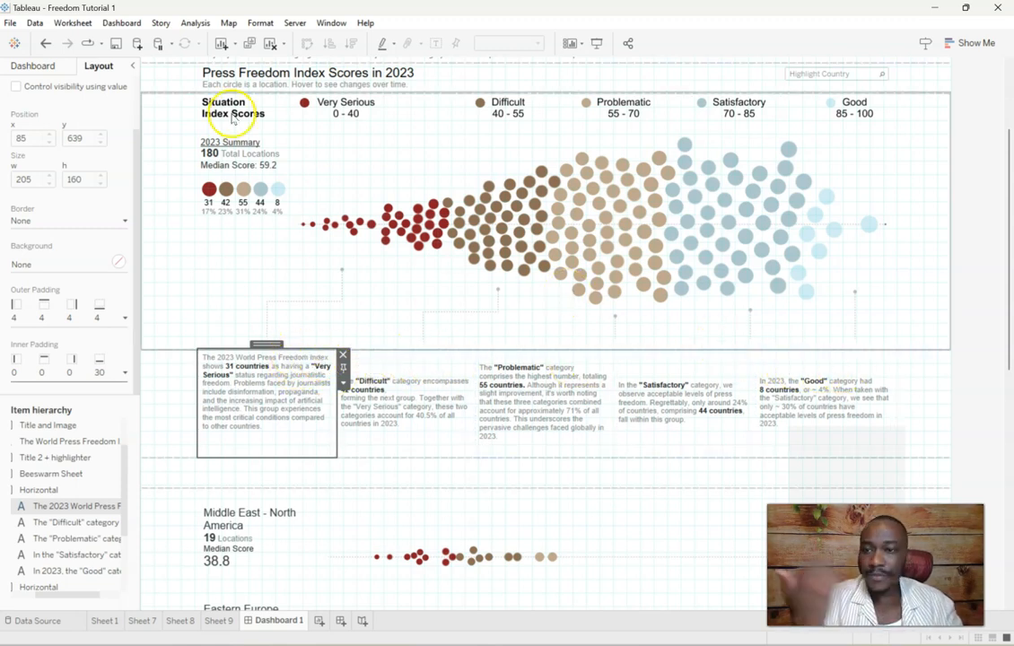
click(126, 23)
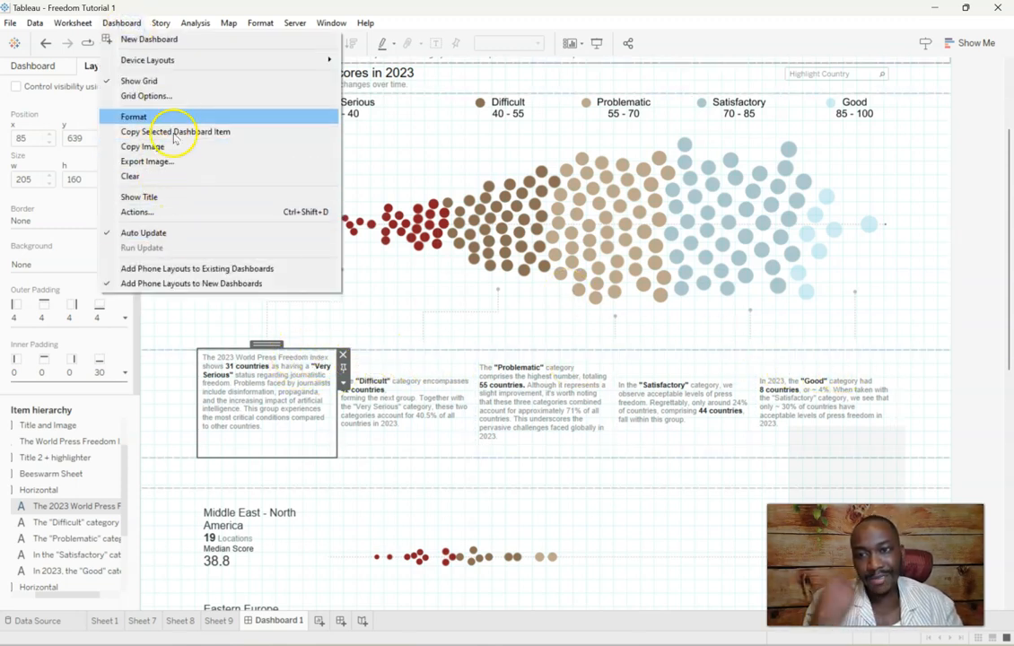
click(169, 80)
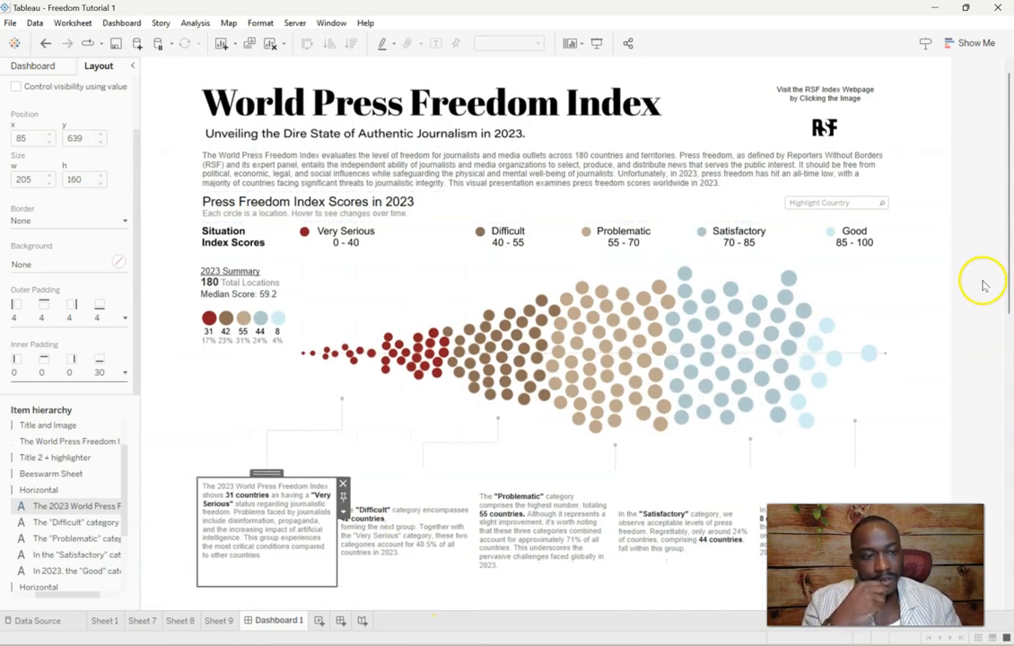
Step: Set the bottom inner padding of the "Difficult" description to 60, with the other sides unchanged at 0
drag(1007, 268, 1007, 341)
click(453, 321)
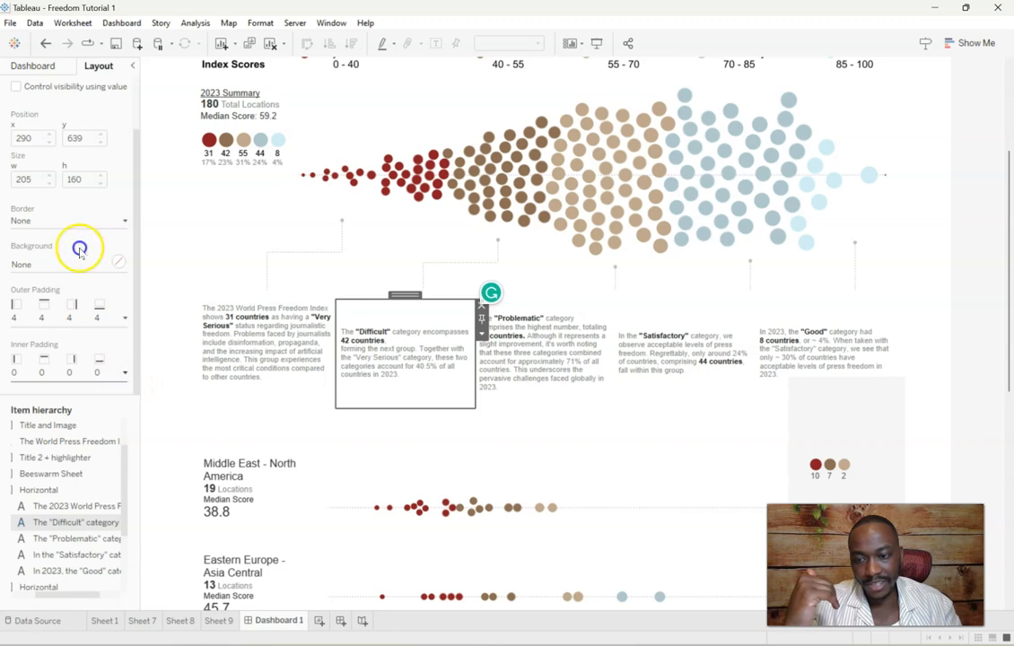
click(125, 371)
click(25, 392)
click(67, 493)
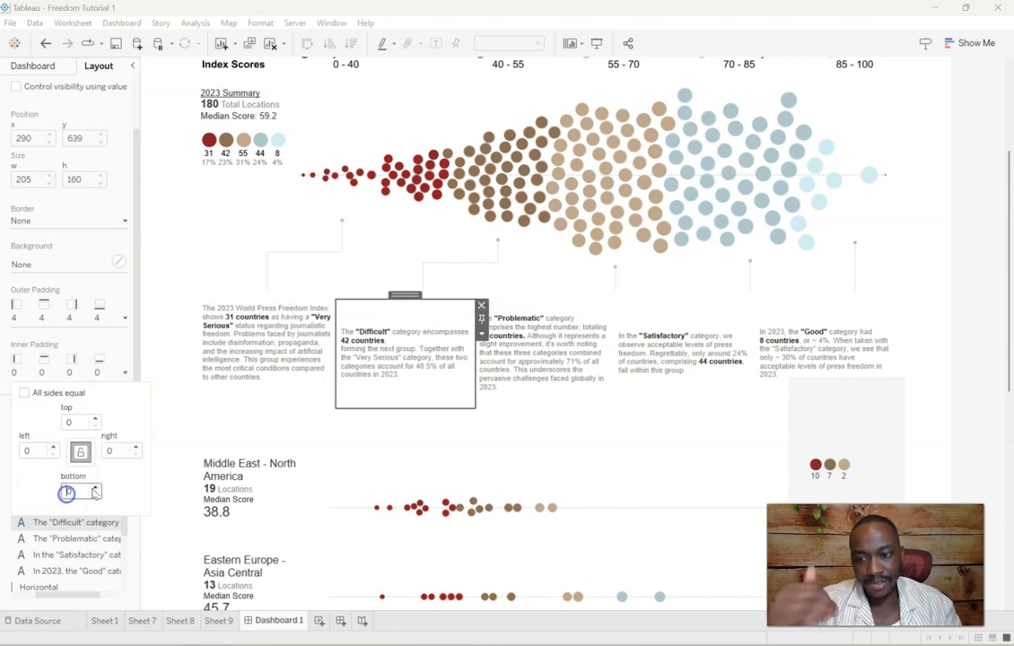
text(5)
drag(79, 492, 55, 494)
text(40)
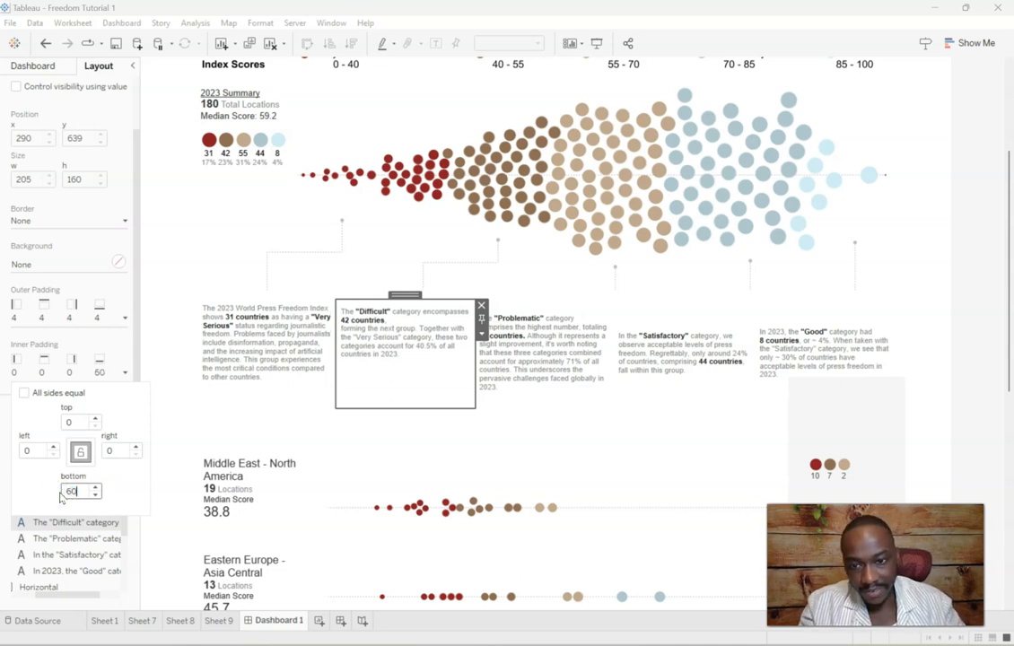
Step: Set the bottom inner padding of the "Problematic" description to 20
click(556, 340)
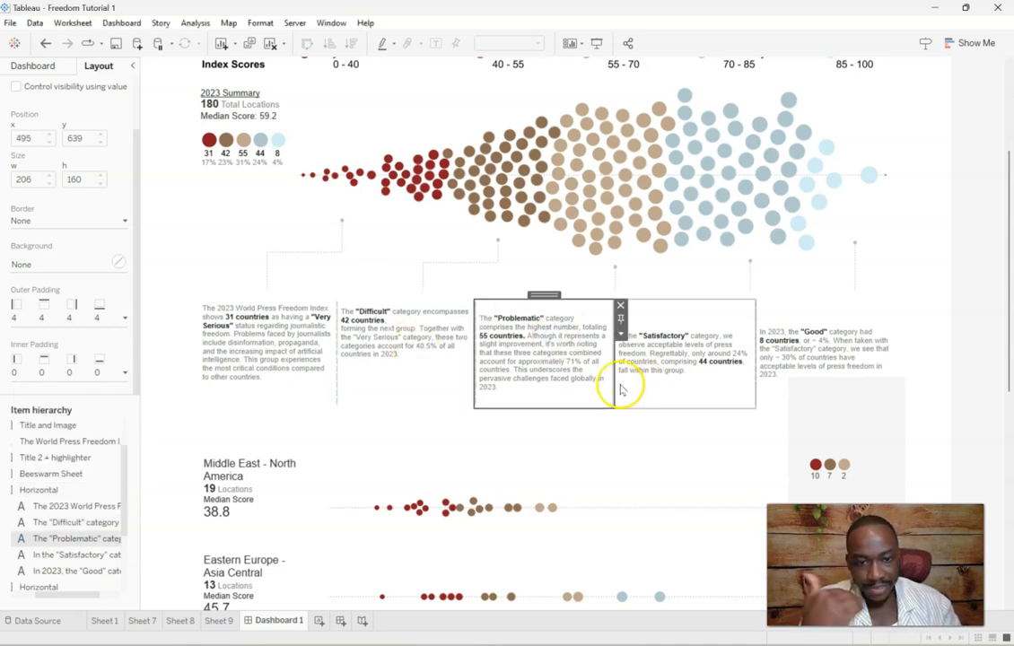
click(126, 375)
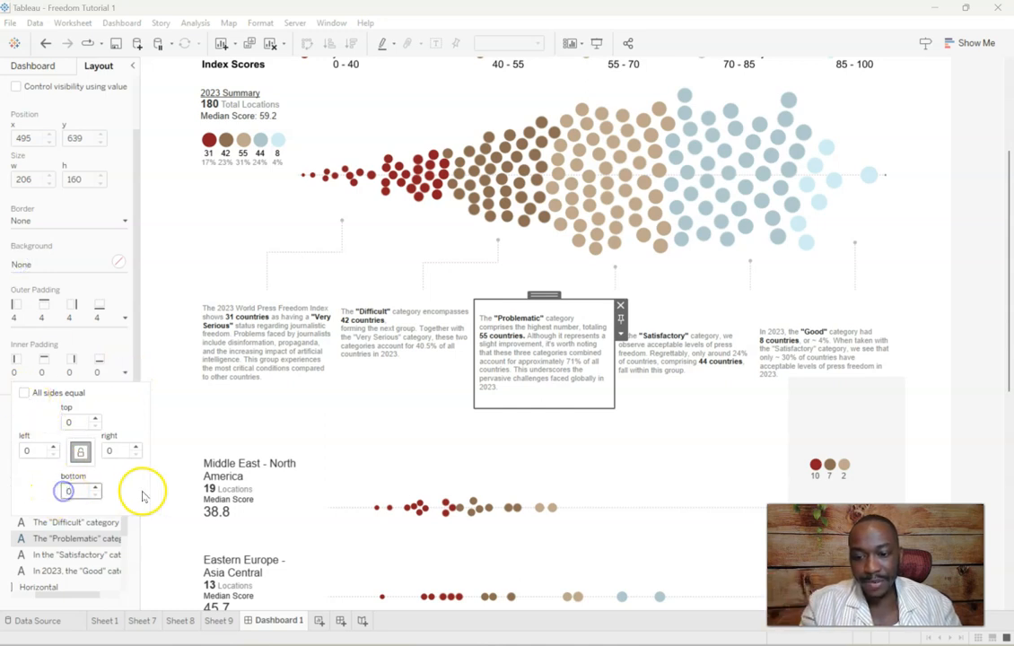
text(20)
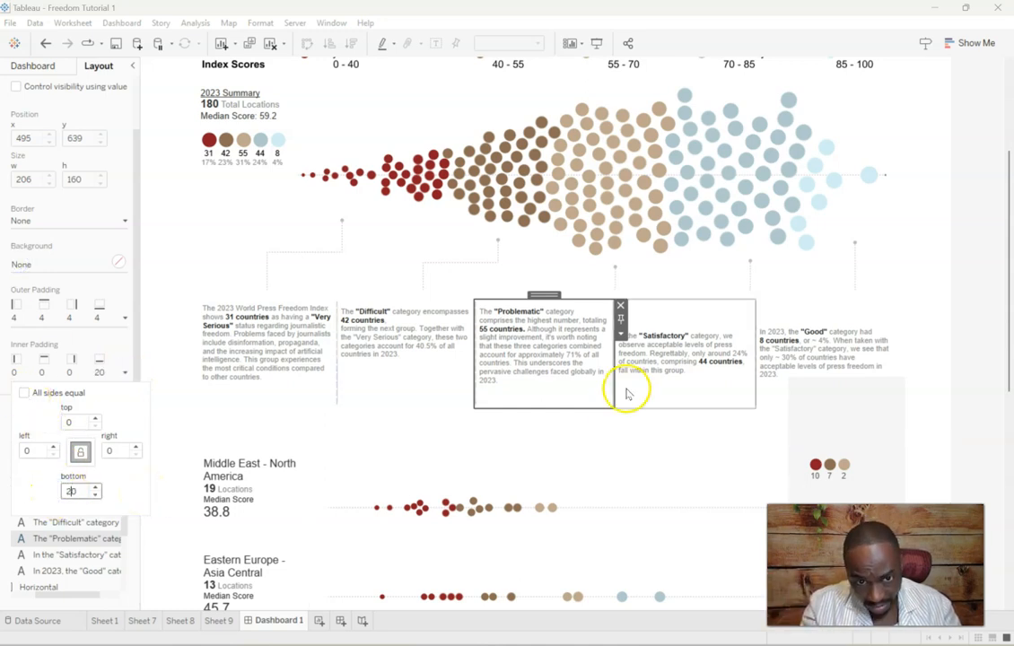
Step: Set the bottom inner padding of the "Satisfactory" description to 70 after trying 50
click(684, 341)
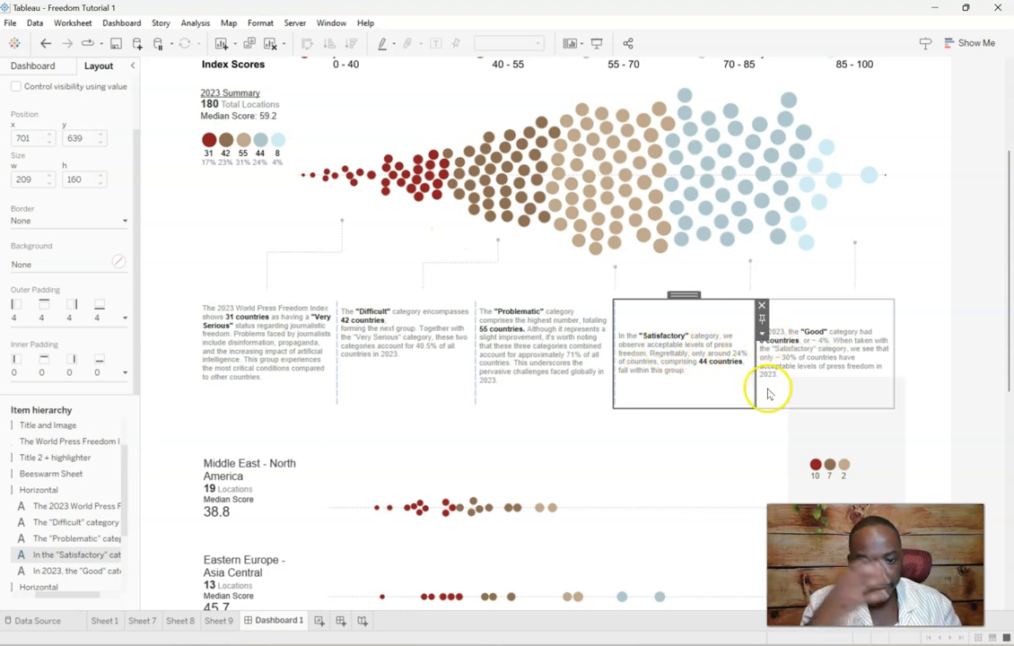
click(125, 373)
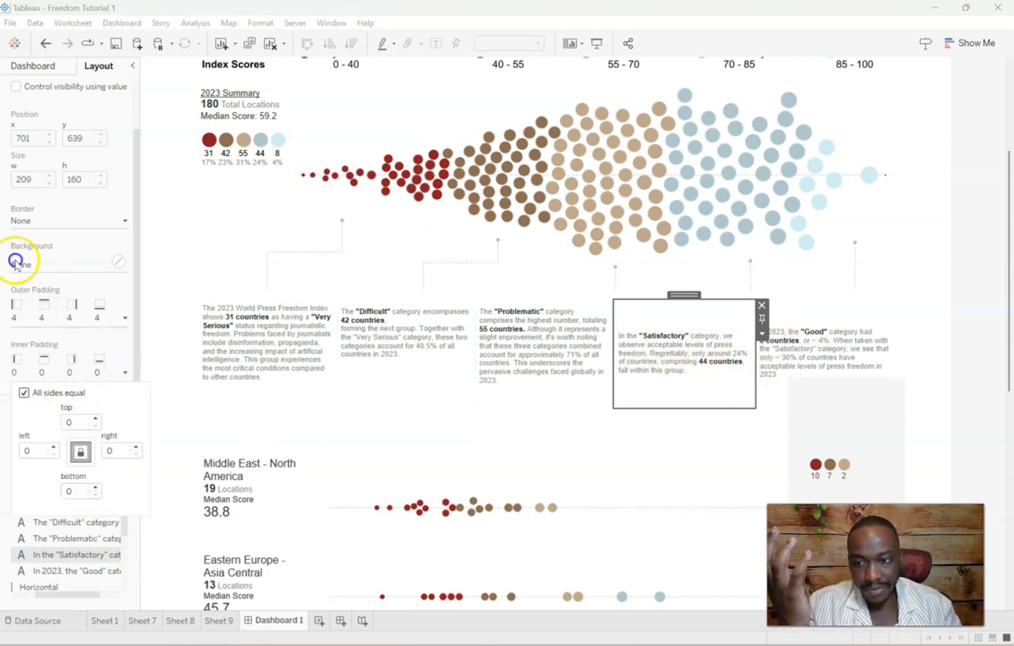
click(24, 392)
click(69, 490)
text(50)
key(Return)
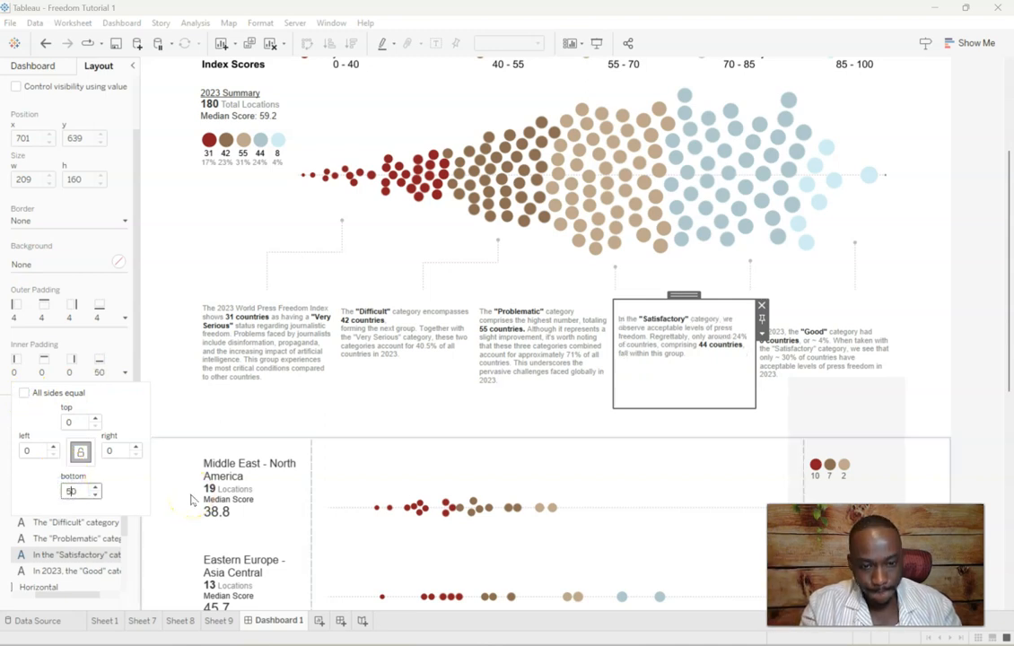
text(70)
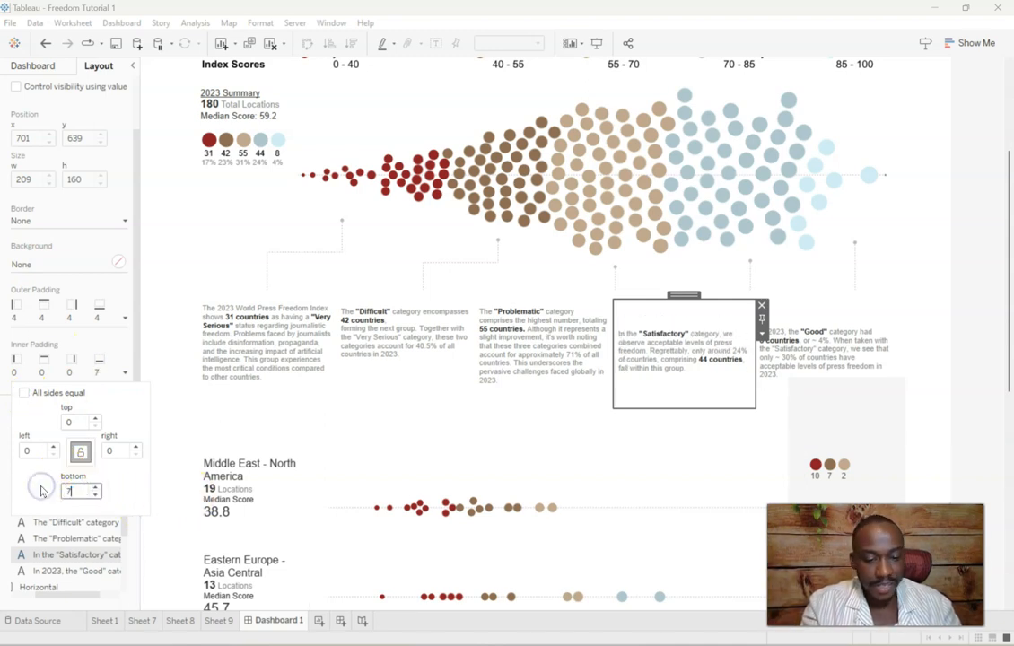
Step: Set the bottom inner padding of the "Good" description to 60 after trying 40
click(822, 355)
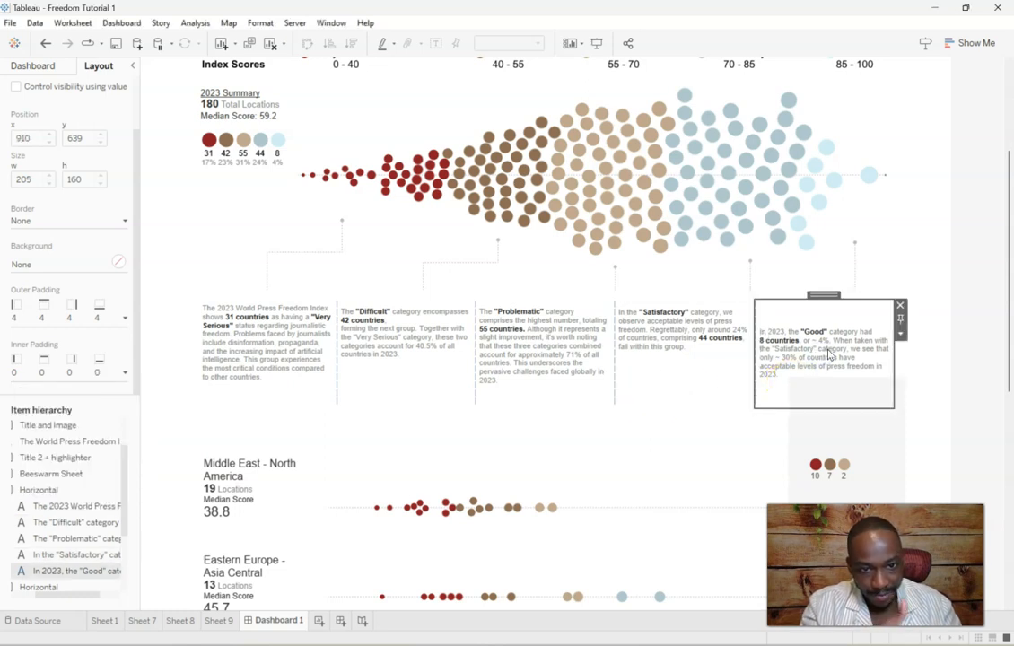
click(125, 372)
click(24, 394)
click(66, 492)
text(40)
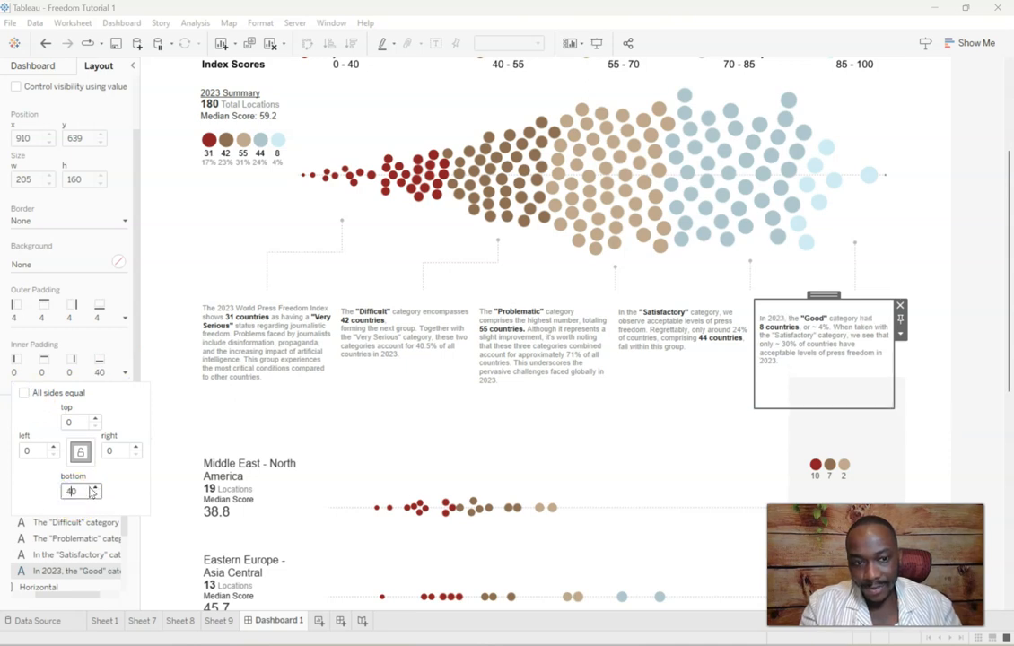
drag(76, 491, 50, 491)
text(60)
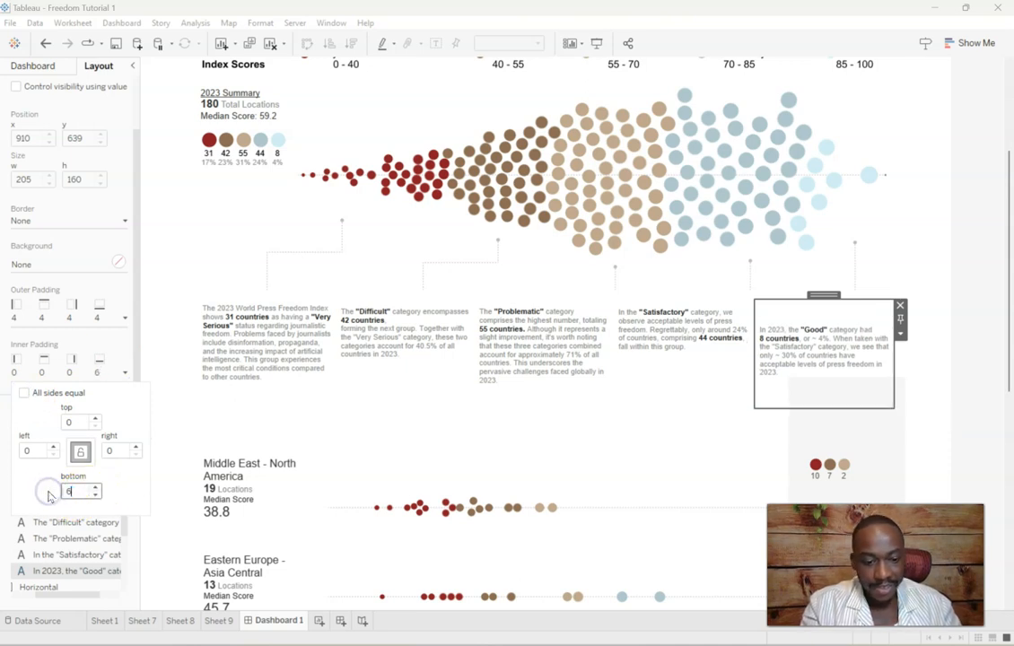
Step: In the "Difficult" description, remove the line break after "42 countries" and continue with a comma before "forming the next group"
click(934, 345)
click(967, 366)
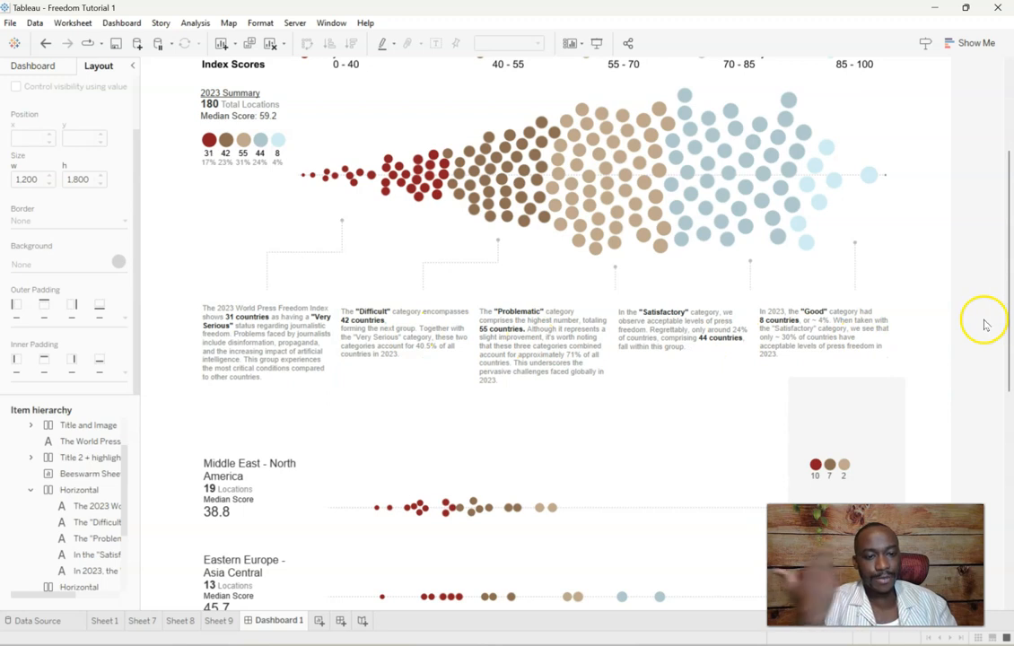
scroll(984, 323, down, 3)
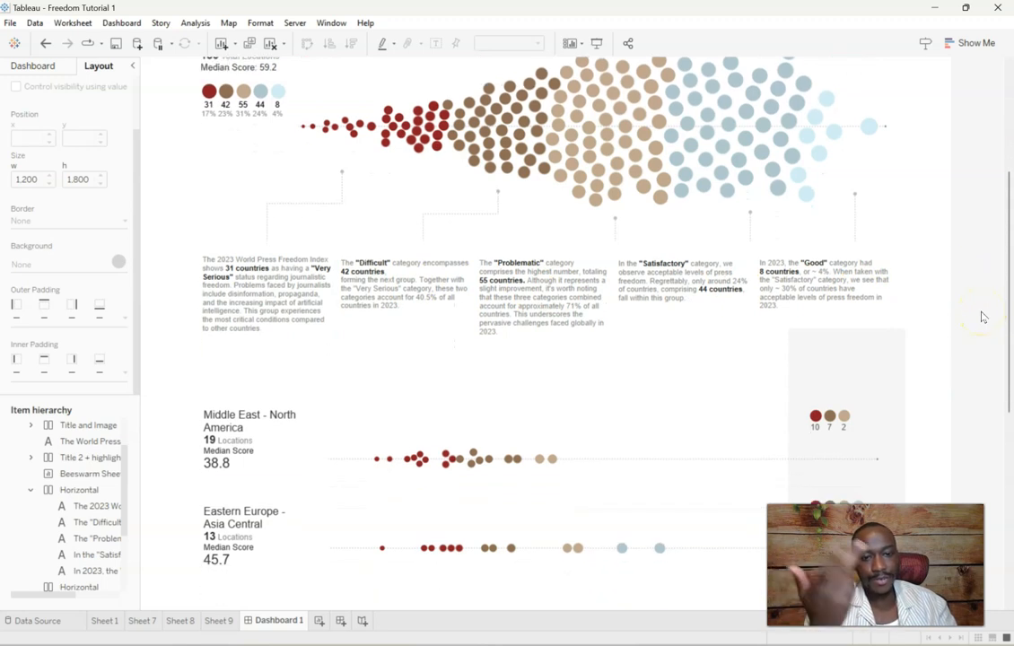
scroll(983, 317, down, 3)
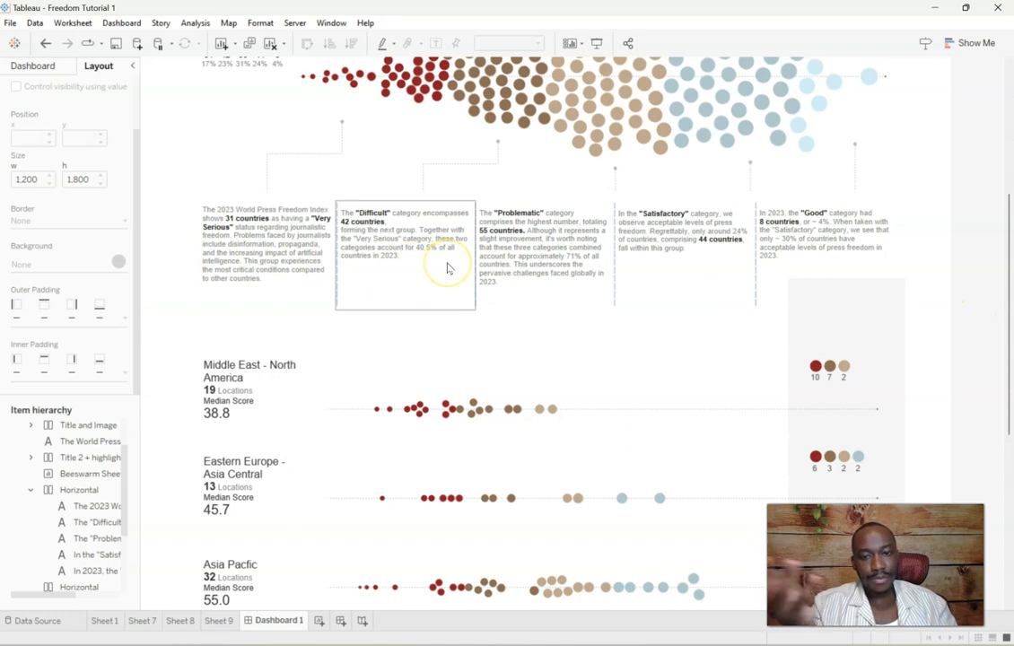
double_click(380, 254)
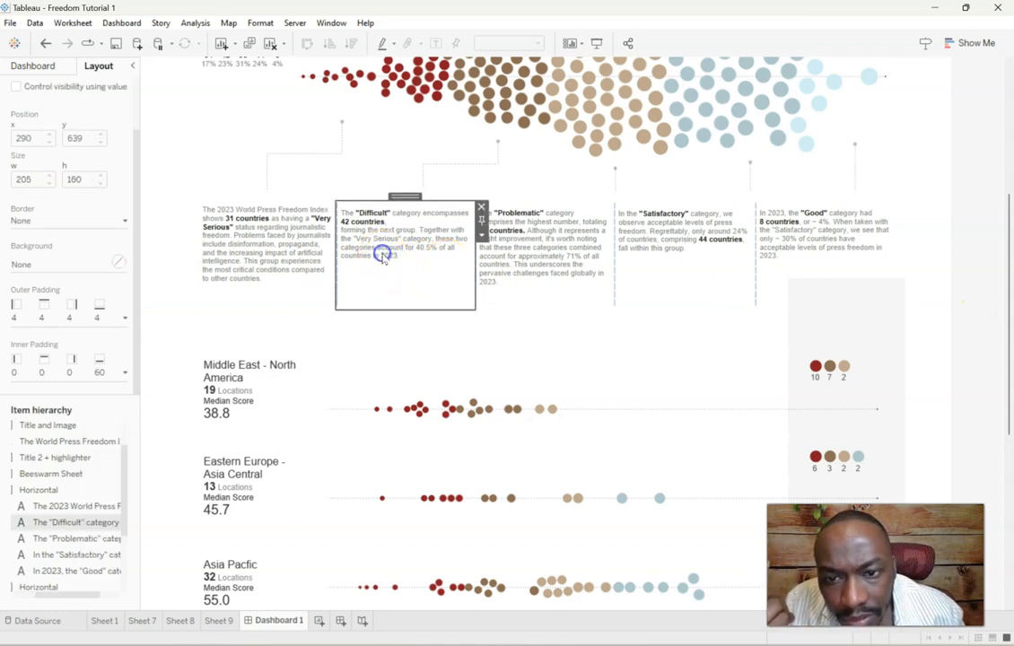
click(333, 272)
key(BackSpace)
text(,)
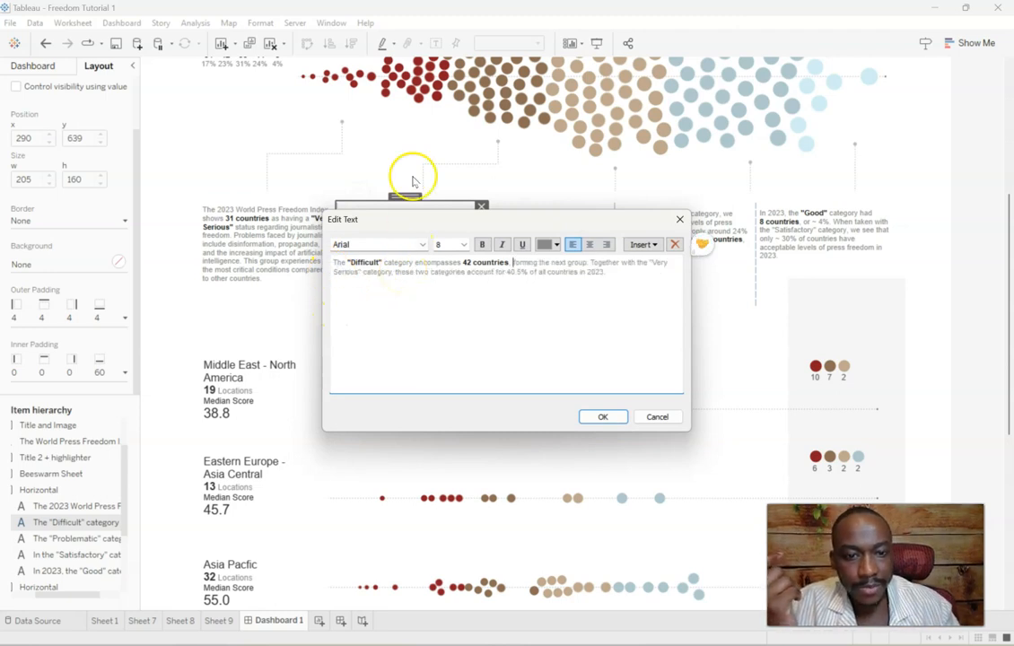
click(594, 417)
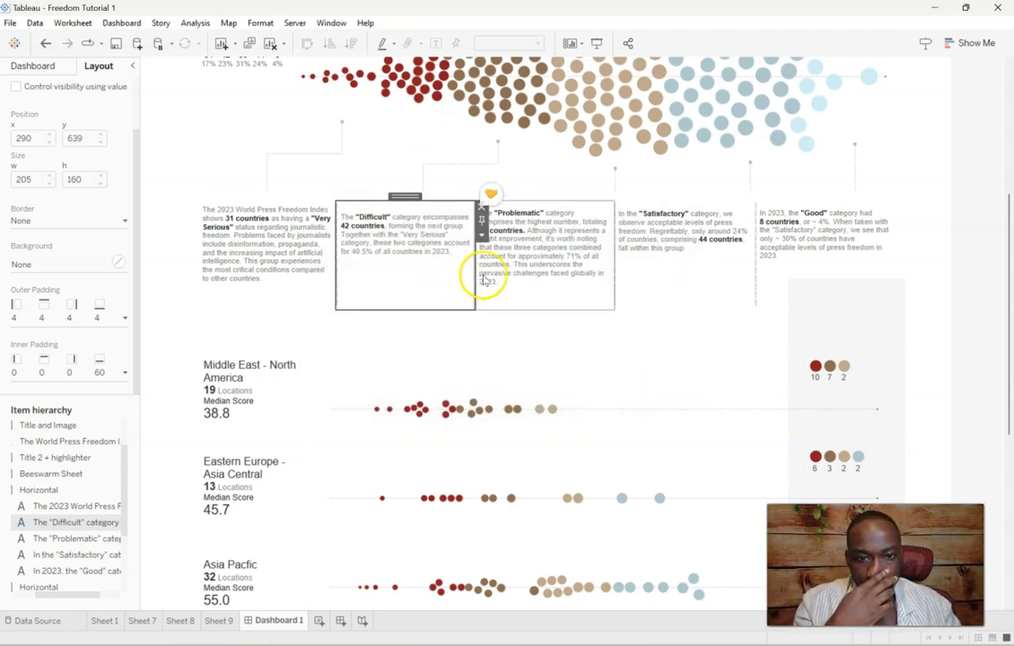
click(956, 255)
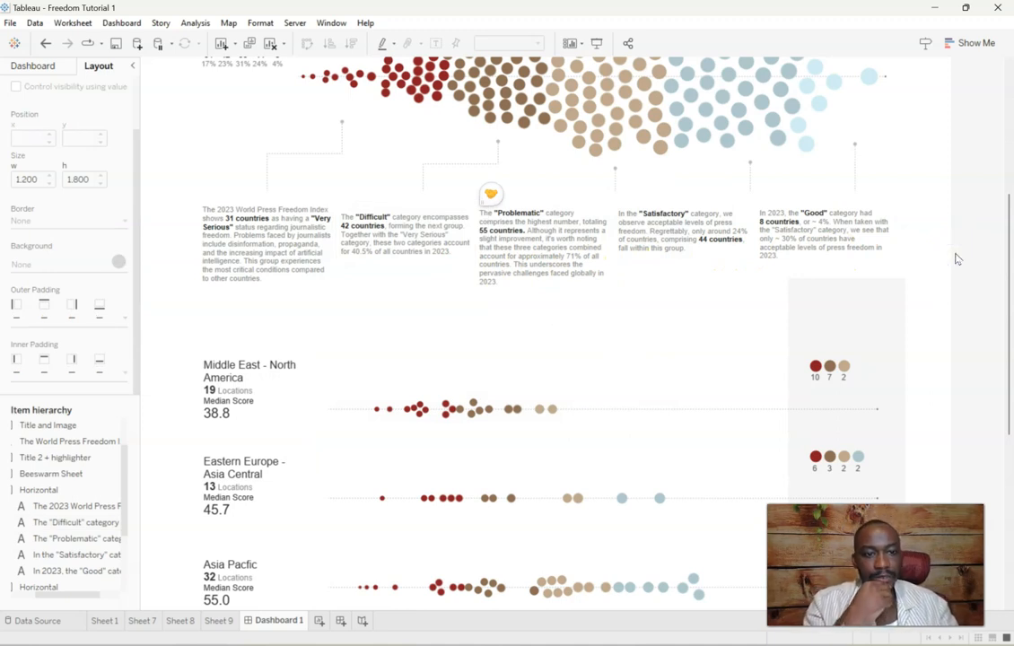
Step: Add a text object above the zone charts titled "Press Freedom Index Scores by Country Zones", with a subtitle about hovering and chart labels
scroll(944, 254, down, 2)
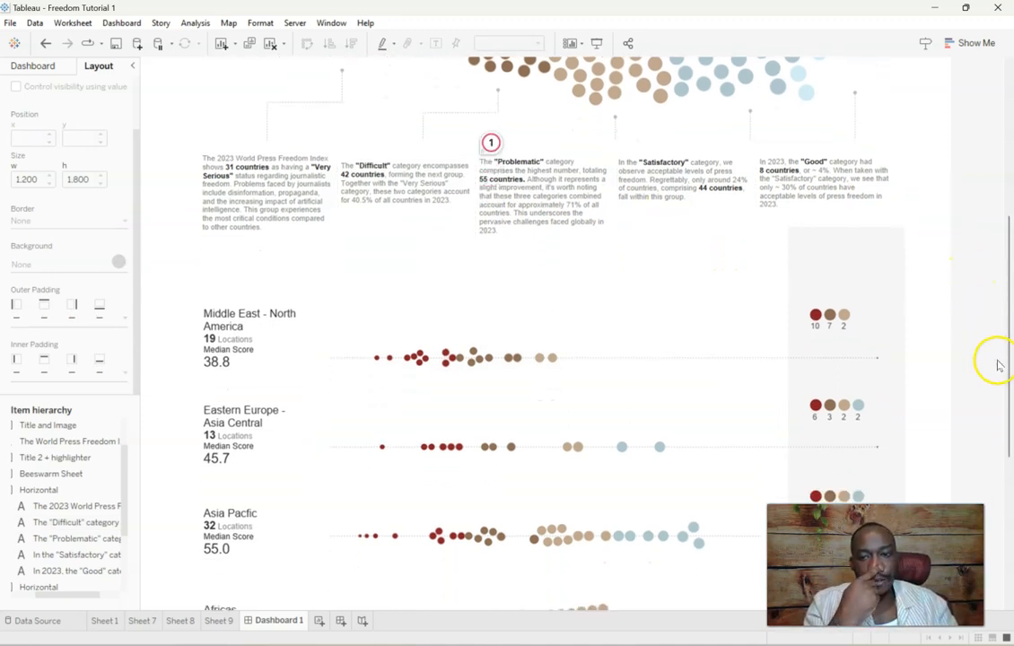
scroll(326, 243, down, 1)
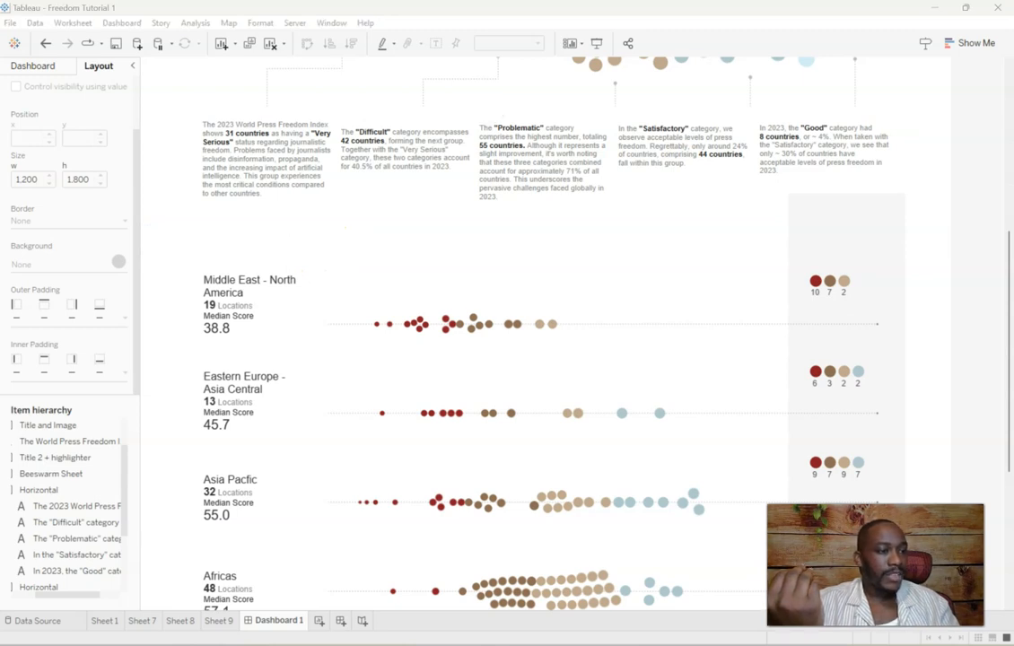
click(22, 65)
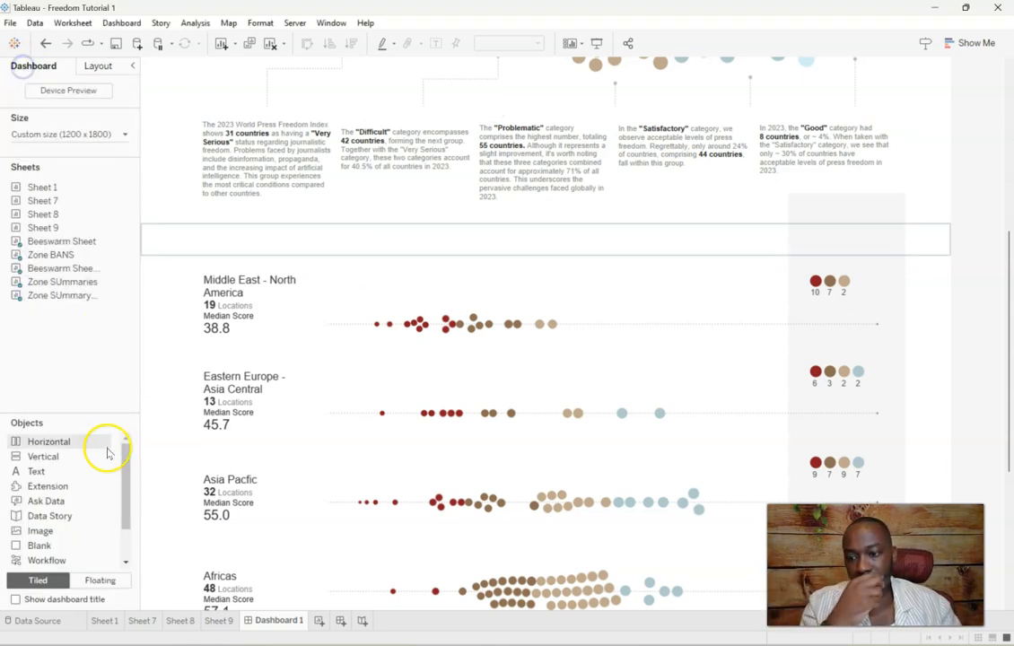
drag(77, 462, 281, 246)
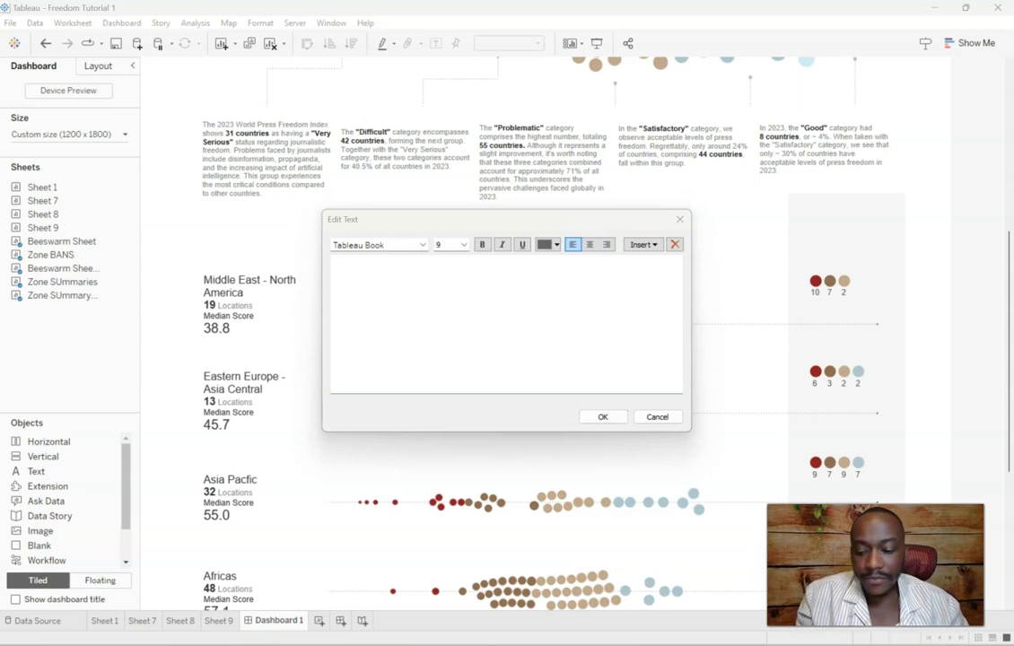
click(419, 299)
text(Press Freedom Index Scores by Country Zones Hover for details. Chart labels show the lowest, median, and highest score in each zone.)
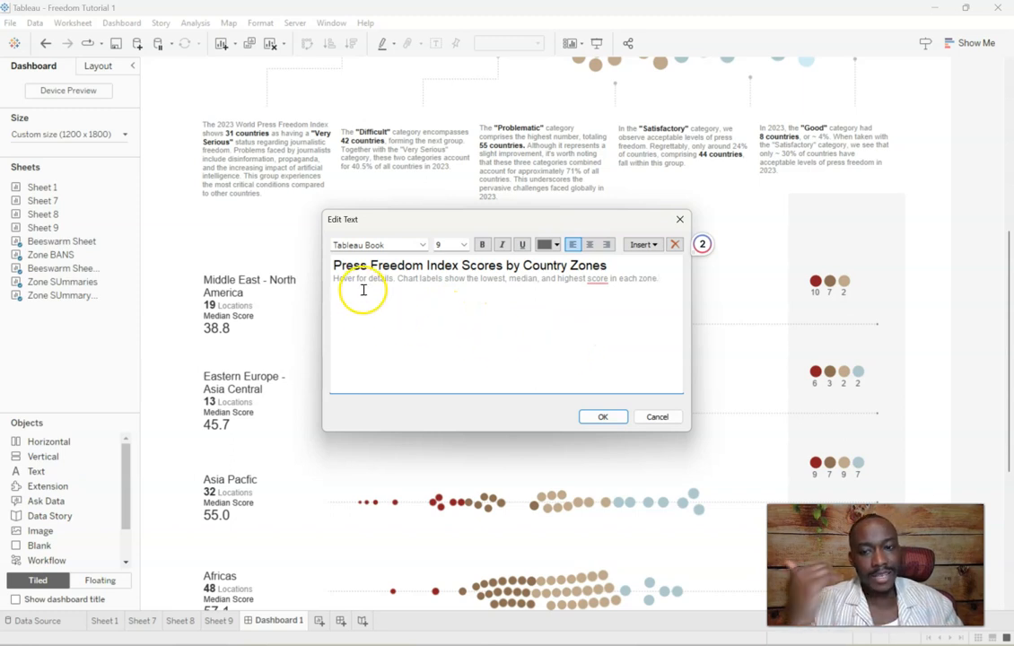
Step: Correct "score" to "scores" and rephrase the subtitle's second sentence as "Chart labels show each zone's lowest, median, and highest scores."
drag(397, 278, 333, 277)
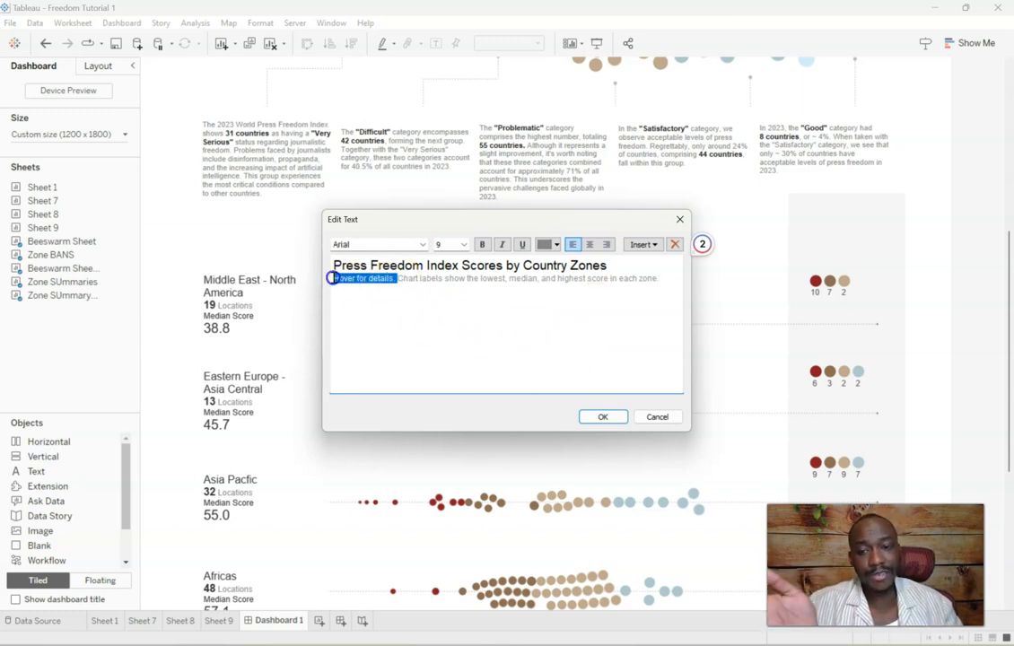
click(528, 298)
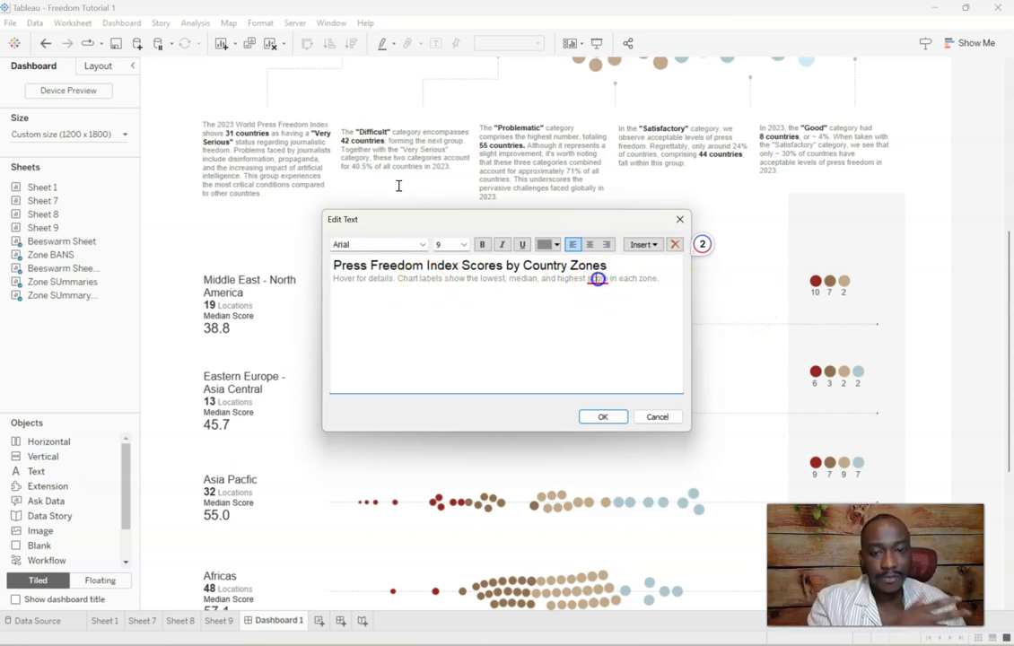
mouse_move(599, 277)
click(624, 317)
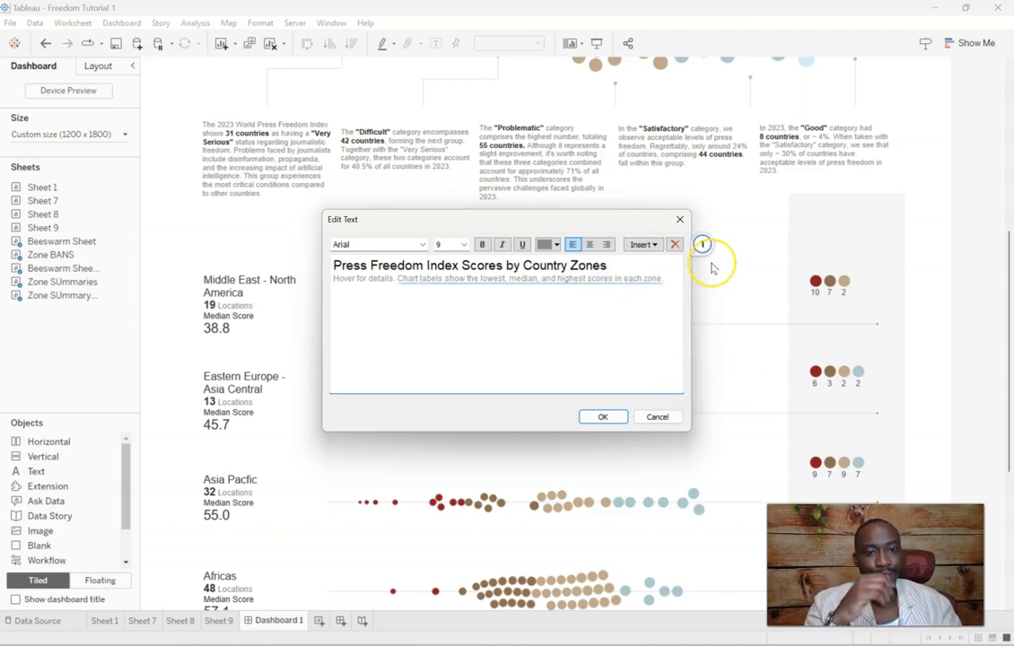
mouse_move(700, 246)
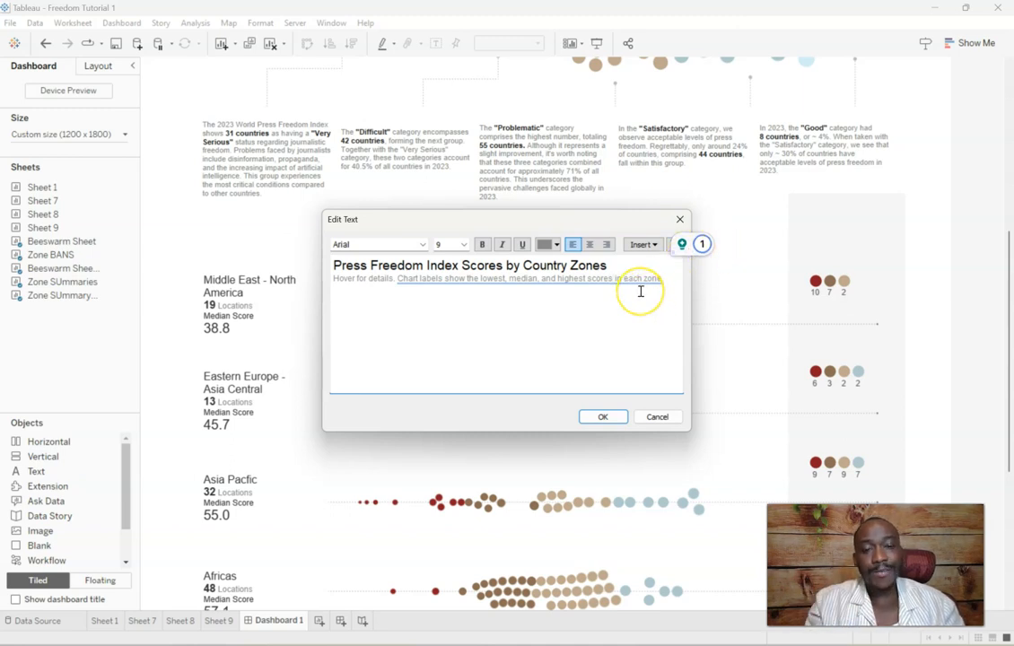
click(598, 272)
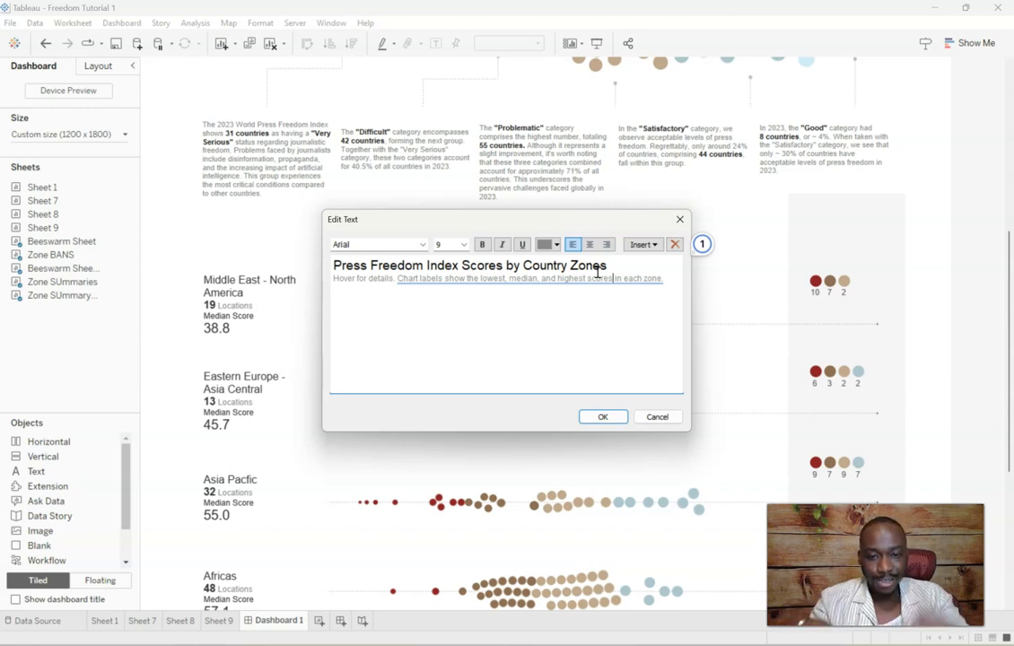
click(598, 271)
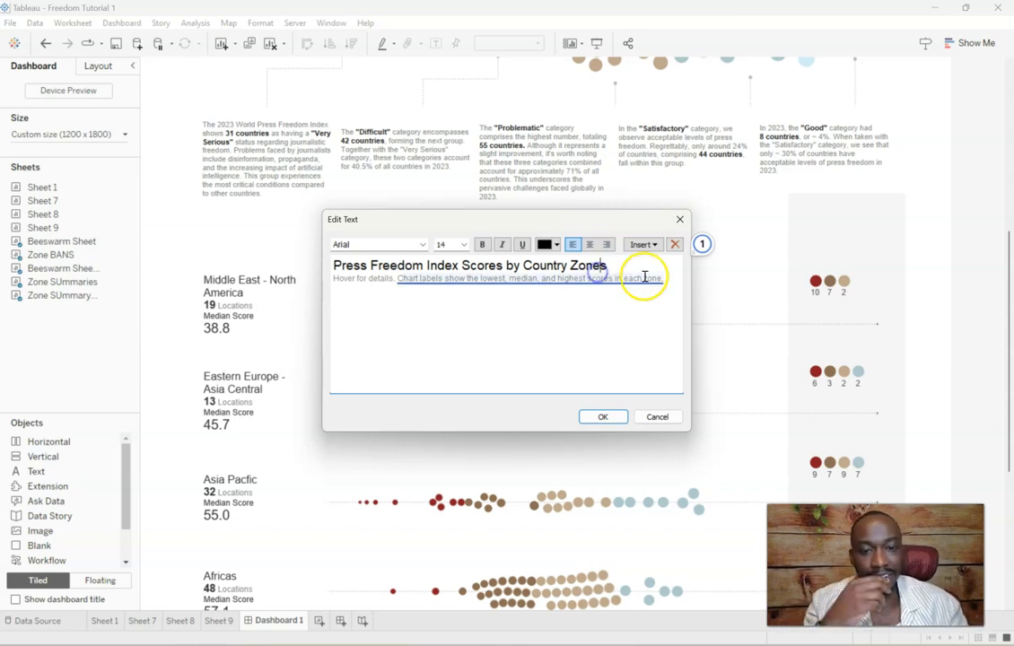
click(586, 280)
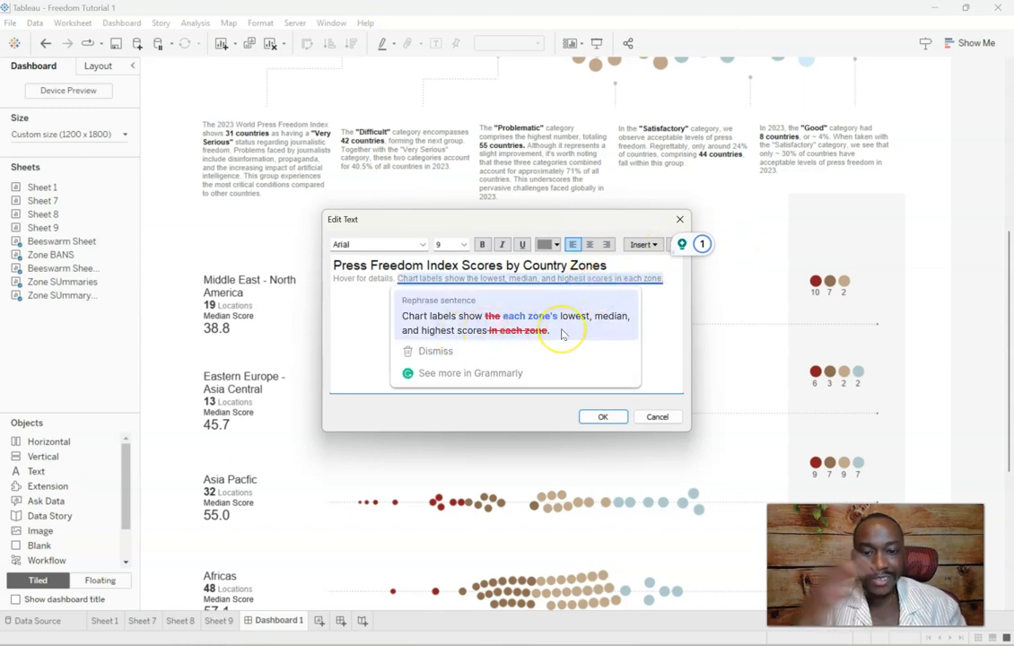
click(560, 327)
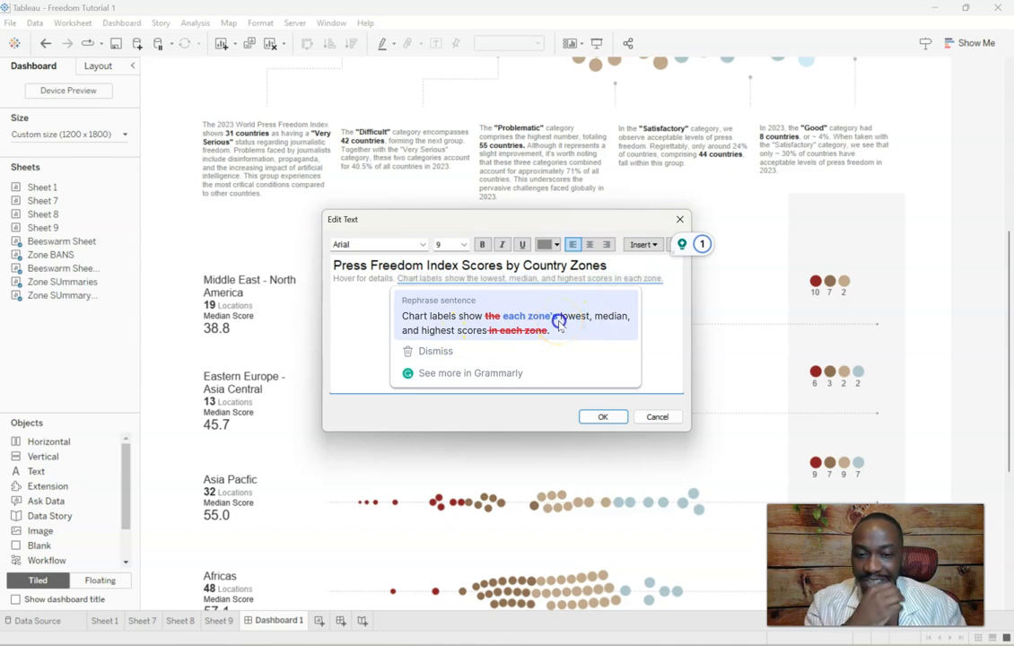
click(601, 418)
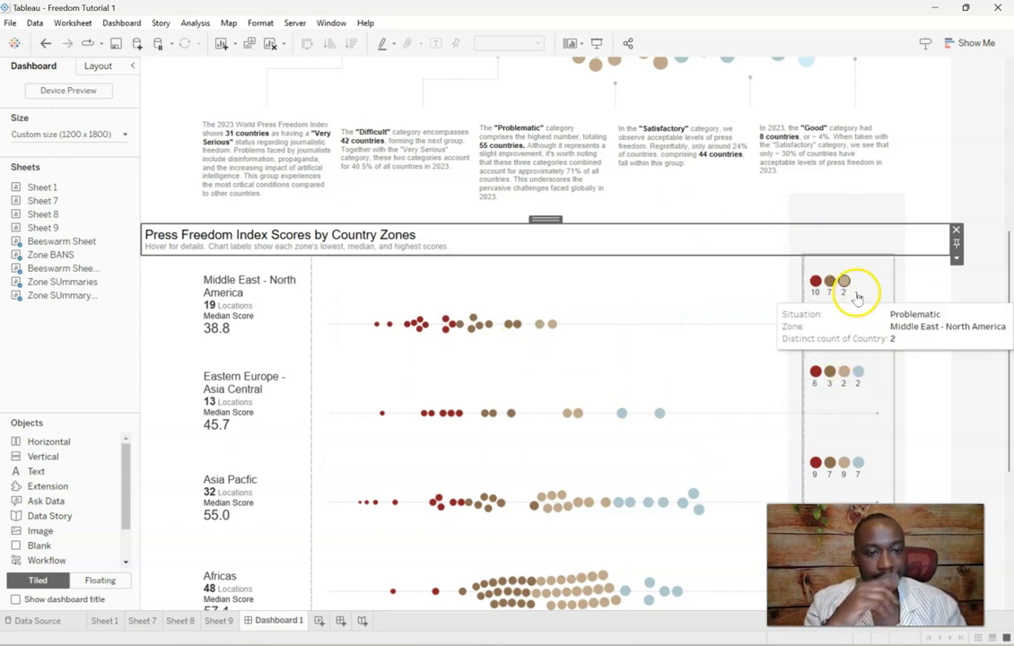
Step: Add a "Situation Summary by Country Zone" text beside the zone heading and narrow it to start at the grey summary column
mouse_move(117, 214)
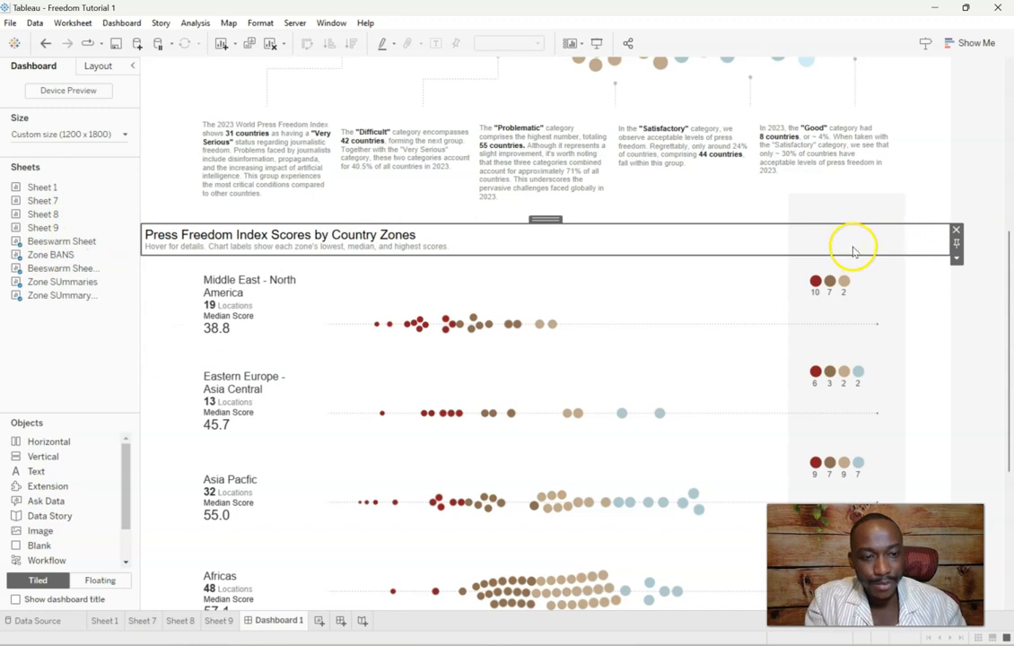
drag(64, 471, 885, 238)
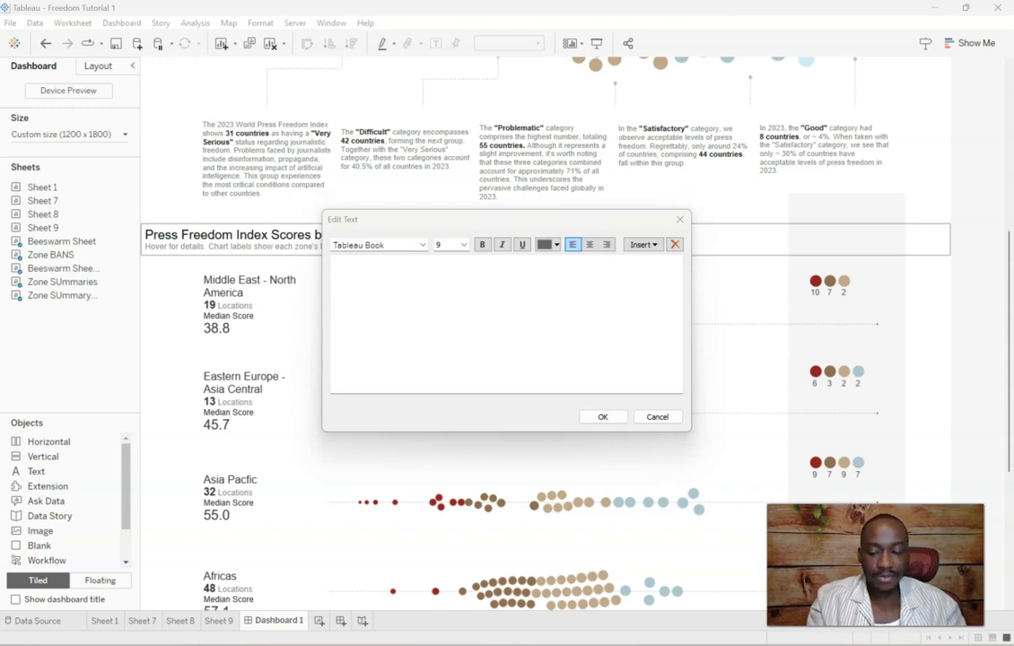
click(426, 294)
text(Situation Summary by Country Zone)
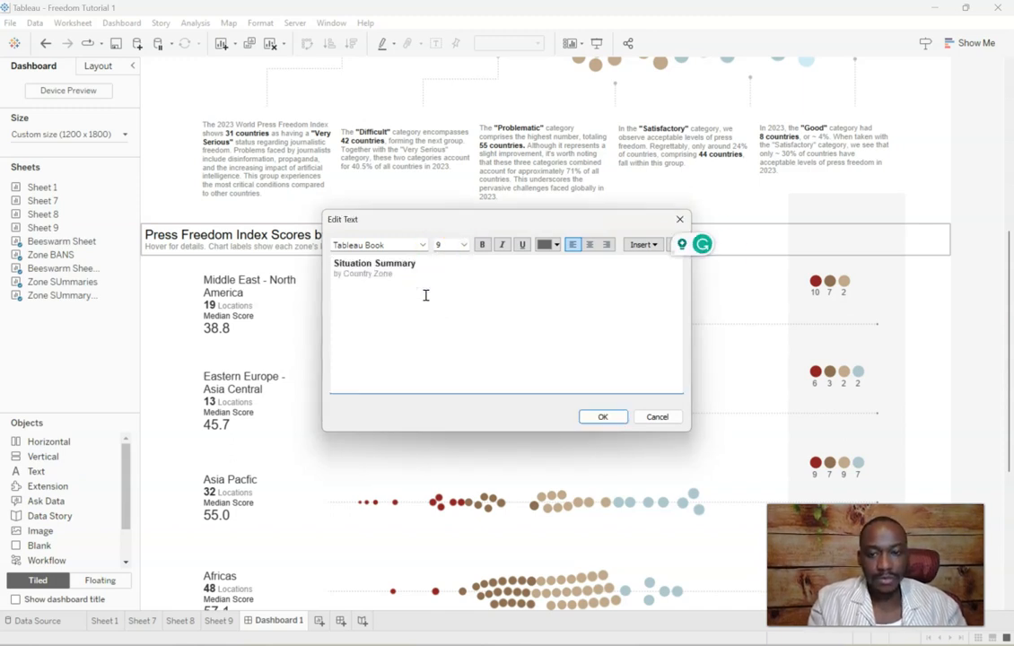
click(597, 417)
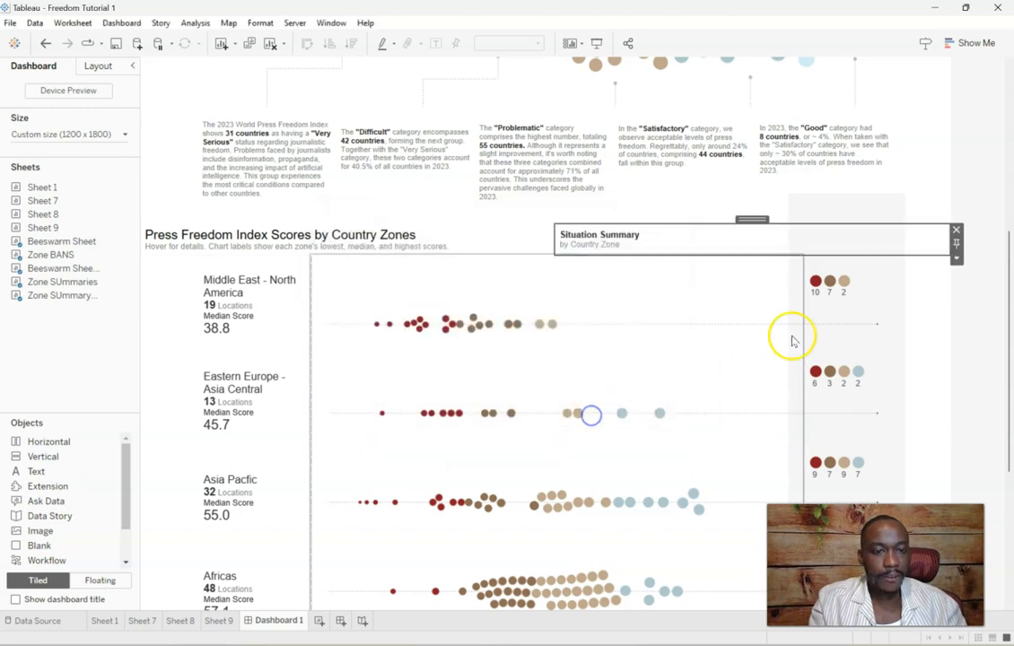
drag(560, 237, 790, 252)
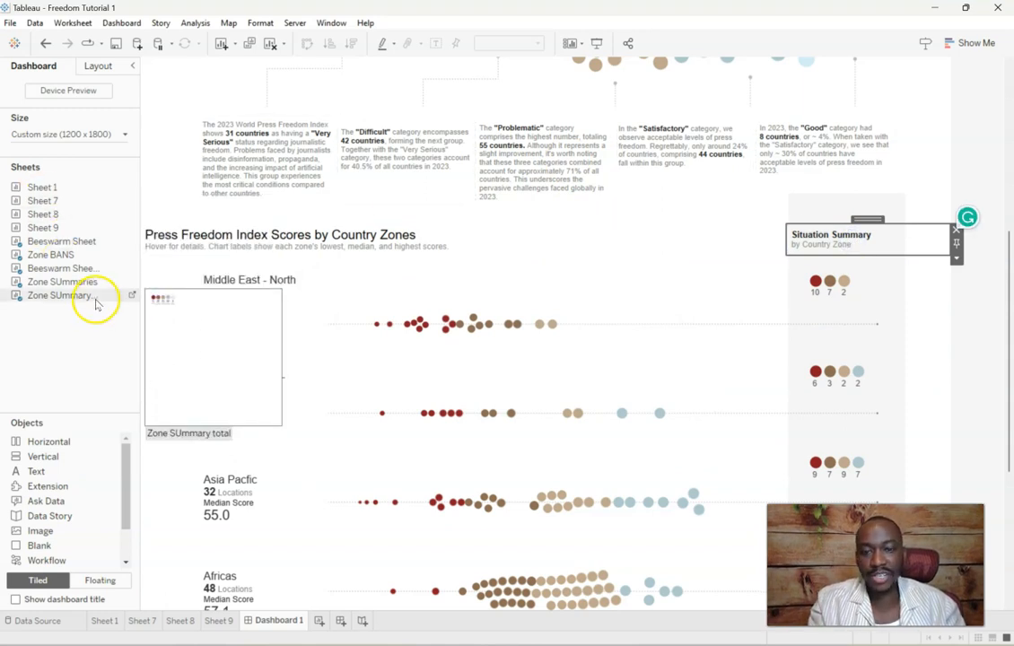
Step: Set the zone heading container's left and right inner padding to 85 and realign the divider before "Situation Summary" with the grey column
click(98, 66)
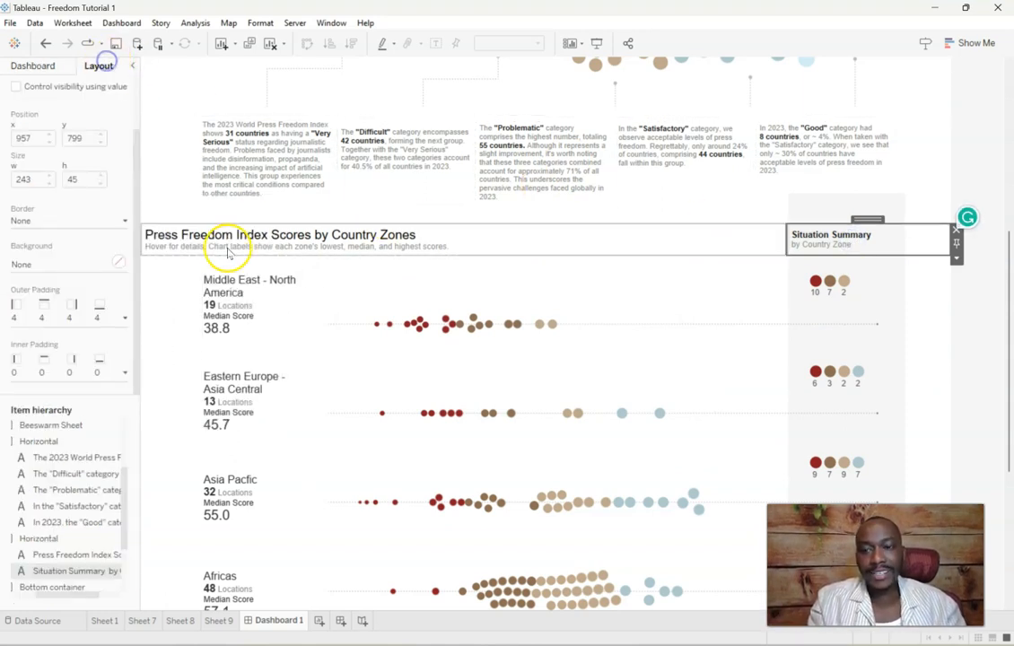
click(224, 239)
click(58, 538)
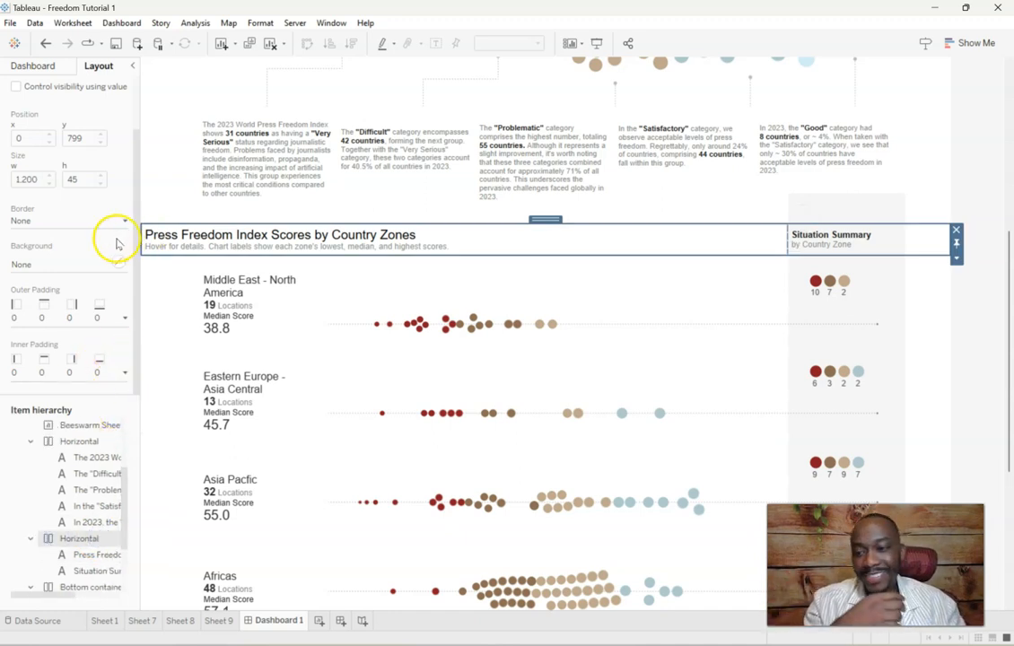
click(125, 371)
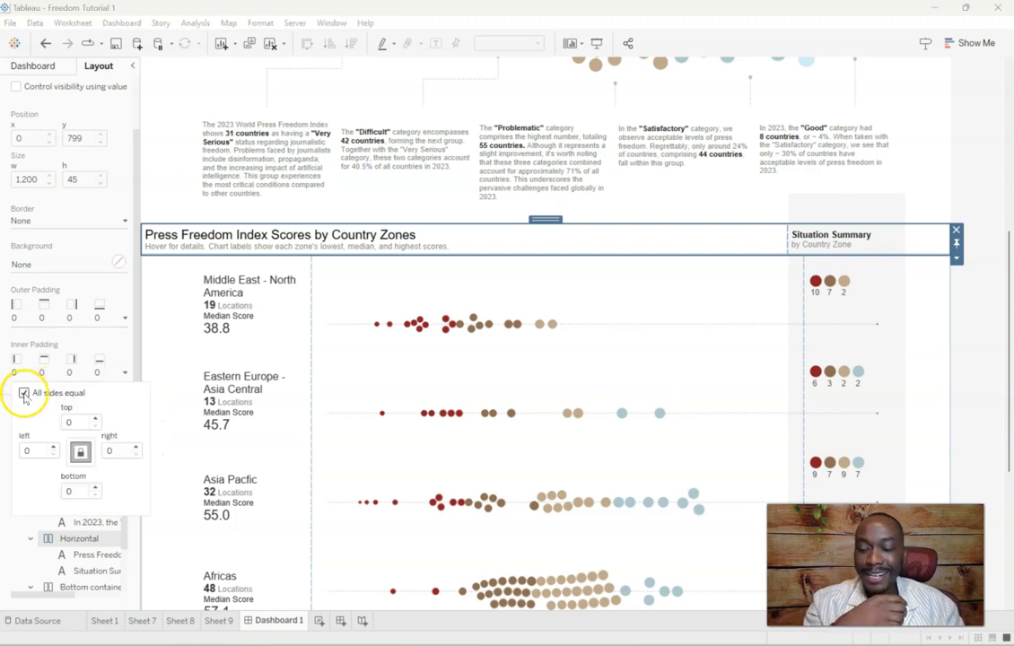
click(24, 393)
drag(39, 451, 7, 446)
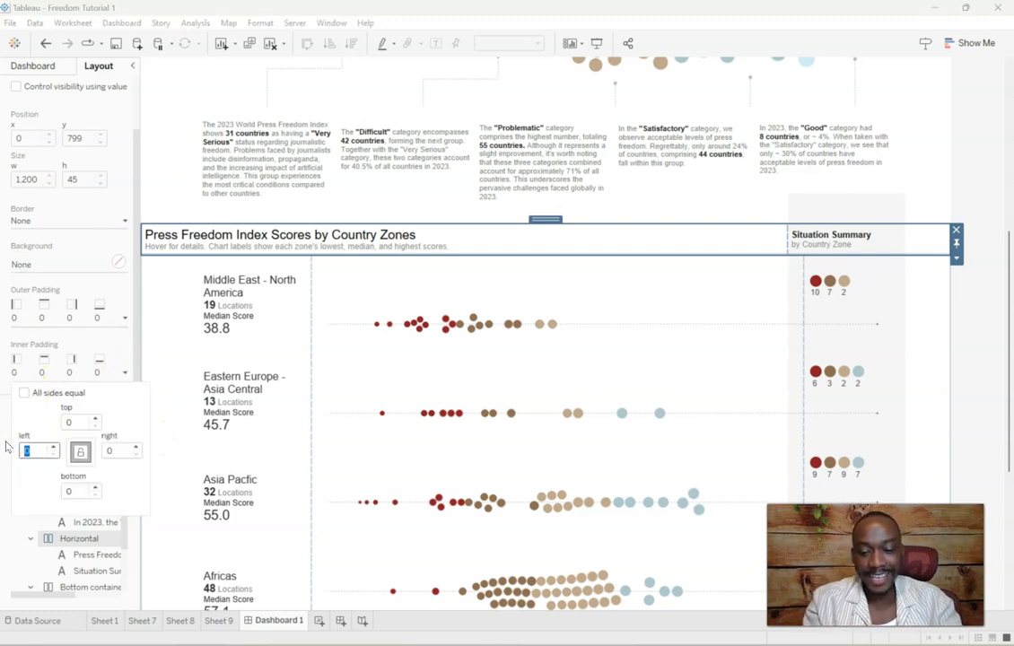
text(85)
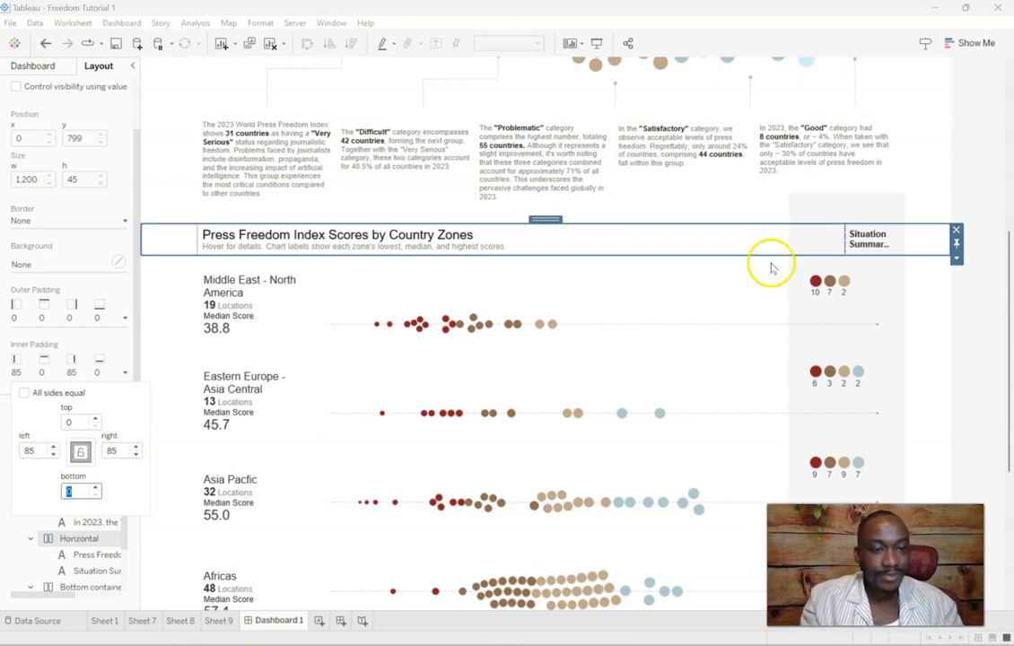
click(777, 245)
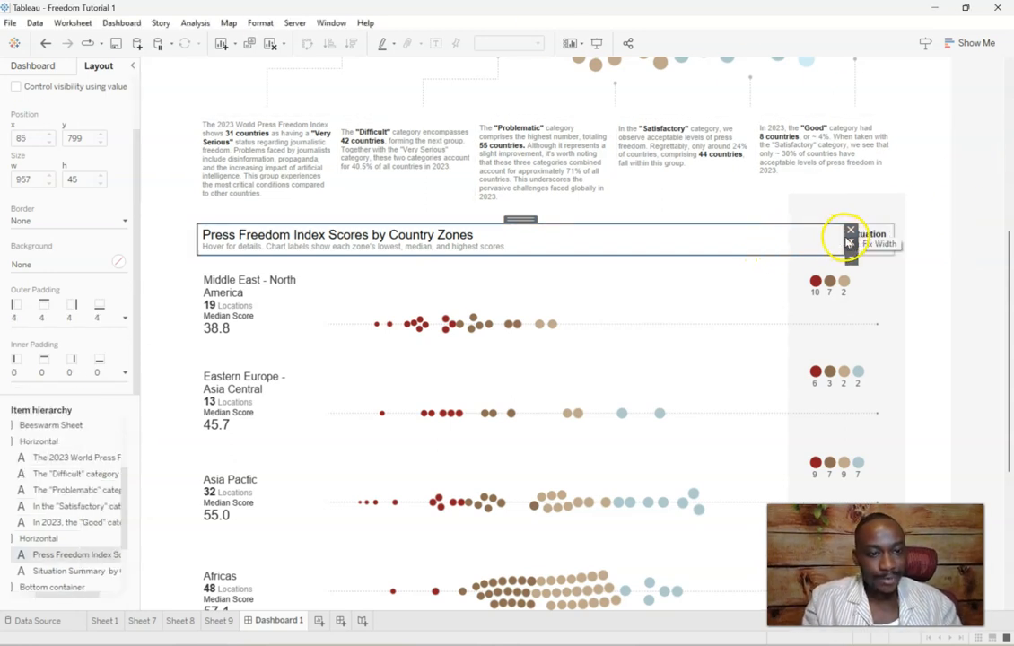
drag(841, 238, 799, 239)
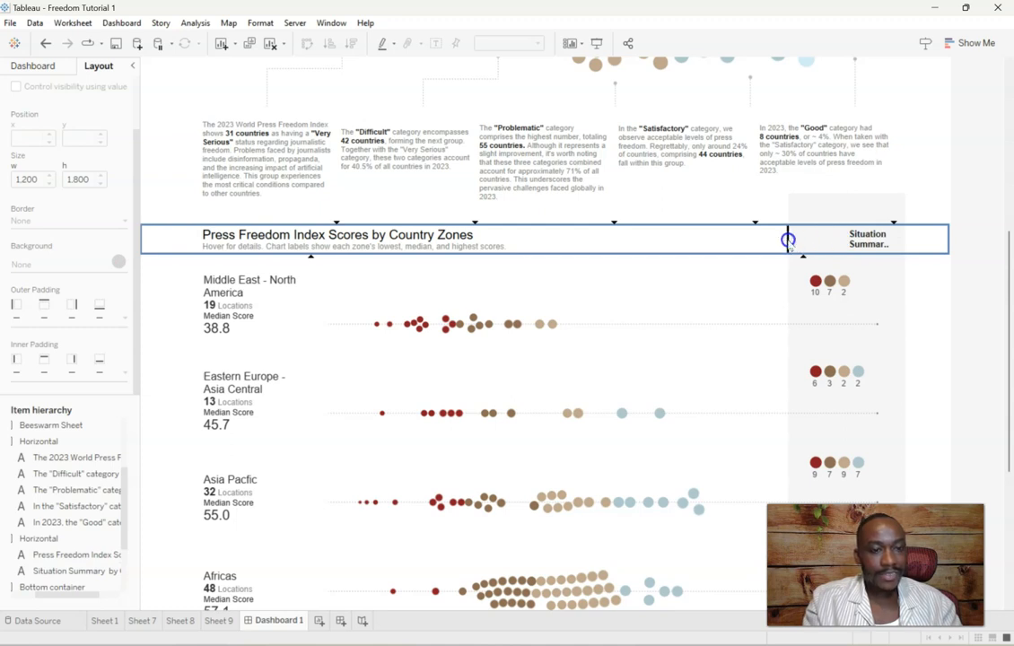
Step: Turn off equal inner padding sides for the "Situation Summary" heading and try left padding values of 50 and 30
click(835, 235)
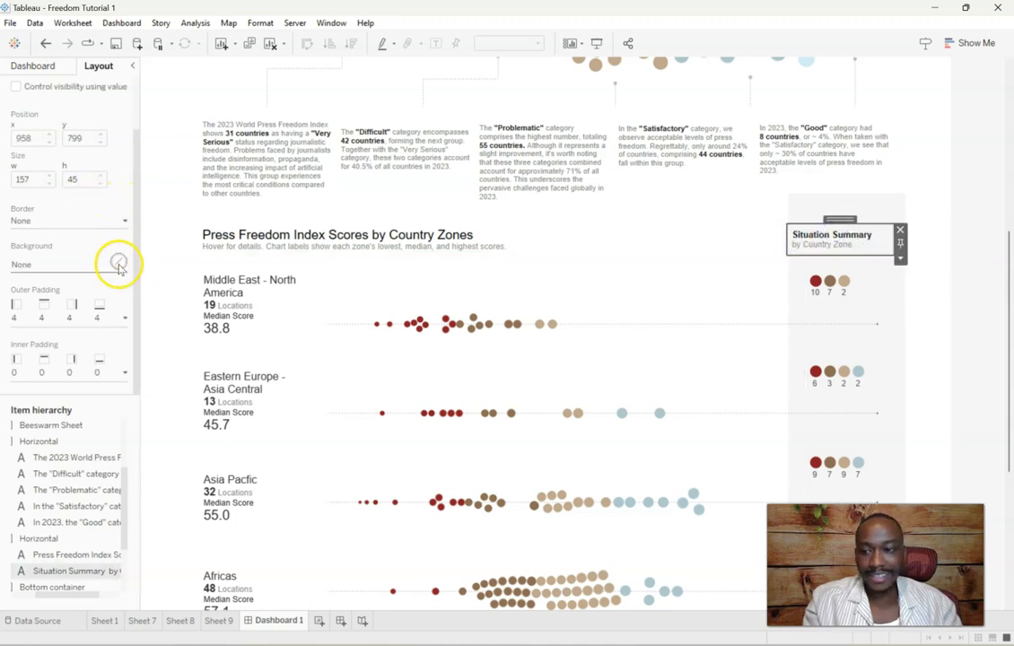
click(125, 372)
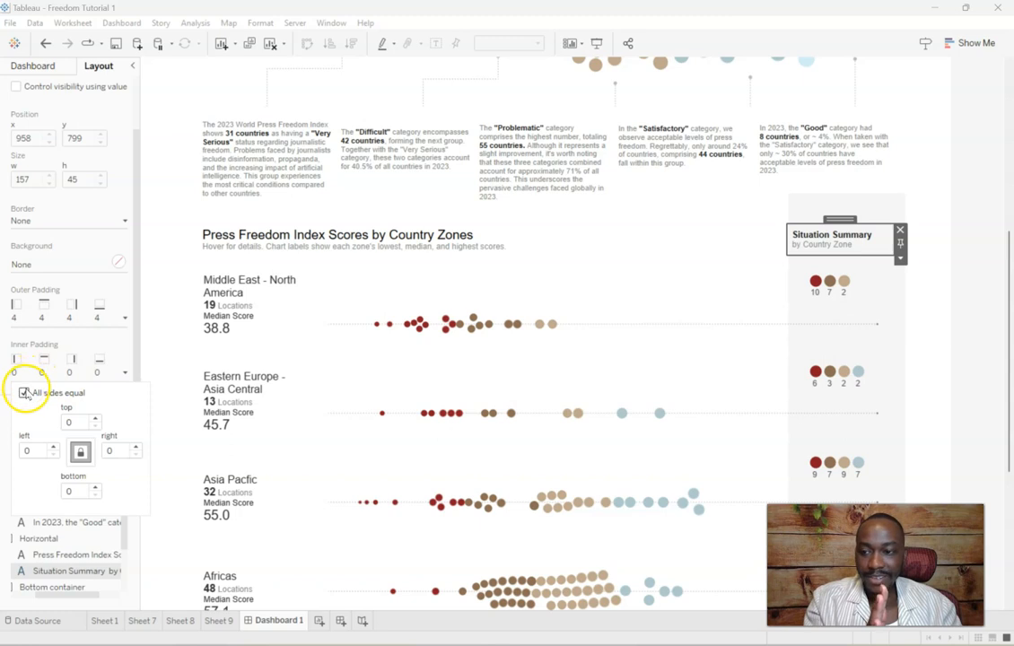
click(22, 452)
text(5)
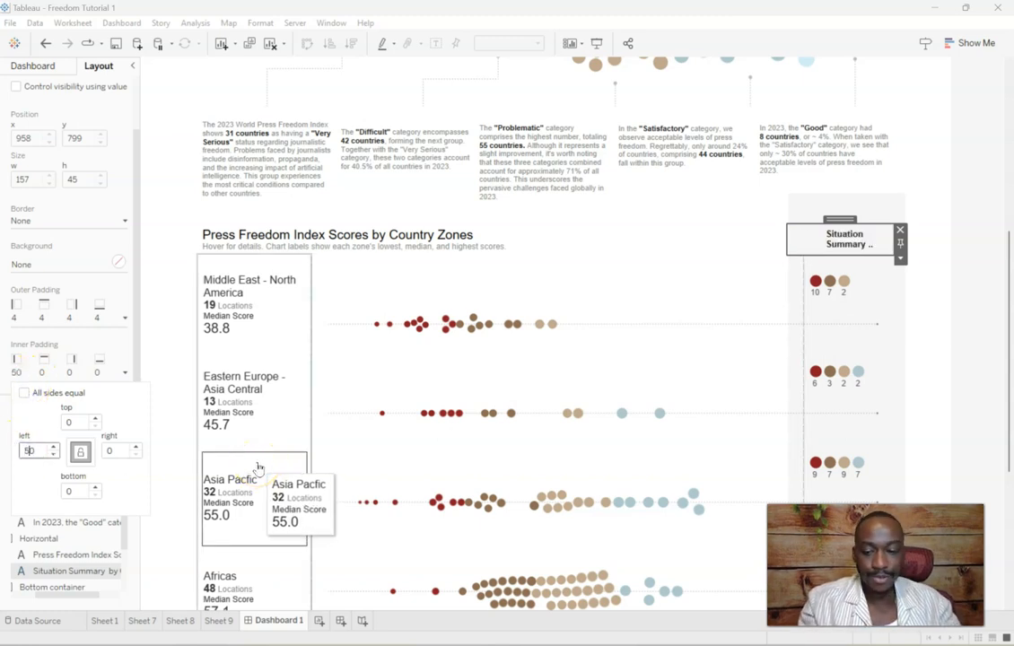
key(BackSpace)
text(3)
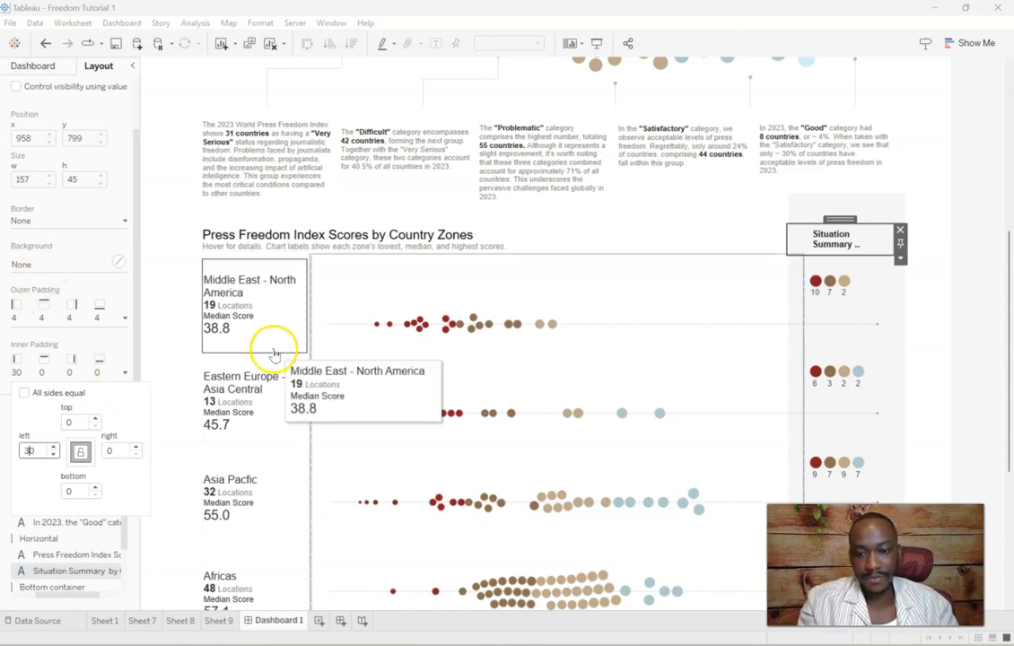
click(882, 237)
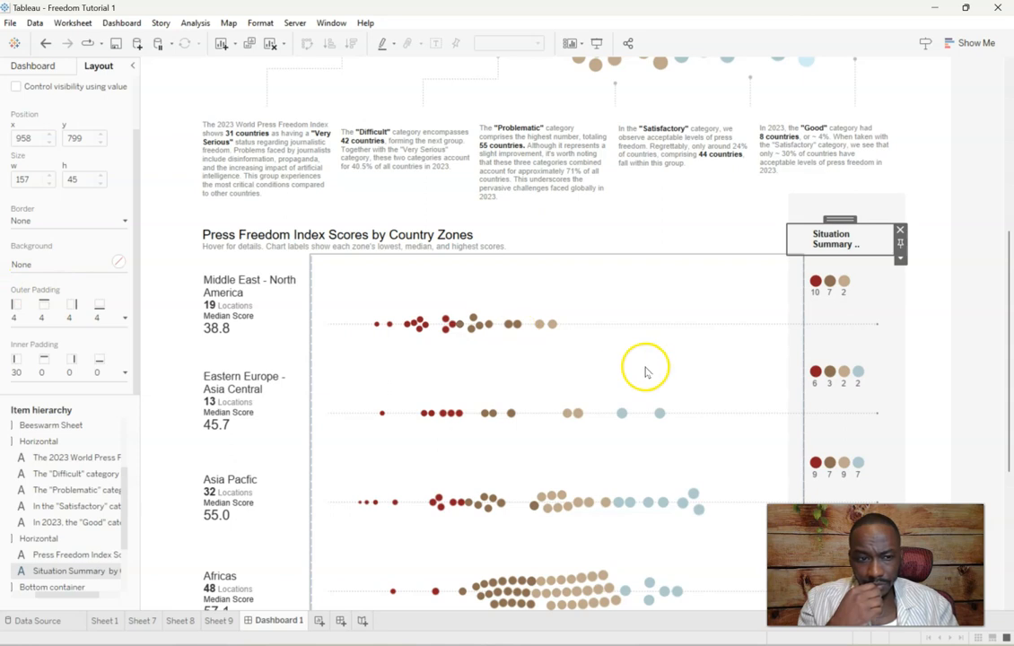
Step: Set the "Situation Summary" heading's left inner padding to 20
click(740, 234)
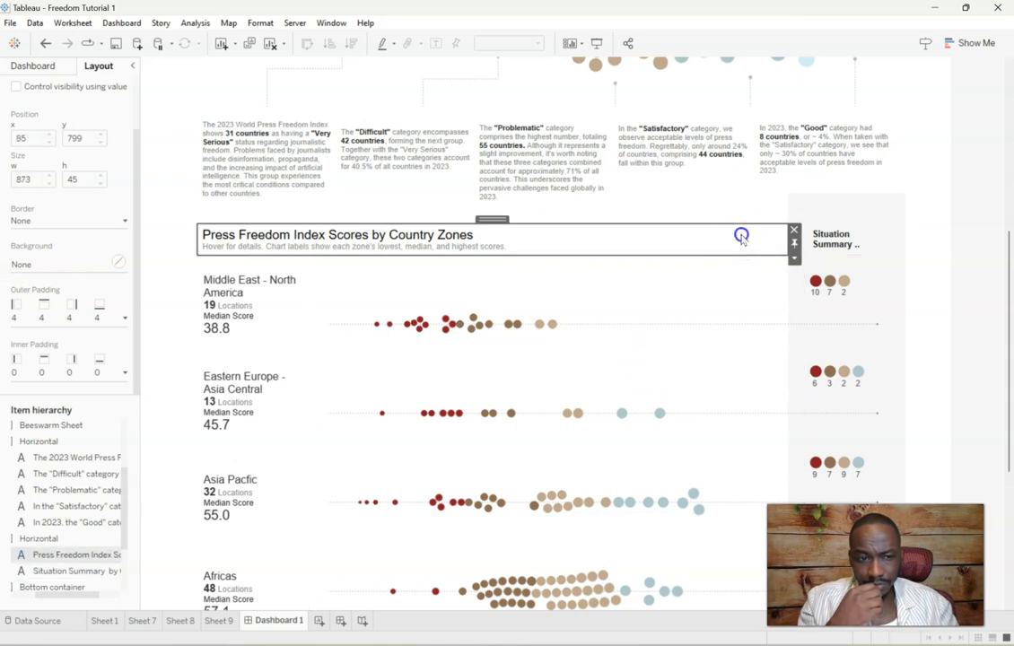
click(839, 240)
click(123, 371)
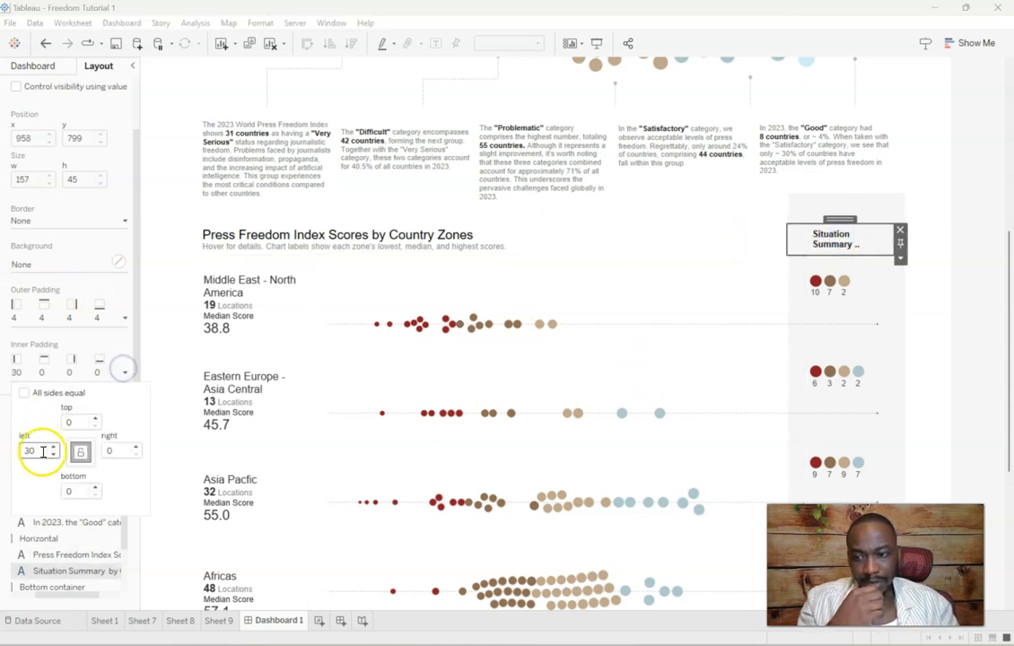
double_click(43, 449)
text(20)
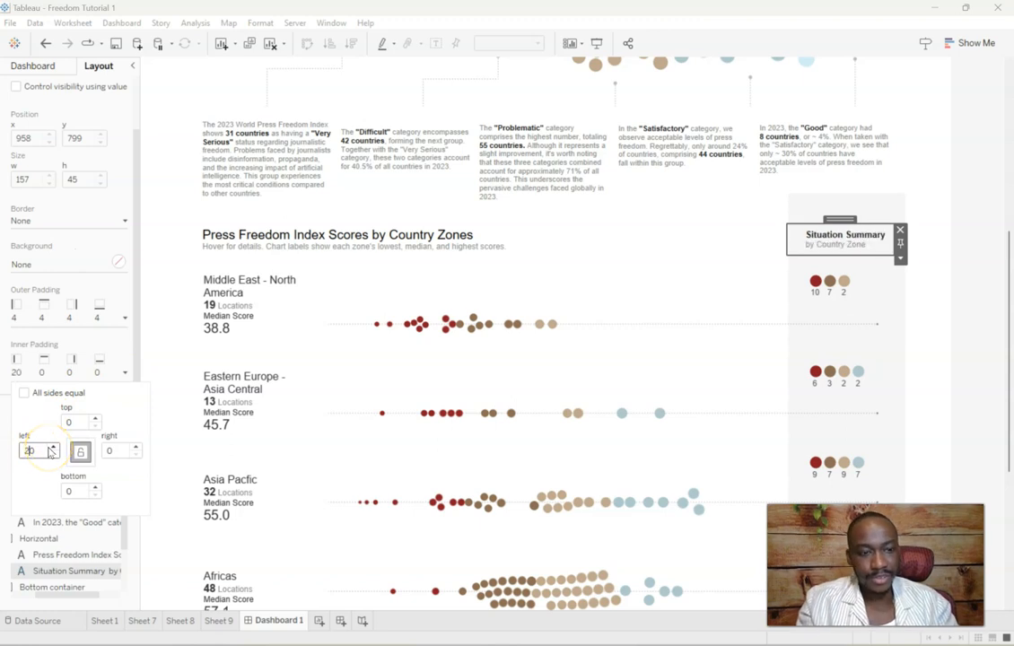
click(966, 260)
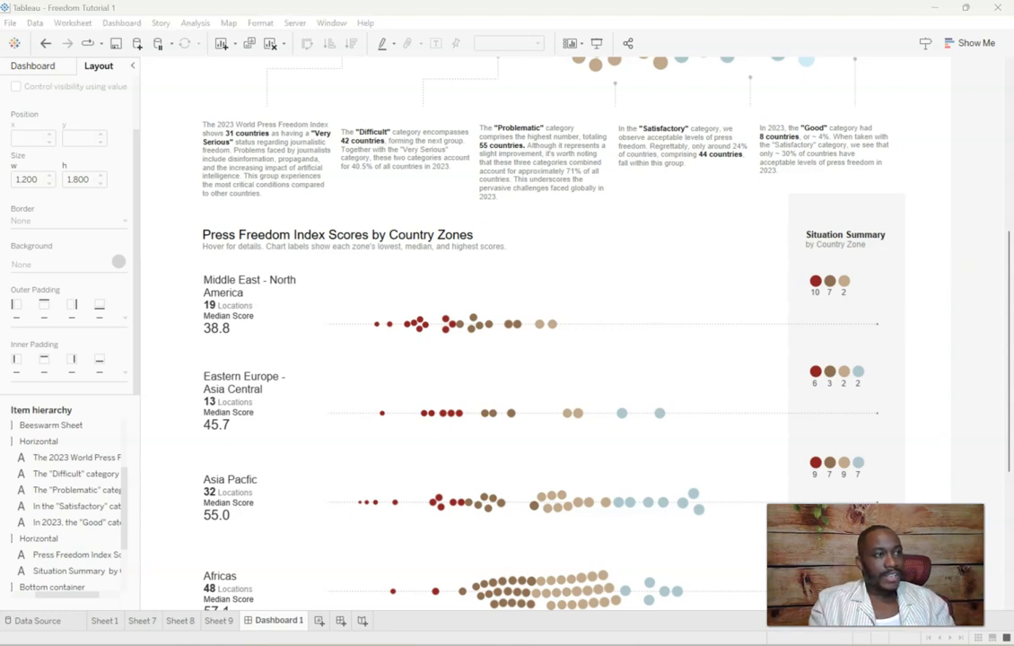
Step: Switch to the finished Press Freedom Index workbook and examine its chart annotations, median lines, and country tooltip before returning to the tutorial dashboard
drag(1012, 108, 560, 88)
drag(540, 568, 438, 562)
scroll(679, 325, up, 1)
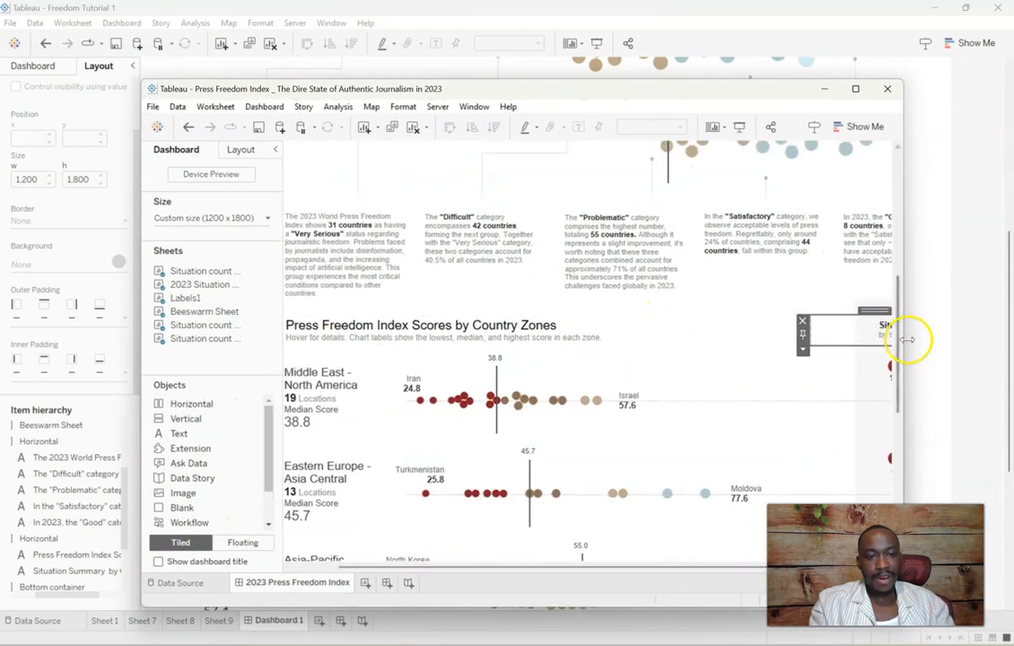
drag(900, 336, 899, 237)
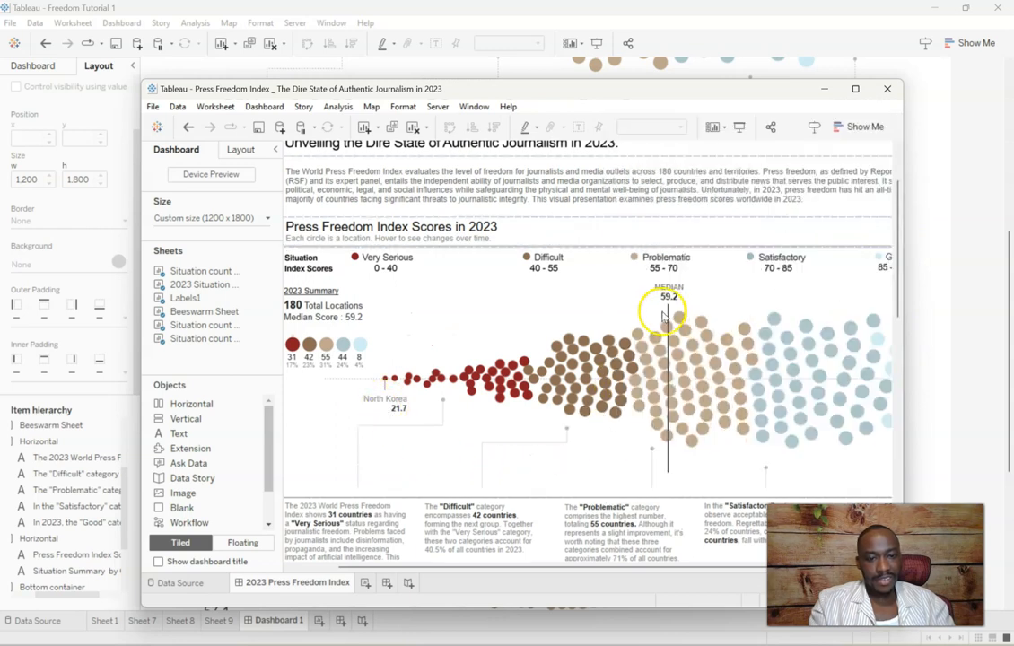
drag(898, 280, 894, 442)
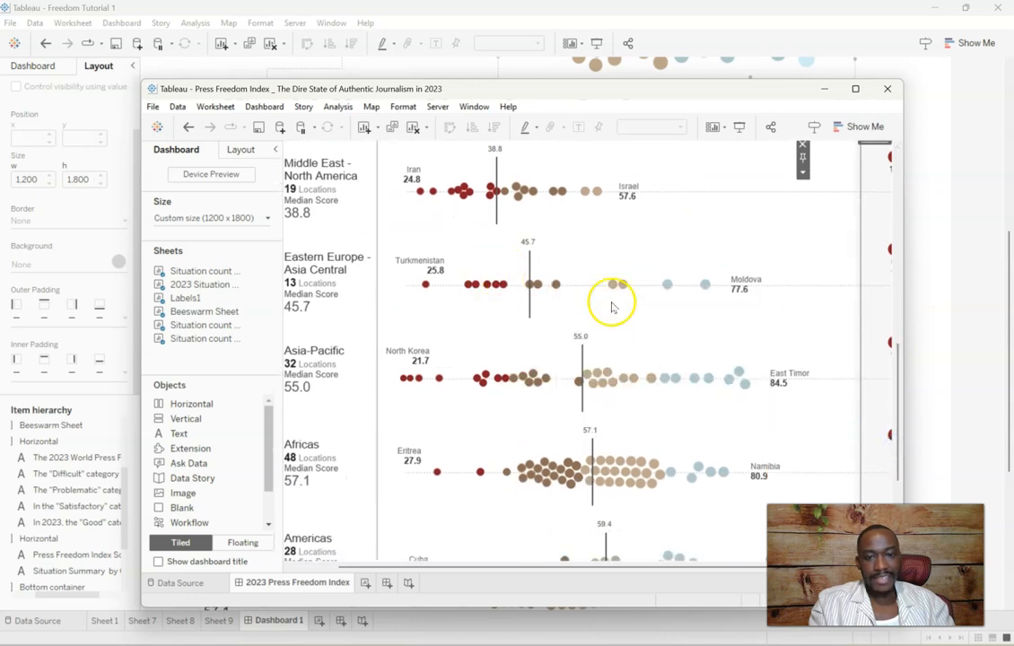
drag(901, 403, 905, 268)
mouse_move(754, 272)
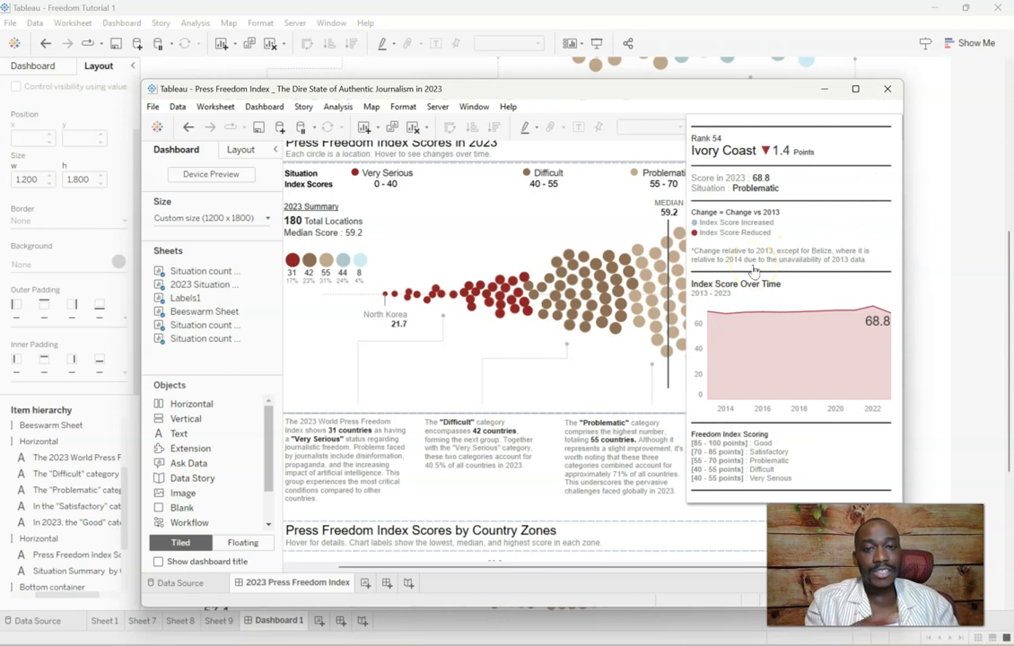
drag(554, 96, 1013, 98)
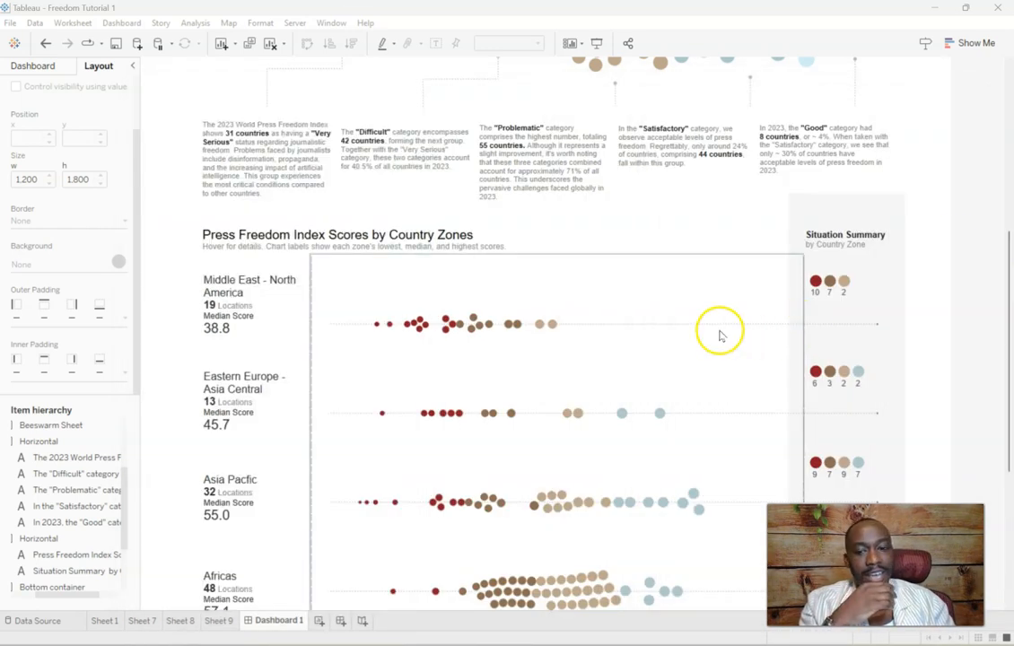
Step: Narrow the floating 2023 Summary sheet to a width of 142 so it clears the beeswarm's first circles
scroll(578, 313, up, 5)
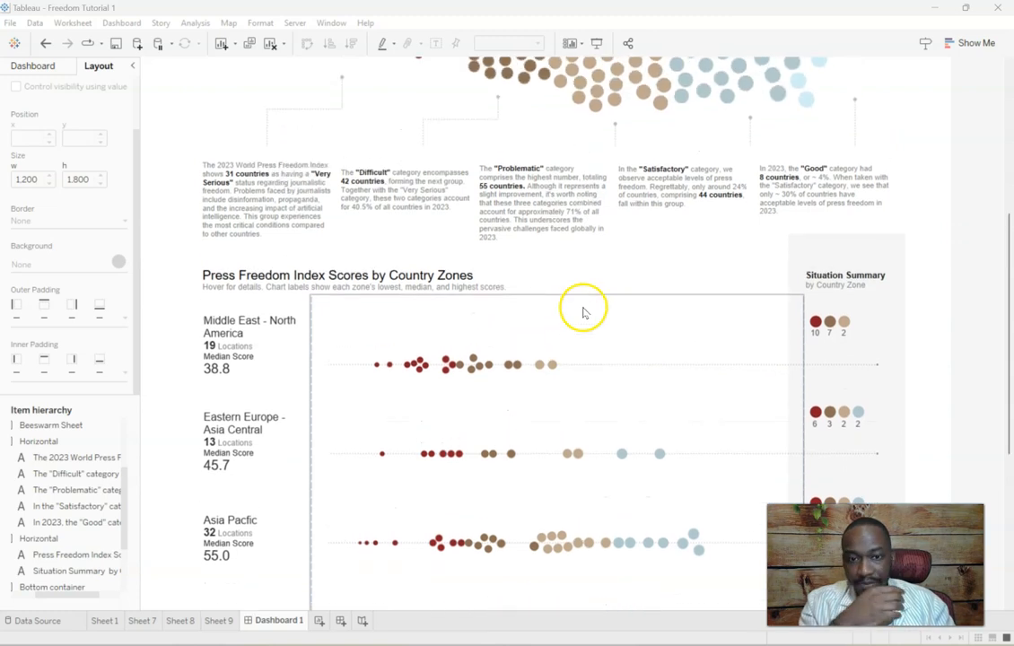
scroll(579, 313, up, 2)
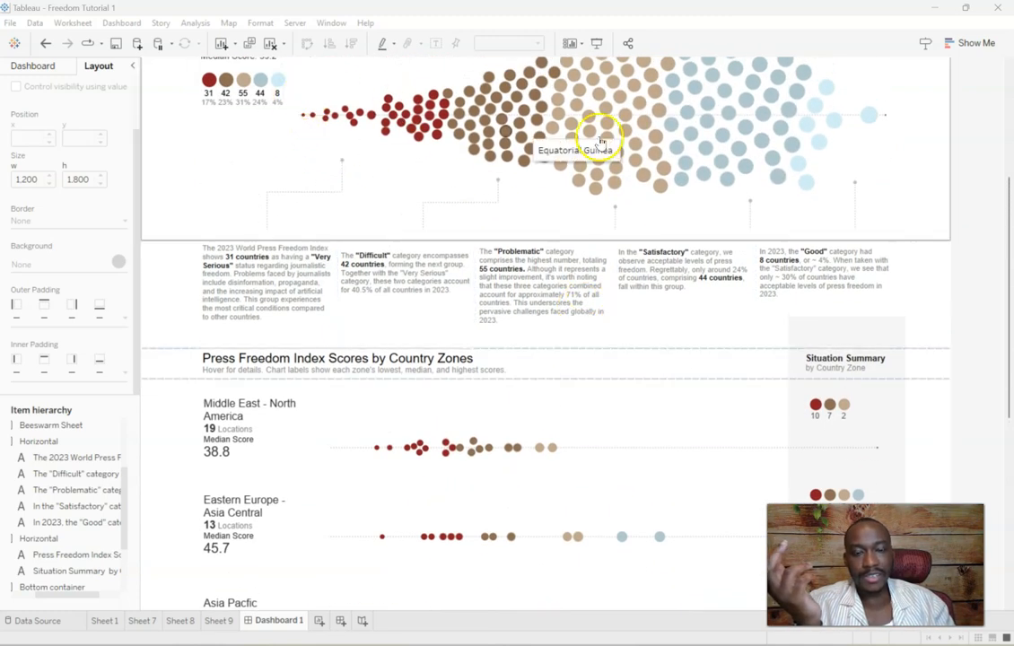
scroll(708, 160, up, 2)
scroll(709, 164, up, 1)
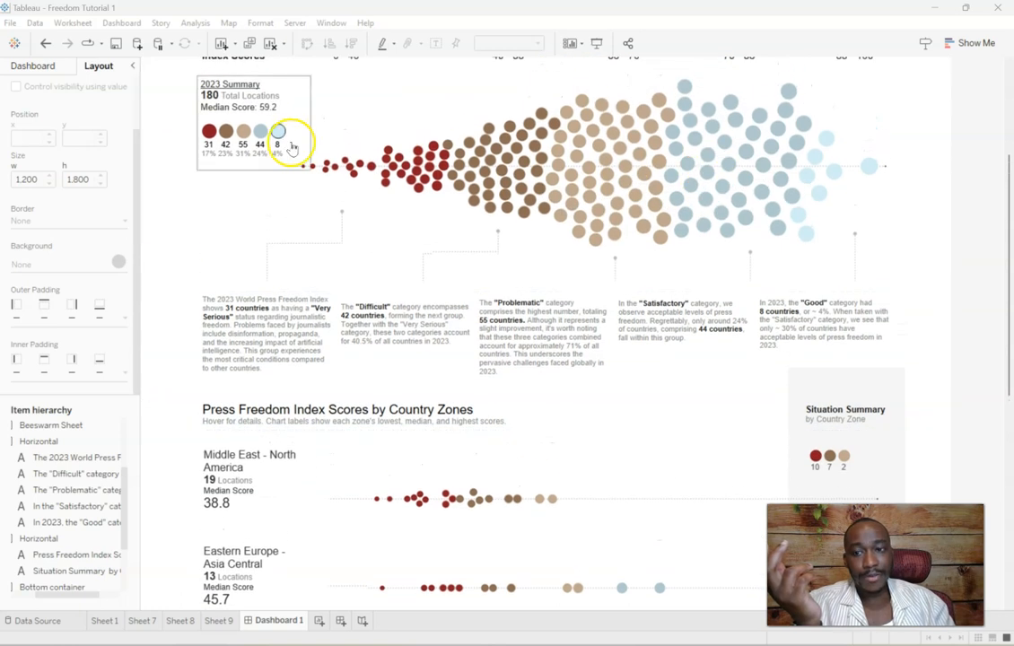
click(288, 99)
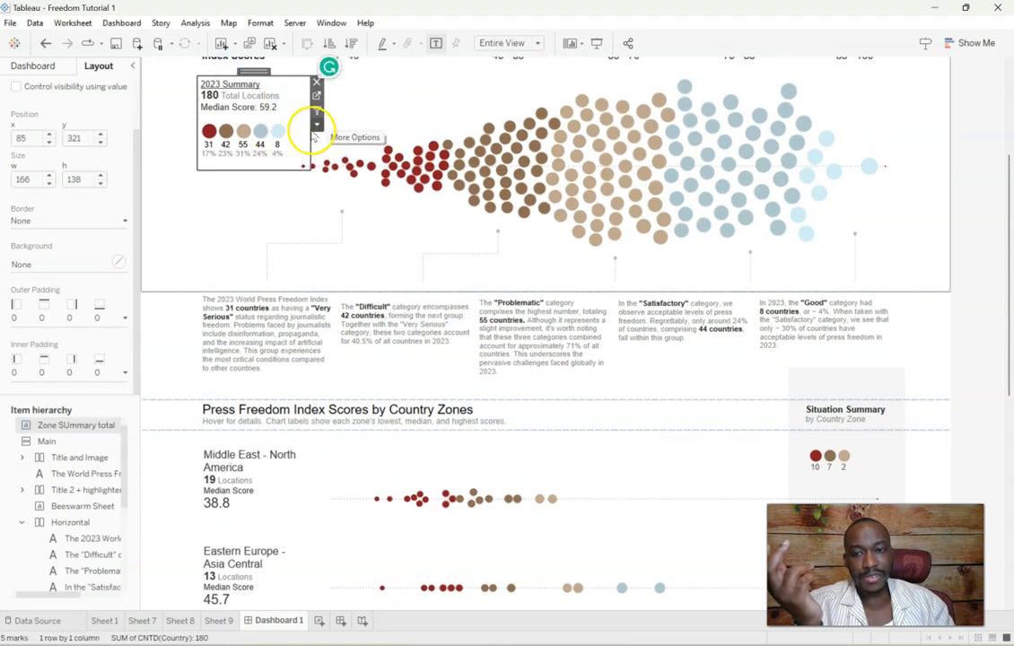
drag(311, 132, 296, 131)
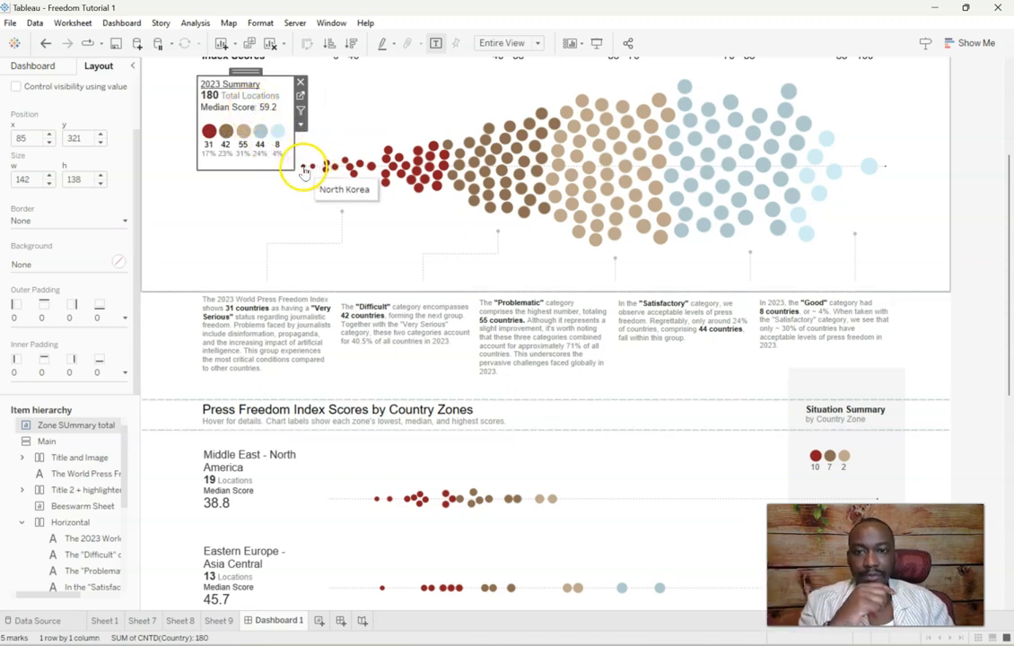
Step: Annotate the North Korea mark in the beeswarm chart, keeping only the Country and SUM(Size) fields without their text labels
click(303, 167)
right_click(303, 167)
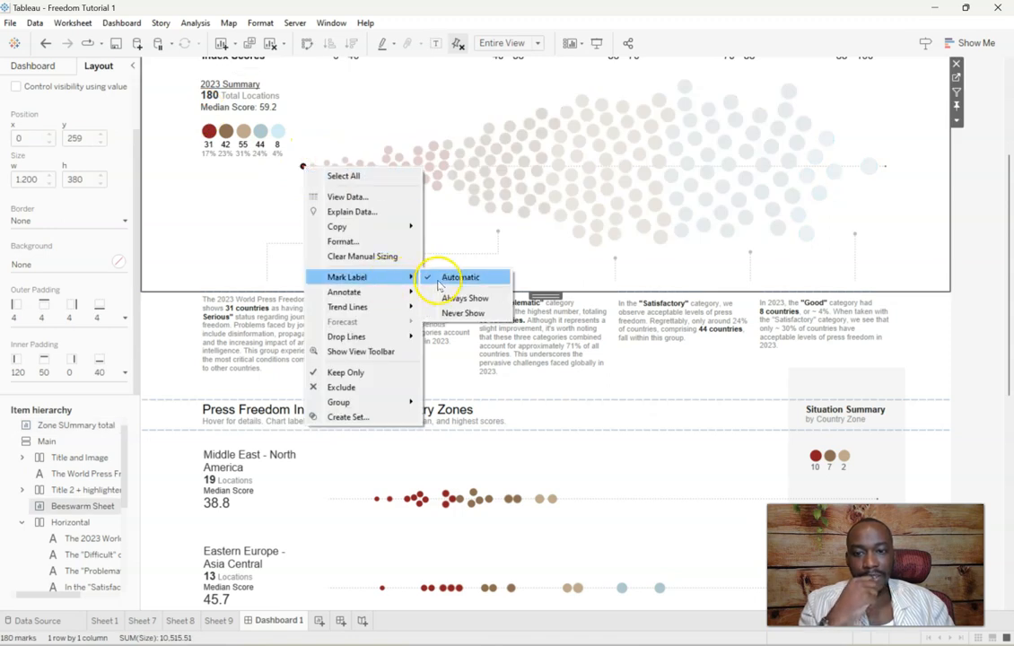
click(453, 291)
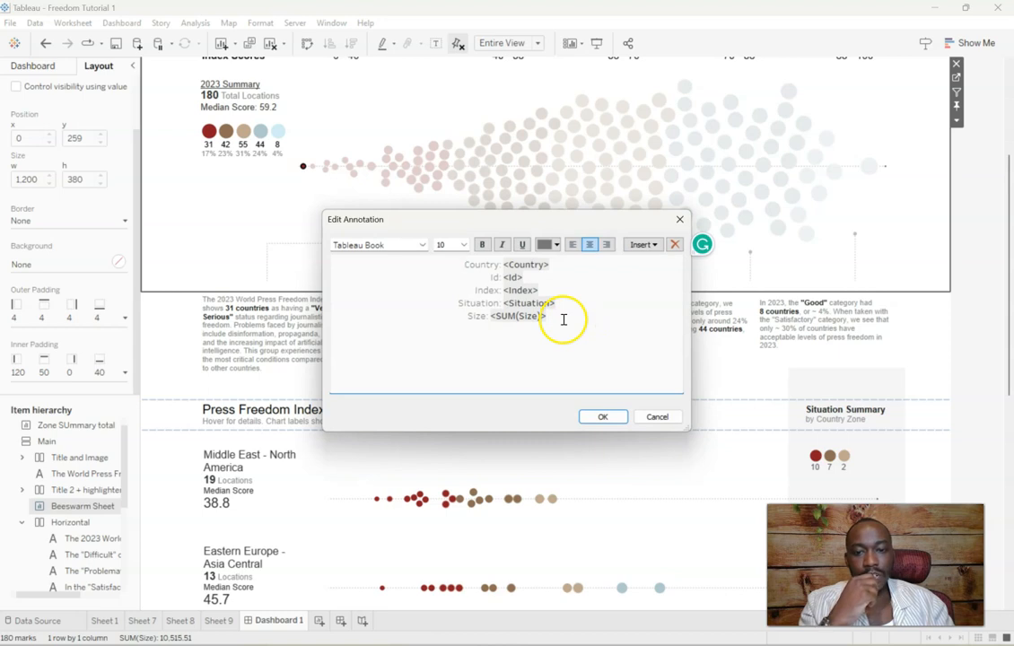
drag(503, 266, 426, 267)
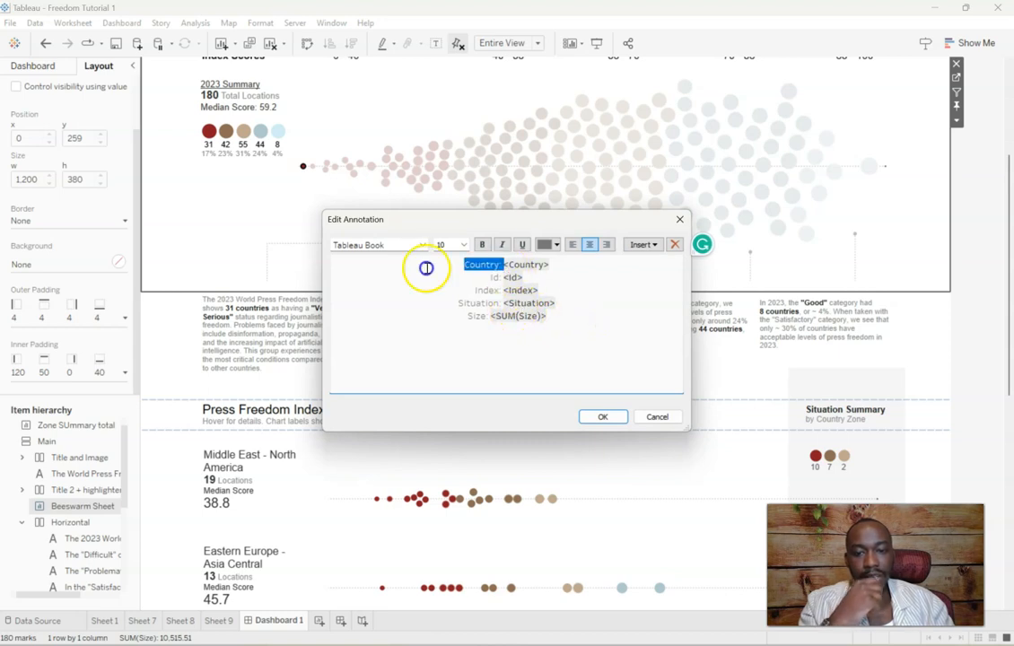
key(BackSpace)
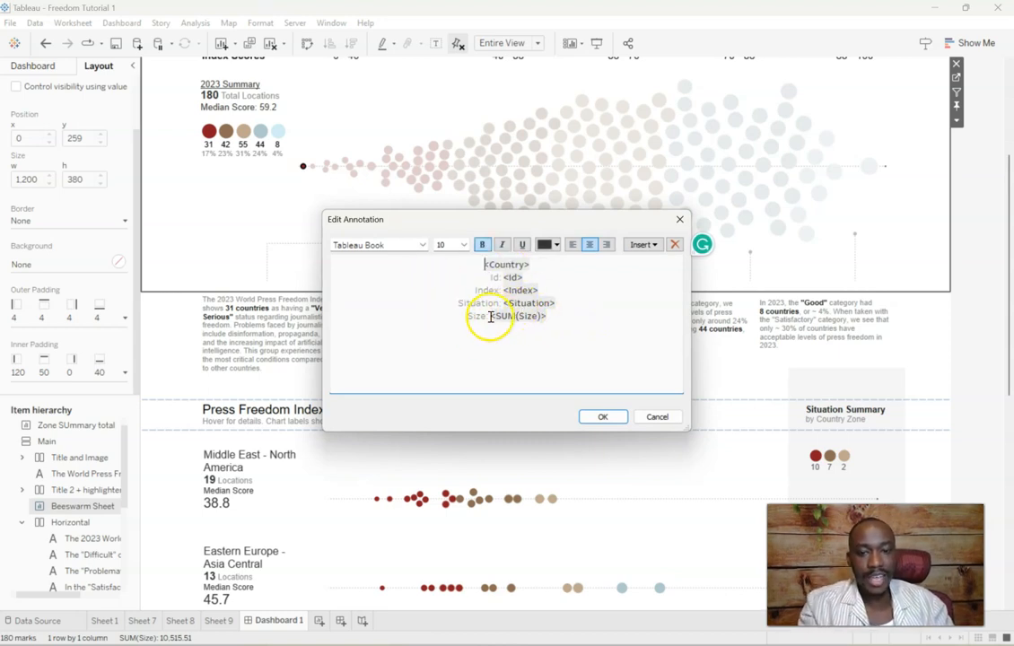
drag(490, 317, 425, 277)
key(BackSpace)
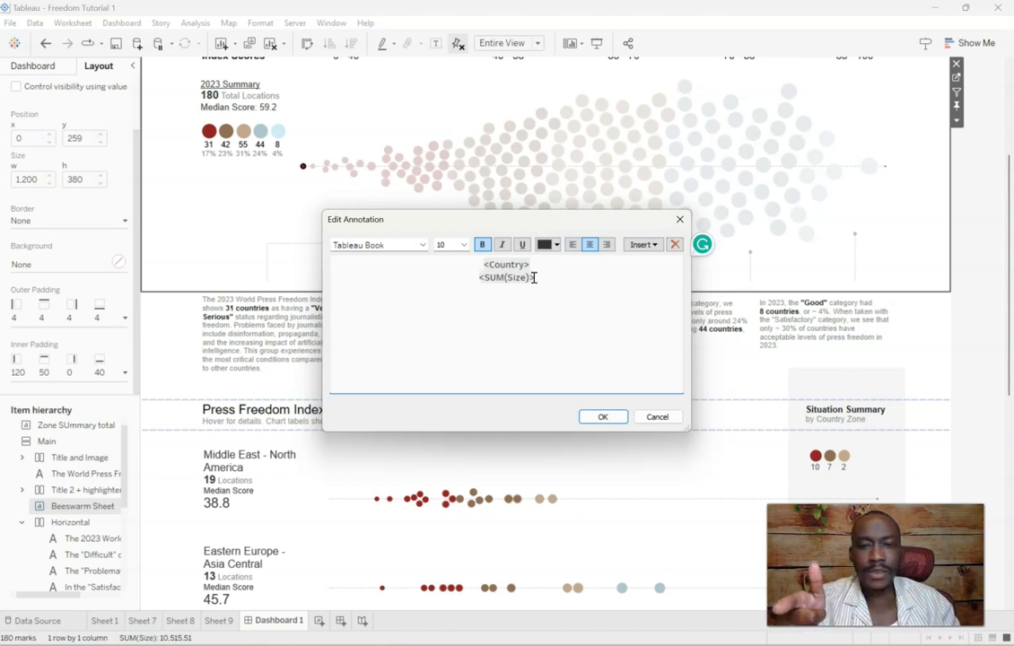
Step: Format the annotation text in Arial with right alignment, making the Country line grey and non-bold and leaving SUM(Size) bold
drag(542, 279, 492, 260)
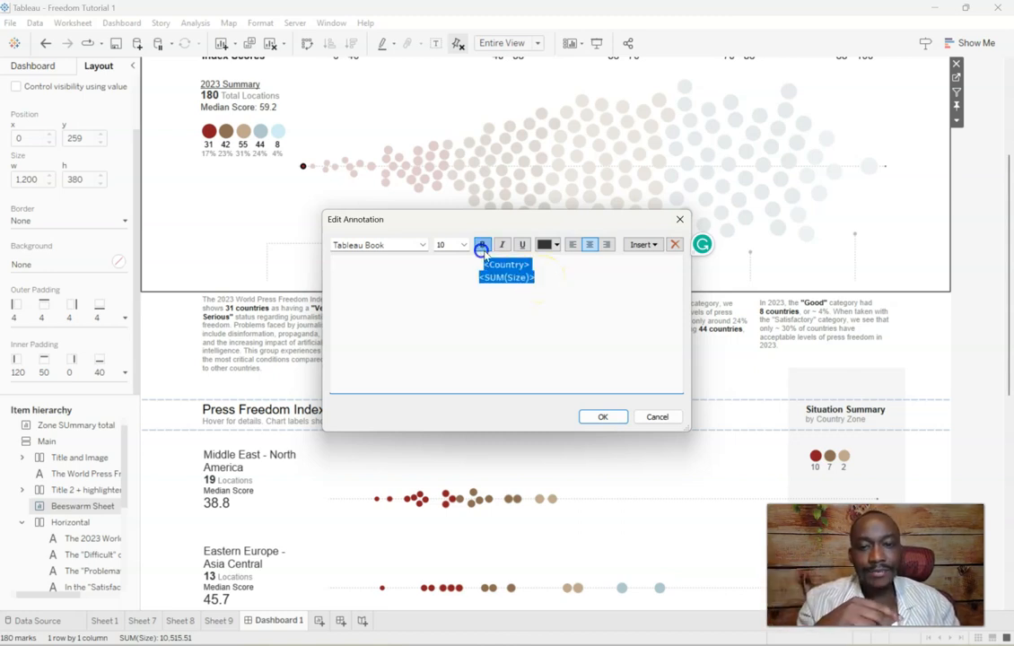
click(482, 247)
click(400, 244)
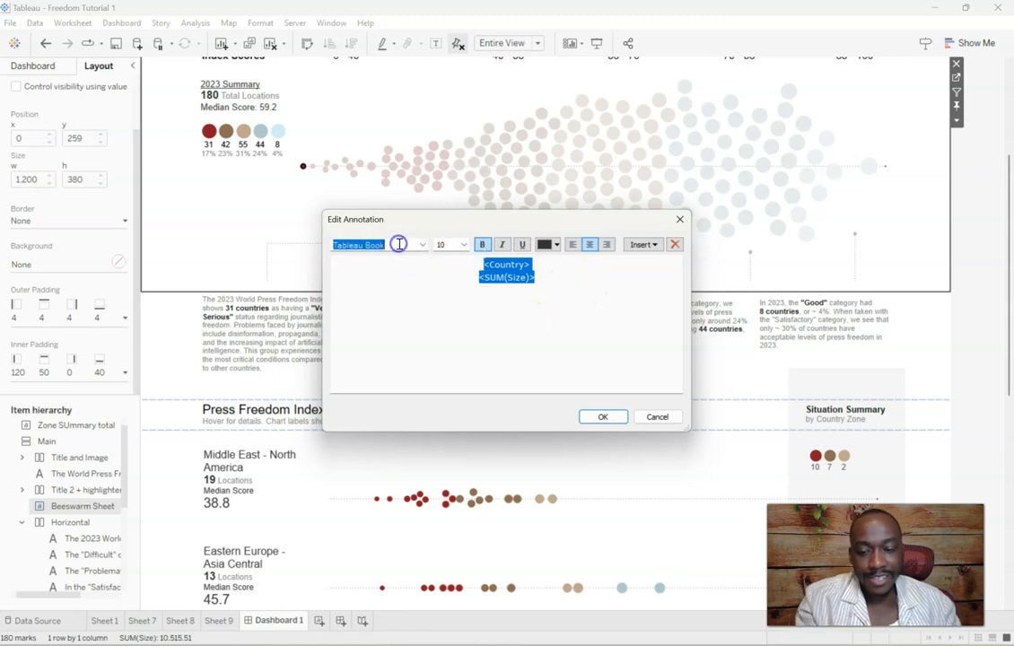
text(ar)
key(Return)
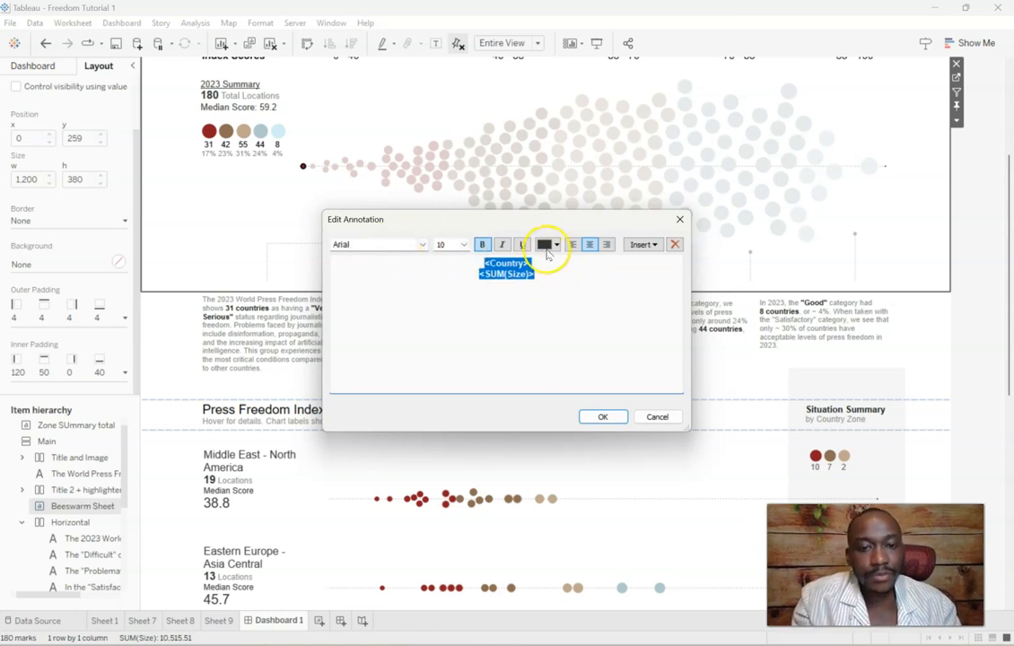
click(608, 246)
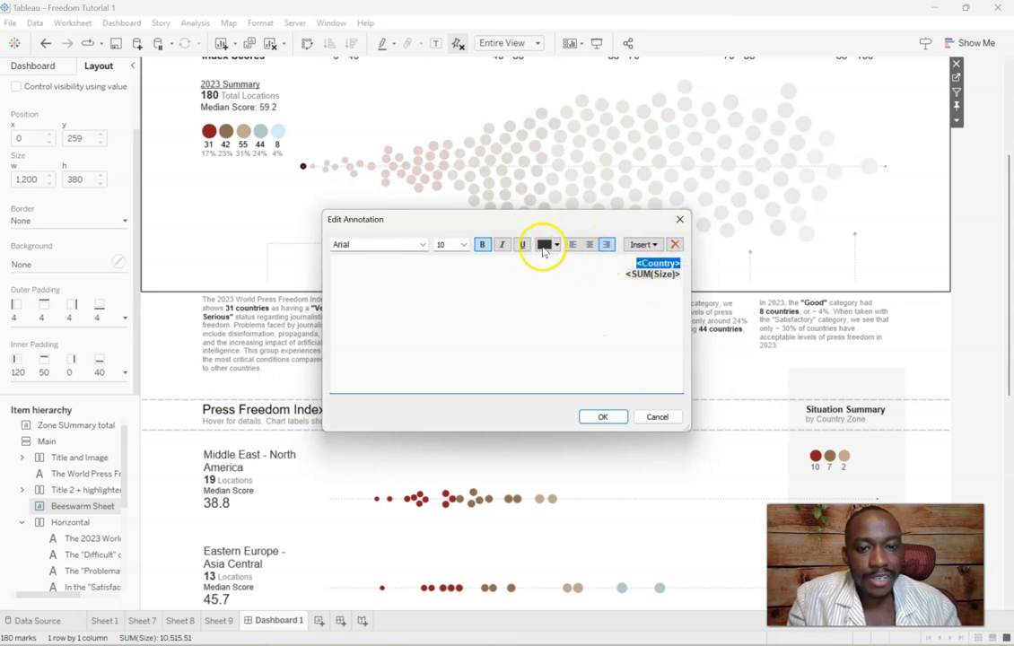
click(543, 247)
click(546, 305)
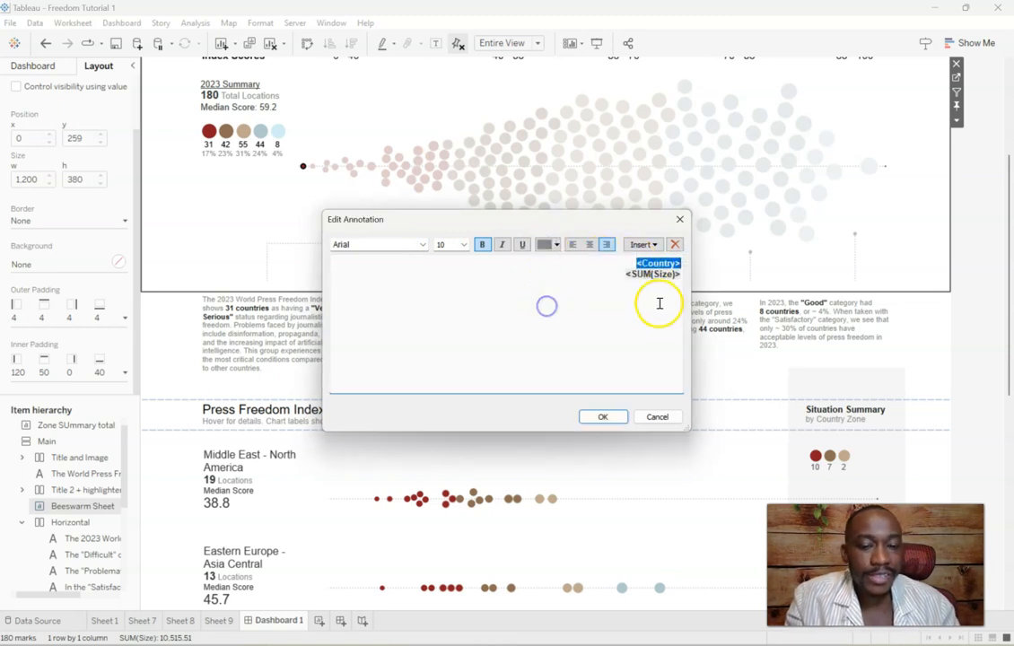
click(483, 245)
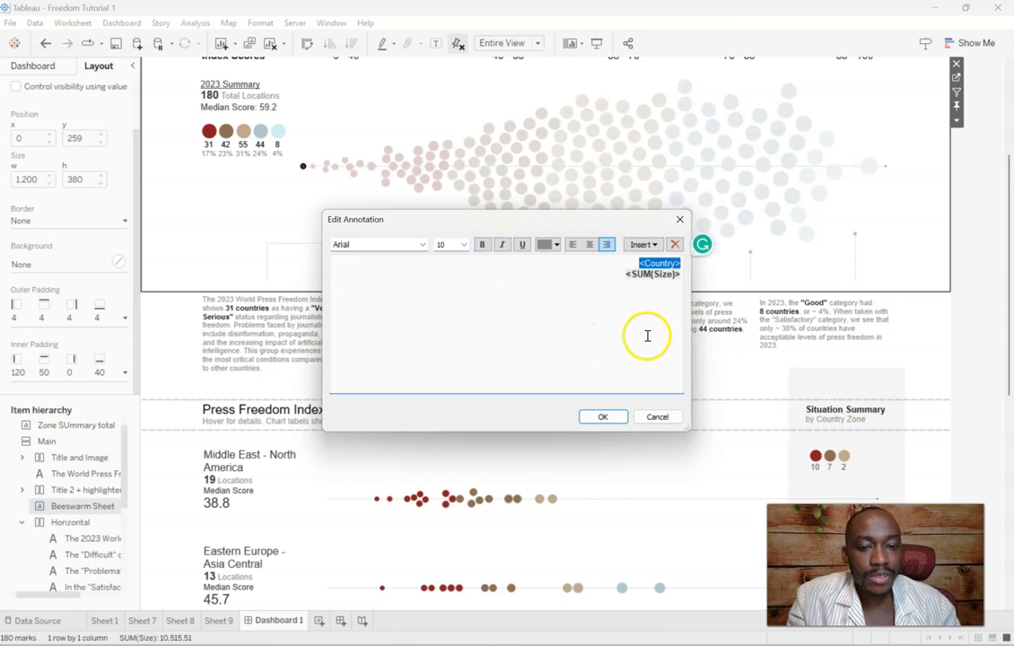
click(605, 414)
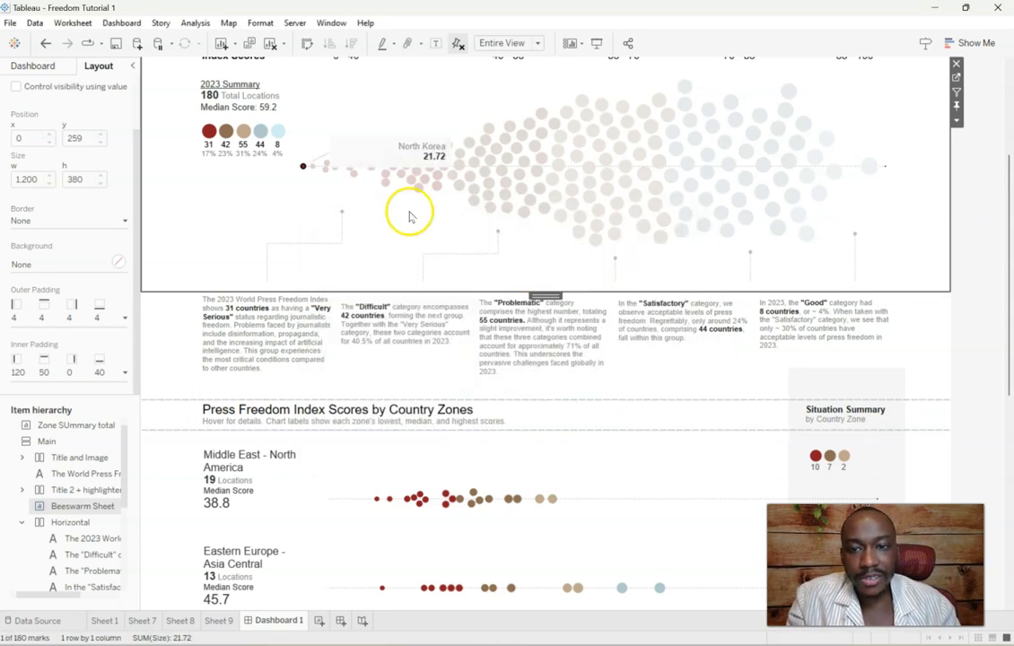
Step: Place the North Korea annotation just below its mark and narrow the annotation box to fit its text
click(373, 153)
mouse_move(373, 152)
mouse_down()
mouse_move(277, 174)
mouse_move(278, 194)
mouse_move(325, 198)
mouse_up()
drag(241, 195, 316, 195)
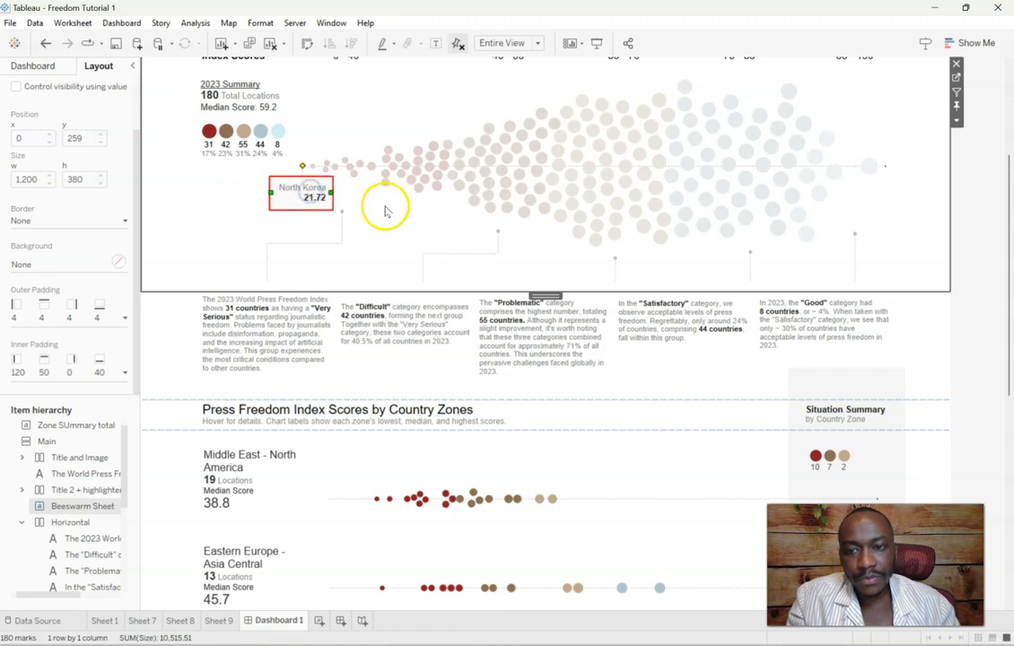
Step: Copy the full formatted text of the North Korea annotation for reuse
double_click(309, 201)
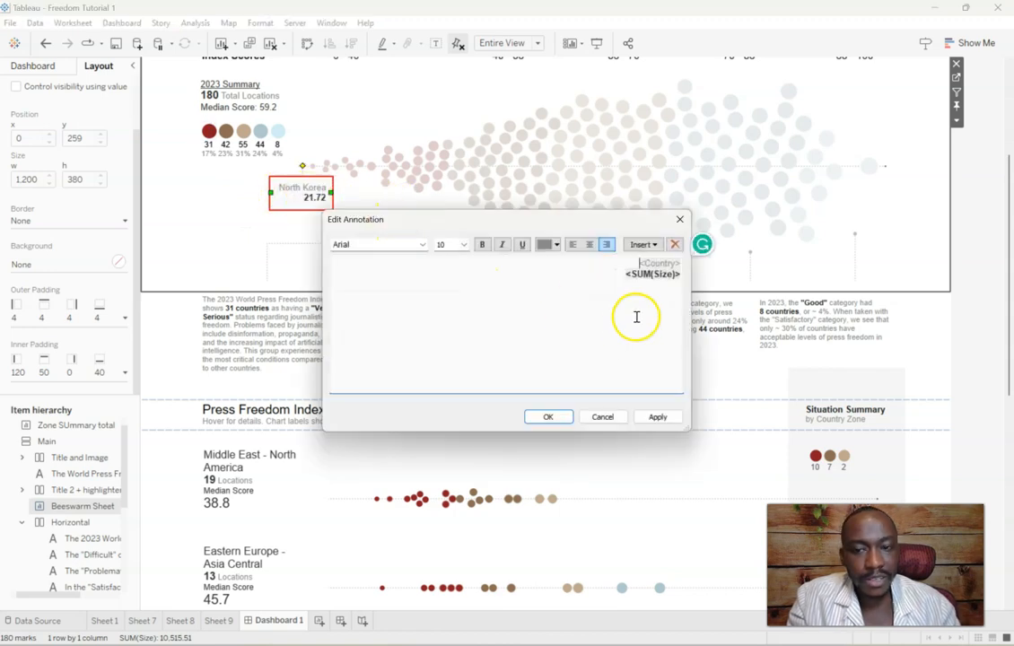
key(ctrl+a)
key(ctrl+c)
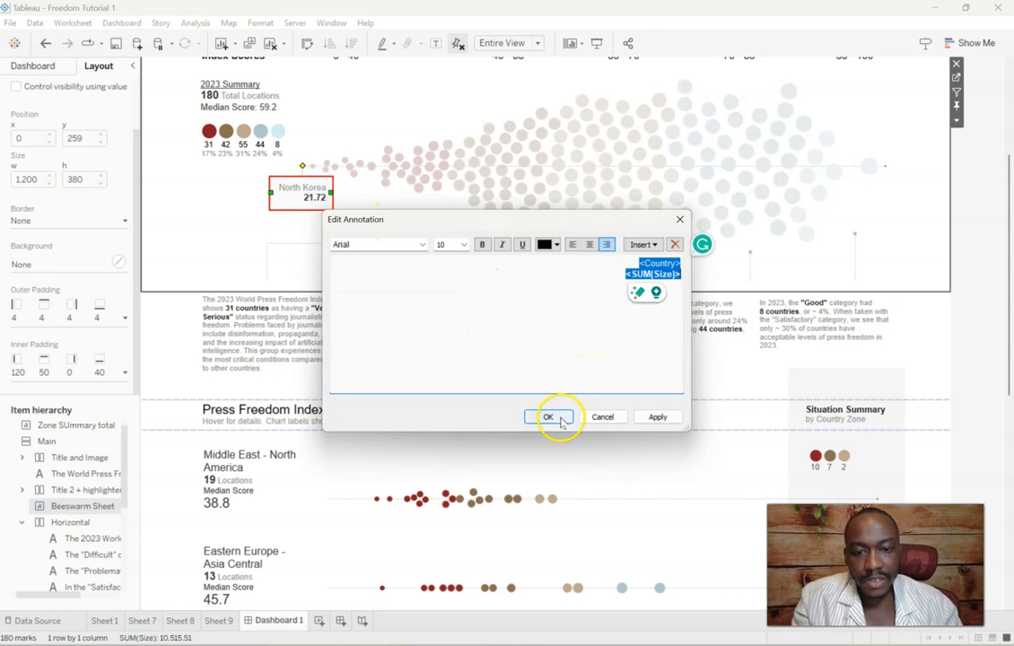
click(551, 416)
Step: Remove the shading from the North Korea annotation in the beeswarm chart
right_click(287, 196)
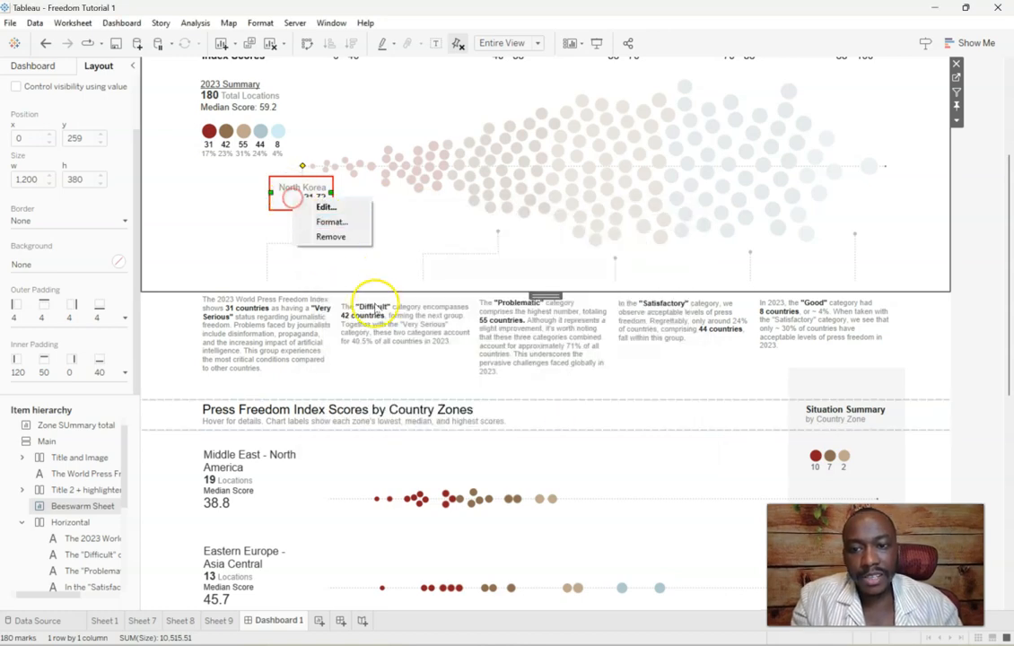
click(332, 222)
click(82, 128)
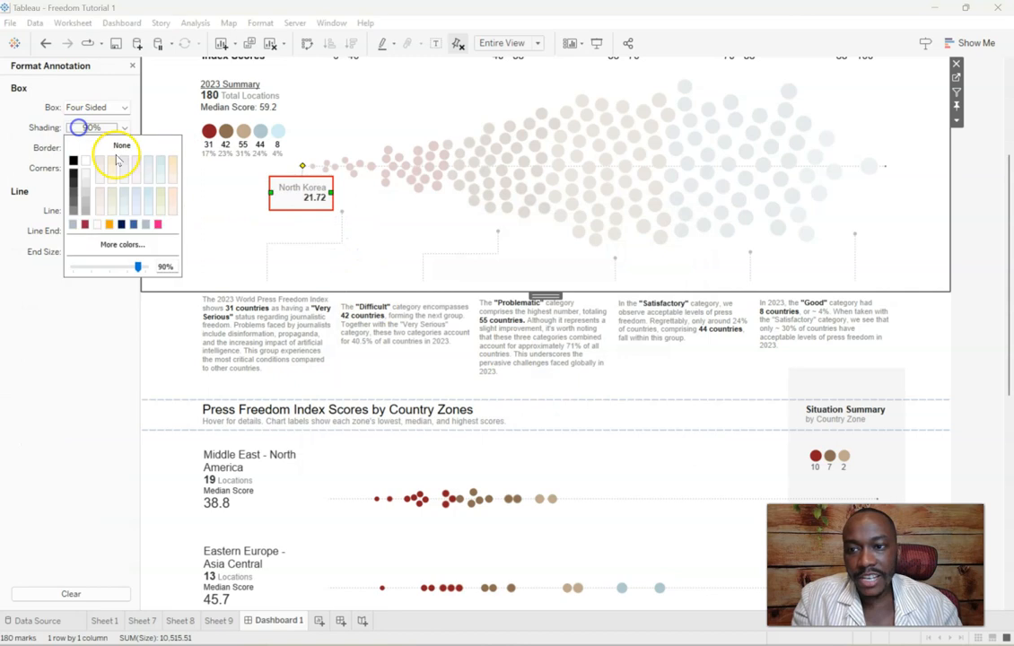
click(109, 146)
click(416, 224)
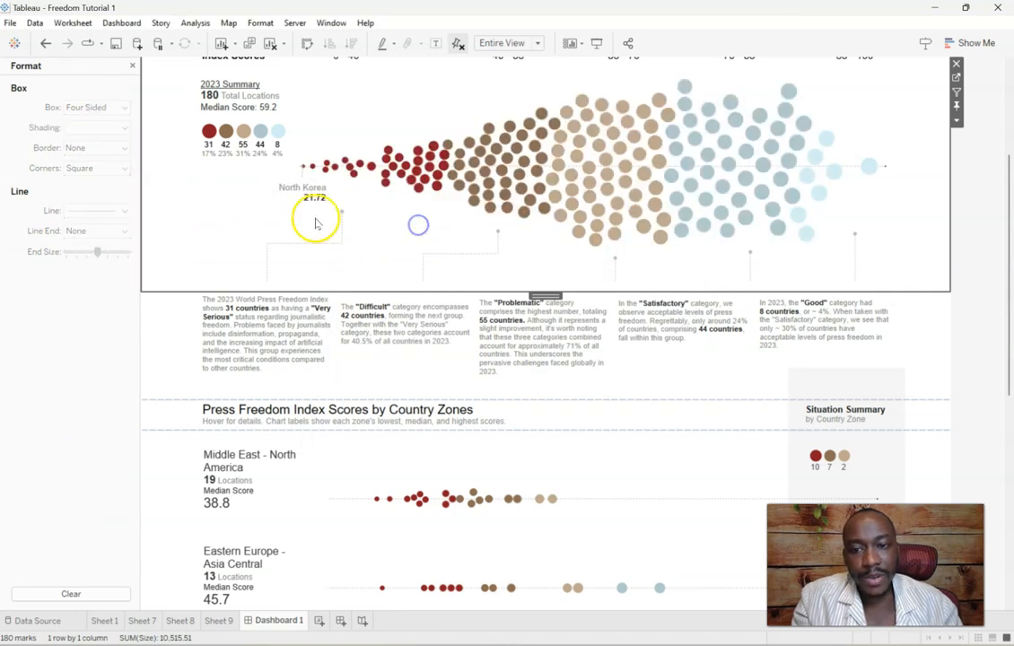
Step: Annotate the Norway mark at the beeswarm's high end with the copied Country and SUM(Size) text, left-aligned
right_click(869, 167)
mouse_move(915, 298)
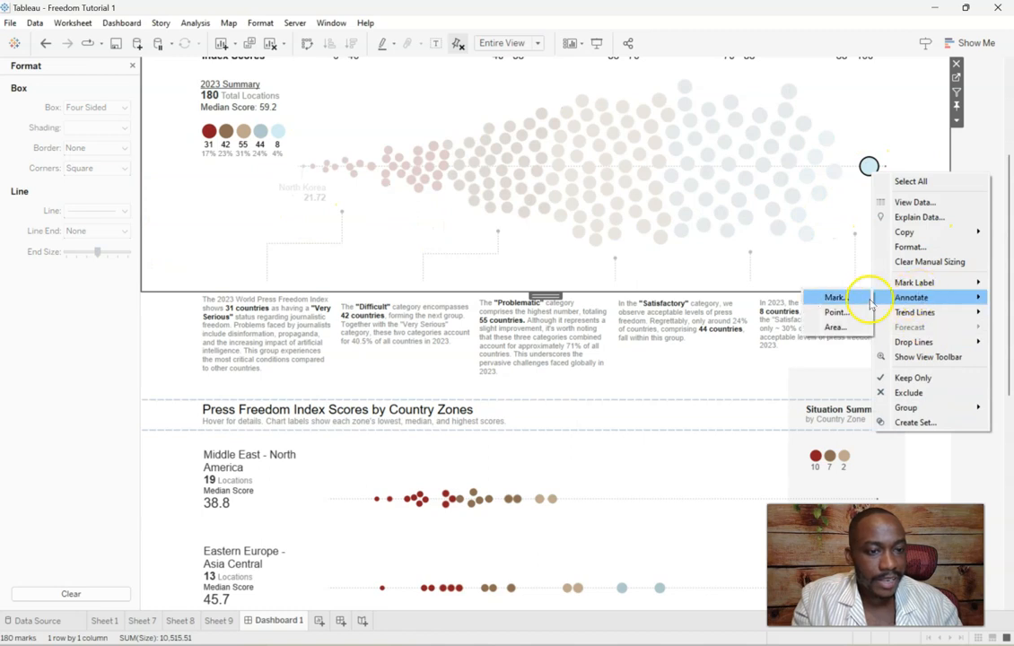
click(864, 296)
key(ctrl+a)
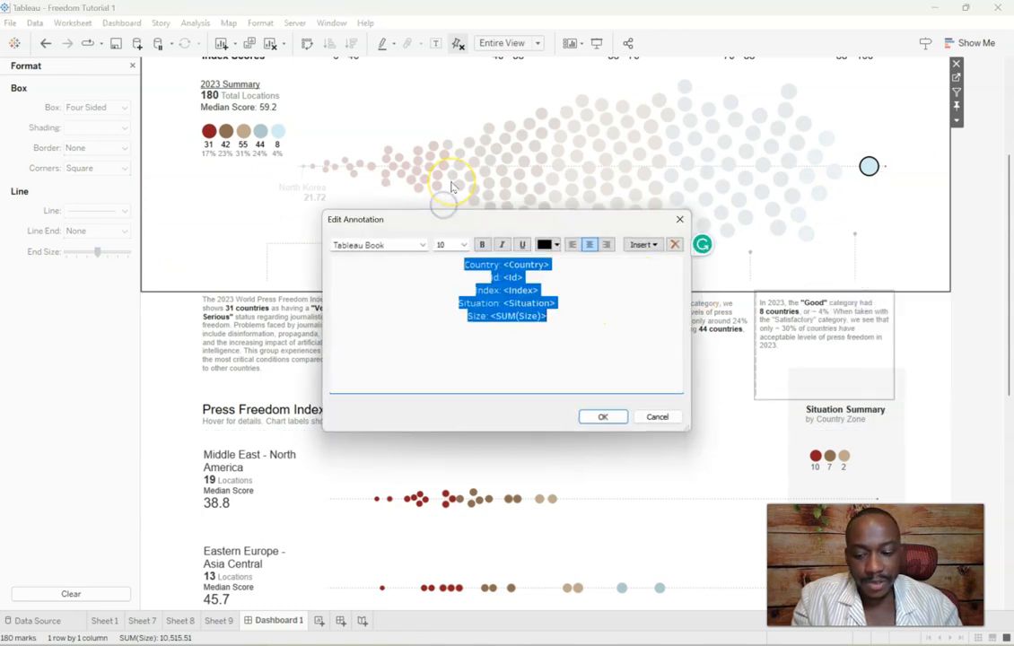
key(ctrl+v)
drag(648, 305, 321, 170)
key(ctrl+c)
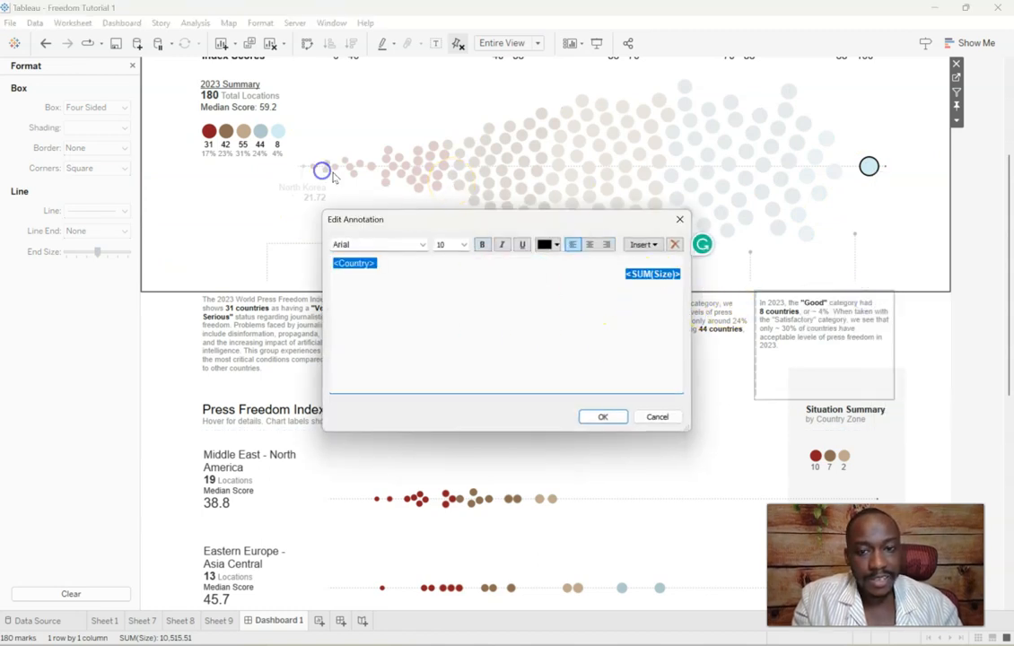
click(577, 244)
click(607, 415)
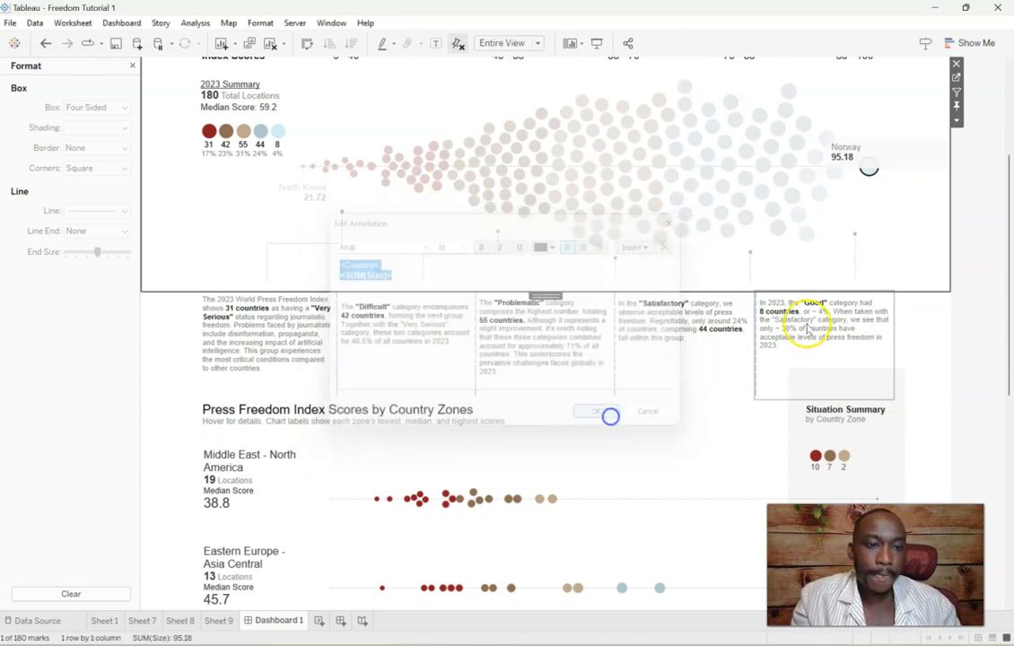
Step: Place the Norway annotation just below its mark, narrow its box to fit and centre its text
click(869, 158)
click(828, 151)
mouse_move(879, 153)
mouse_down()
mouse_move(915, 163)
mouse_move(874, 217)
mouse_move(867, 205)
mouse_up()
double_click(880, 199)
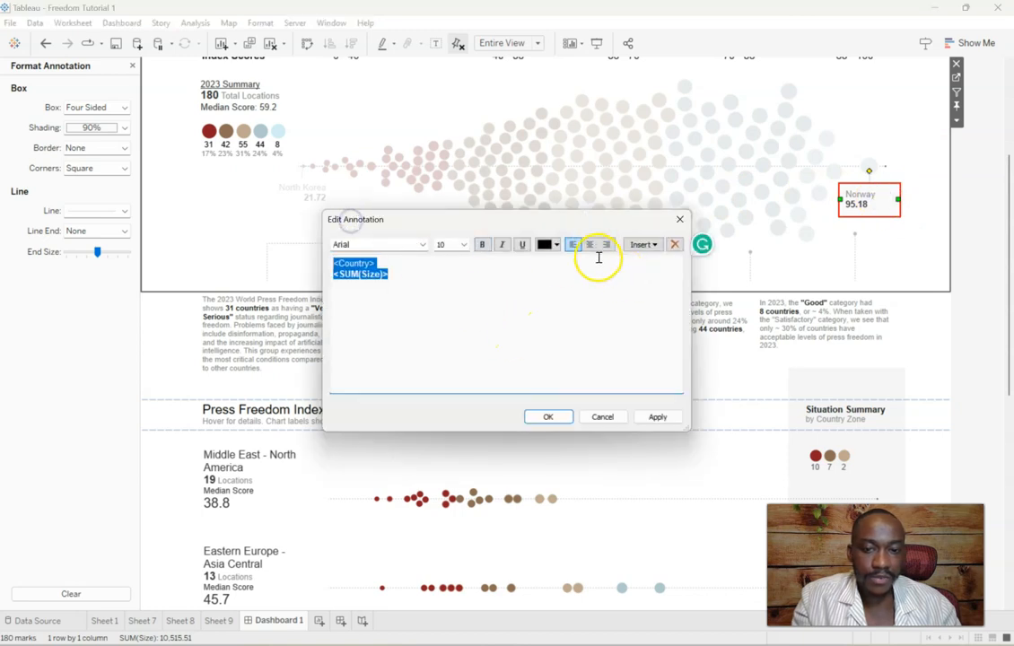
click(589, 245)
click(548, 416)
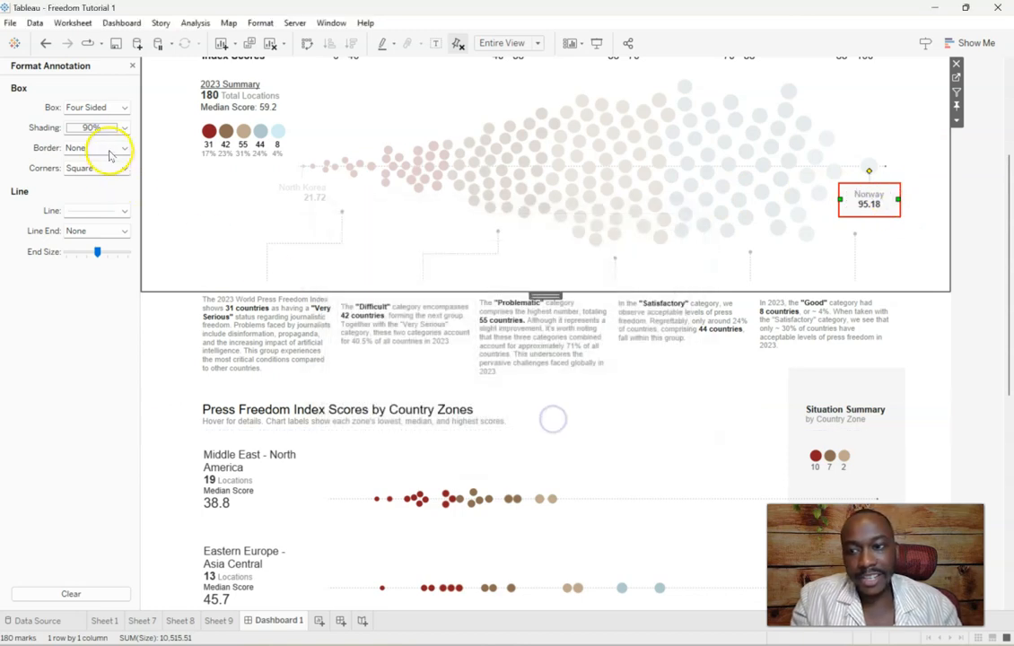
Step: Remove the shading from the Norway annotation
click(89, 128)
click(972, 204)
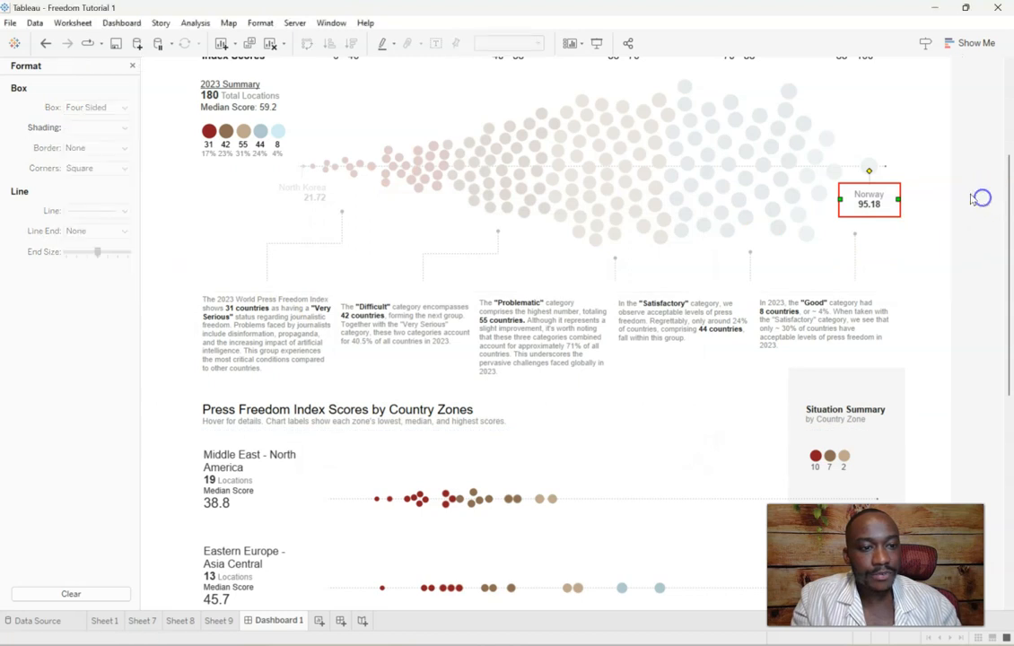
click(926, 244)
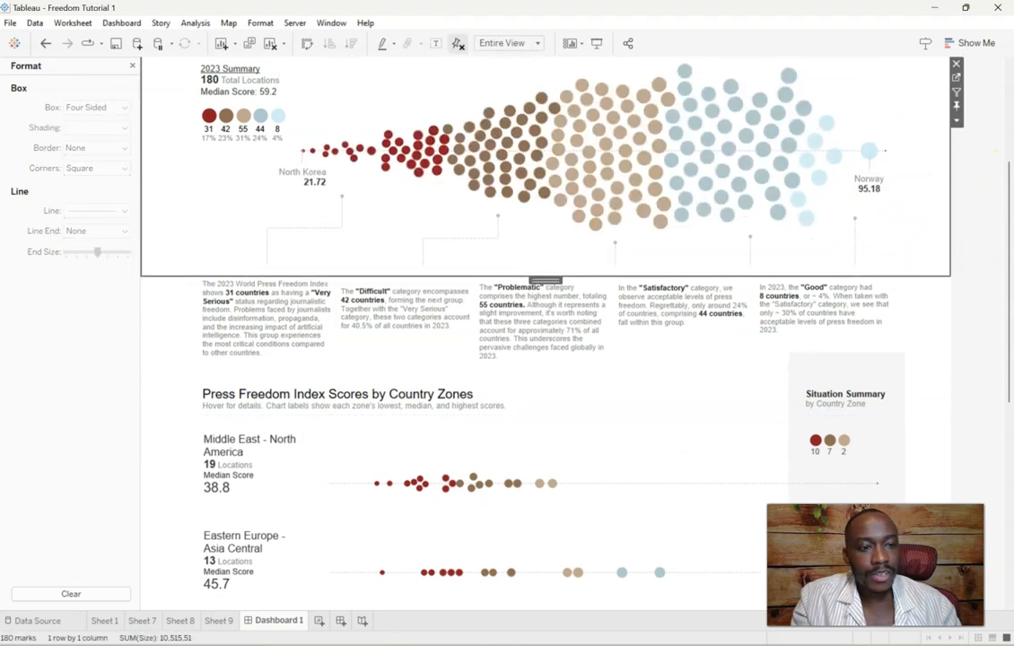
Step: Annotate the lowest-scoring mark in the Middle East - North America row with the copied Country and SUM(Size) text, right-aligned
drag(1006, 205, 997, 348)
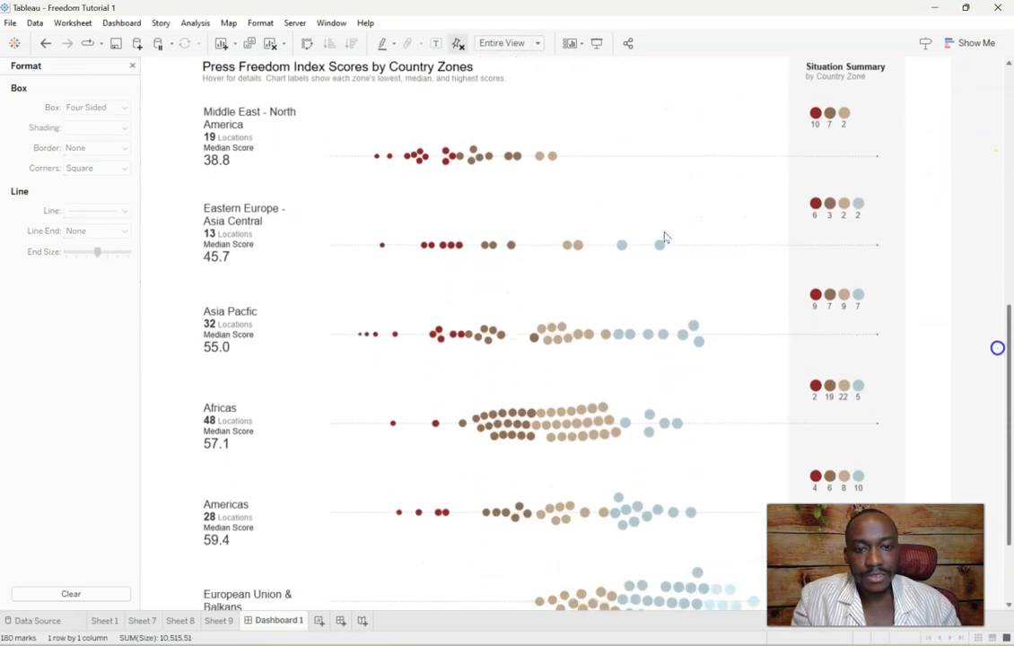
right_click(377, 158)
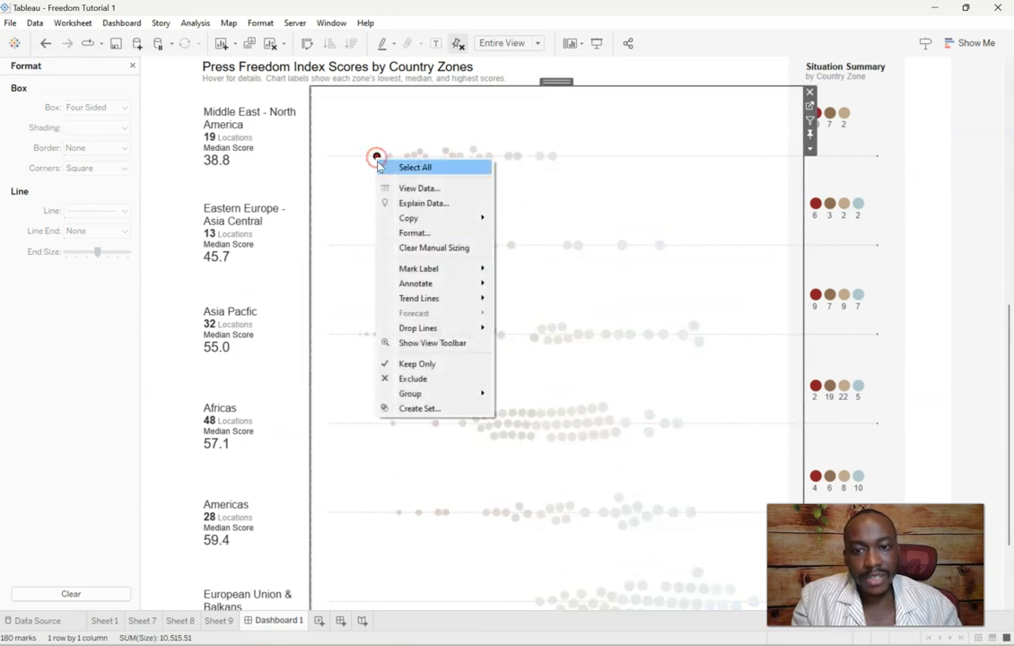
mouse_move(491, 286)
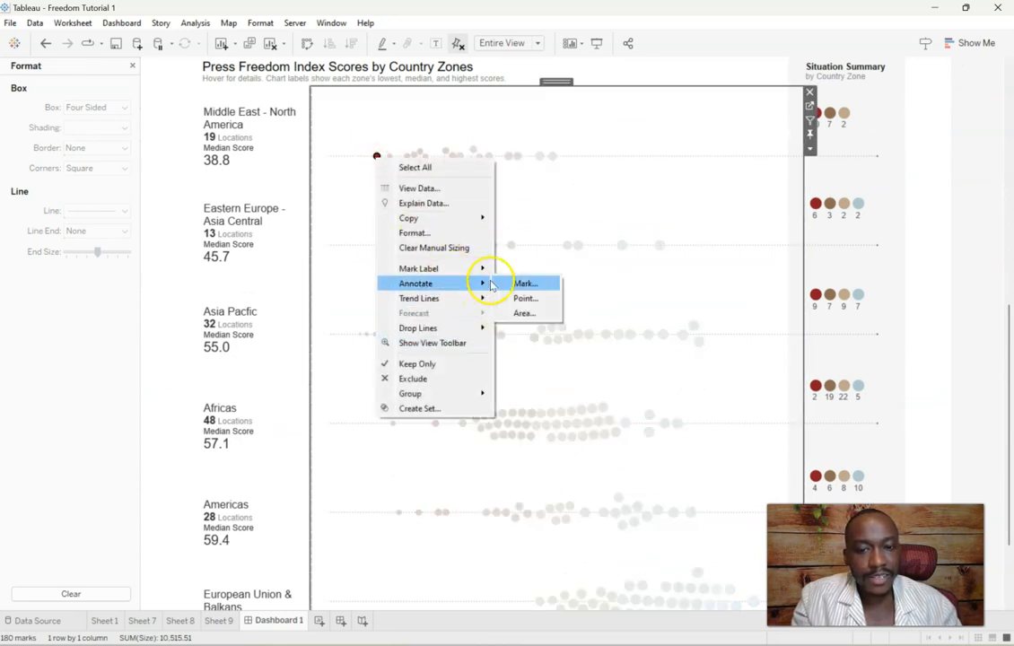
click(540, 283)
key(ctrl+a)
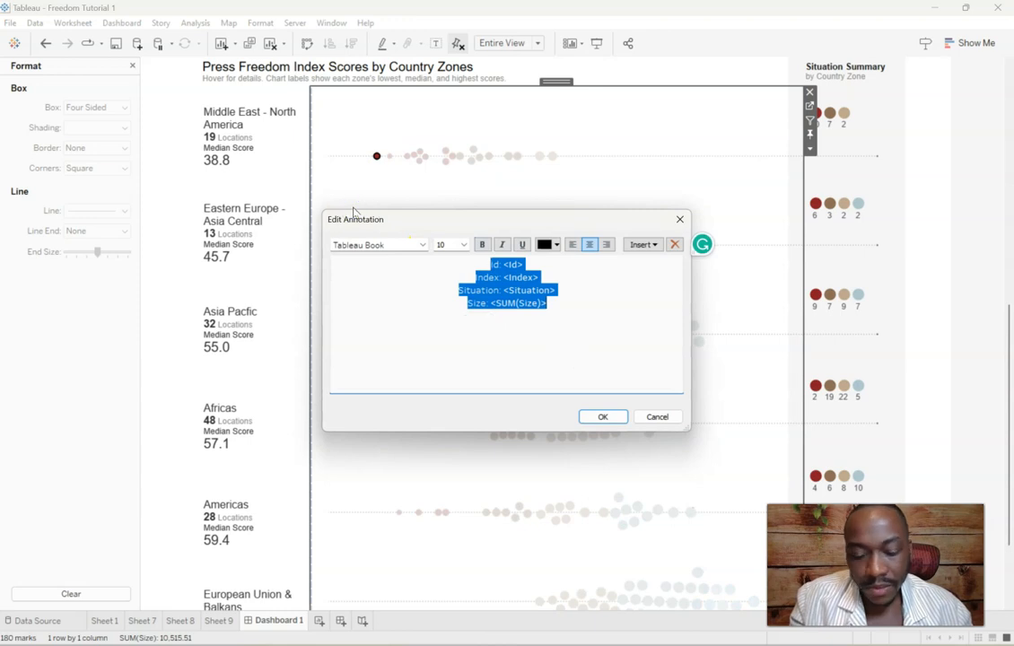
key(ctrl+v)
drag(559, 344, 307, 182)
click(607, 241)
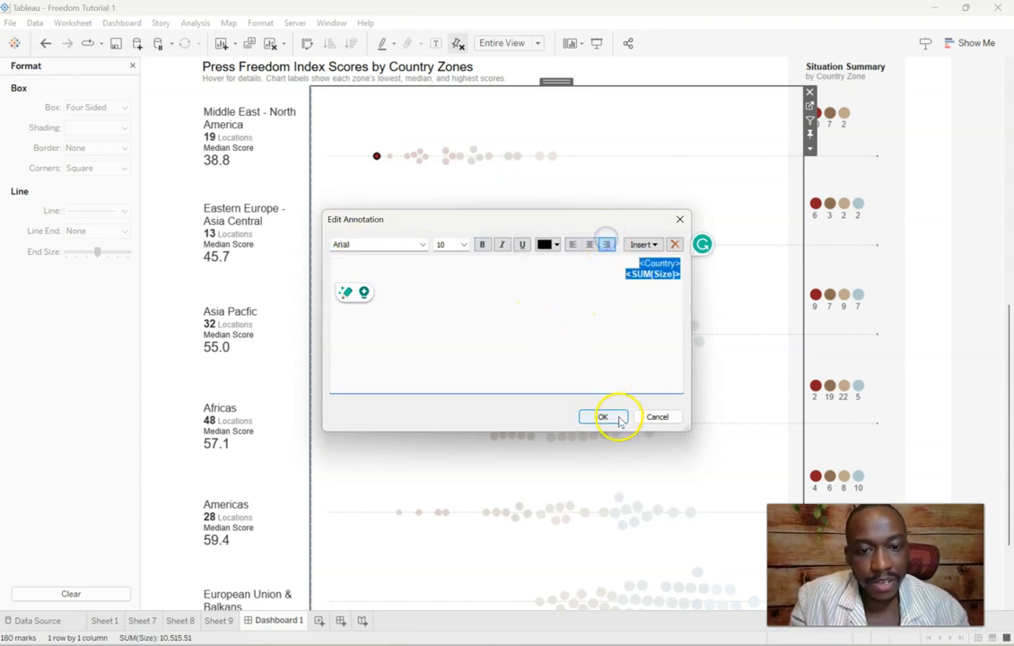
click(603, 417)
Step: Place the Middle East - North America annotation below its mark, narrow its box and centre its text
click(465, 139)
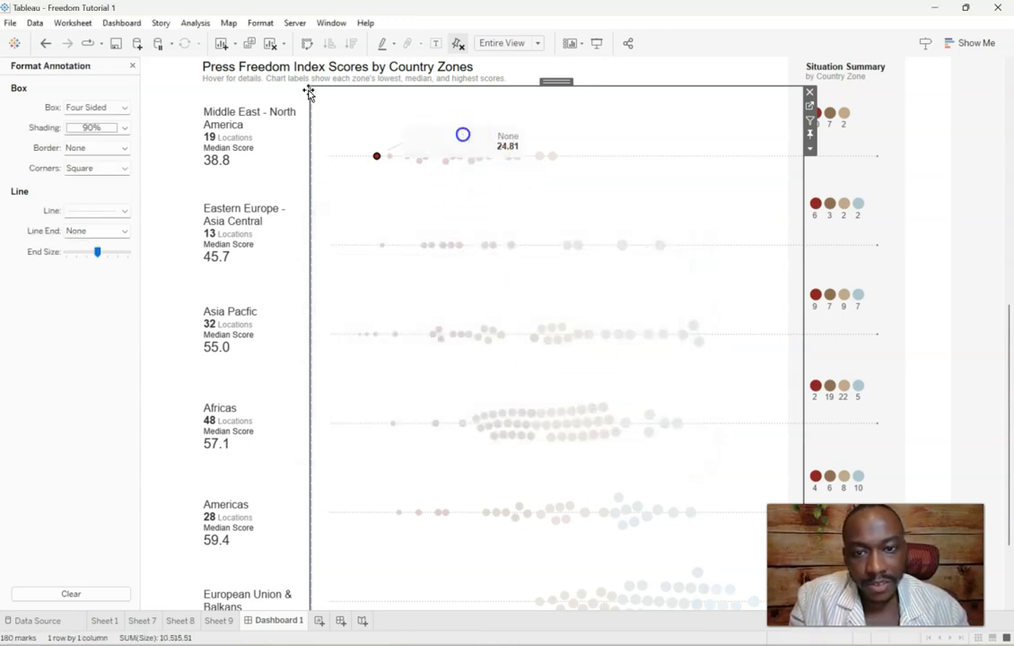
mouse_move(448, 143)
mouse_down()
mouse_move(384, 188)
mouse_move(373, 176)
mouse_up()
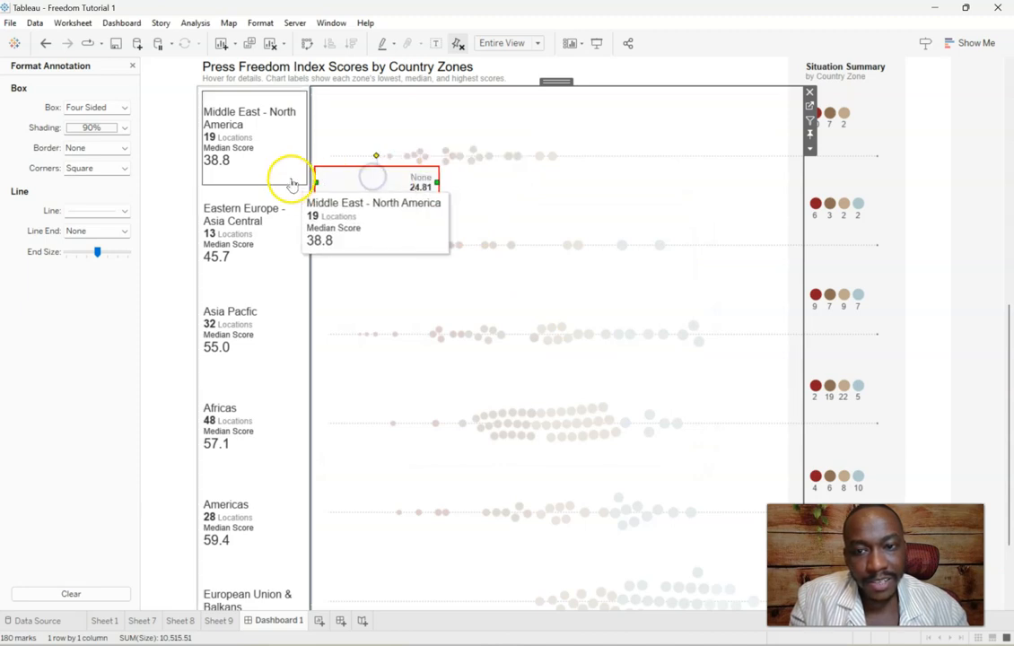
drag(391, 182, 373, 178)
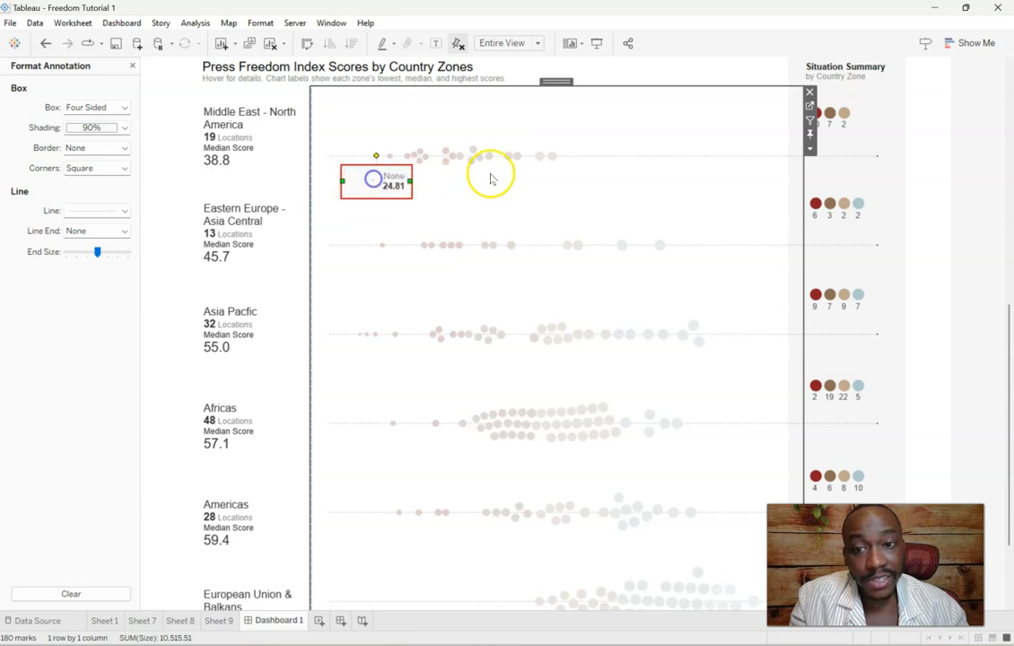
double_click(378, 183)
click(591, 248)
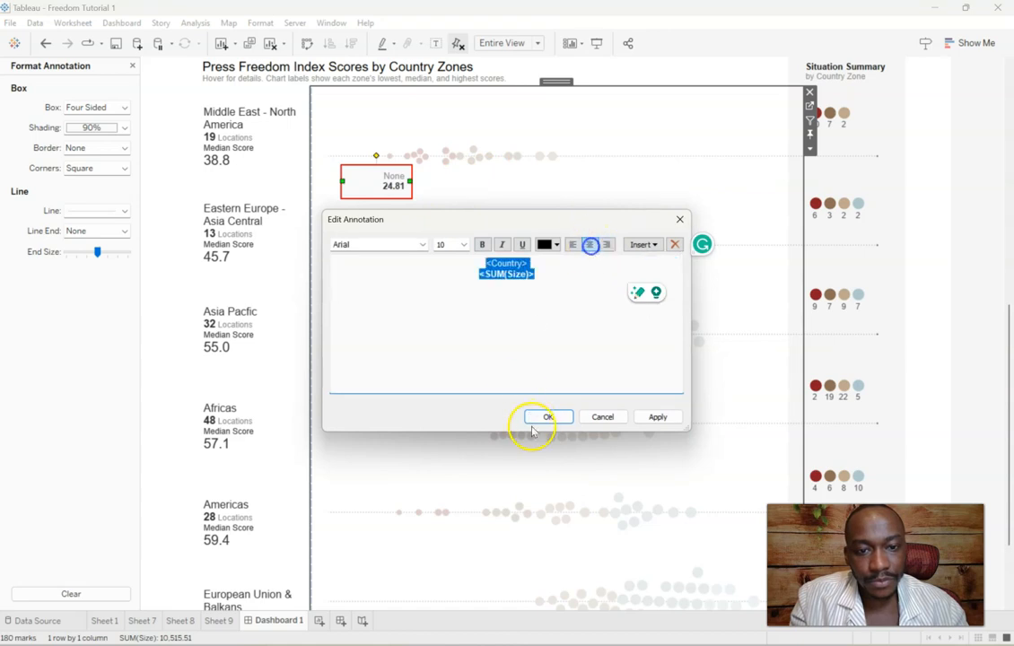
click(548, 418)
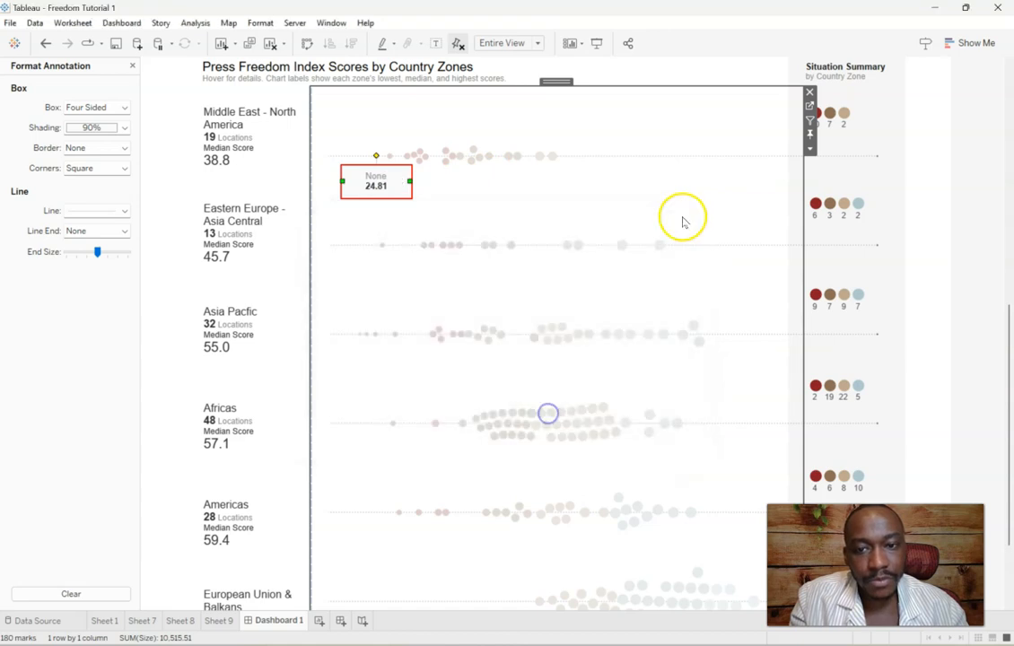
Step: Add the Country field as a detail on Beeswarm Sheet (2) and return to Dashboard 1
click(808, 106)
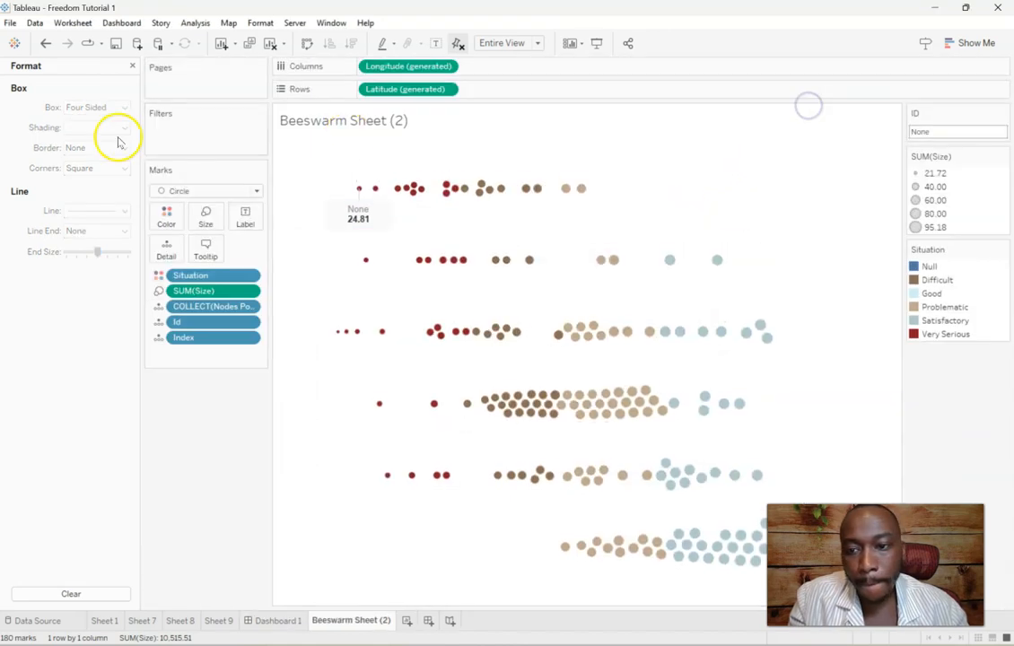
click(132, 65)
drag(69, 187, 172, 250)
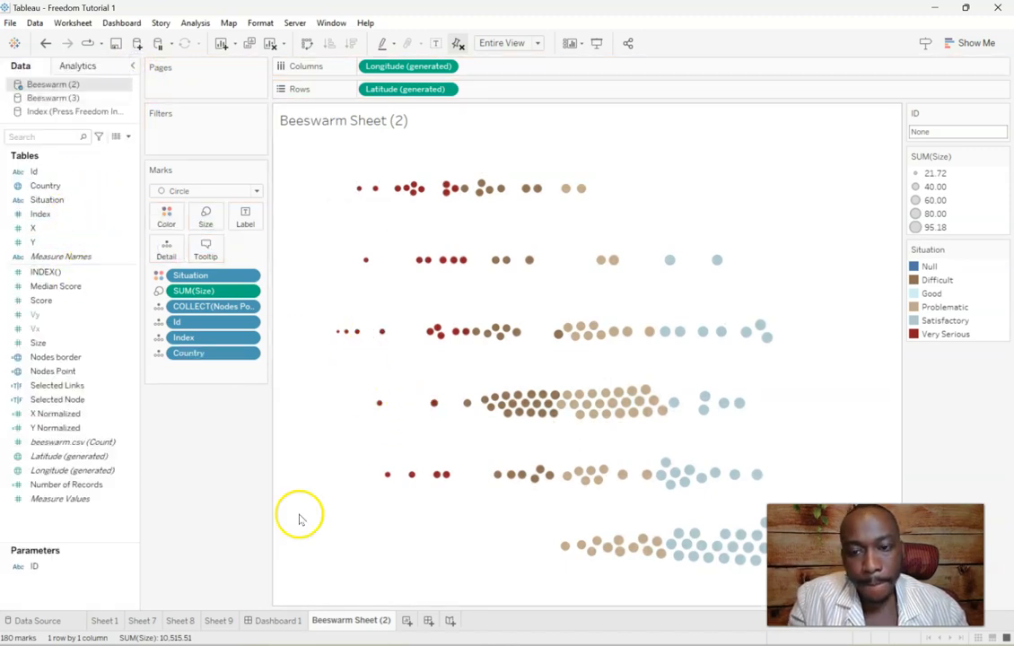
click(271, 620)
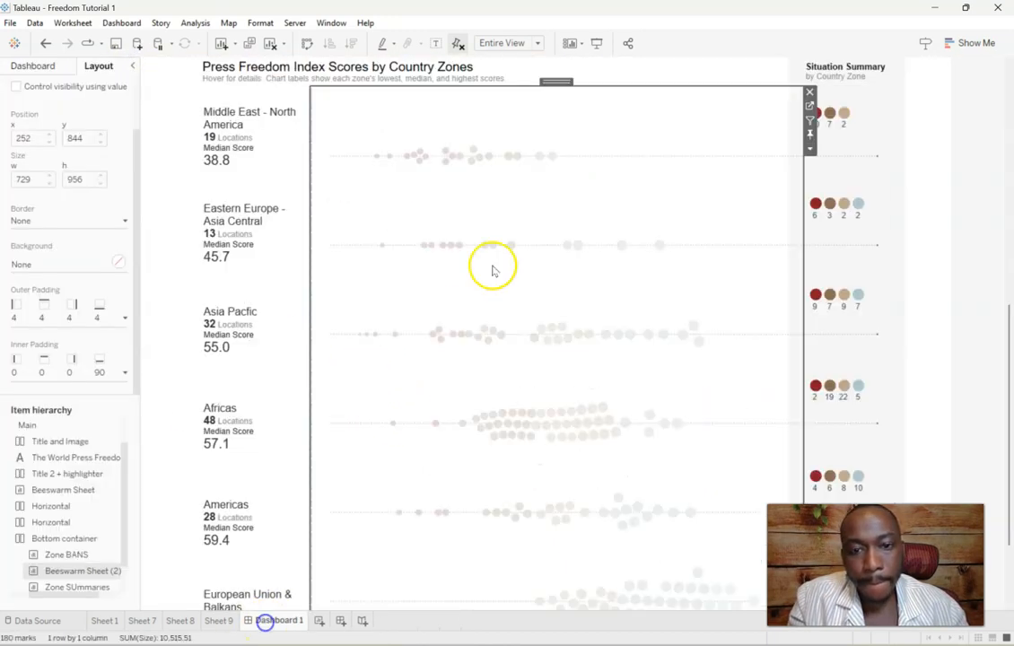
Step: Annotate the Iran mark in the Middle East - North America row with the copied Country and SUM(Size) text, centred
right_click(377, 164)
mouse_move(455, 287)
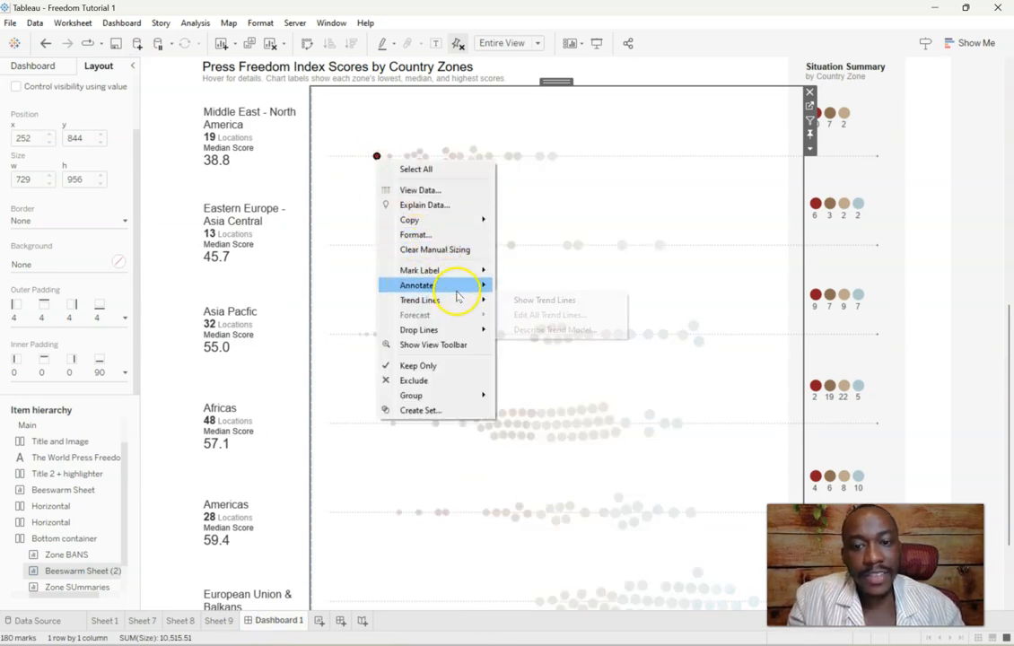
click(523, 285)
mouse_move(546, 321)
mouse_down()
mouse_move(511, 295)
mouse_move(485, 207)
mouse_up()
key(BackSpace)
drag(536, 308, 486, 213)
key(ctrl+c)
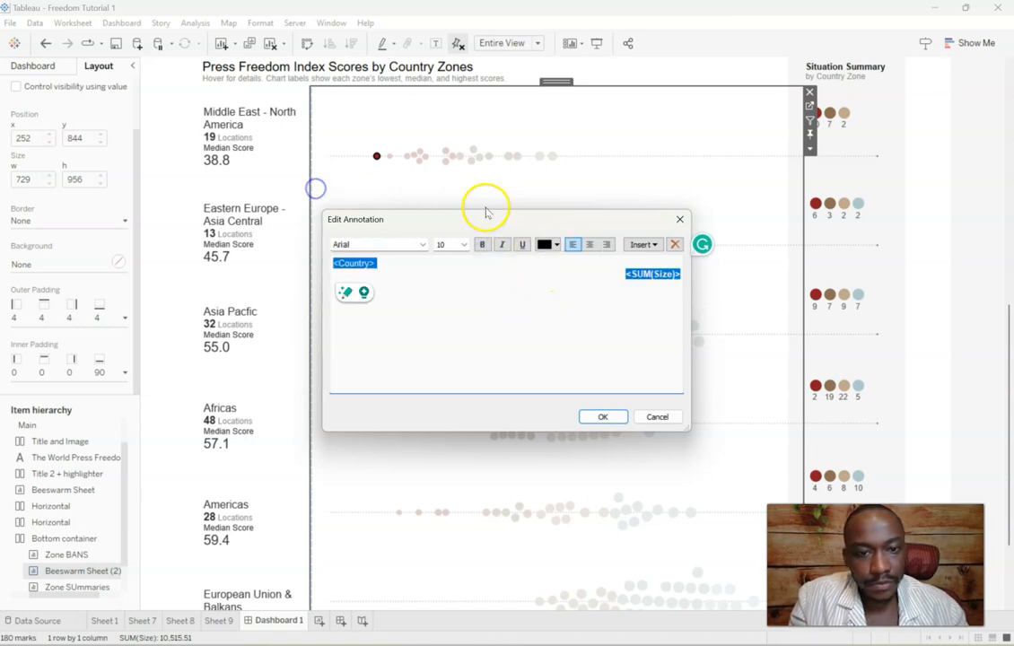
click(587, 243)
click(604, 418)
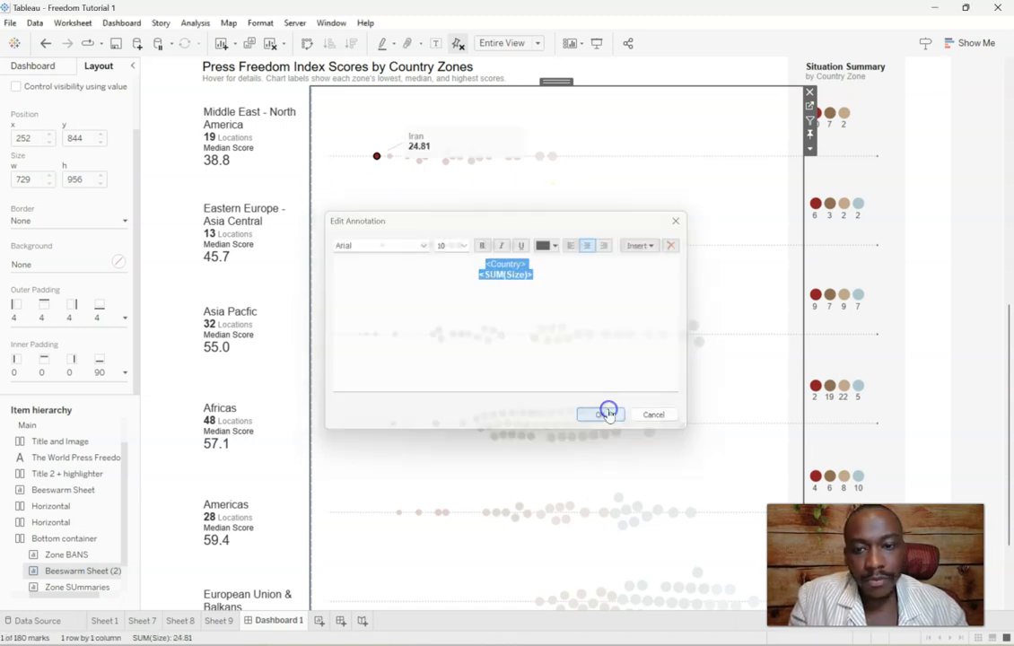
Step: Narrow the Iran annotation box, place it just below its mark and remove its shading
click(518, 147)
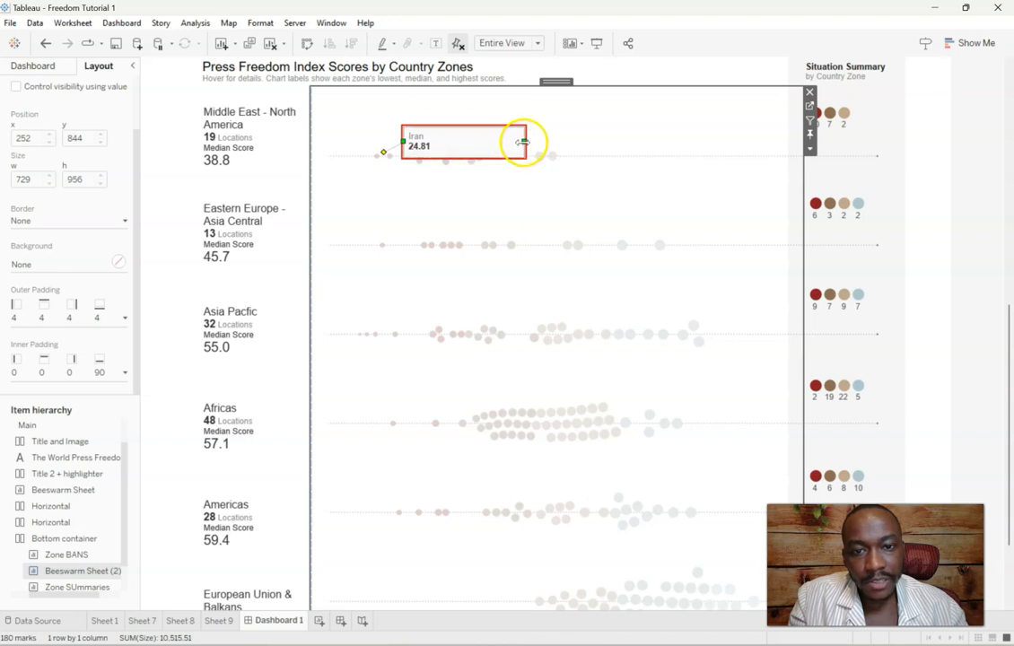
mouse_move(449, 142)
mouse_down()
mouse_move(382, 201)
mouse_move(376, 182)
mouse_up()
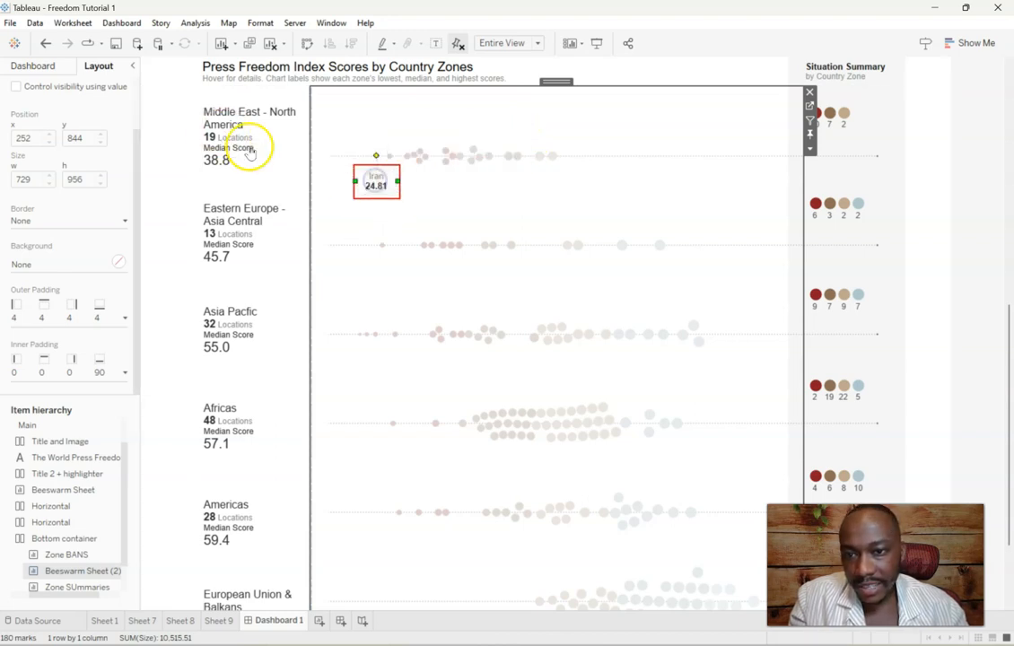
right_click(392, 178)
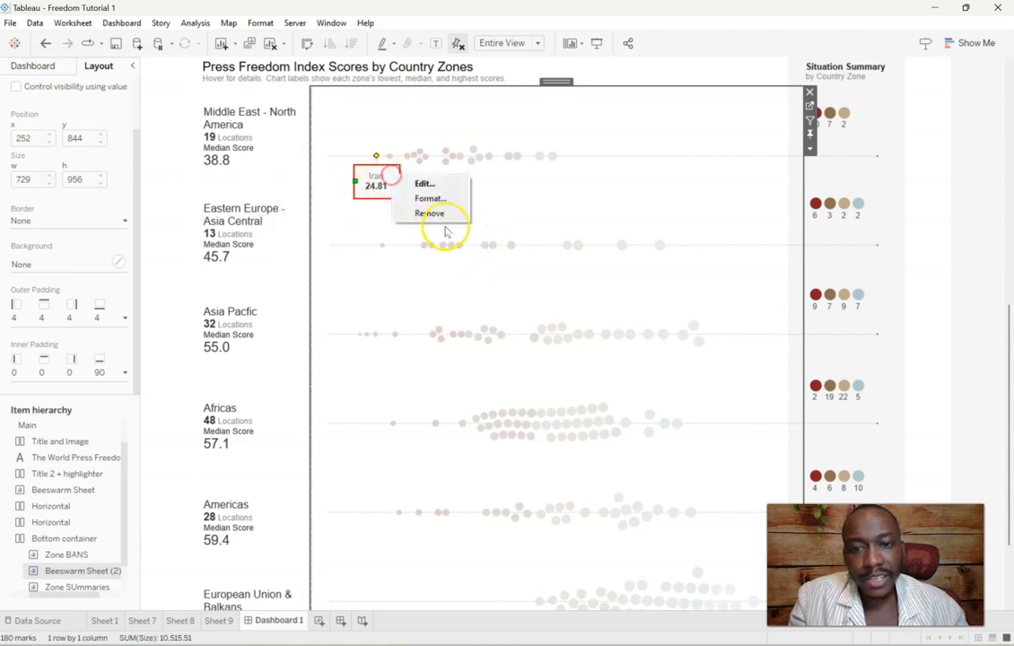
click(422, 197)
click(95, 129)
click(108, 146)
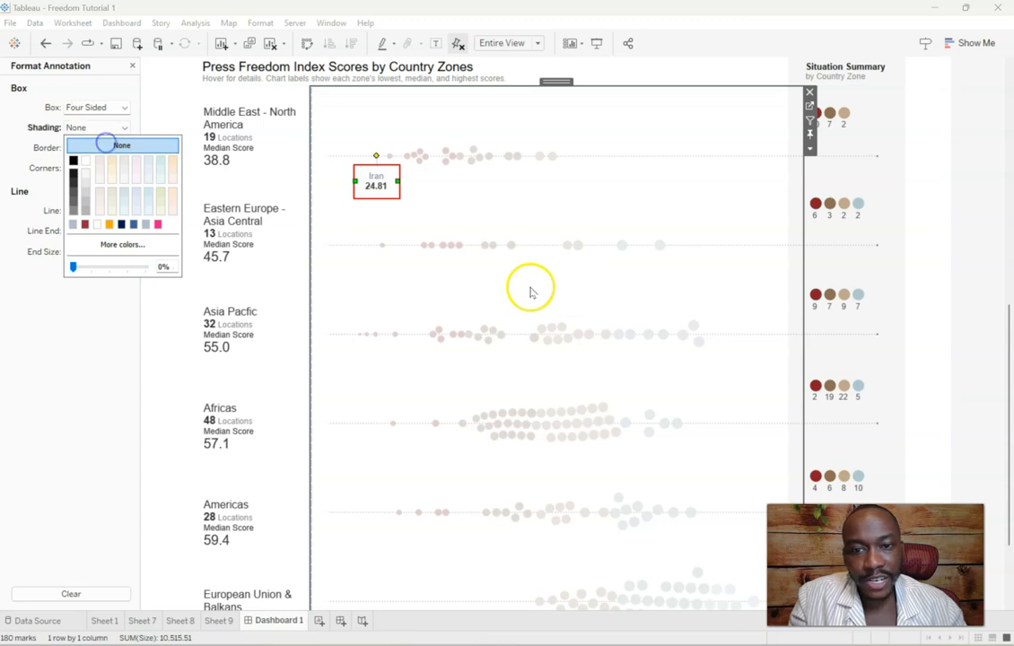
Step: Annotate the lowest-scoring mark in the Eastern Europe - Asia Central row with the copied Country and SUM(Size) text, right-aligned
right_click(383, 247)
mouse_move(452, 378)
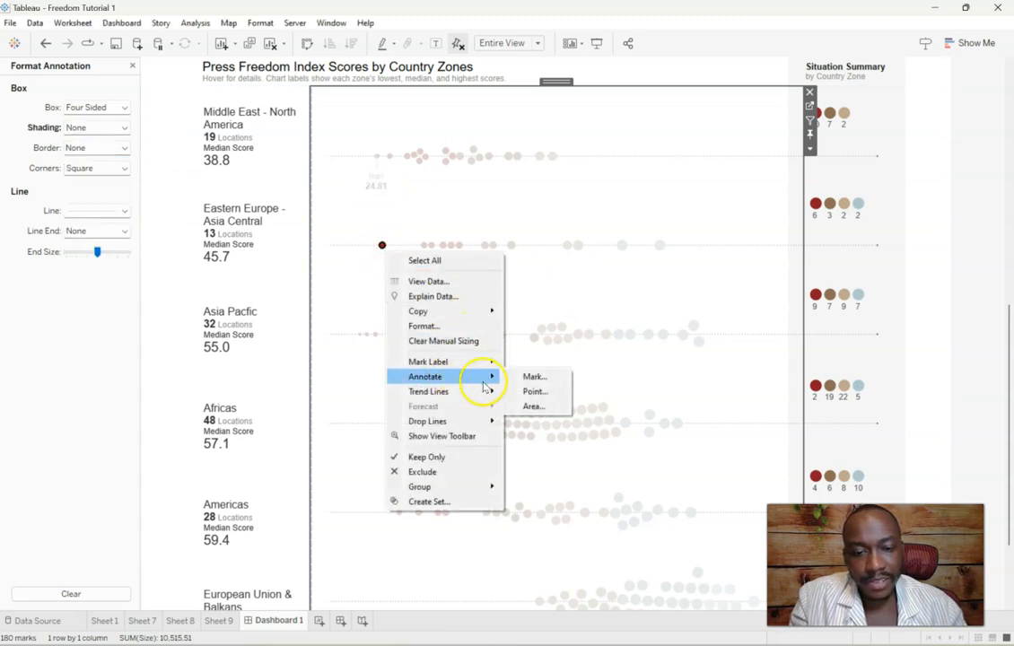
click(529, 377)
key(ctrl+v)
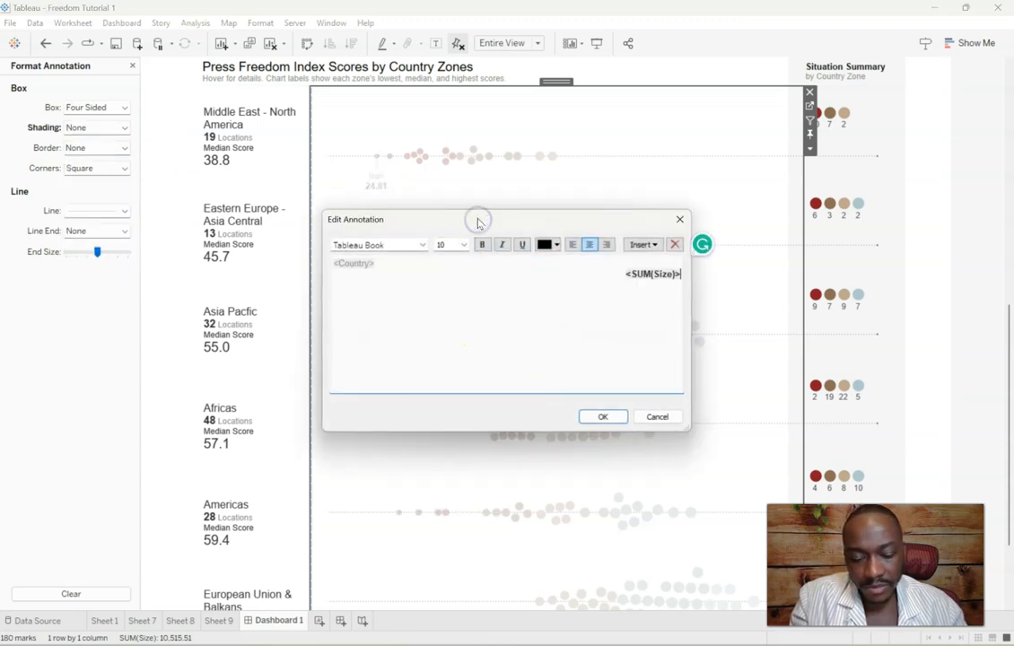
key(ctrl+a)
click(605, 243)
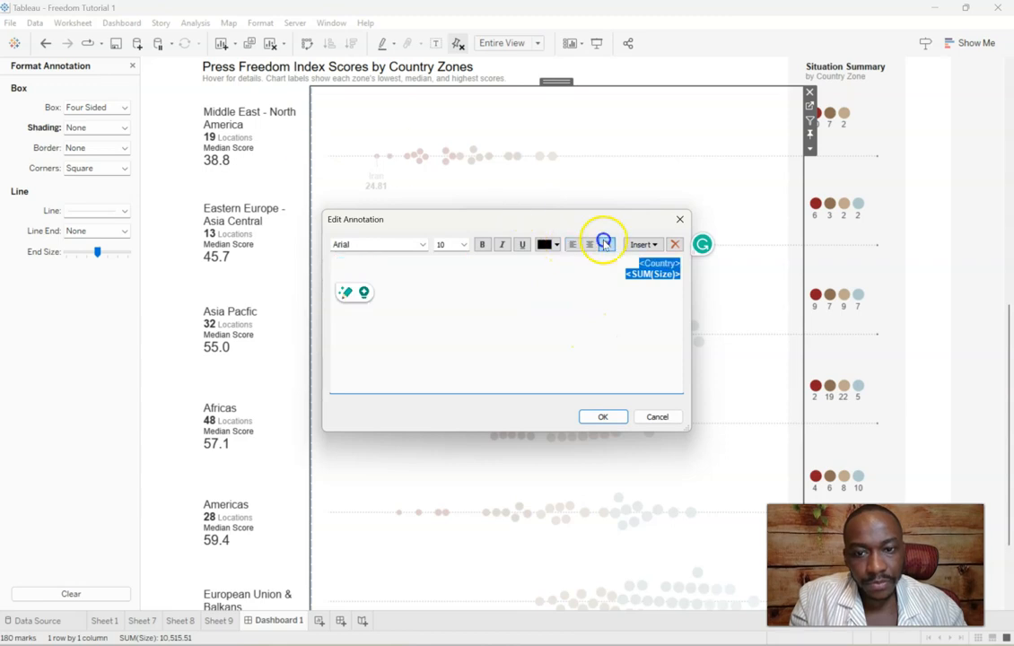
click(597, 416)
Step: Narrow the Turkmenistan annotation box, place it just below its mark and set its shading to None
mouse_move(452, 232)
mouse_down()
mouse_move(372, 299)
mouse_move(366, 272)
mouse_move(405, 271)
mouse_up()
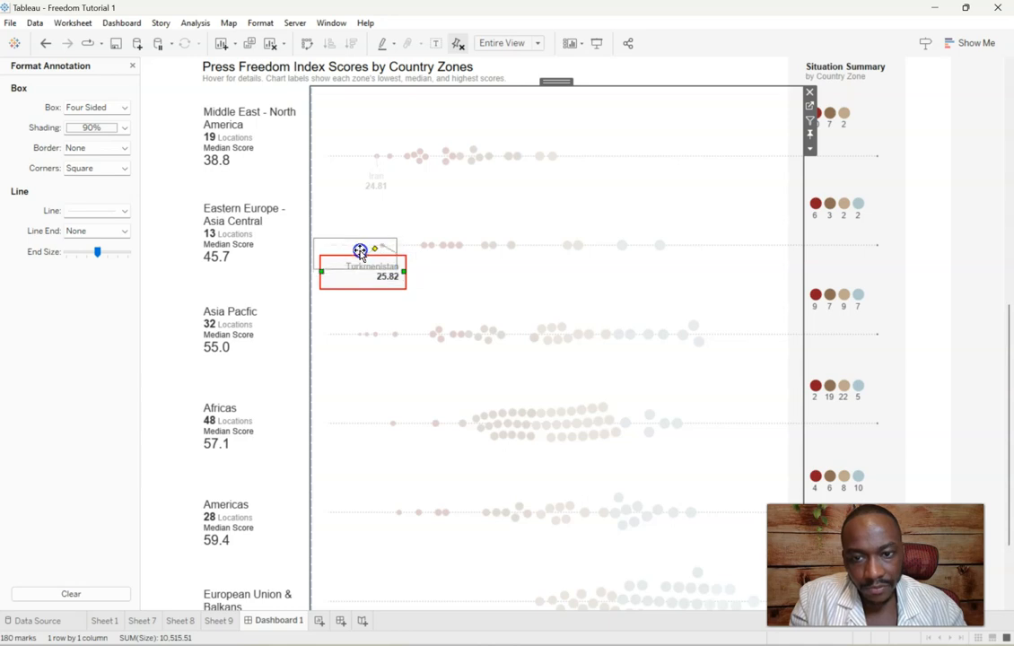
drag(357, 258, 357, 259)
click(428, 281)
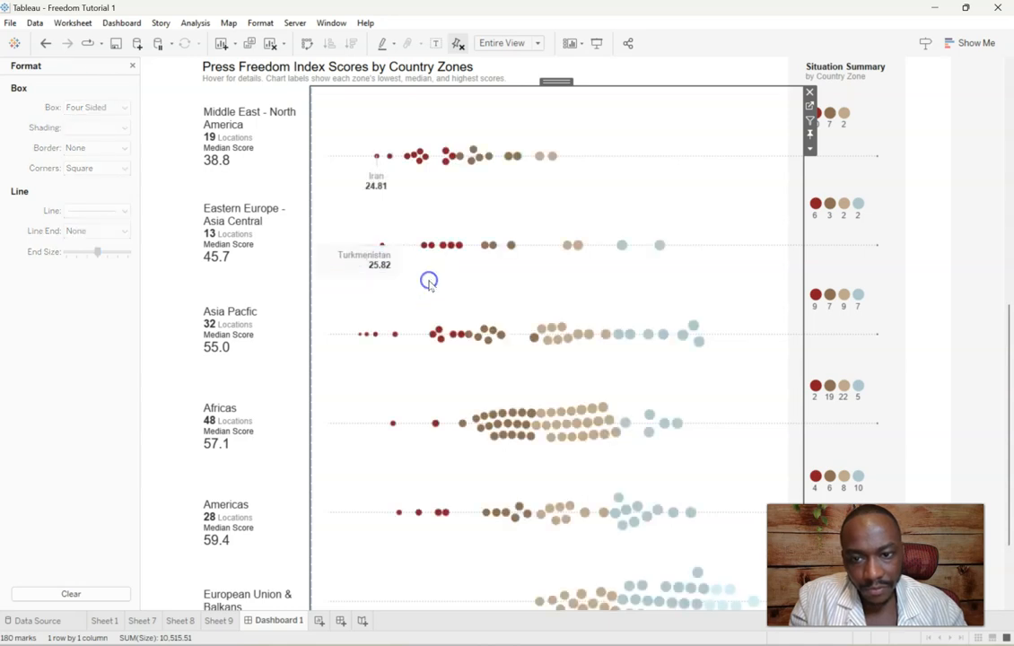
right_click(332, 266)
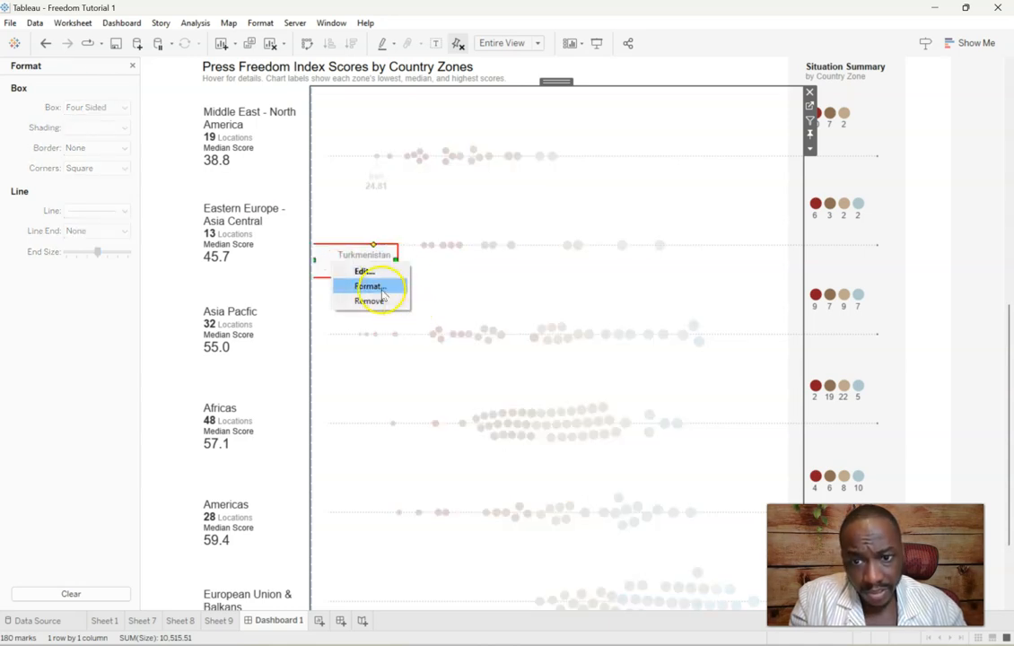
click(377, 284)
click(75, 126)
click(105, 145)
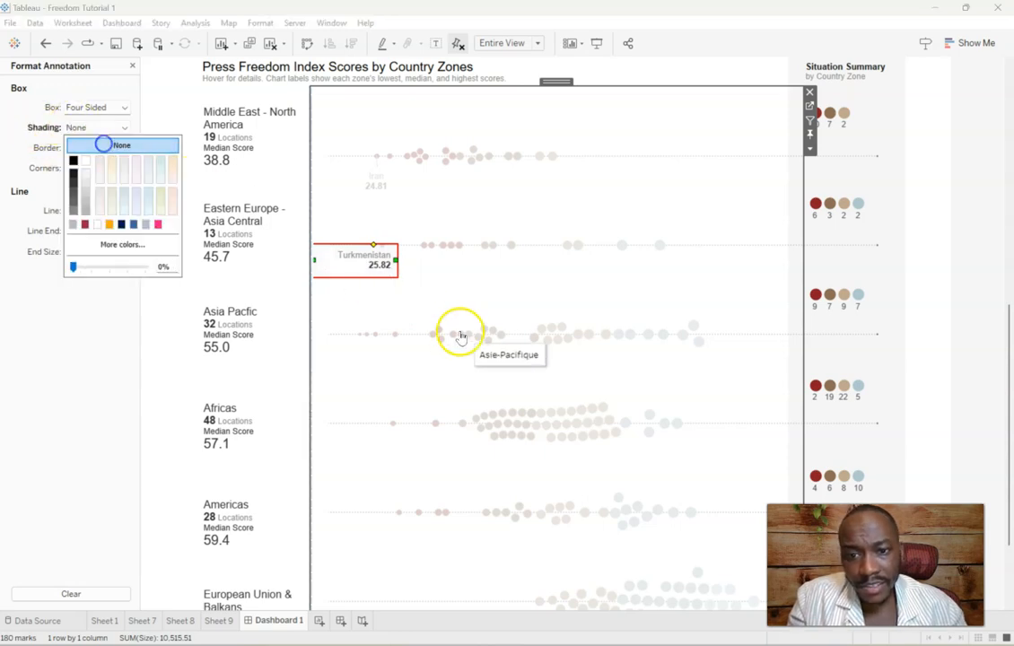
click(467, 277)
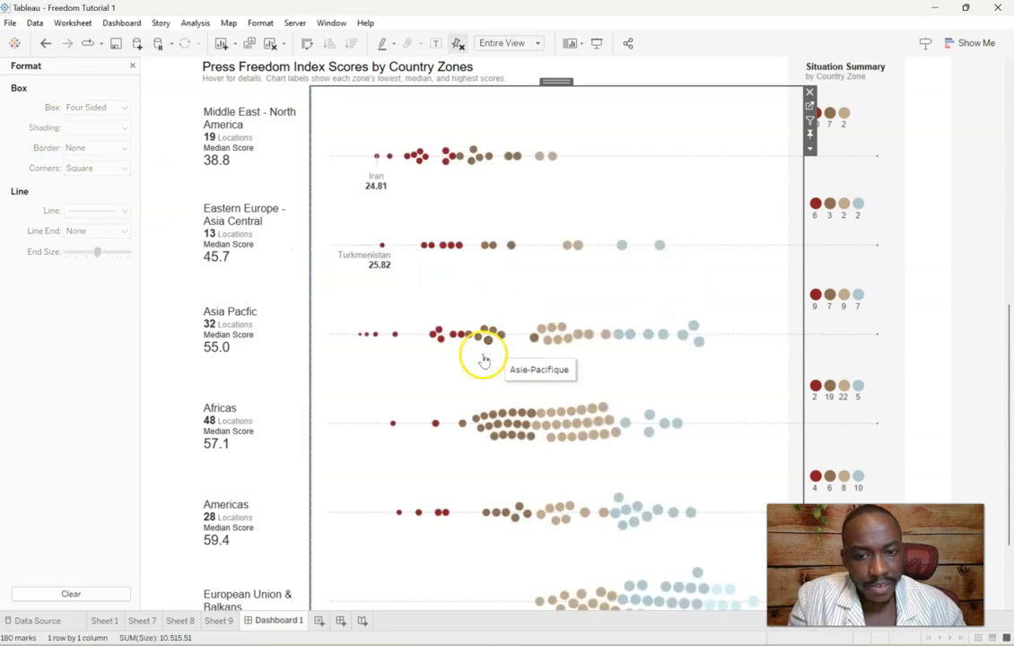
Step: Annotate the lowest-scoring mark in the Asia Pacific row with the copied Country and SUM(Size) text, right-aligned
right_click(358, 335)
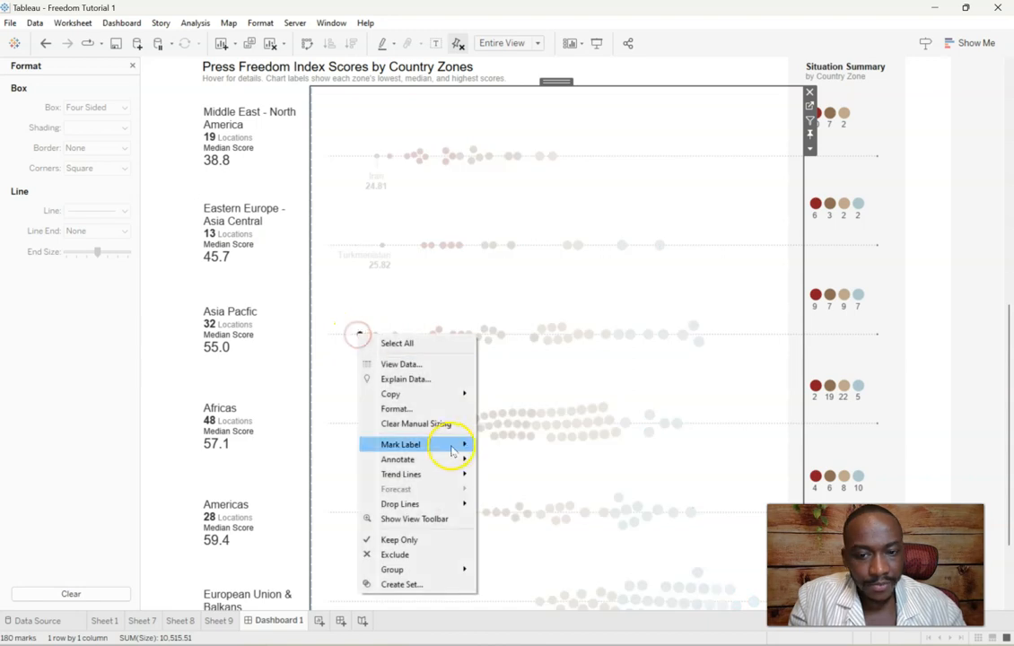
mouse_move(444, 461)
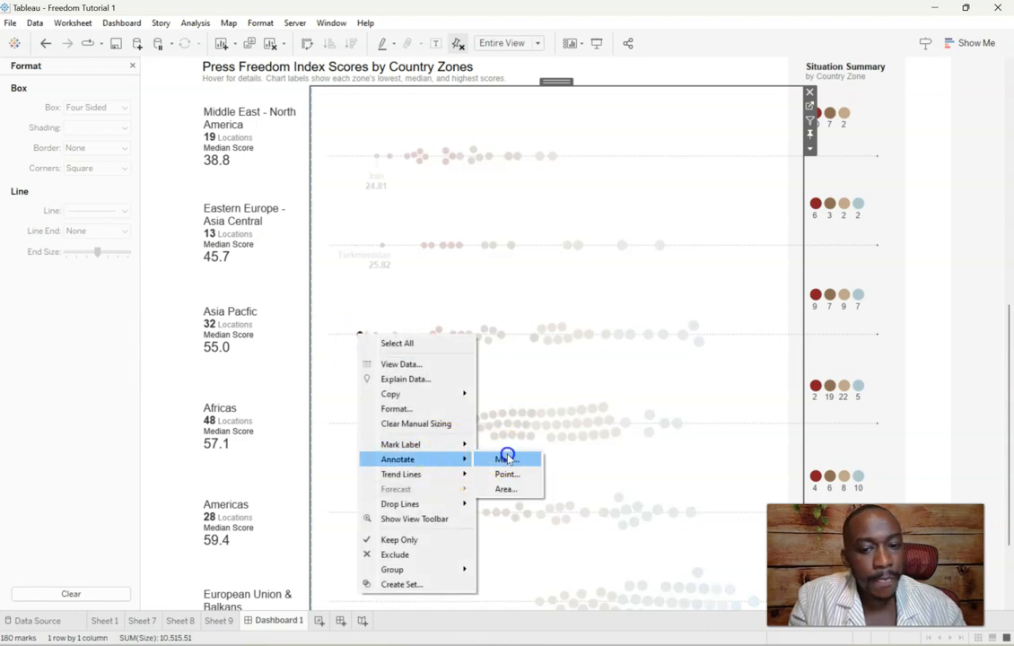
click(507, 459)
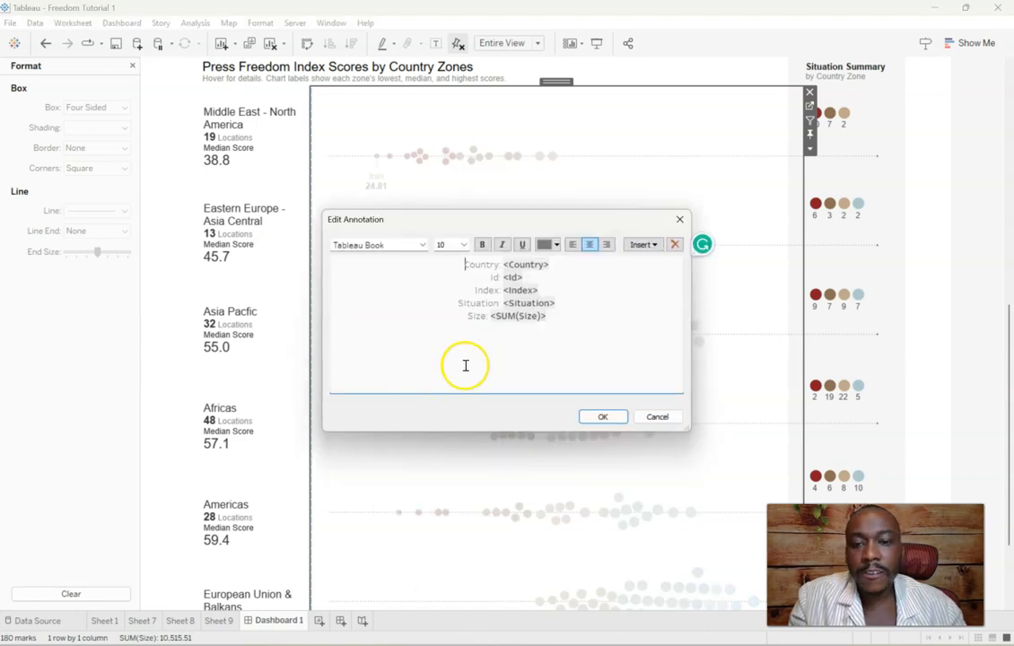
key(ctrl+a)
text(<Country> <SUM(Size)>)
key(ctrl+a)
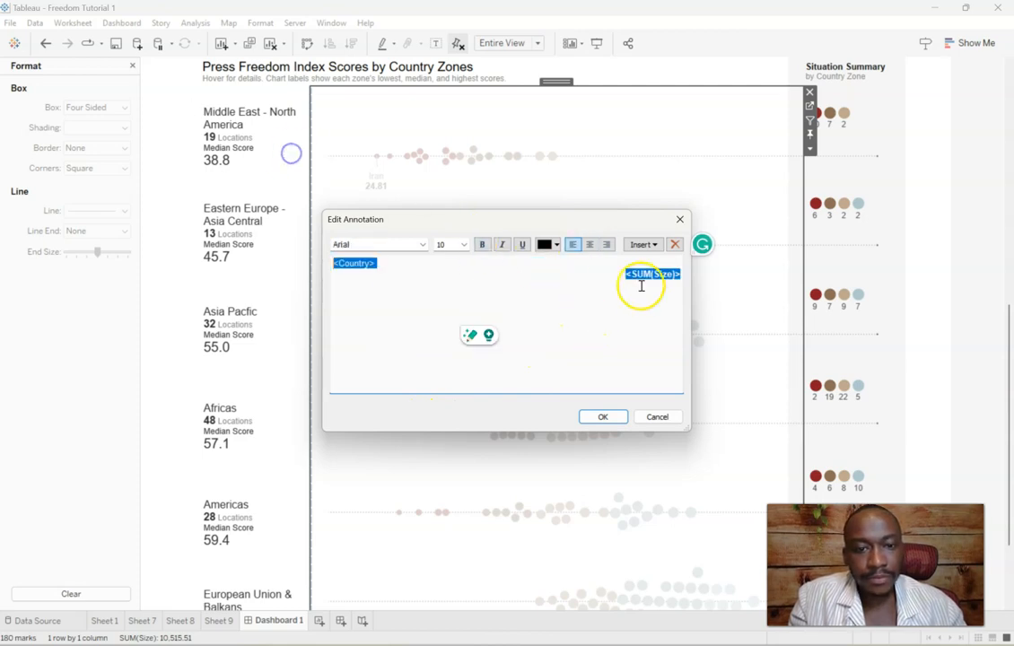
click(592, 244)
click(608, 244)
click(602, 417)
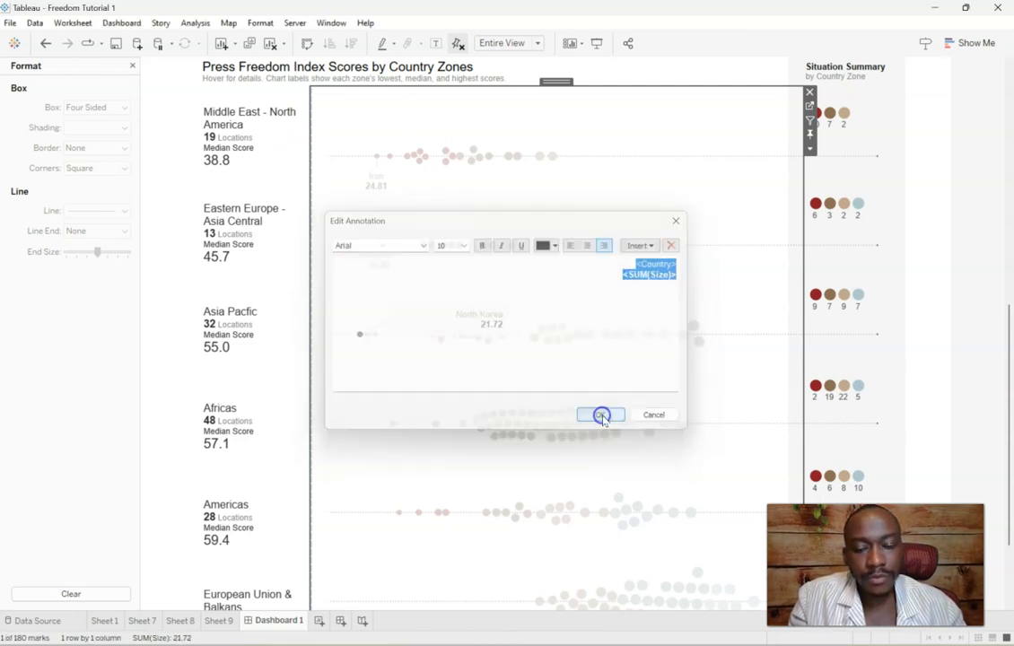
Step: Remove the North Korea annotation's shading, narrow its box and place it just below its mark
click(432, 323)
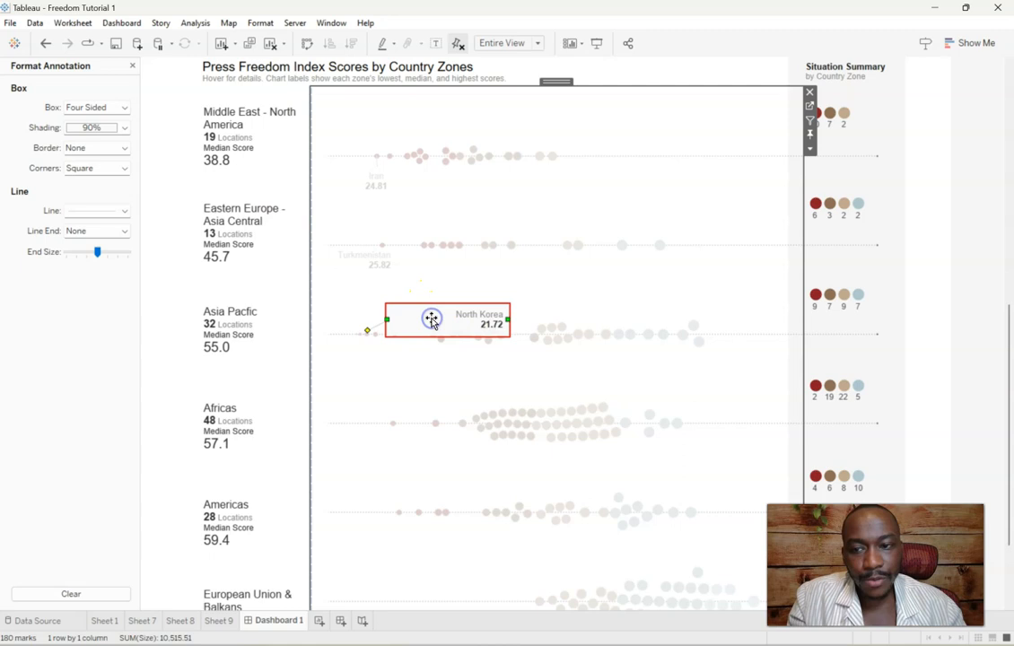
click(93, 128)
click(508, 318)
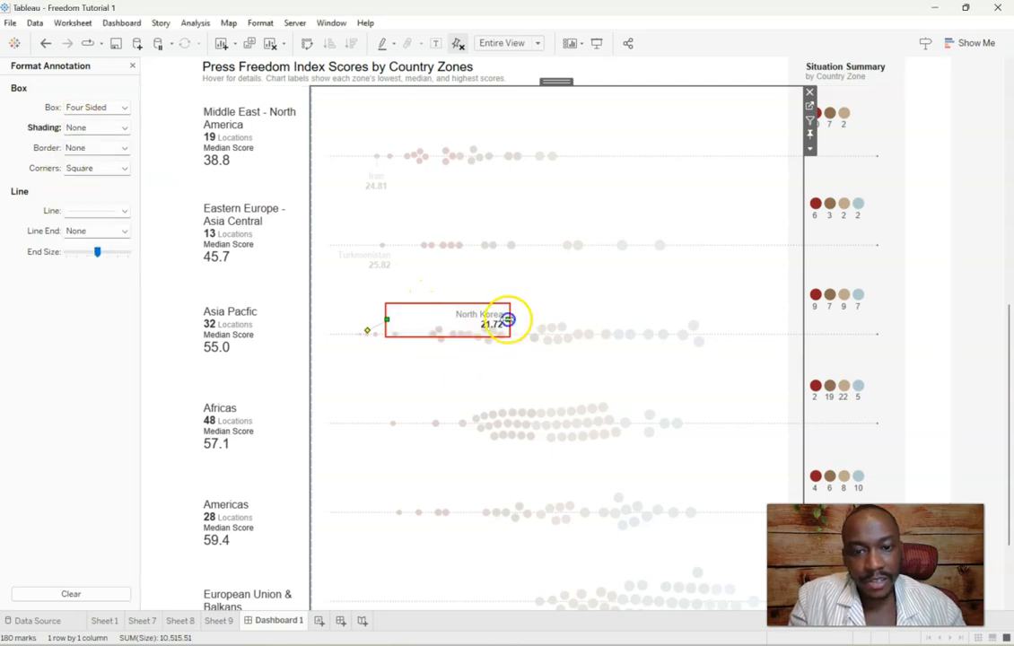
drag(433, 323, 436, 320)
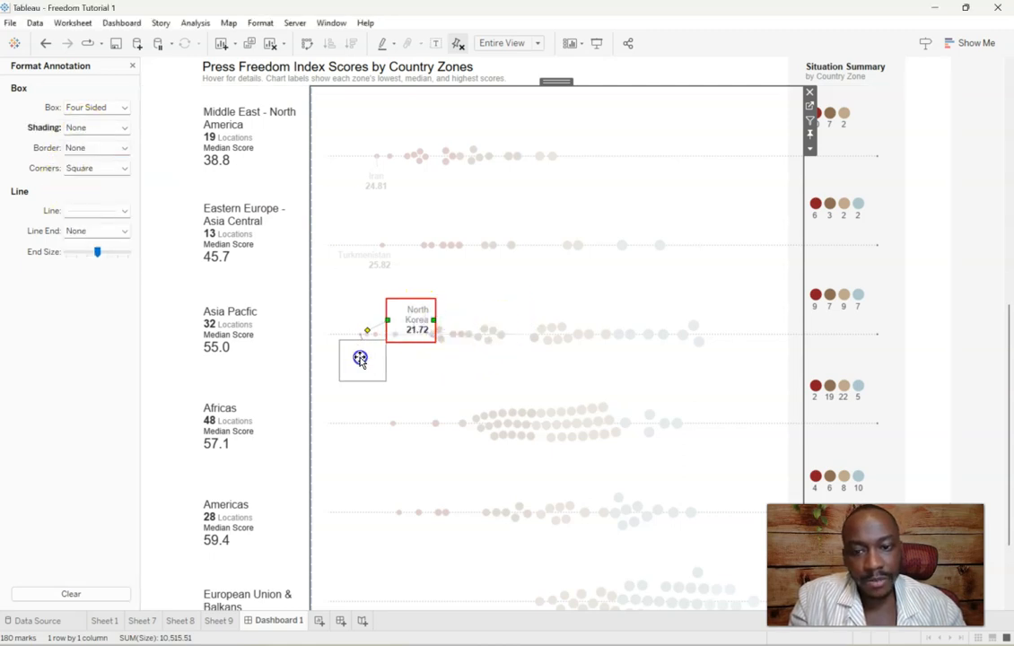
drag(372, 360, 370, 359)
Step: Annotate the lowest-scoring mark in the Africas row with the copied Country and SUM(Size) text, right-aligned
scroll(616, 324, down, 1)
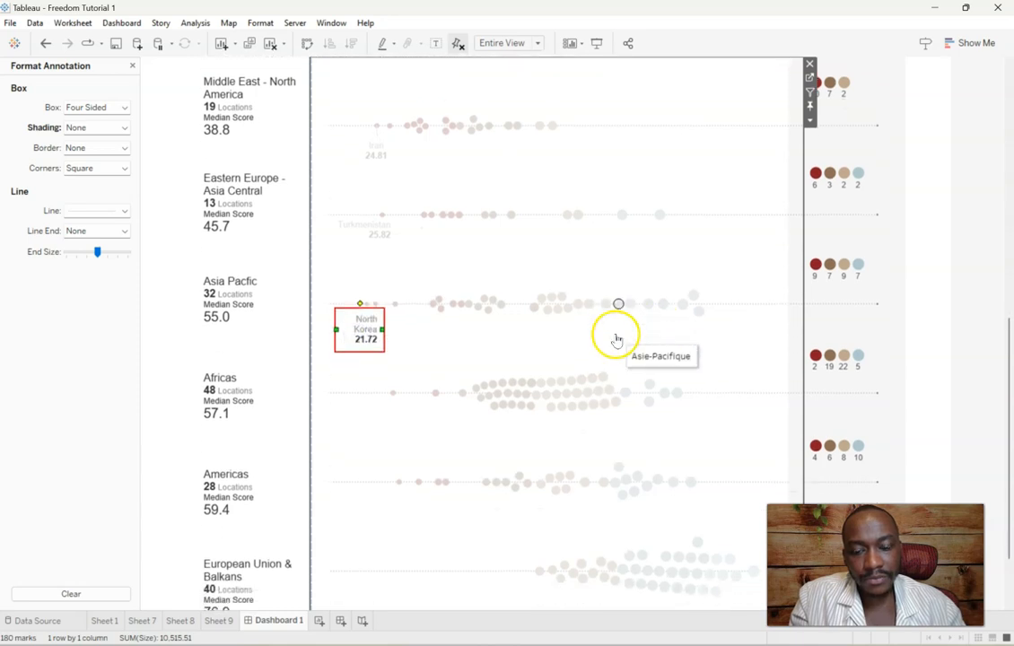
drag(1007, 351, 1006, 403)
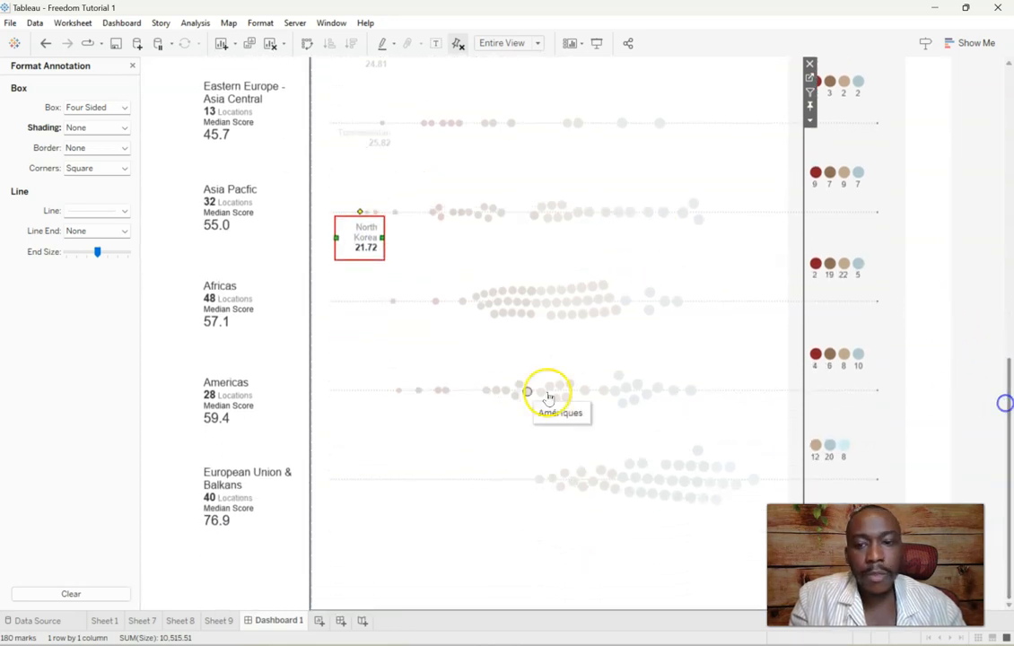
right_click(393, 300)
mouse_move(492, 429)
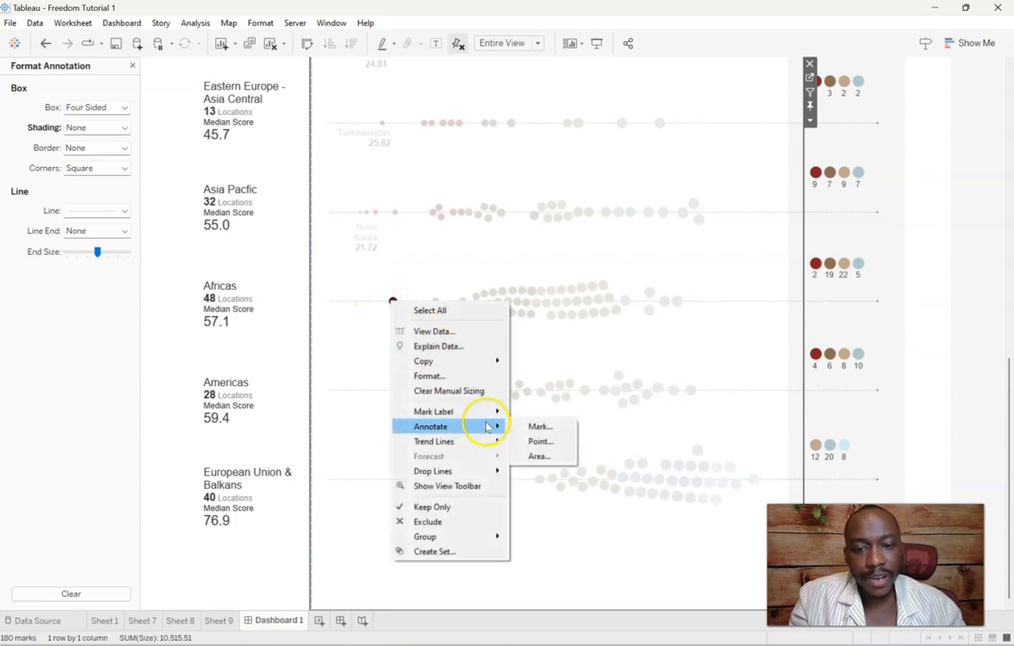
click(538, 425)
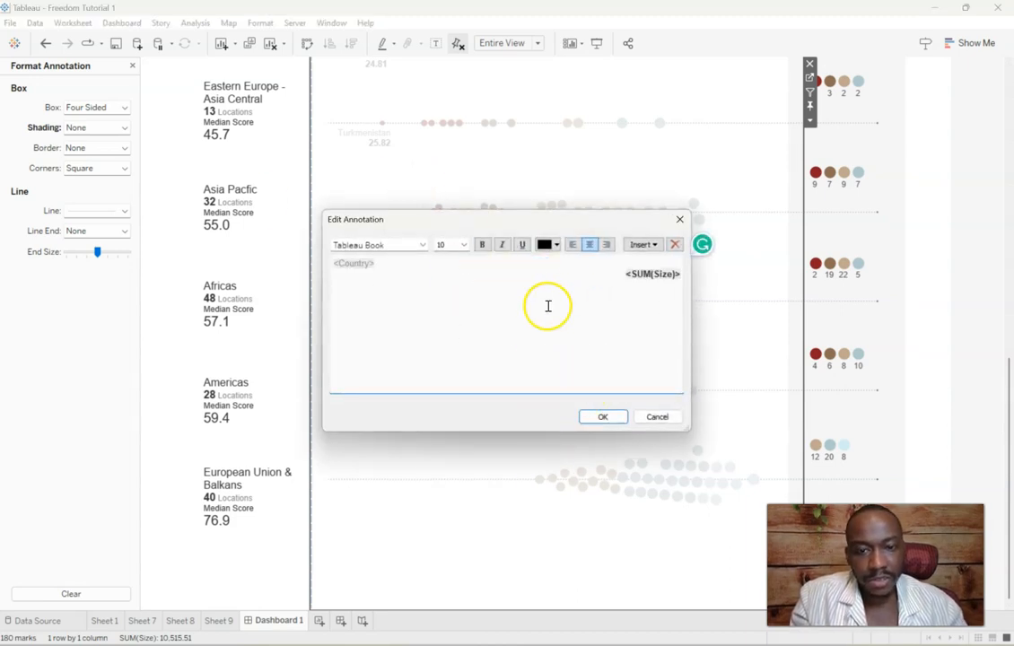
click(608, 245)
click(595, 418)
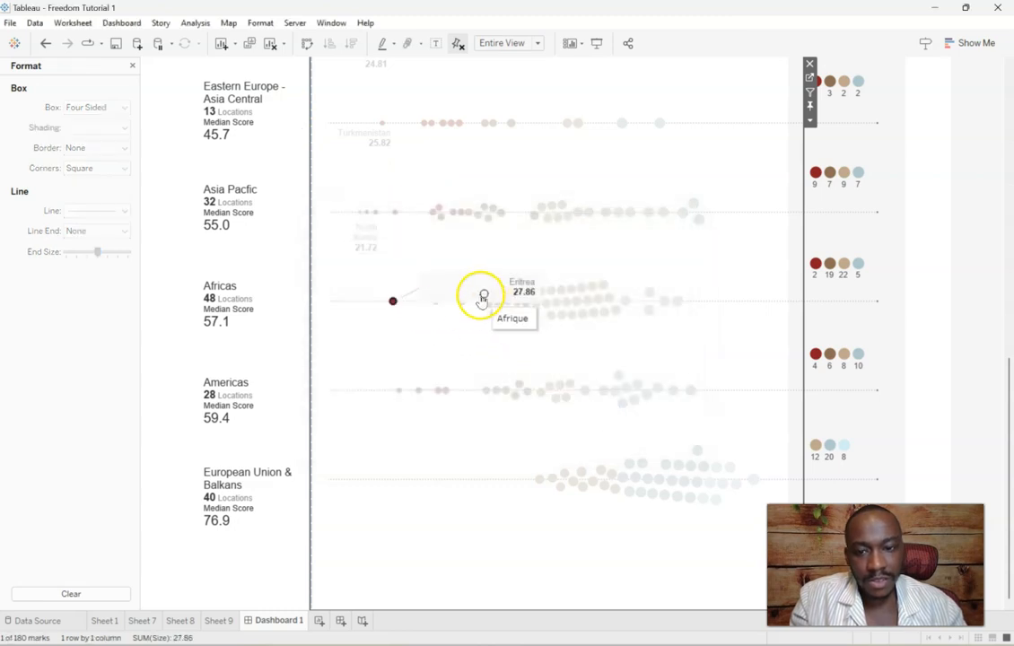
Step: Place the Eritrea annotation below its mark, set its shading to None and narrow its box
click(459, 290)
mouse_move(460, 290)
mouse_down()
mouse_move(431, 322)
mouse_move(385, 329)
mouse_up()
click(87, 127)
click(99, 144)
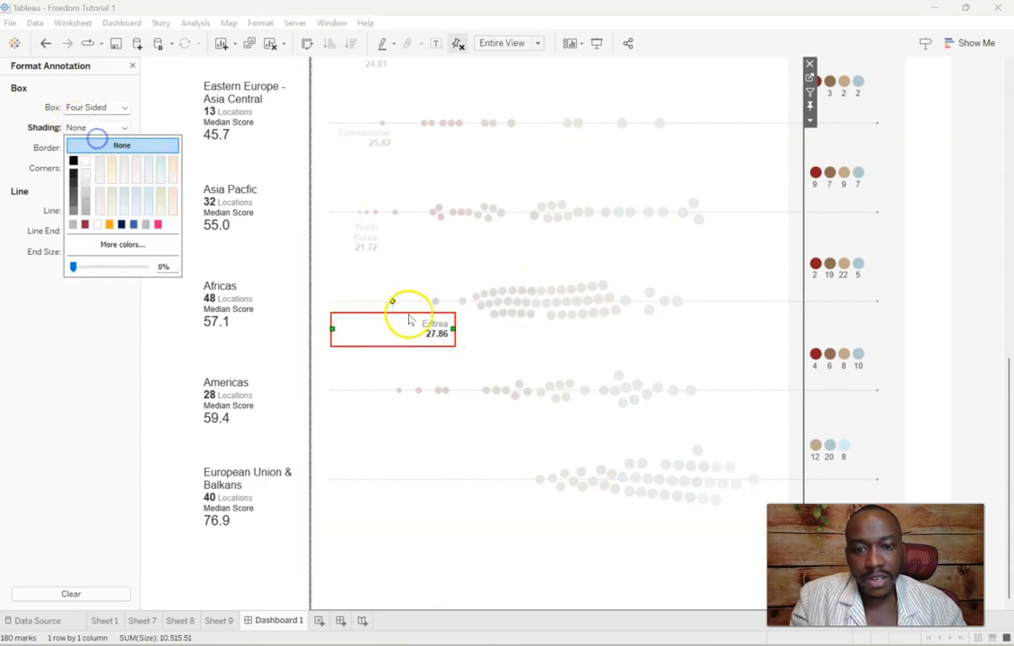
mouse_move(454, 329)
mouse_down()
mouse_move(393, 333)
mouse_move(452, 340)
mouse_up()
Step: Centre the text of the Eritrea annotation in the Africas row
double_click(407, 328)
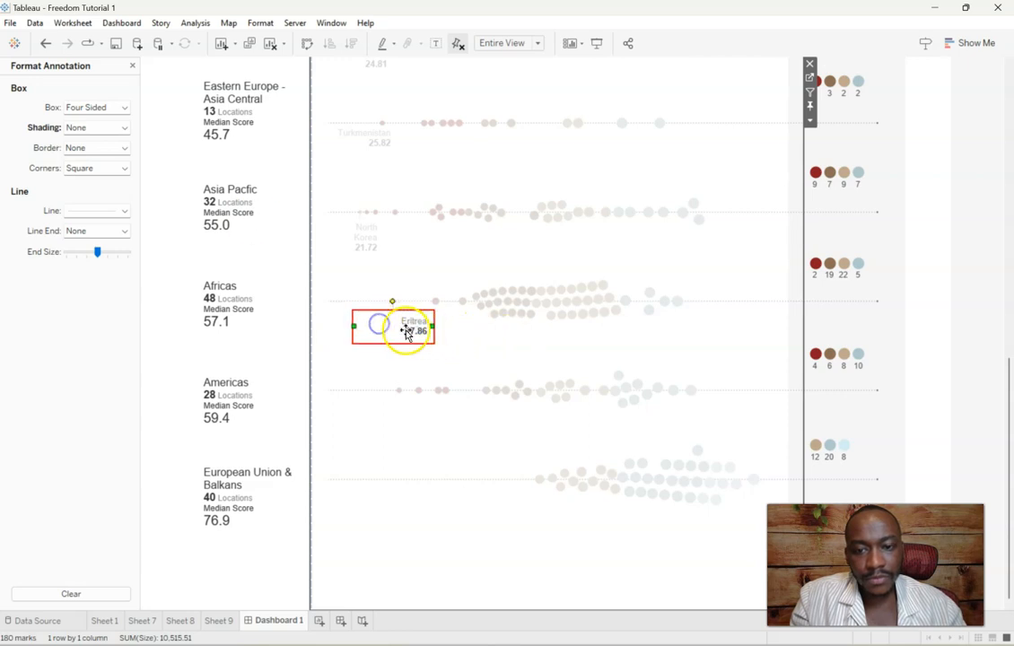
click(590, 245)
click(548, 416)
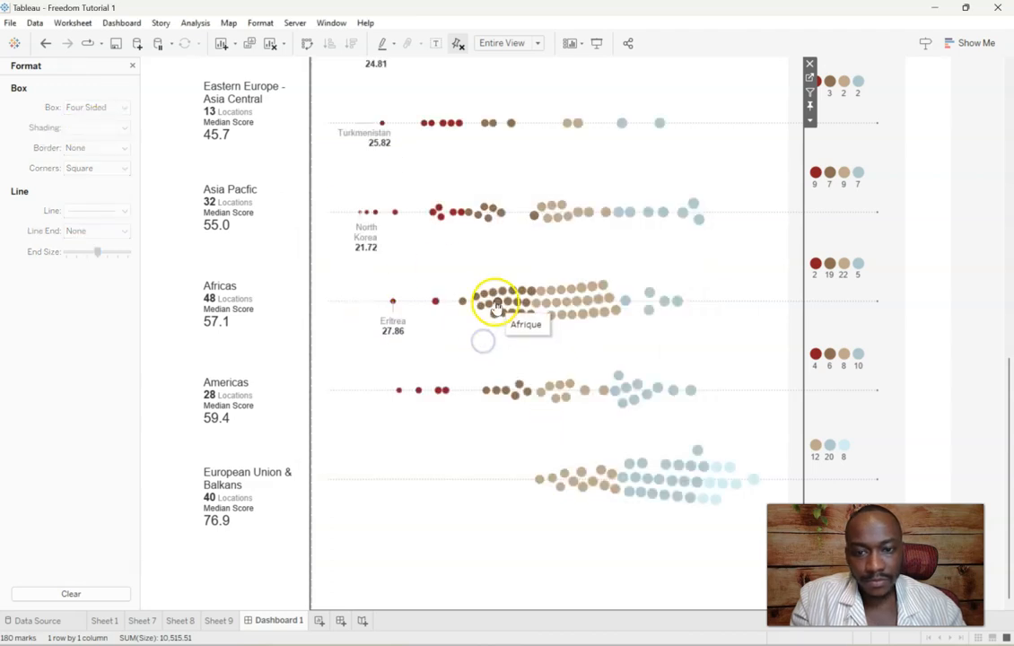
Step: Annotate the lowest-scoring mark in the Americas row with the copied Country and SUM(Size) text, right-aligned
click(401, 392)
right_click(401, 392)
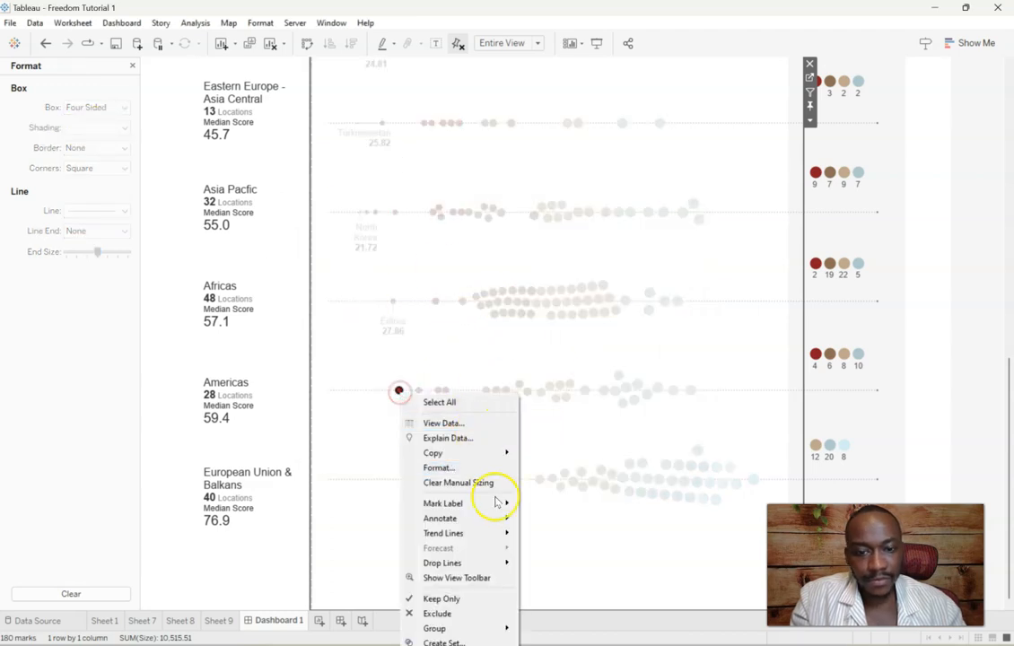
mouse_move(489, 519)
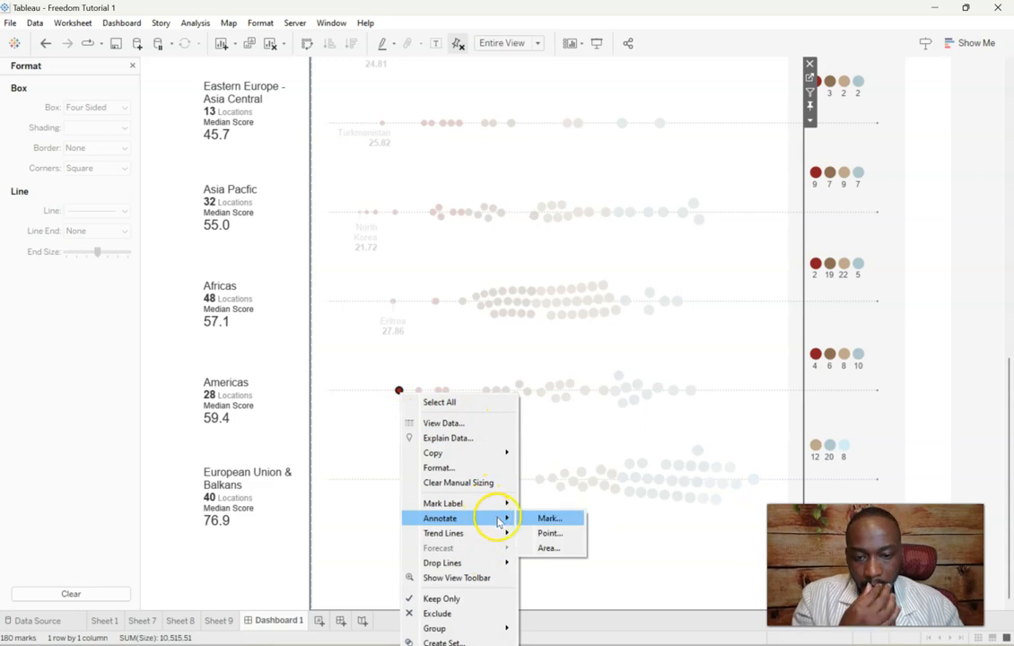
click(543, 518)
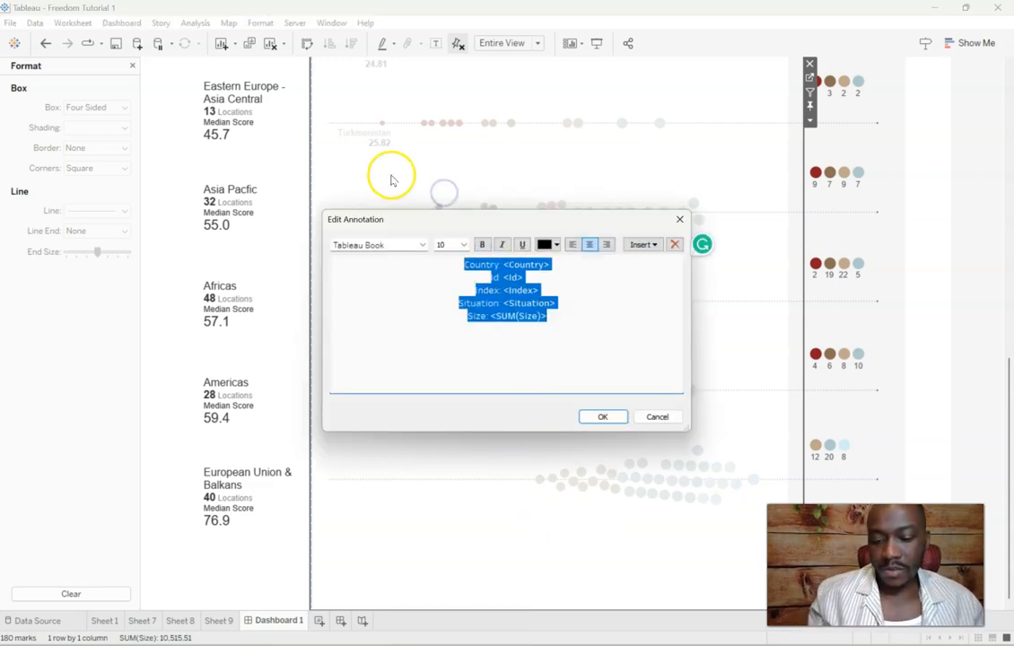
text(<Country> <SUM(Size)>)
drag(536, 326, 367, 242)
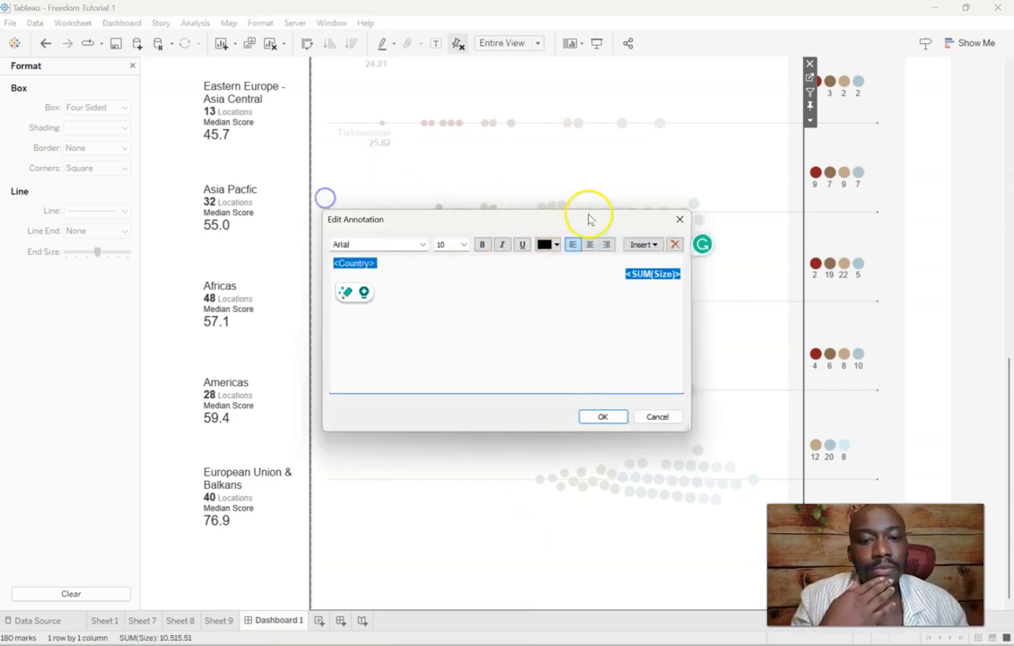
click(606, 244)
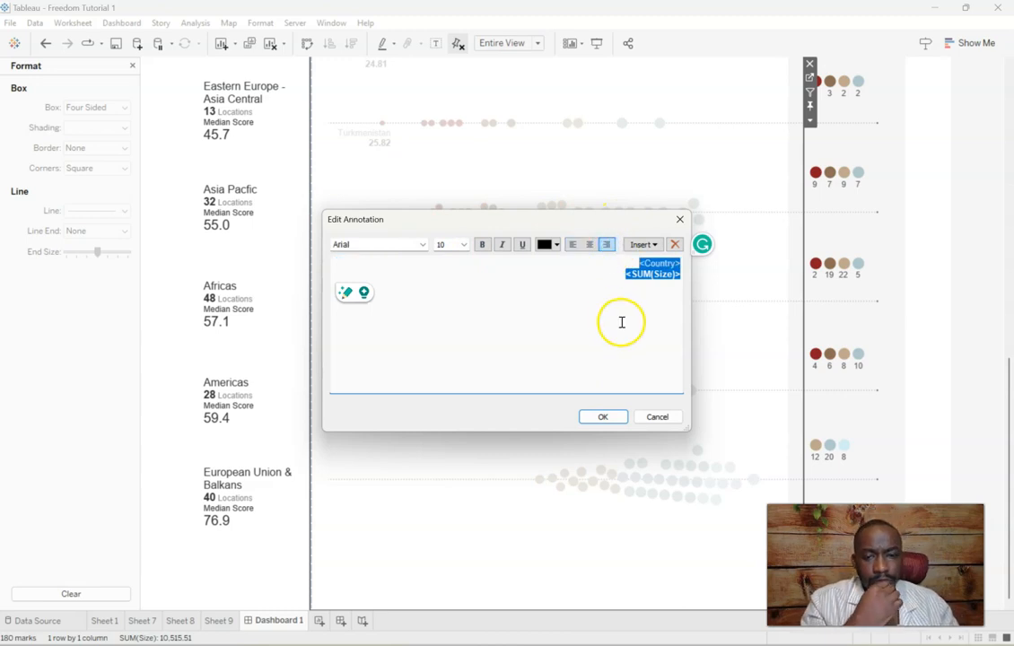
click(603, 416)
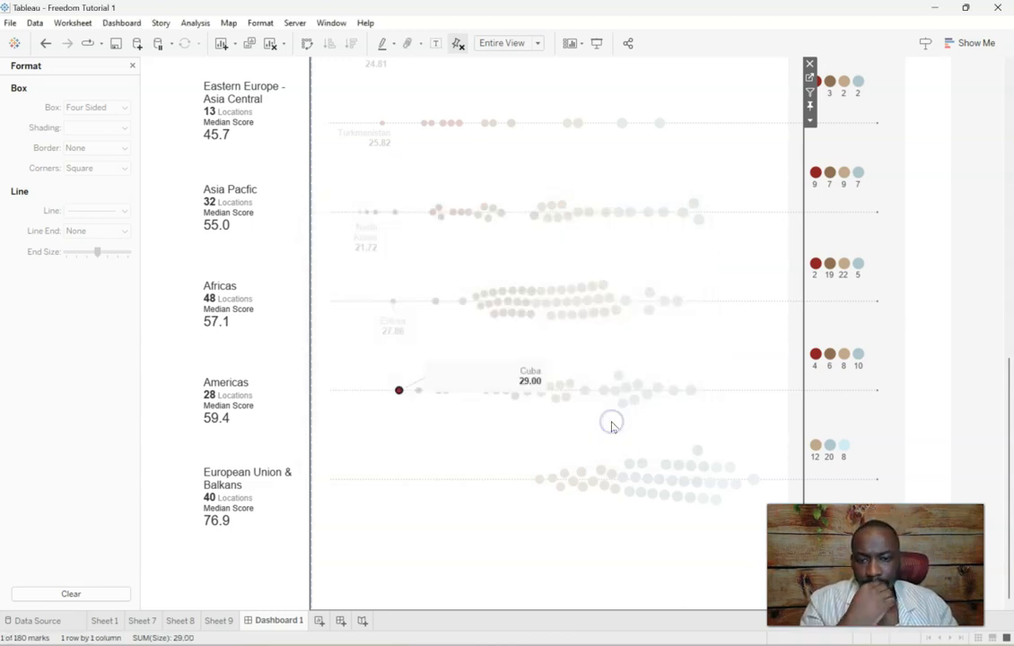
Step: Place the Cuba annotation below its mark, set its shading to None and narrow its box
click(481, 377)
drag(481, 377, 396, 413)
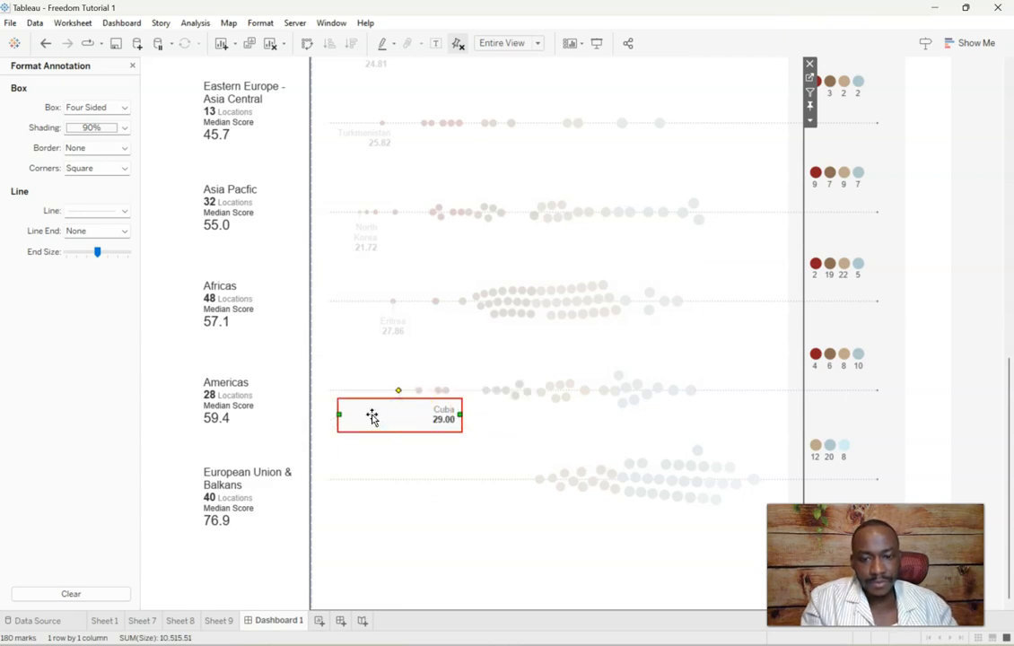
click(99, 127)
click(106, 144)
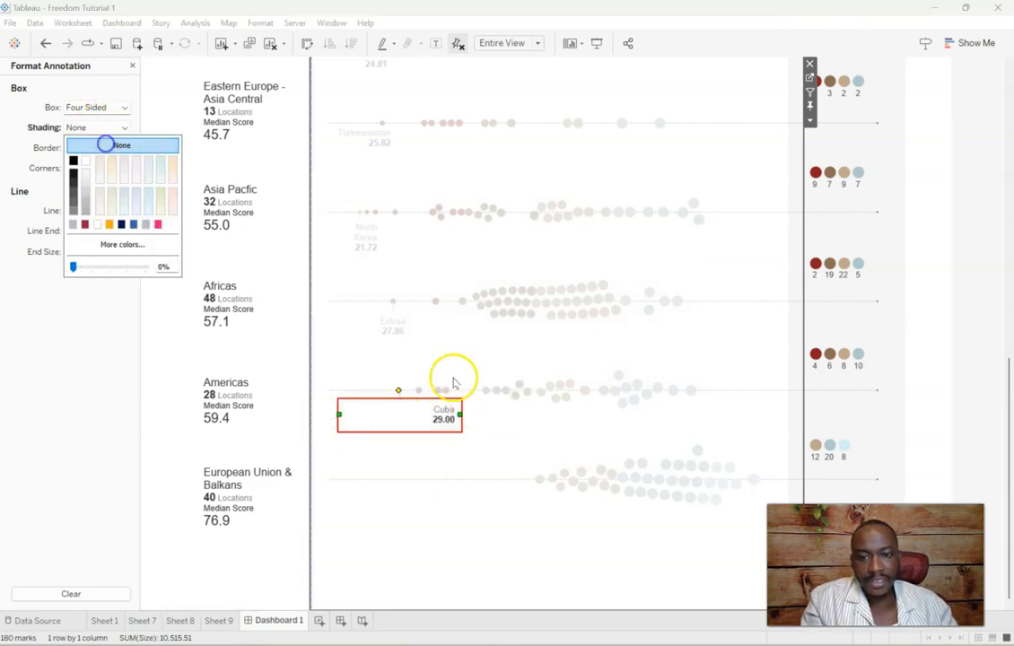
drag(460, 415, 393, 415)
click(482, 423)
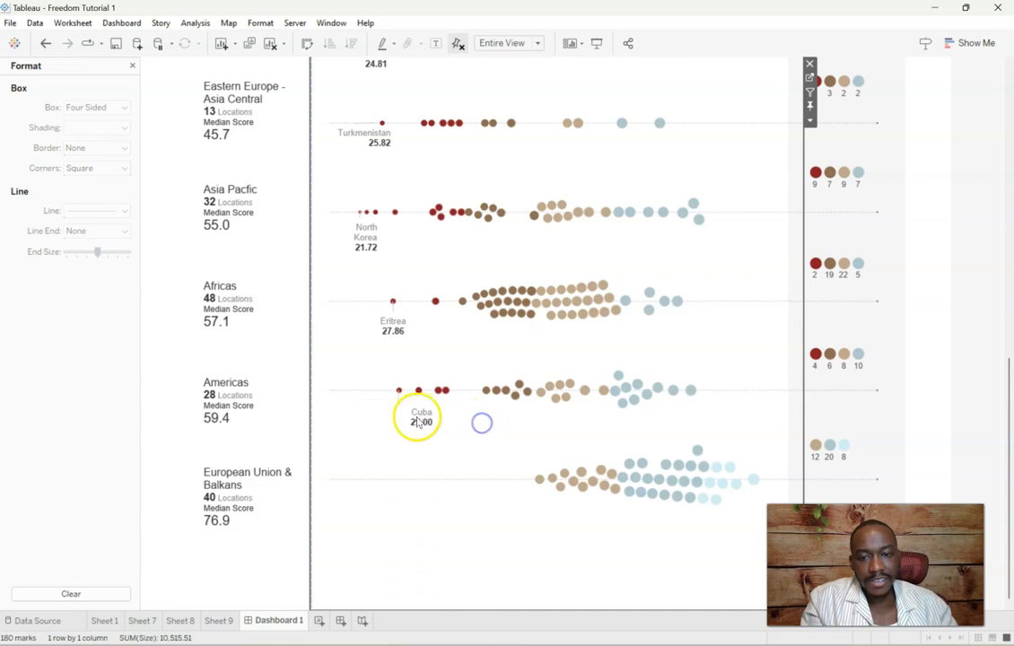
Step: Copy the Country and SUM(Size) text of the Cuba annotation and centre it in the box
double_click(408, 424)
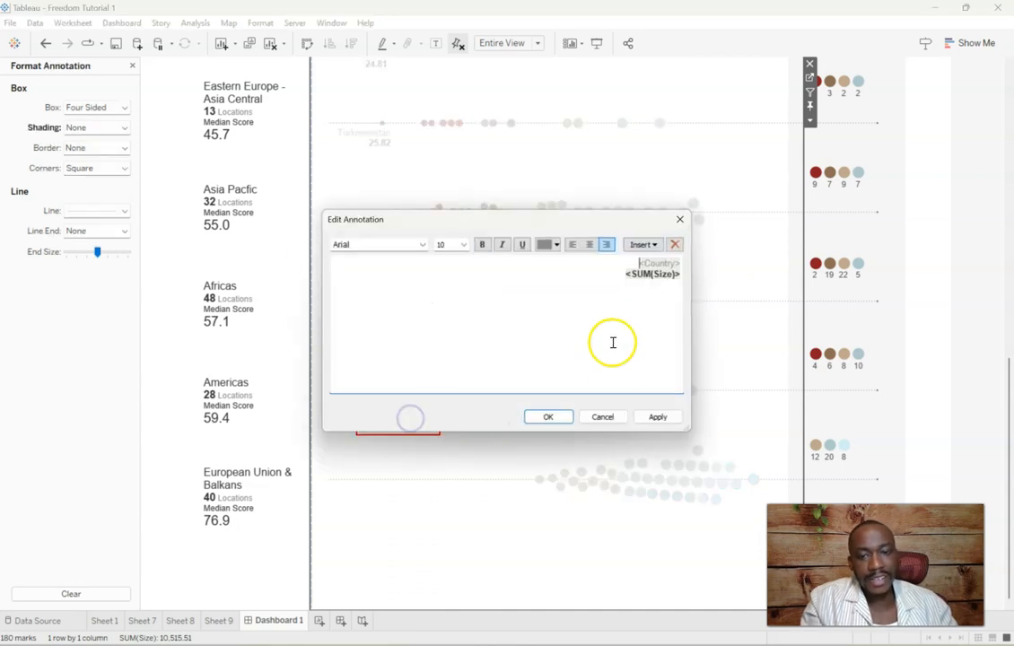
drag(611, 342, 634, 265)
key(ctrl+c)
click(590, 248)
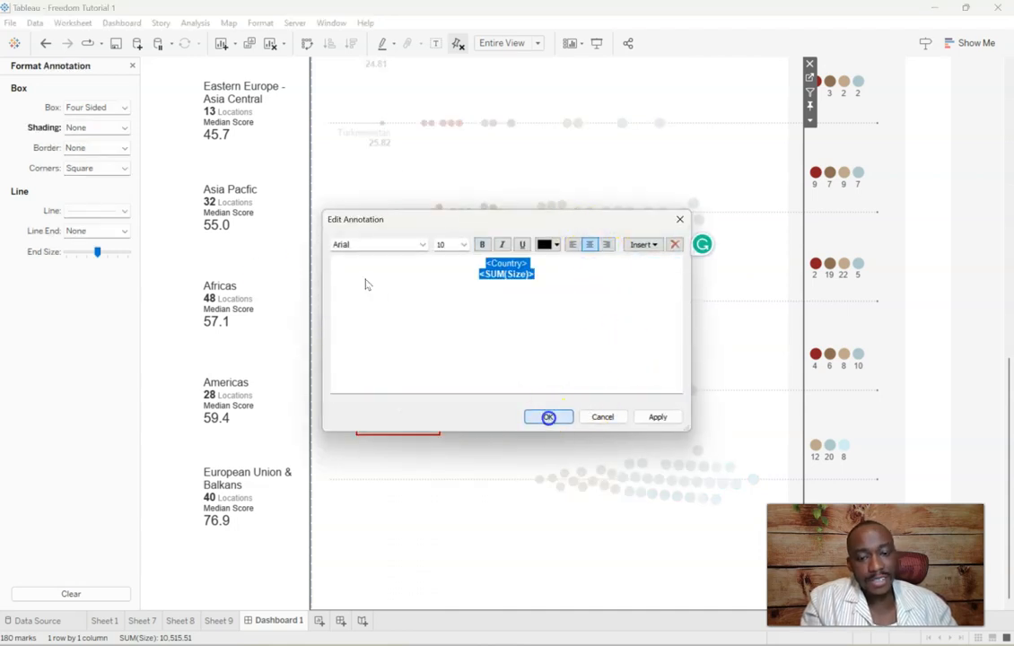
Step: Apply the centred text to the Cuba annotation in the Americas row
click(547, 417)
click(466, 425)
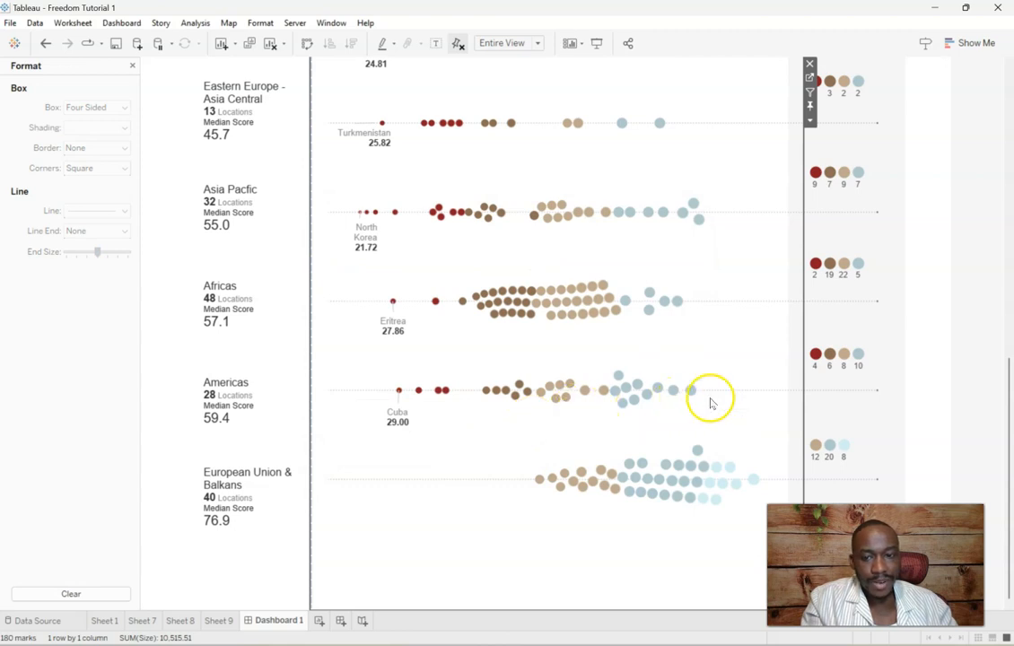
click(1007, 416)
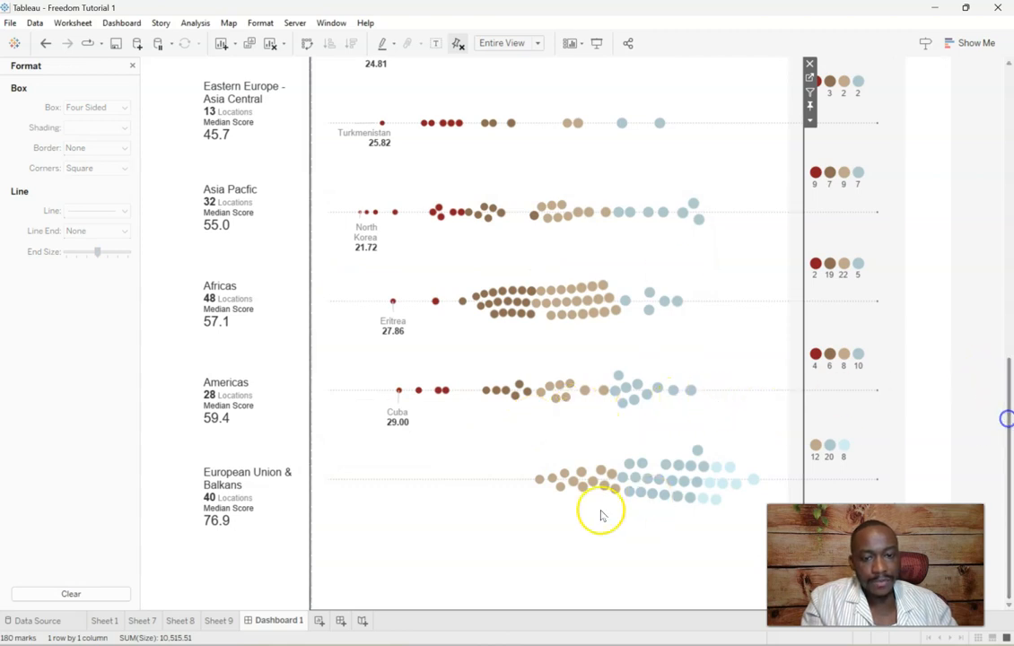
Step: Annotate the lowest-scoring mark in the European Union & Balkans row with the copied Country and SUM(Size) text
right_click(541, 482)
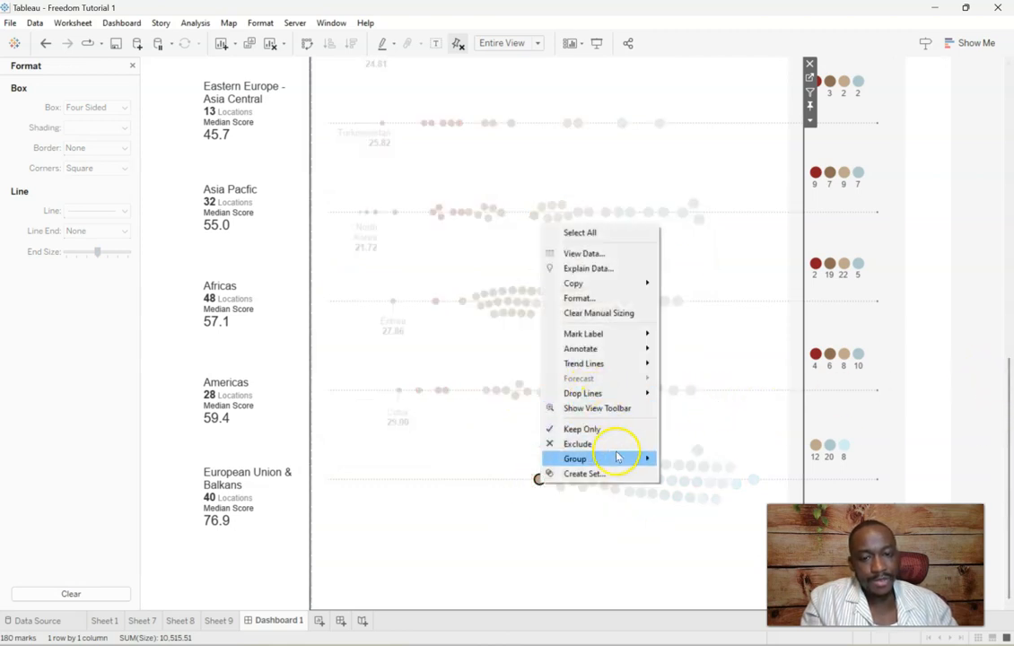
mouse_move(609, 352)
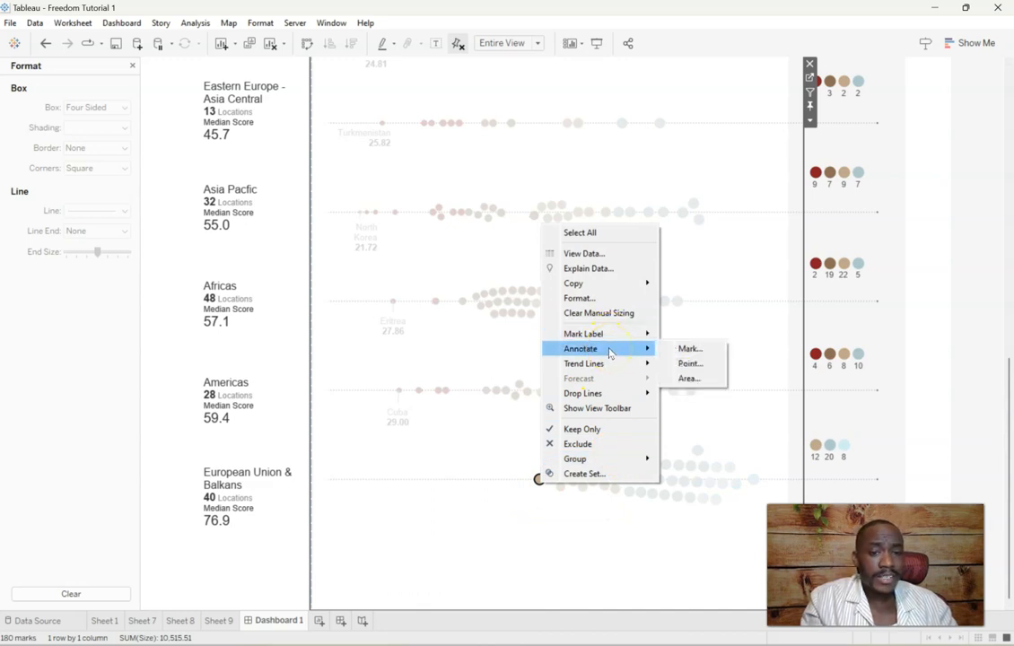
click(684, 348)
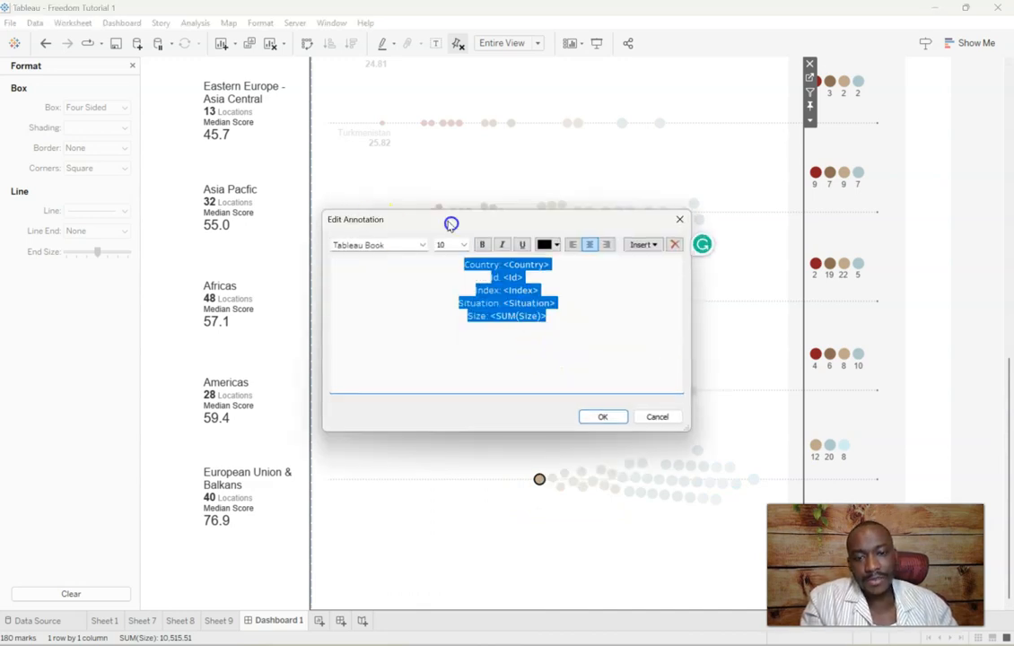
key(ctrl+v)
drag(612, 327, 333, 172)
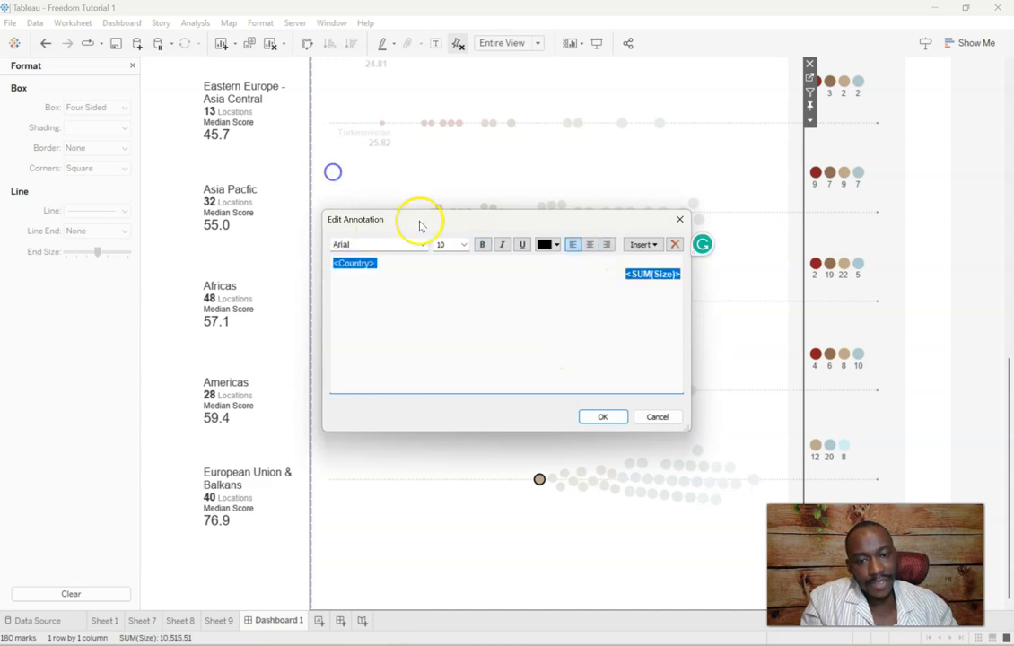
click(589, 244)
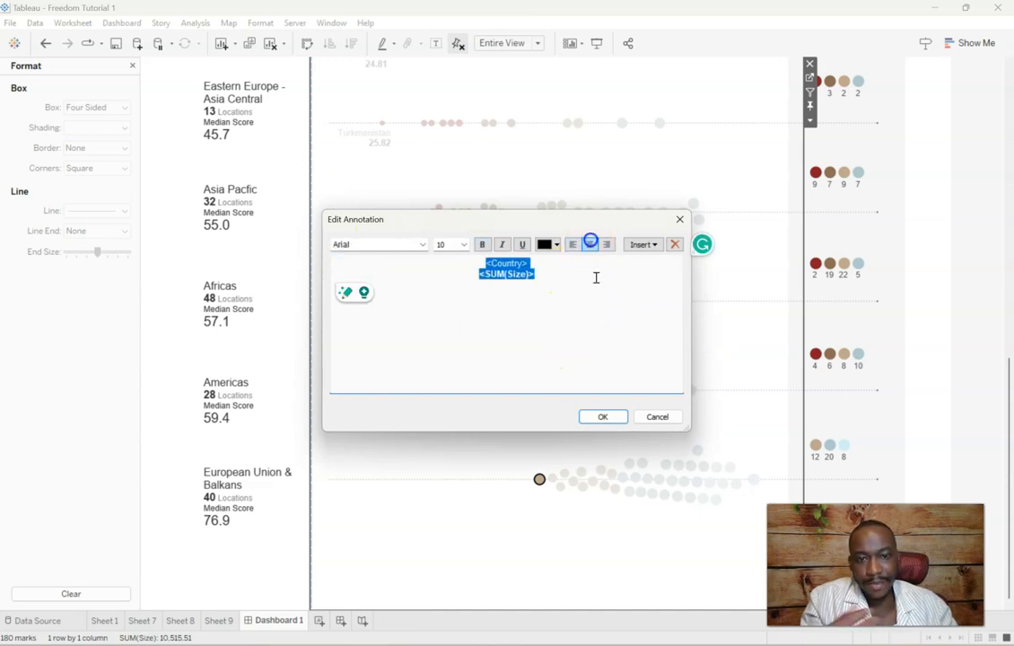
click(601, 418)
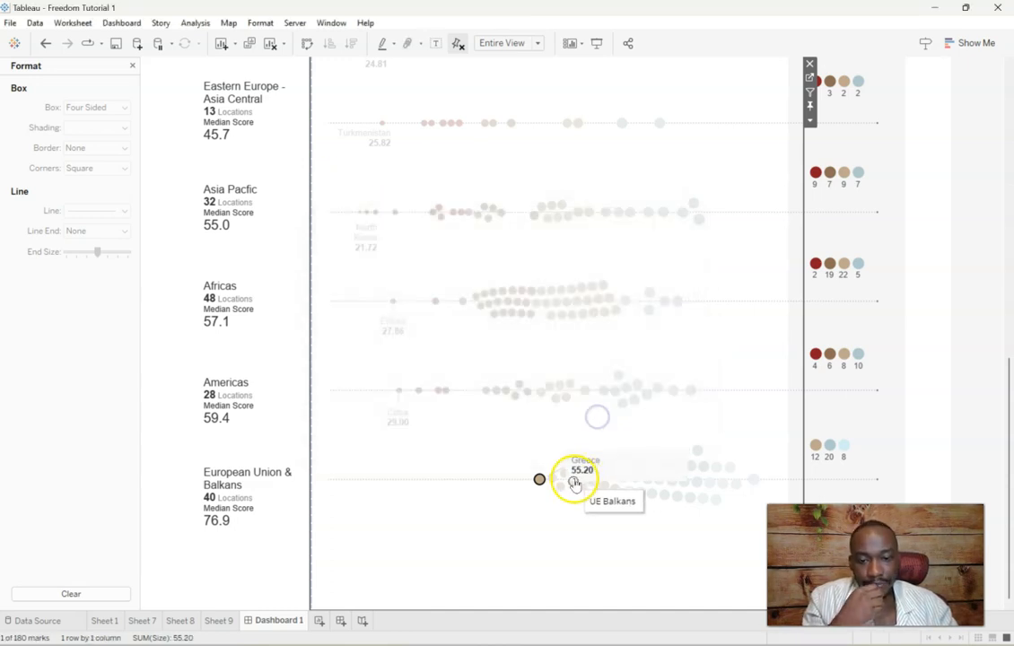
Step: Set the Greece annotation's shading to None, narrow its box and place it just left of its mark
click(638, 468)
click(110, 128)
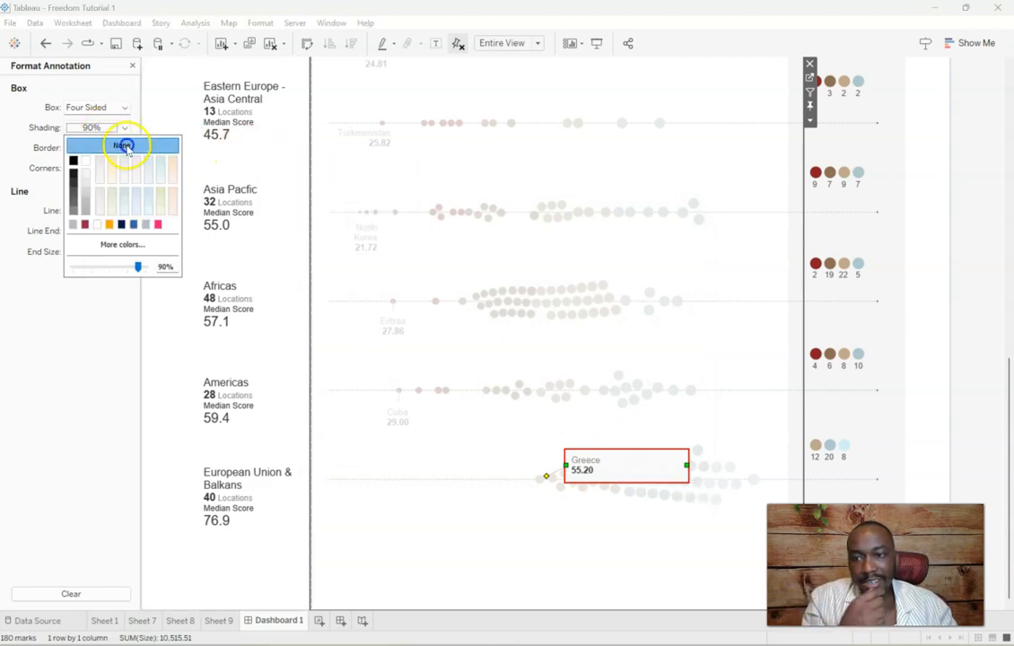
click(124, 146)
click(657, 468)
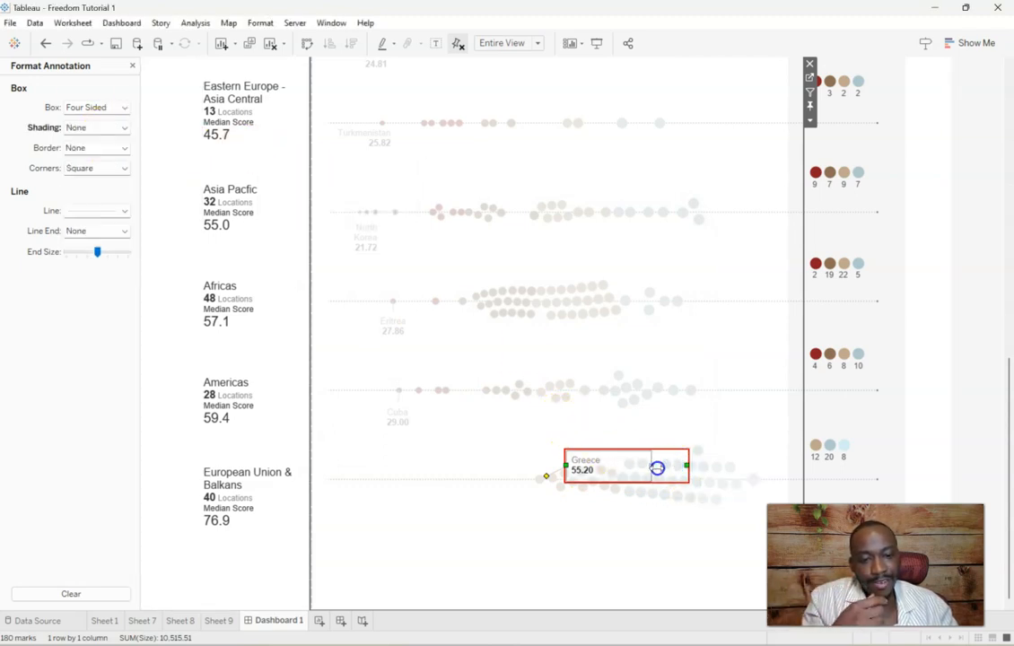
drag(617, 467, 498, 480)
click(481, 511)
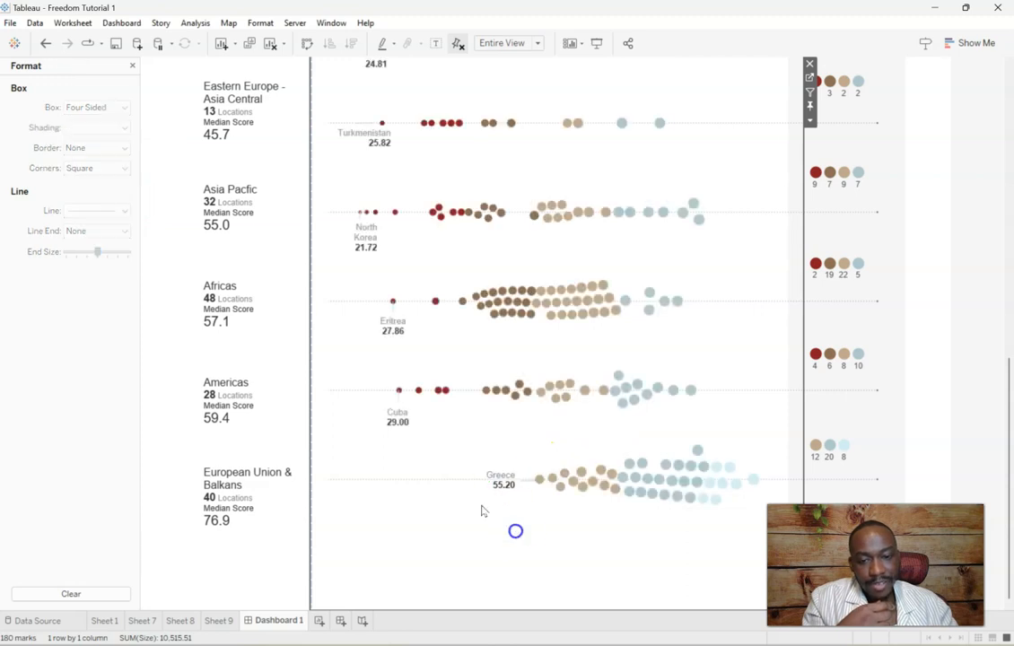
Step: Move the Cuba annotation to the left of its mark, level with the Americas row line
click(399, 419)
drag(396, 419, 345, 391)
click(476, 442)
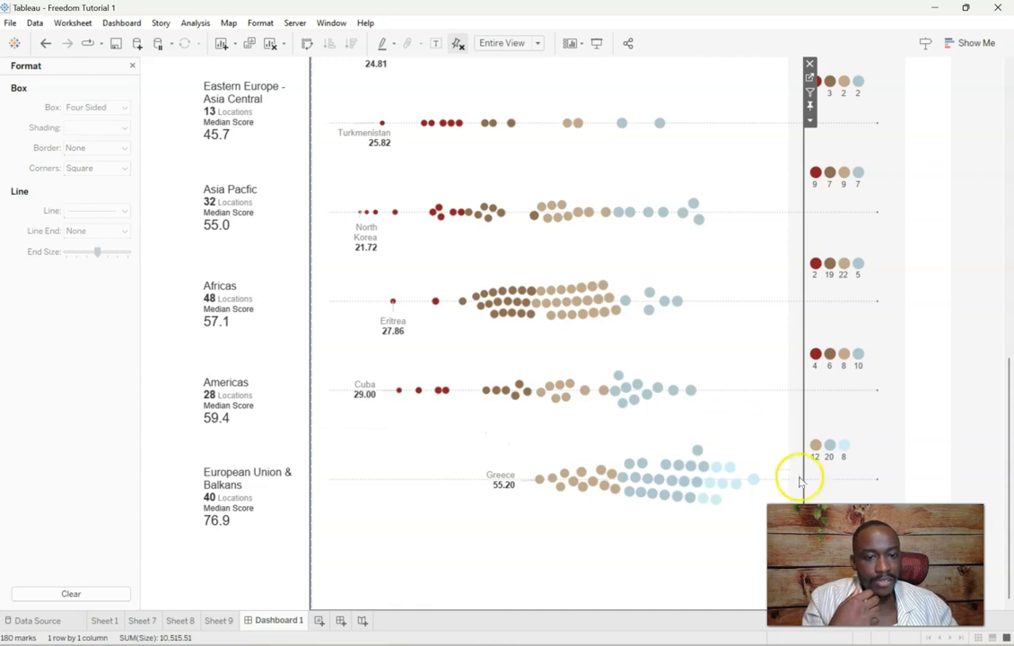
Step: Annotate the highest-scoring mark in the European Union & Balkans row with the Country and SUM(Size) text, left-aligned
right_click(755, 482)
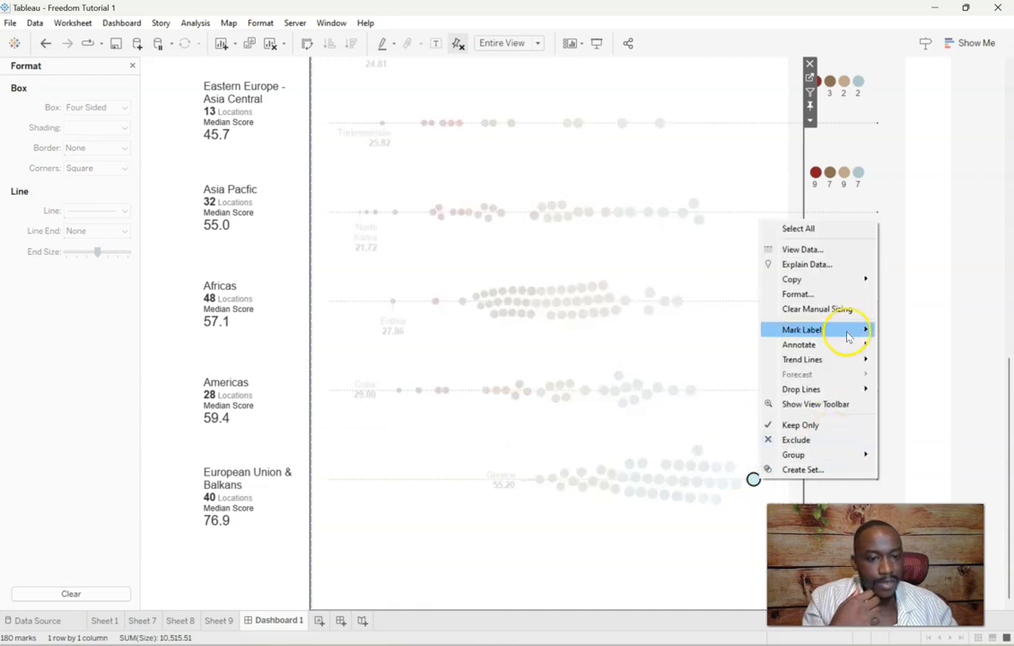
click(907, 358)
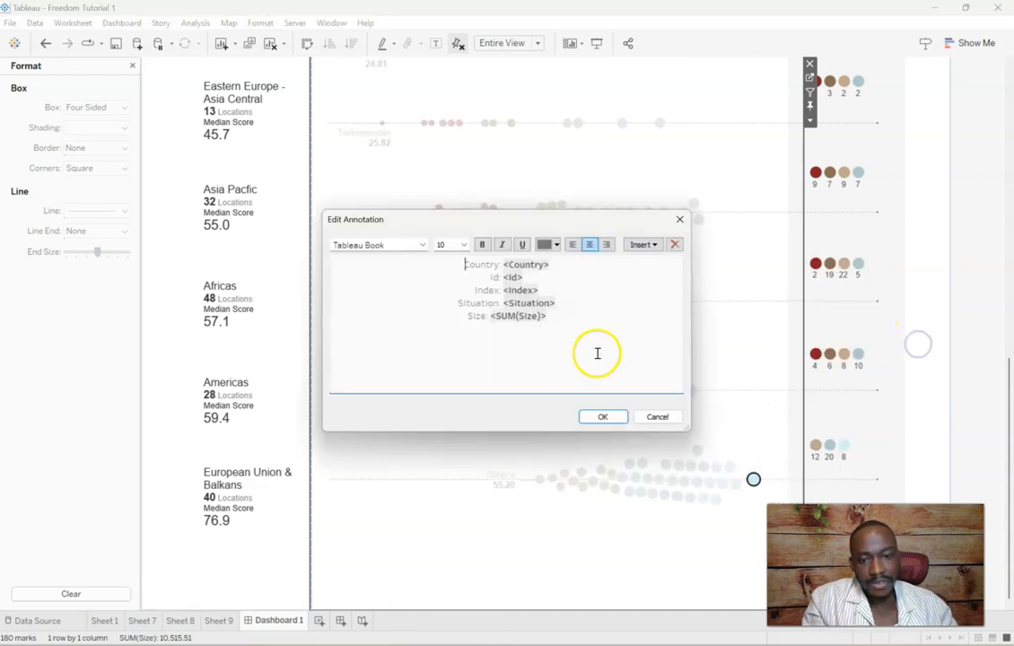
text(<Country> <SUM(Size)>)
key(ctrl+a)
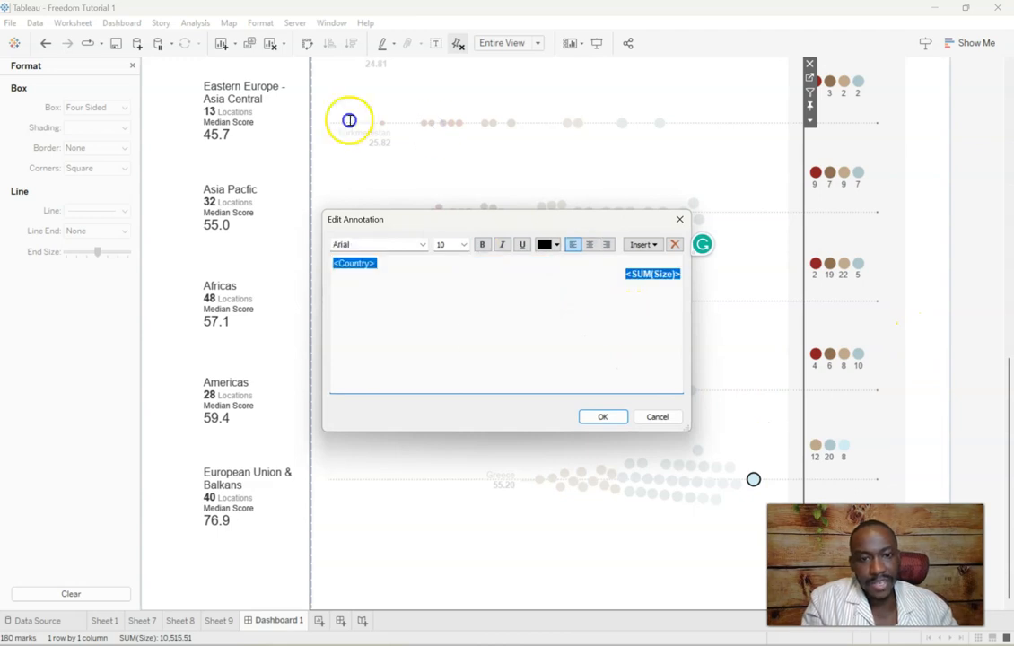
click(578, 246)
click(604, 418)
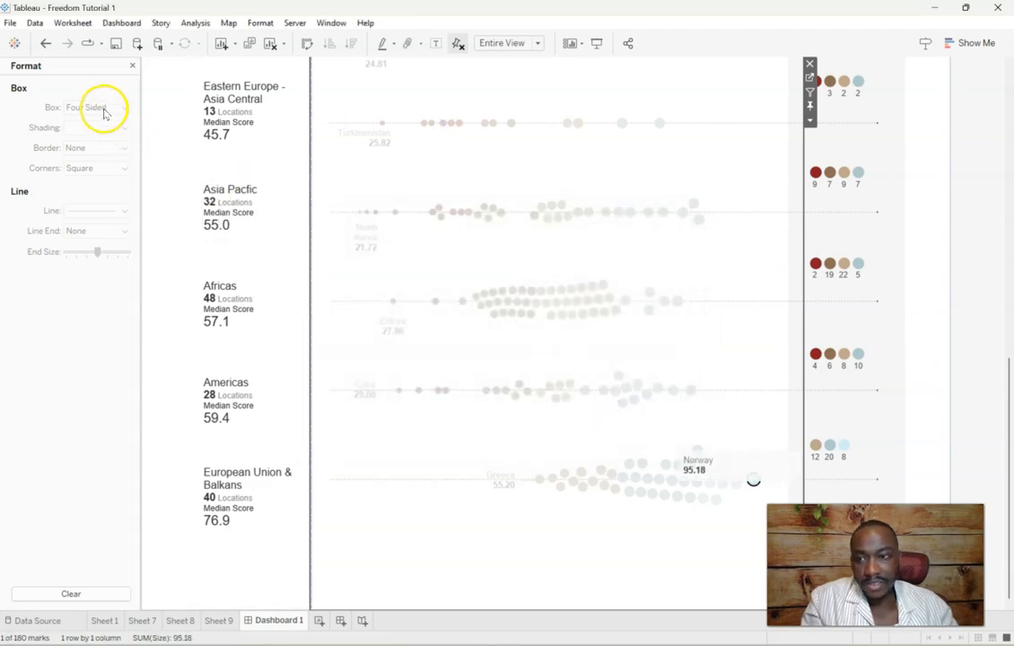
Step: Set the Norway annotation's shading to None, narrow its box and place it below its mark
click(746, 467)
click(89, 127)
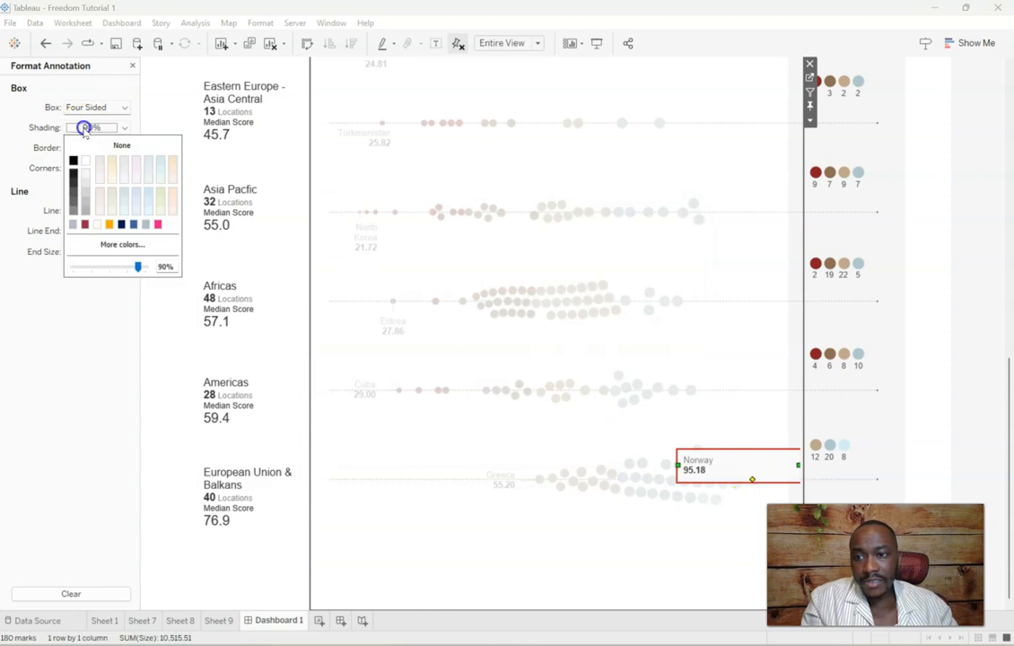
drag(802, 471, 756, 470)
key(ctrl+z)
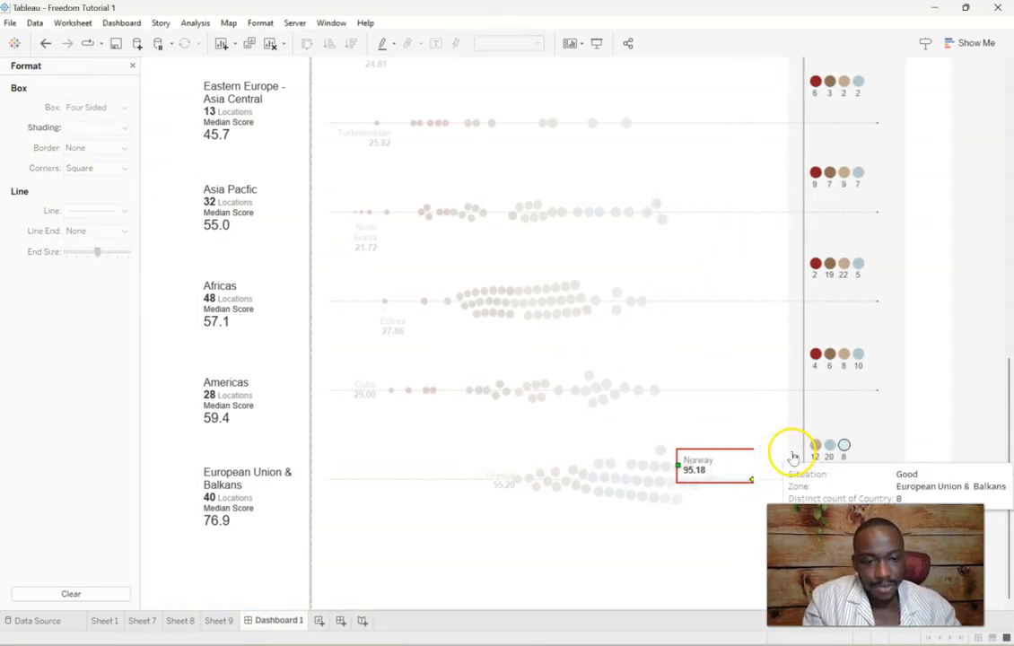
click(765, 464)
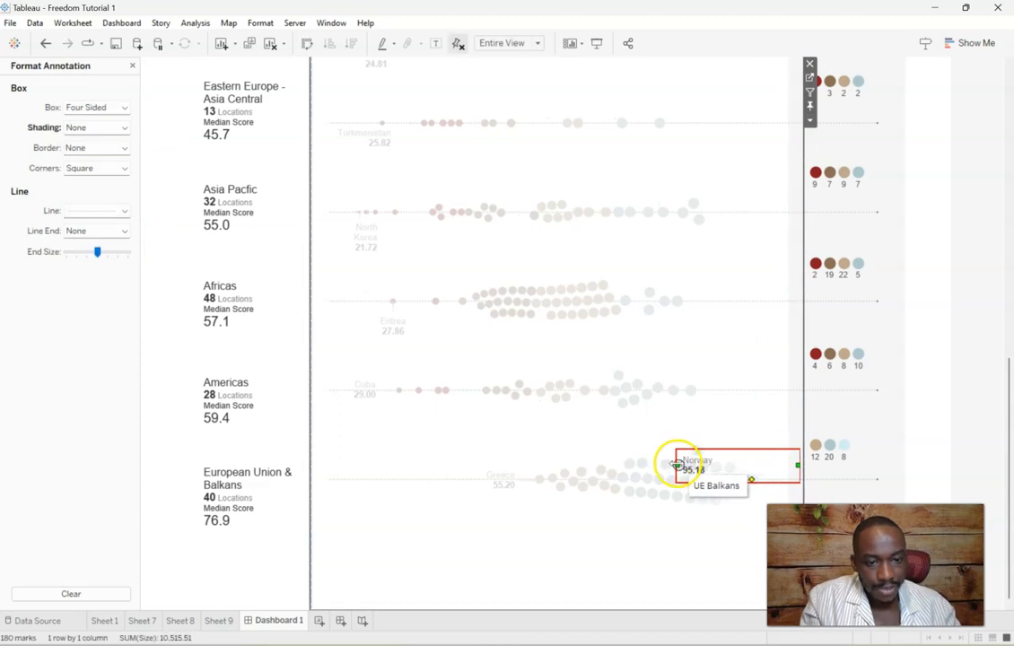
drag(737, 474, 767, 480)
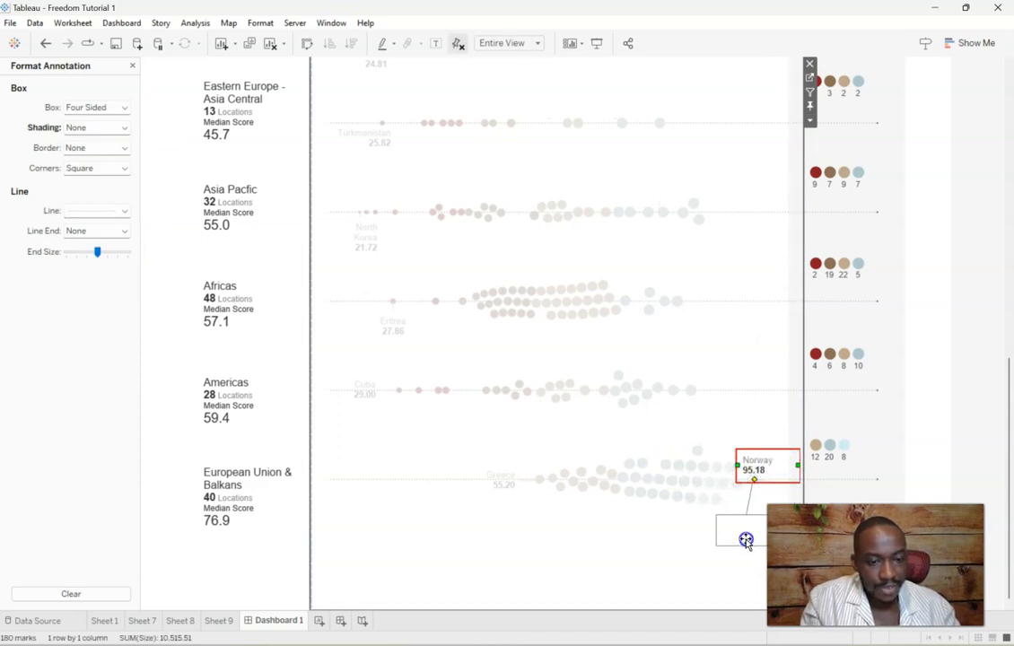
Step: Annotate the highest-scoring mark in the Americas row with the copied Country and SUM(Size) text, left-aligned
right_click(690, 390)
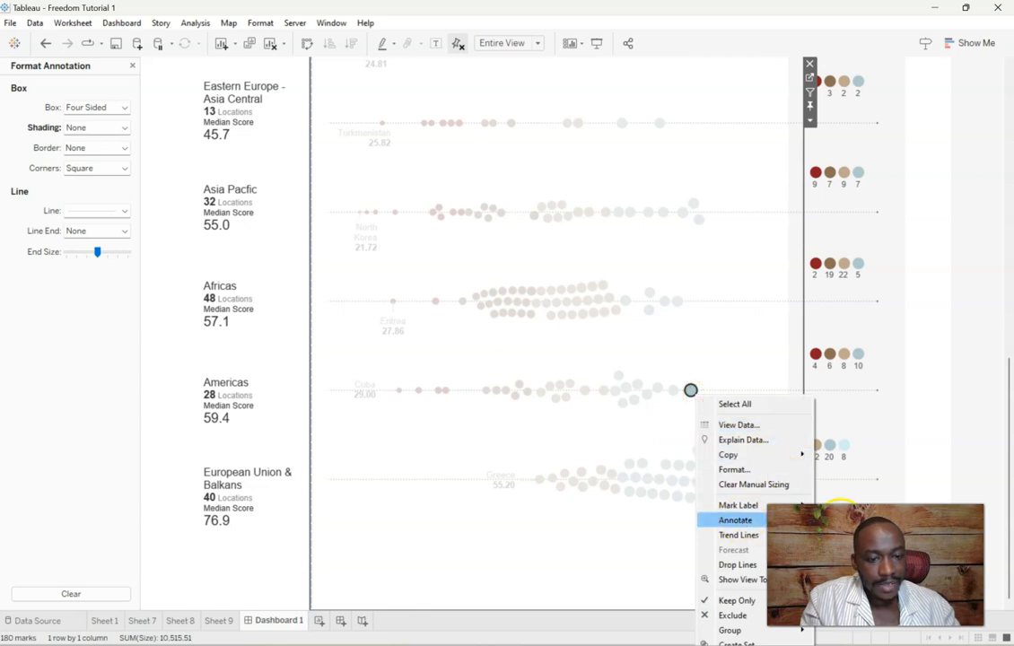
click(777, 464)
key(ctrl+a)
key(BackSpace)
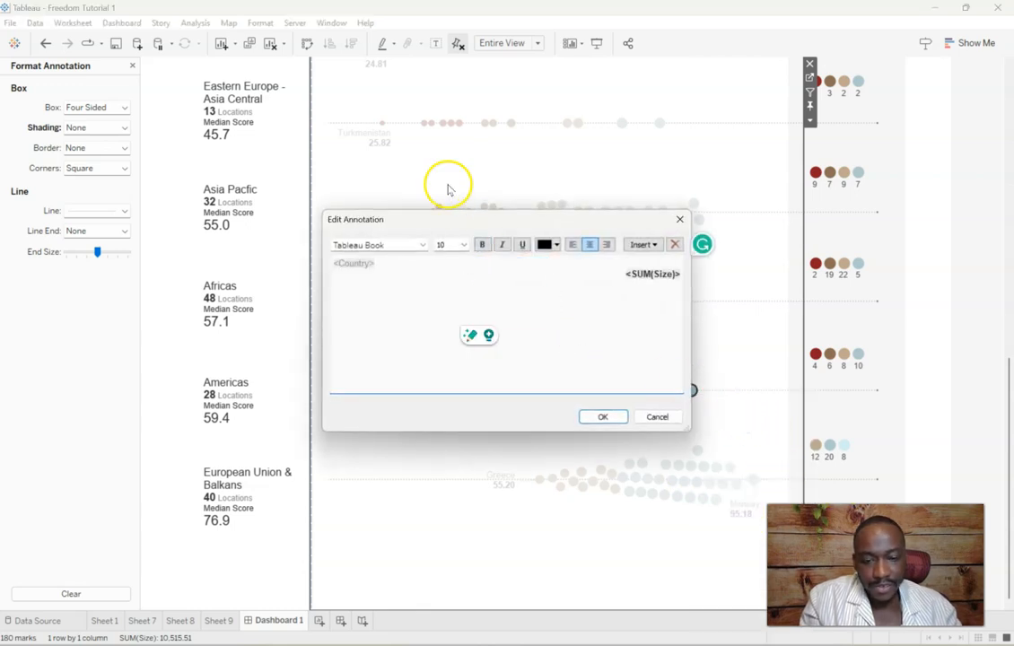
key(ctrl+a)
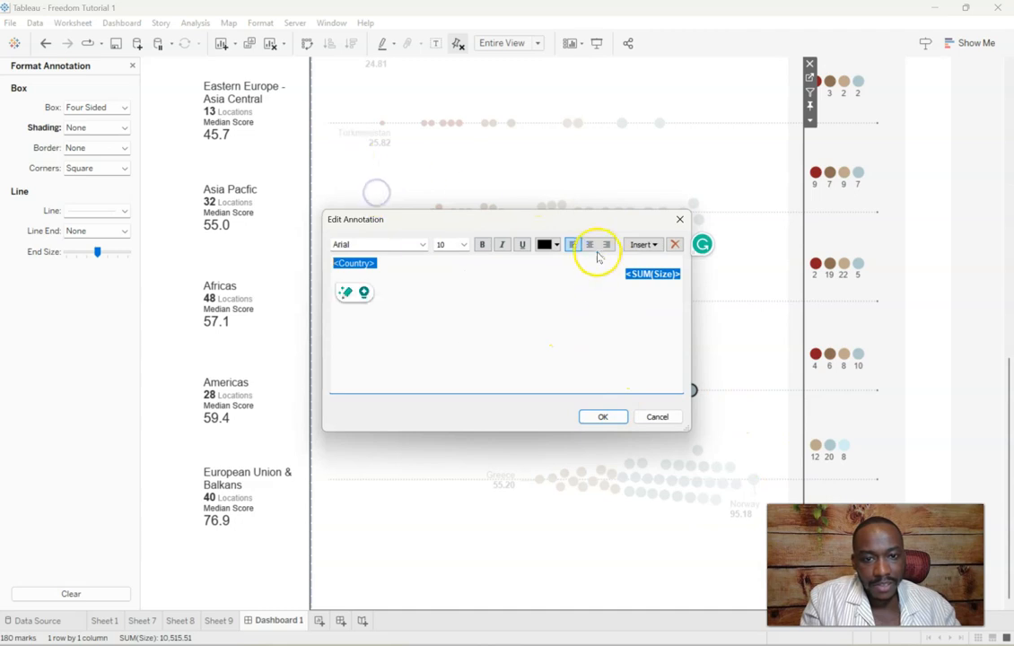
click(573, 244)
click(603, 417)
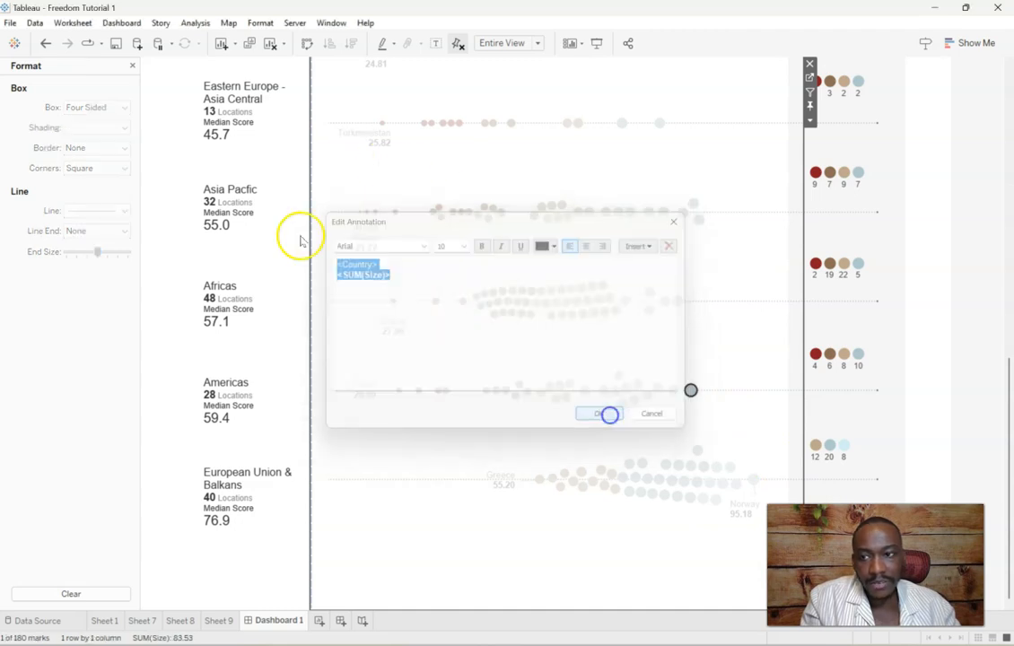
Step: Set the Canada annotation's shading to None, narrow its box and place it just right of its mark
click(692, 371)
click(104, 127)
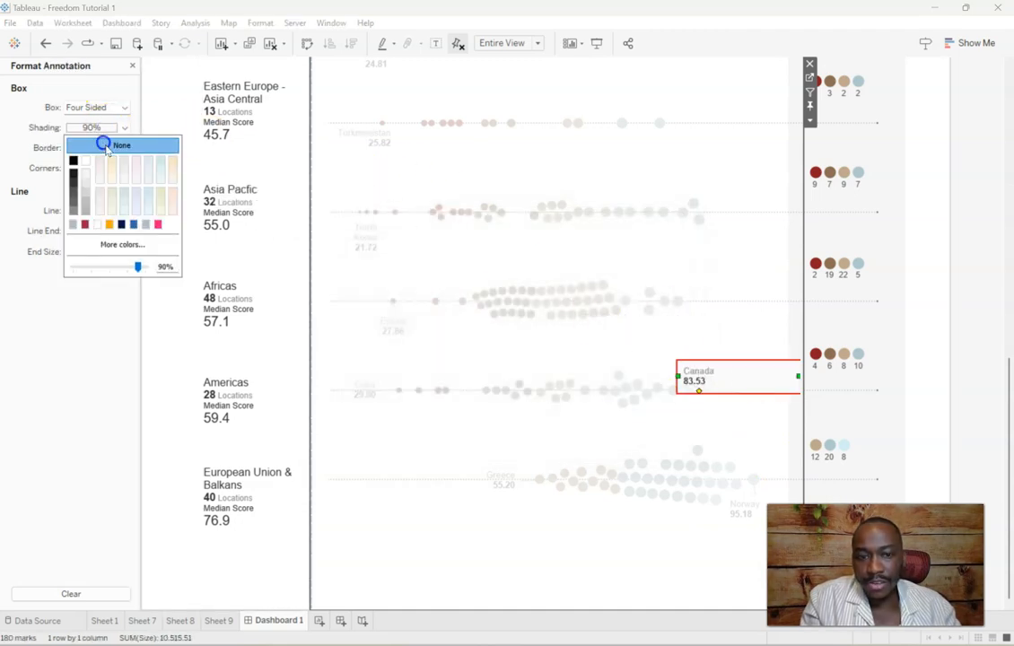
click(105, 146)
drag(680, 377, 770, 384)
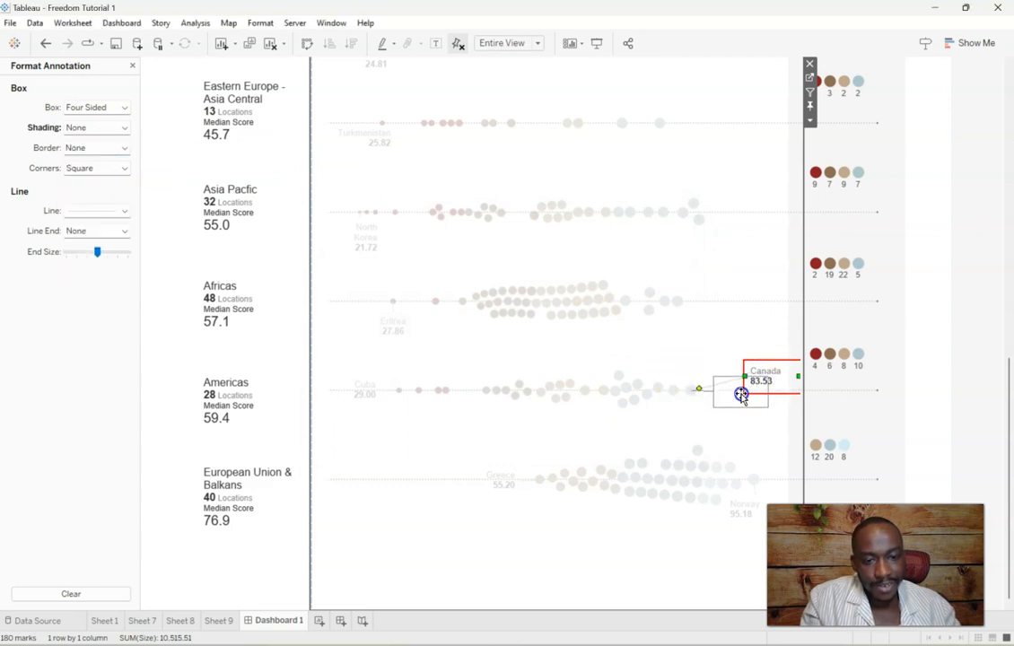
Step: Annotate the highest-scoring mark in the Africas row with the copied Country and SUM(Size) text, left-aligned
right_click(676, 300)
mouse_move(745, 427)
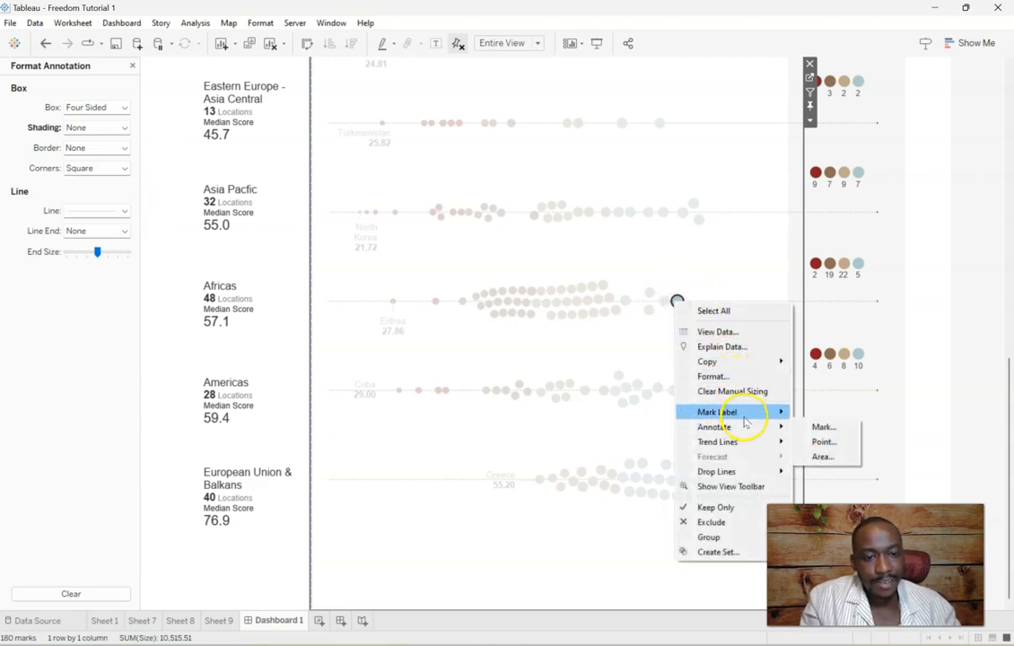
click(821, 427)
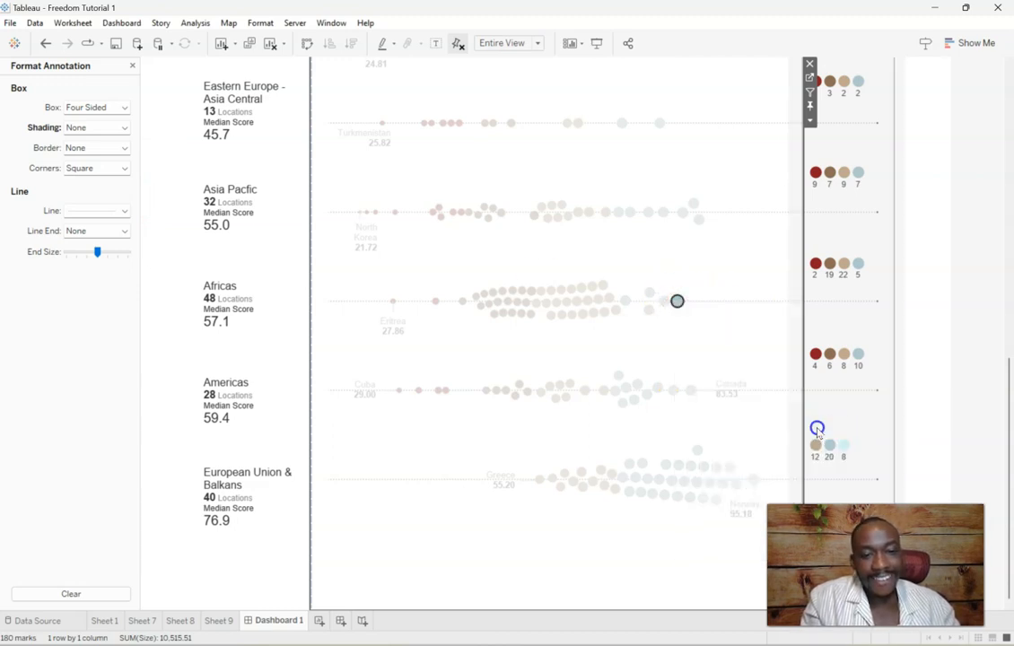
text(<Country> <SUM(Size)>)
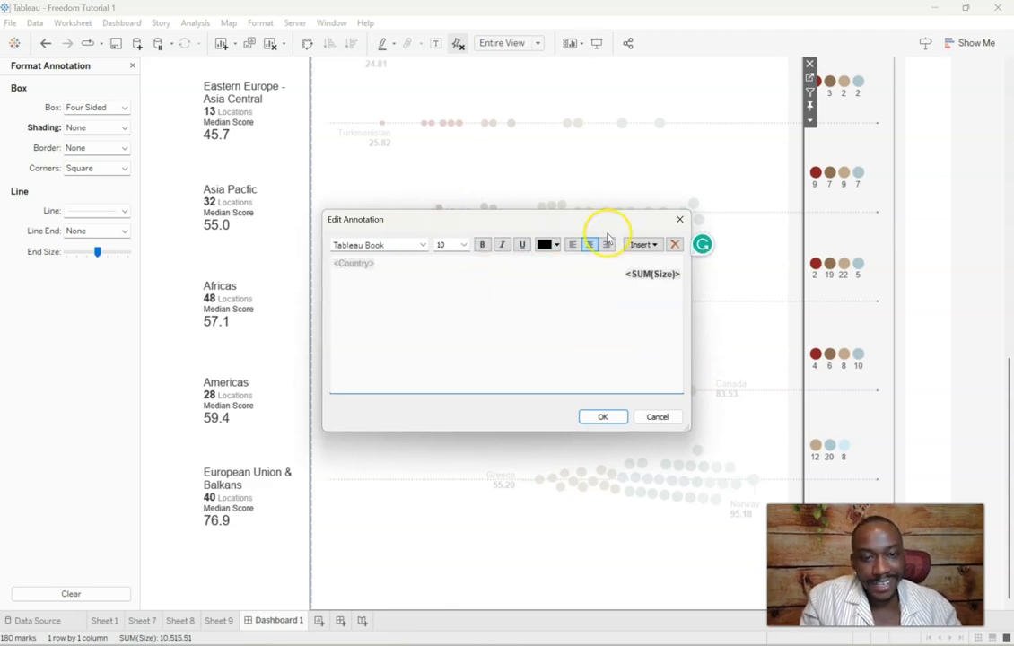
click(572, 244)
click(595, 418)
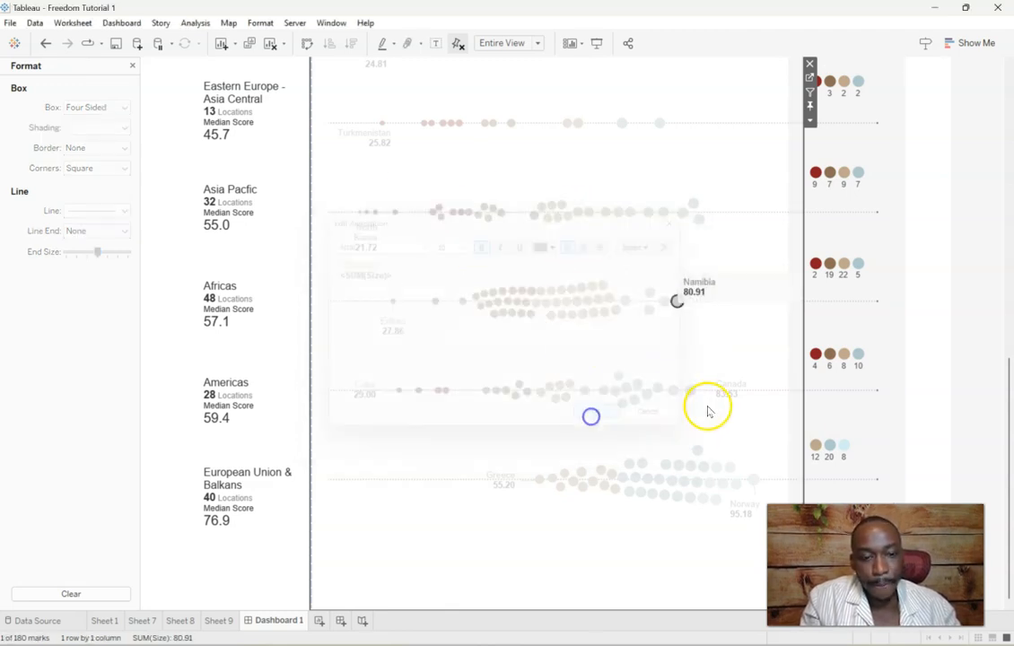
Step: Set the Namibia annotation's shading to None, narrow its box and place it just right of its mark
click(727, 287)
click(87, 131)
click(121, 144)
mouse_move(676, 287)
mouse_down()
mouse_move(761, 290)
mouse_move(734, 326)
mouse_move(716, 308)
mouse_up()
Step: Annotate the highest-scoring mark in the Asia Pacific row with the copied Country and SUM(Size) text, left-aligned
right_click(699, 220)
mouse_move(804, 348)
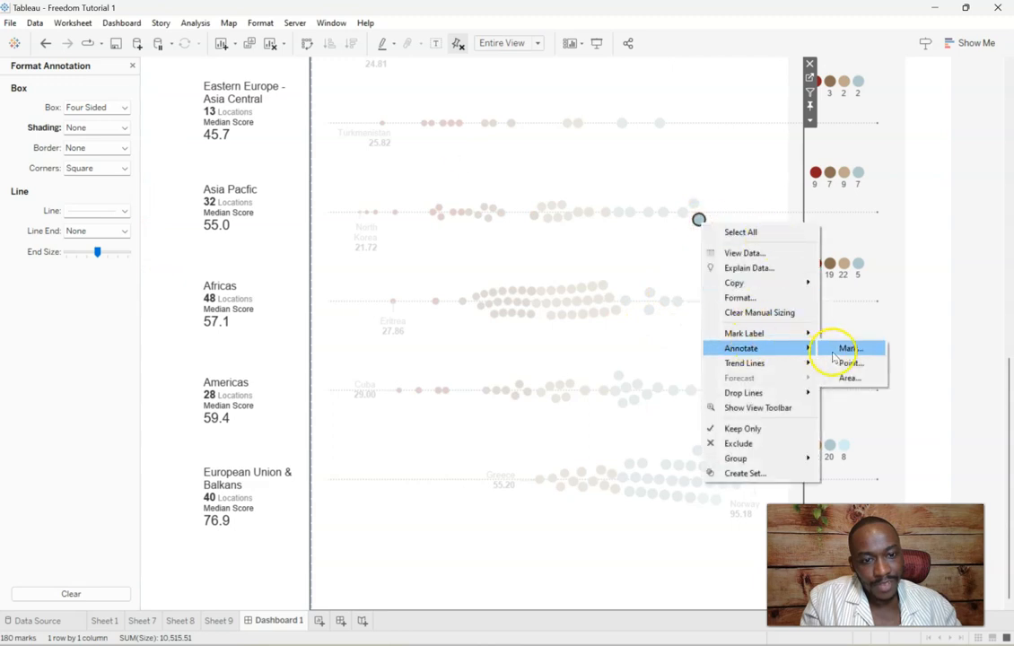
click(836, 350)
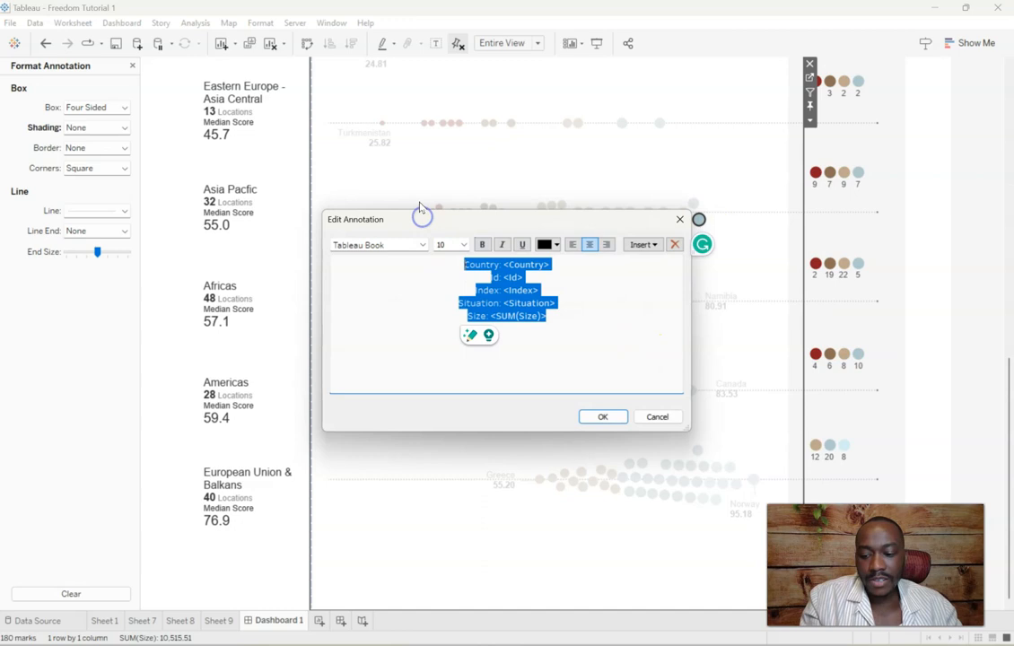
text(<Country> <SUM(Size)>)
key(ctrl+a)
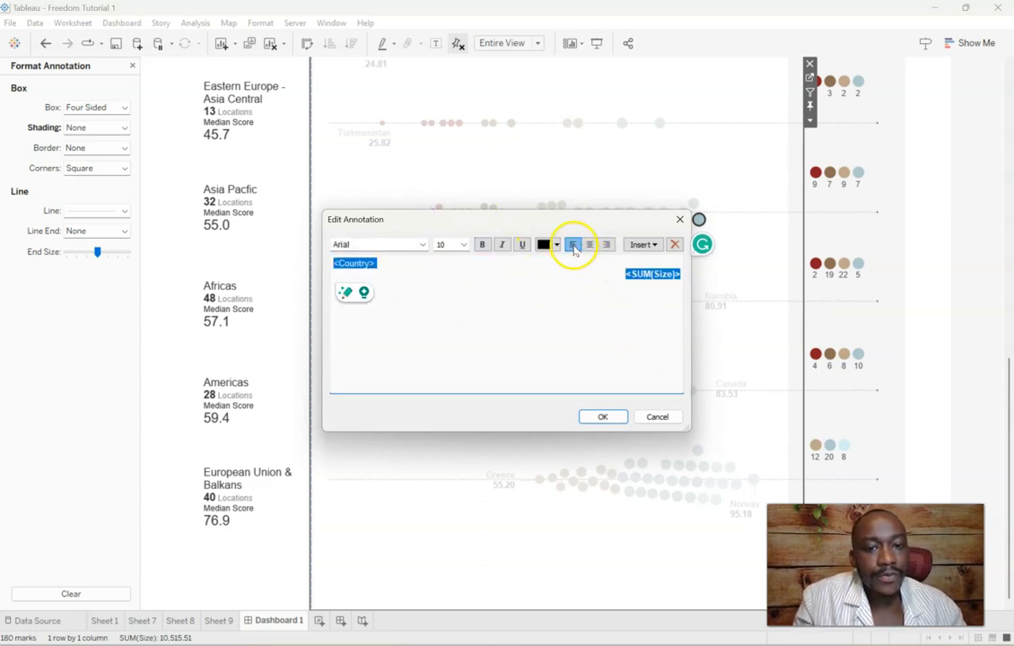
click(574, 247)
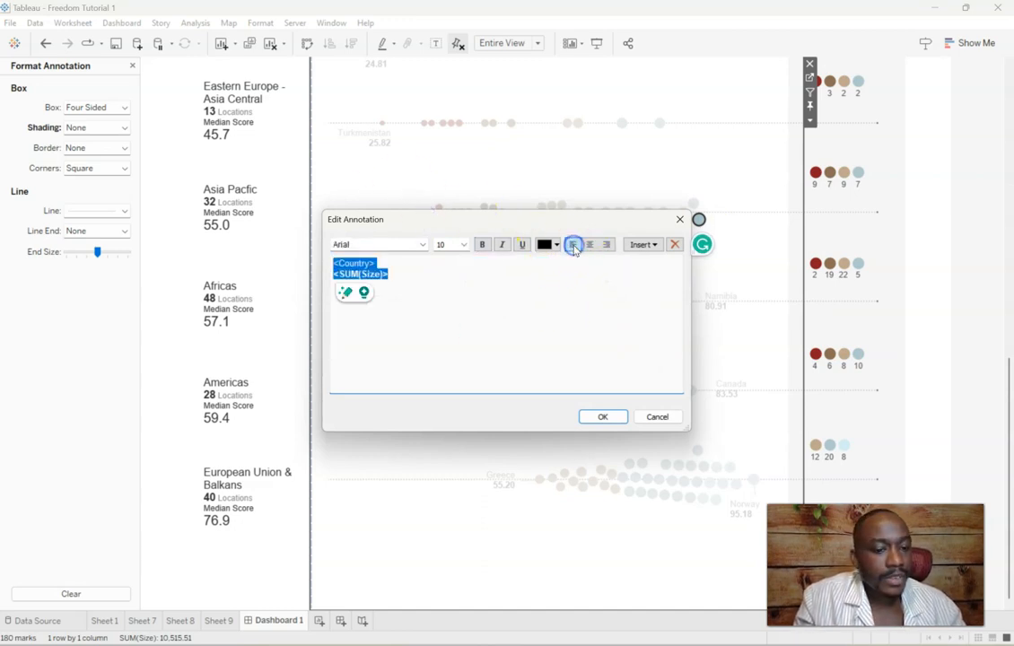
click(602, 418)
Step: Narrow the East Timor annotation's box, place it just right of its mark and set its shading to None
mouse_move(728, 211)
mouse_down()
mouse_move(739, 233)
mouse_move(711, 256)
mouse_move(702, 244)
mouse_move(709, 260)
mouse_up()
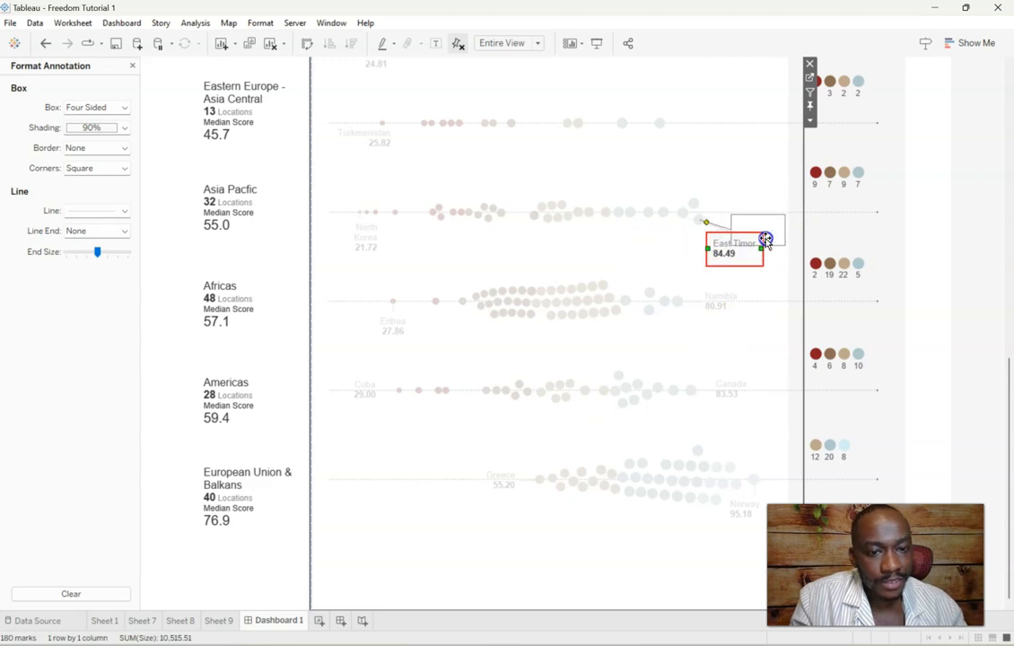
drag(763, 229, 762, 227)
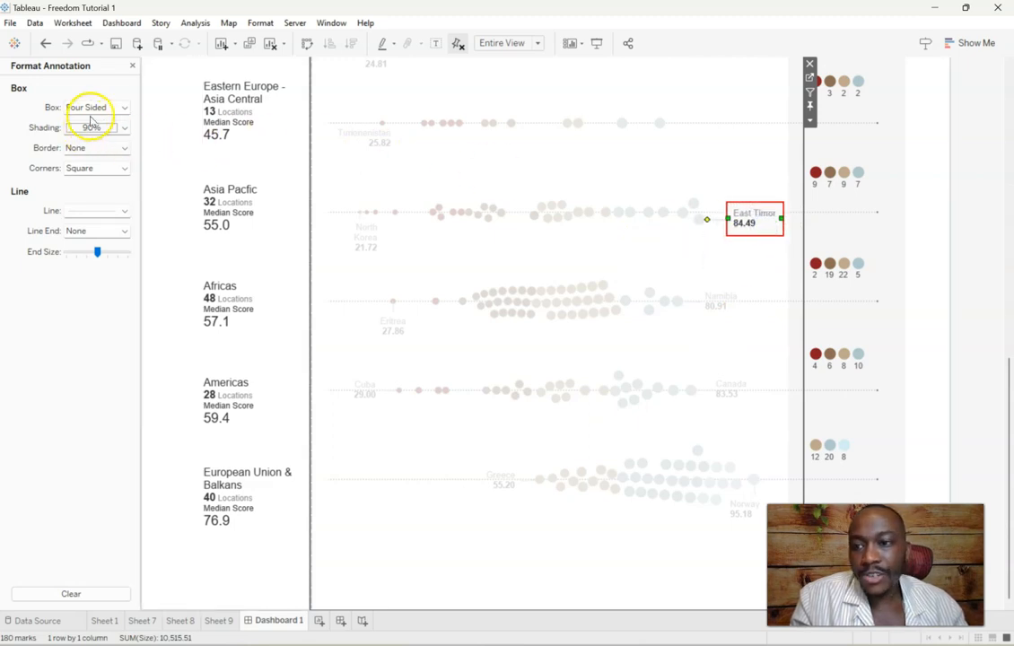
click(94, 128)
click(105, 145)
Step: Annotate the highest-scoring mark in the Eastern Europe - Asia Central row with the copied Country and SUM(Size) text, left-aligned
scroll(678, 144, up, 1)
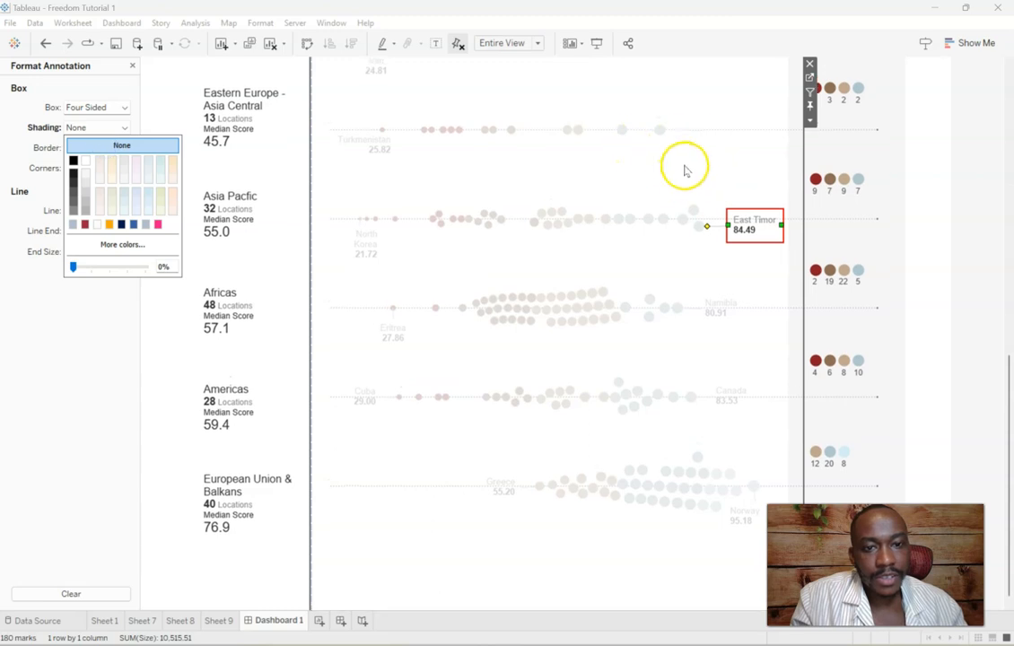
drag(1007, 390, 1007, 310)
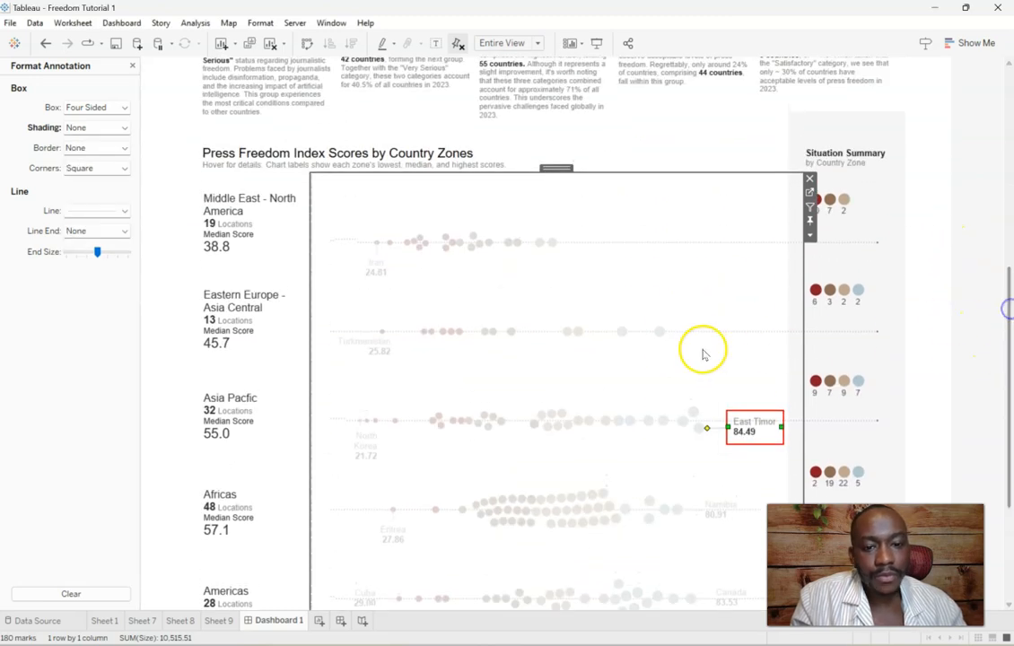
right_click(665, 333)
mouse_move(705, 459)
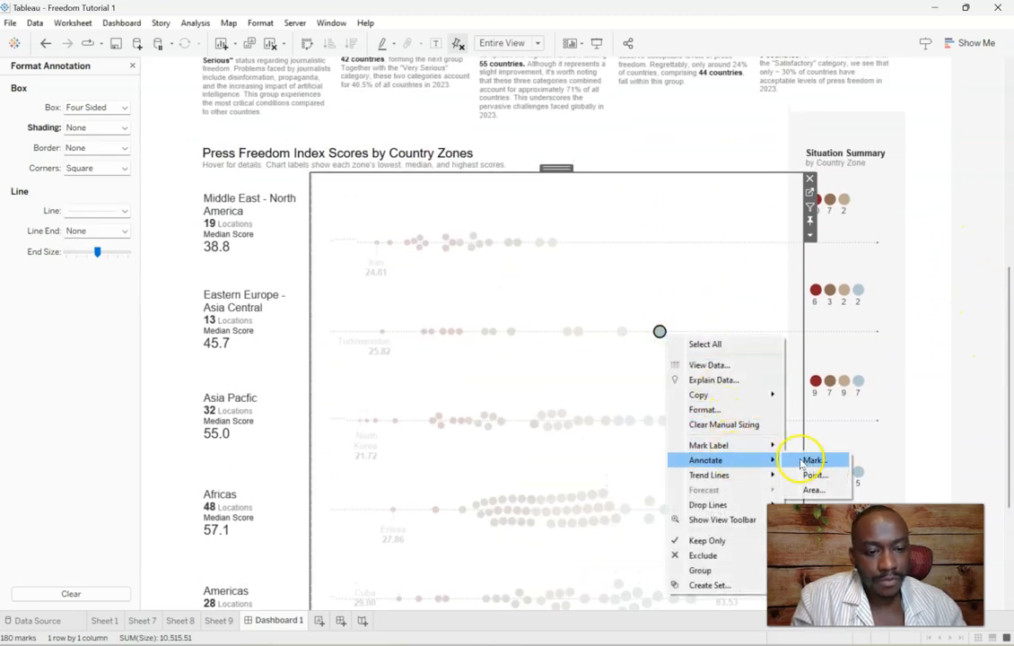
click(806, 461)
drag(655, 330, 414, 201)
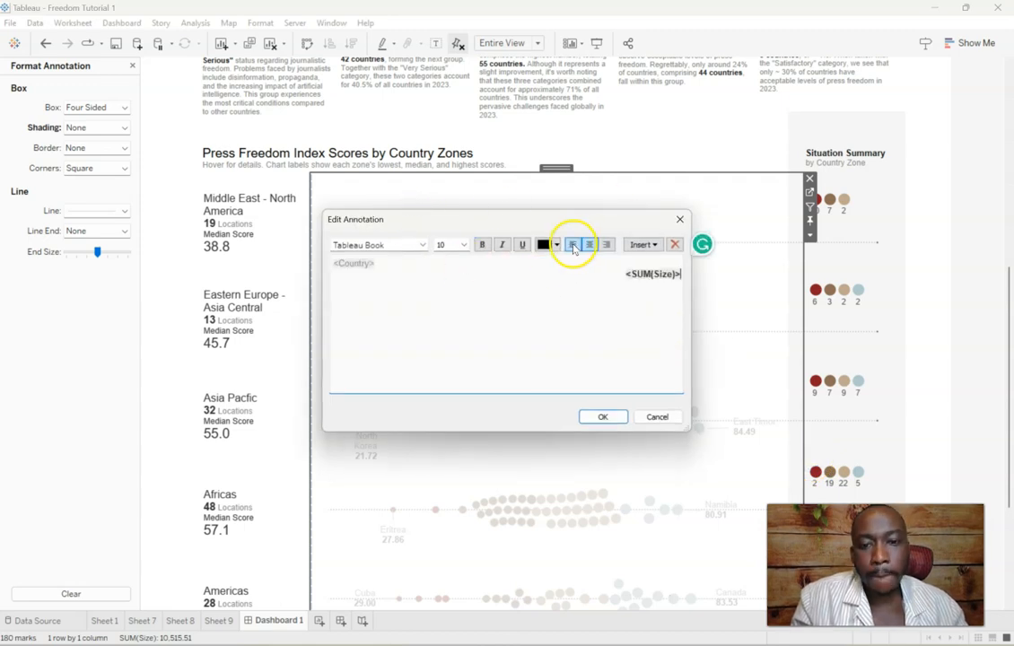
click(572, 244)
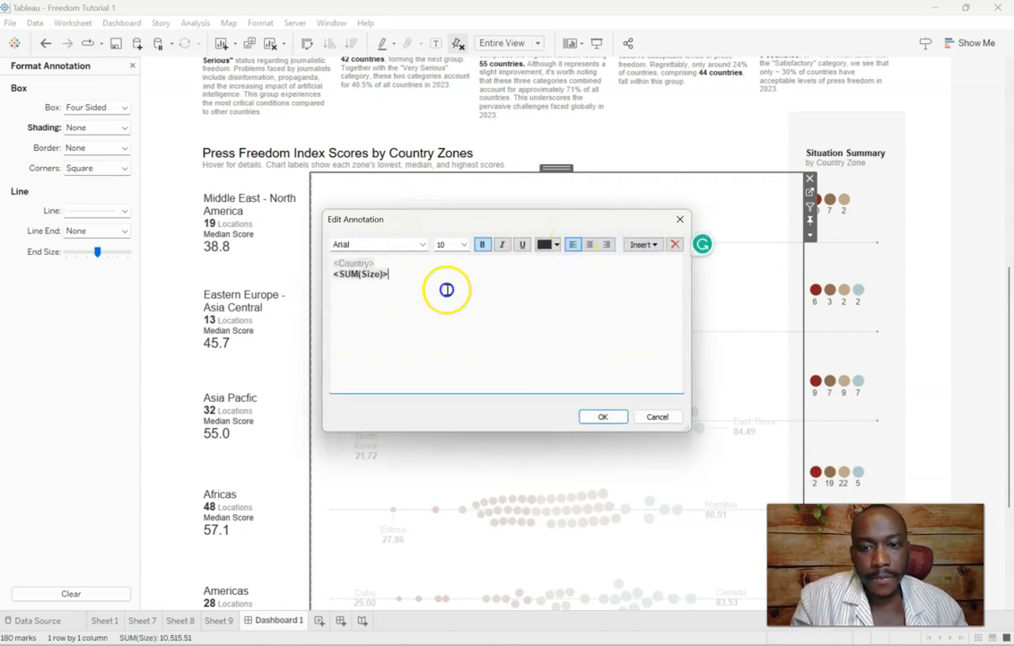
key(ctrl+a)
click(599, 417)
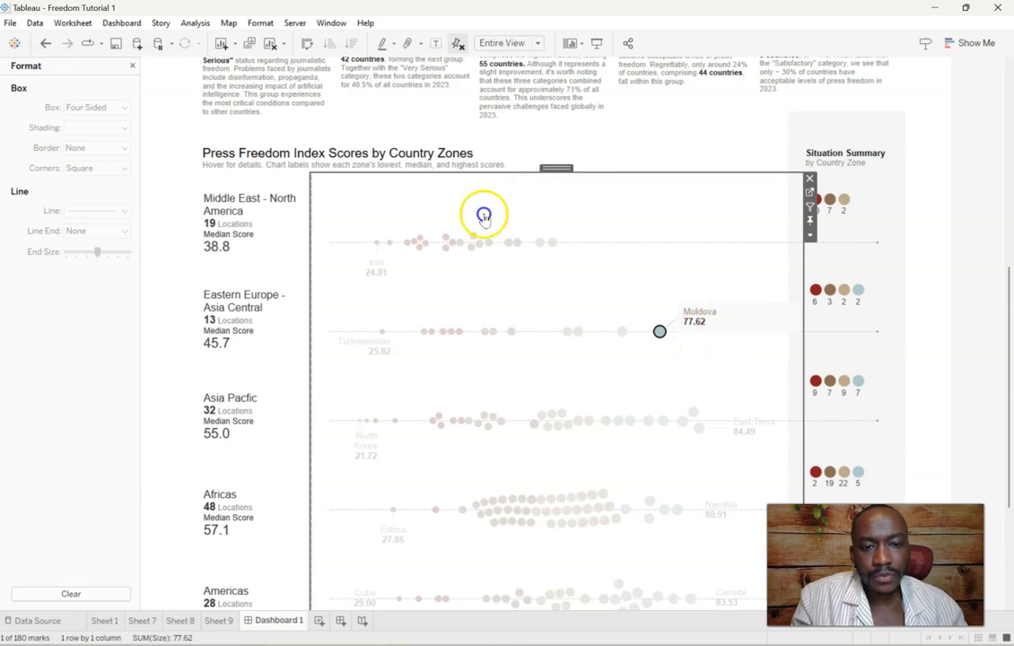
Step: Set the Moldova annotation's shading to None, narrow its box and place it just right of its mark
click(709, 317)
click(95, 128)
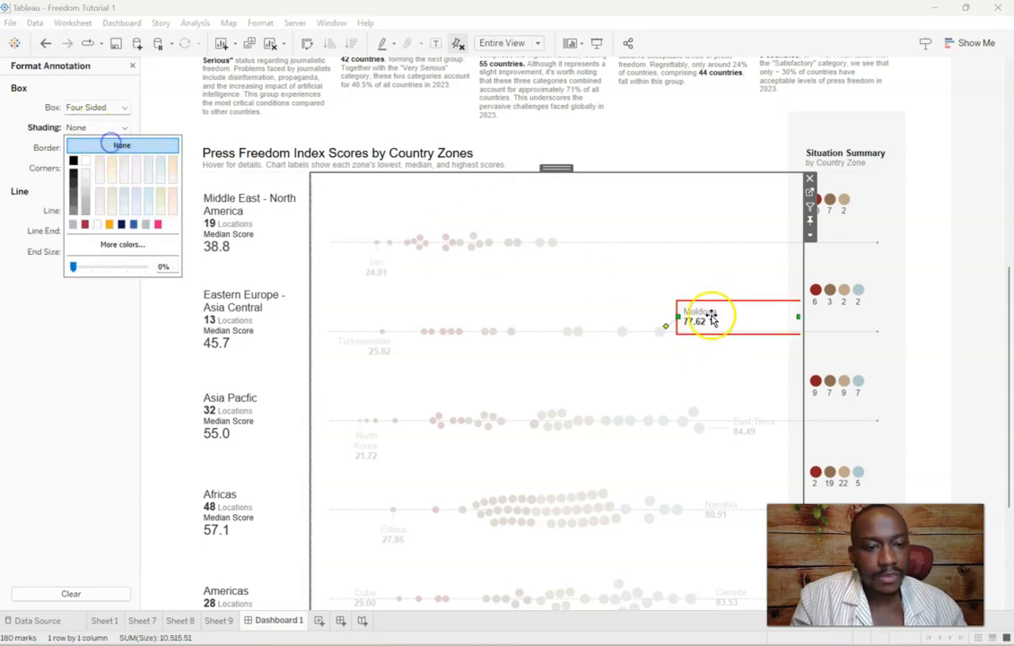
click(678, 317)
mouse_move(751, 319)
mouse_down()
mouse_move(765, 318)
mouse_move(712, 330)
mouse_up()
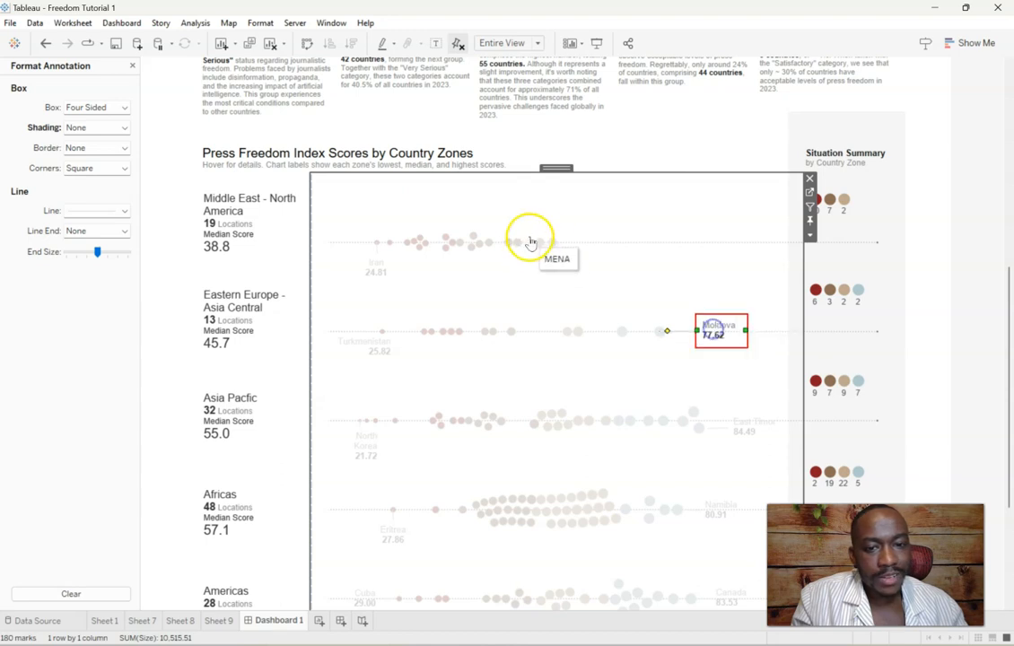
Step: Annotate the highest-scoring mark in the Middle East - North America row with the copied Country and SUM(Size) text, left-aligned
right_click(552, 242)
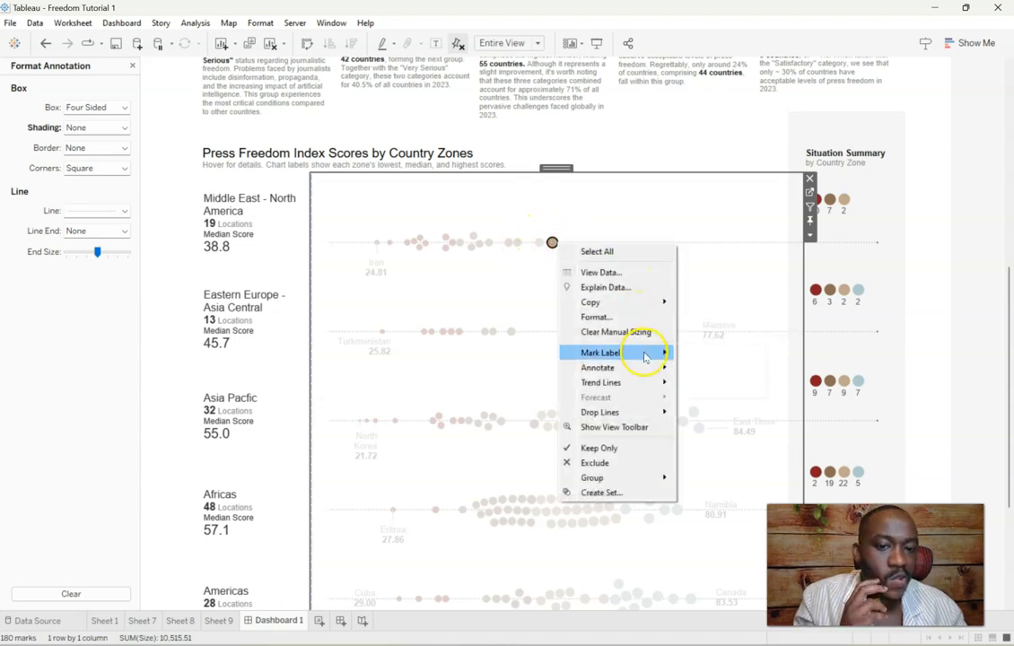
click(702, 368)
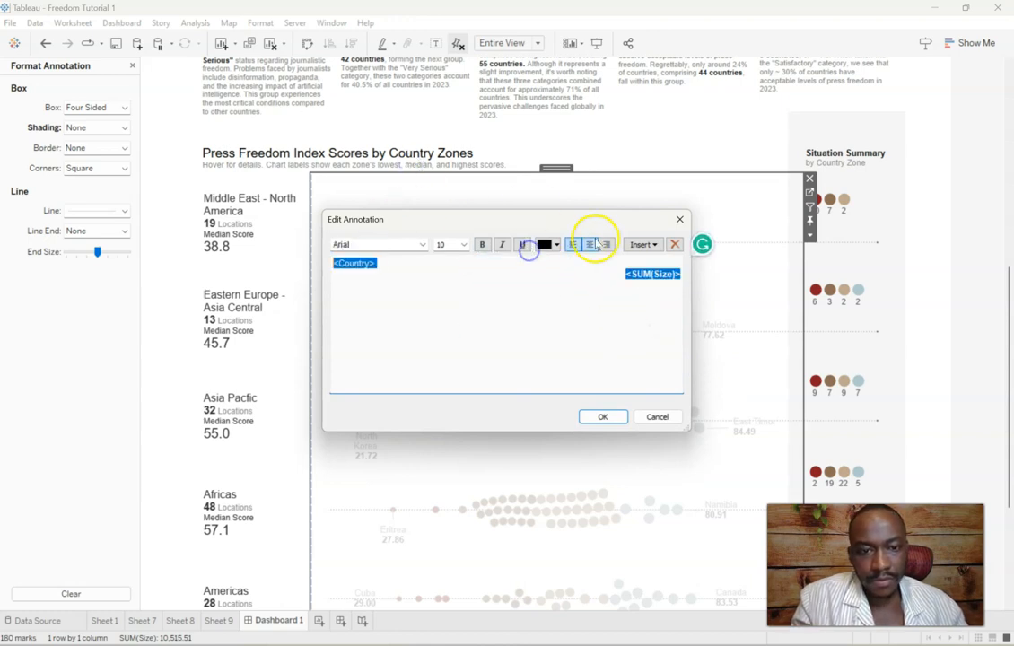
click(573, 244)
click(604, 416)
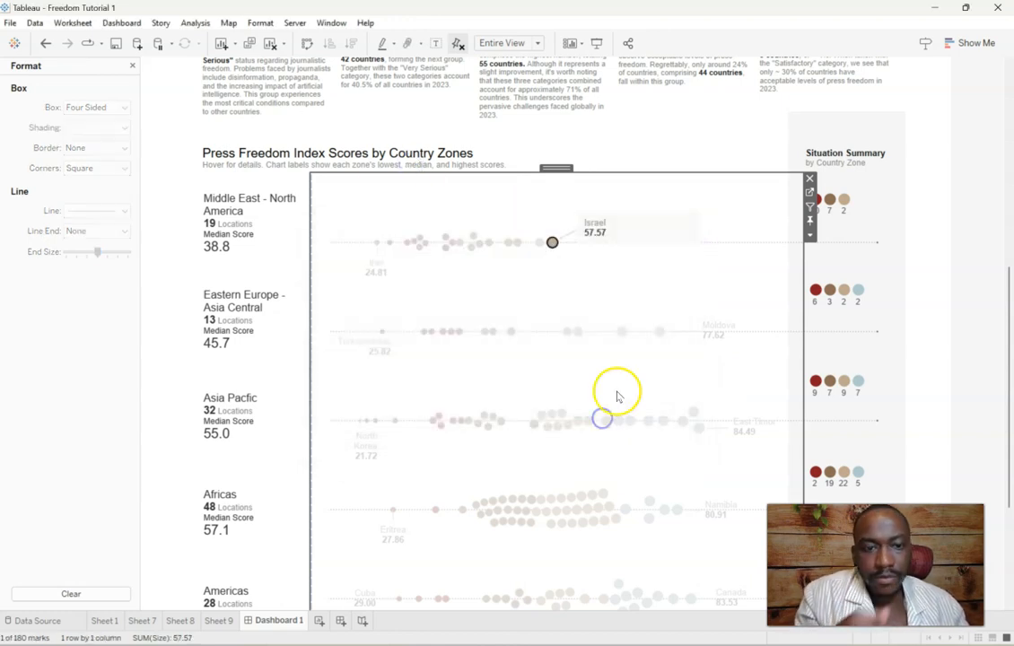
Step: Narrow the Israel annotation's box, place it level with its mark on the right and set its shading to None
click(658, 233)
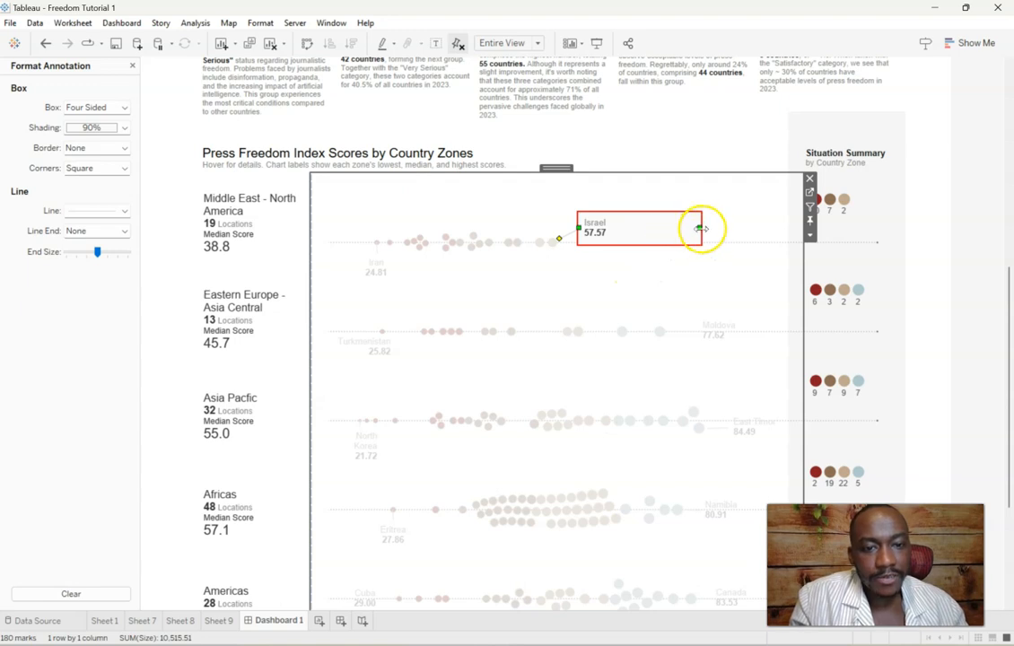
drag(623, 226, 622, 238)
click(90, 128)
click(112, 144)
click(720, 222)
click(719, 220)
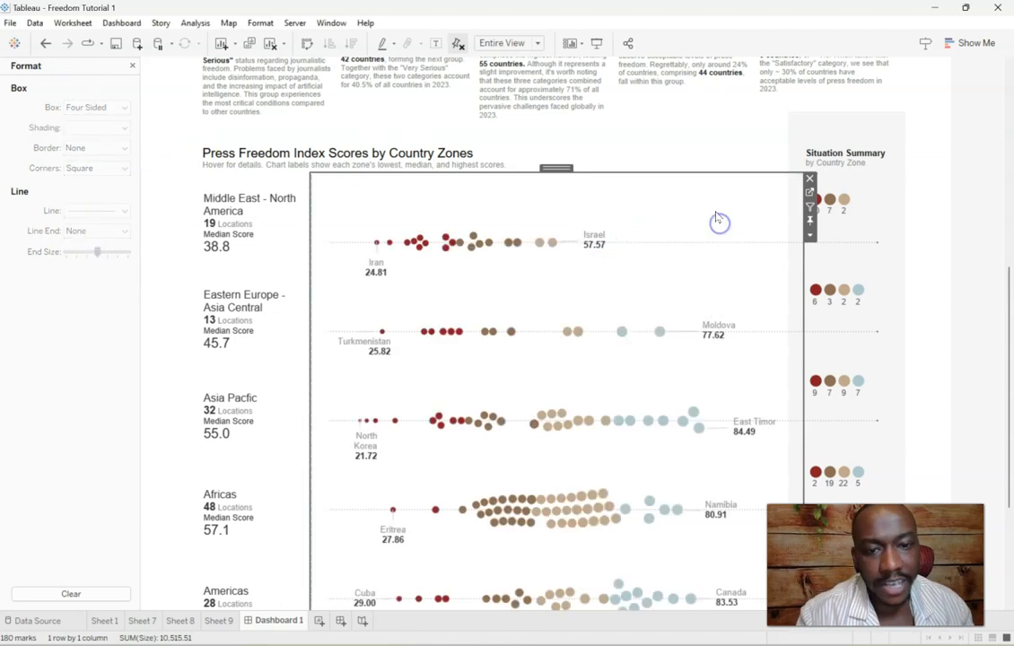
Step: On the beeswarm chart's source sheet, format SUM(Size) pane numbers as Number (Custom) with one decimal place
mouse_move(1003, 314)
mouse_down()
mouse_move(1005, 413)
mouse_move(1003, 302)
mouse_up()
click(710, 251)
click(809, 221)
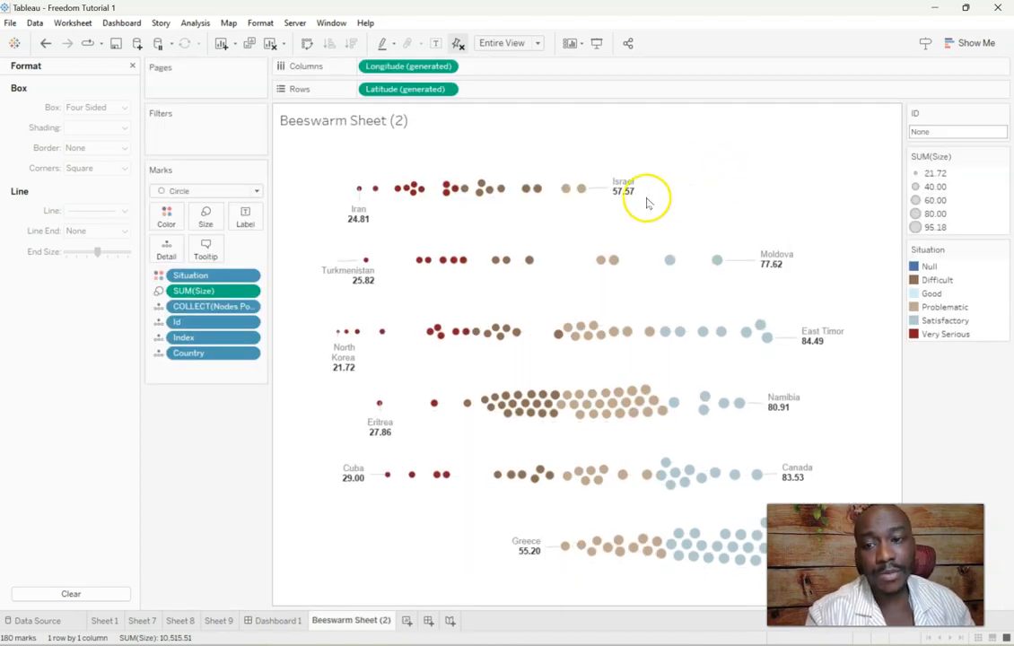
right_click(193, 291)
click(253, 339)
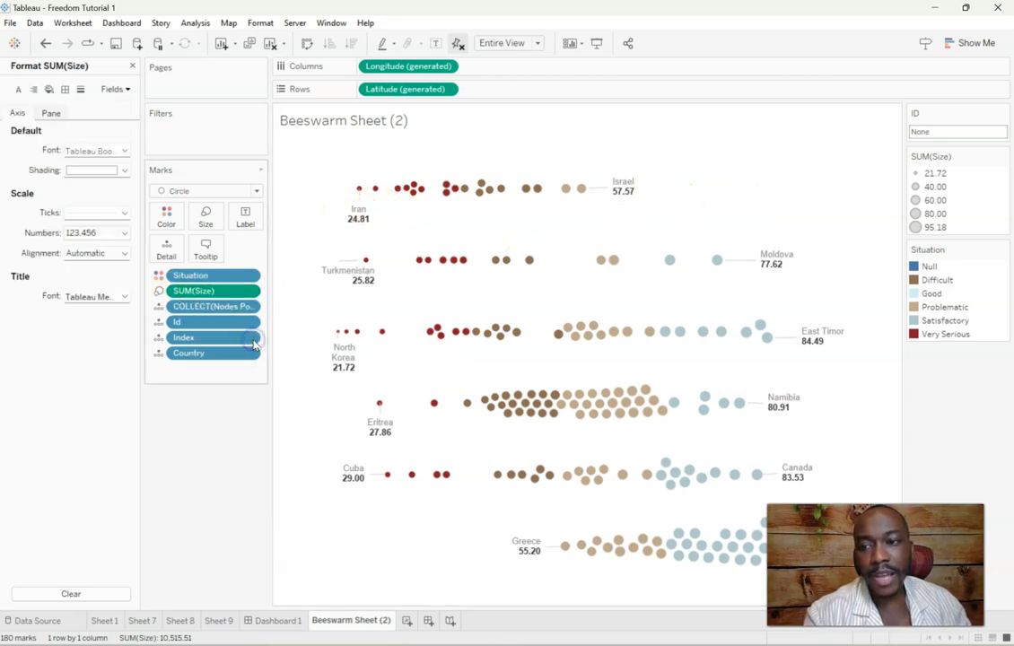
click(51, 113)
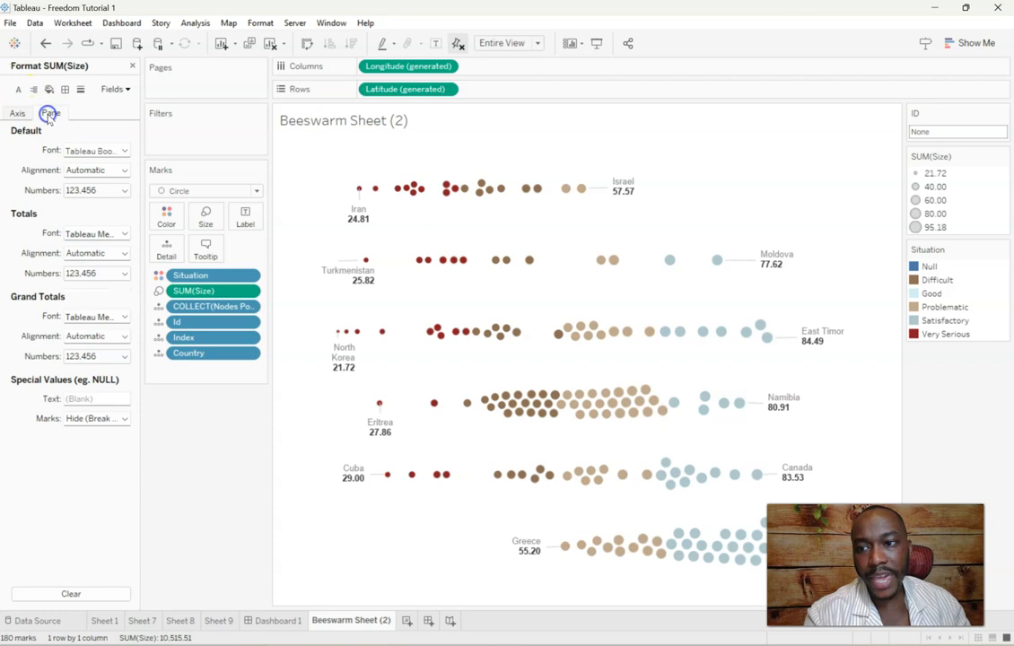
click(81, 191)
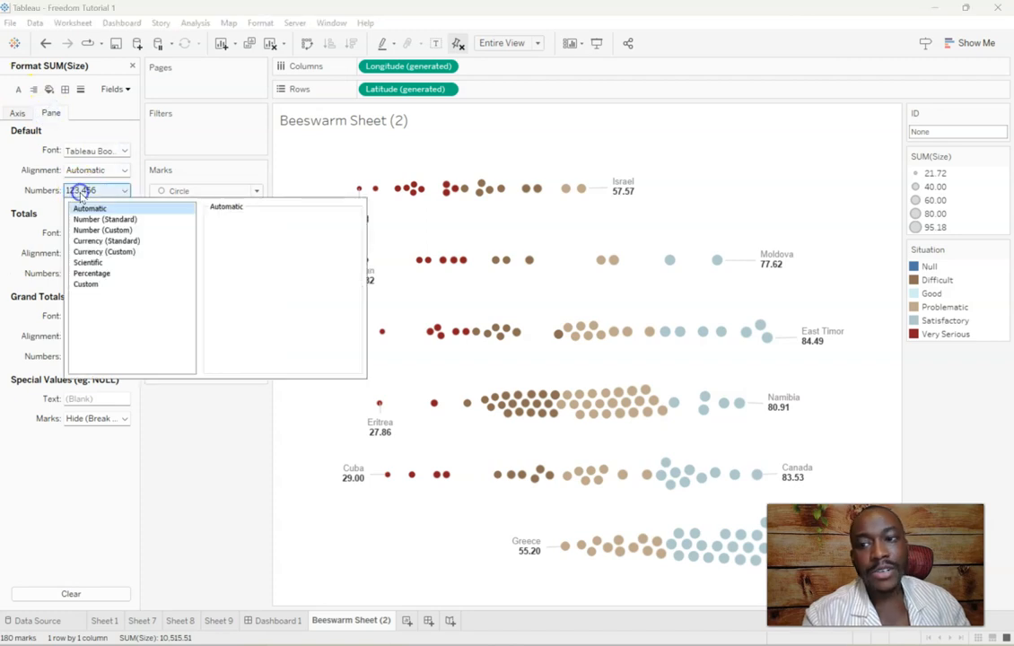
click(146, 232)
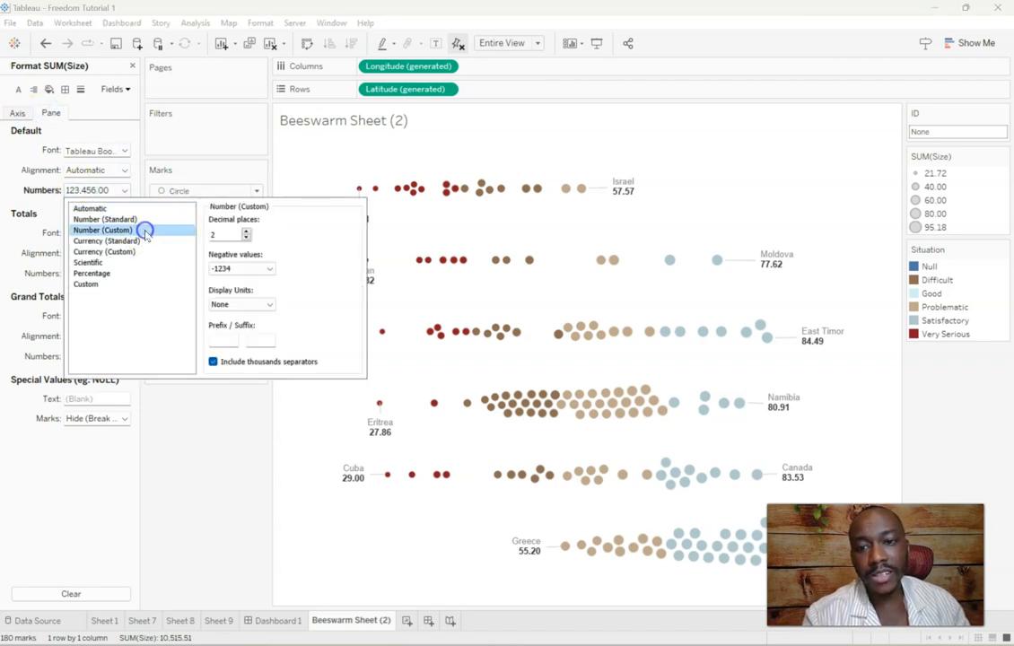
click(246, 239)
click(147, 312)
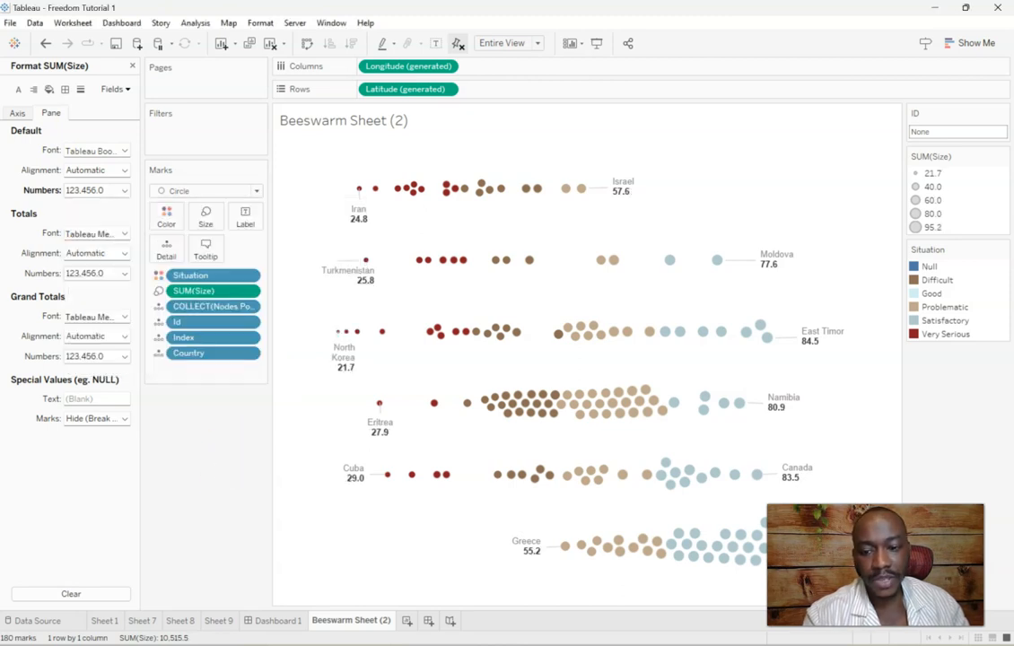
Step: Return to Dashboard 1 and review the annotation labels in all the zone rows
click(280, 621)
drag(1007, 353, 810, 239)
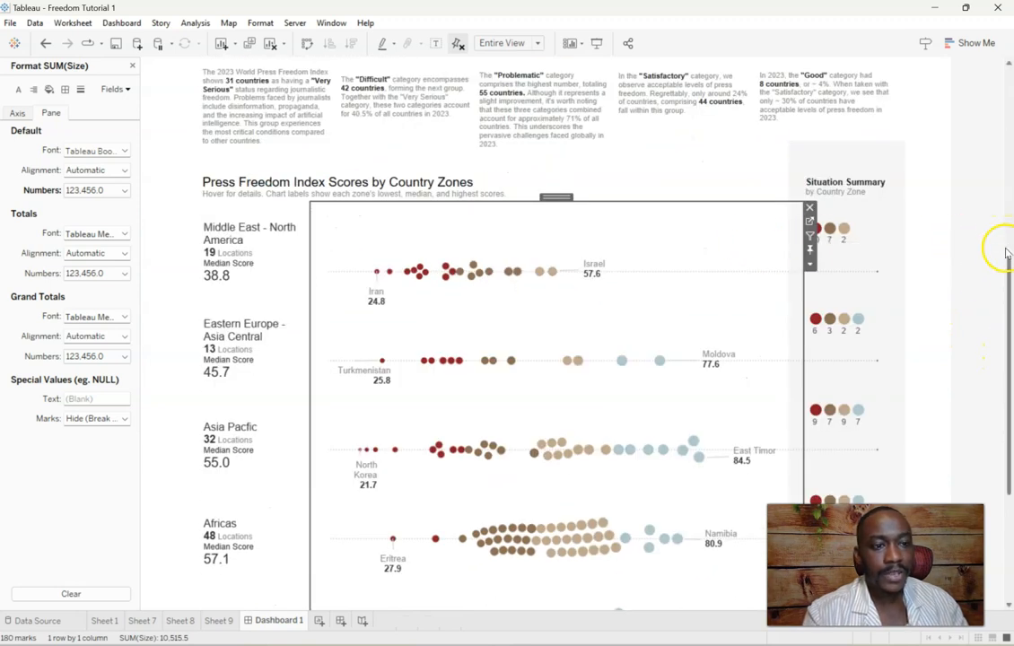
drag(1007, 270, 1005, 406)
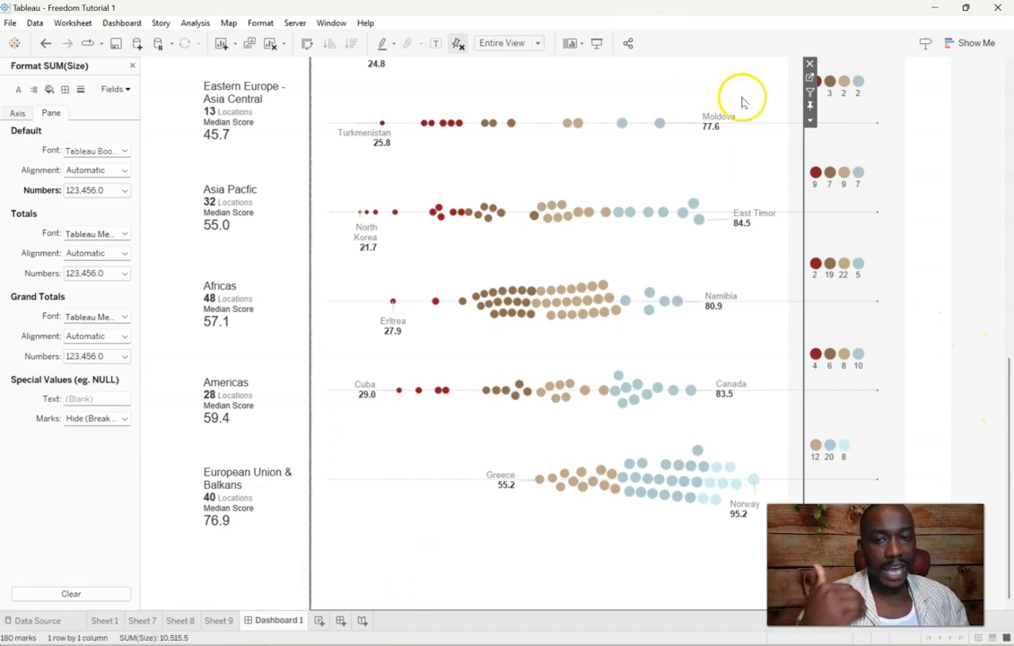
Step: Show the Longitude (generated) axis header on the beeswarm chart's source sheet
click(812, 79)
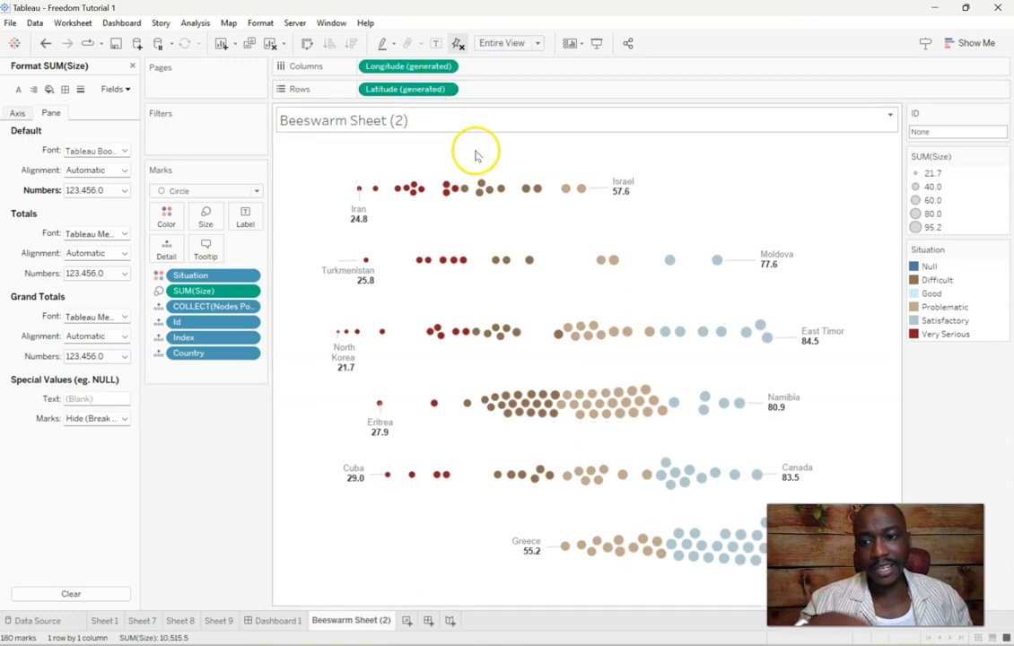
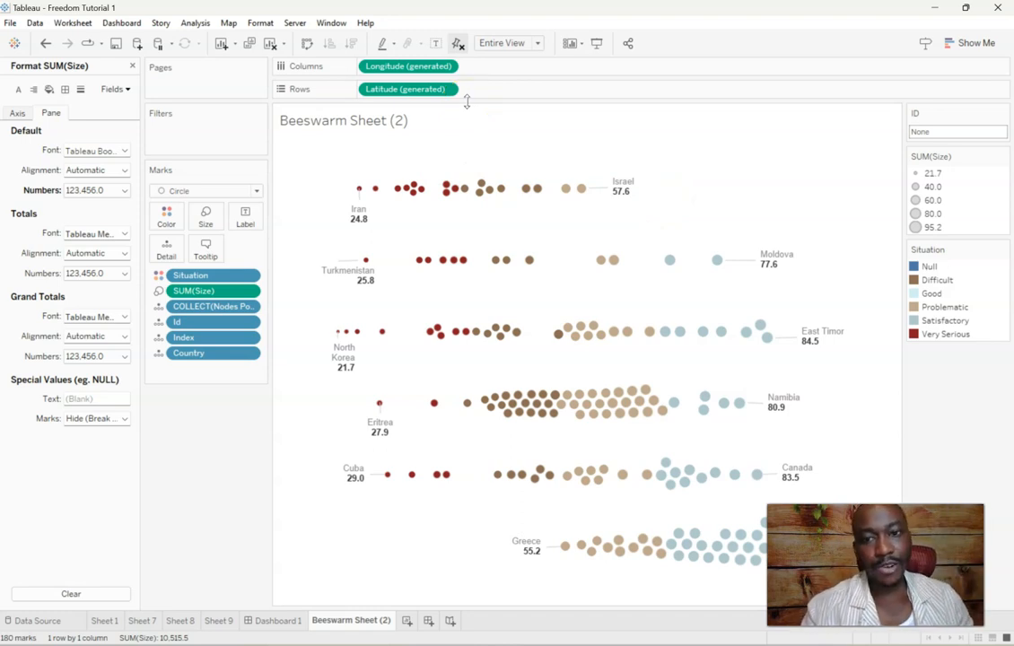
click(443, 69)
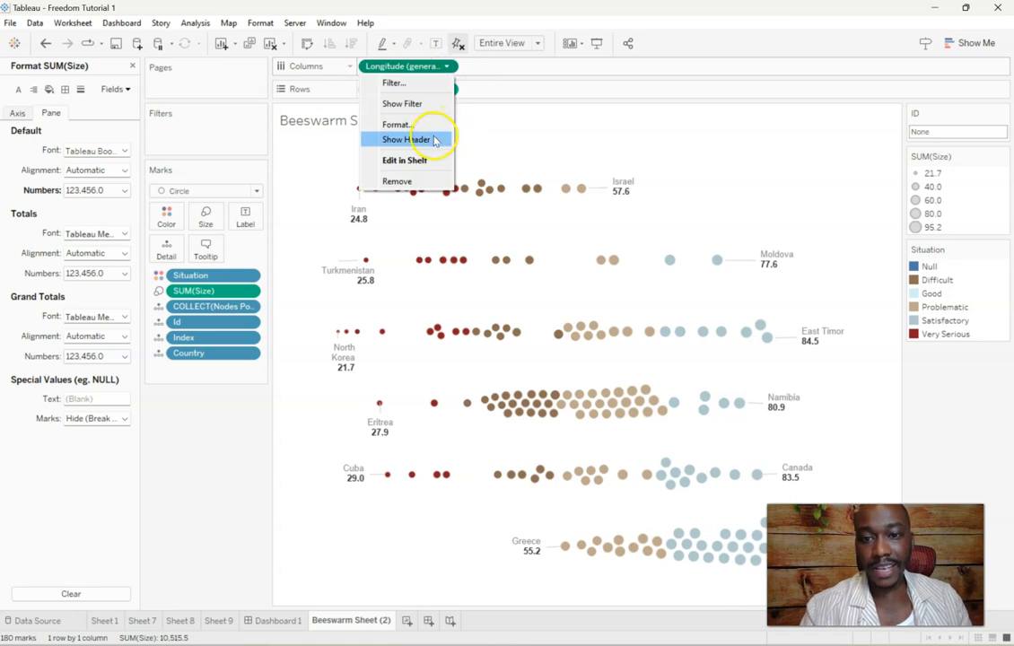
click(437, 138)
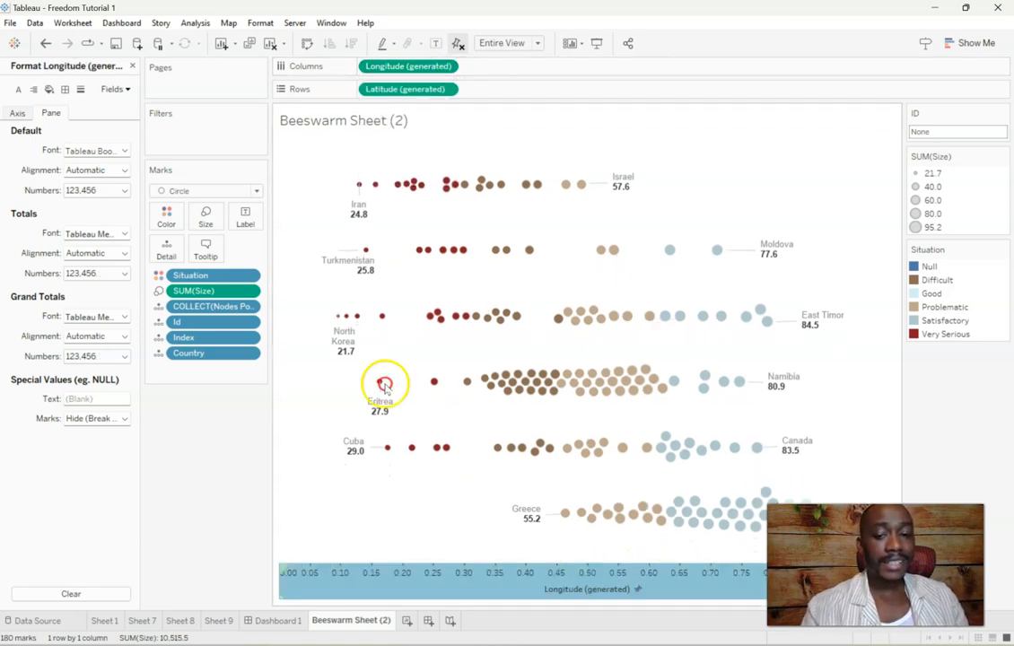
Step: Add a per-pane reference line at the Median of Longitude (generated), labelled with its computation
right_click(583, 579)
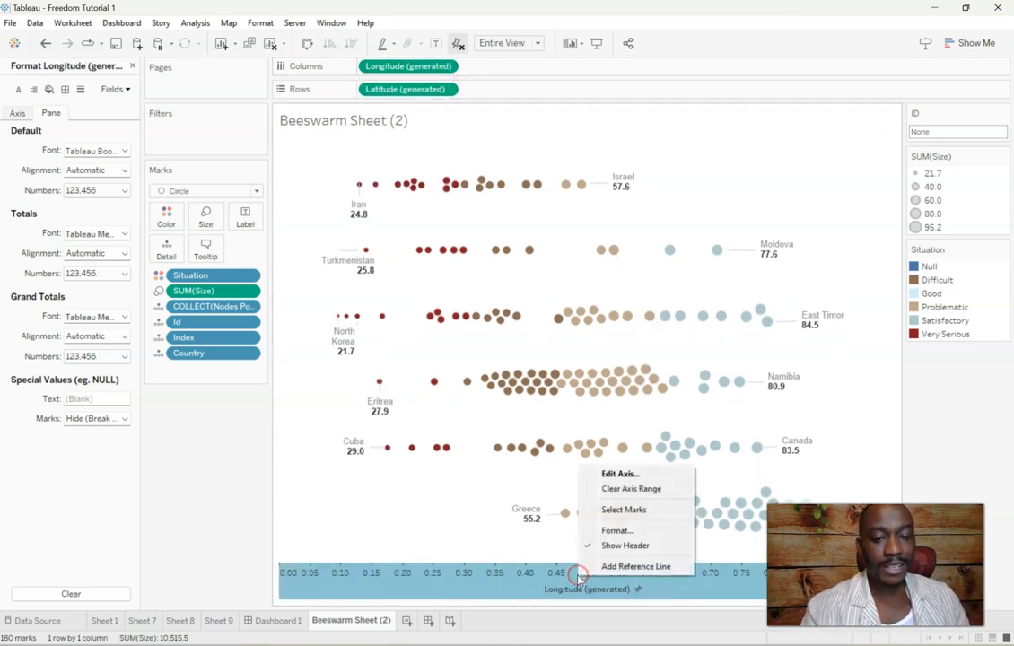
click(650, 566)
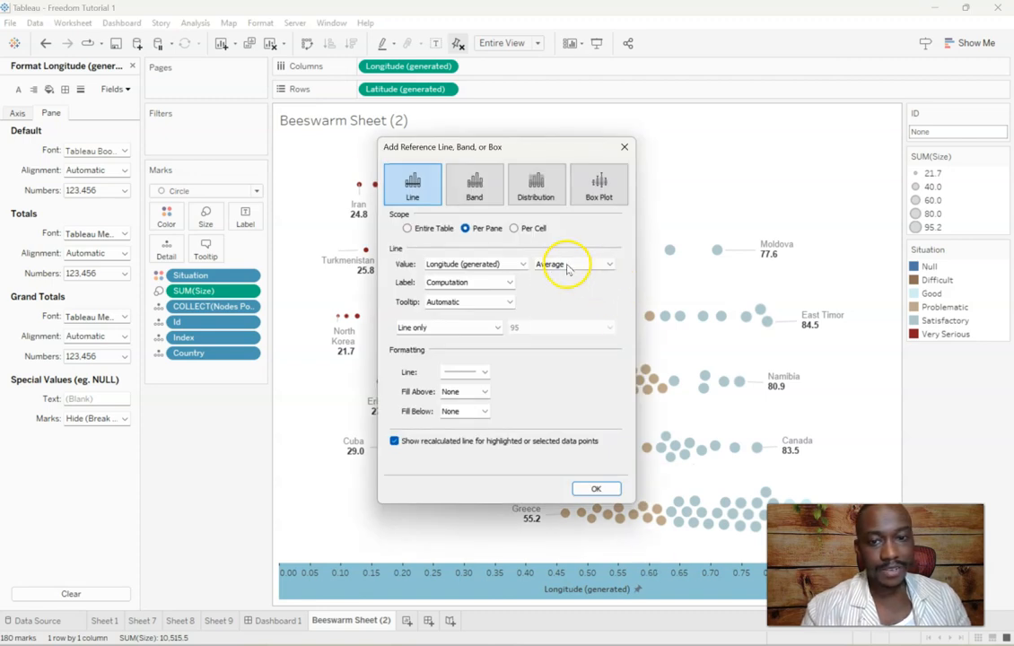
click(568, 266)
click(561, 323)
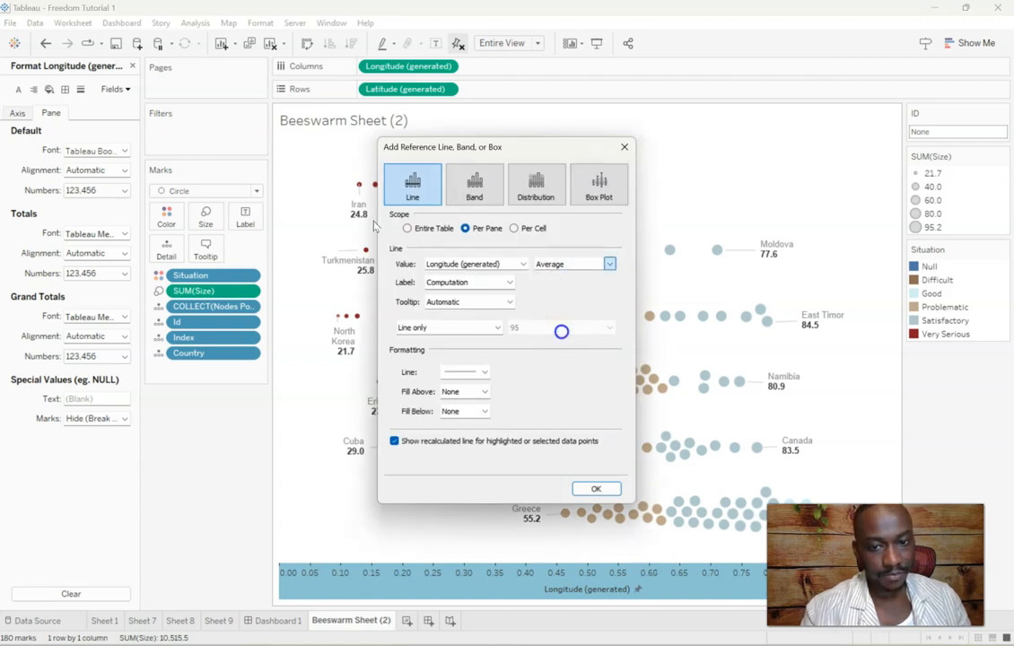
click(596, 492)
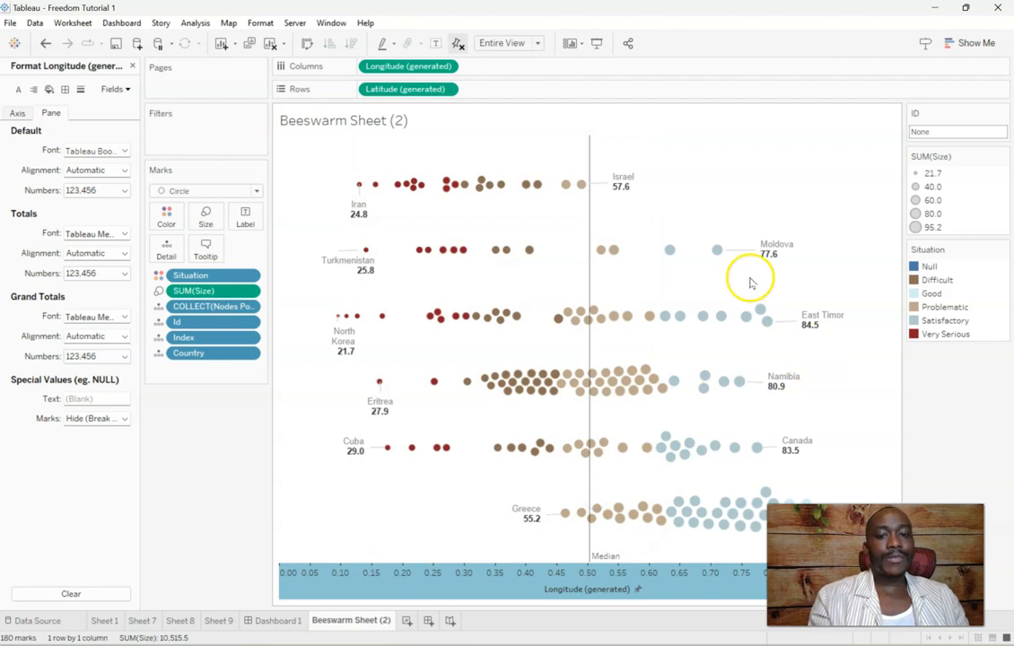
Step: Add the INDEX() field to the sheet as a discrete dimension-style pill and place it on Rows before Latitude (generated)
click(132, 68)
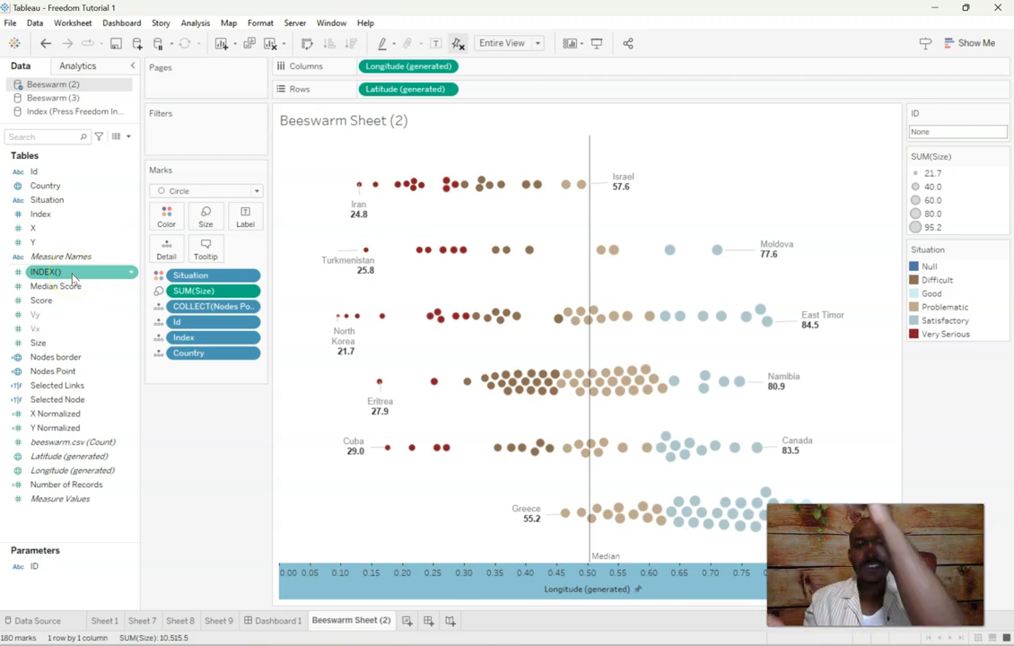
drag(72, 279, 180, 370)
click(251, 369)
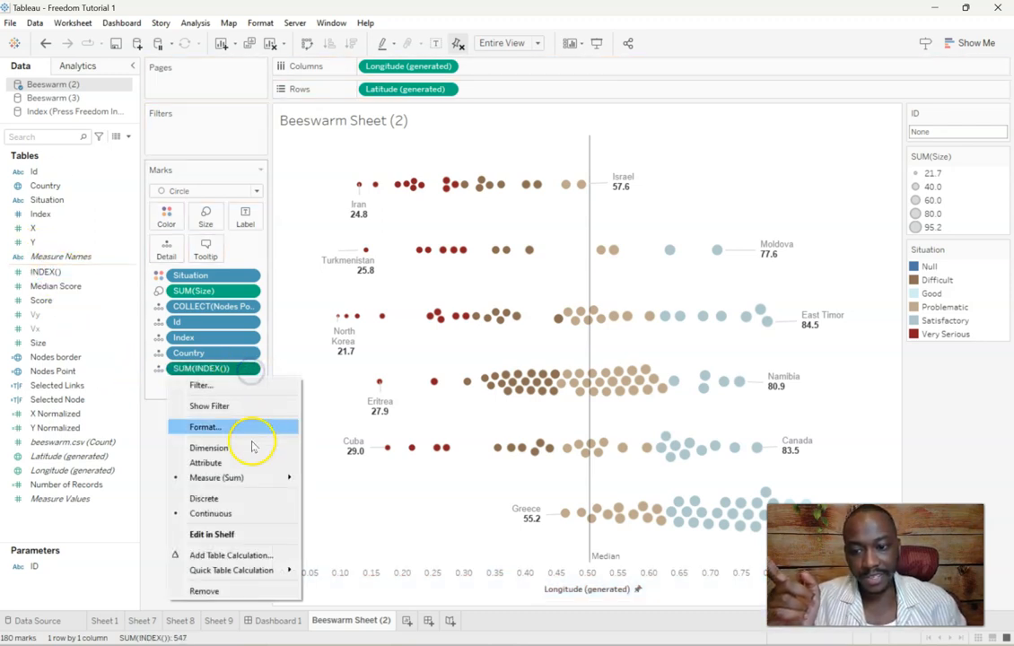
click(249, 498)
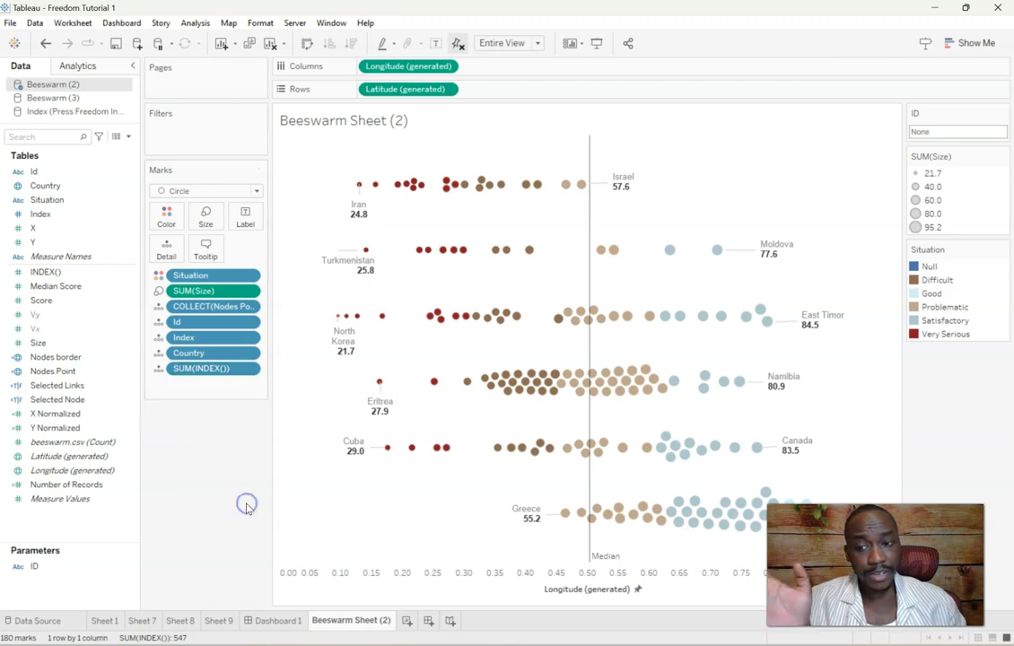
drag(215, 378, 364, 89)
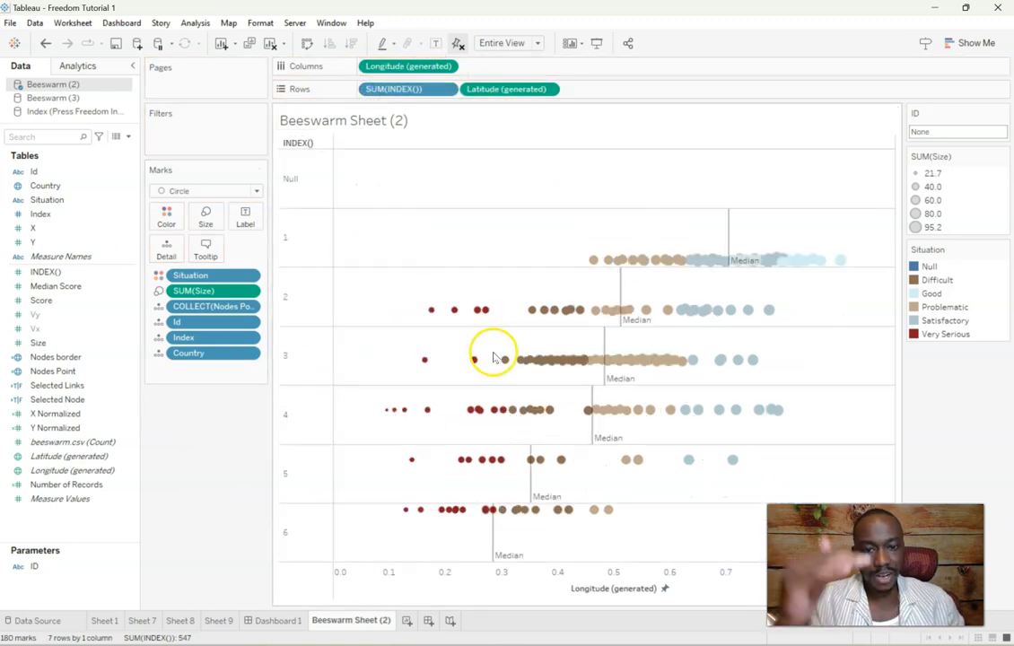
Step: Exclude the Null row of INDEX() from the beeswarm sheet
click(305, 175)
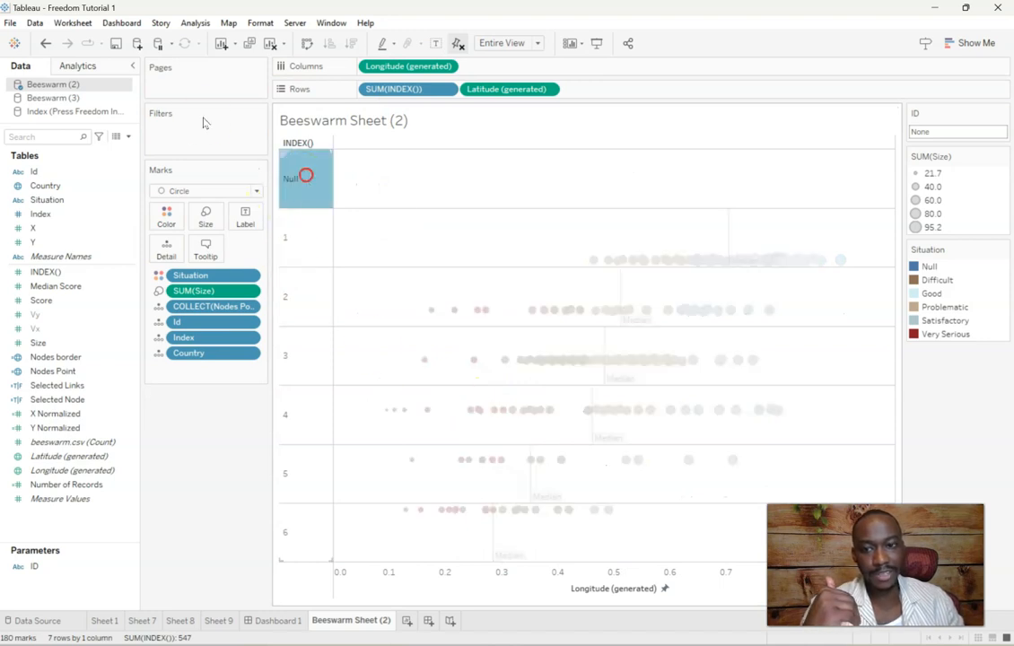
right_click(305, 176)
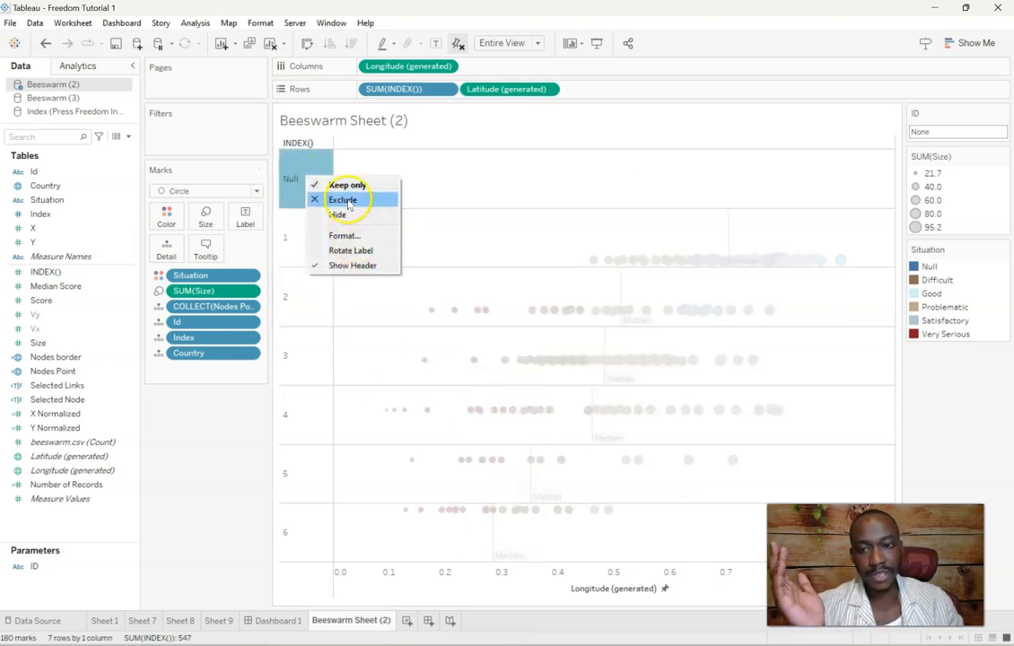
click(349, 202)
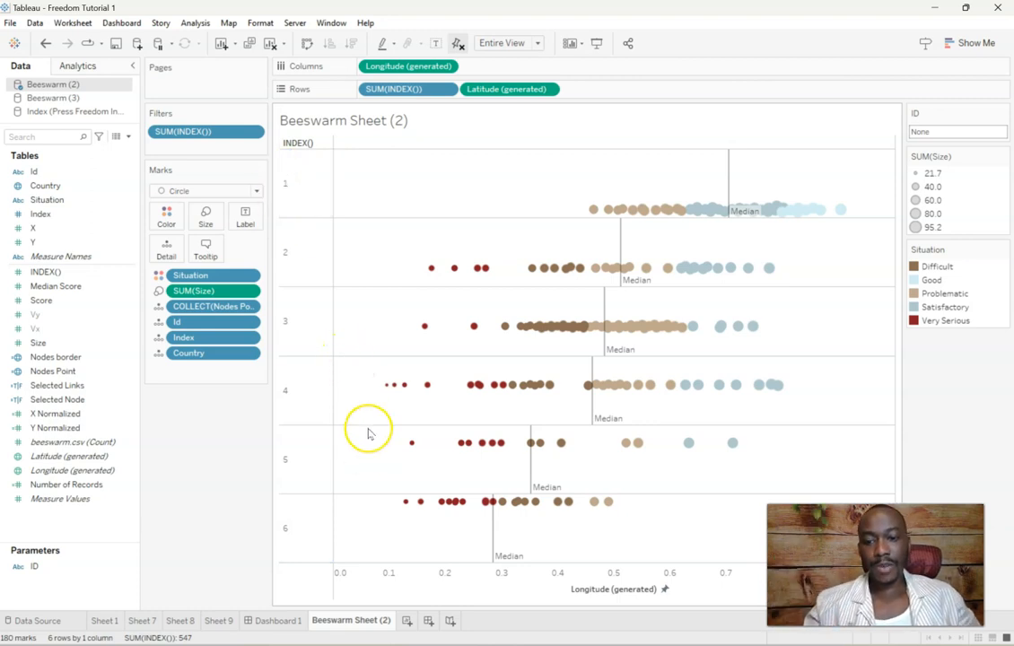
Step: Manually reorder the INDEX() rows into descending order 6, 5, 4, 3, 2, 1
drag(305, 530, 297, 157)
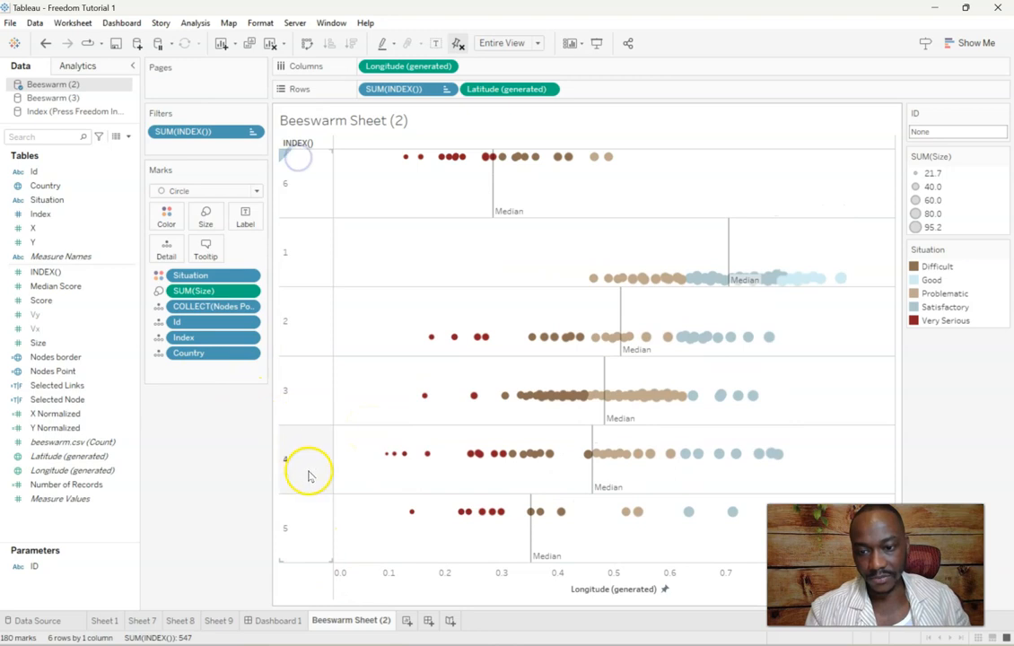
drag(311, 525, 304, 238)
drag(309, 519, 305, 291)
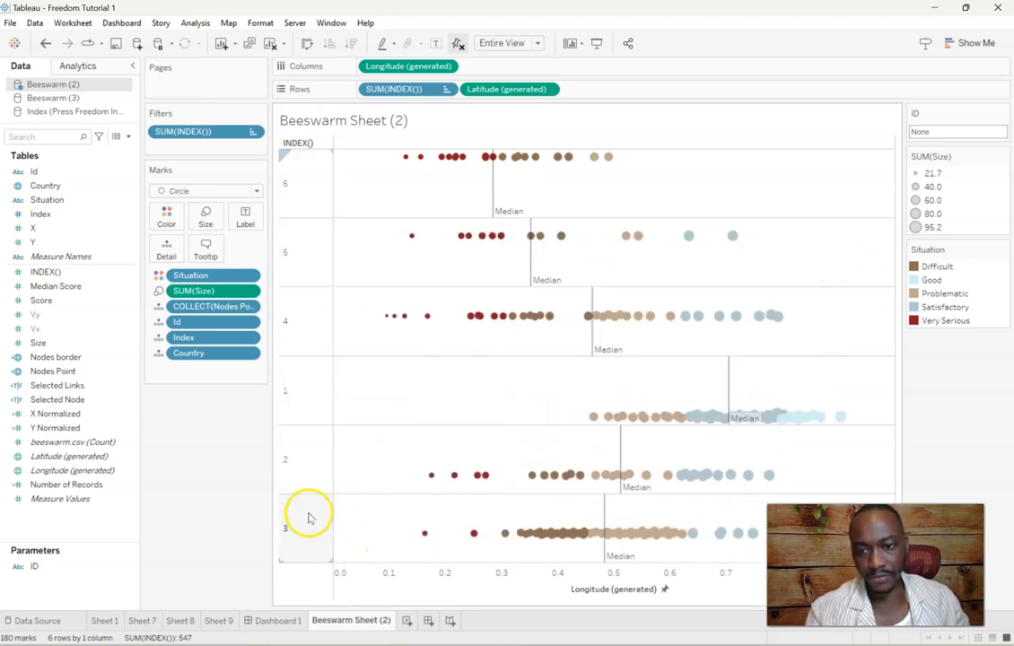
drag(295, 534, 308, 379)
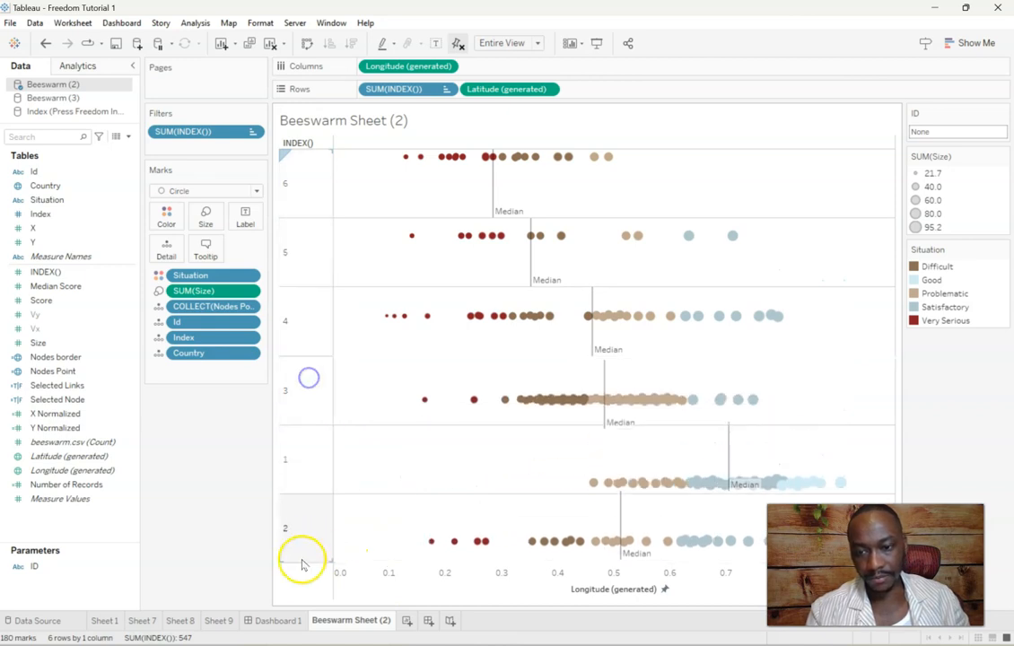
drag(301, 551, 304, 449)
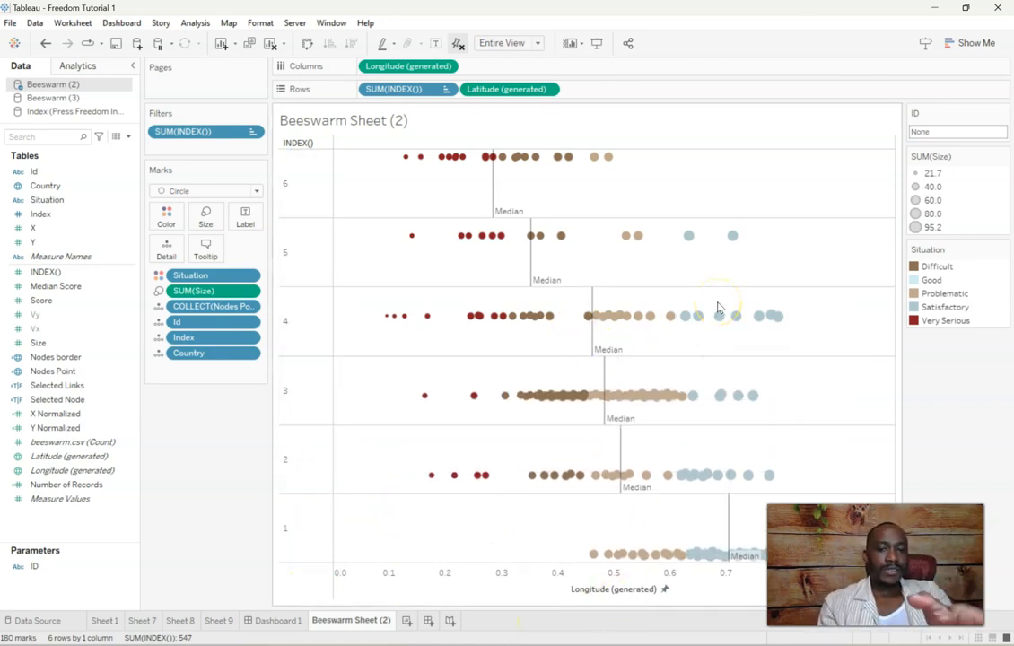
mouse_move(500, 157)
mouse_move(495, 204)
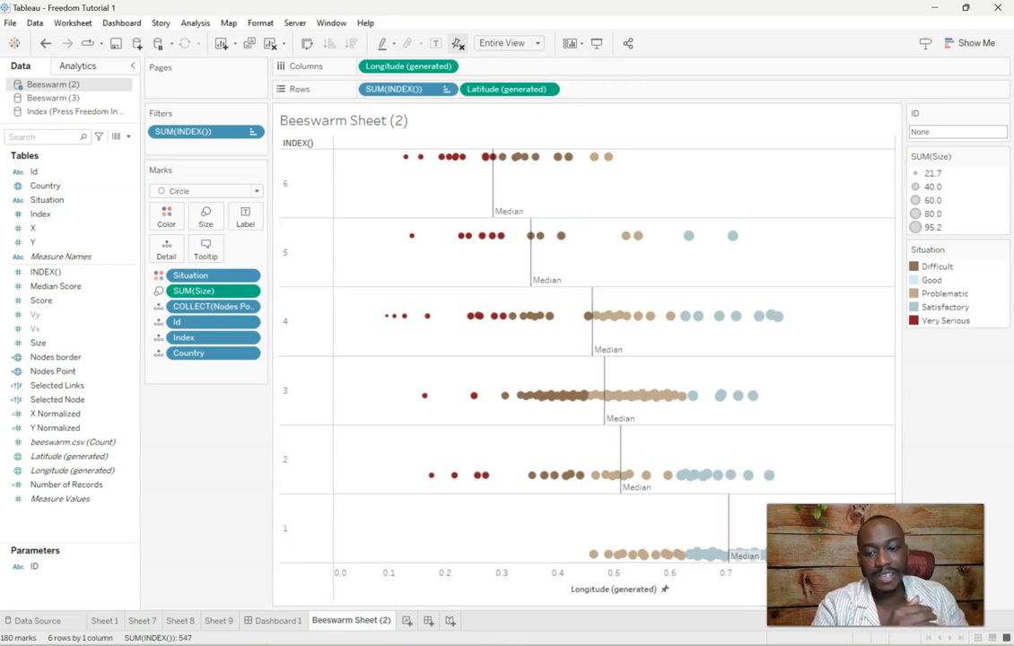
Step: On Dashboard 1, hide the INDEX() row header and the Longitude (generated) axis of the zone beeswarm chart
click(264, 619)
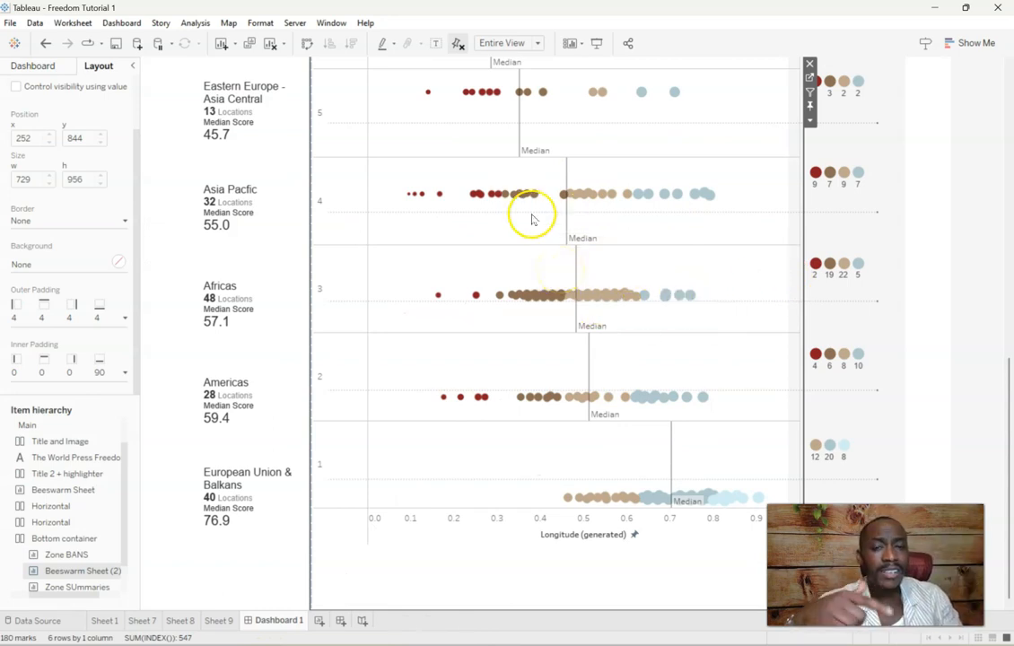
mouse_move(572, 257)
click(636, 210)
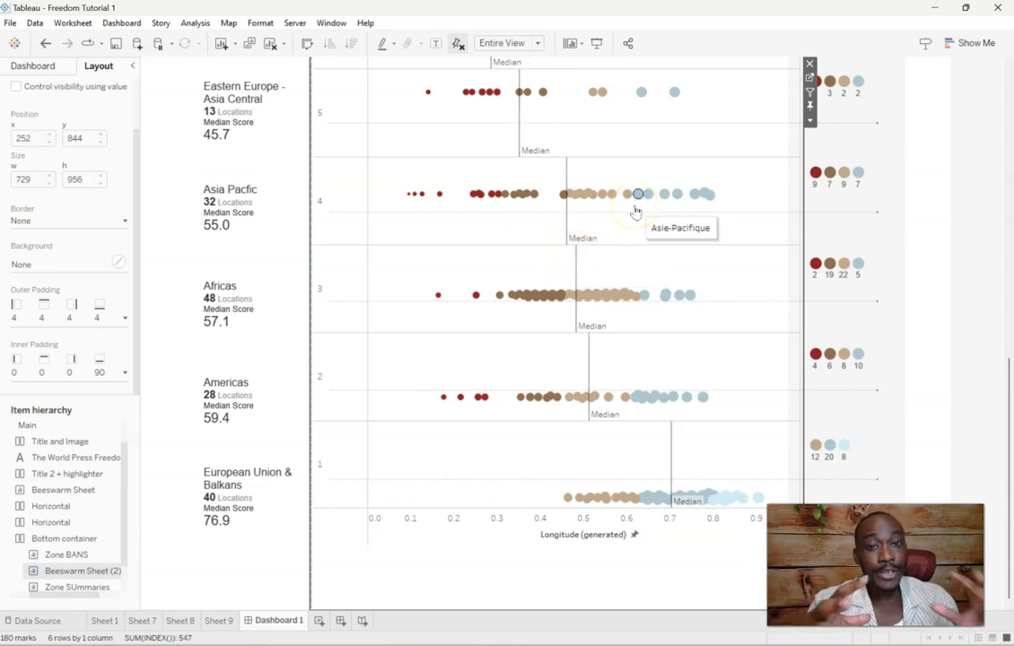
click(641, 230)
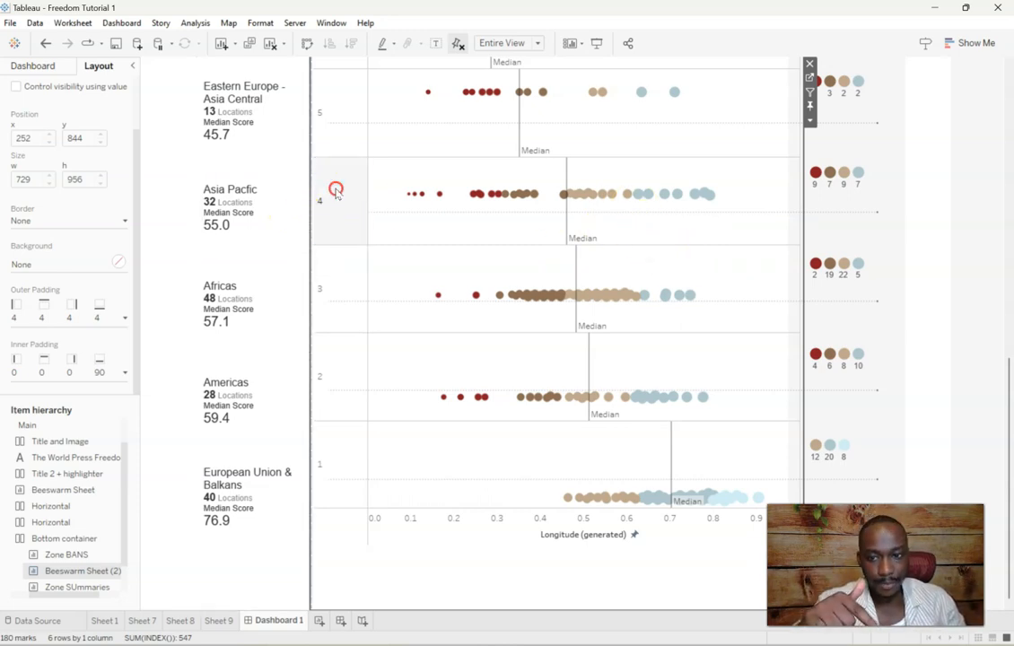
right_click(335, 192)
click(385, 279)
click(480, 489)
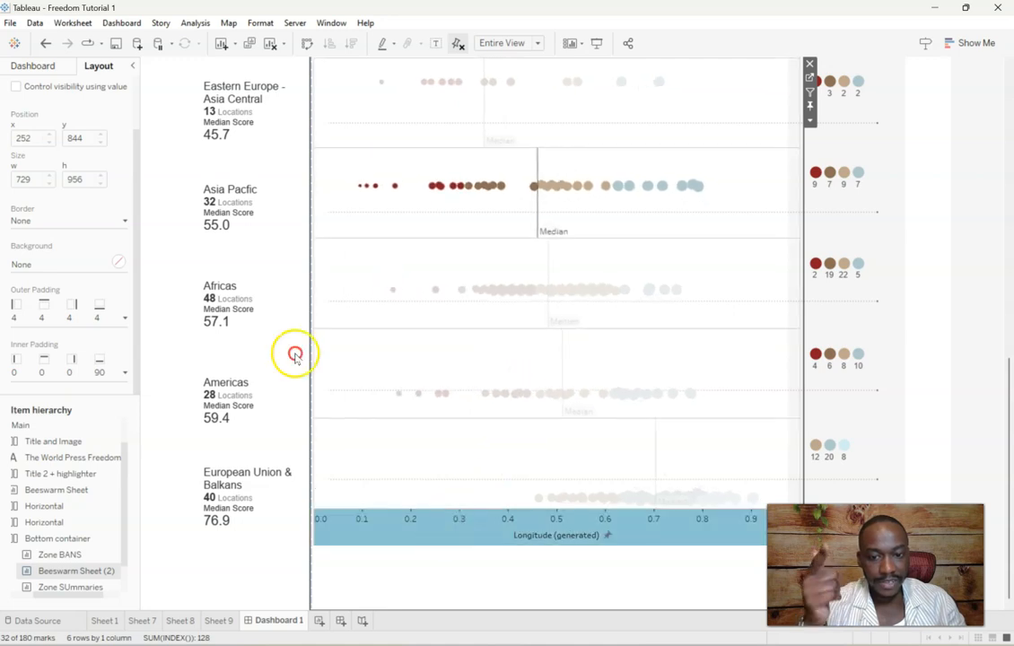
right_click(444, 530)
click(541, 609)
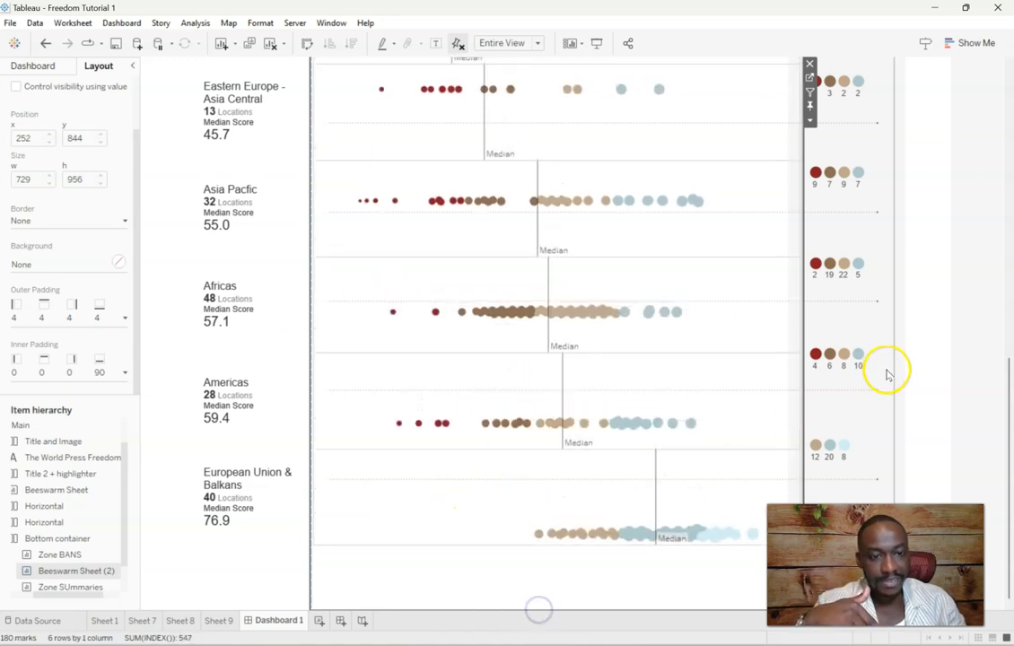
Step: Add a Blank object to the dashboard, make it floating, and move it onto the Middle East - North America median line
click(944, 344)
drag(1009, 423, 1009, 301)
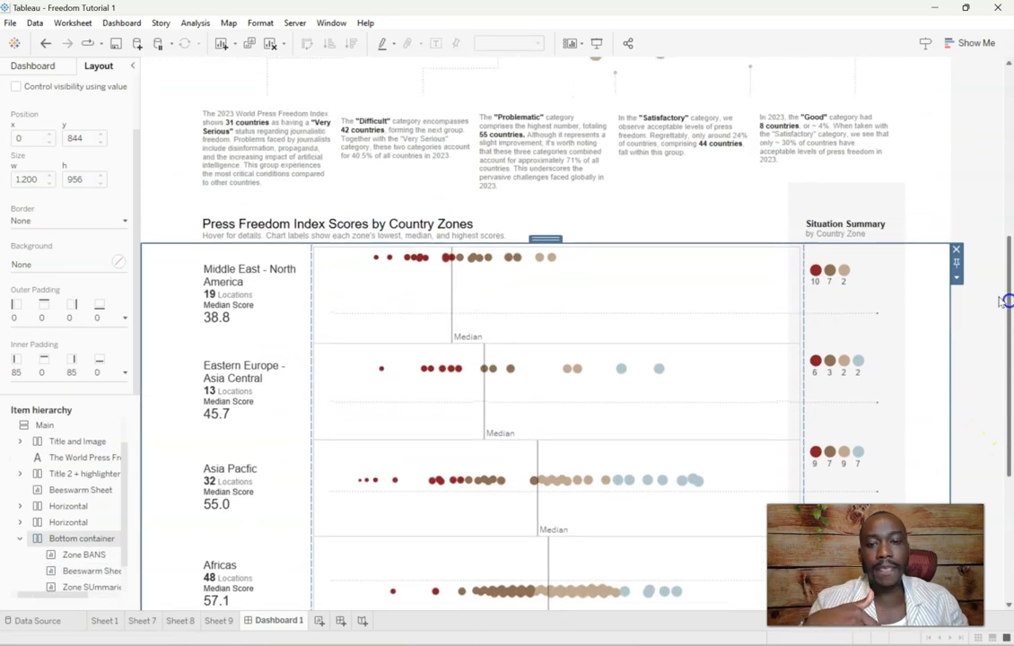
click(27, 66)
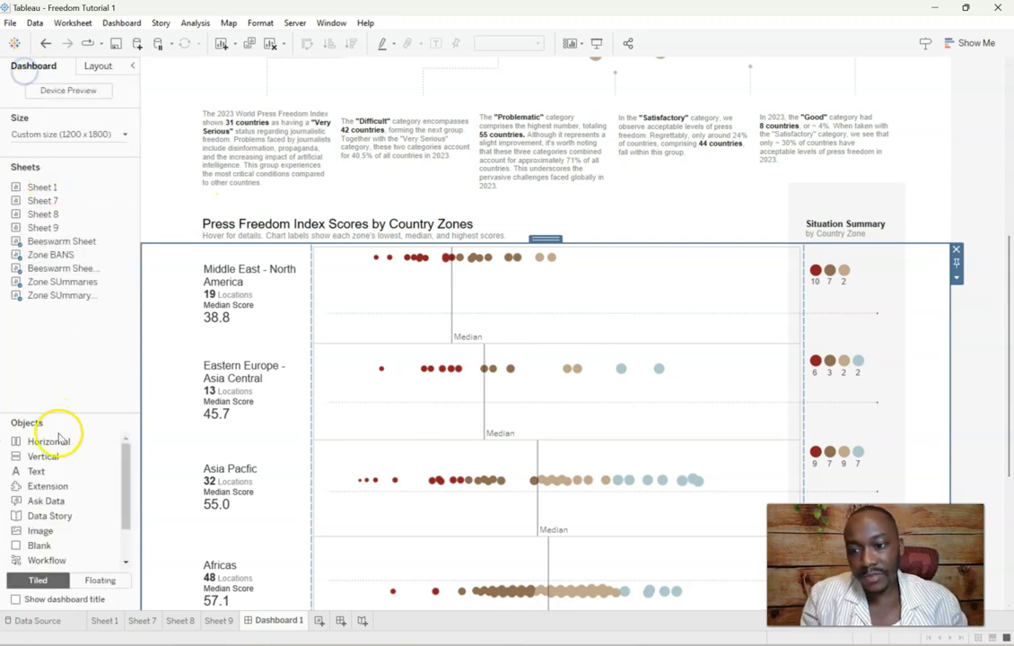
drag(40, 544, 186, 347)
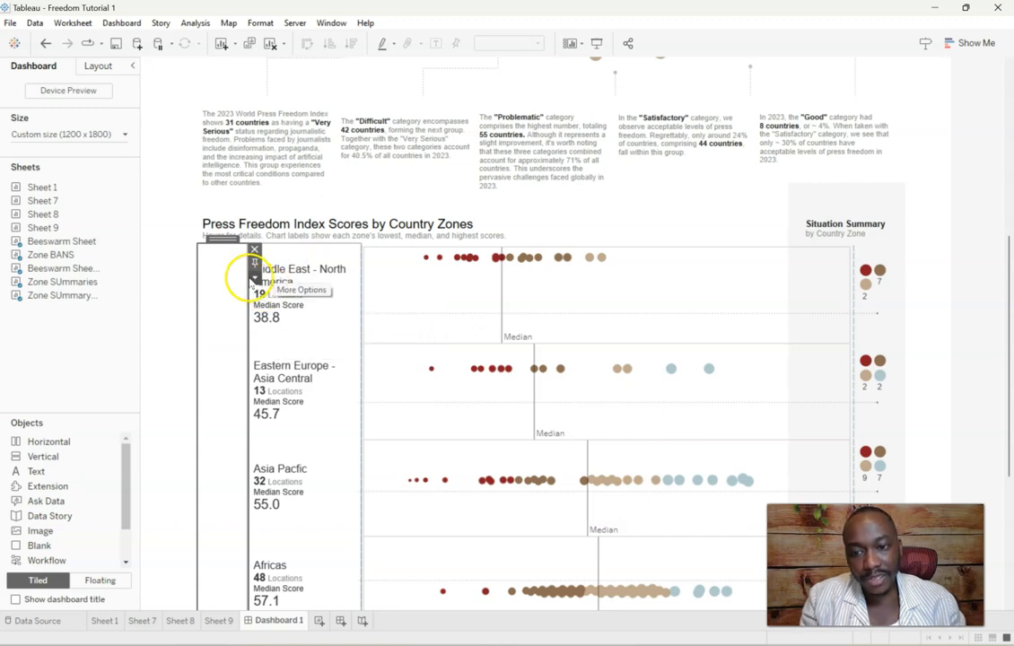
click(255, 274)
click(306, 314)
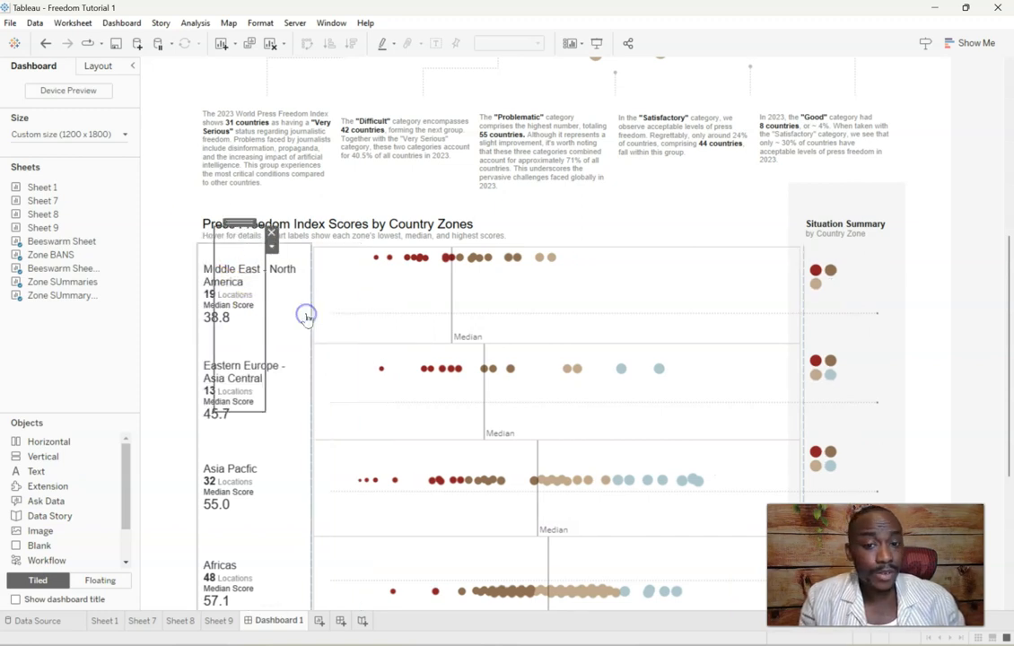
drag(242, 226, 478, 251)
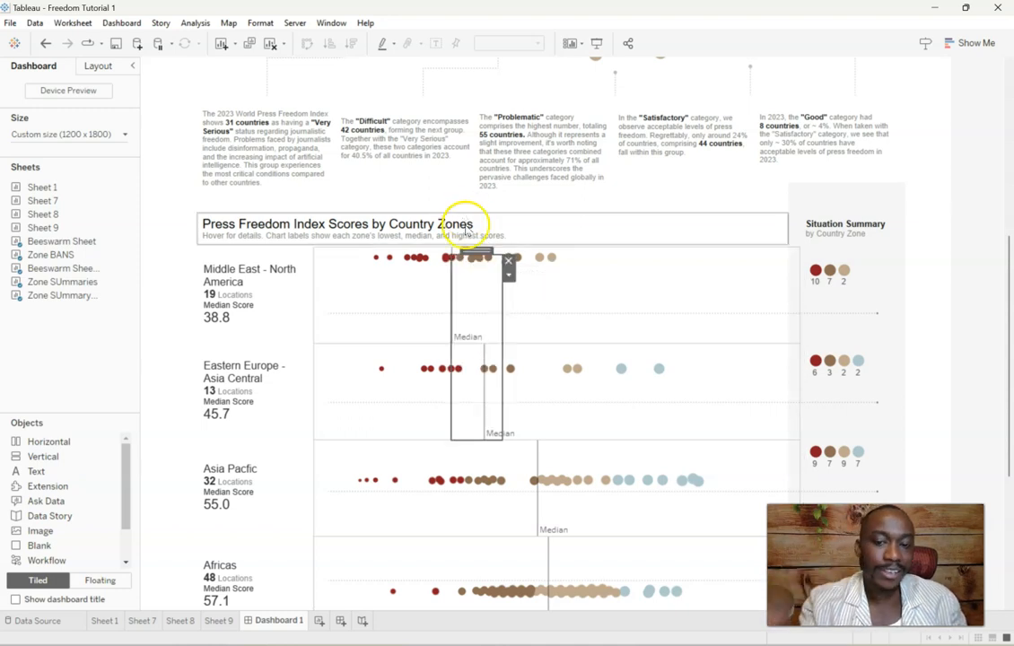
Step: Set the floating Blank object's width to 2 and height to 100
click(99, 66)
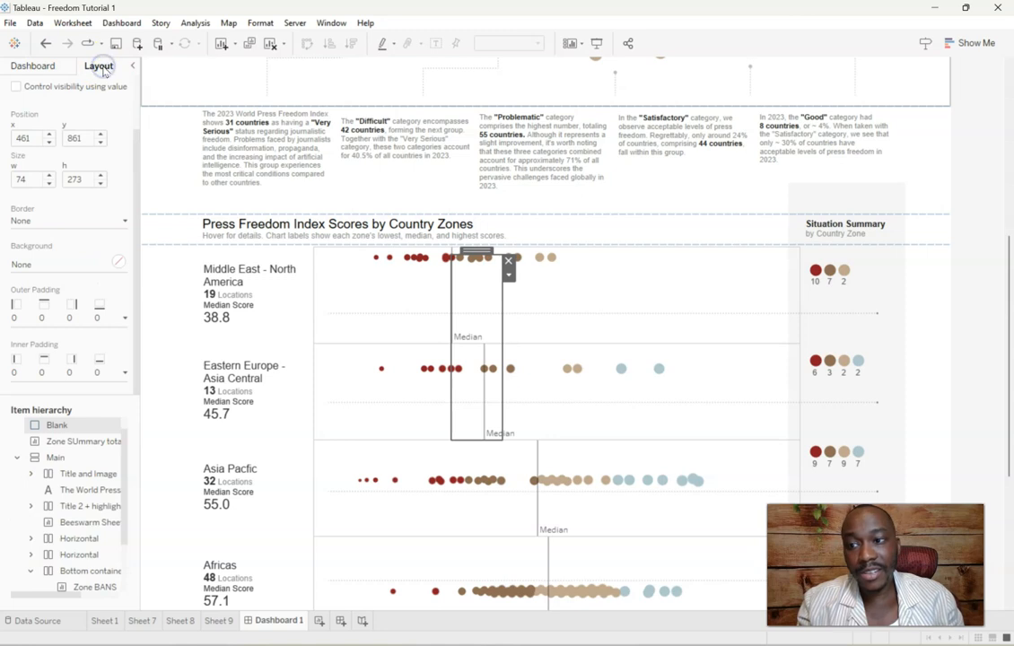
click(18, 180)
text(2)
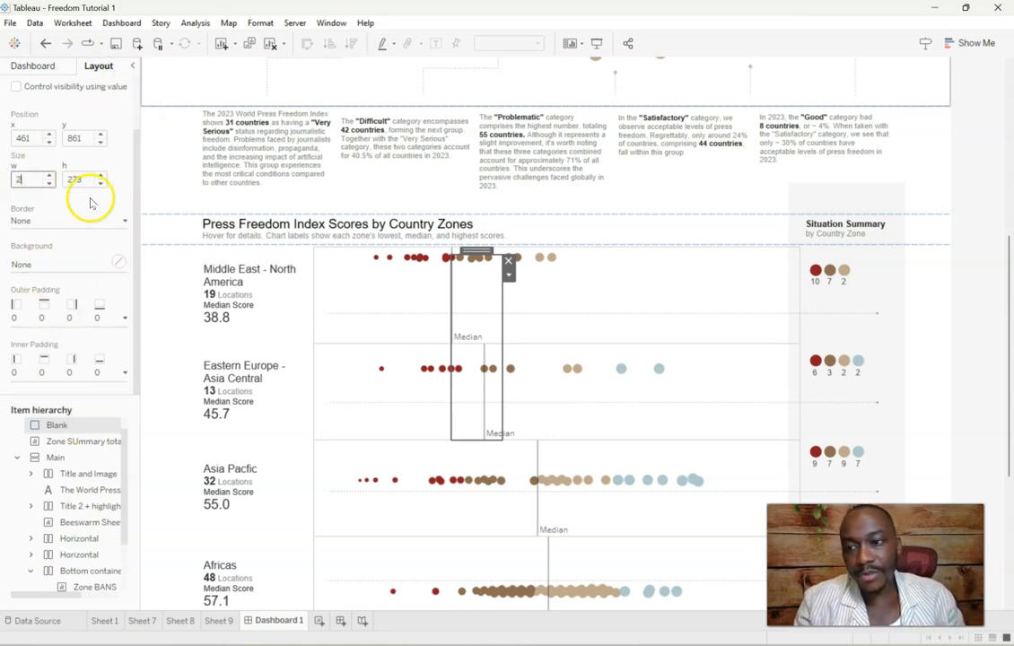
double_click(64, 179)
text(100)
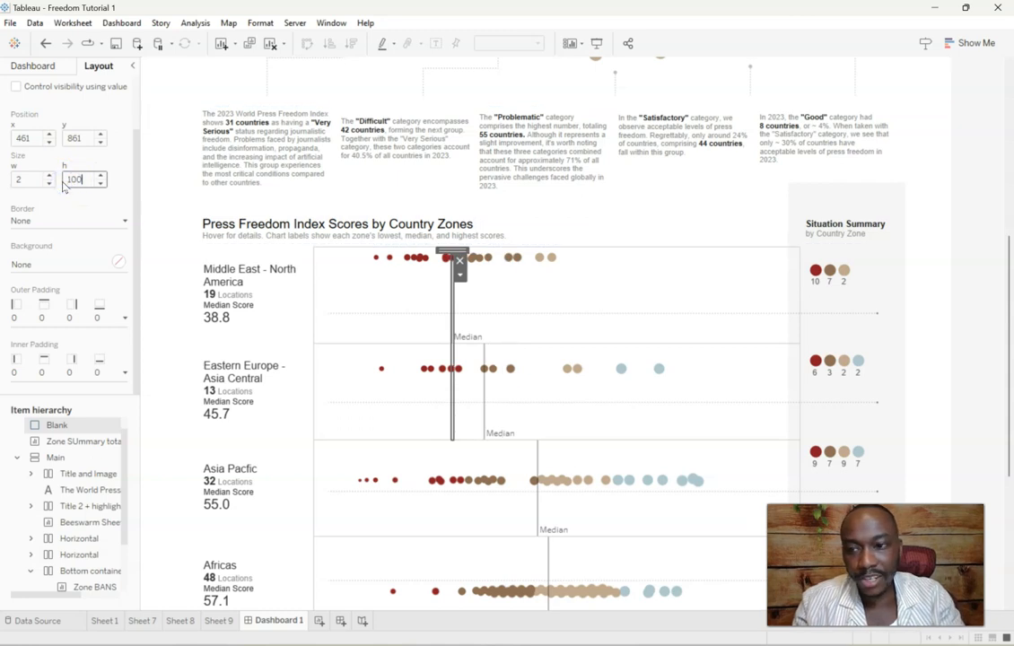
key(Return)
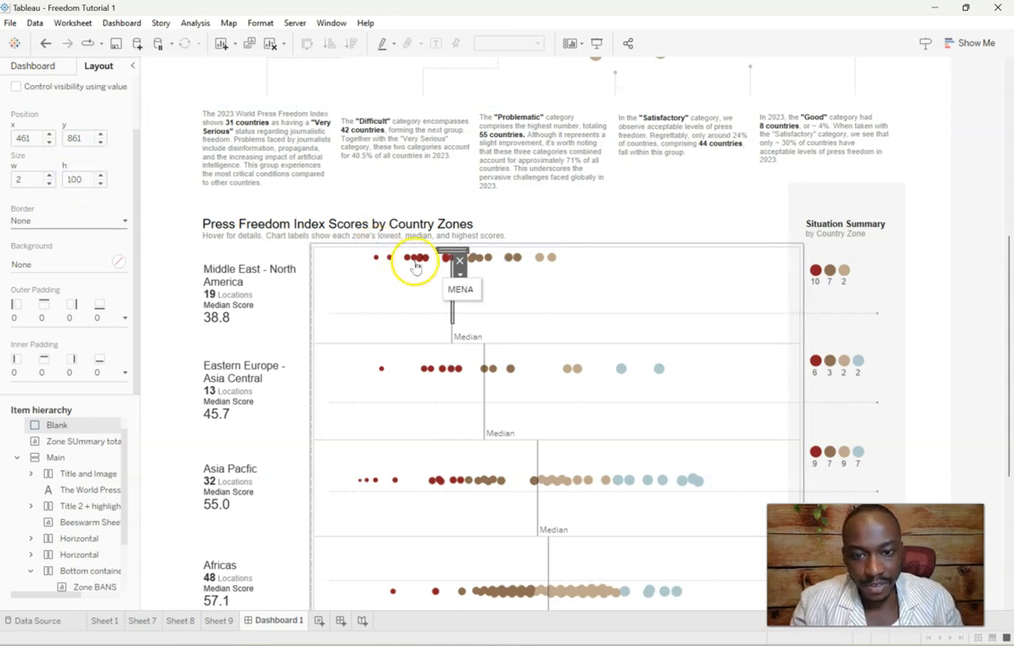
Step: Position the Blank line at x 460, y 879 over the Middle East median and give it a near-black background at 100% opacity
click(535, 256)
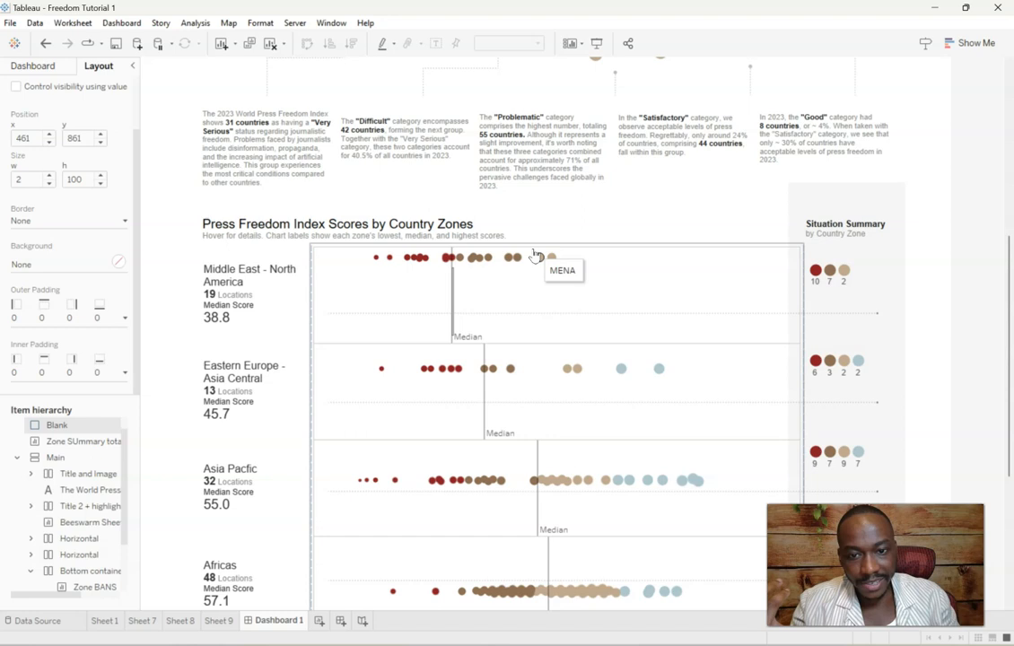
key(Up)
key(Up)
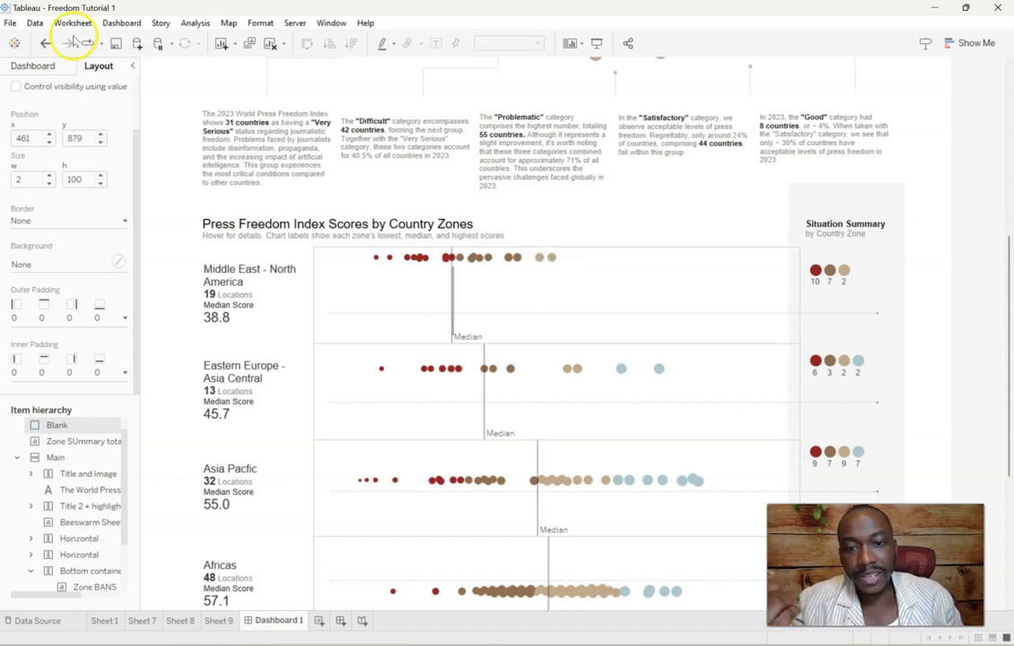
click(52, 266)
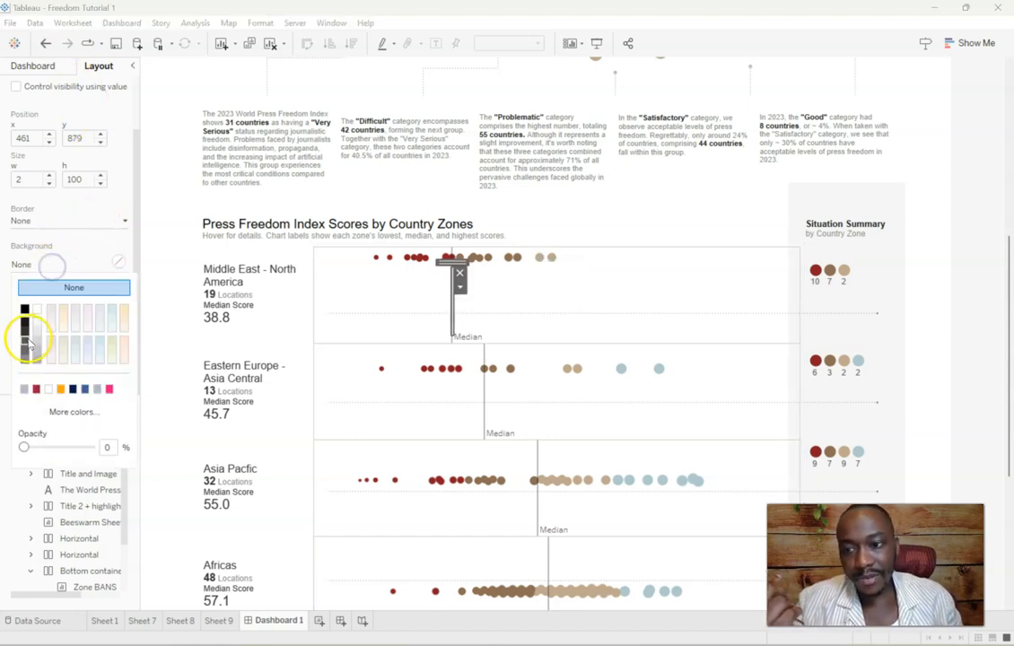
click(26, 324)
click(985, 310)
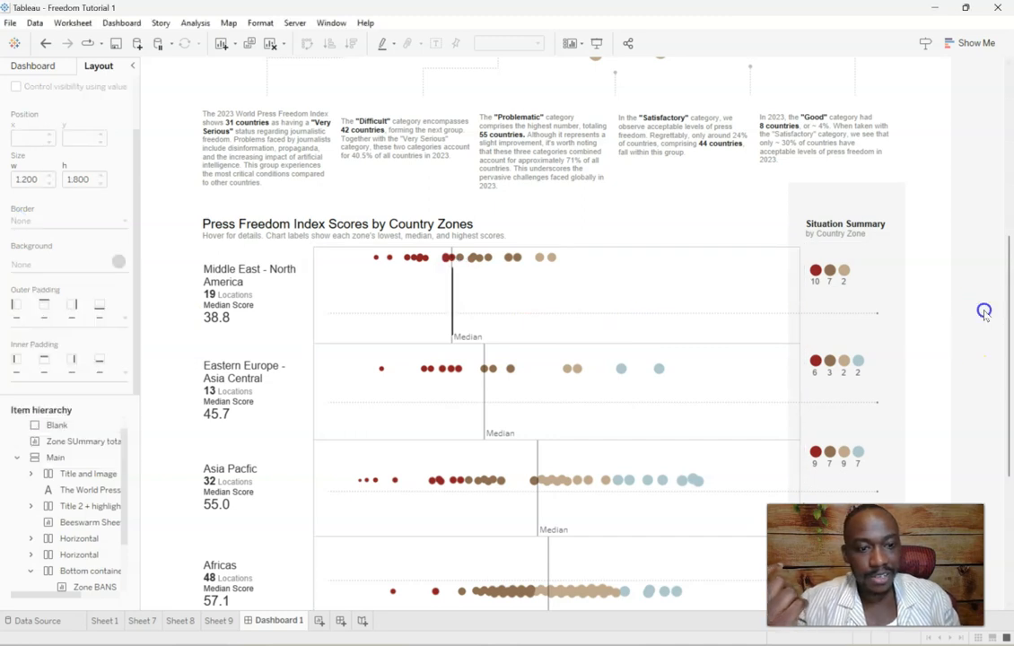
click(453, 292)
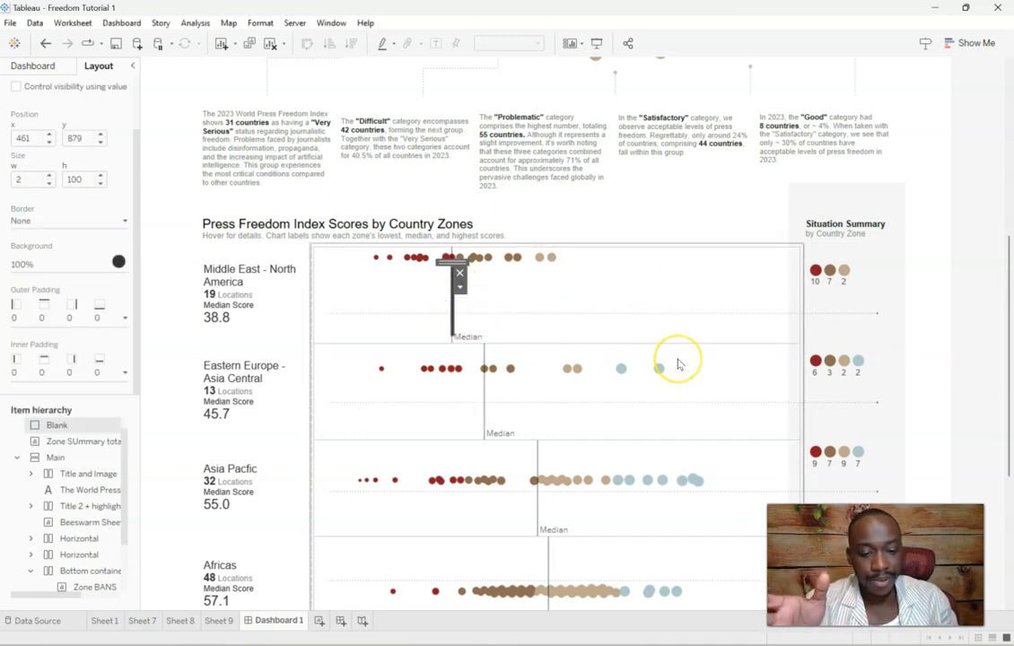
key(Left)
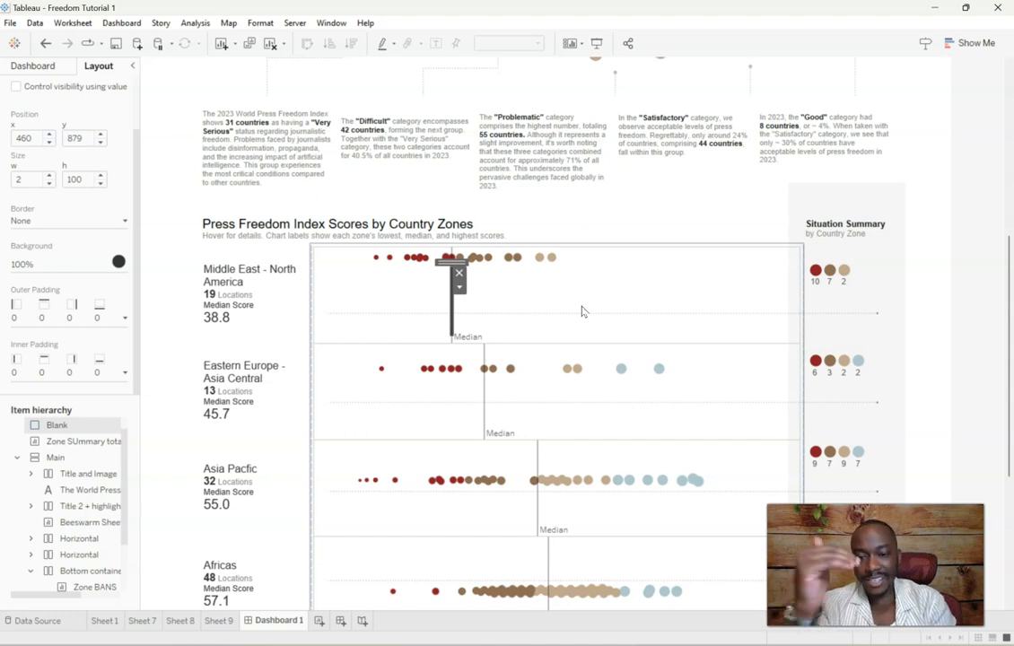
Step: Duplicate the Blank line and place the copy over the Eastern Europe - Asia Central median at x 508, y 1,008
click(398, 60)
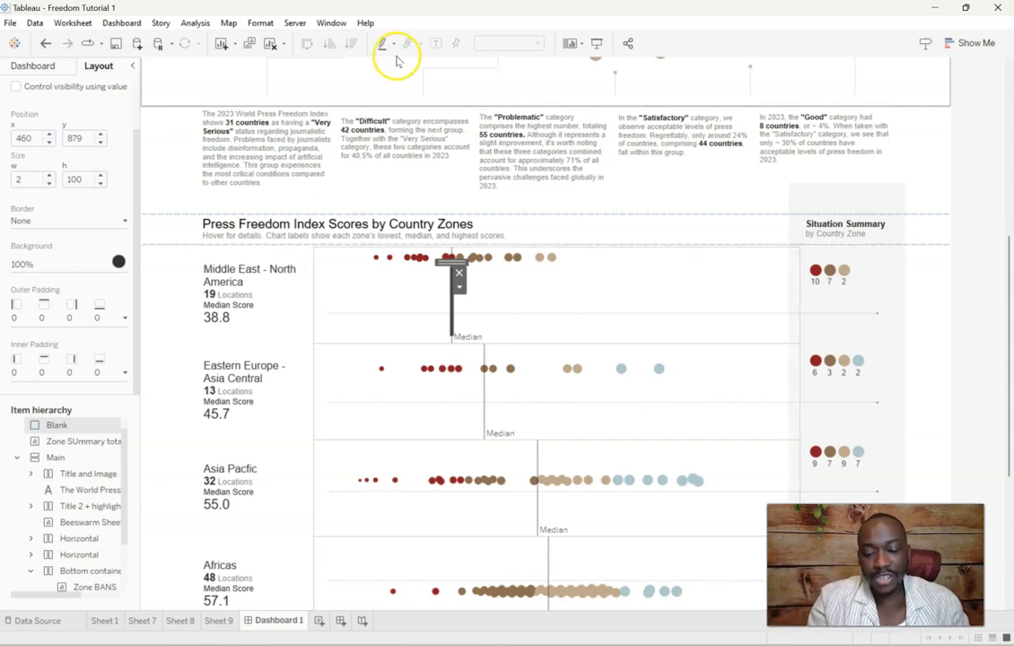
key(ctrl+v)
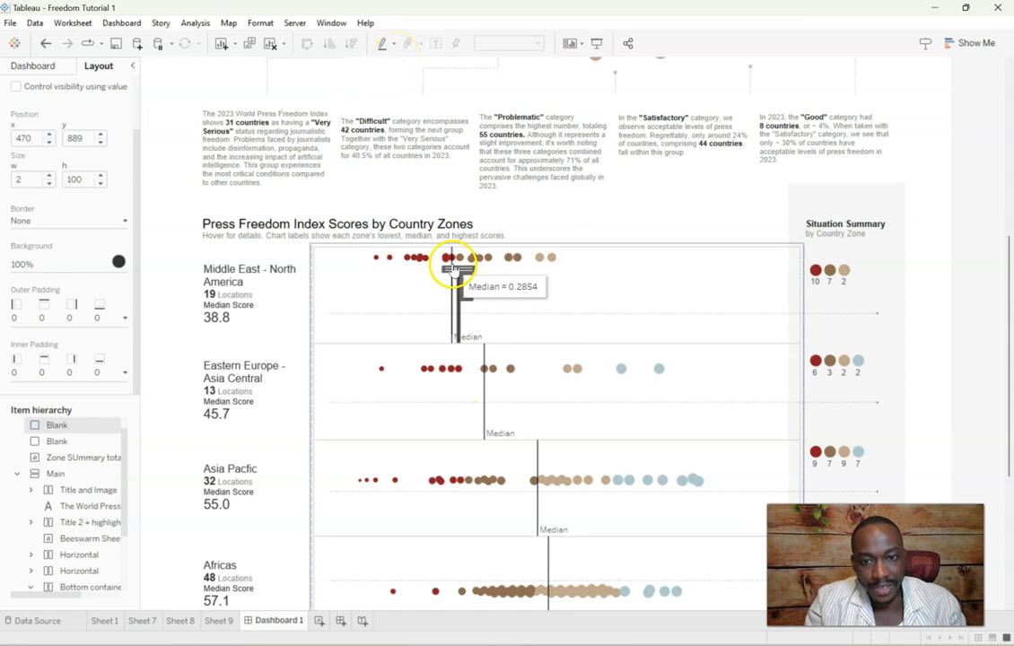
drag(458, 269, 489, 362)
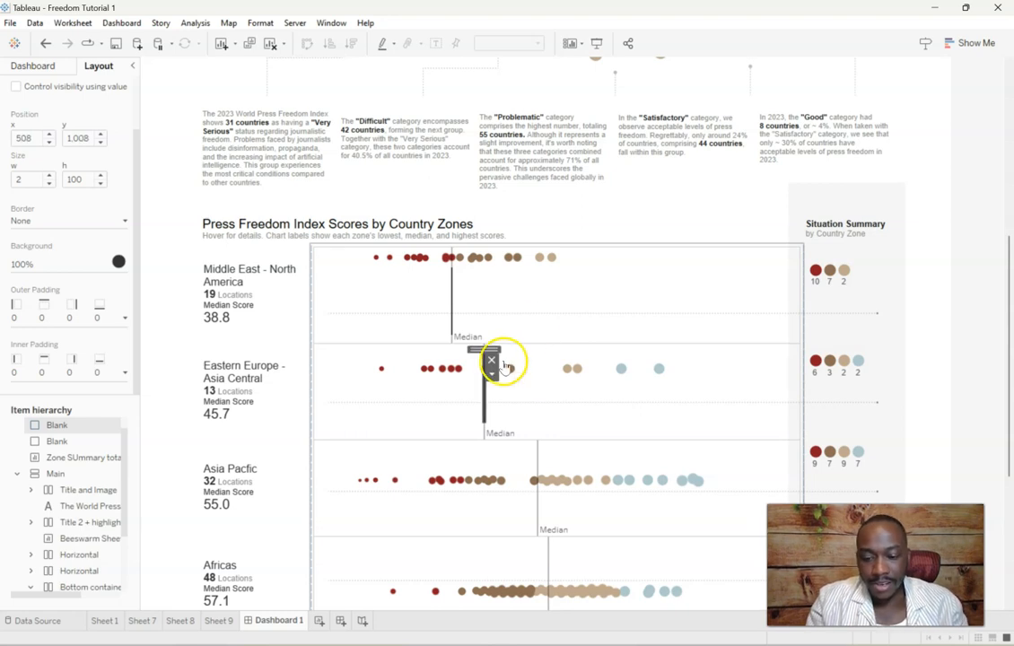
Step: Duplicate the Blank line onto the Asia Pacific median, nudging the copy to x 587 and up 14 px
key(ctrl+v)
drag(482, 354, 539, 454)
click(669, 450)
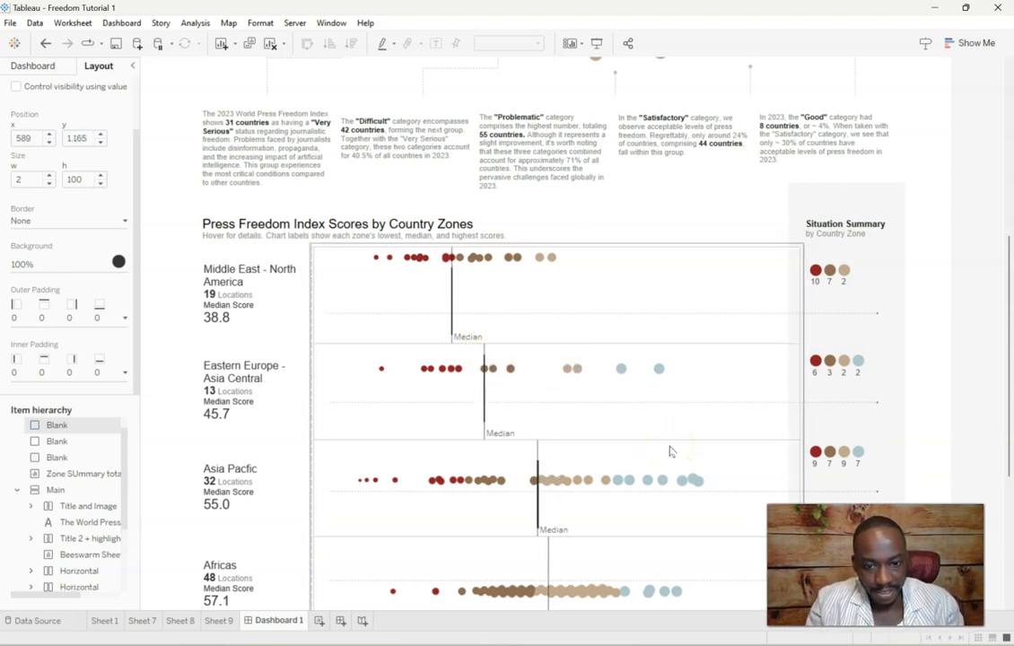
key(Left)
key(Left)
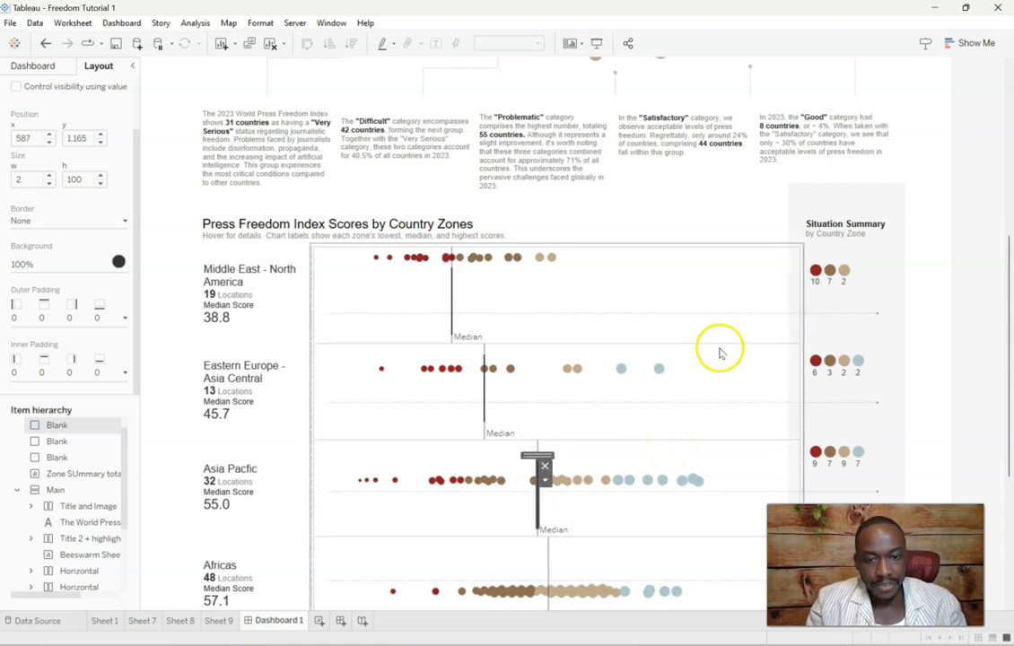
click(626, 458)
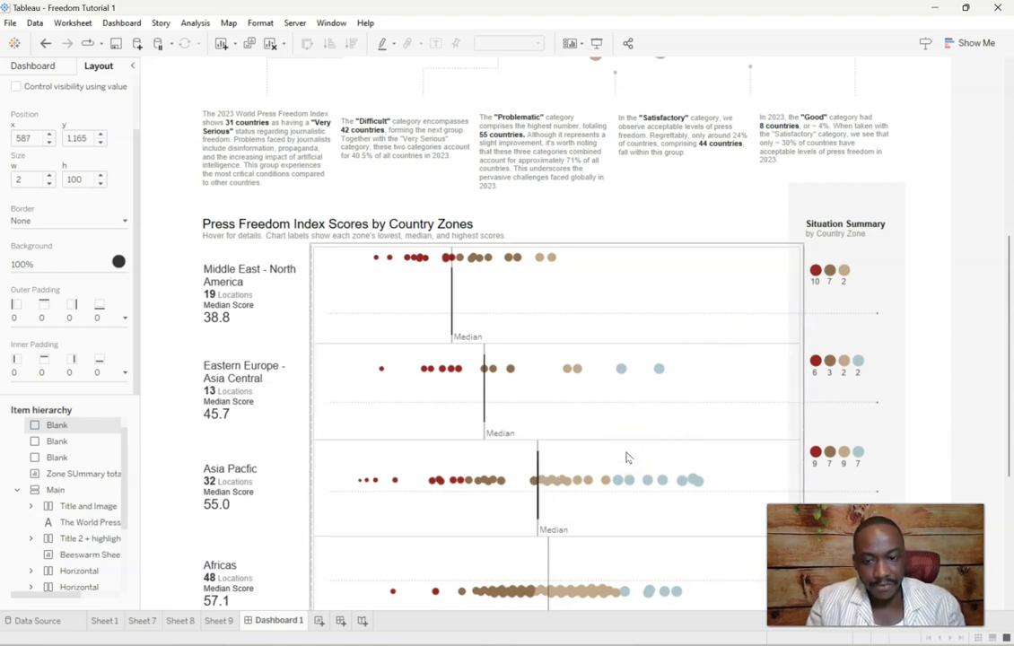
key(Up)
key(Up)
key(Up)
key(Up)
key(Up)
key(Up)
key(Up)
key(Up)
key(Up)
key(Up)
key(Up)
key(Up)
key(Up)
key(Up)
Step: Duplicate the Blank line and place the copy over the Africas median at x 603, y 1,301
drag(546, 453, 552, 459)
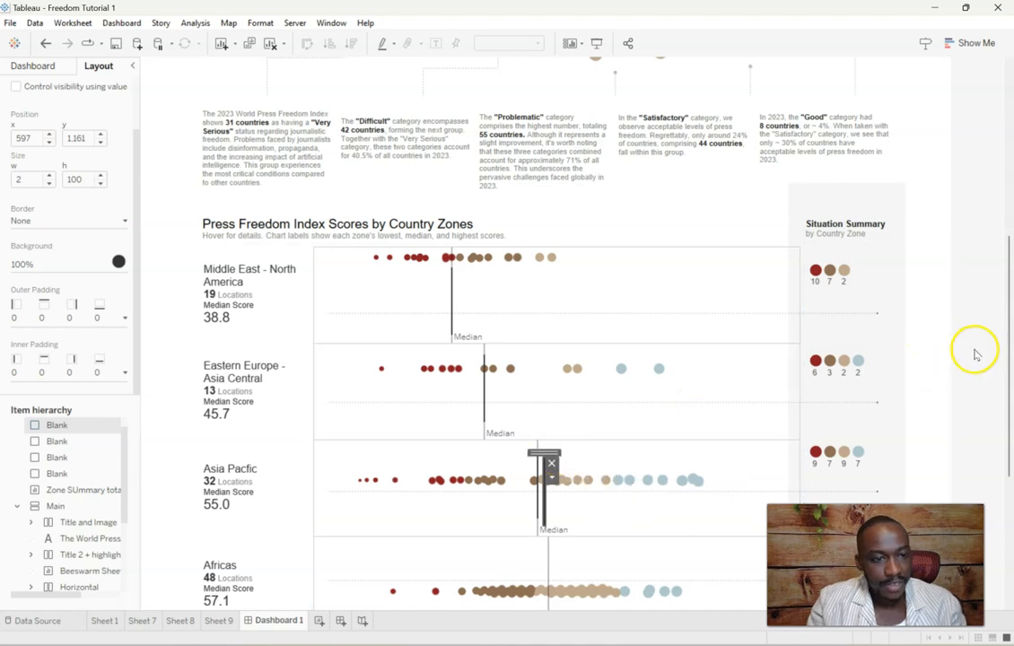
drag(1005, 337, 1003, 418)
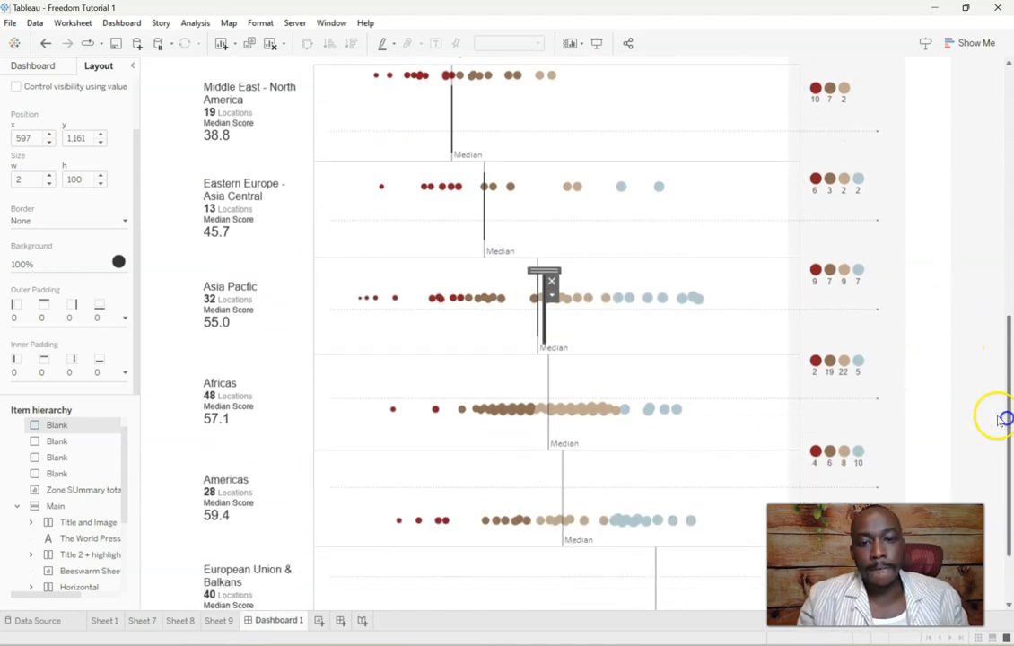
drag(538, 272, 543, 359)
click(582, 348)
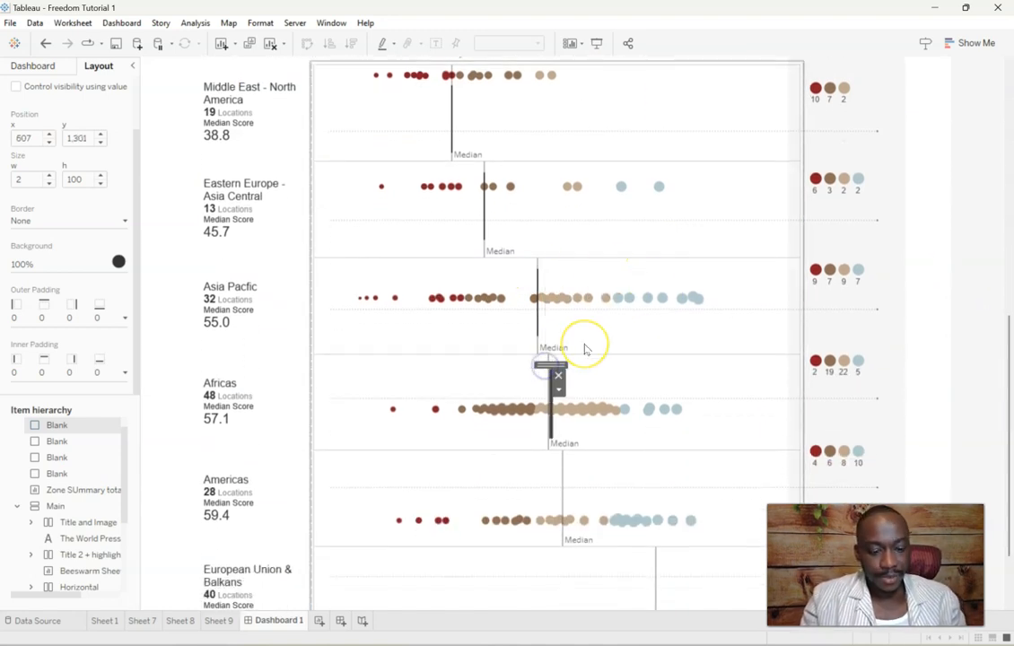
key(Left)
key(Left)
key(Left)
key(Left)
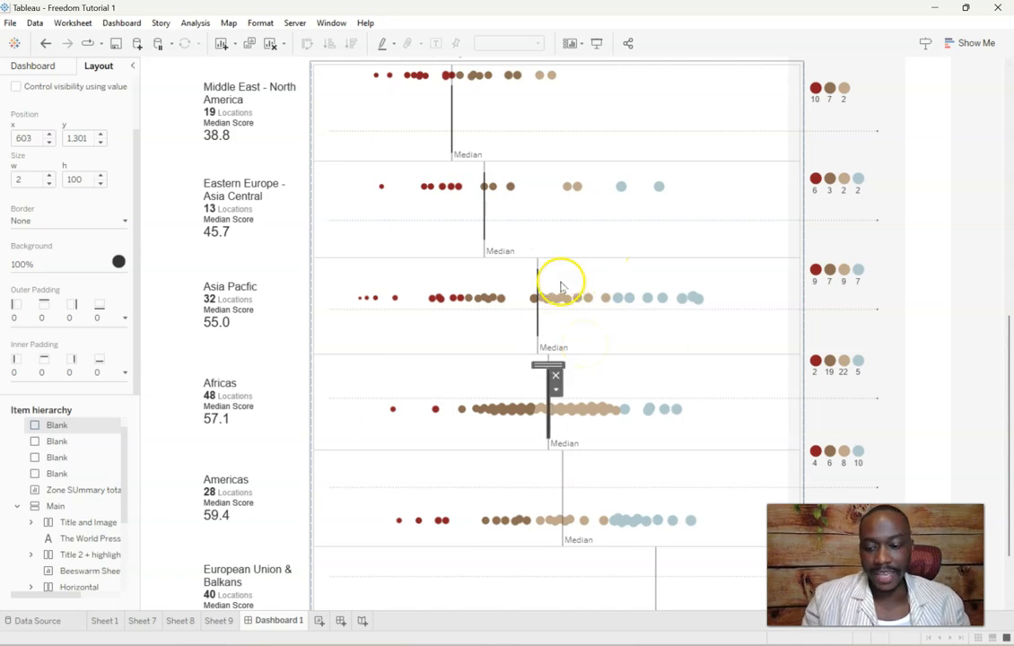
Step: Place copies of the Blank line over the Americas median at x 624, y 1,444 and the European Union & Balkans median at x 762, y 1,586
drag(552, 369, 566, 470)
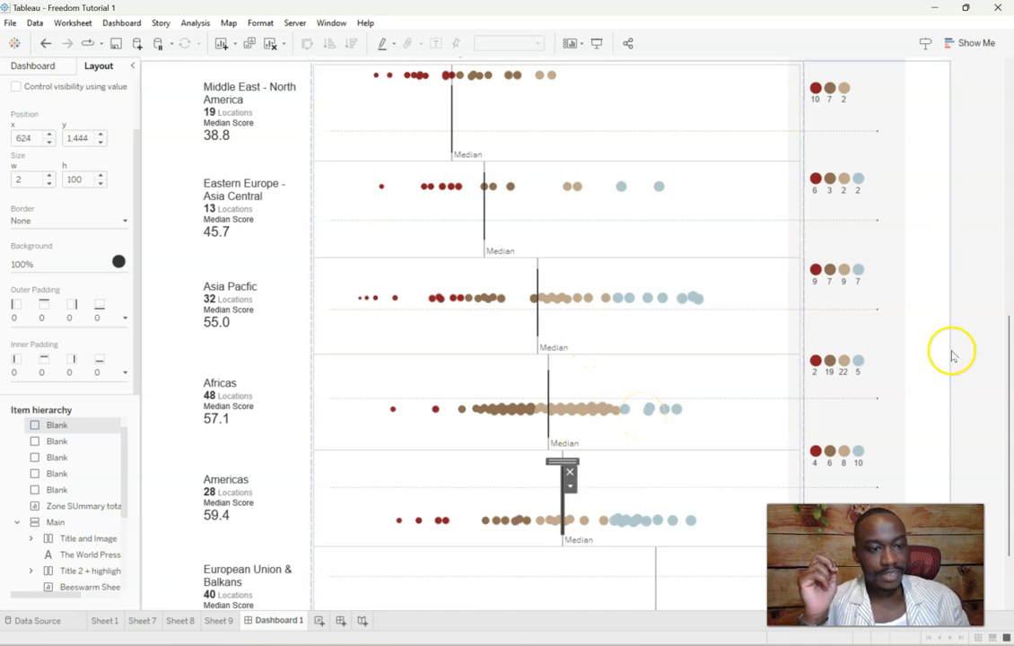
drag(1007, 367, 1009, 446)
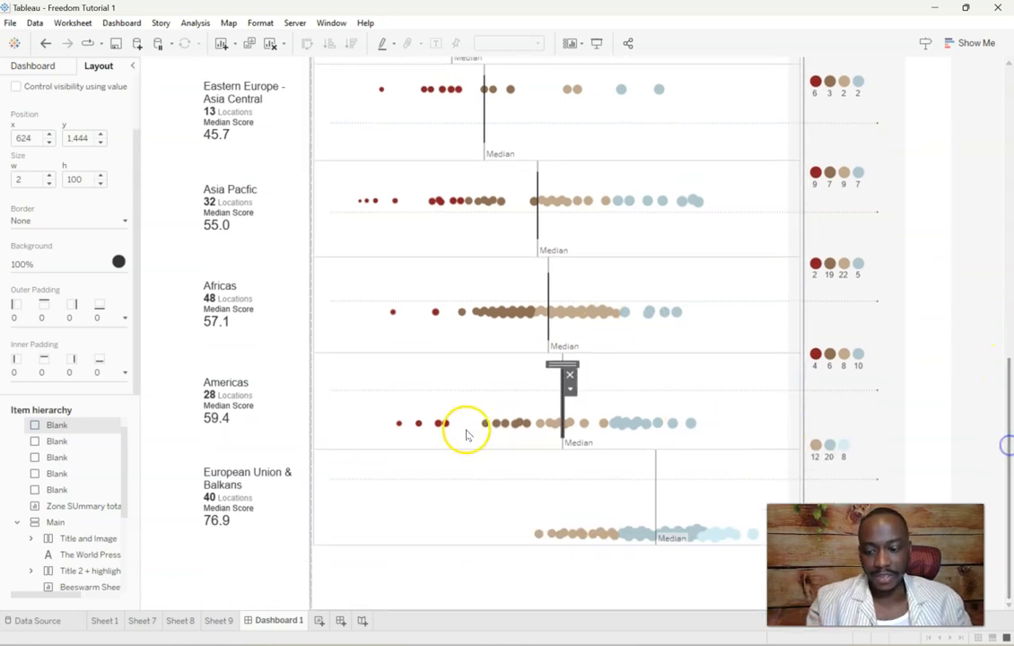
key(ctrl+v)
drag(571, 373, 668, 464)
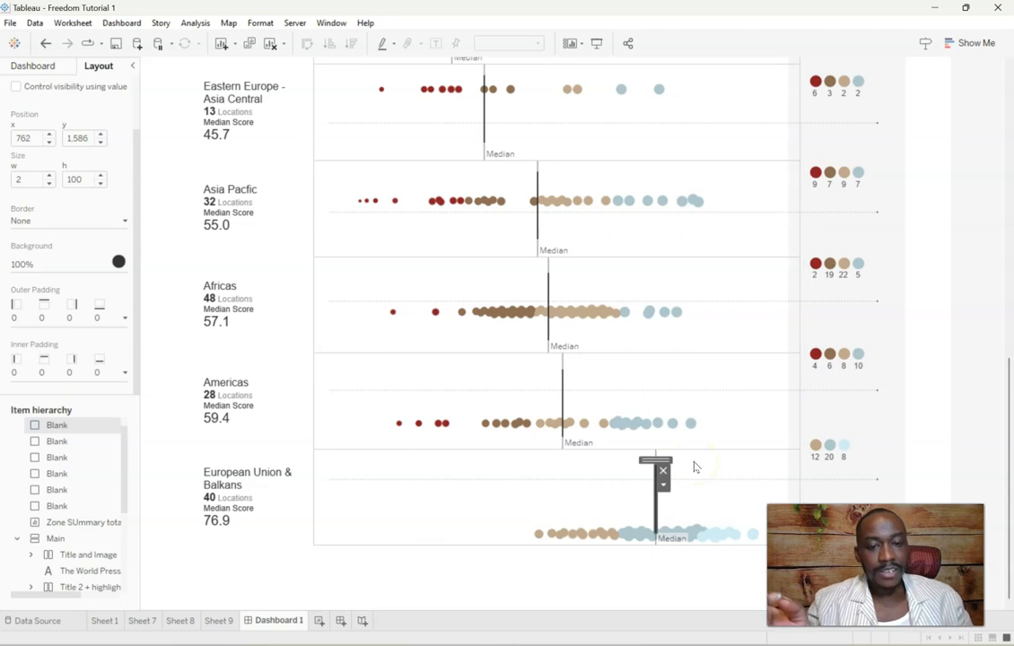
click(968, 265)
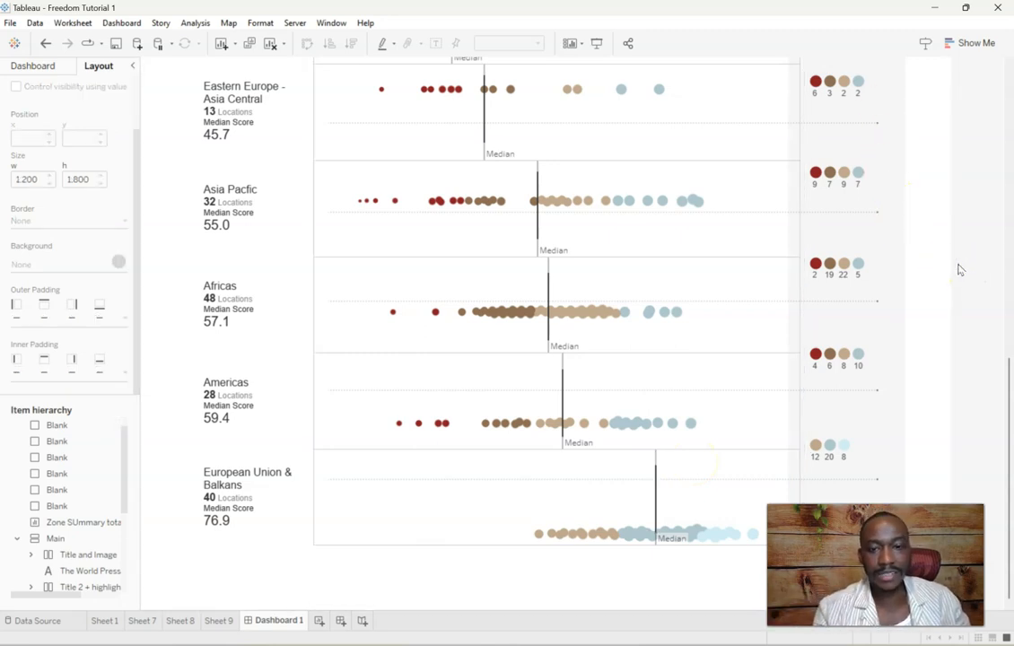
Step: Remove the built-in median reference lines from the per-zone beeswarm chart, keeping the floating Blank lines
click(560, 253)
right_click(560, 253)
click(635, 290)
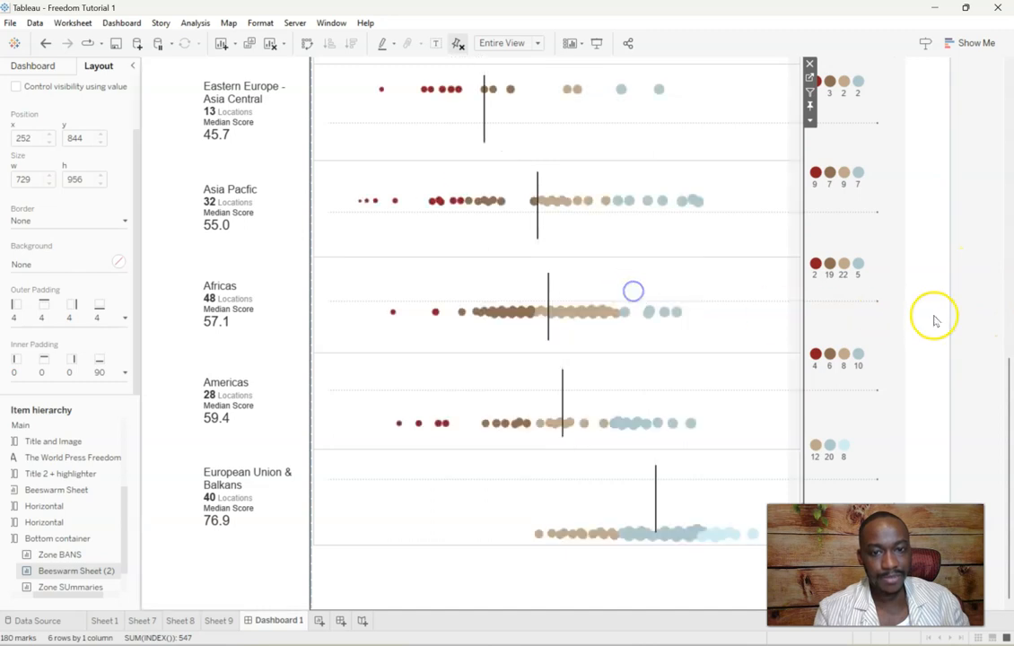
Step: Remove the SUM(INDEX()) field from the rows of Beeswarm Sheet (2) and return to Dashboard 1
click(810, 79)
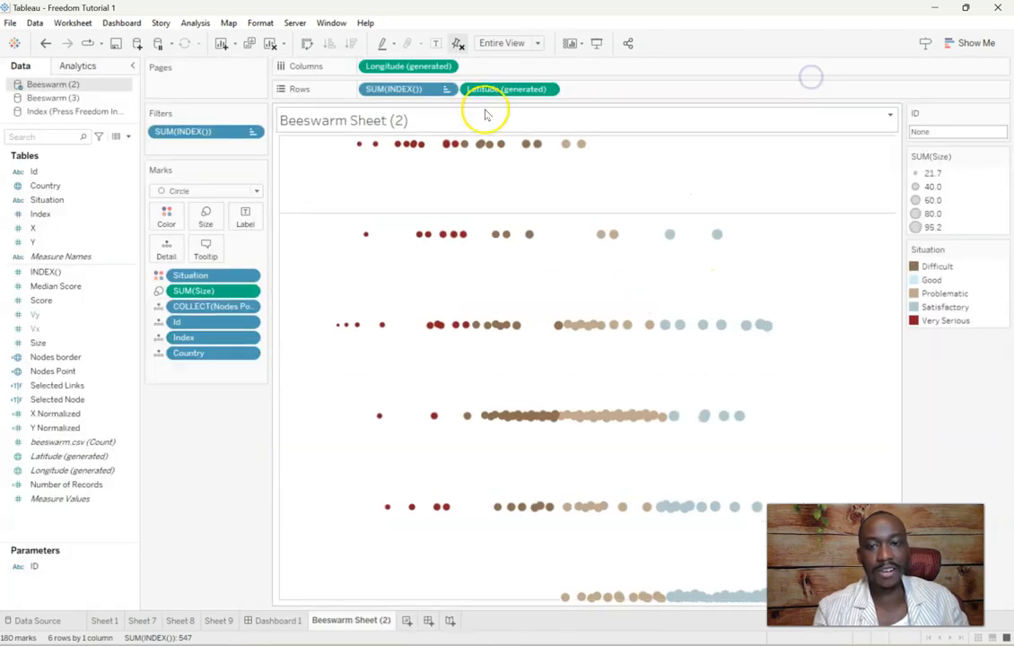
click(446, 89)
click(402, 386)
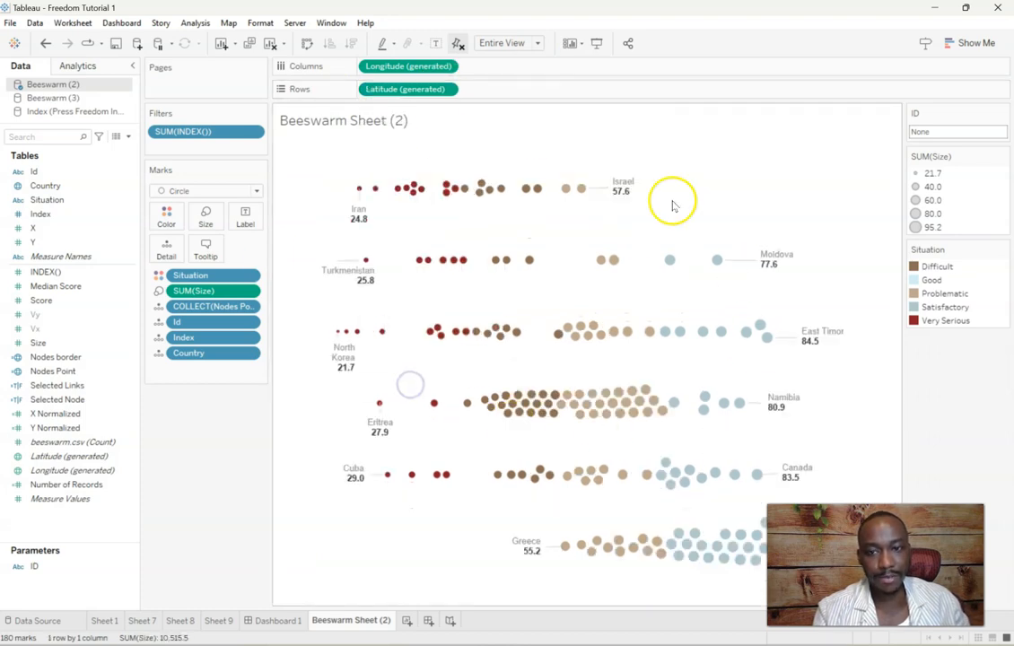
click(279, 621)
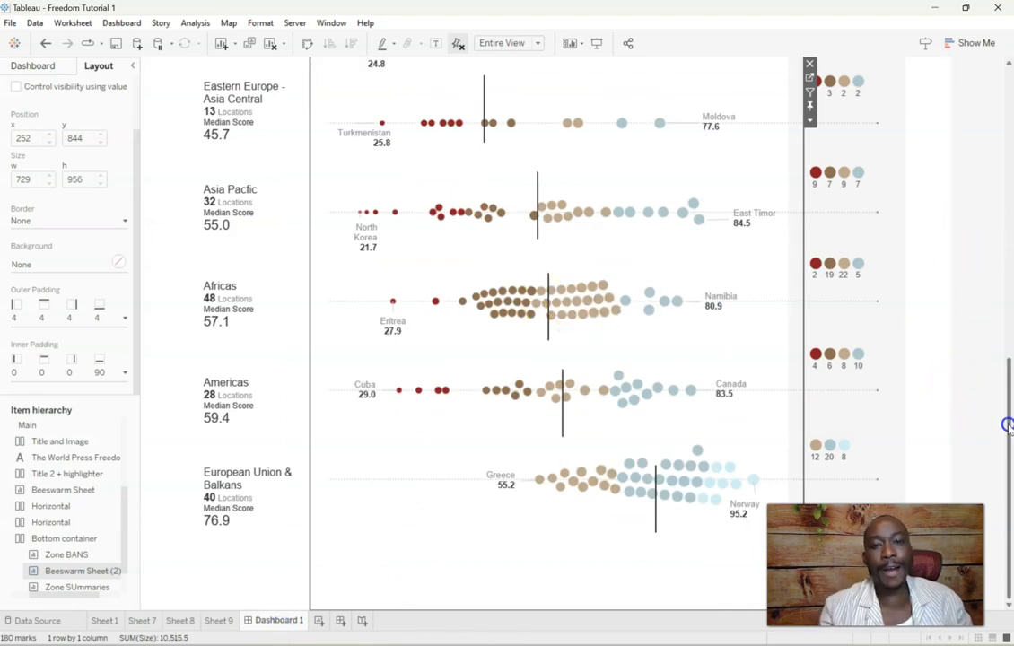
Step: Add a Text object reading 38.8 beside the country zone chart on the dashboard
drag(1007, 426, 989, 331)
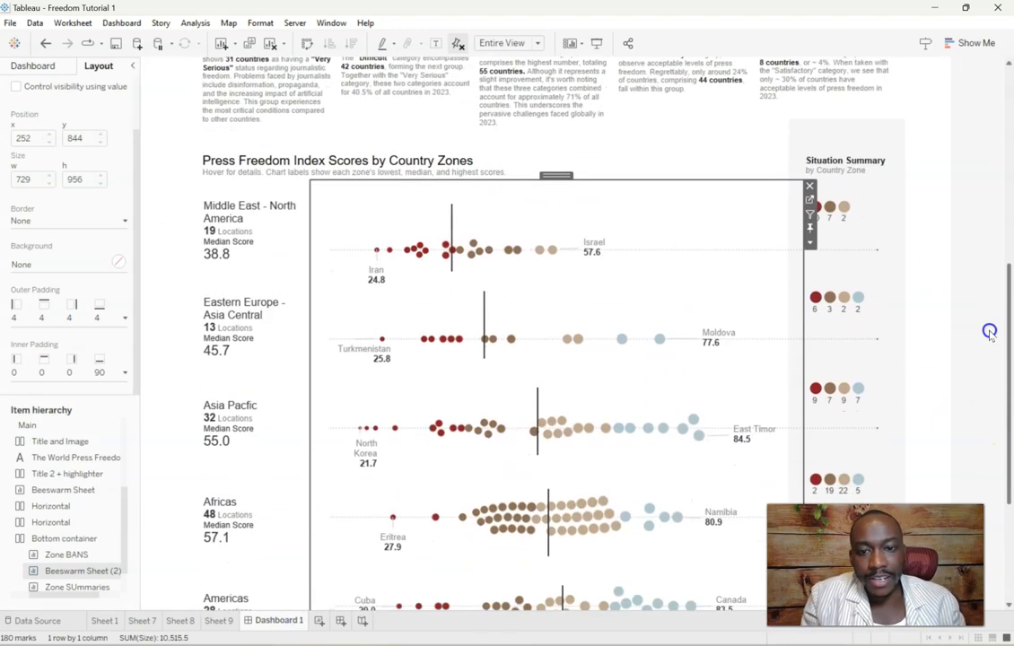
click(32, 66)
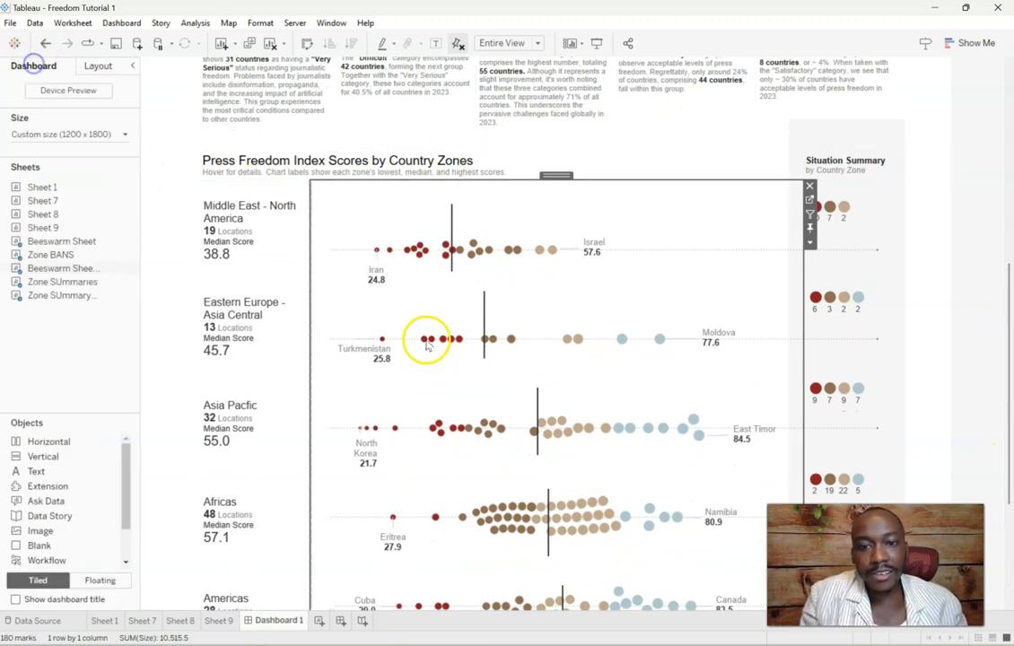
drag(59, 468, 184, 244)
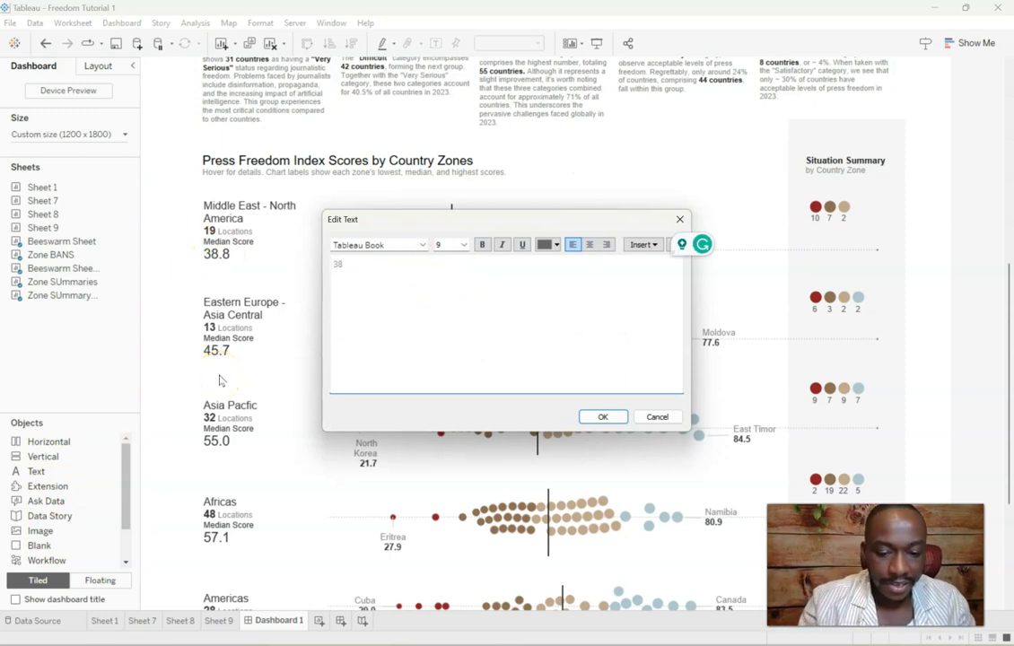
Step: Format the 38.8 text as centred Arial at size 8 with a dark colour and apply it
drag(394, 294, 260, 182)
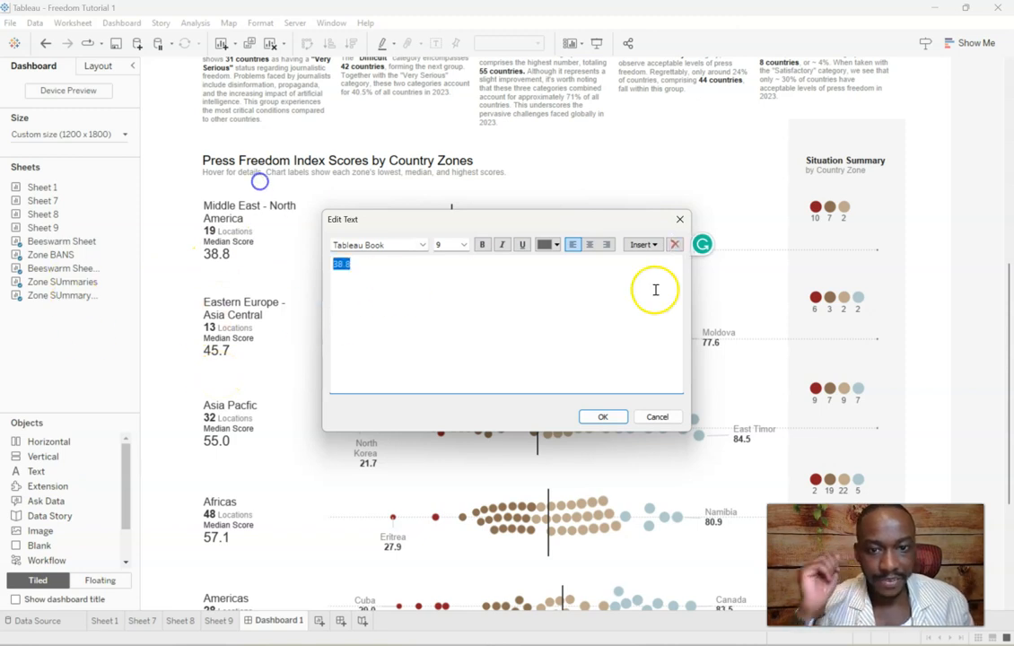
click(591, 244)
click(464, 244)
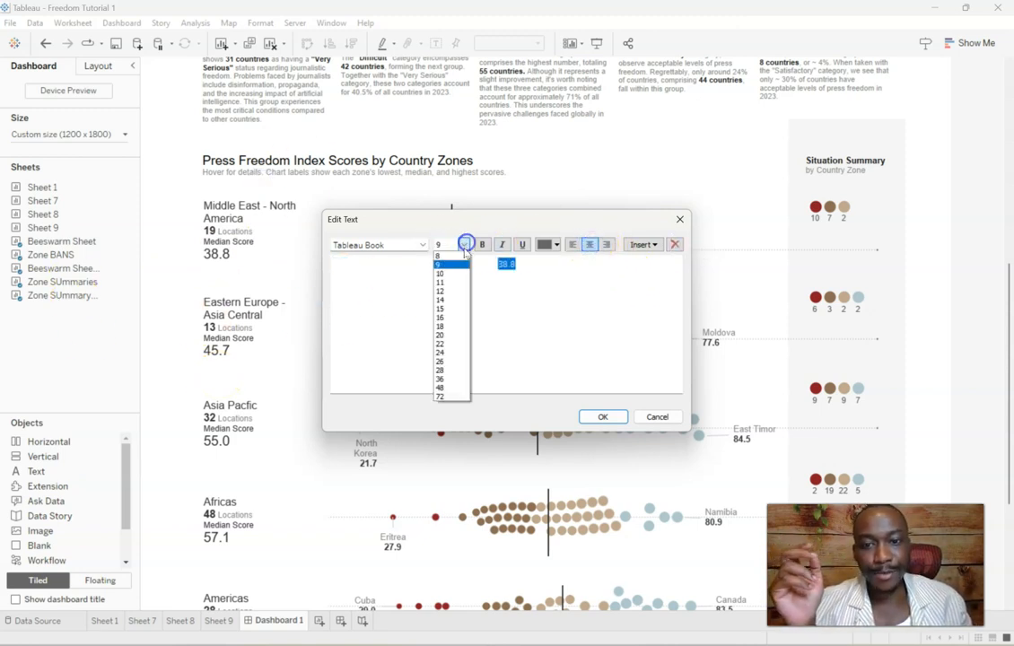
click(453, 257)
click(395, 245)
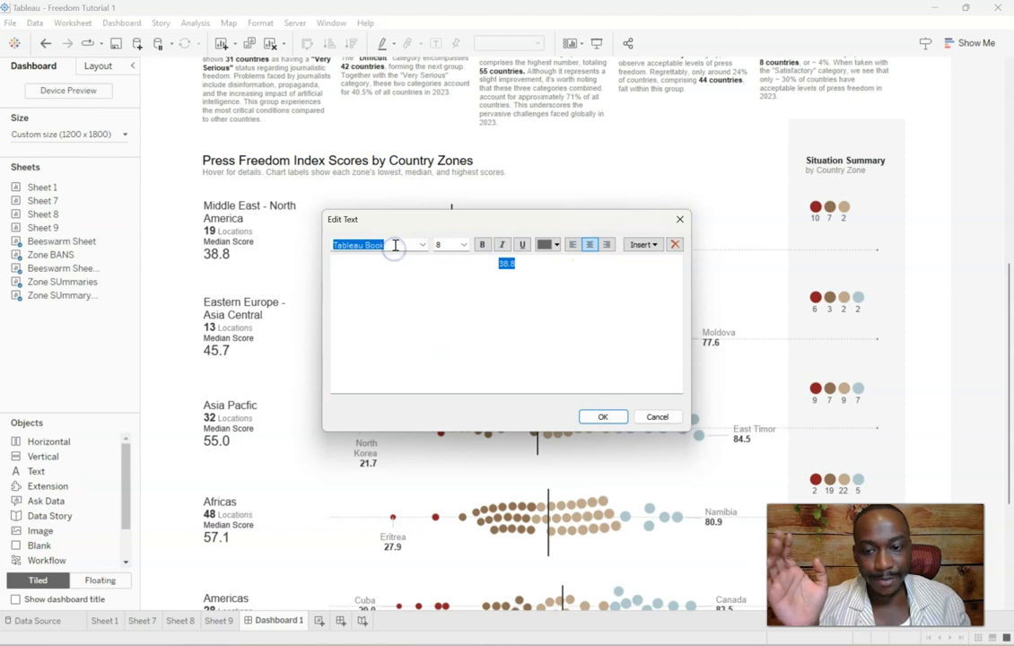
key(Return)
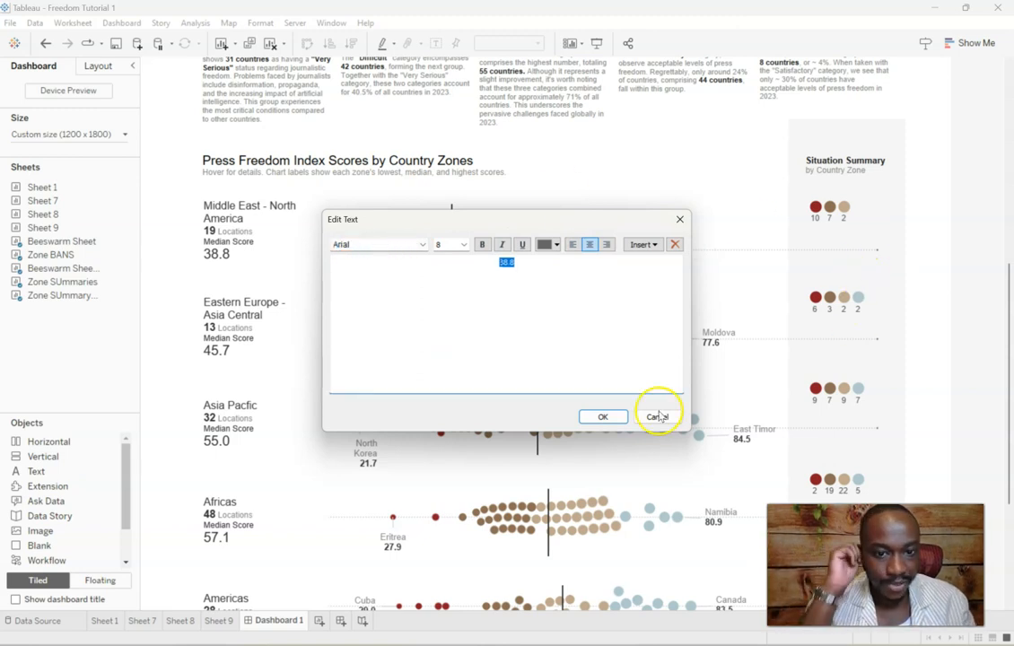
click(556, 244)
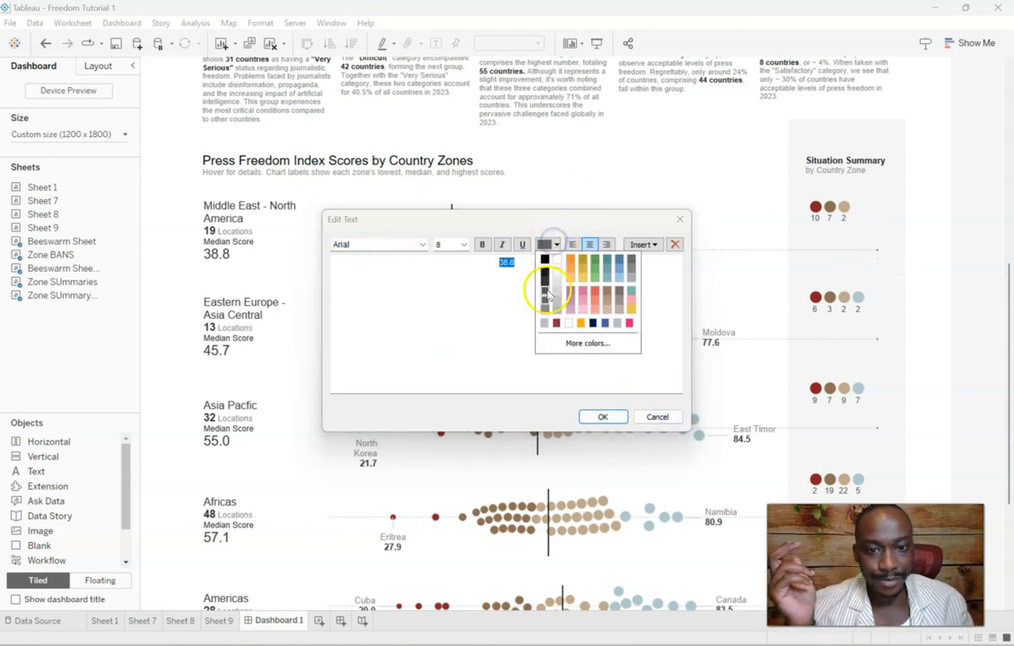
click(534, 273)
click(602, 417)
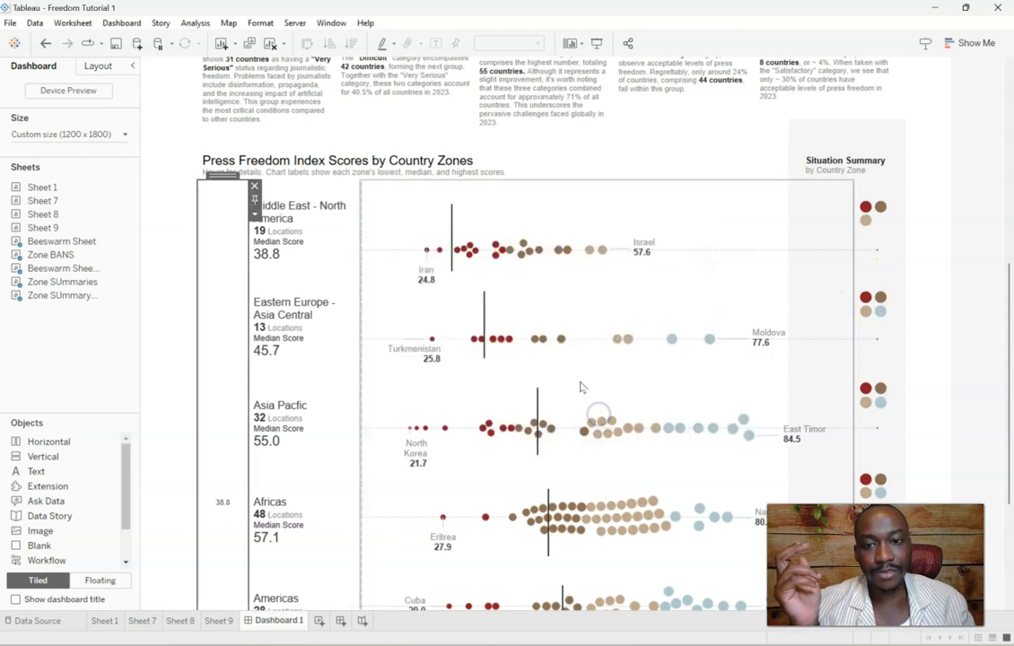
Step: Make the 38.8 text object floating, shrink it, and place it directly above the Middle East - North America median line
click(255, 214)
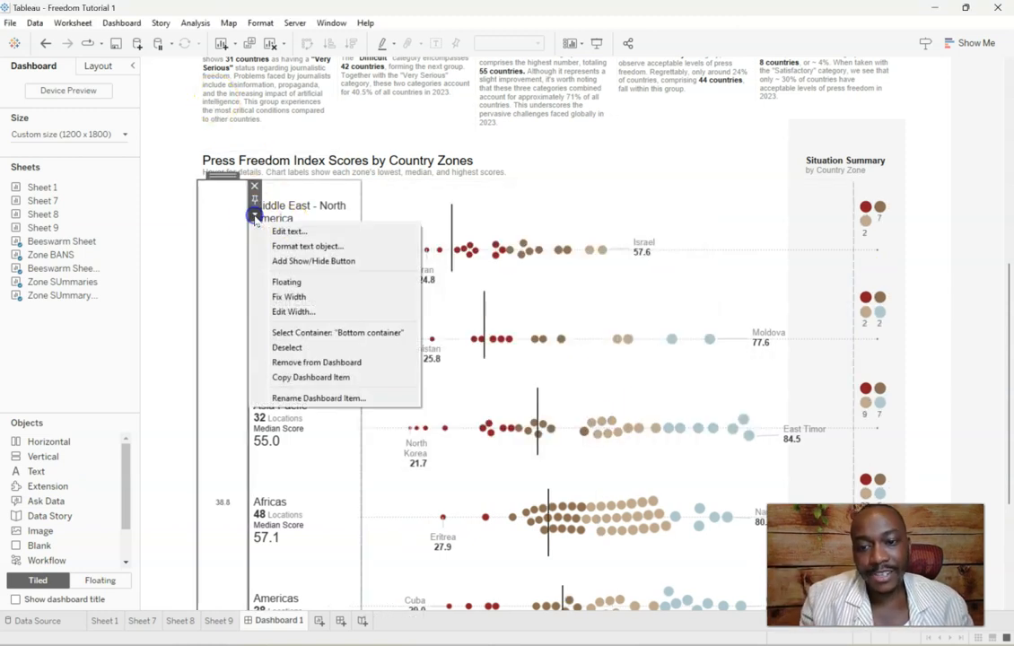
click(328, 283)
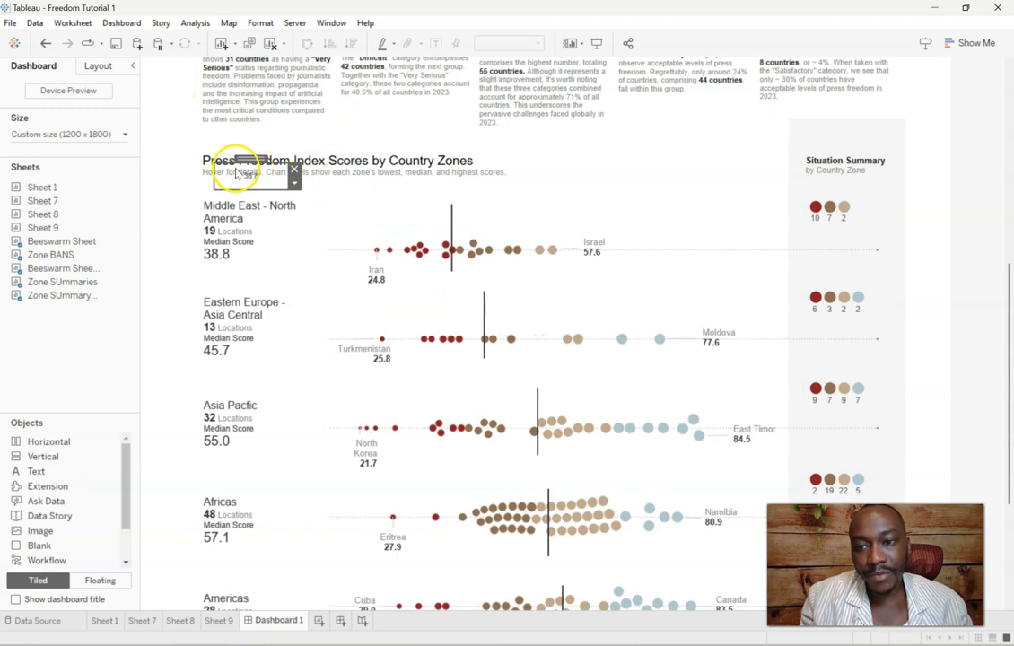
drag(216, 177, 458, 188)
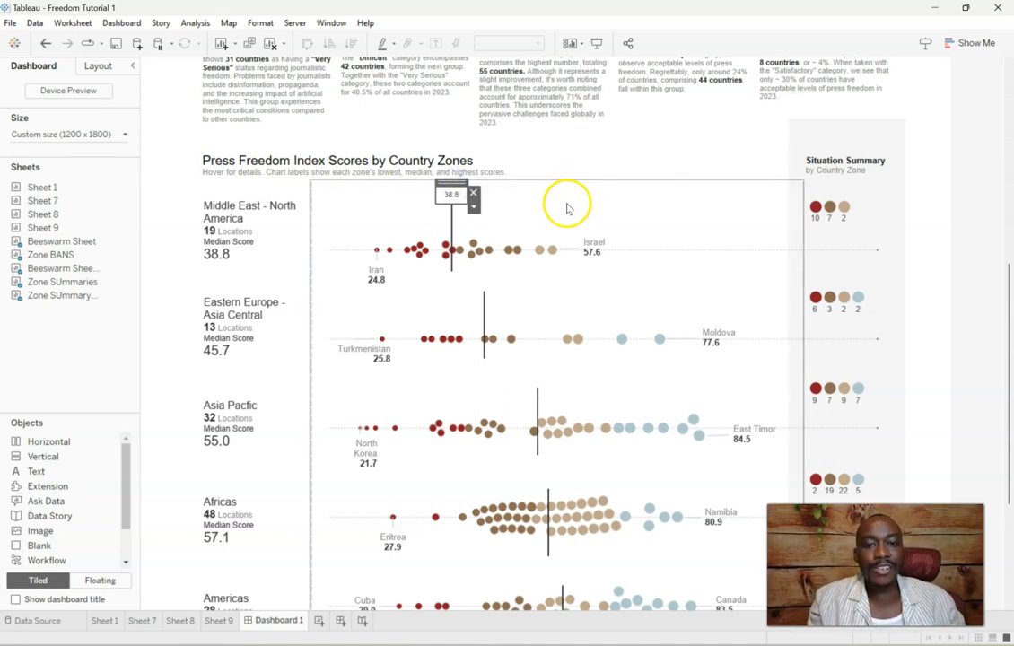
click(566, 205)
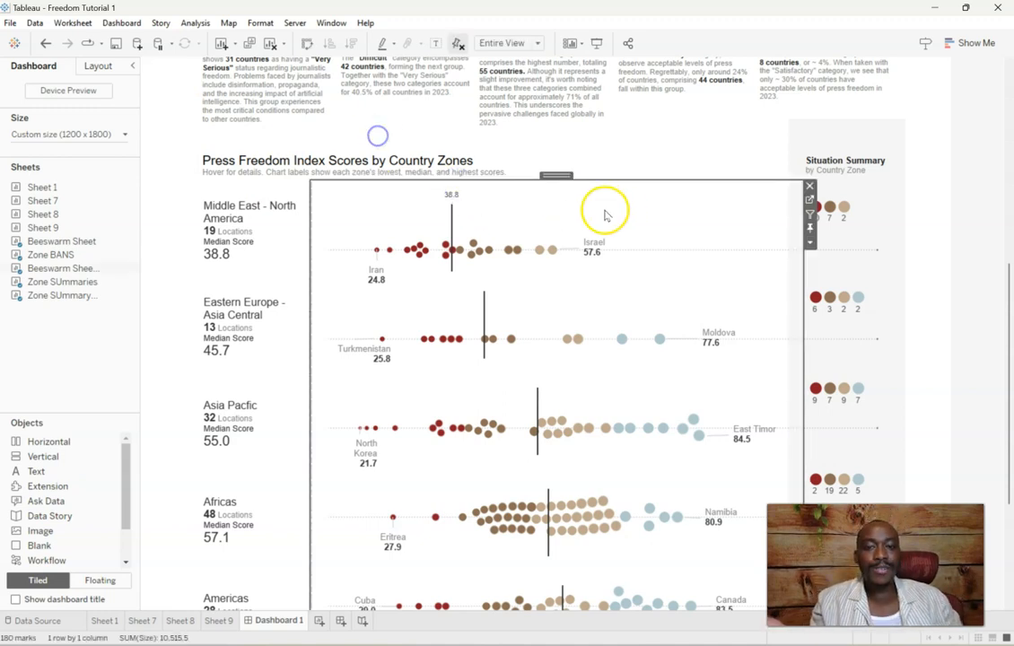
Step: Duplicate the 38.8 label and place copies above the Eastern Europe - Asia Central and Asia Pacific median lines
click(453, 196)
click(448, 199)
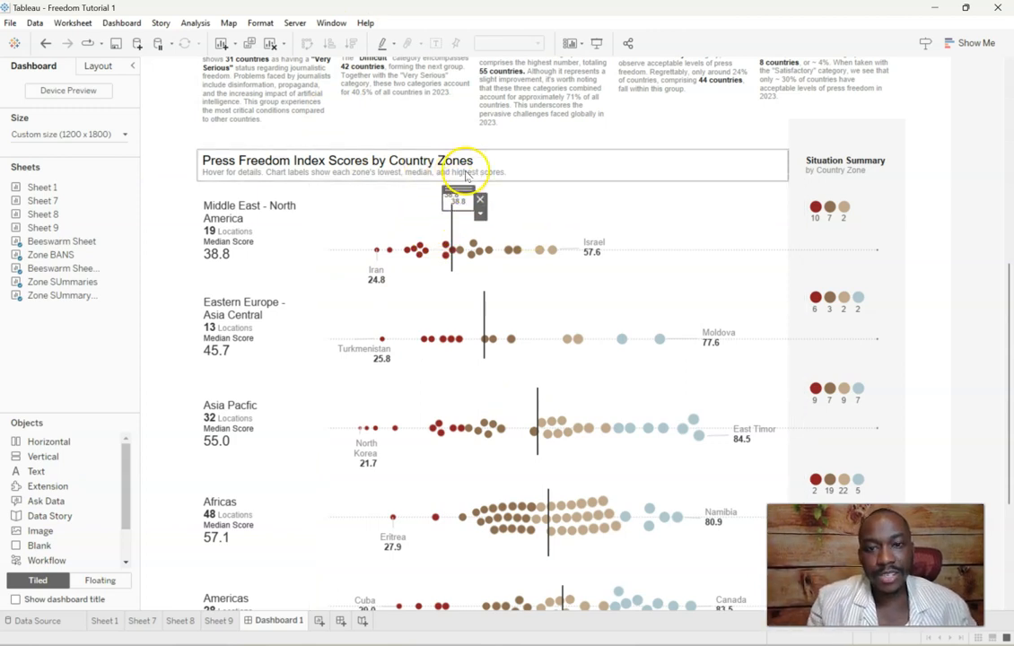
drag(464, 197, 502, 279)
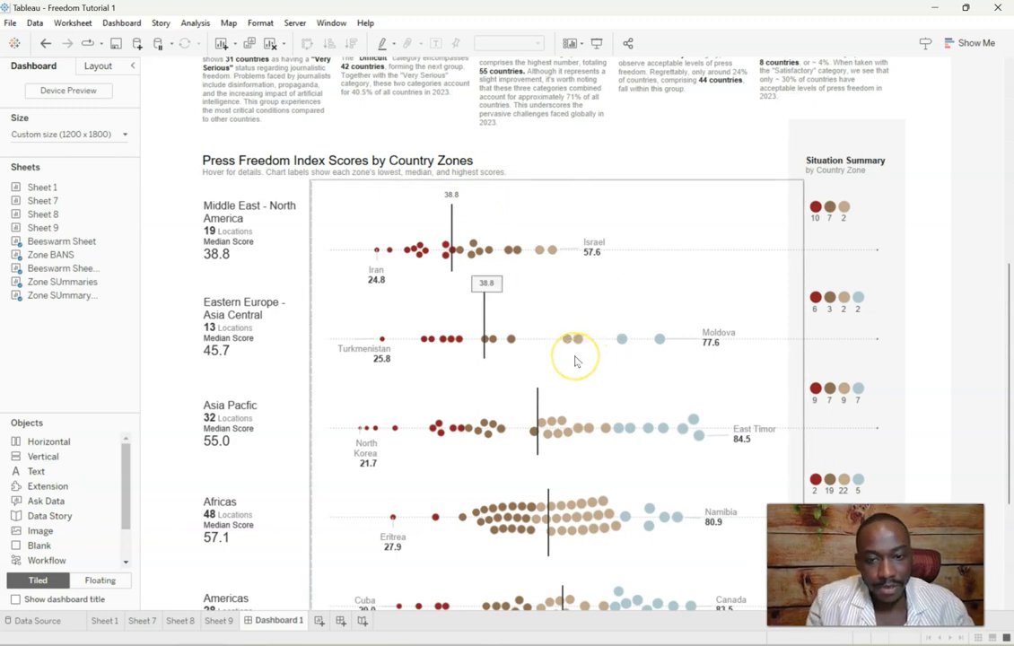
click(492, 283)
mouse_move(491, 280)
mouse_down()
mouse_move(552, 373)
mouse_move(539, 371)
mouse_move(549, 364)
mouse_up()
Step: Place further copies of the 38.8 label above the Africas, Americas, and European Union & Balkans median lines
drag(1009, 339, 1002, 395)
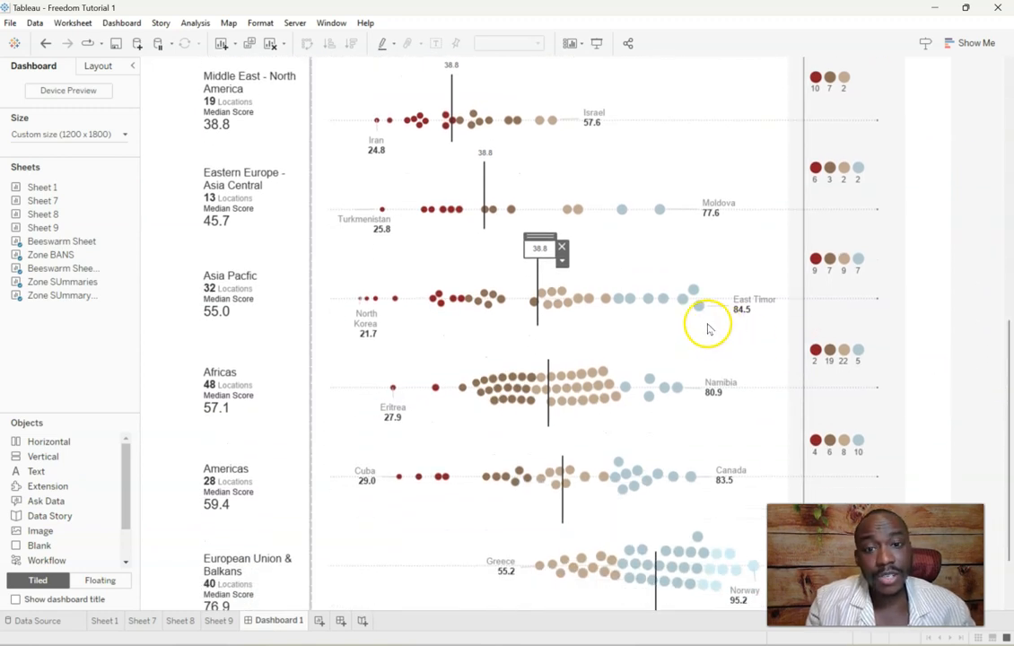
drag(546, 241, 559, 340)
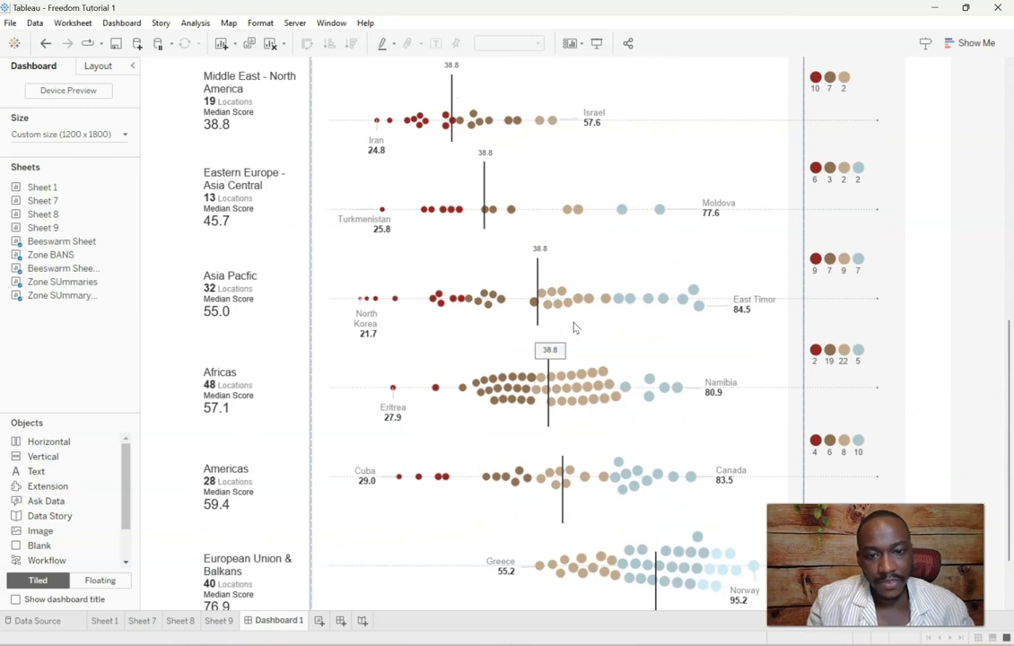
click(625, 357)
drag(1007, 368, 1000, 414)
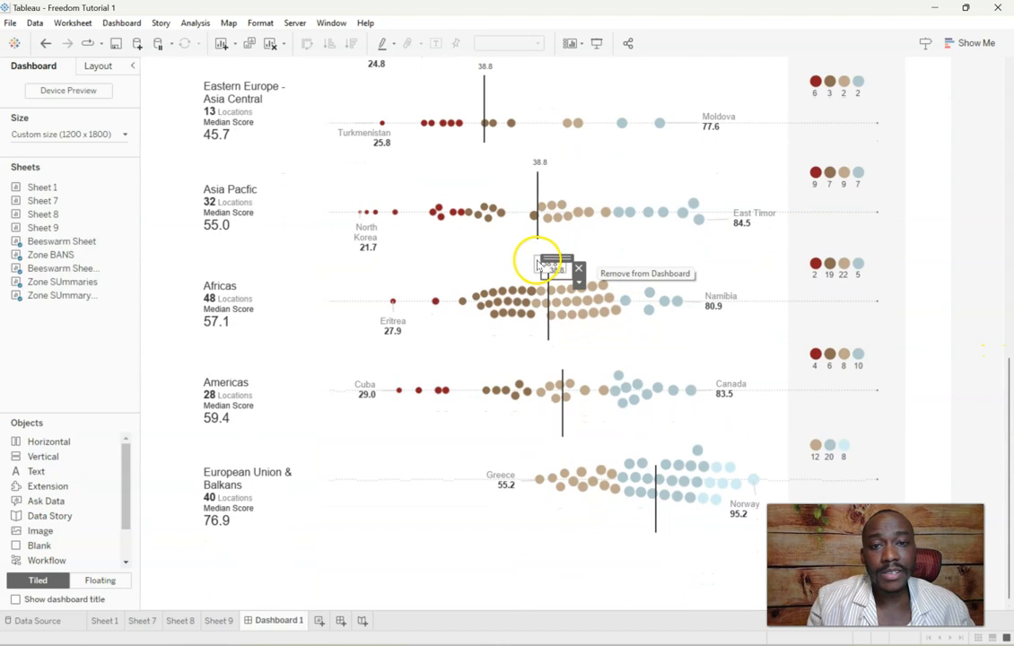
drag(555, 265, 564, 351)
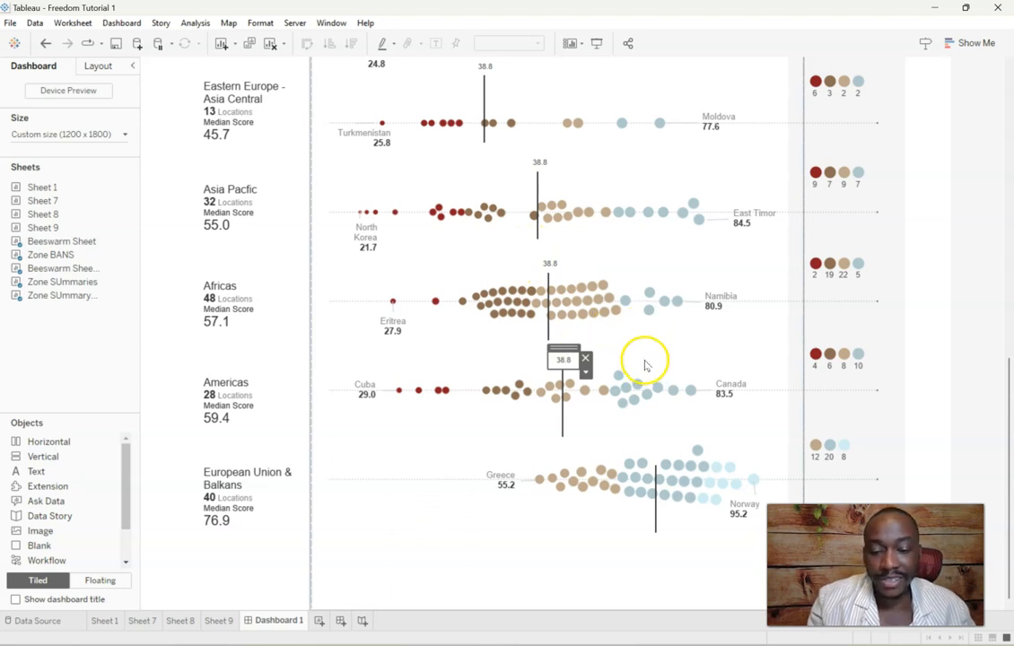
drag(564, 349, 656, 446)
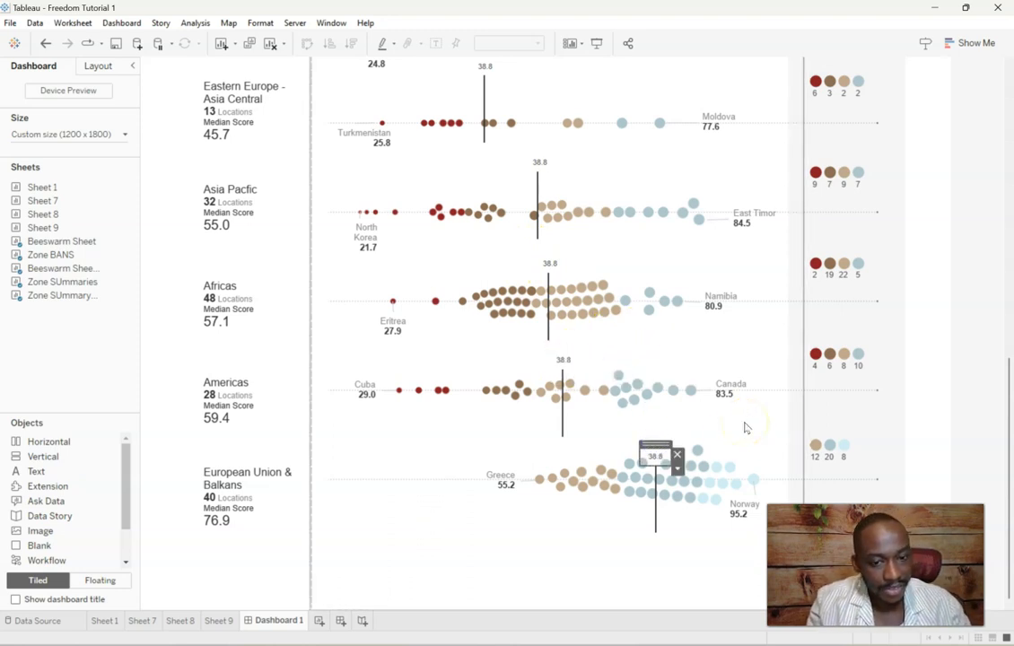
Step: Move the European Union & Balkans median line and its label up so the line is centred on that zone's row of dots
click(657, 523)
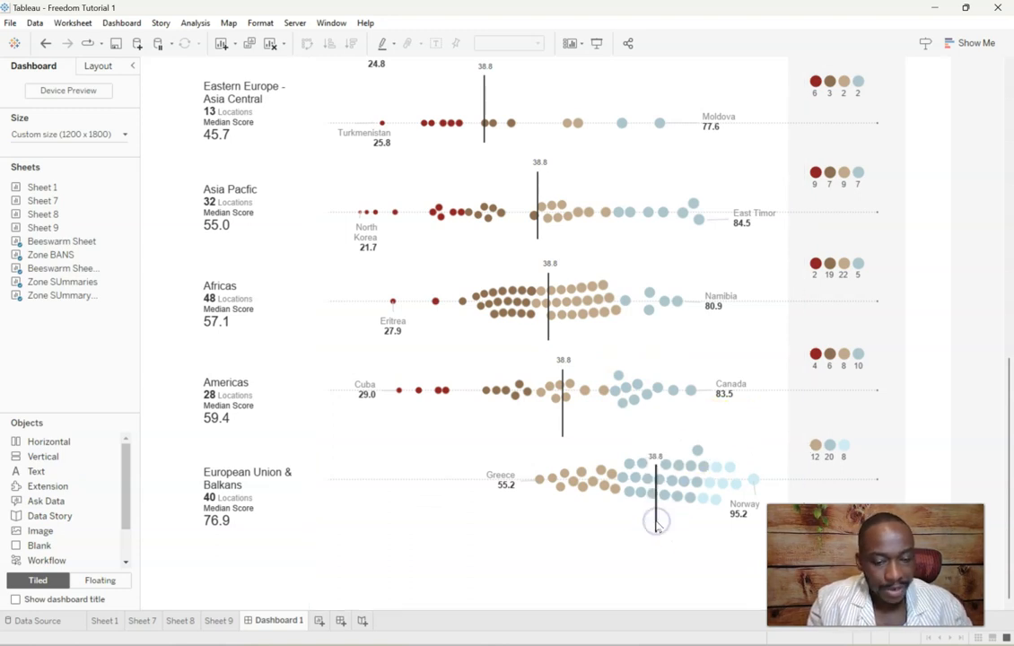
click(656, 462)
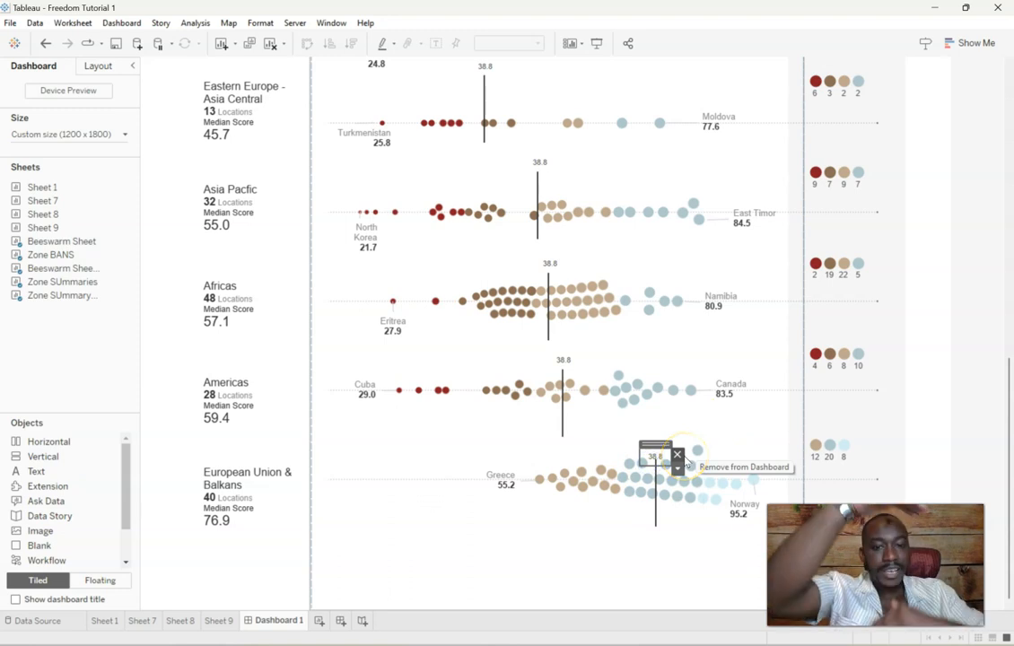
click(684, 462)
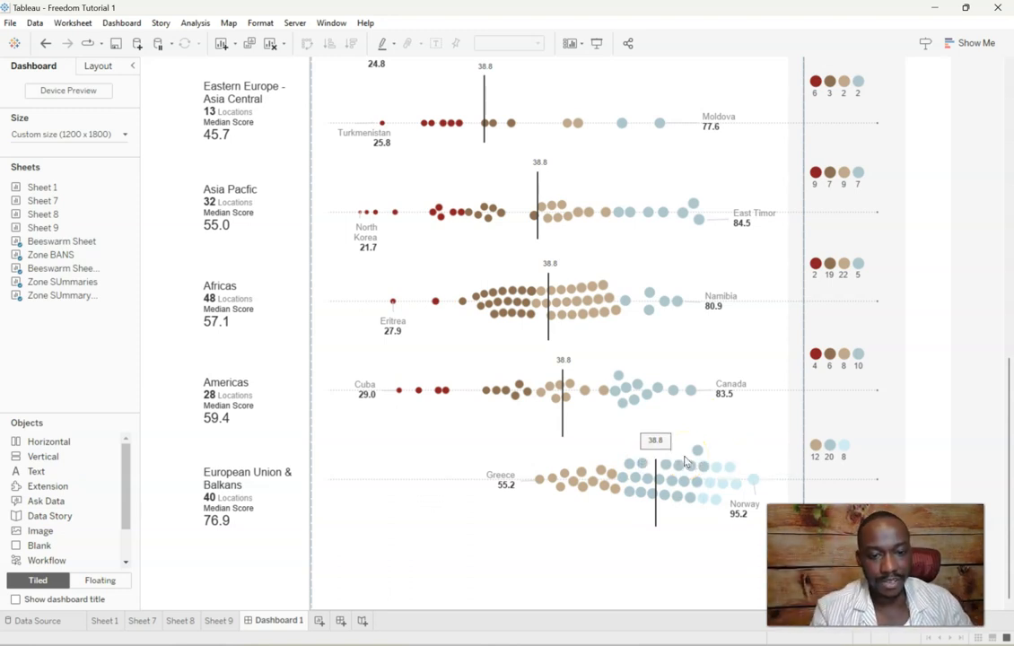
click(656, 441)
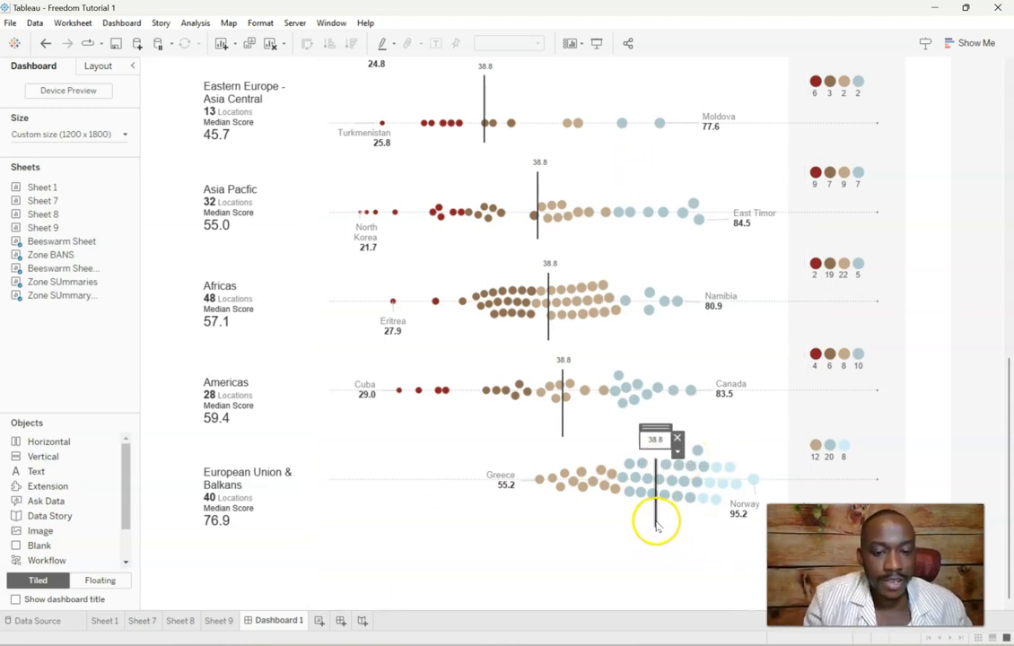
click(656, 520)
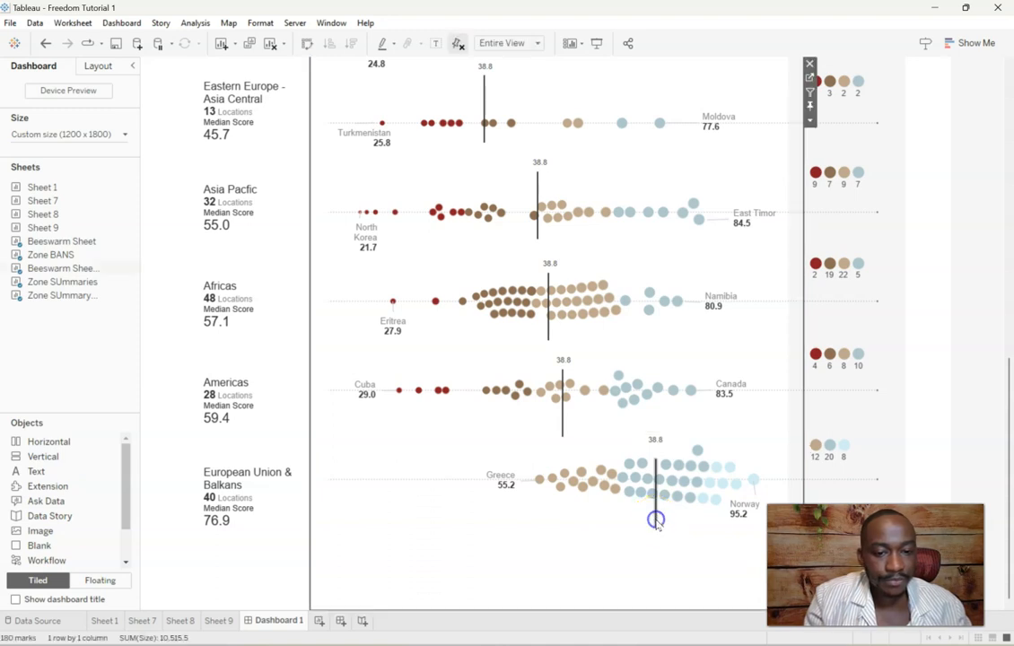
click(656, 519)
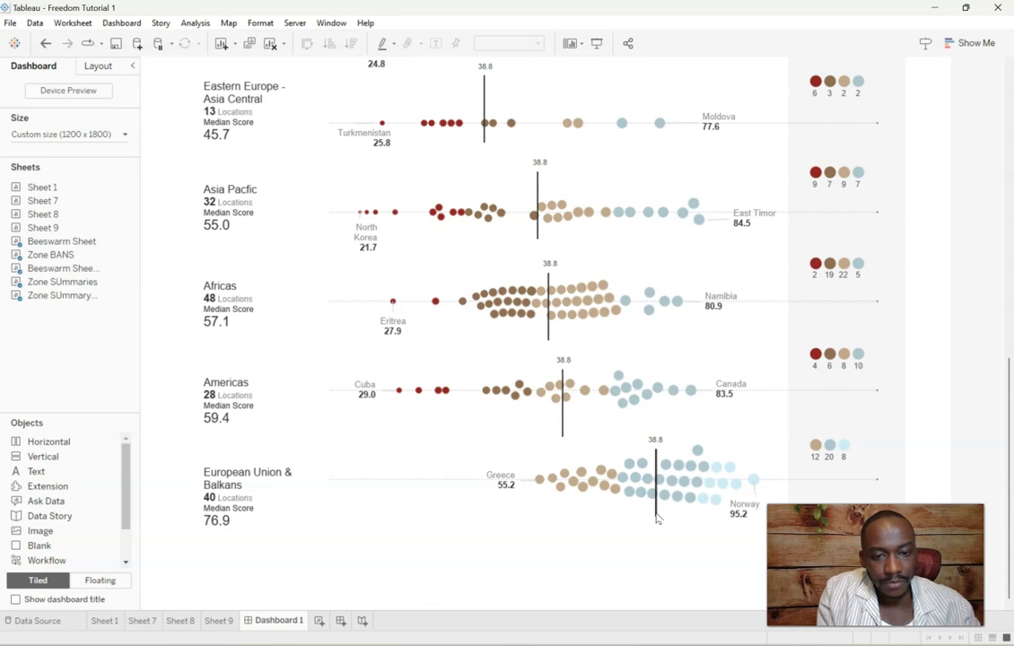
click(656, 516)
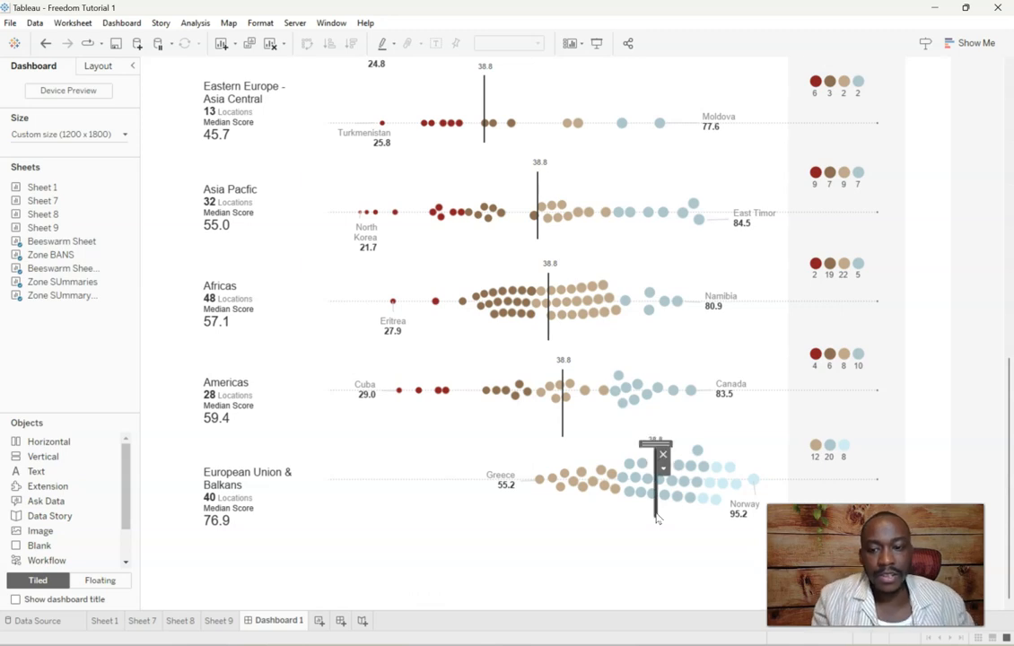
click(760, 426)
Step: Change the median labels to 76.9 for European Union & Balkans, 59.4 for Americas, and 57.1 for Africas
double_click(659, 441)
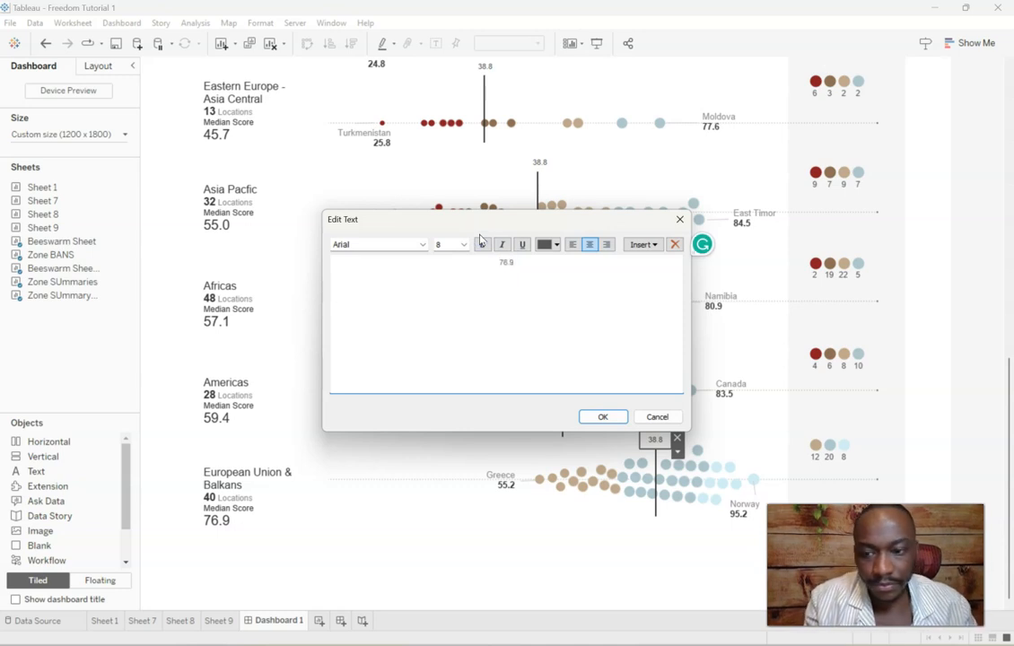
click(603, 418)
double_click(565, 357)
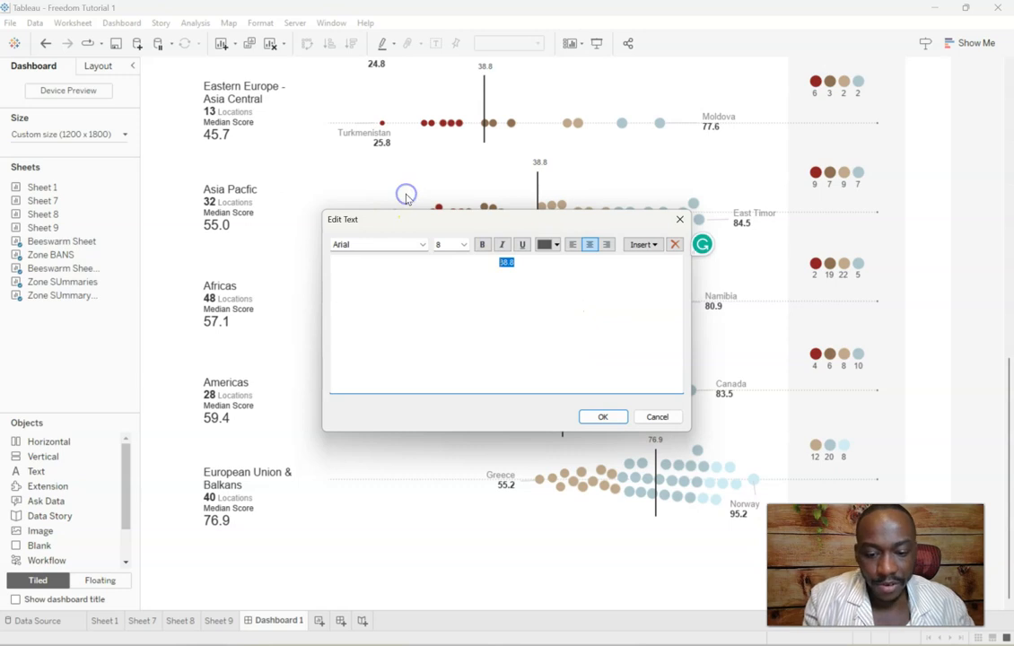
click(603, 418)
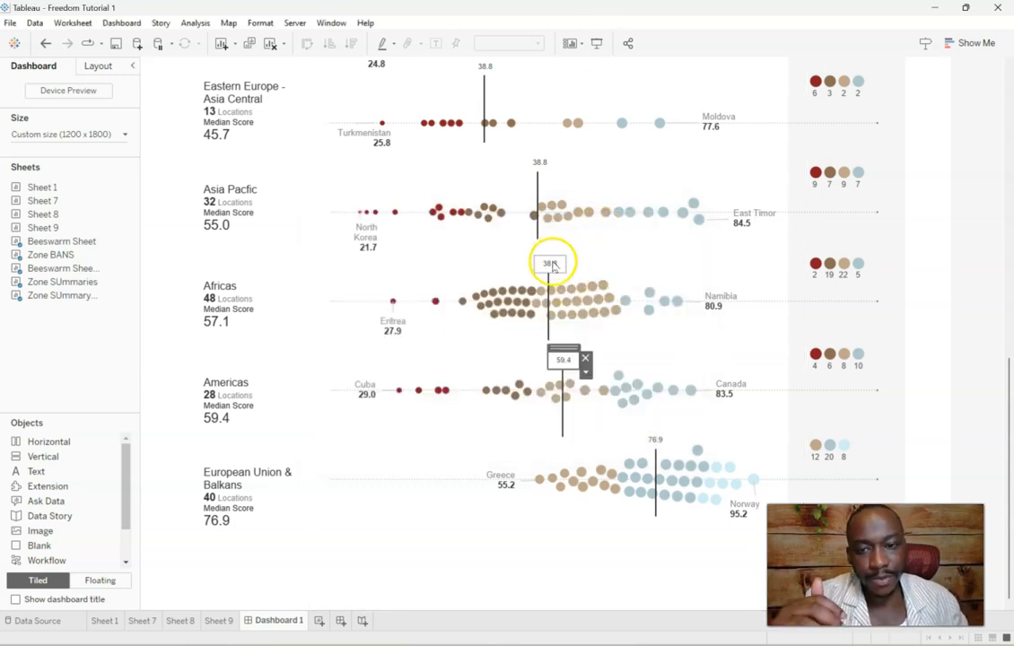
double_click(553, 267)
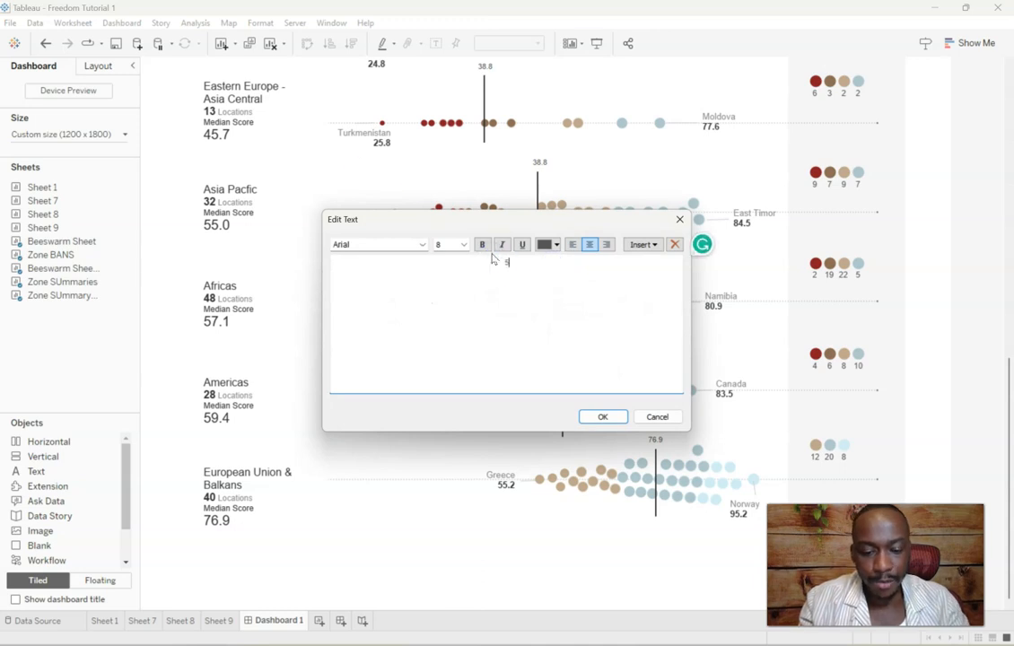
click(604, 418)
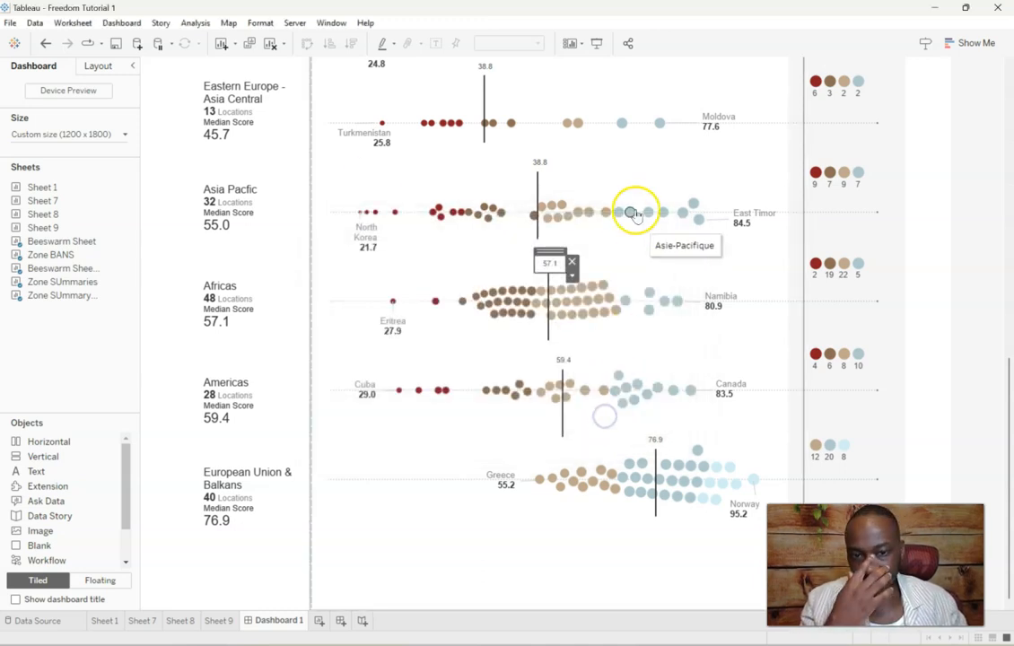
Step: Change the median labels to 55.0 for Asia Pacific and 45.7 for Eastern Europe - Asia Central
double_click(542, 165)
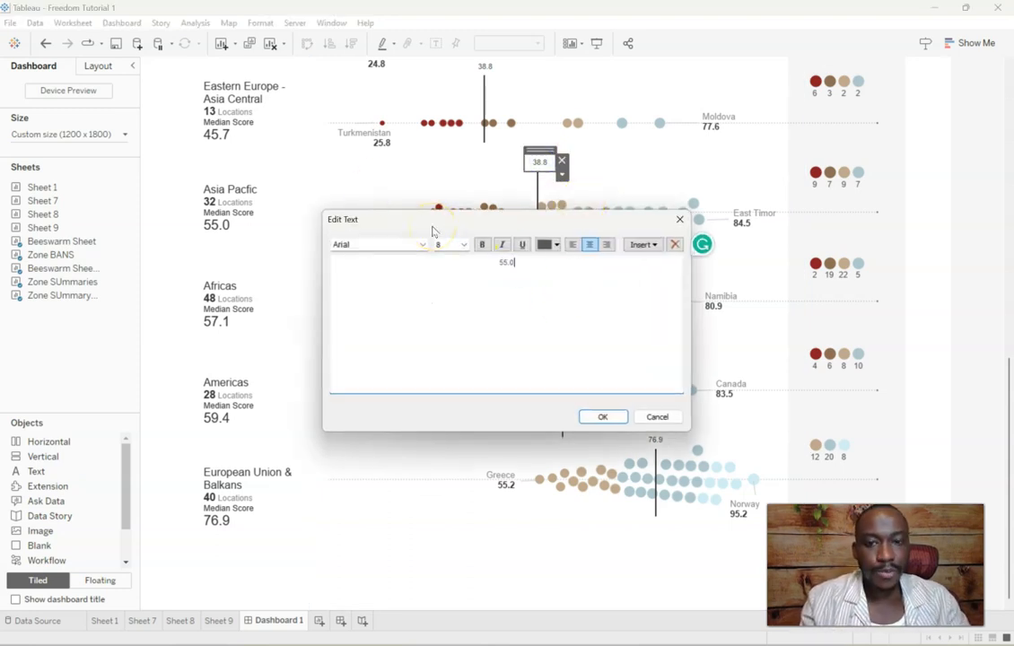
click(603, 416)
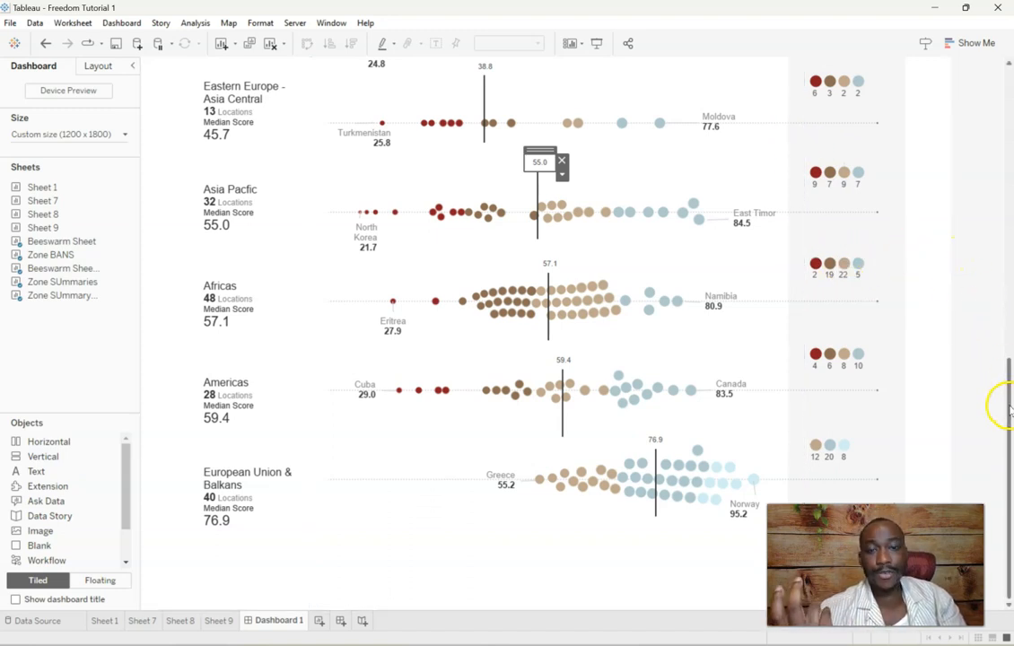
drag(1007, 408, 997, 348)
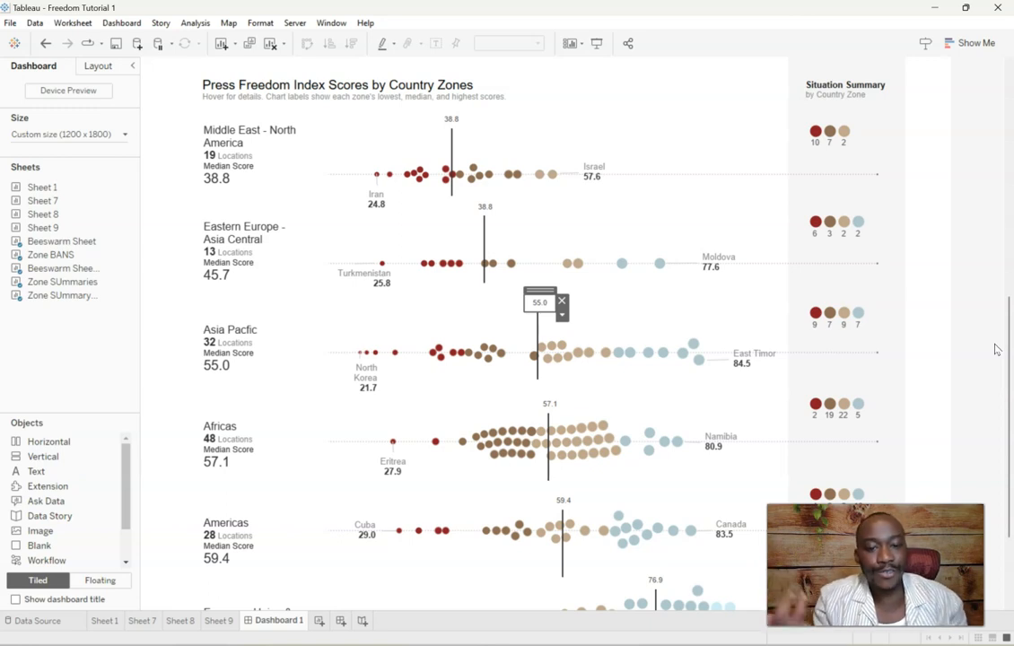
double_click(490, 209)
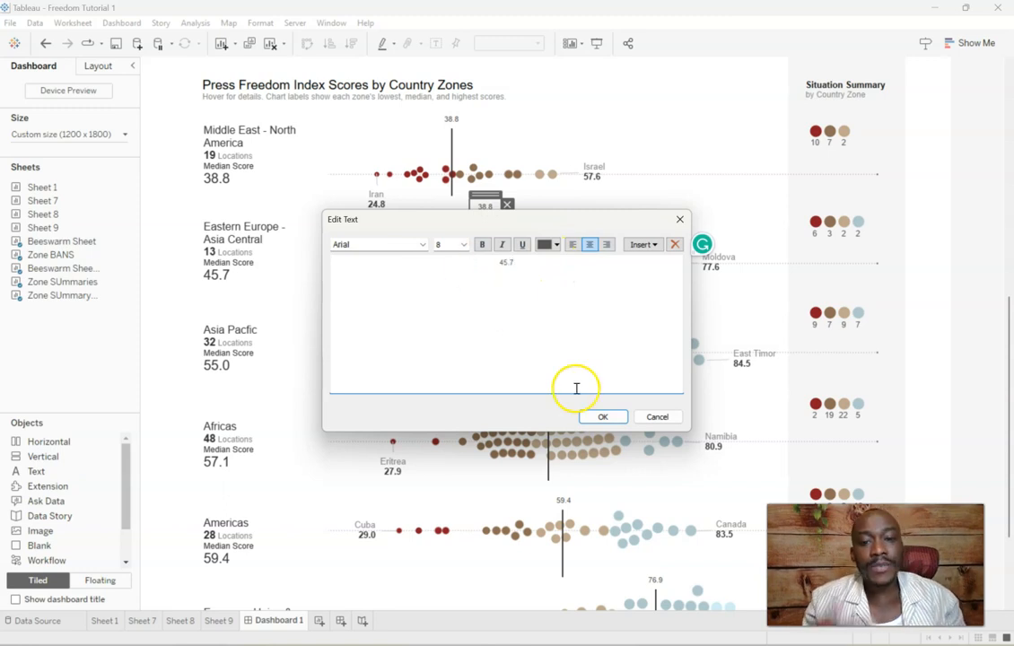
click(603, 416)
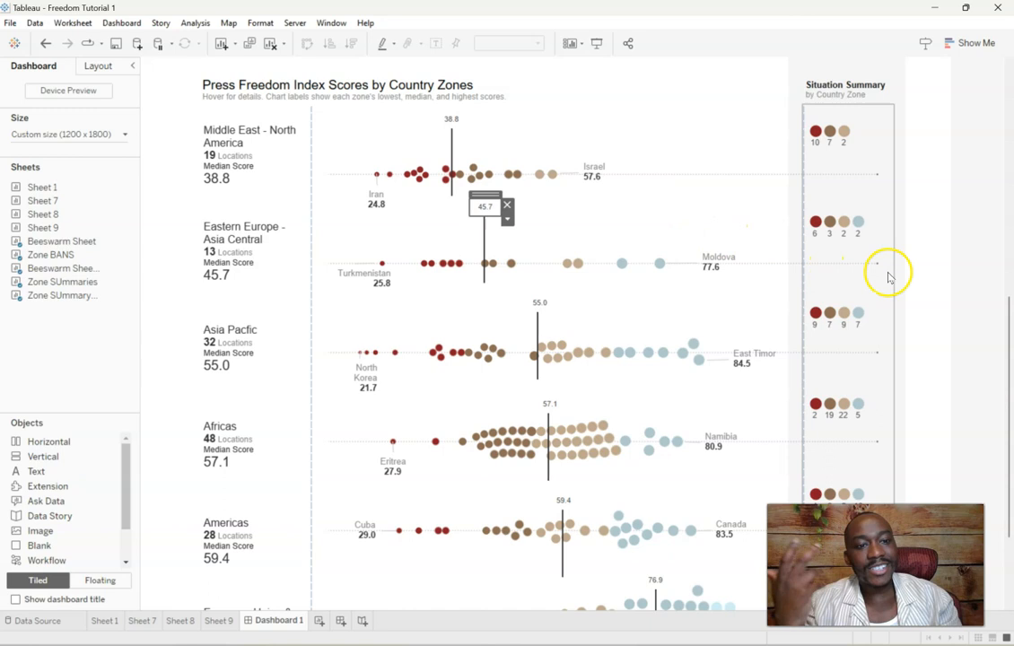
click(972, 268)
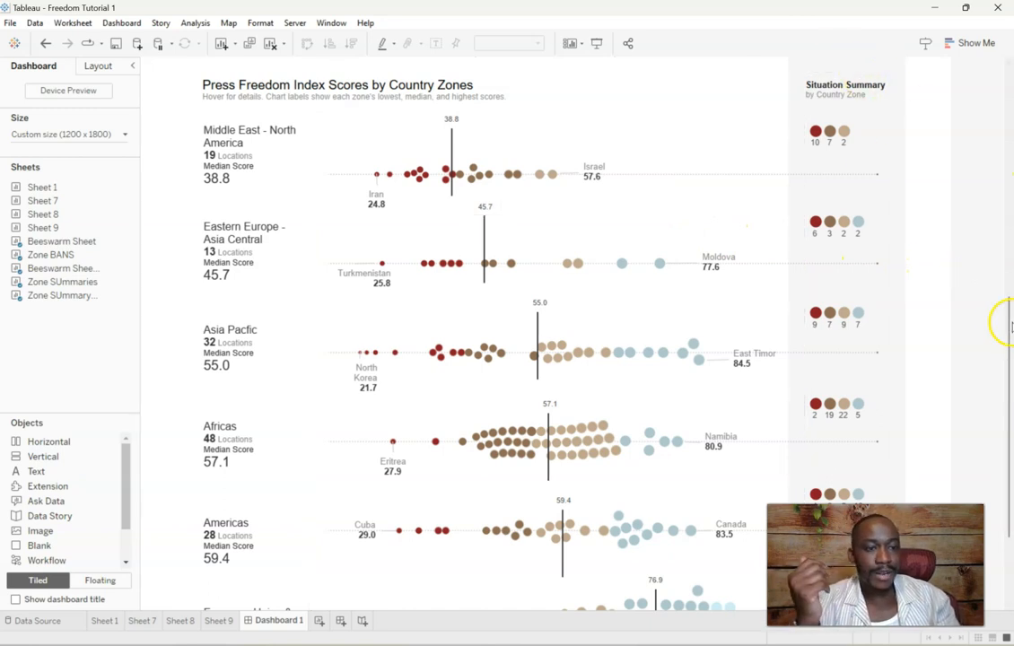
Step: Duplicate the Middle East - North America median line and place the copy in the middle of the 2023 beeswarm chart
drag(1010, 315, 997, 200)
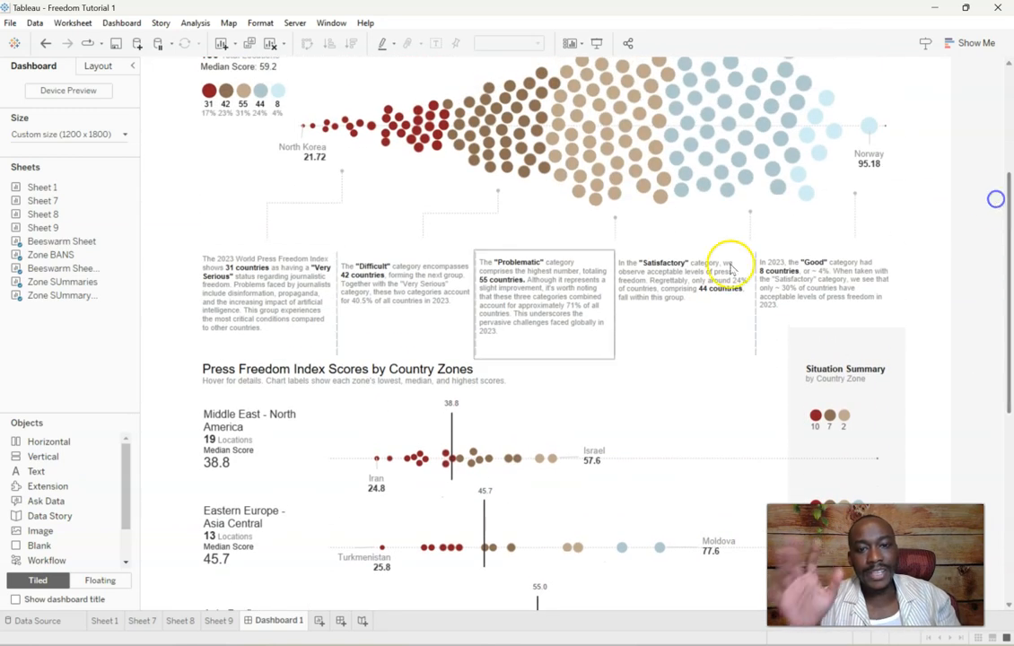
click(451, 424)
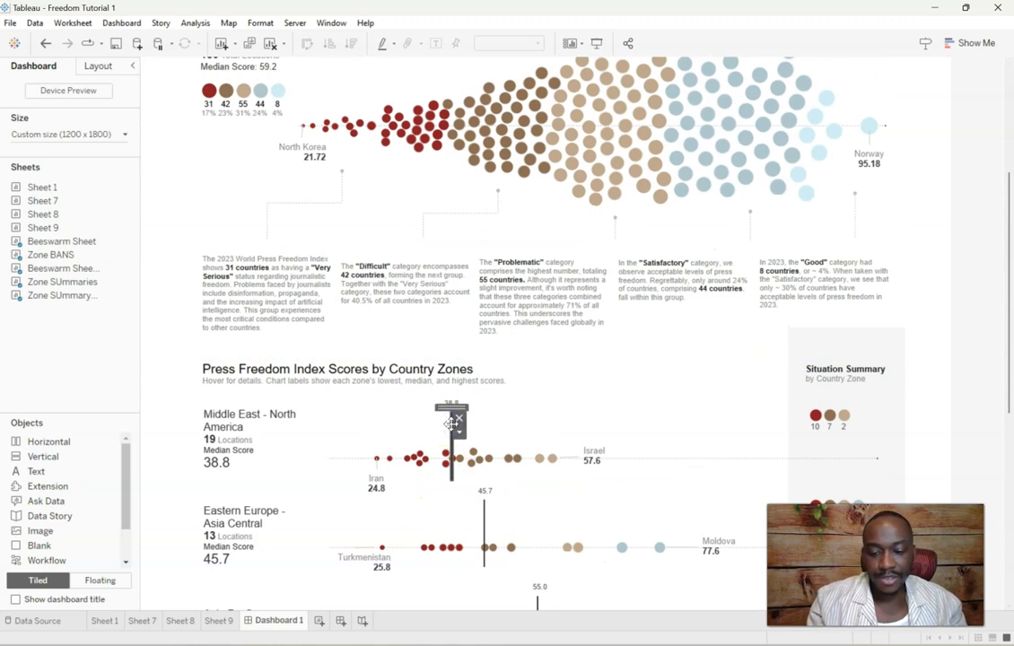
key(ctrl+v)
drag(463, 415, 609, 118)
drag(1007, 295, 1001, 244)
click(832, 182)
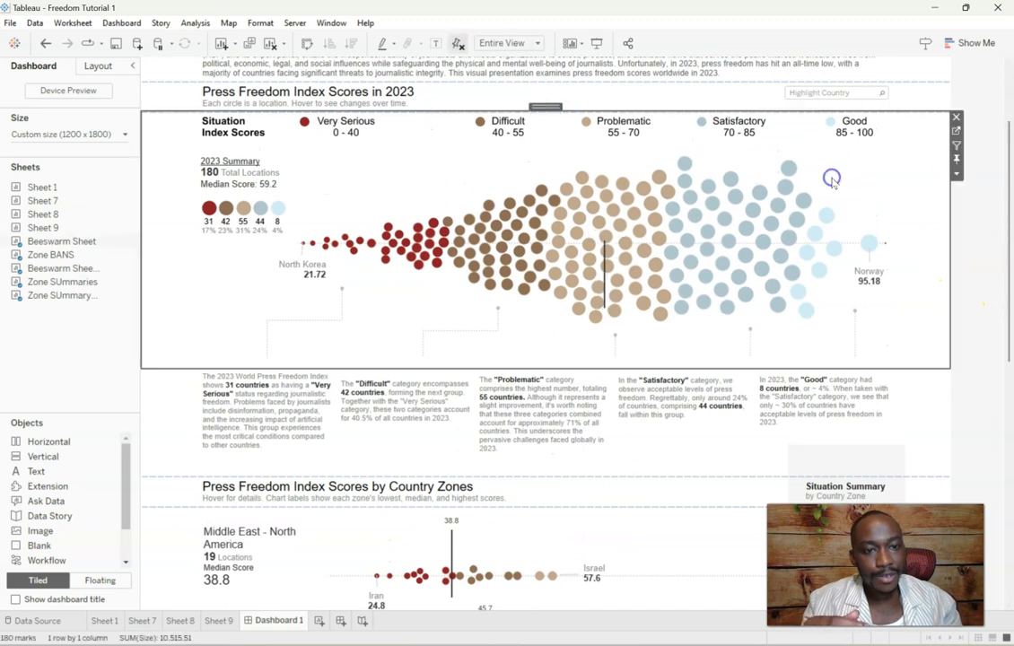
Step: Open the Beeswarm Sheet from the dashboard and show the header of its Longitude (generated) axis
click(957, 133)
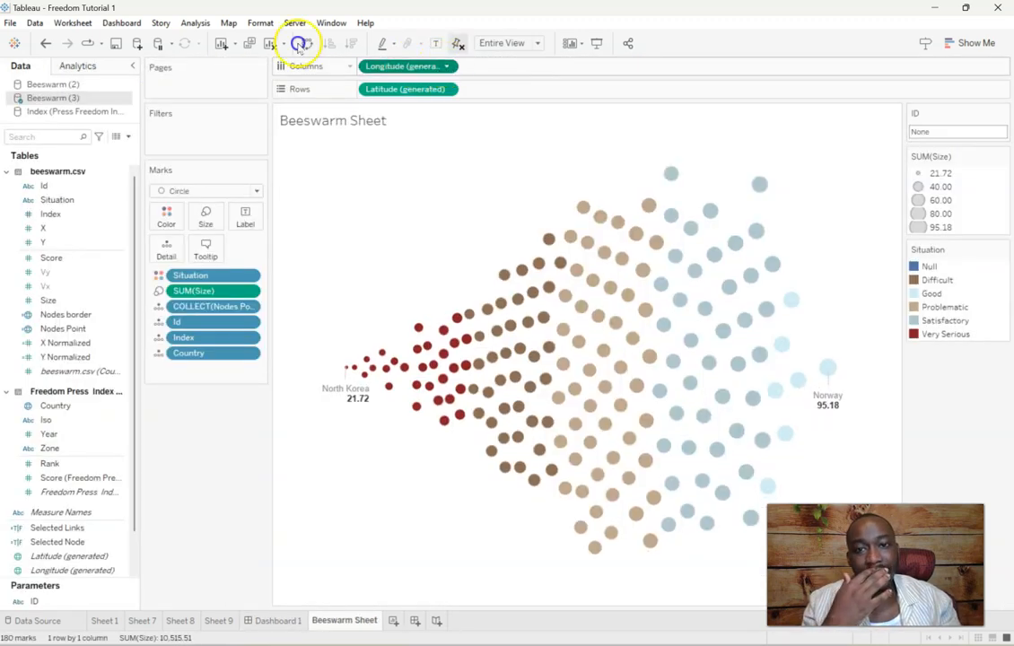
click(447, 65)
click(420, 138)
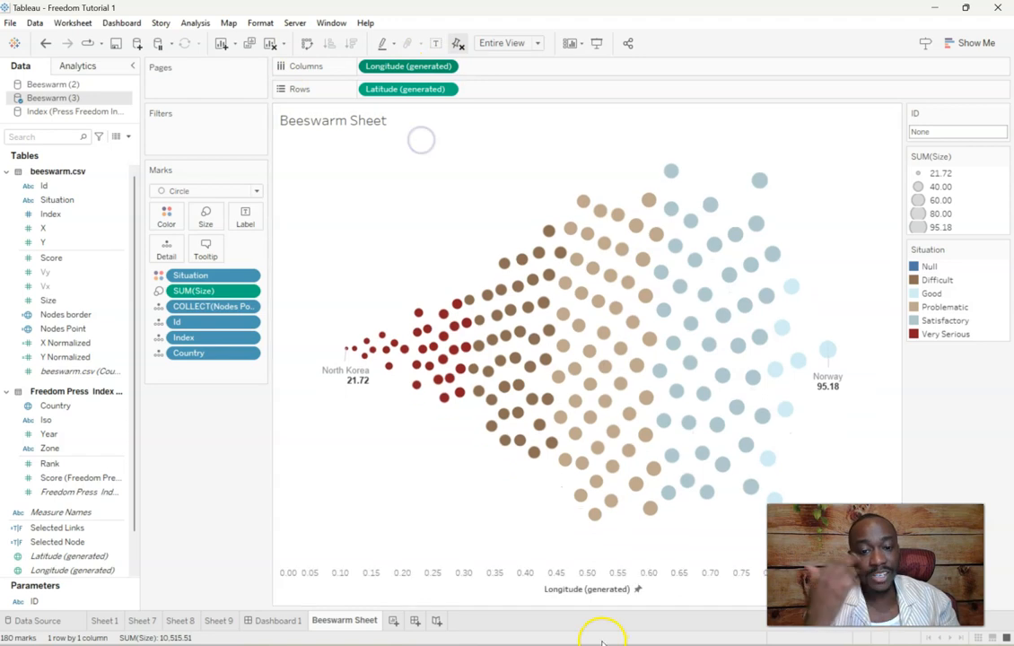
Step: Add a Median reference line per pane to the Longitude (generated) axis and hide the axis header
right_click(558, 577)
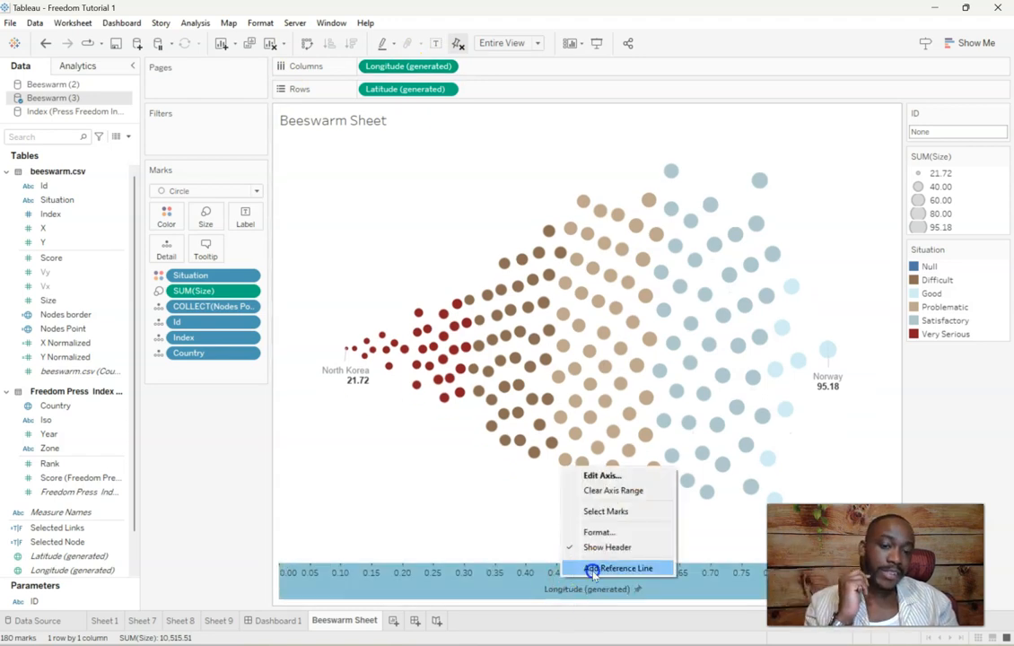
click(593, 571)
click(564, 264)
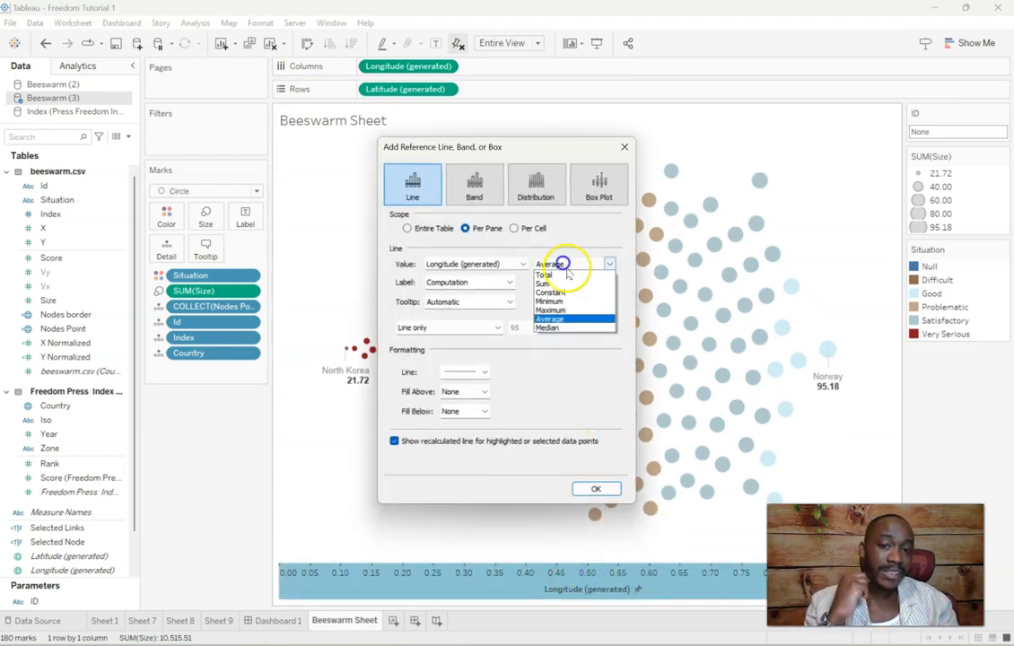
click(579, 327)
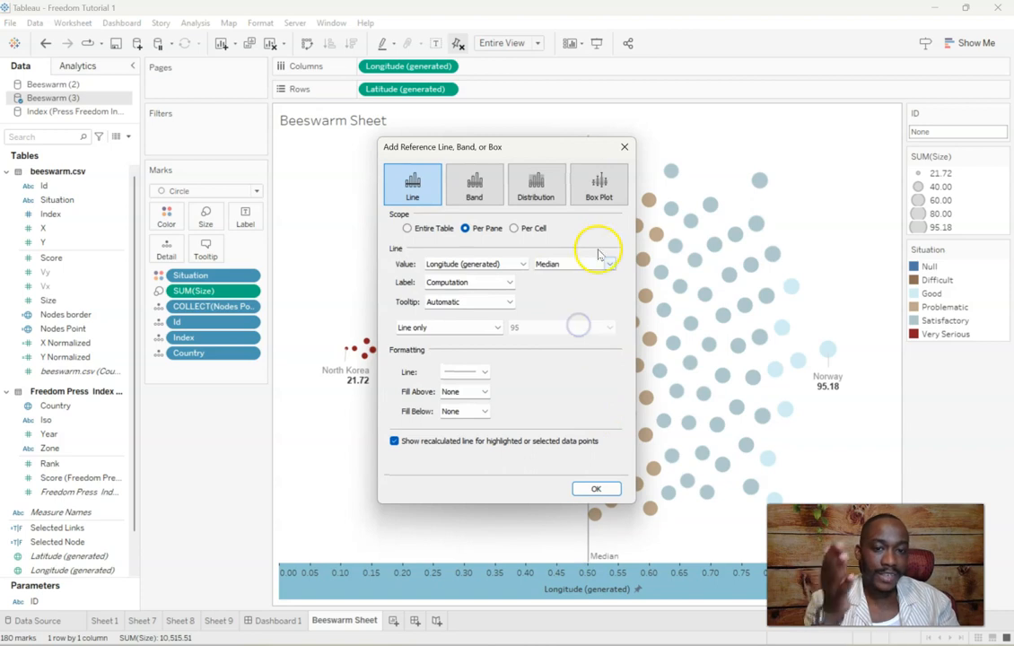
click(597, 490)
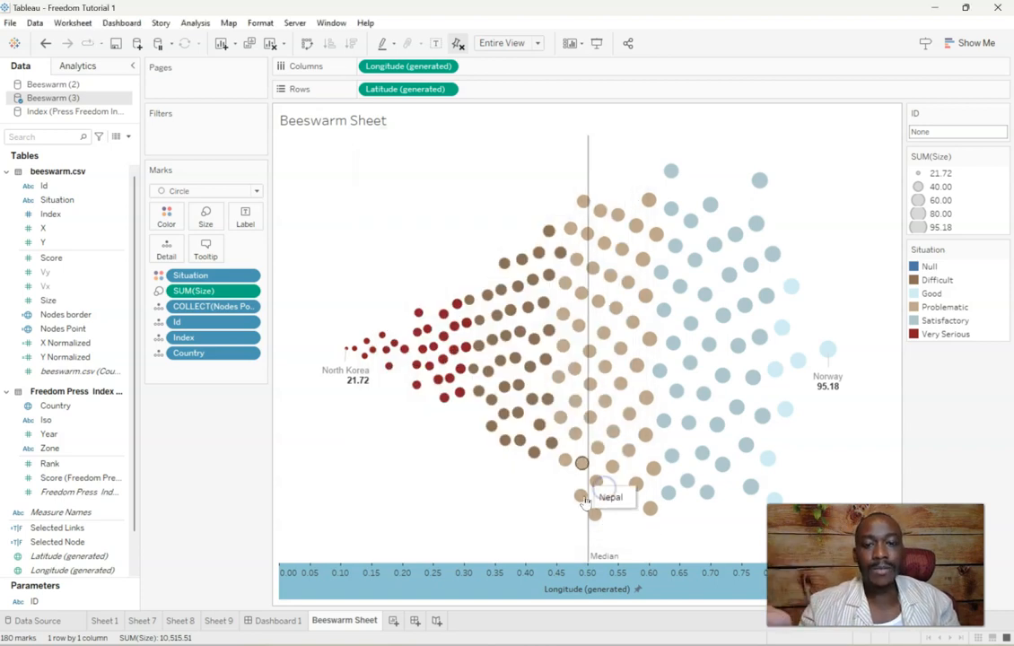
right_click(557, 575)
click(594, 515)
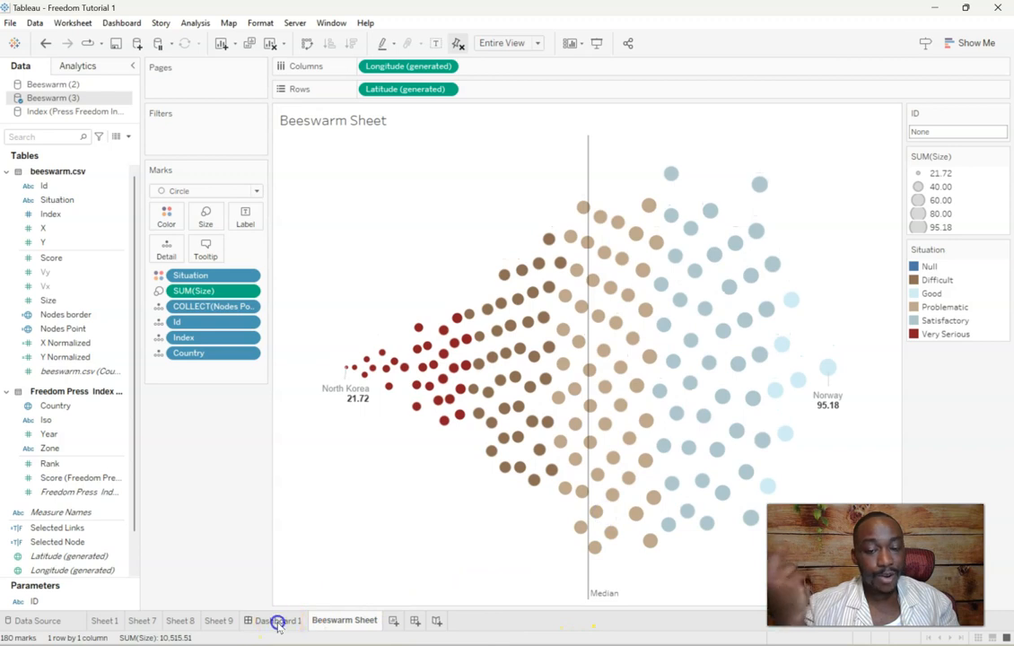
Step: Return to Dashboard 1, shift the copied line horizontally onto the Median reference line in the 2023 beeswarm, and clear the country selection
click(278, 621)
click(605, 266)
click(402, 175)
click(607, 255)
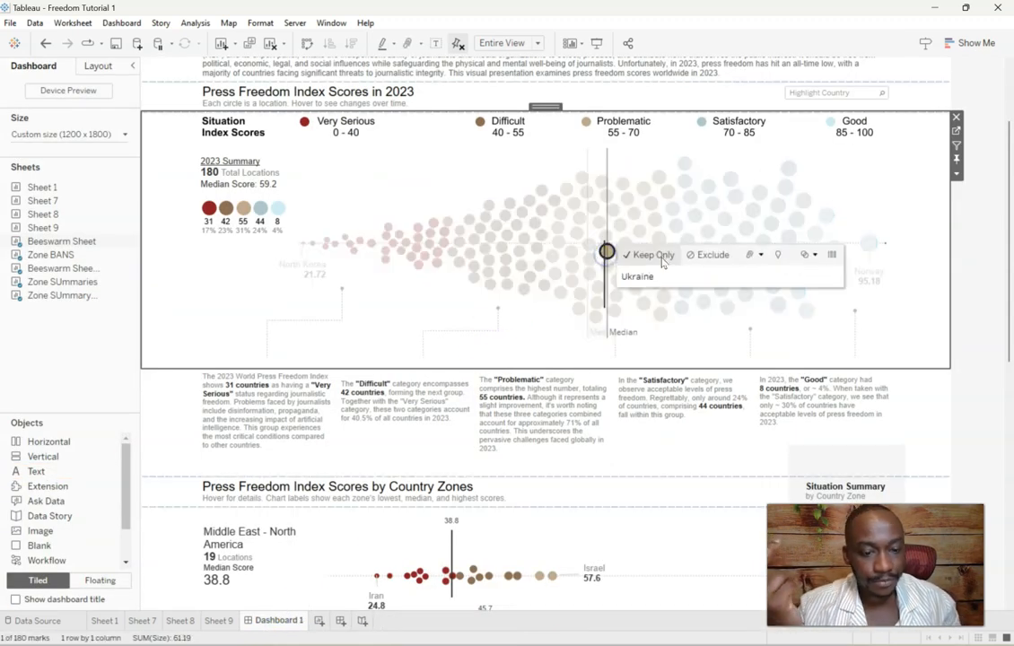
click(607, 250)
click(607, 267)
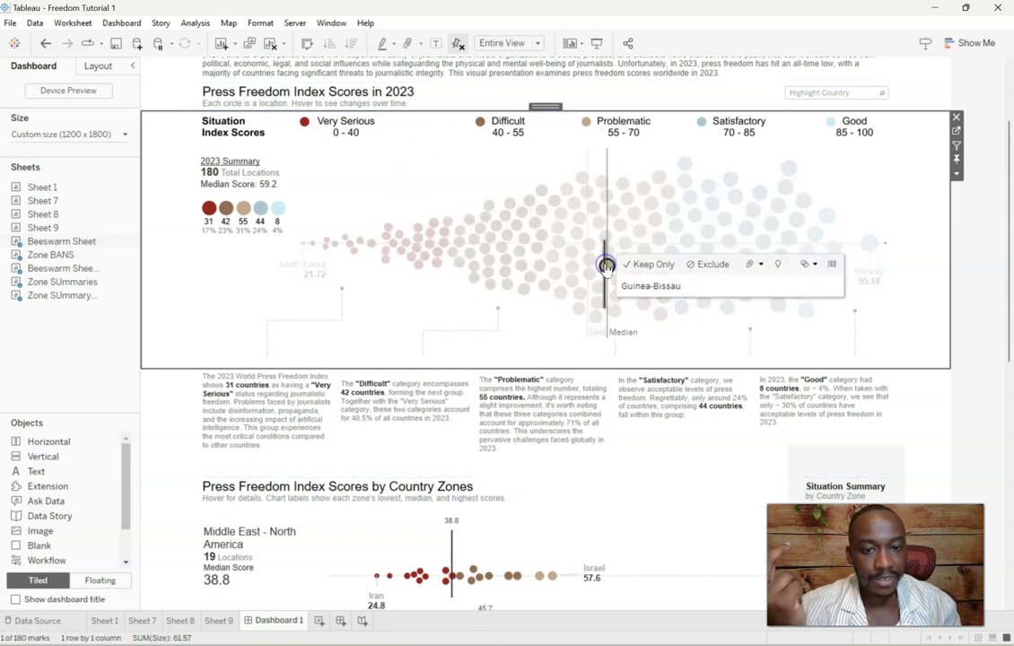
click(760, 244)
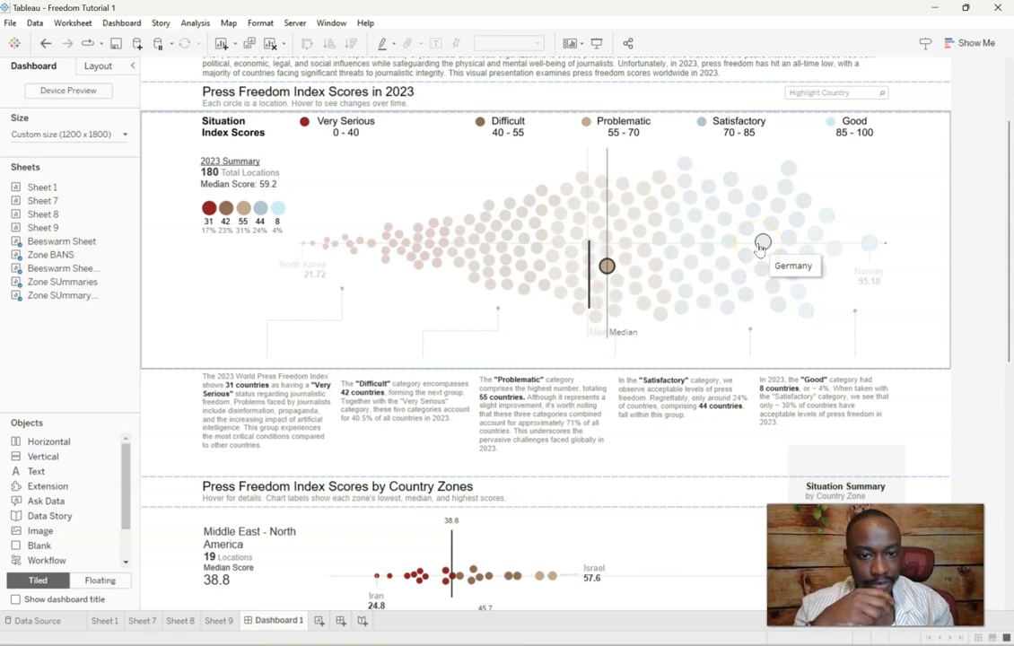
click(655, 152)
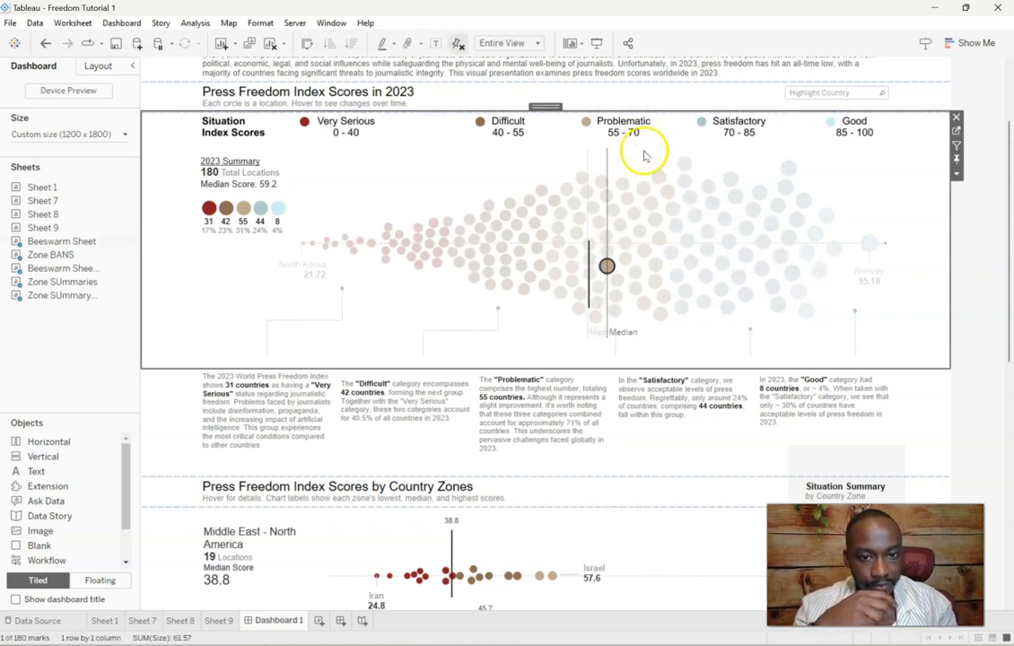
click(643, 154)
click(869, 388)
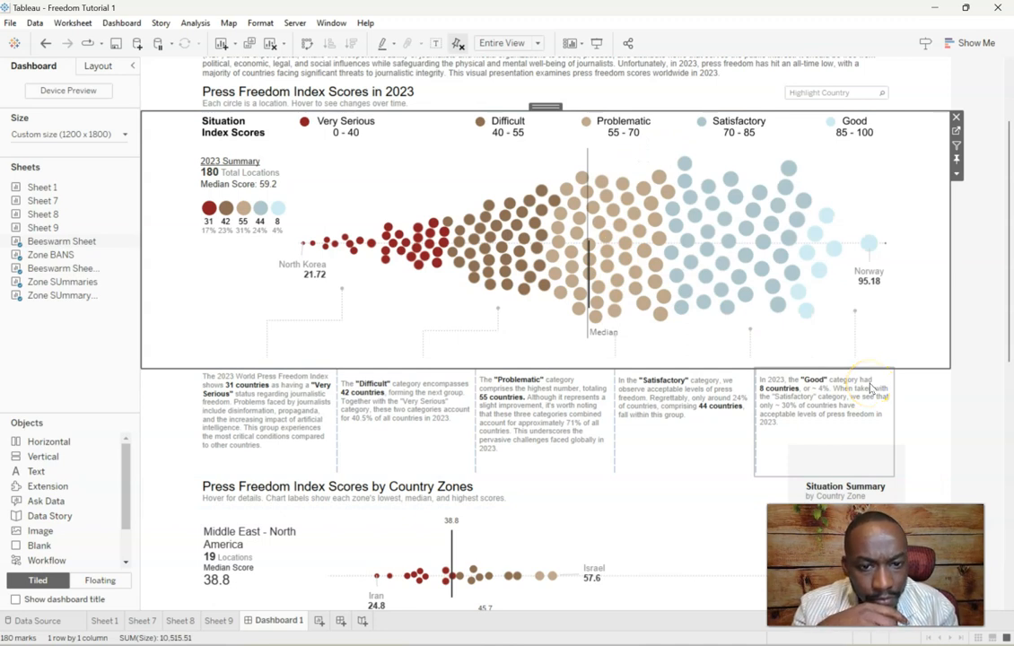
Step: Set the 2023 beeswarm's floating median line to a height of 250 and a y position of 334
click(589, 293)
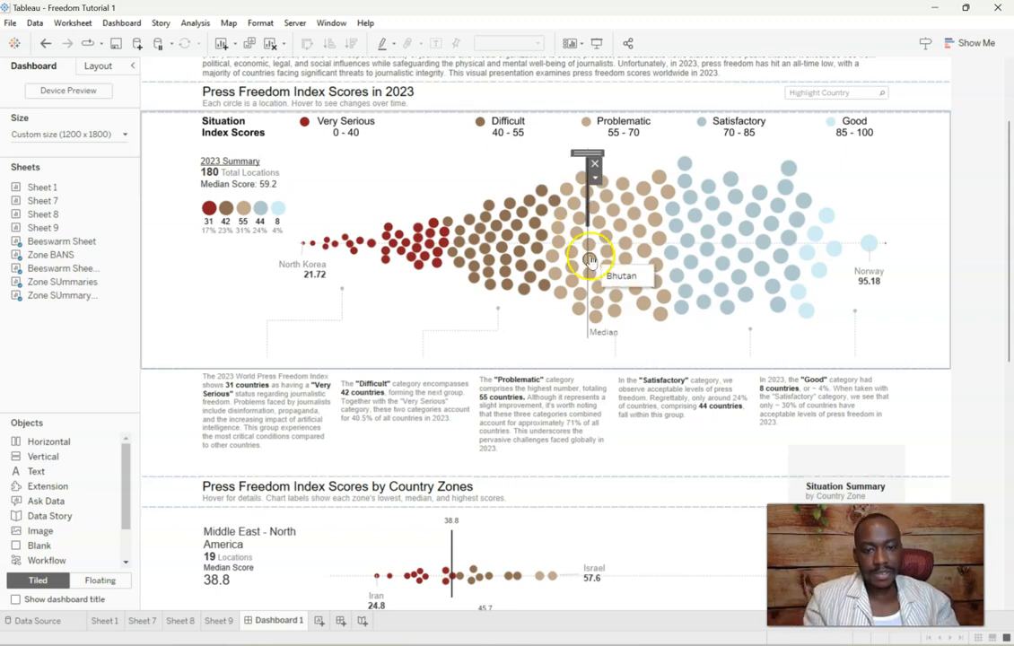
click(98, 66)
drag(87, 180, 56, 178)
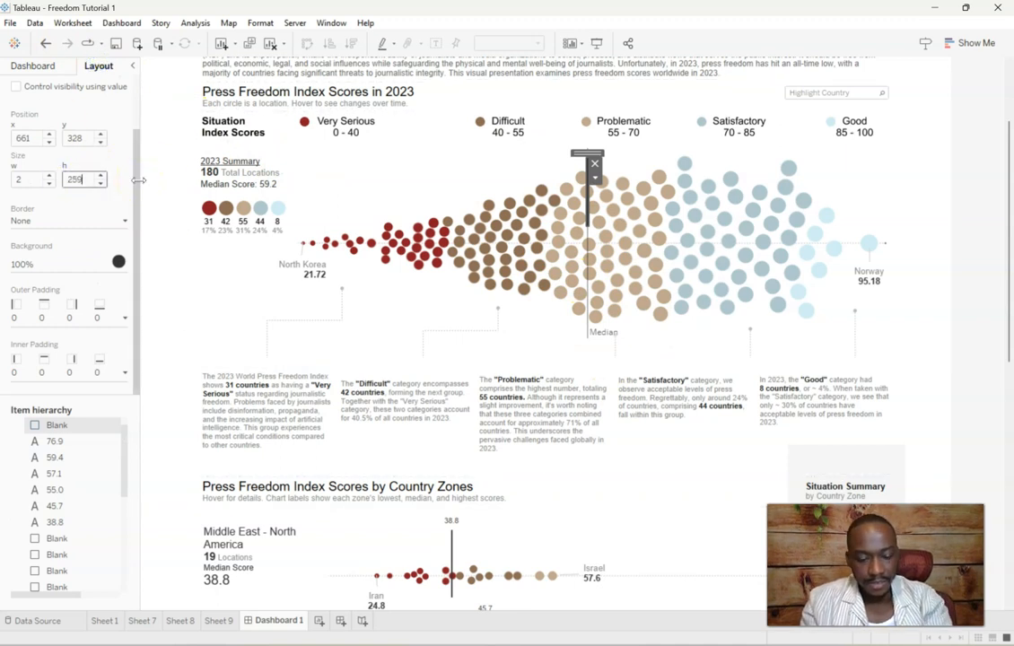
key(Return)
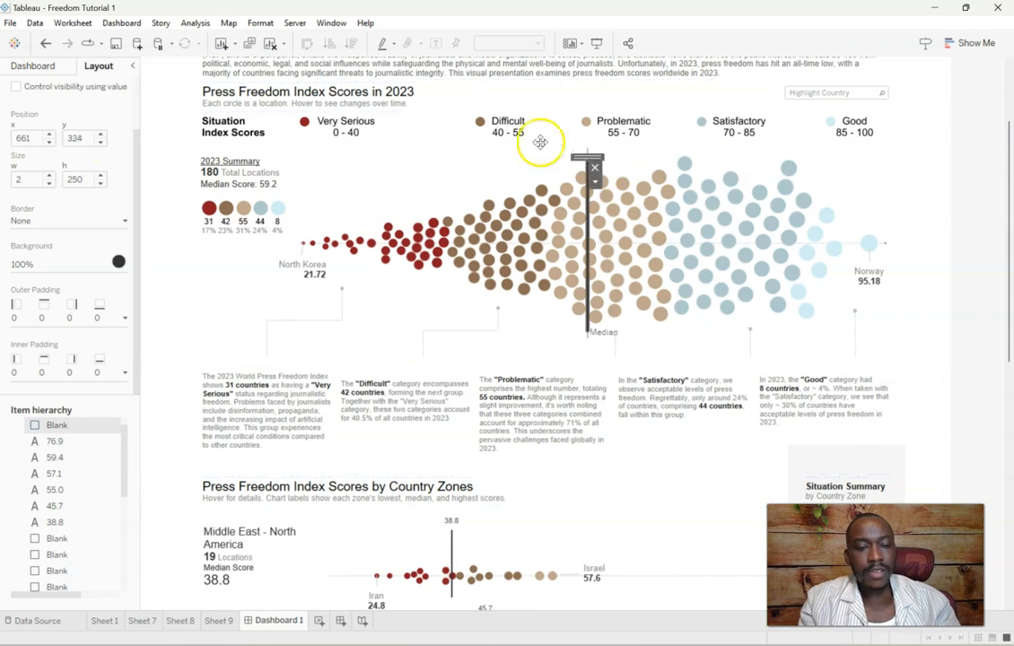
Step: Remove the Median reference line from the 2023 beeswarm and clear the selection
click(606, 334)
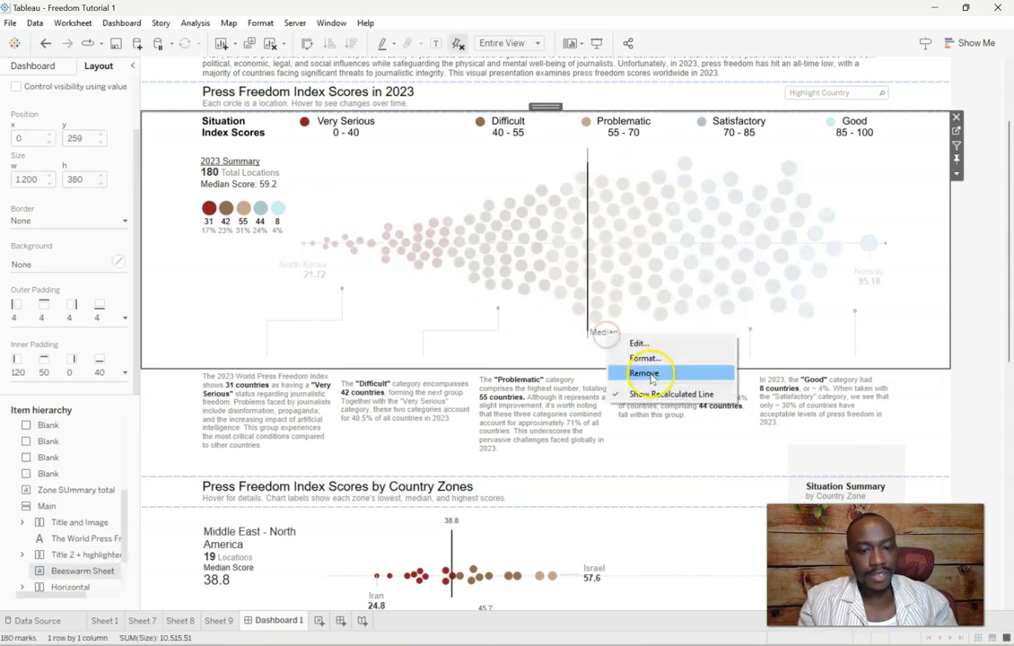
click(651, 379)
click(992, 300)
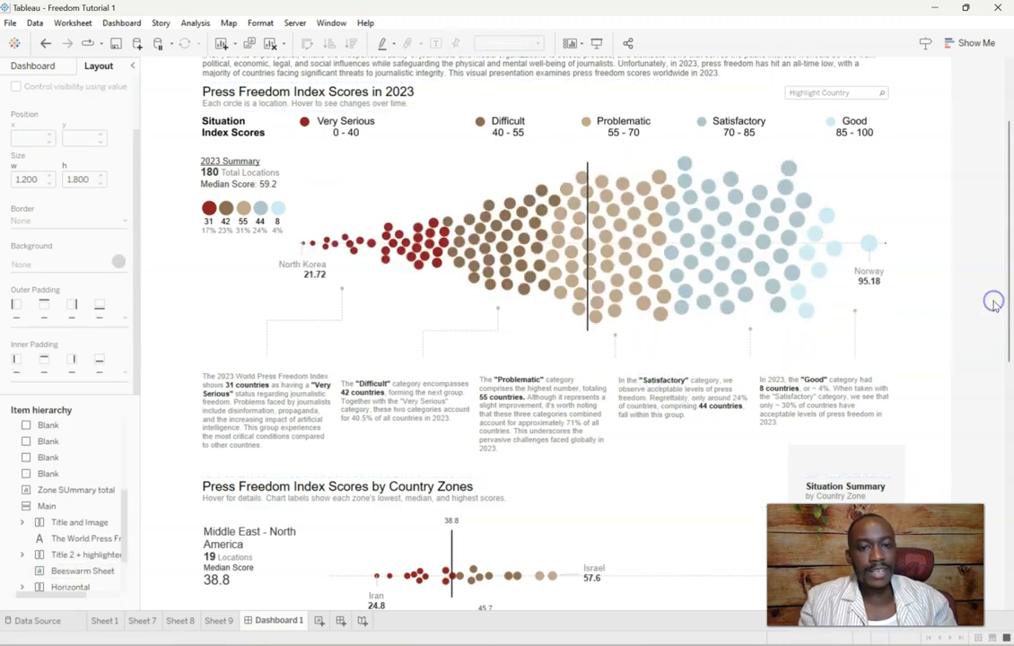
Step: Duplicate the 38.8 label, place the copy above the 2023 beeswarm's median line at 45 by 39, and replace its text with 59.2
click(452, 522)
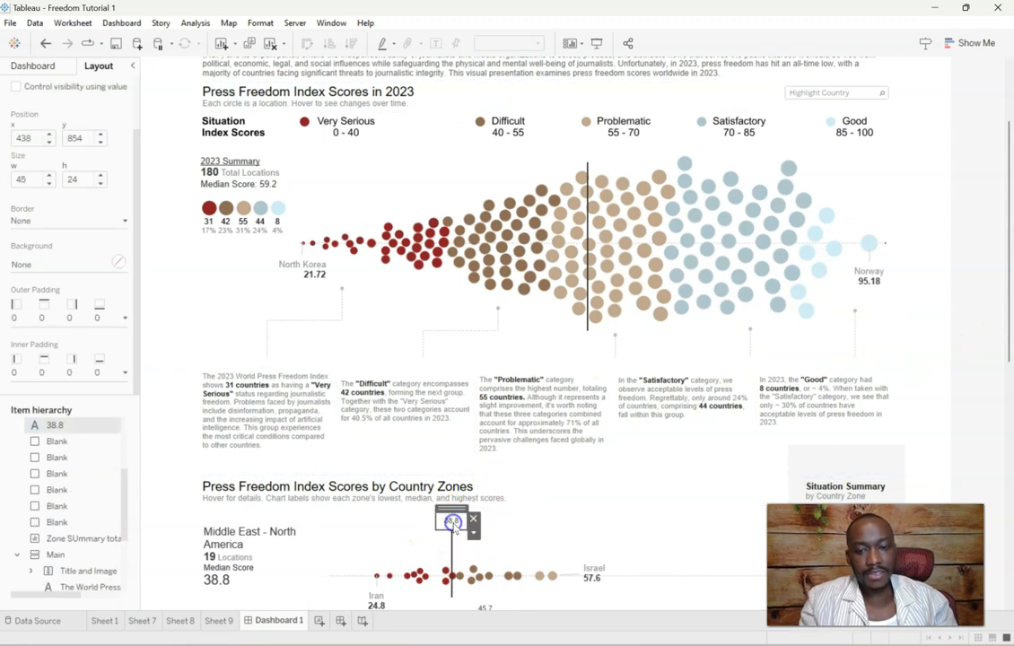
drag(456, 530, 592, 140)
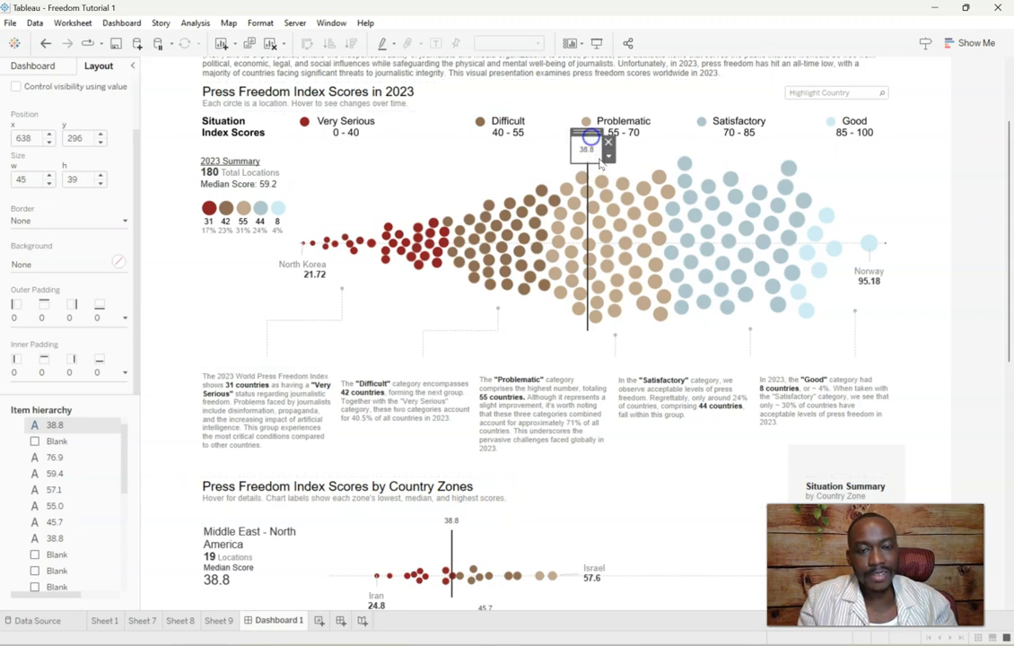
double_click(589, 143)
double_click(507, 262)
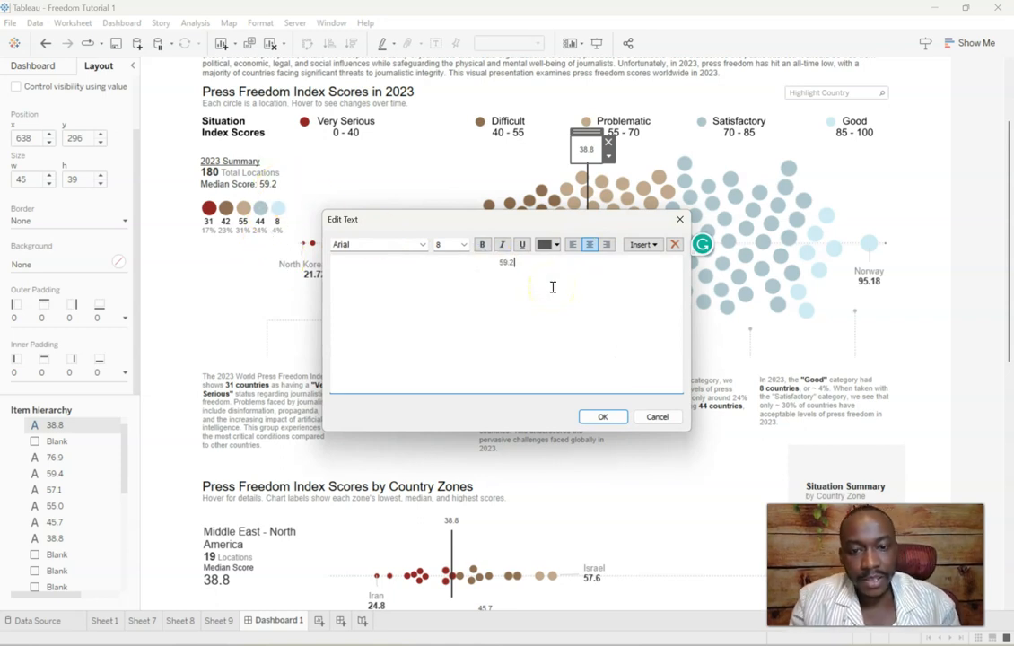
Step: Format the 59.2 label text as bold, size 11, in a darker colour
click(470, 272)
drag(555, 268, 442, 251)
click(550, 243)
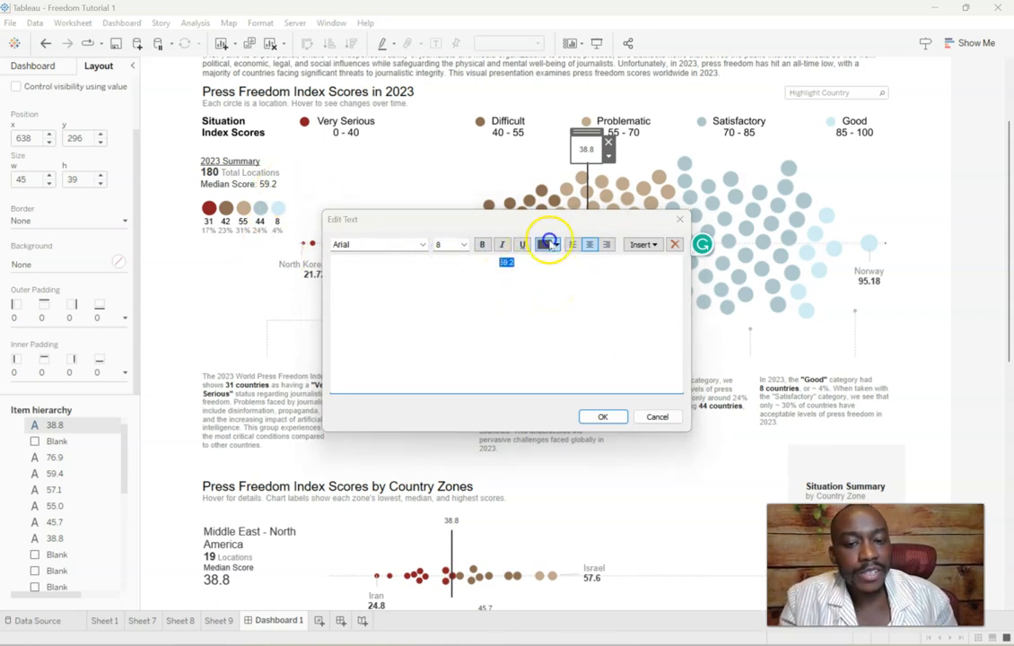
click(543, 276)
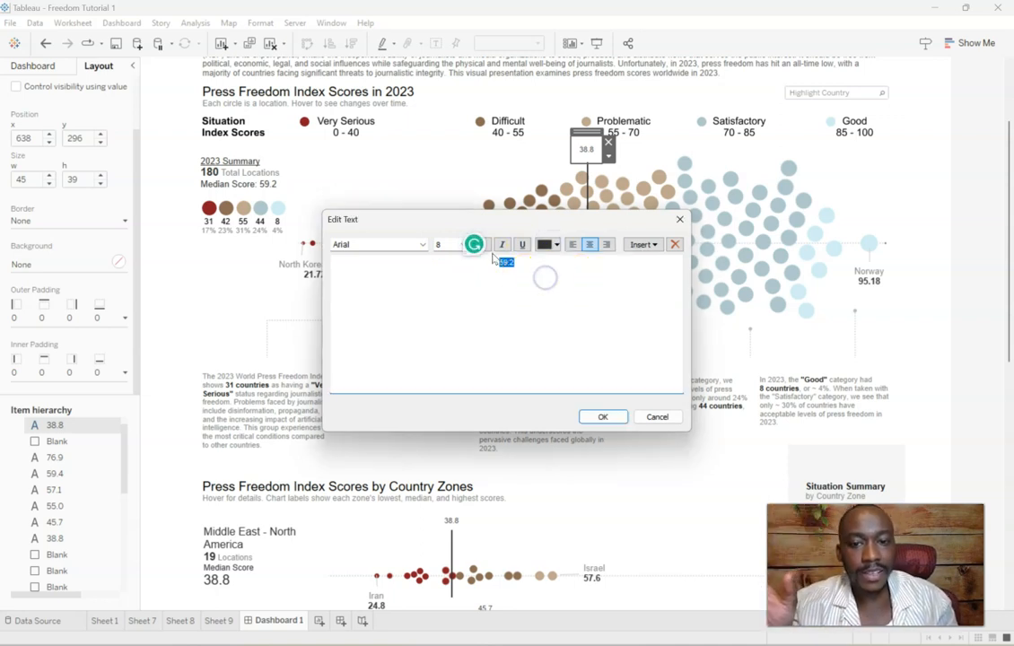
click(463, 244)
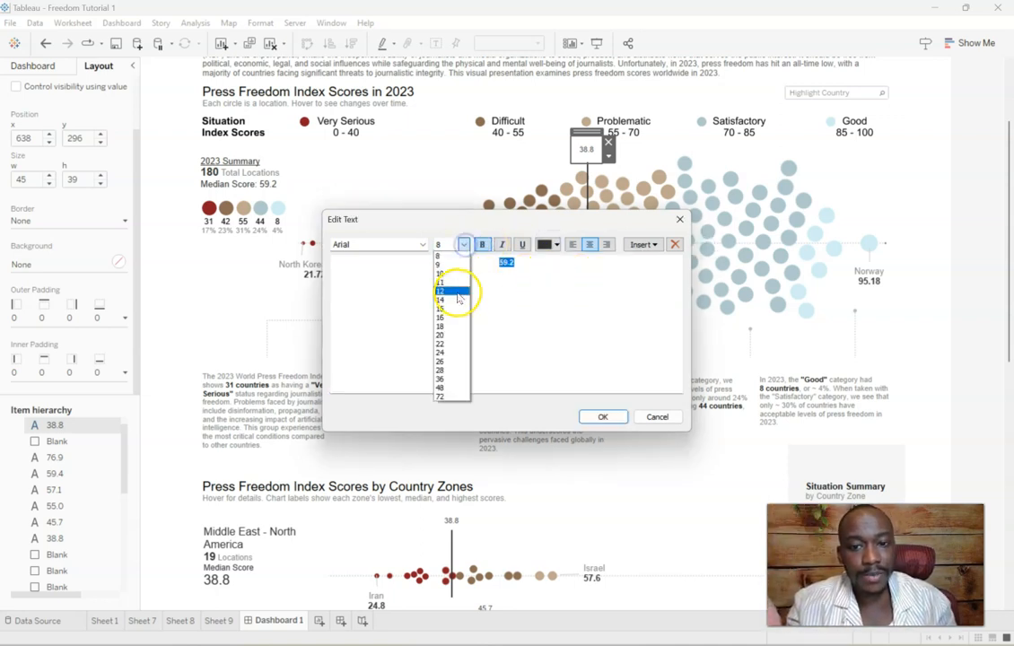
click(450, 281)
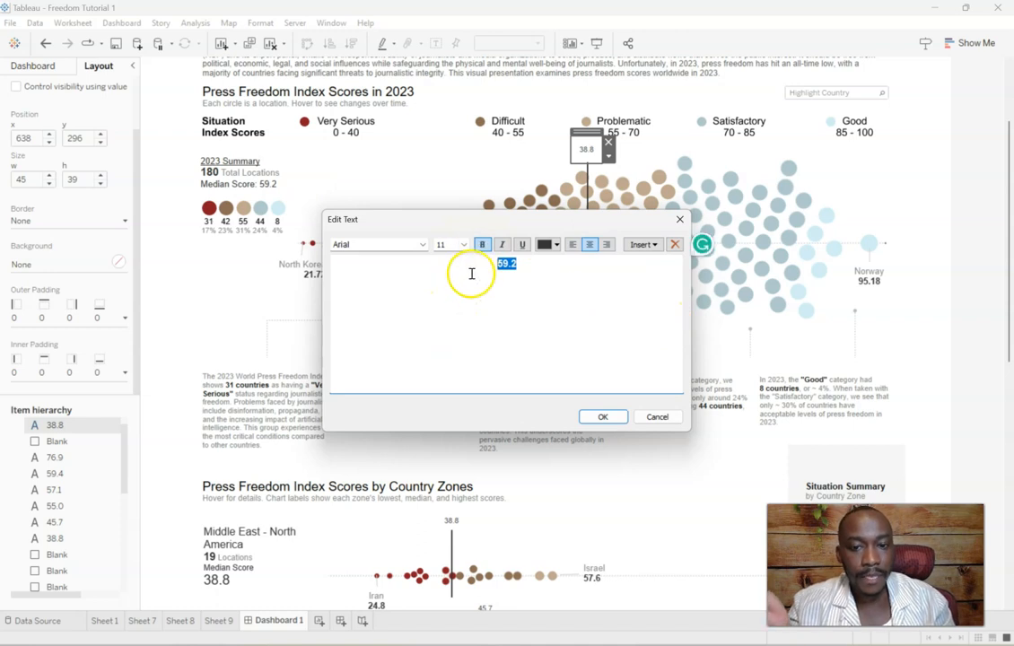
Step: Add the word Median on its own line above 59.2 in non-bold size 9, and apply the text
right_click(471, 273)
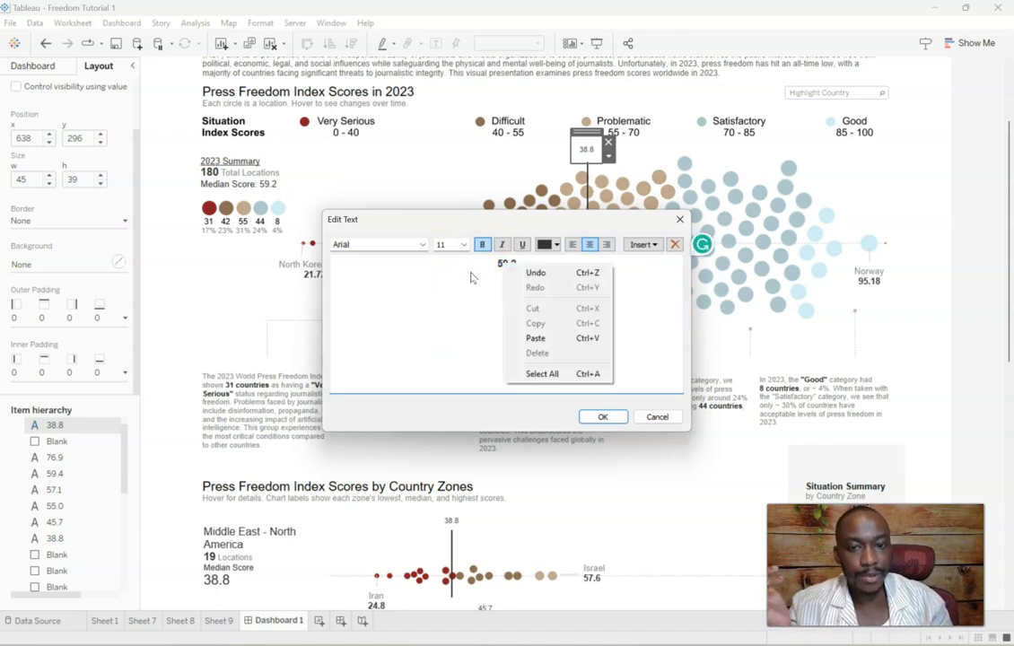
click(471, 275)
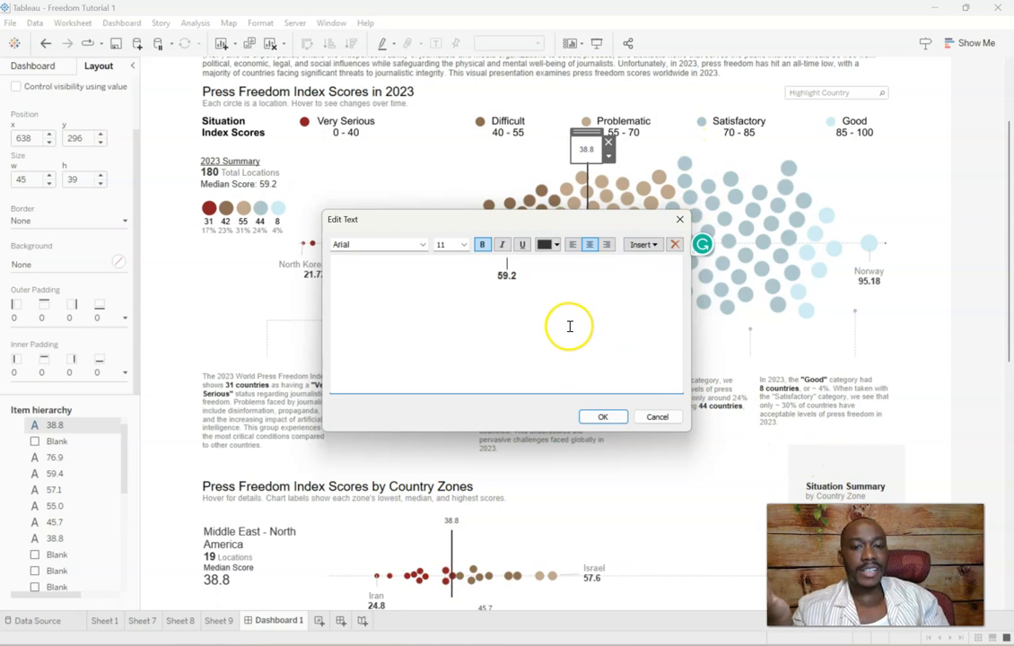
text(an)
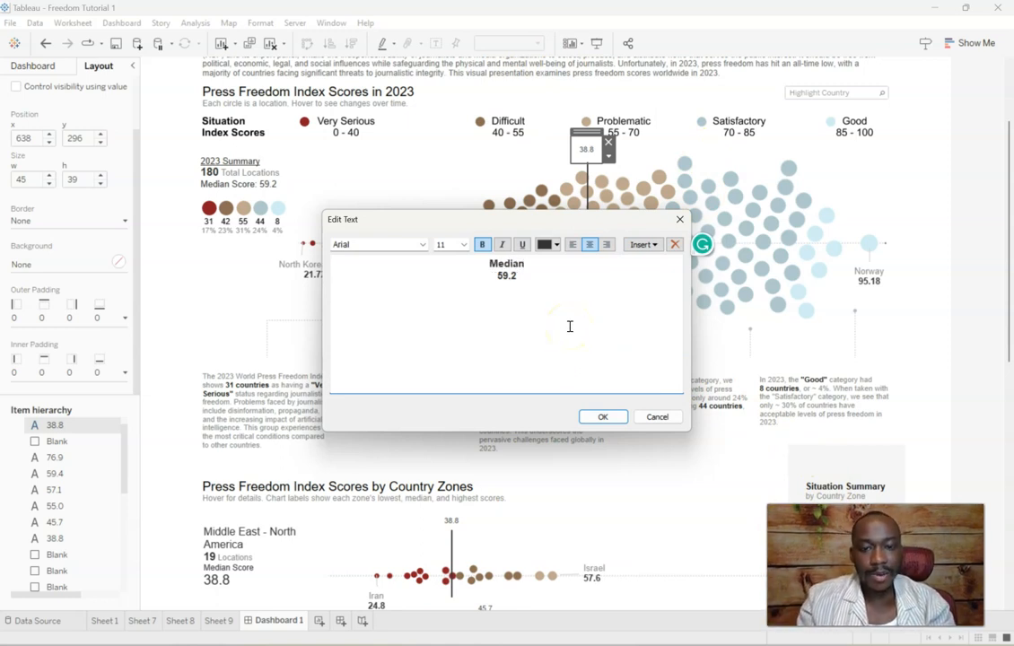
key(shift+Home)
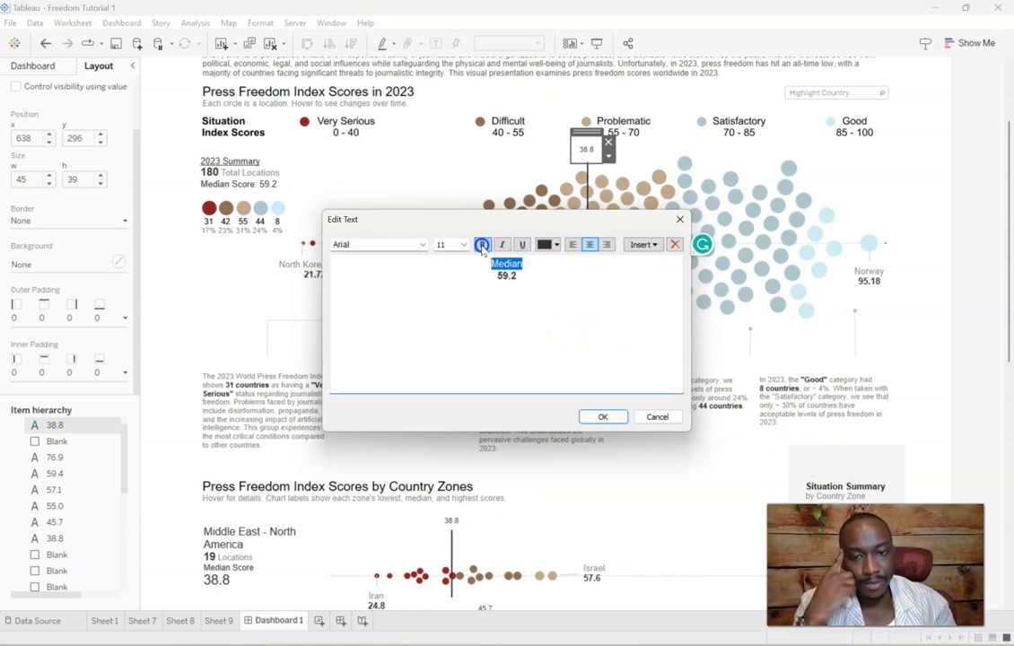
click(463, 244)
click(449, 263)
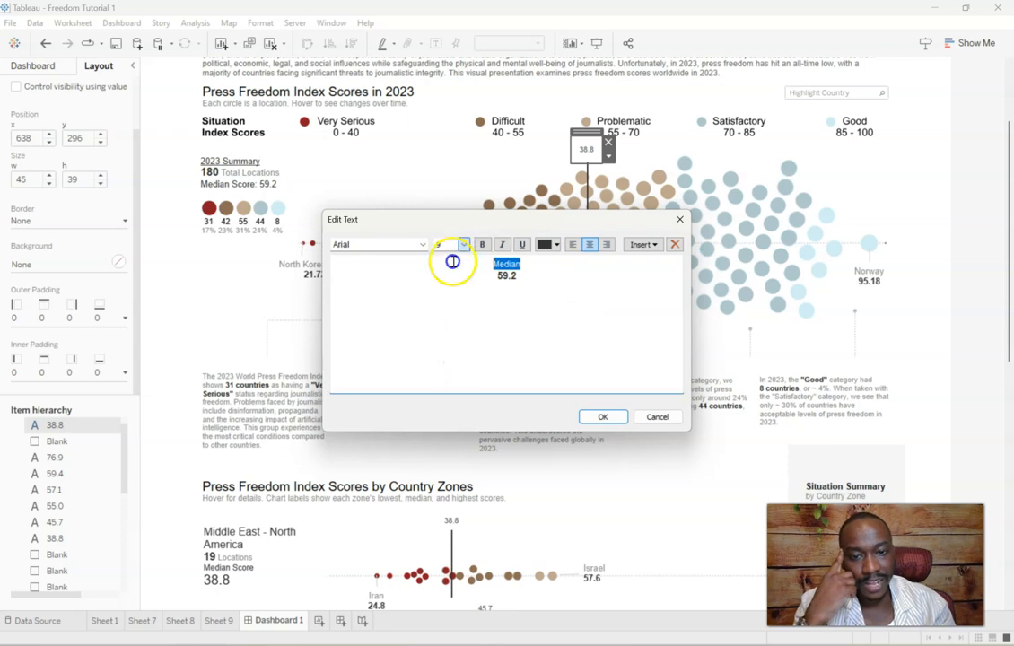
click(599, 417)
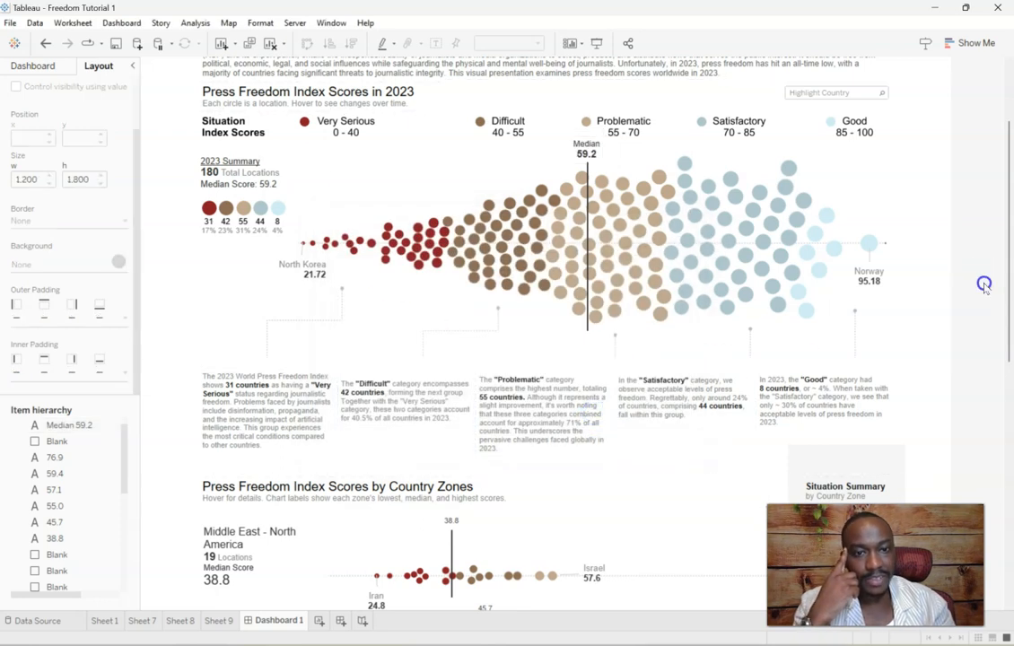
Step: Colour the word Median in the 59.2 label grey and clear the selection
double_click(586, 149)
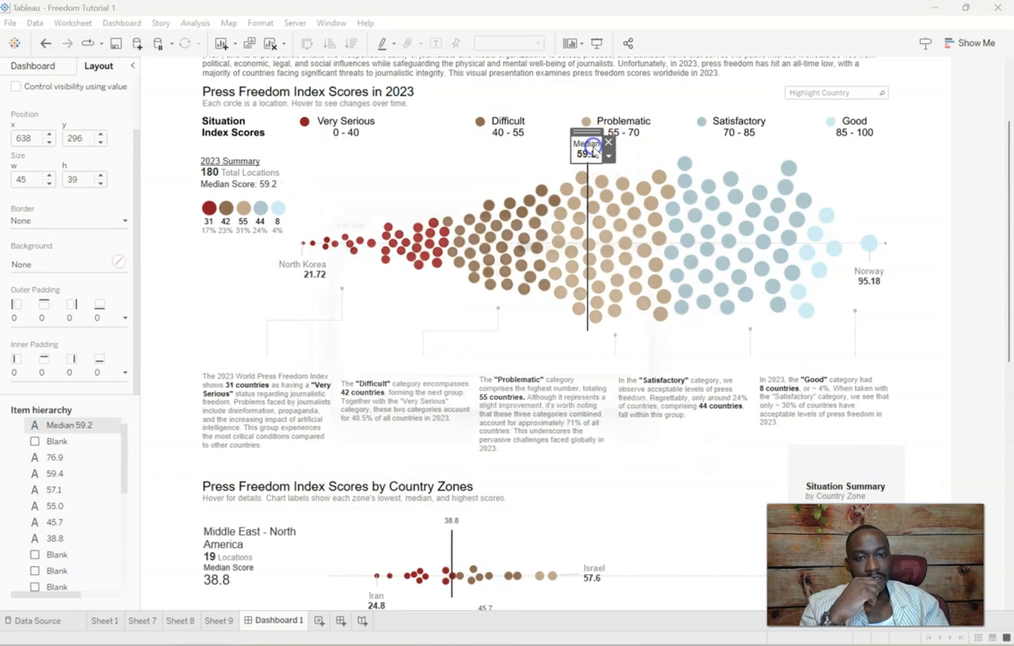
drag(555, 261, 453, 259)
click(550, 245)
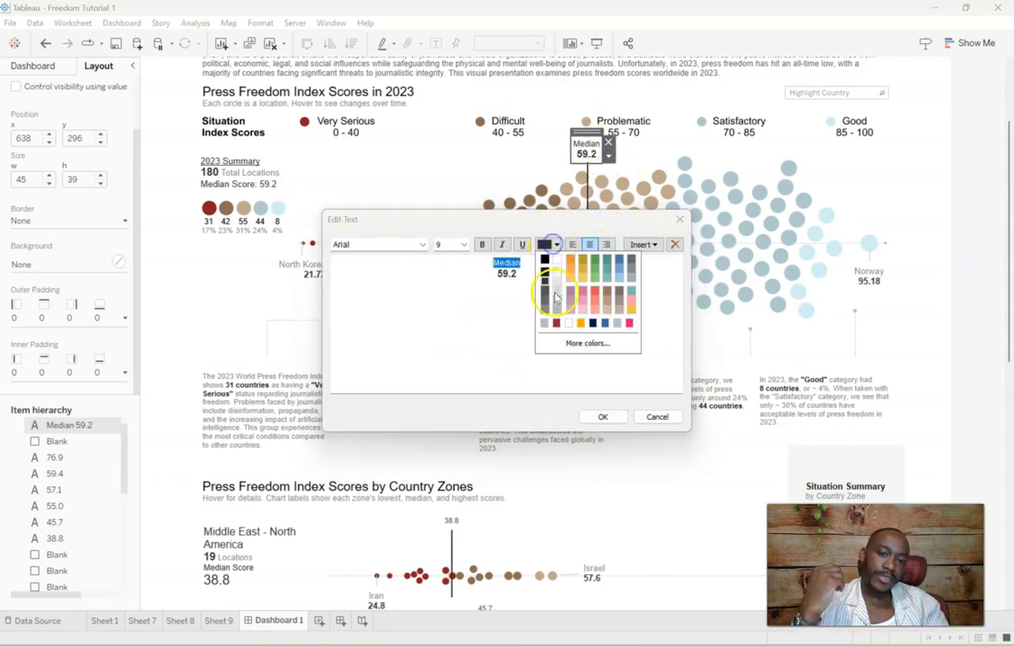
click(548, 299)
click(596, 416)
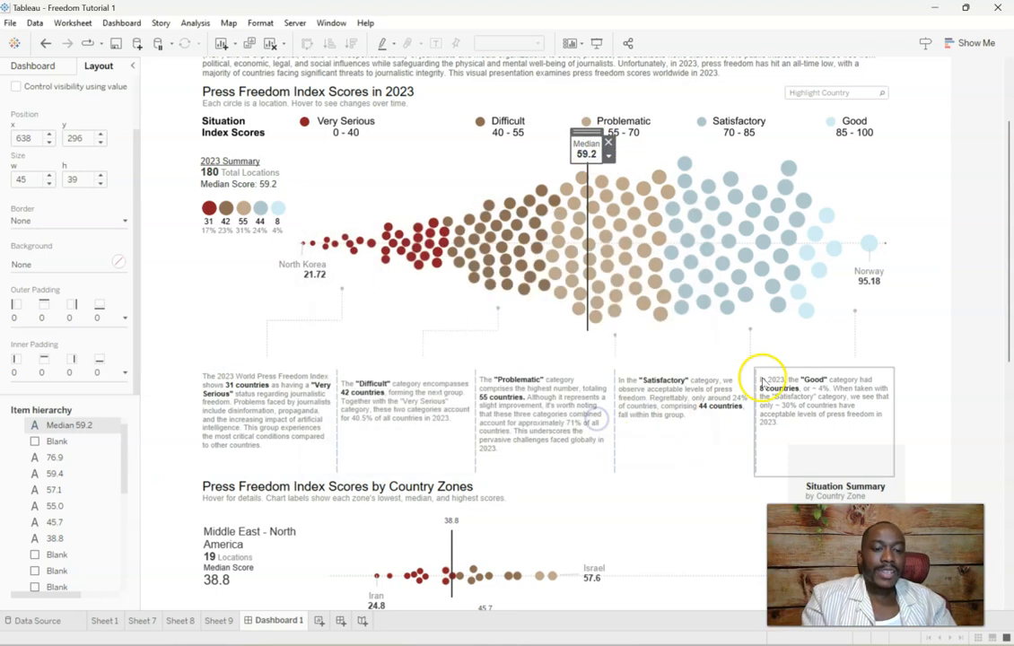
click(987, 289)
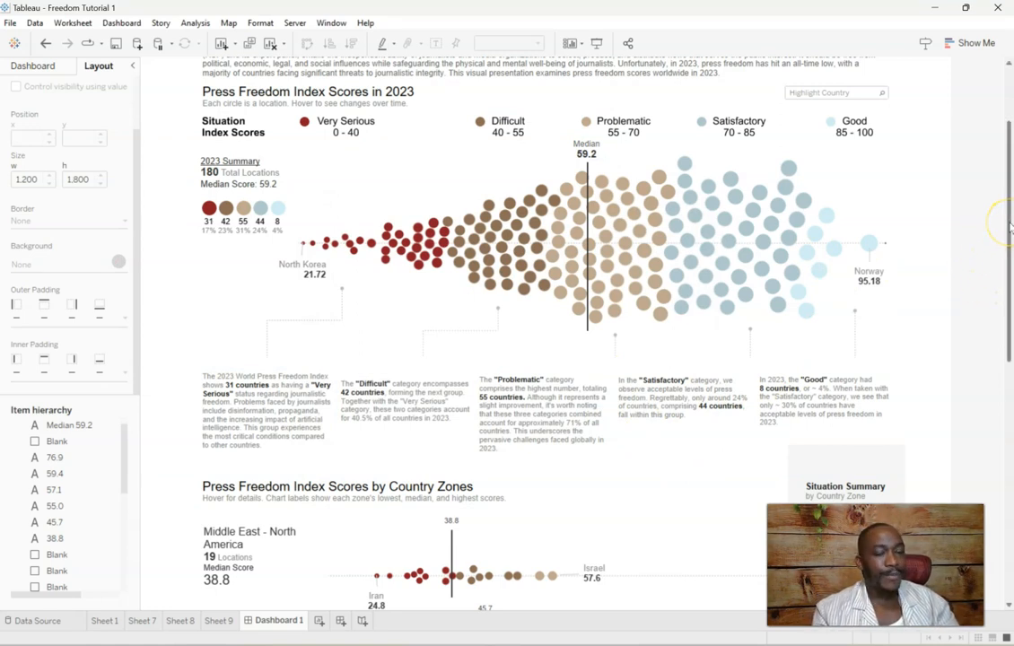
Step: Examine the zone median lines and the Situation Summary counts by country zone, and compare them with the 2023 beeswarm chart
drag(1009, 229, 1004, 482)
click(928, 494)
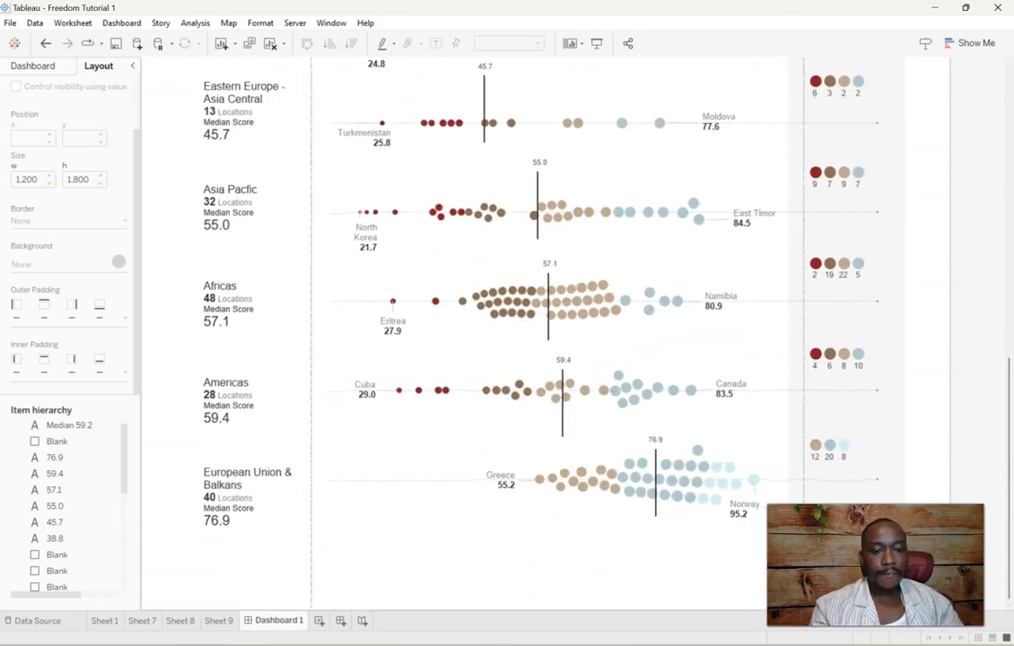
click(809, 571)
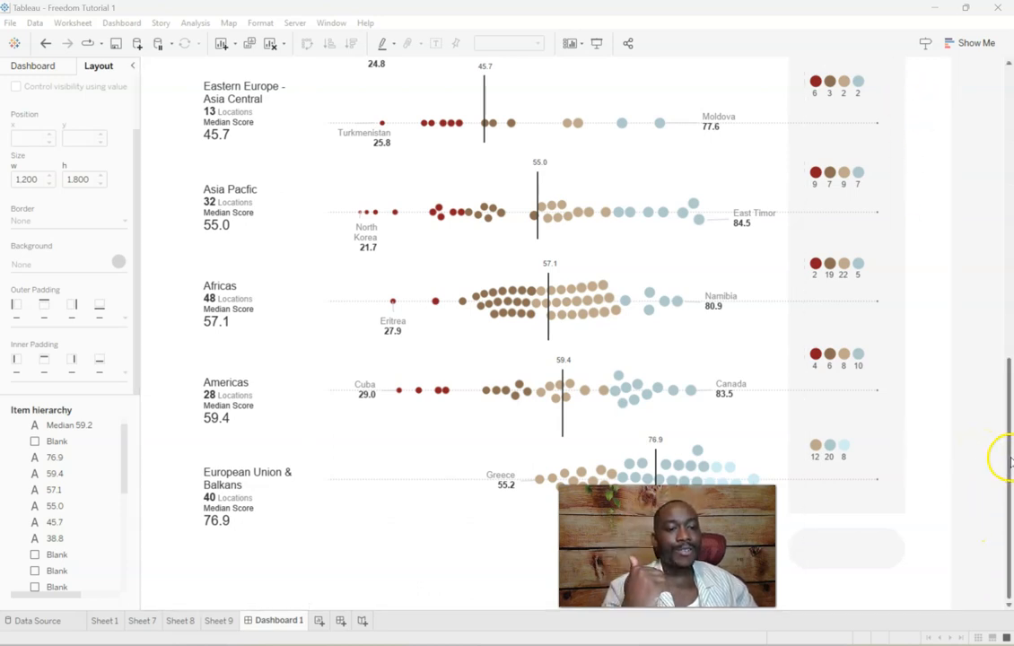
scroll(987, 356, up, 5)
scroll(988, 281, down, 3)
mouse_move(828, 199)
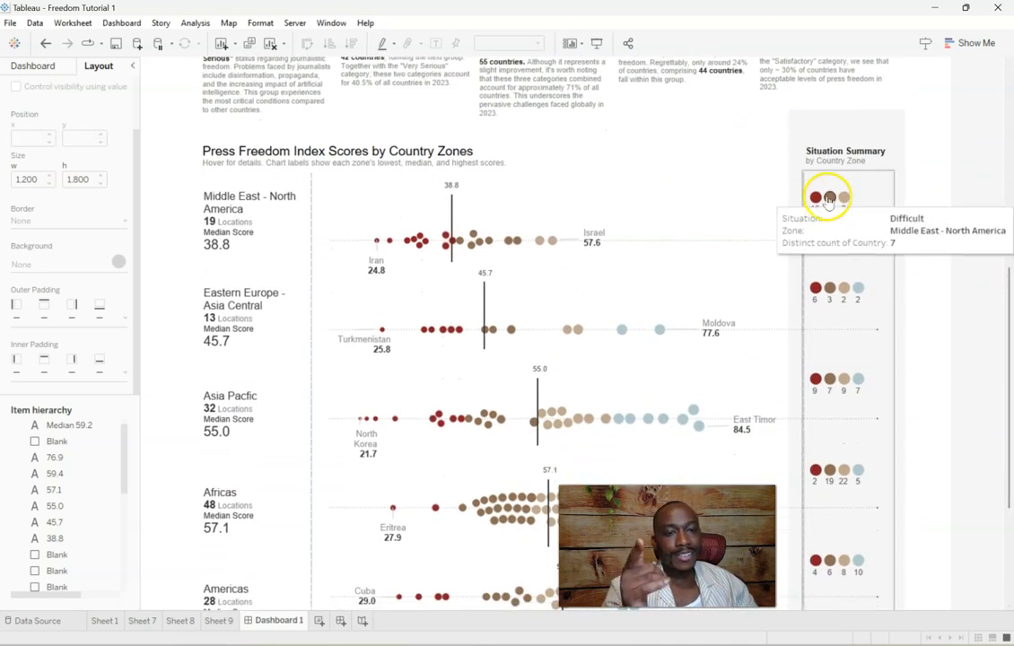
mouse_move(245, 211)
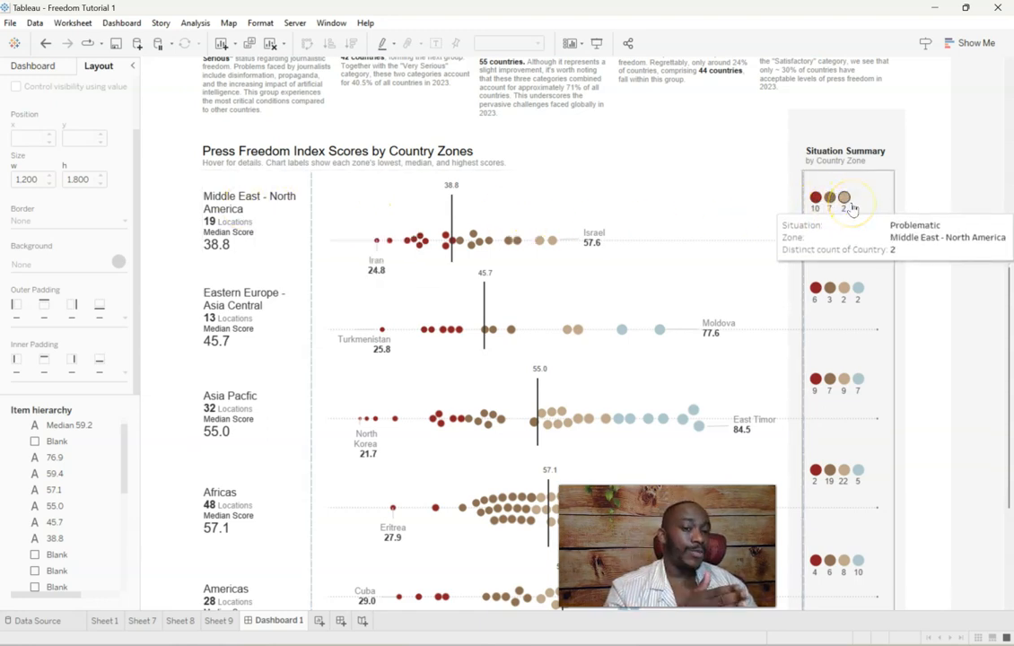
mouse_move(832, 467)
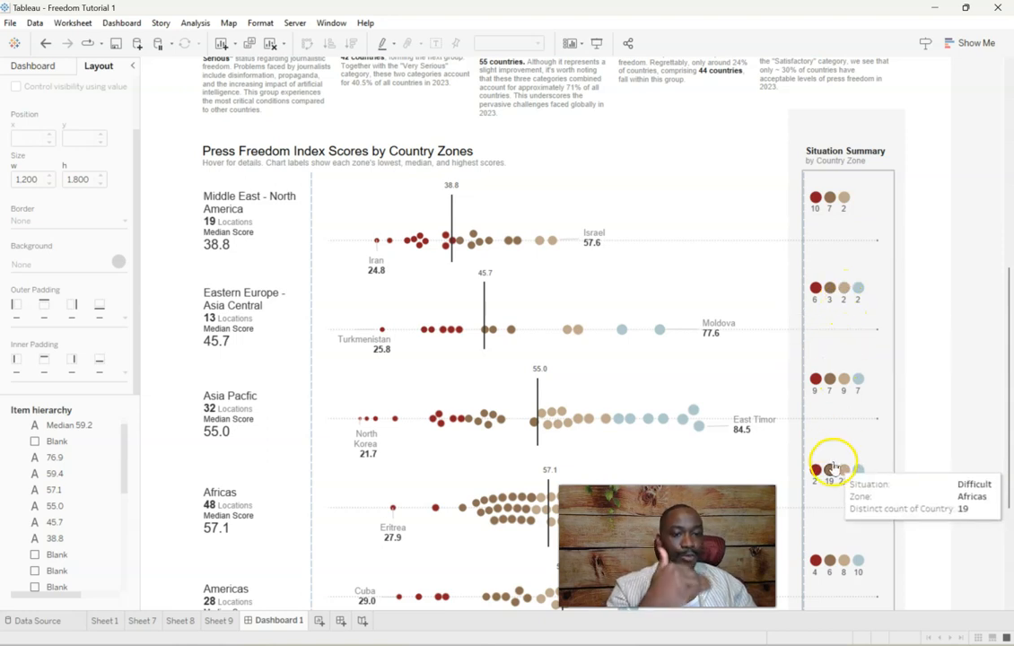
drag(1007, 371, 998, 464)
mouse_move(836, 462)
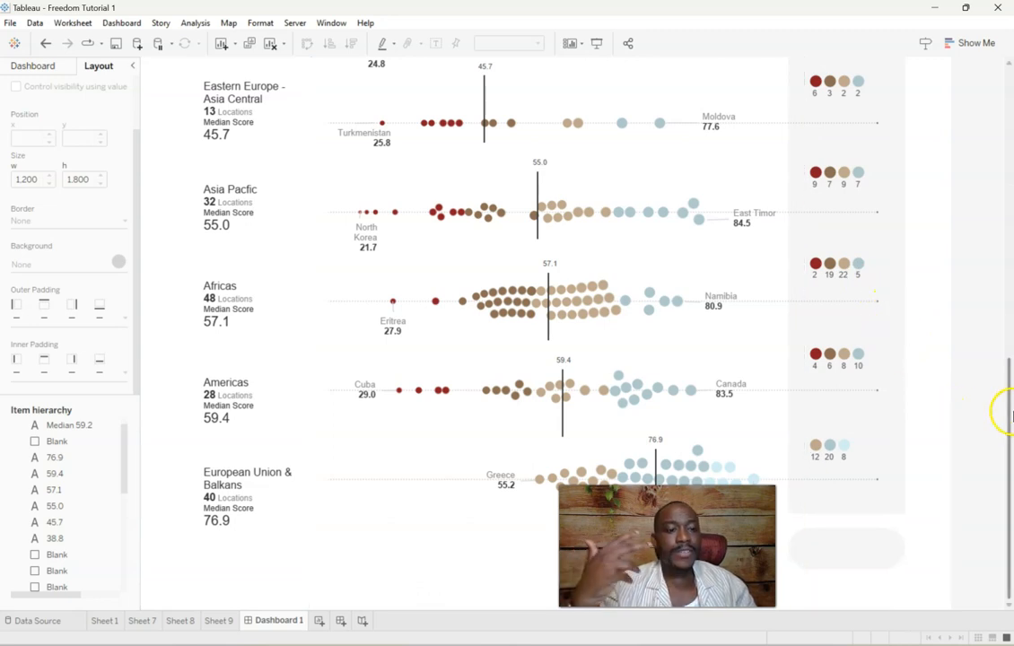
drag(1007, 414, 1007, 135)
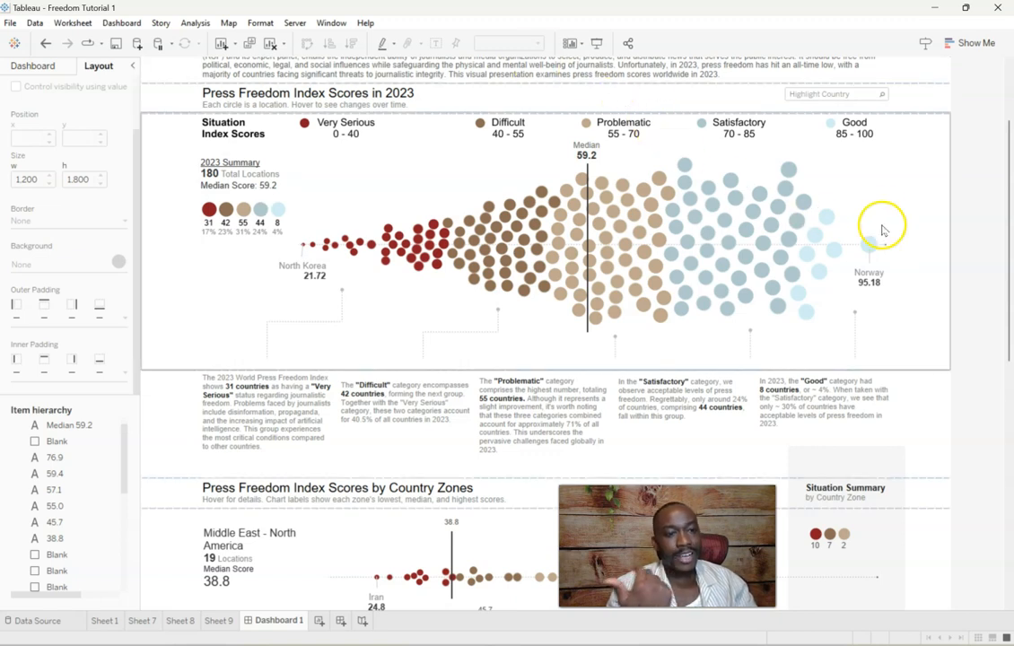
drag(1007, 192, 999, 428)
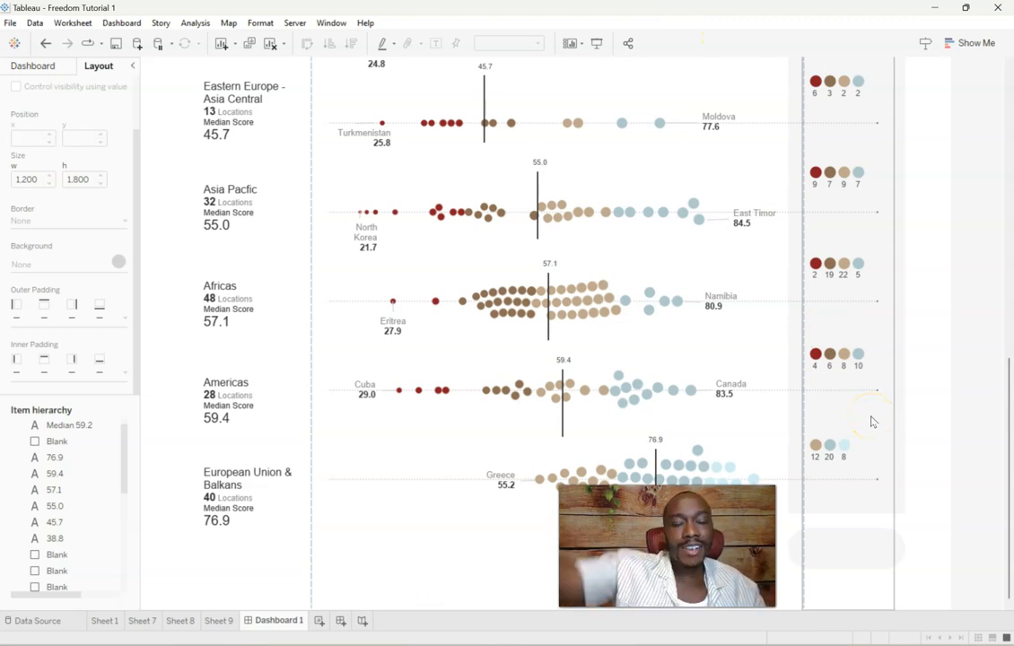
click(673, 303)
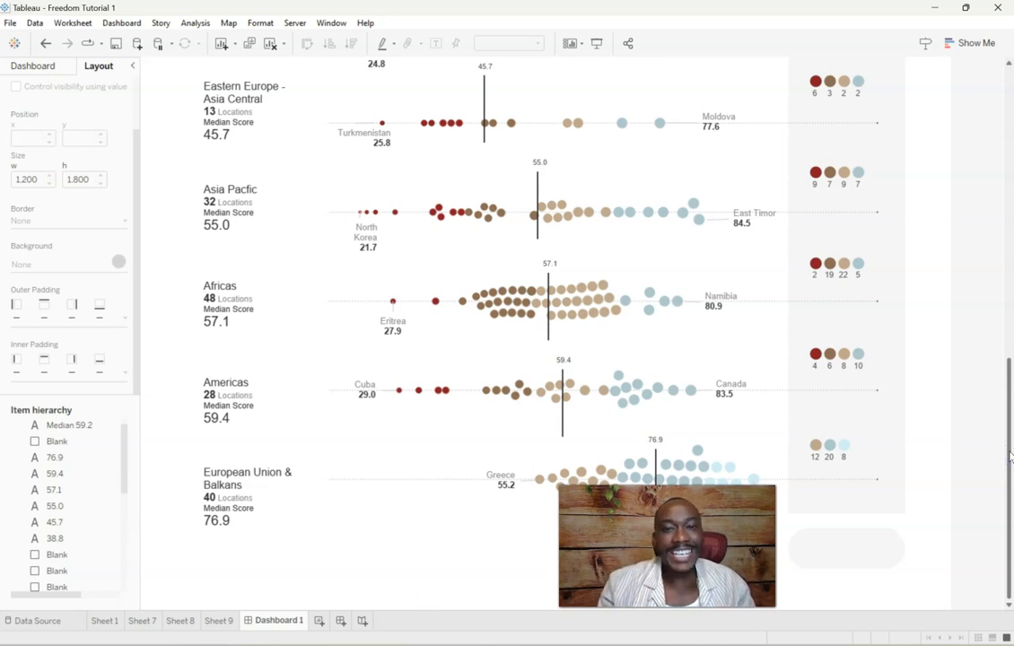
Step: Open the Zone SUmmary total sheet from the dashboard's 2023 Summary and duplicate it
drag(1007, 429, 1006, 216)
click(238, 123)
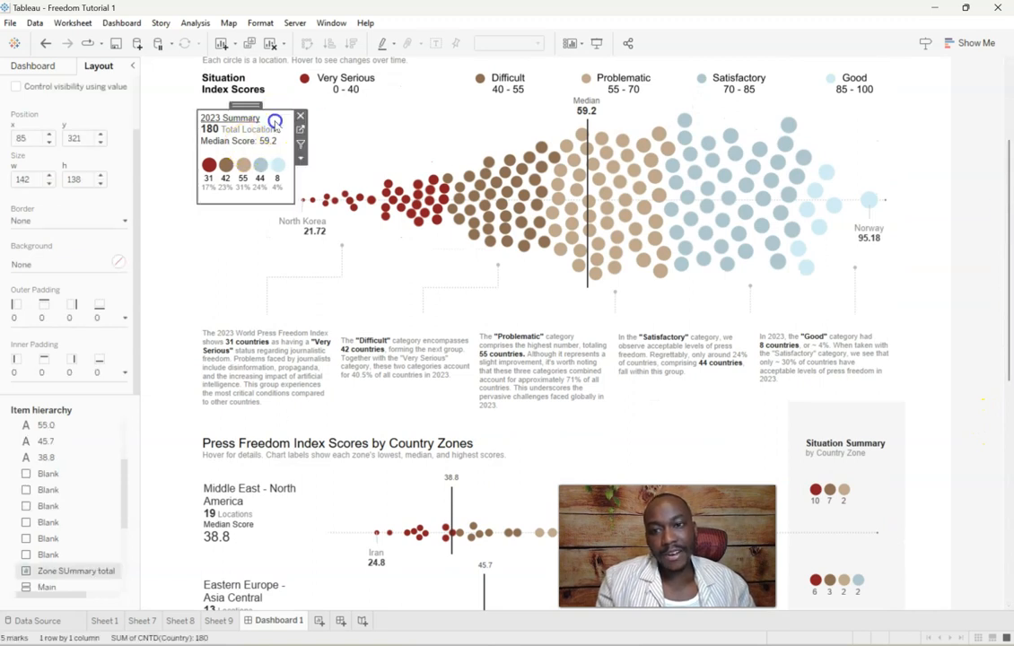
click(300, 128)
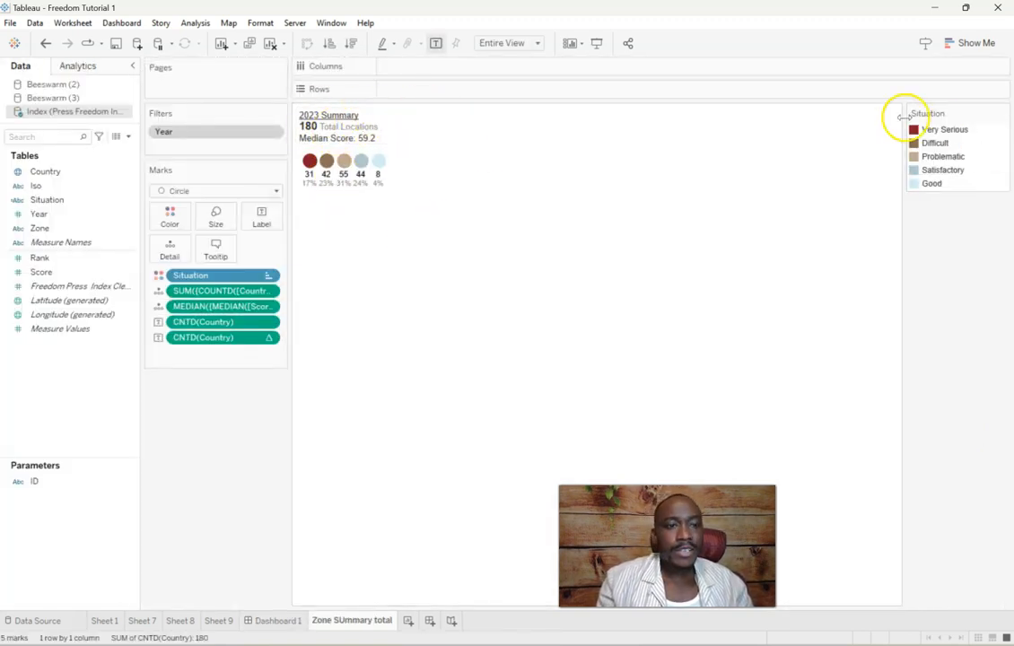
right_click(351, 618)
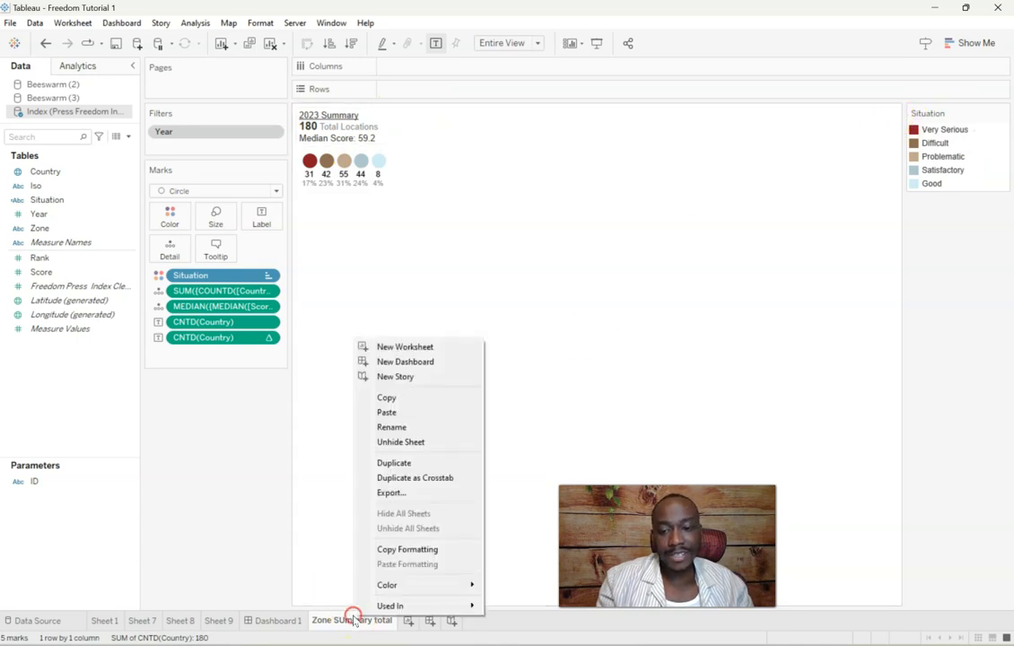
click(395, 463)
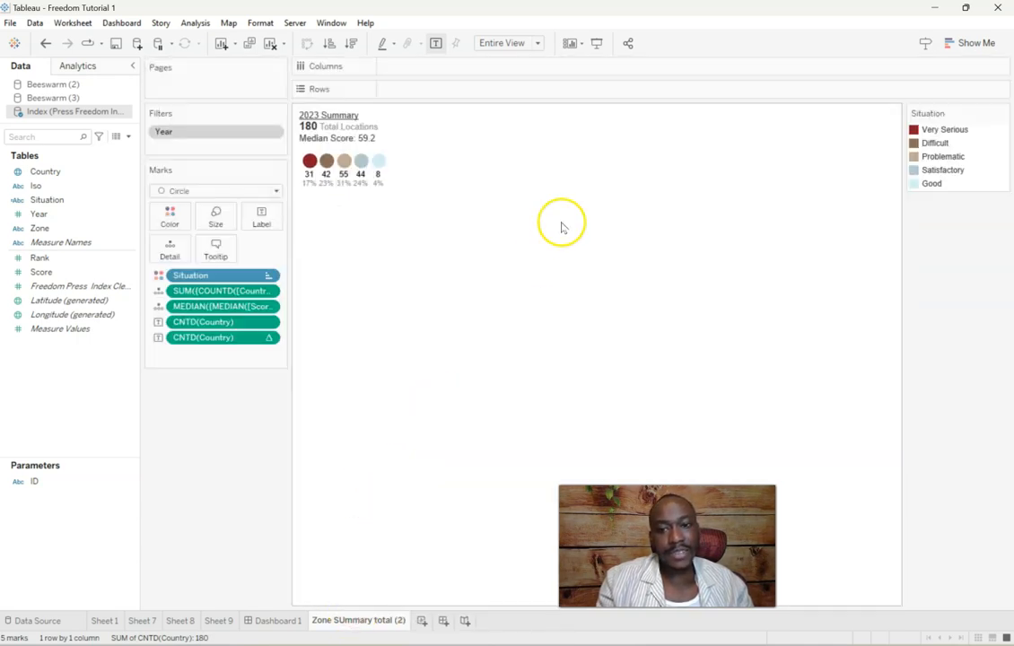
Step: Hide the title of the Zone SUmmary total (2) sheet and remove the percentage country count from its labels
click(890, 115)
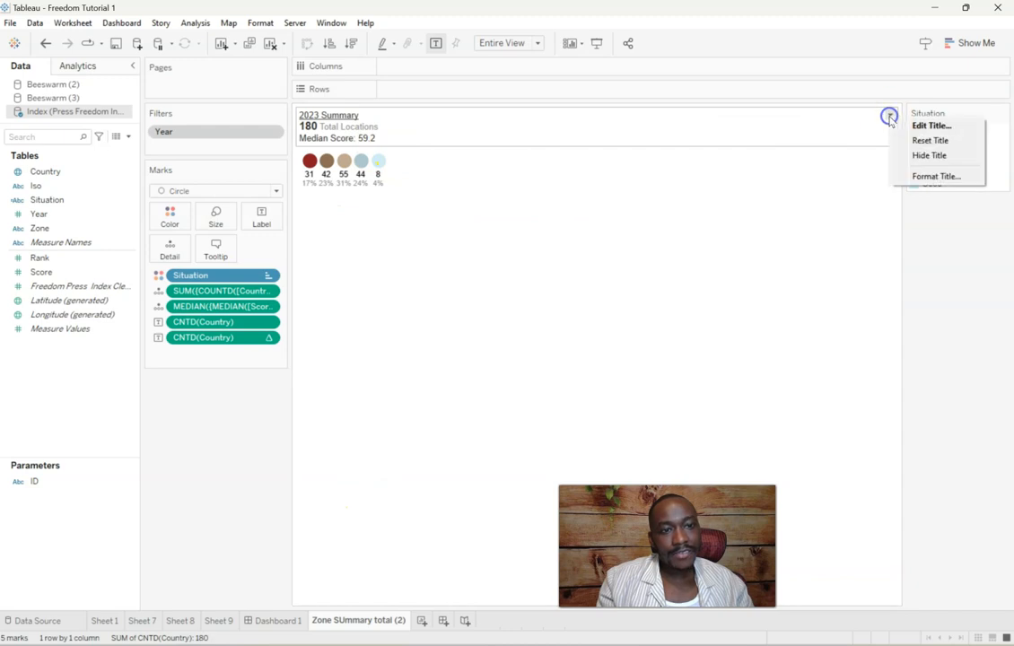
click(915, 157)
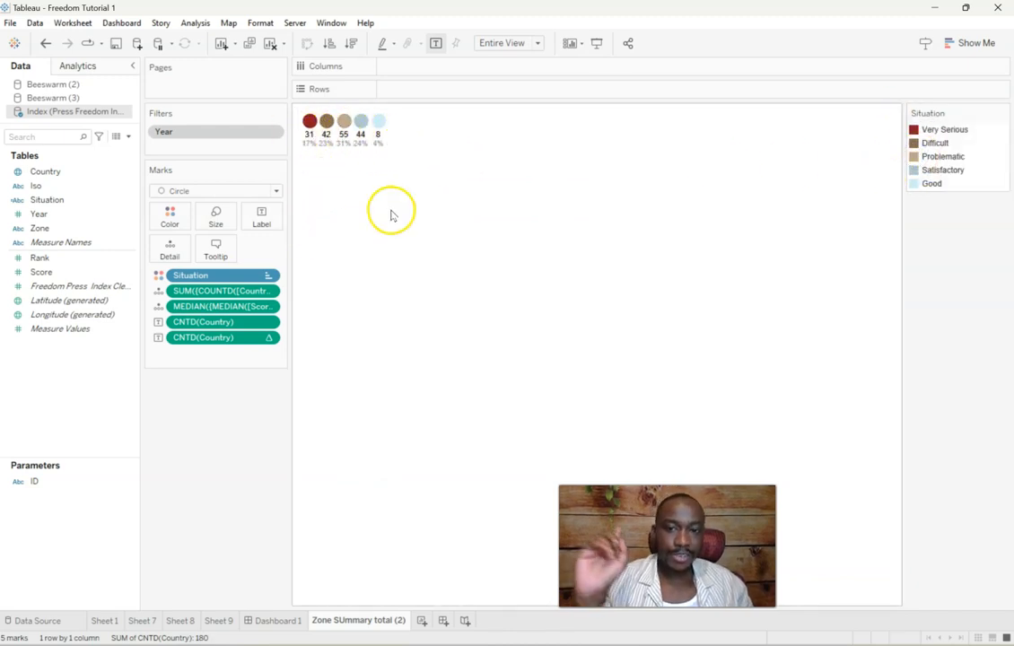
right_click(269, 338)
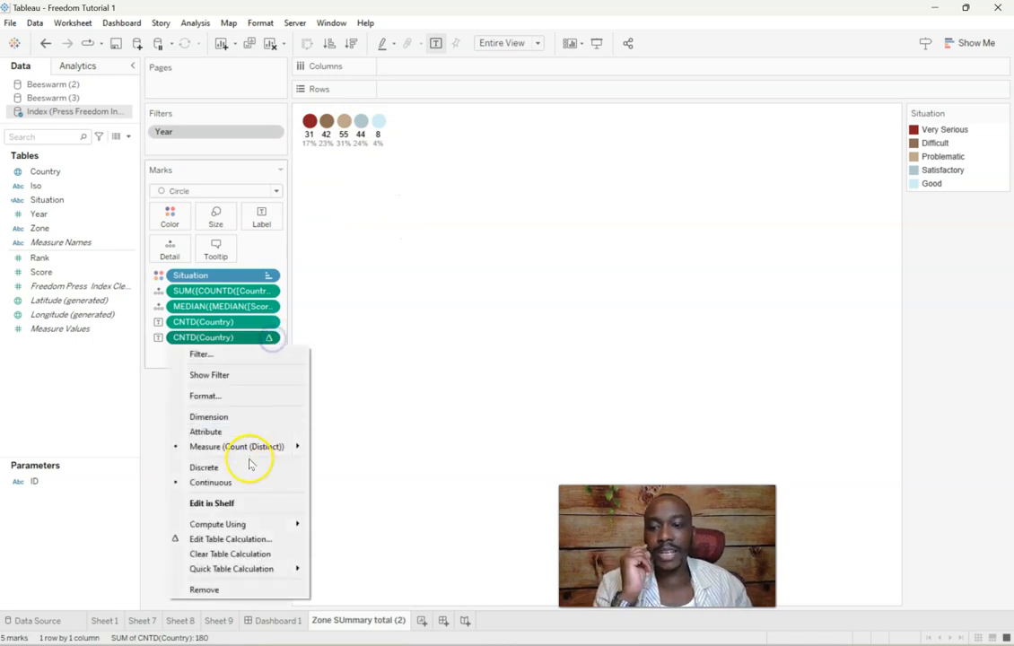
click(218, 591)
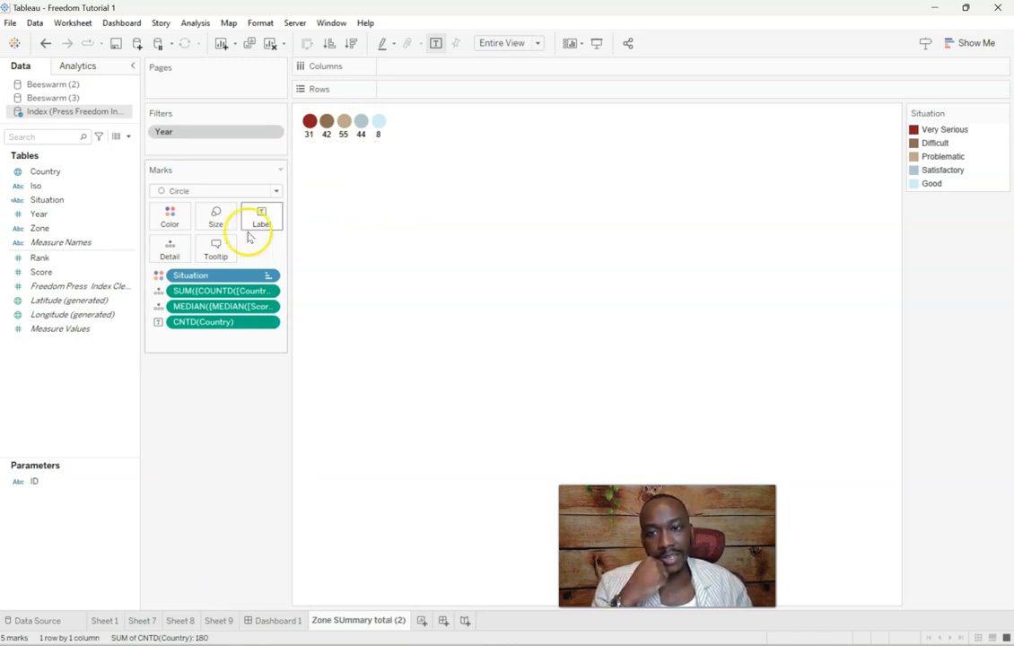
Step: Make the circles on the Zone SUmmary total (2) sheet smaller and return to Dashboard 1
click(216, 216)
click(253, 252)
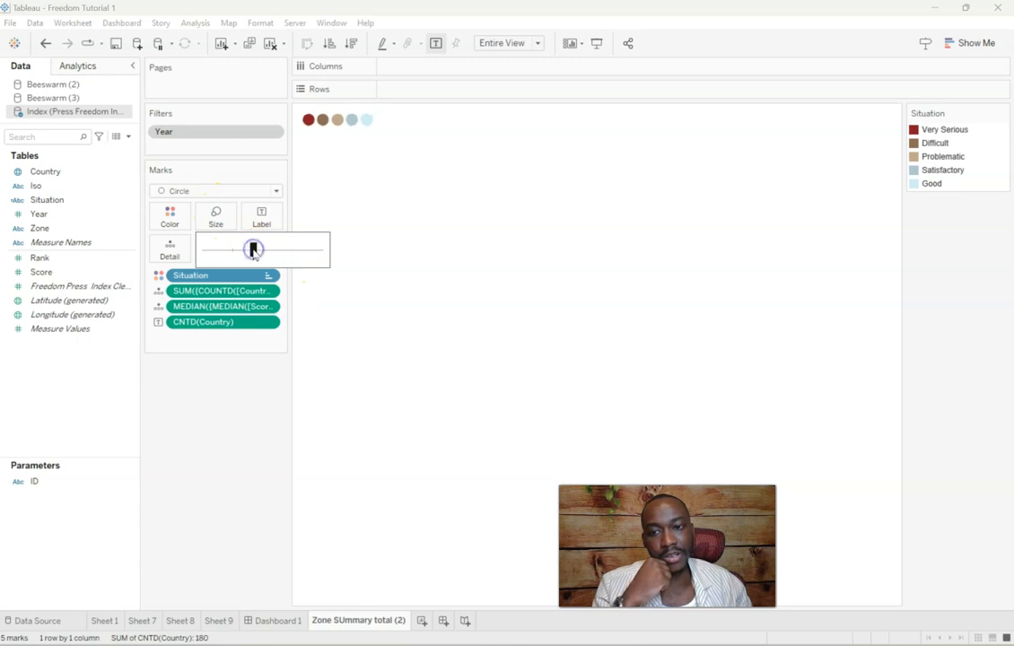
click(281, 620)
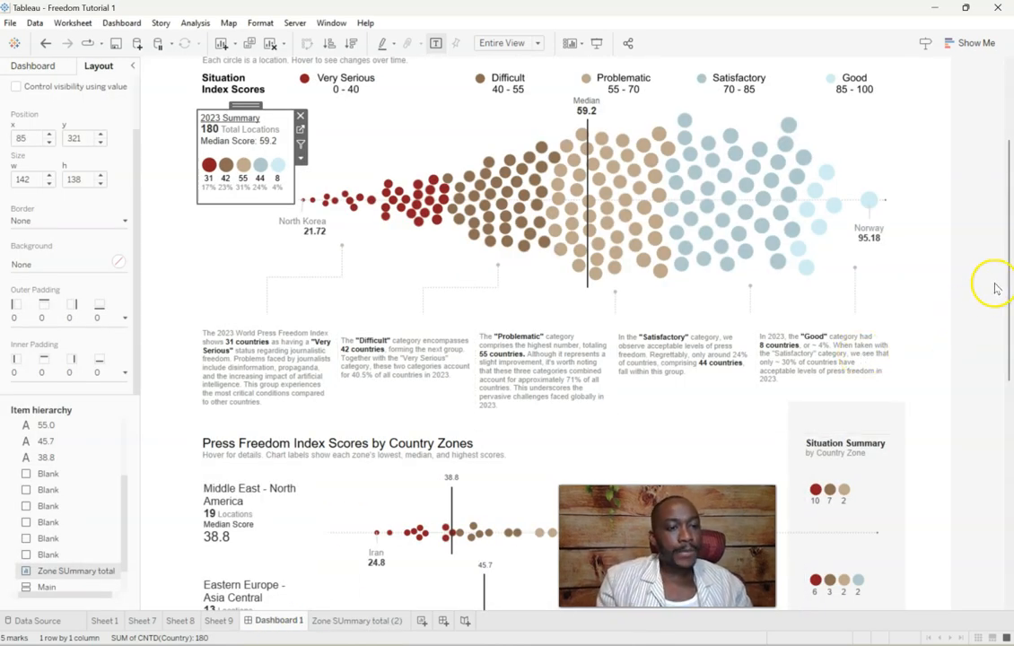
Step: Add a vertical container beside the zone beeswarm chart in the bottom container and move the Zone SUmmaries sheet into it
drag(1007, 277, 1006, 503)
click(577, 301)
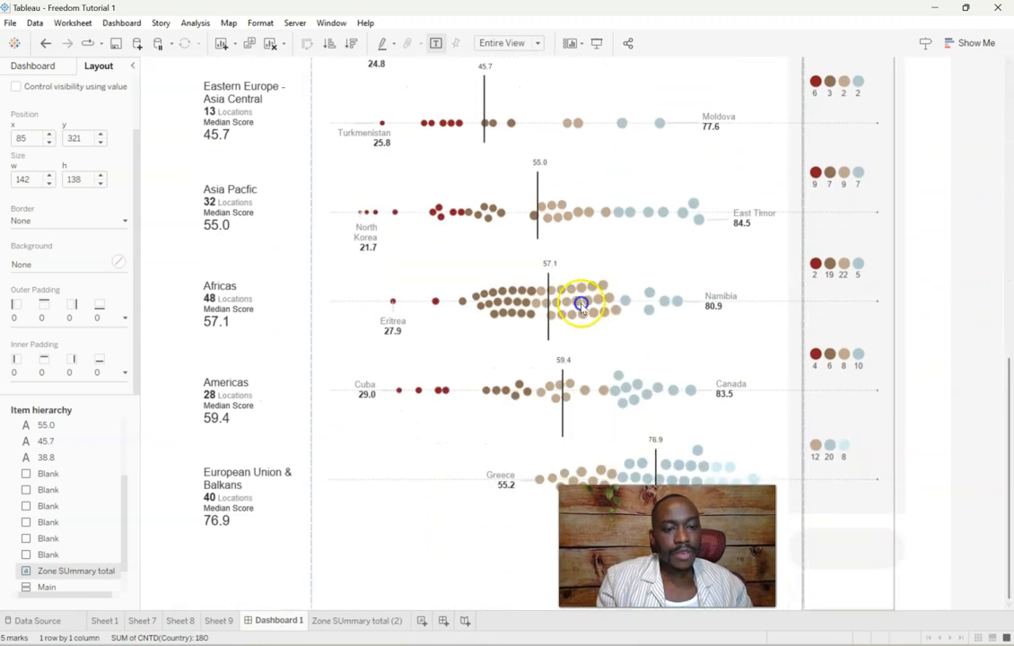
click(872, 458)
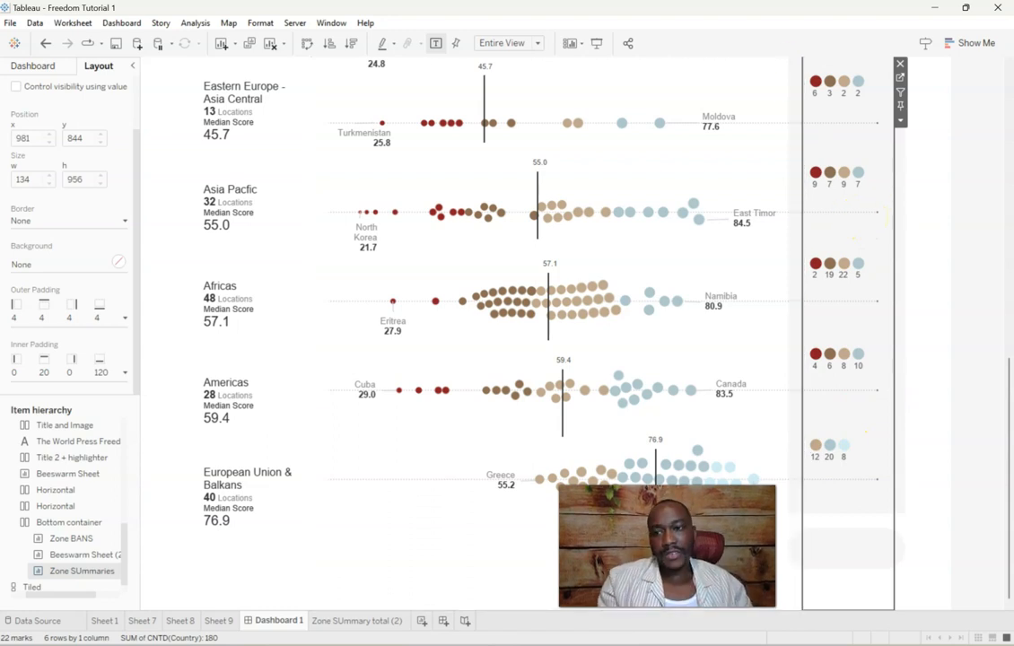
click(27, 67)
drag(64, 458, 813, 310)
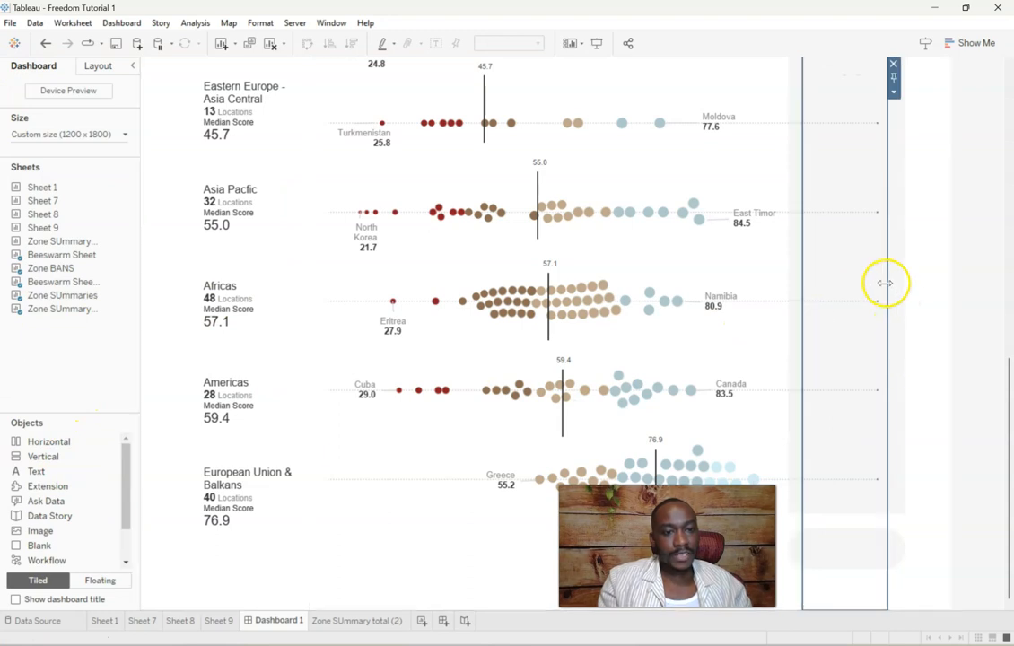
click(890, 285)
drag(996, 404, 1008, 330)
drag(890, 128, 867, 154)
drag(1002, 310, 1000, 457)
mouse_move(95, 239)
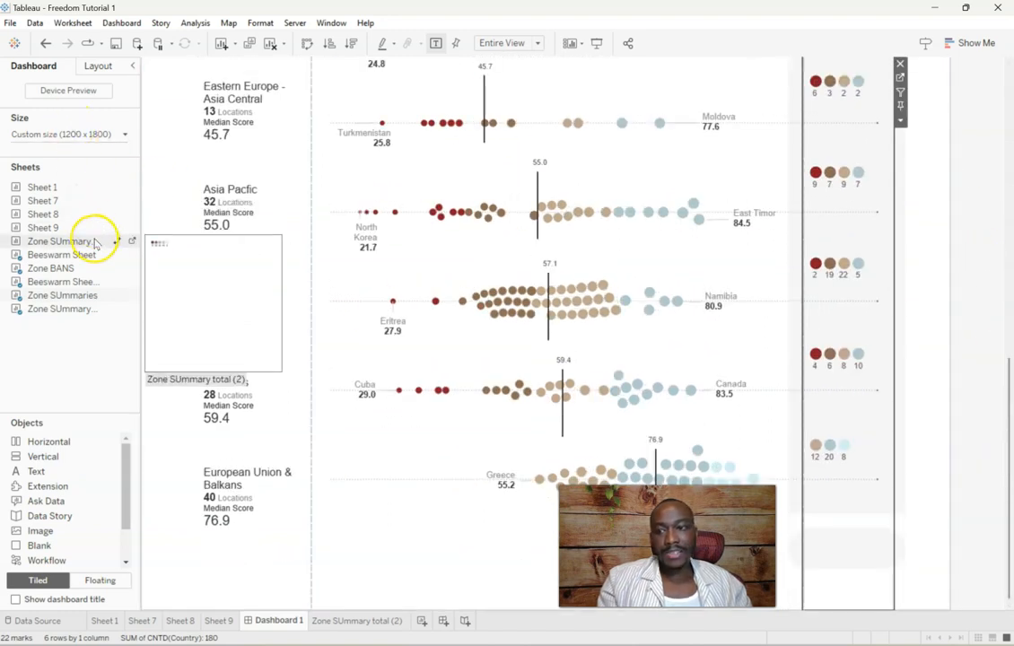
Step: Place the Zone SUmmary total (2) sheet below Zone SUmmaries in the vertical container and hide its title
drag(64, 242, 853, 539)
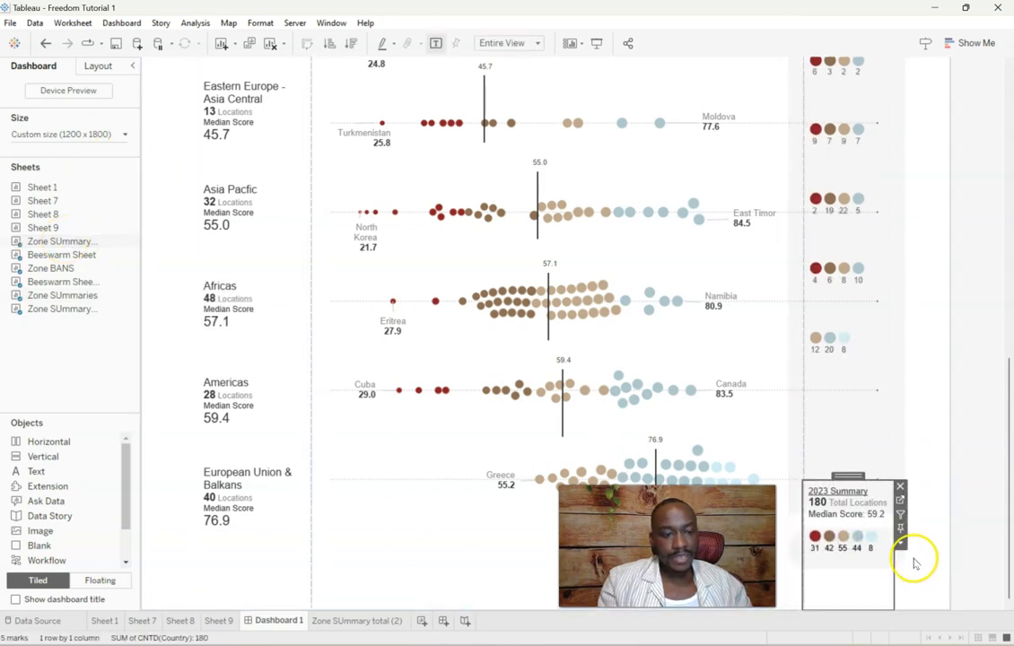
click(901, 544)
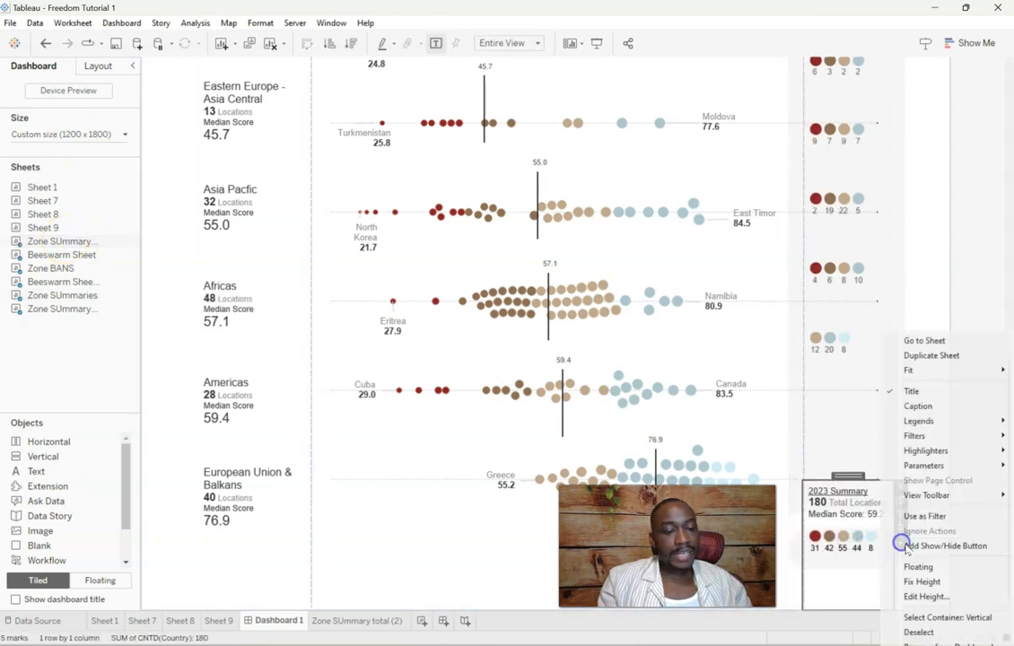
click(928, 391)
click(882, 369)
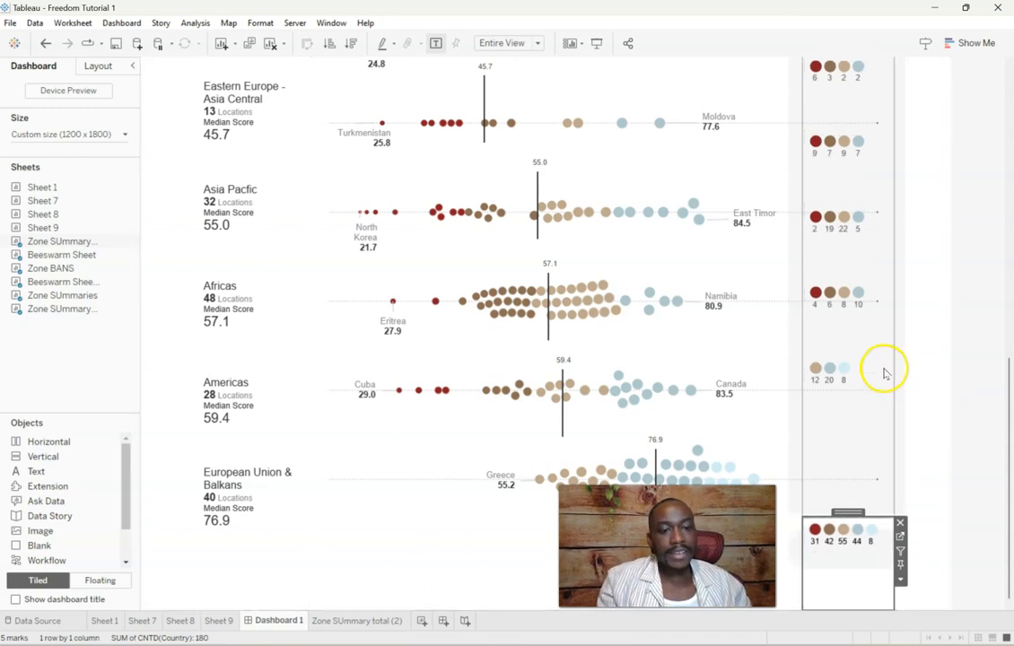
Step: Reduce the bottom inner padding of the Zone SUmmaries sheet to 0
click(99, 68)
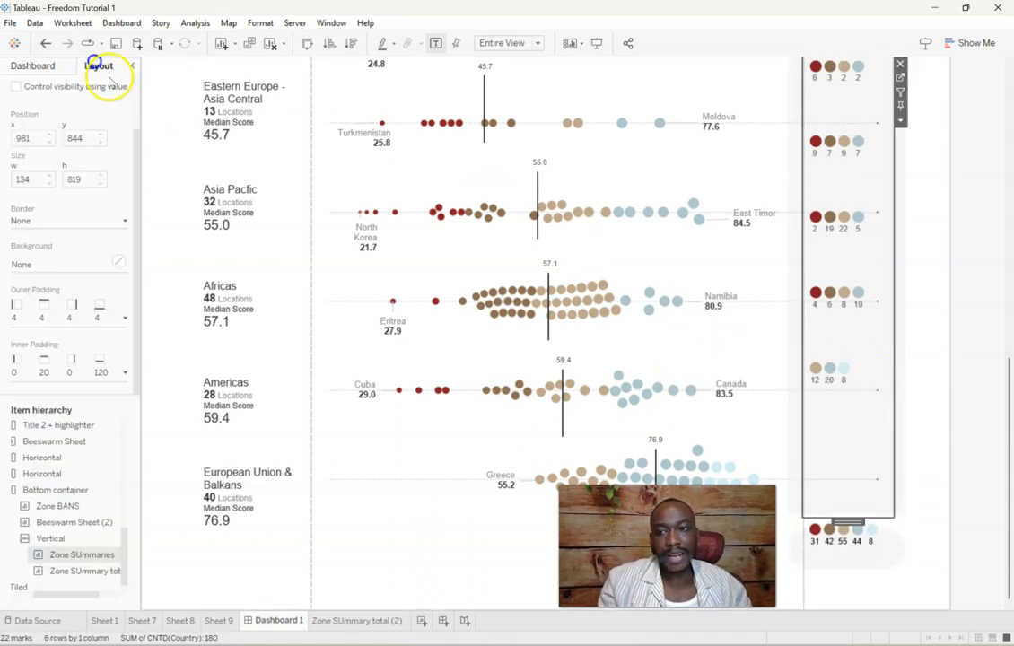
click(125, 373)
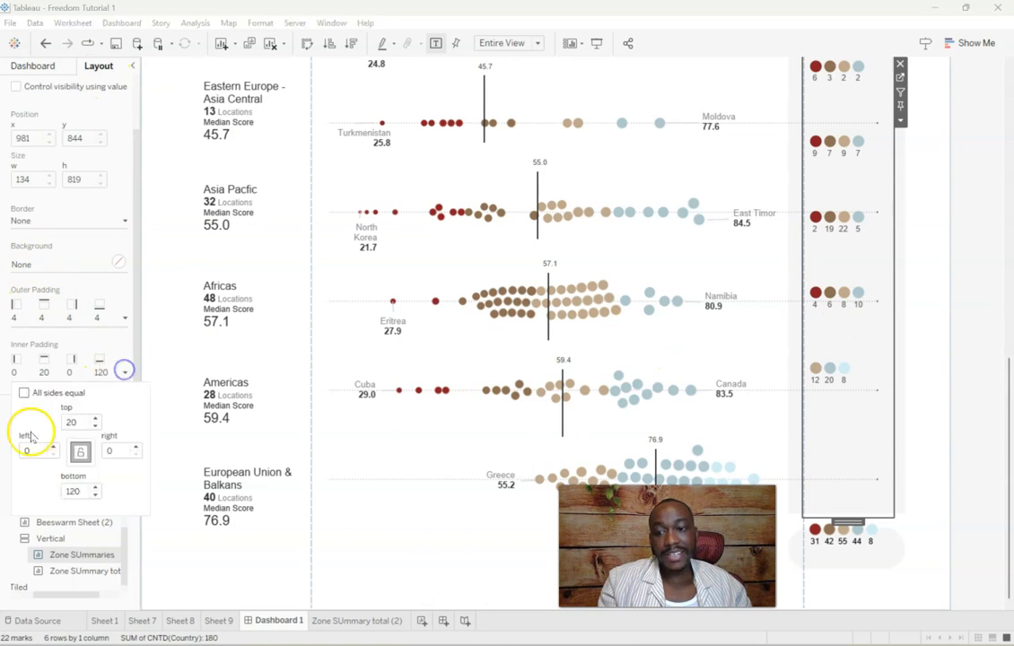
double_click(68, 491)
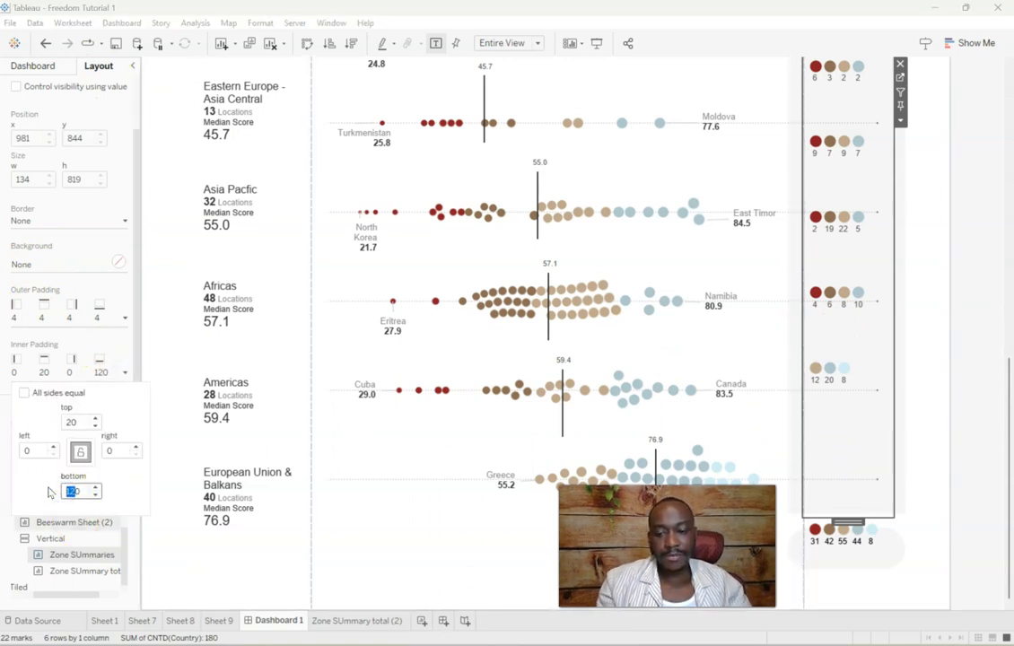
text(20)
key(Return)
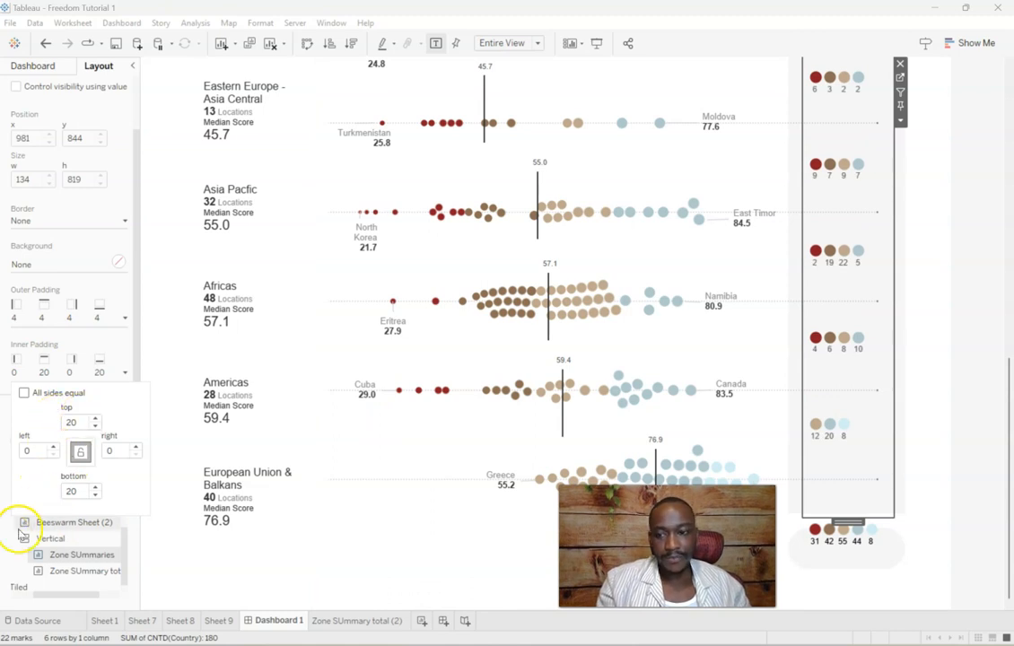
click(72, 492)
text(10)
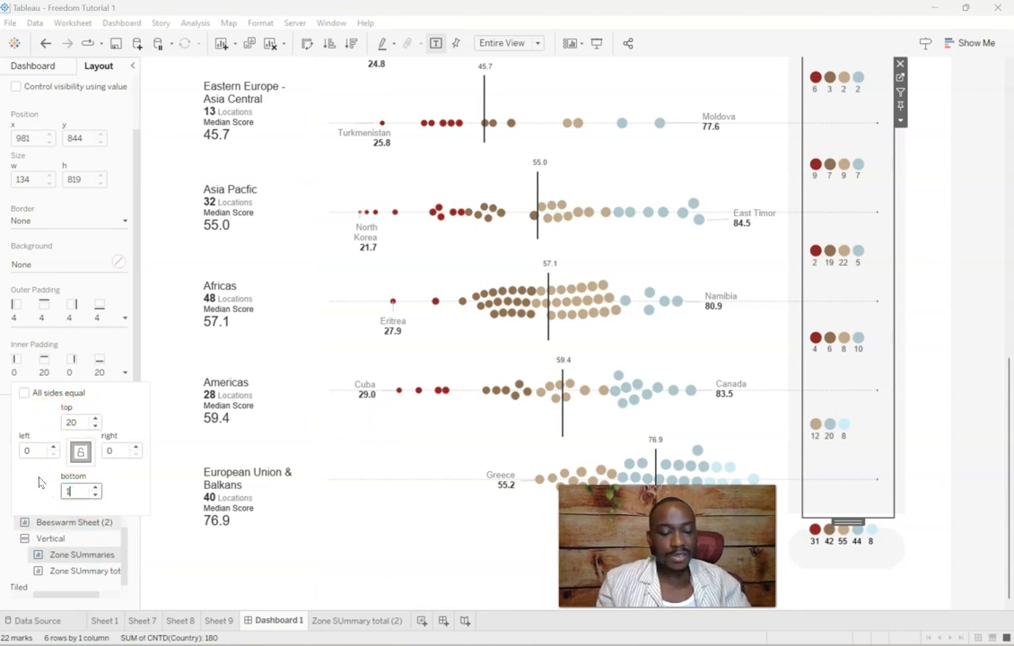
key(Return)
click(54, 492)
text(0)
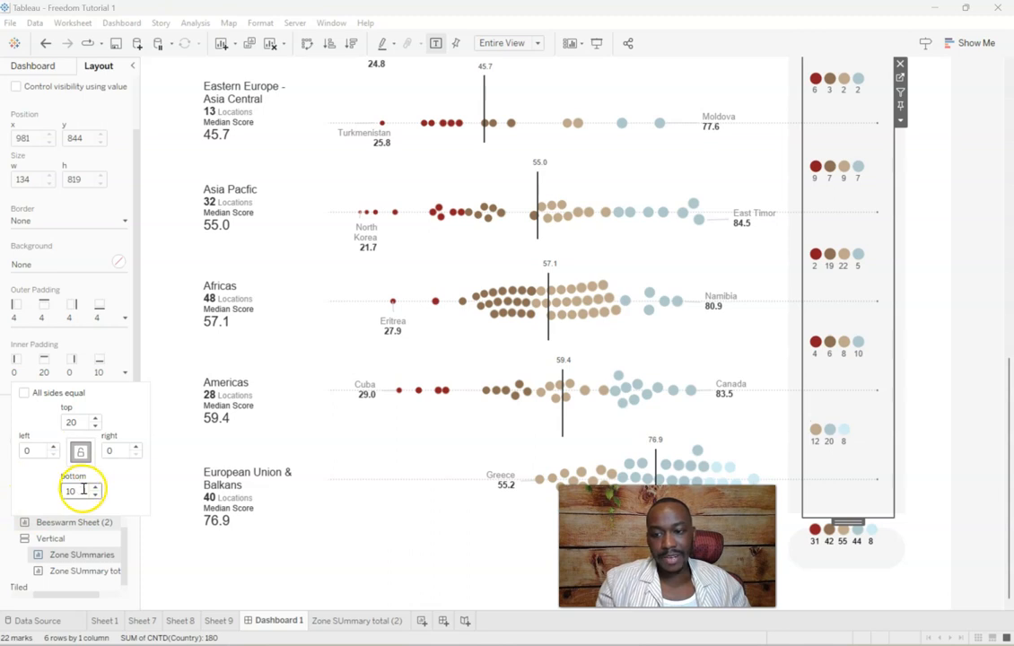
key(Return)
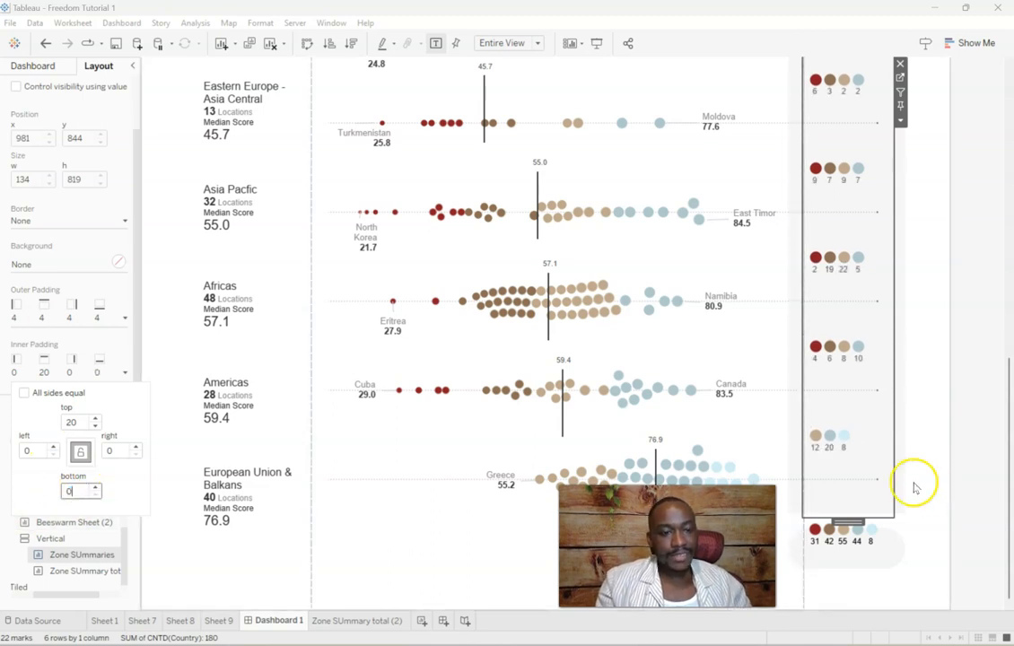
Step: Set the top inner padding of the Zone SUmmaries sheet to 30
drag(1002, 492, 1002, 396)
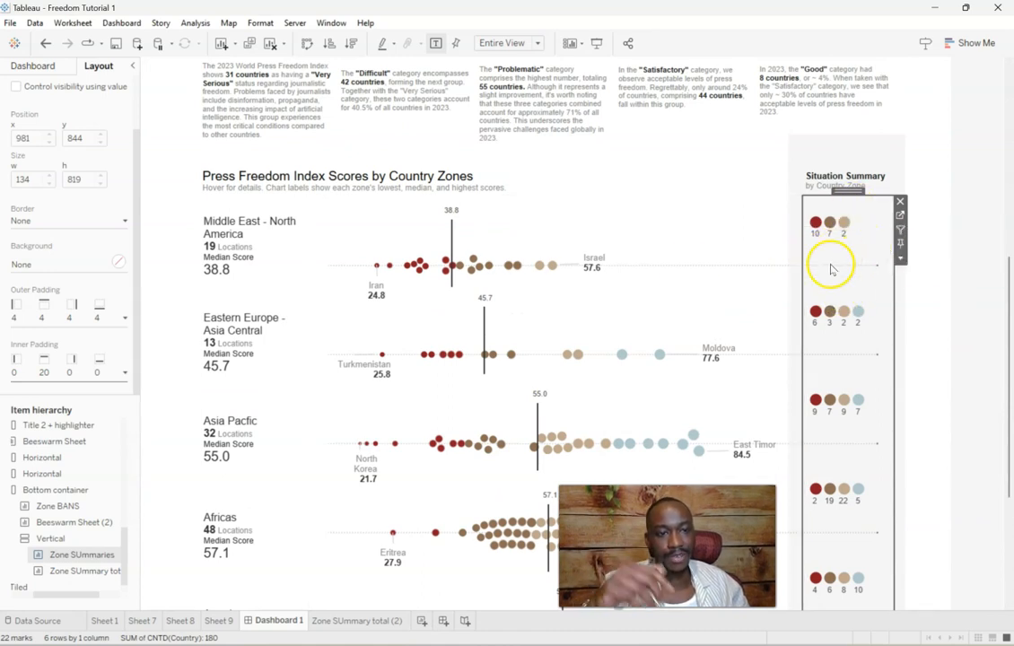
click(123, 369)
double_click(70, 421)
text(30)
key(Return)
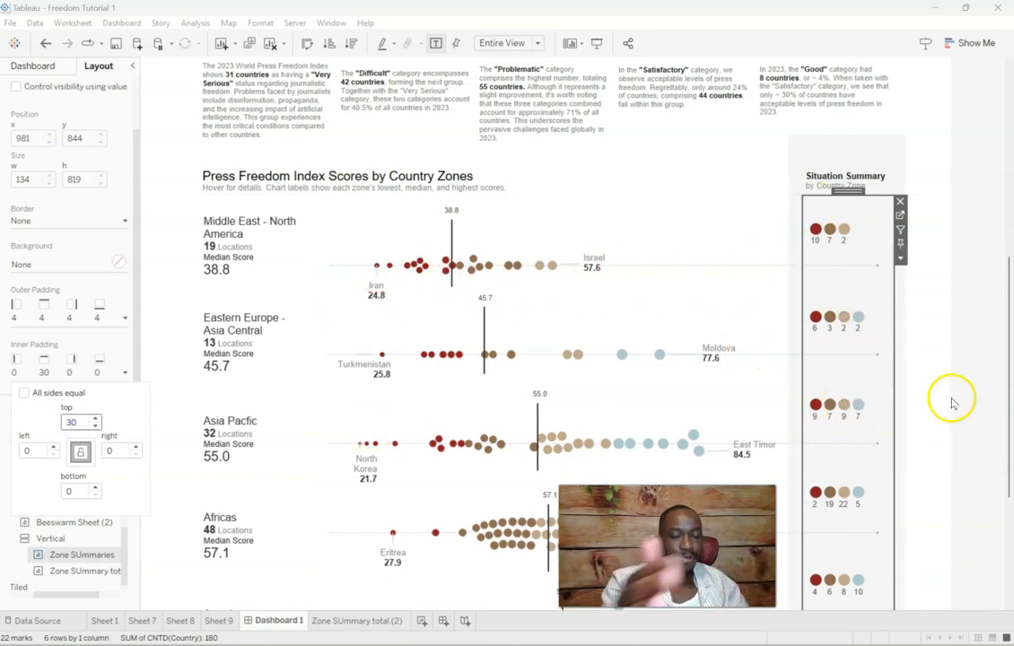
Step: Set the top inner padding of the Zone SUmmary total (2) sheet to 20 and clear the selection
drag(1004, 335, 1005, 541)
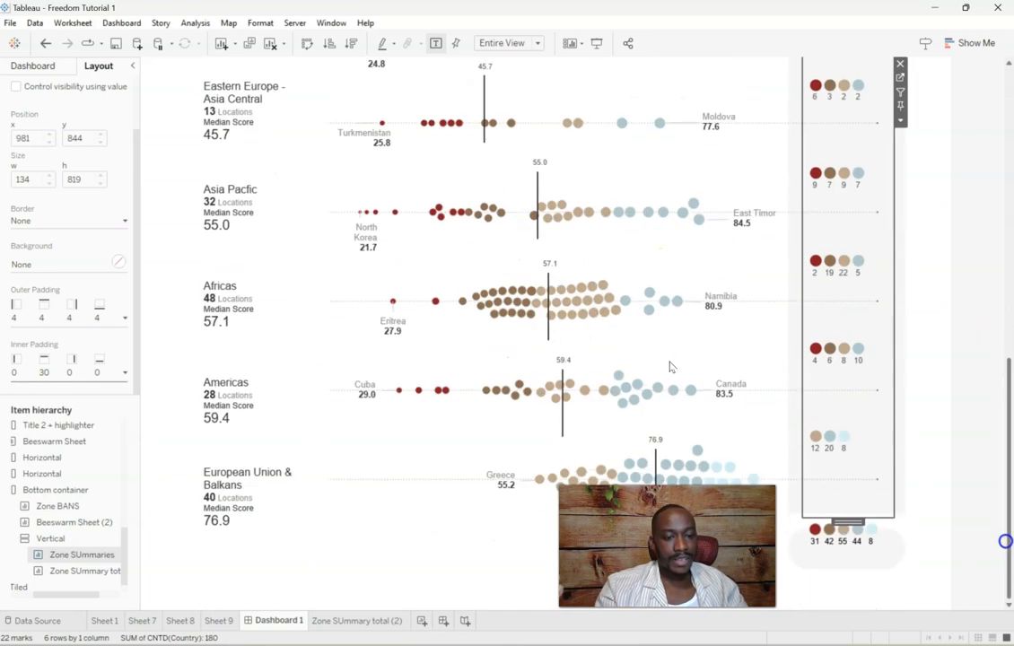
click(869, 556)
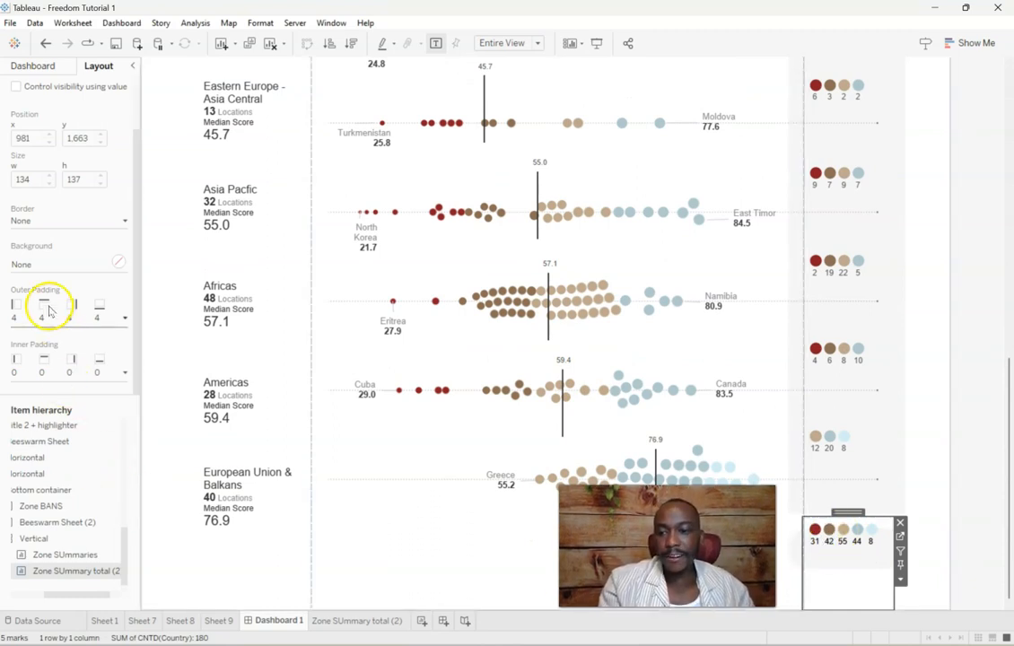
click(124, 372)
click(23, 392)
click(70, 421)
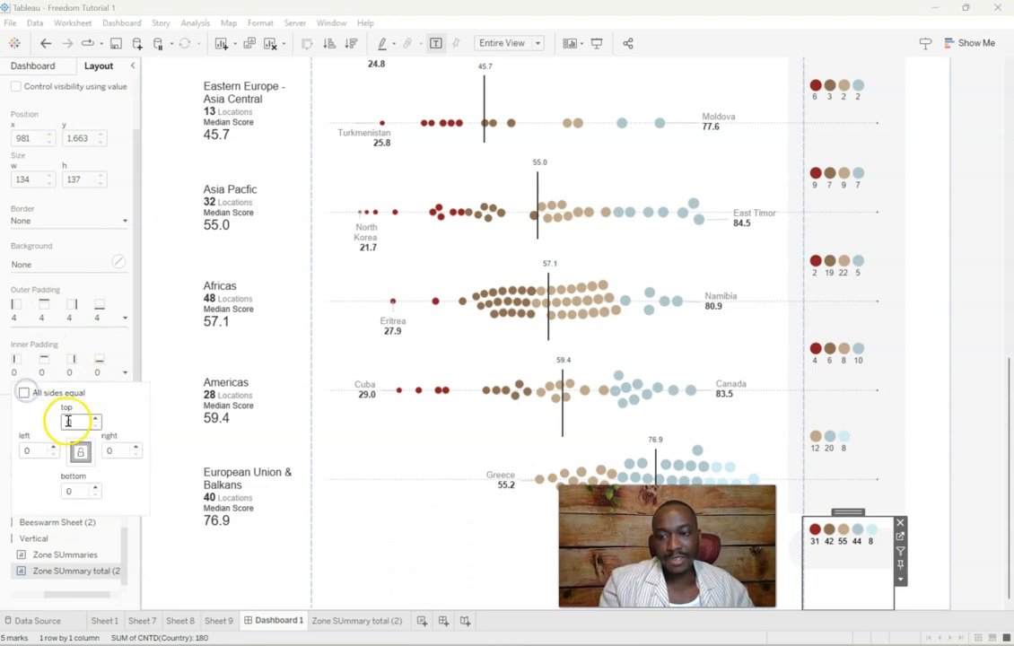
text(20)
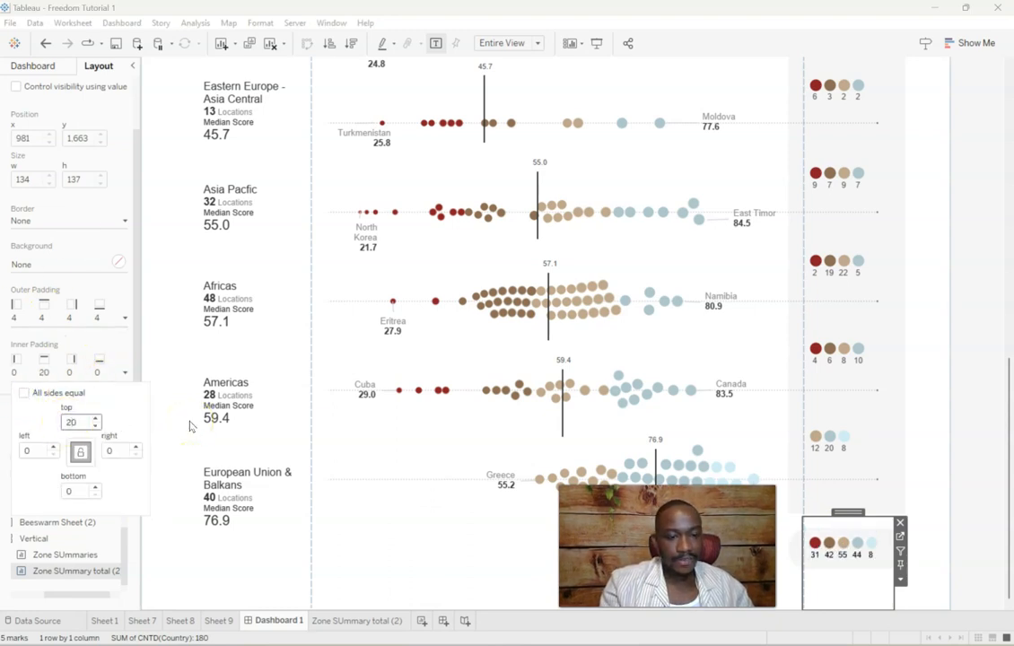
click(971, 488)
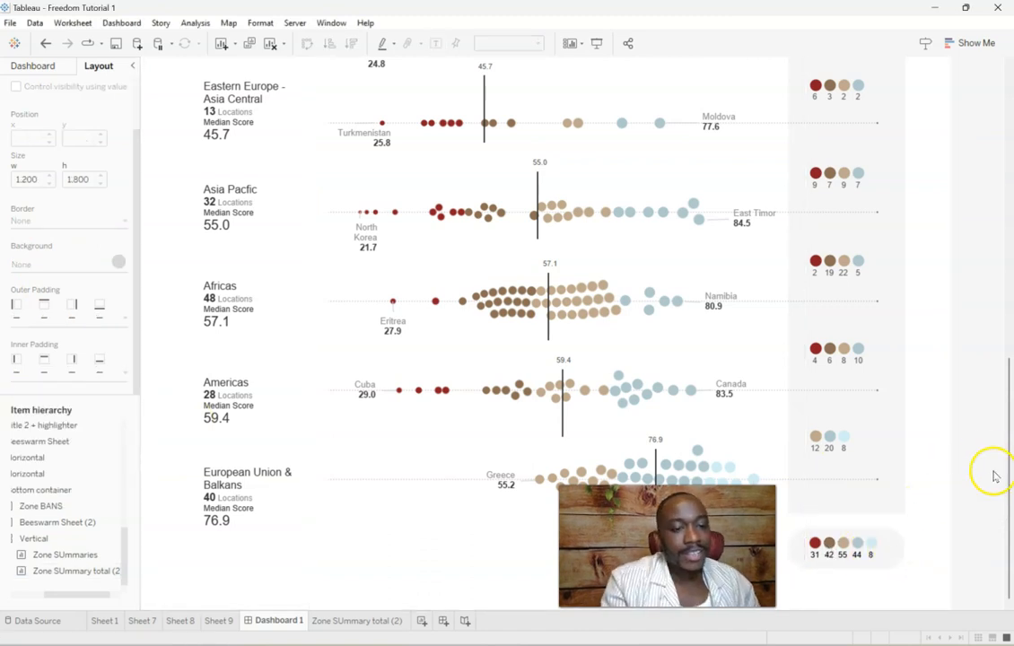
Step: Remove the Situation colour legend from the dashboard's Press Freedom Index Scores title row
drag(1008, 471, 1008, 170)
click(707, 204)
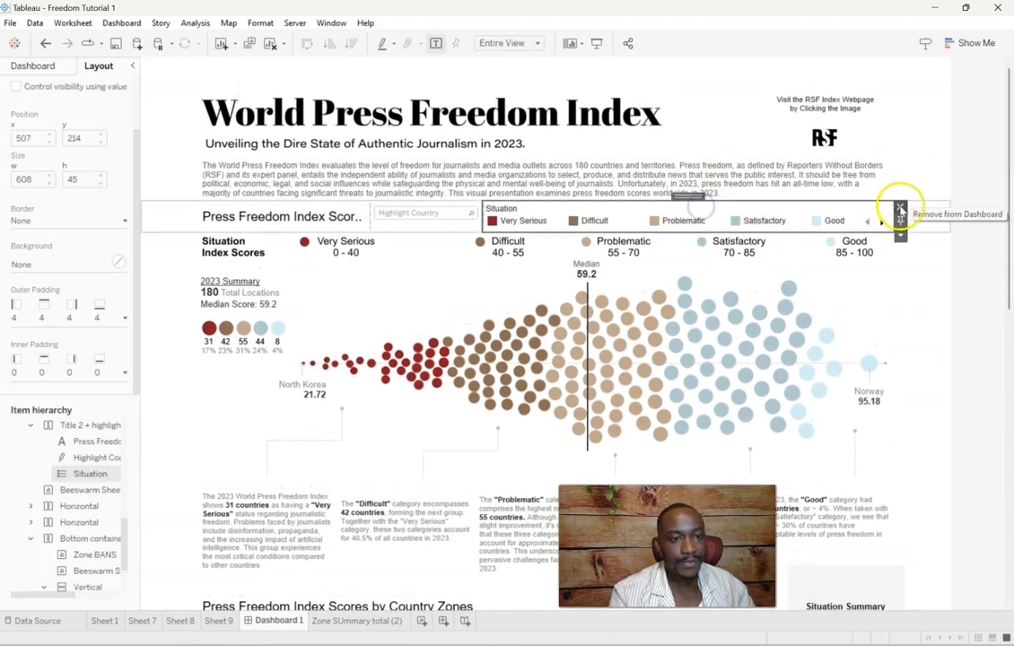
click(900, 207)
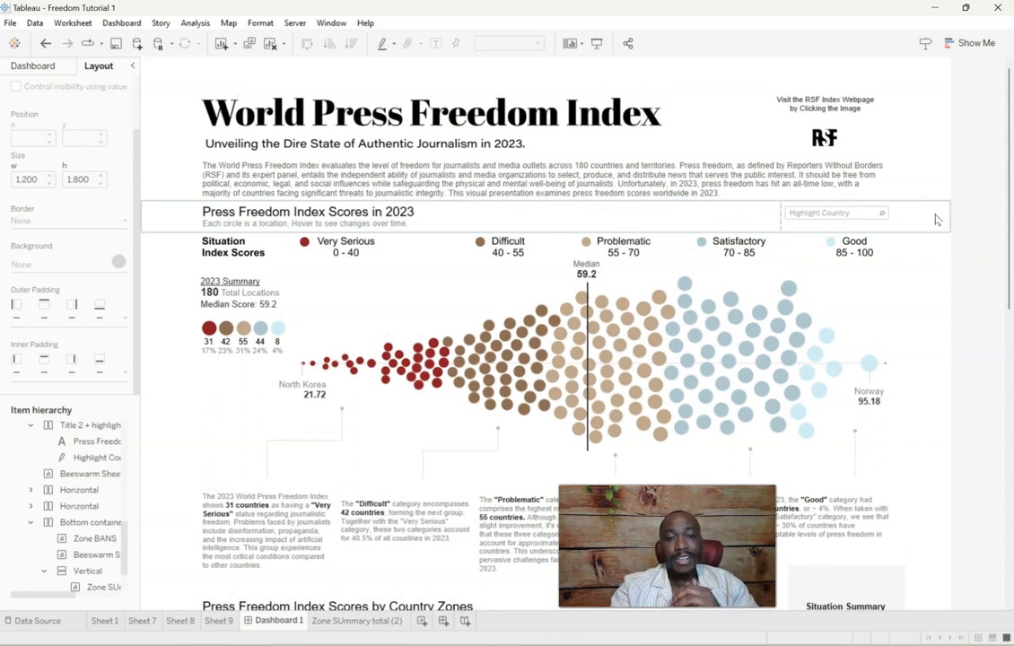
Step: Examine the country tooltip with its Index Score Over Time chart in the finished Press Freedom Index workbook, then put that workbook aside
click(944, 219)
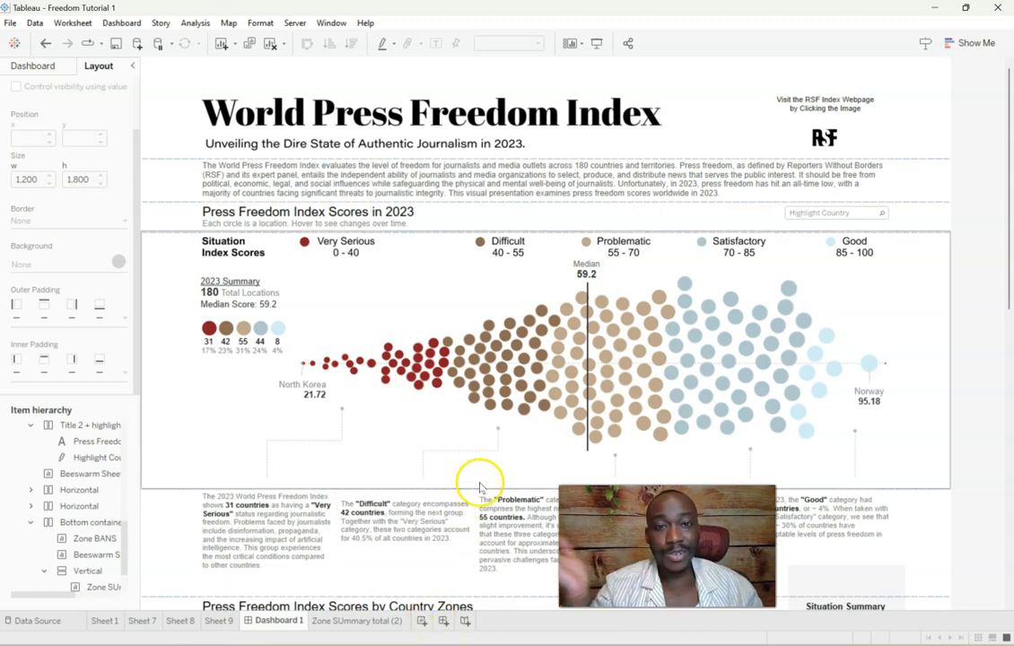
drag(1013, 118, 459, 107)
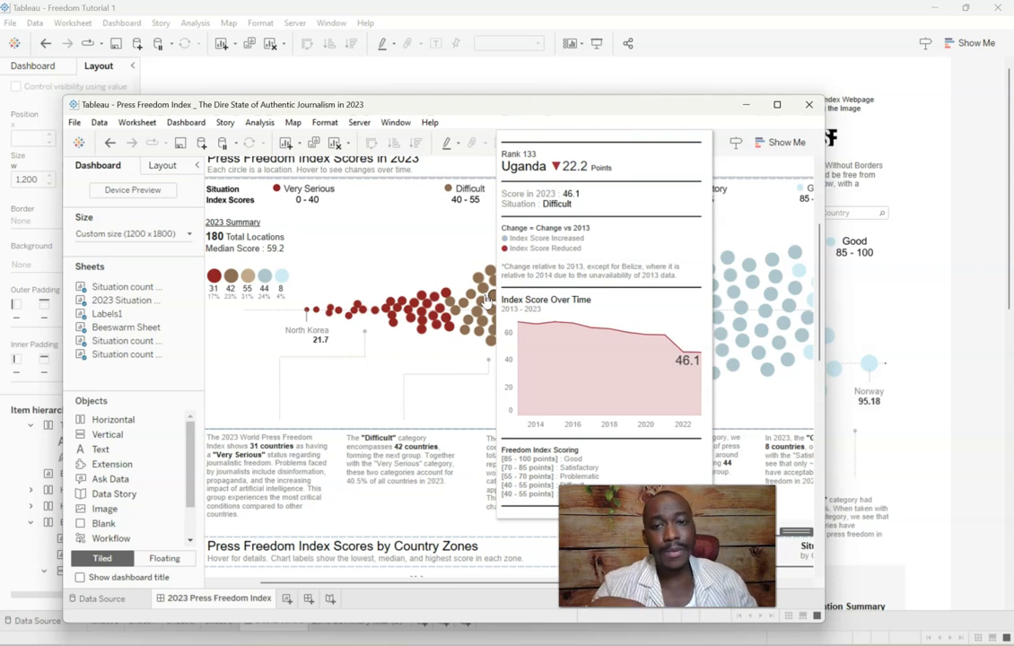
drag(468, 107, 1013, 154)
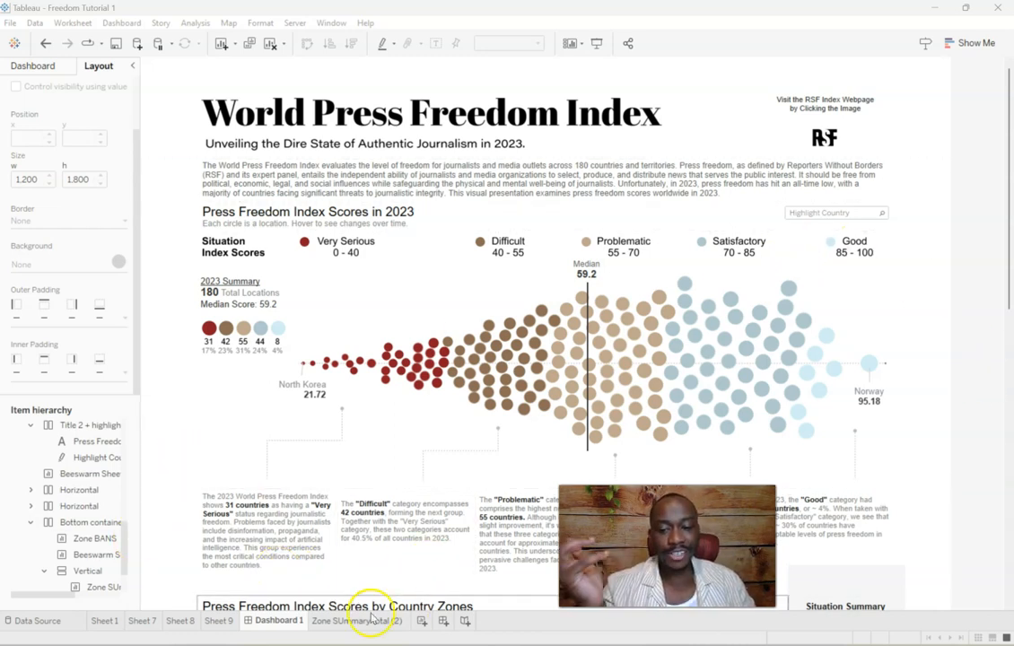
Step: Hide all sheets used in Dashboard 1
right_click(286, 619)
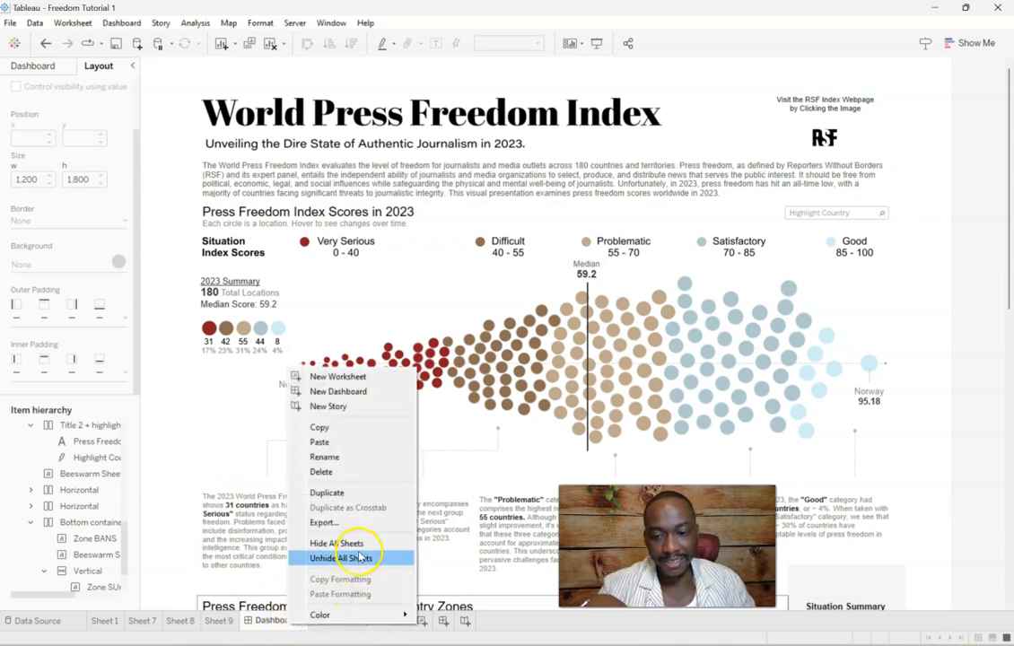
click(358, 544)
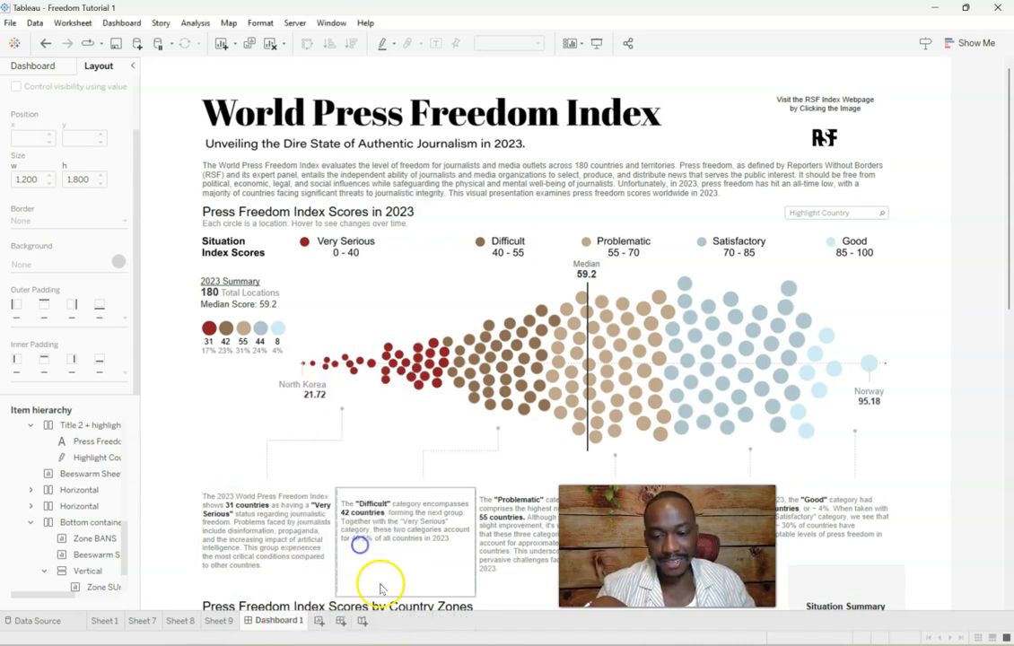
Step: Create a new worksheet and name it Scores over time
click(321, 620)
double_click(332, 620)
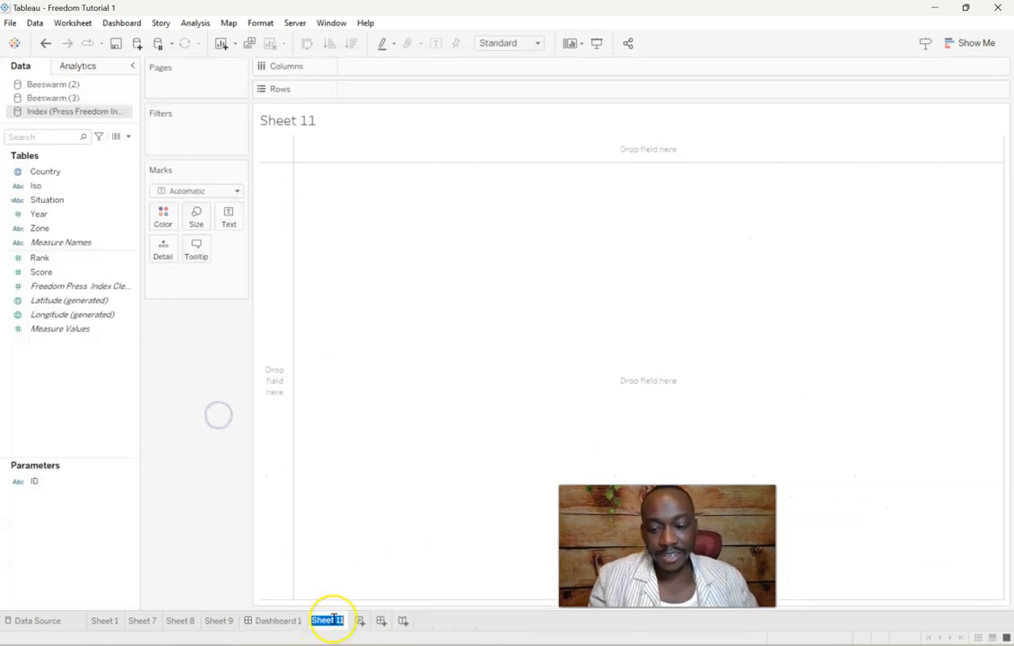
text(Scores over time)
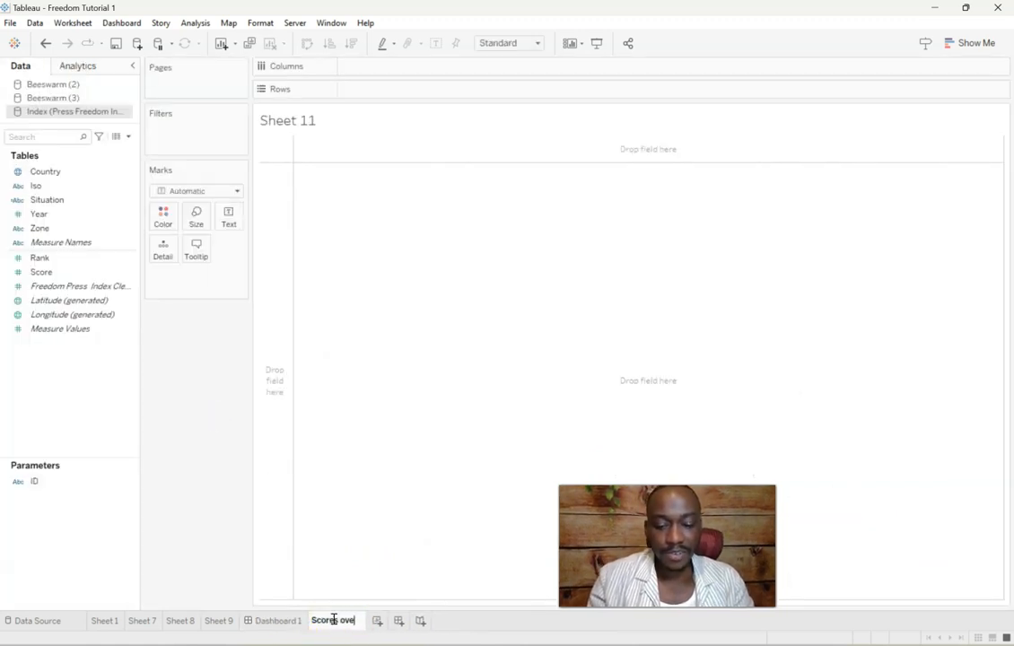
key(Return)
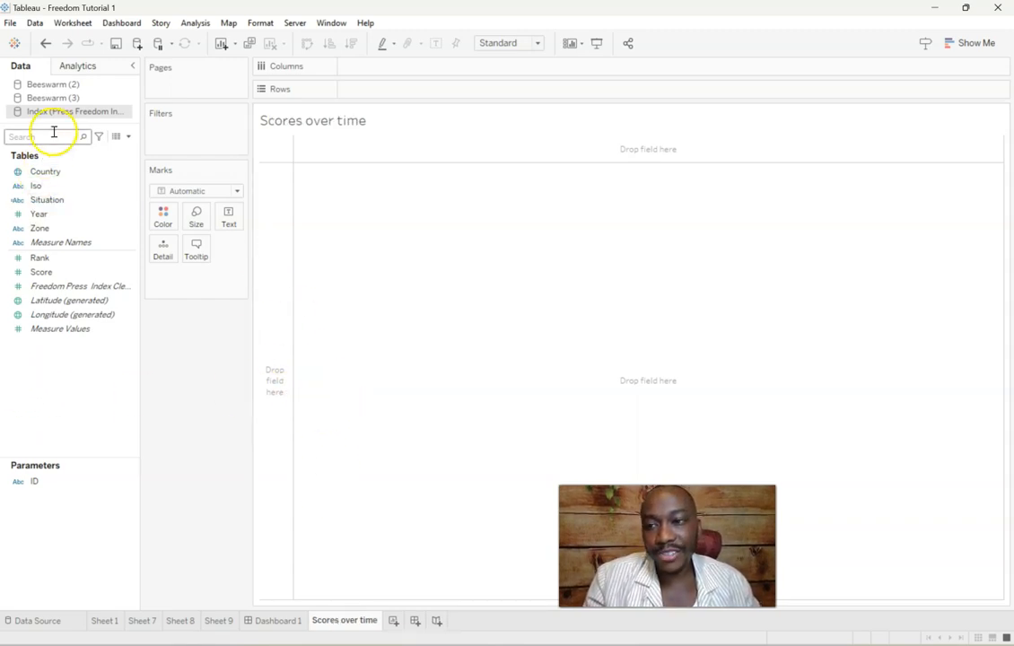
Step: Build a line chart per country with Country and Score on Rows and Year on Columns
click(129, 171)
drag(64, 173, 412, 94)
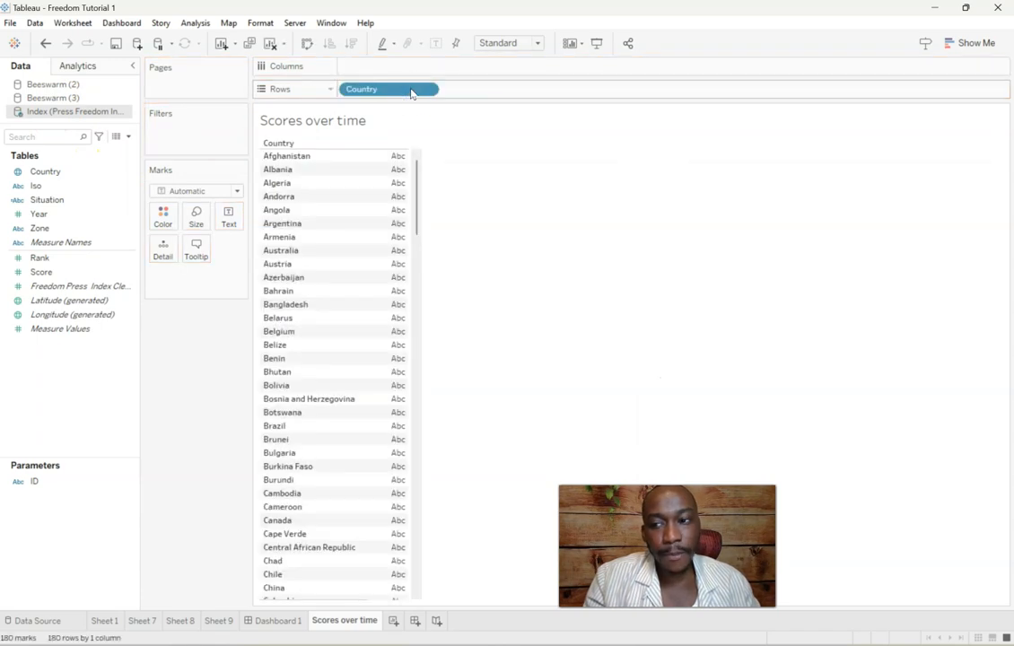
click(111, 227)
click(72, 215)
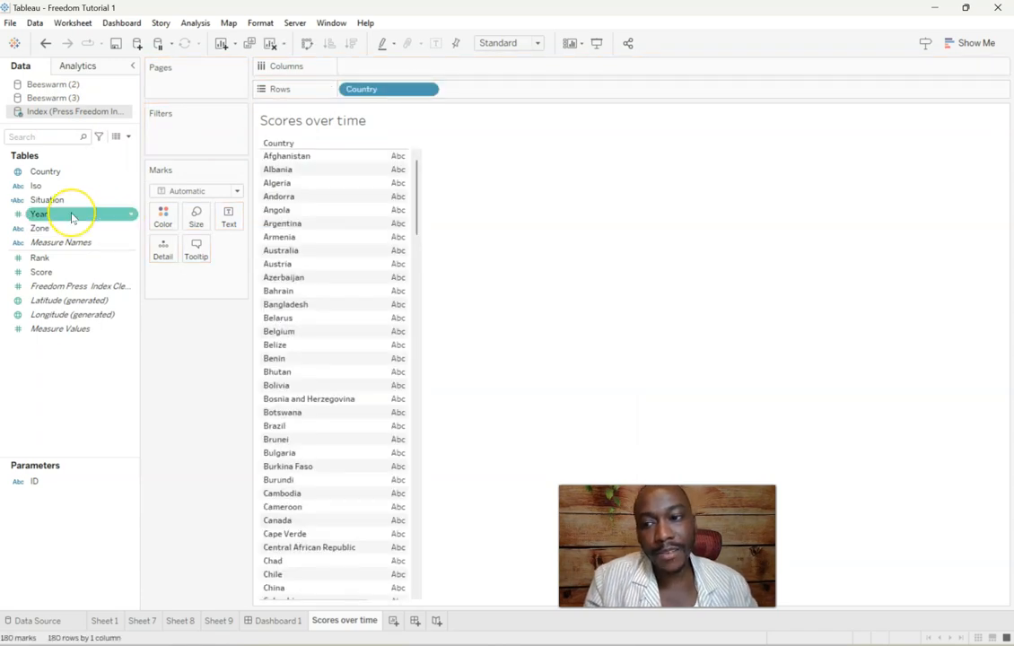
drag(72, 216, 464, 72)
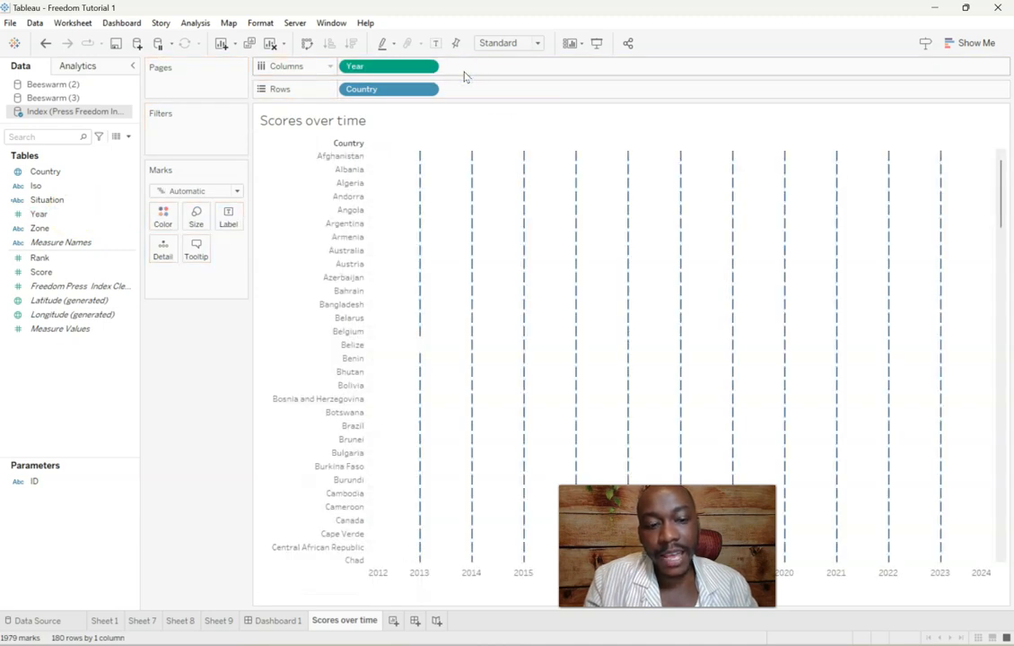
click(462, 90)
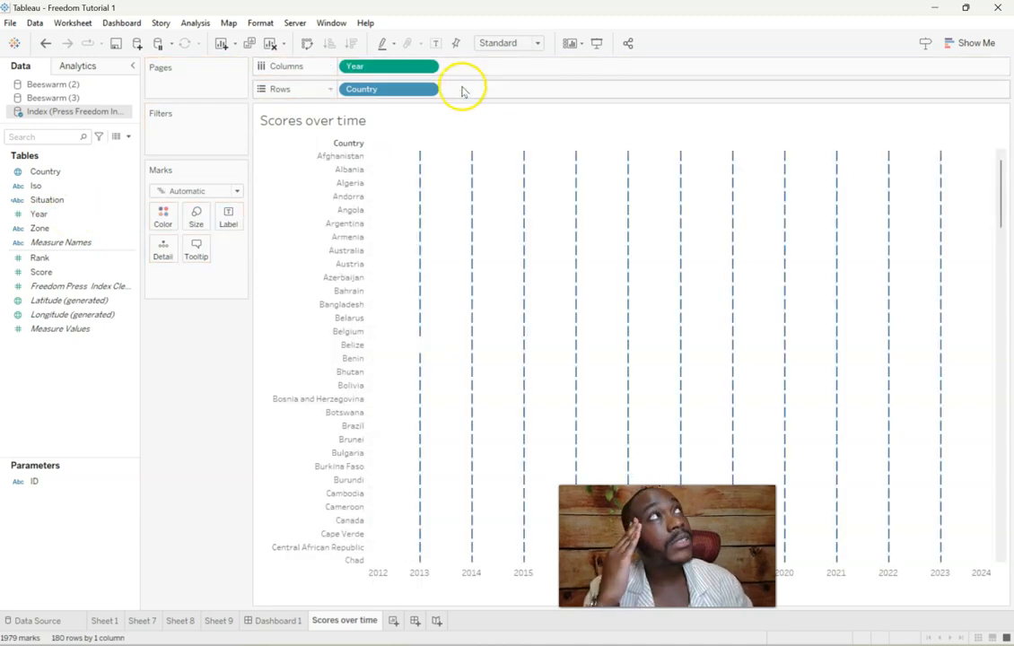
drag(81, 269, 513, 87)
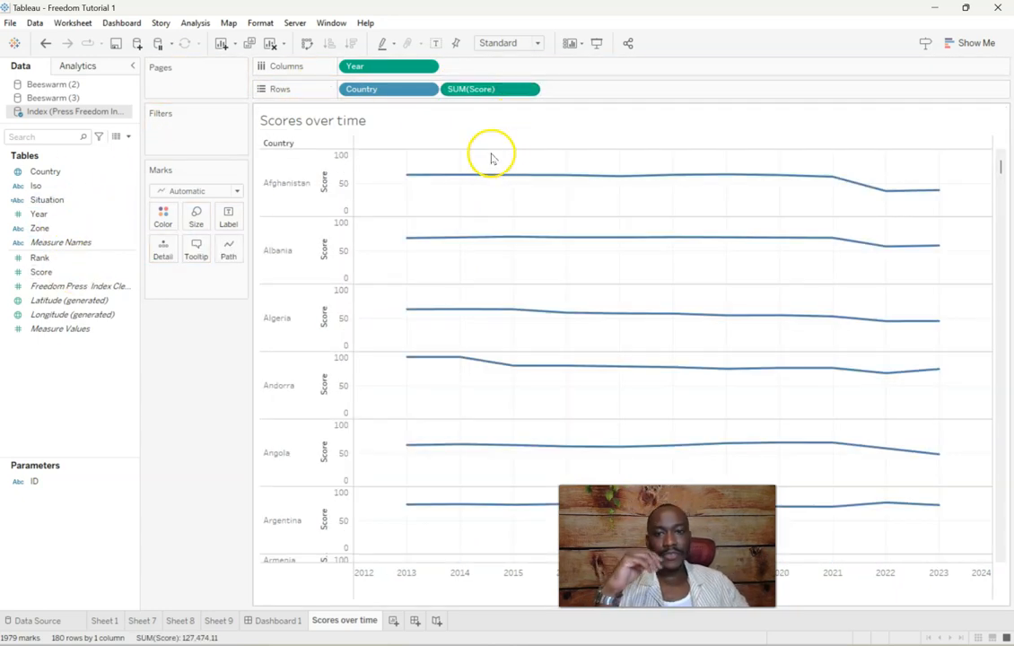
Step: Duplicate SUM(Score) on Rows and set the copy's mark type to Area
right_click(484, 90)
drag(484, 91, 633, 91)
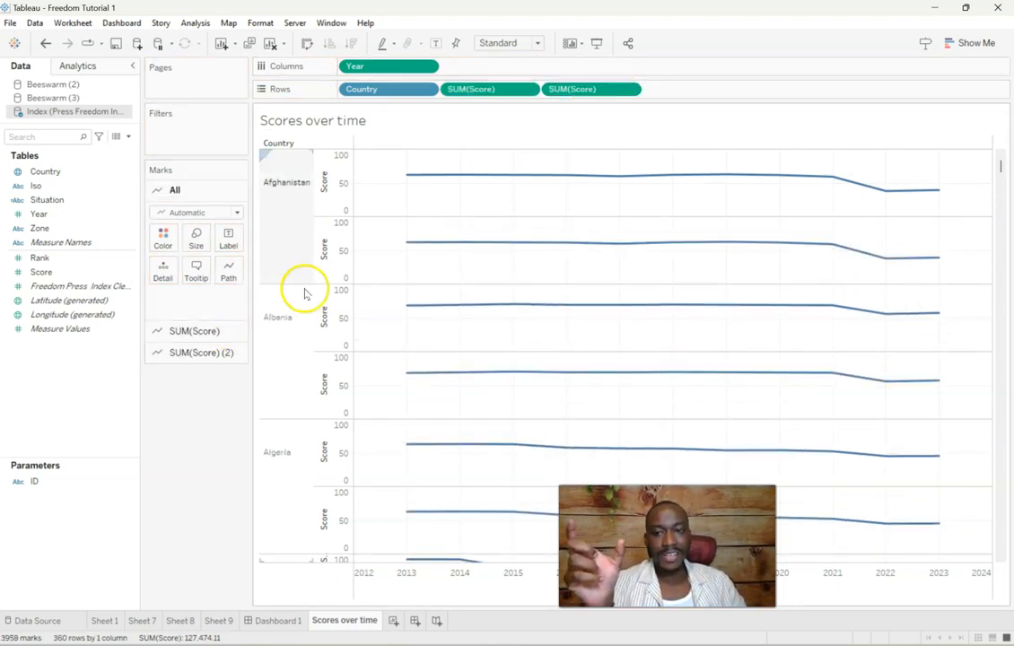
click(201, 353)
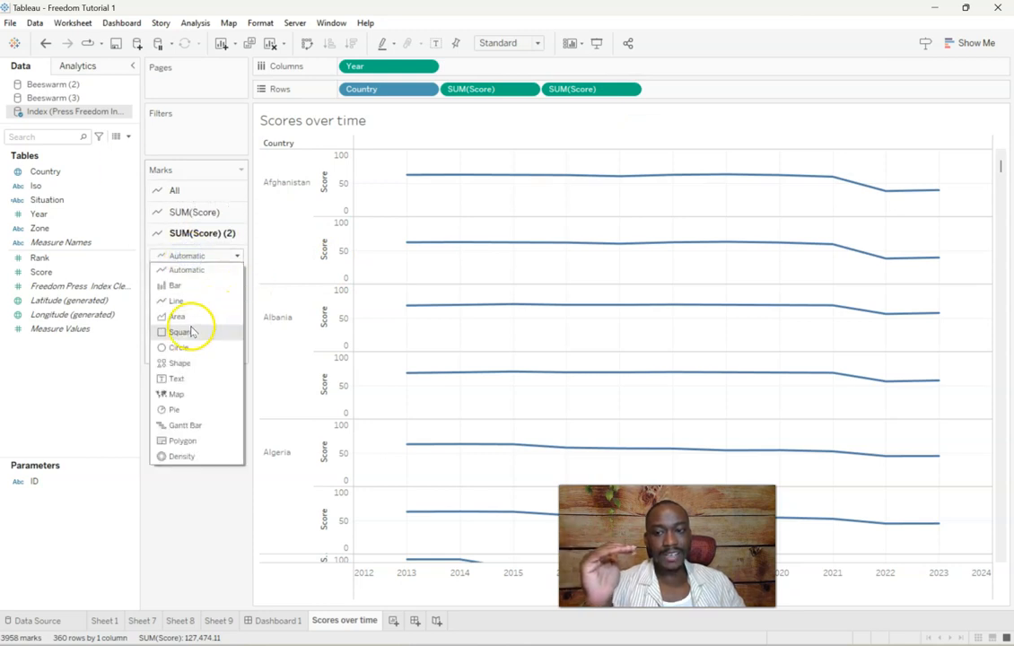
click(196, 316)
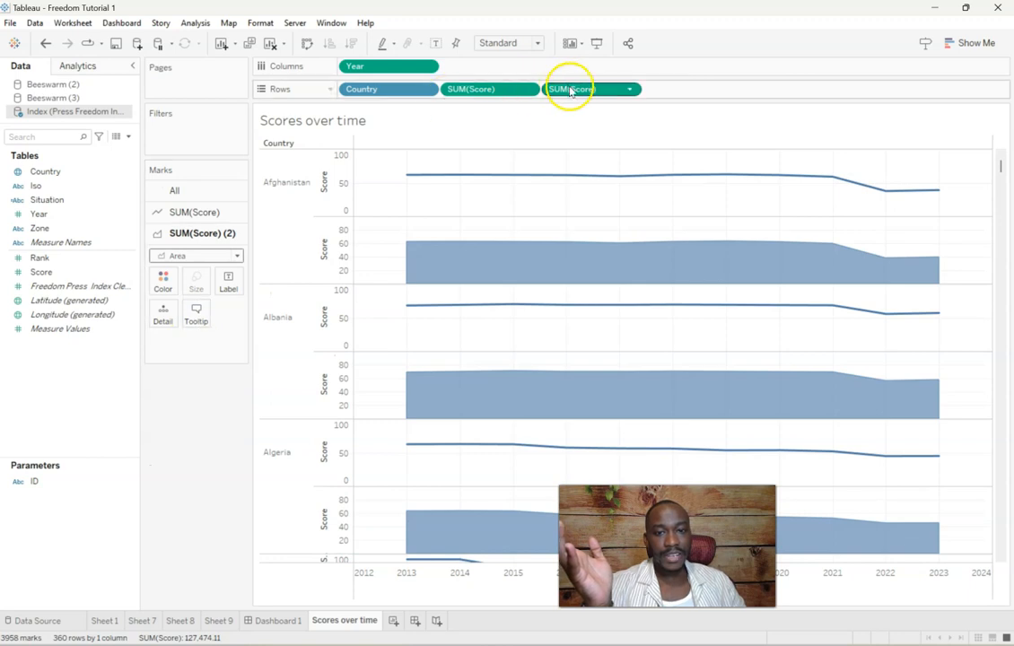
Step: Combine the two Score measures on a synchronized dual axis and hide the secondary axis header
click(630, 89)
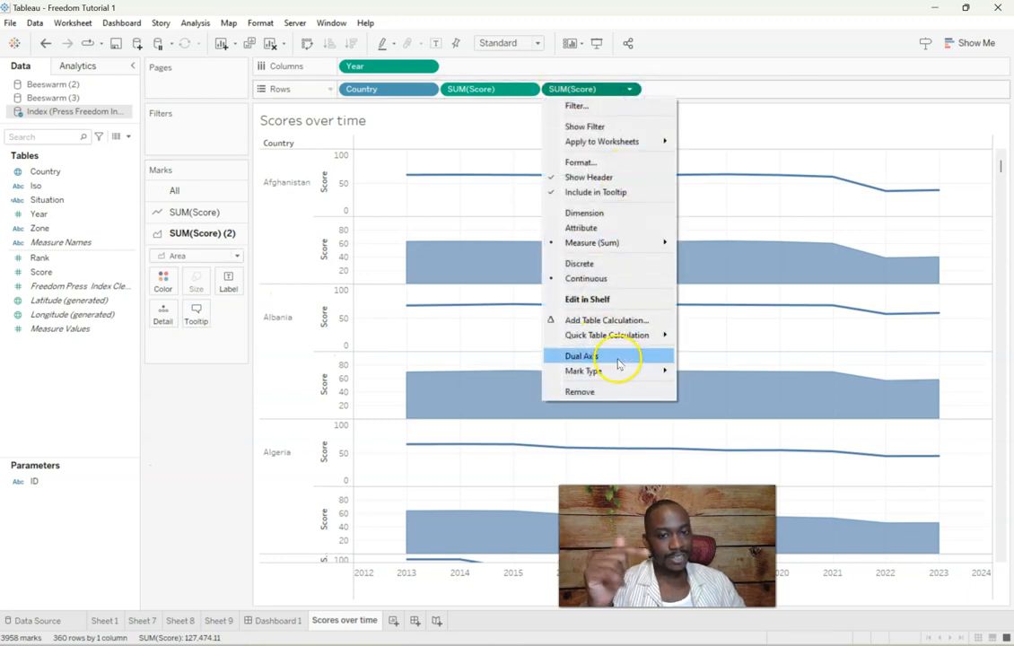
click(581, 356)
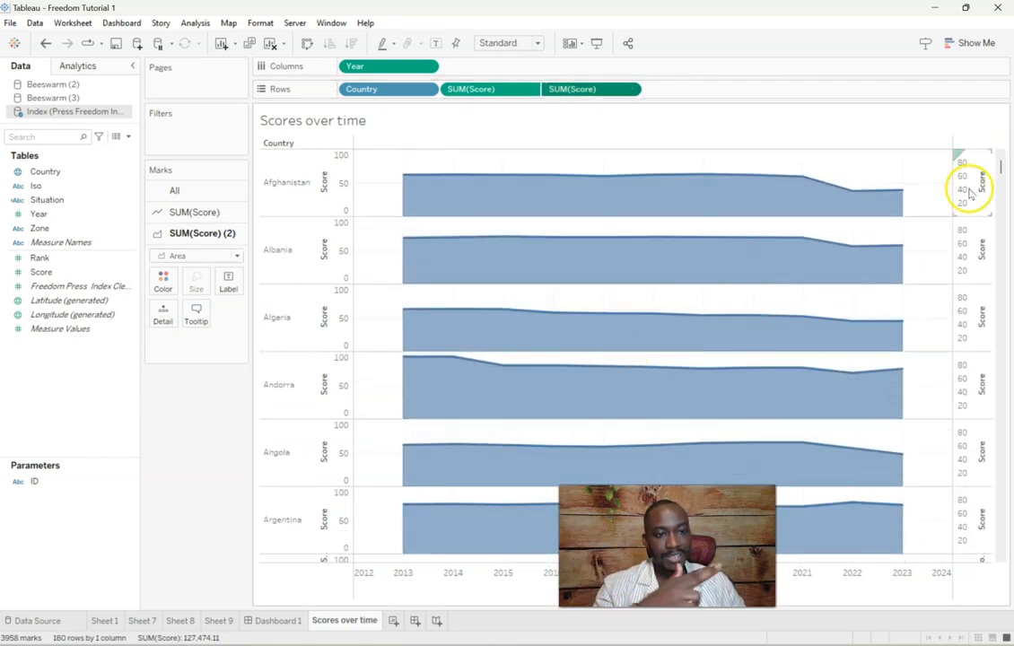
right_click(969, 190)
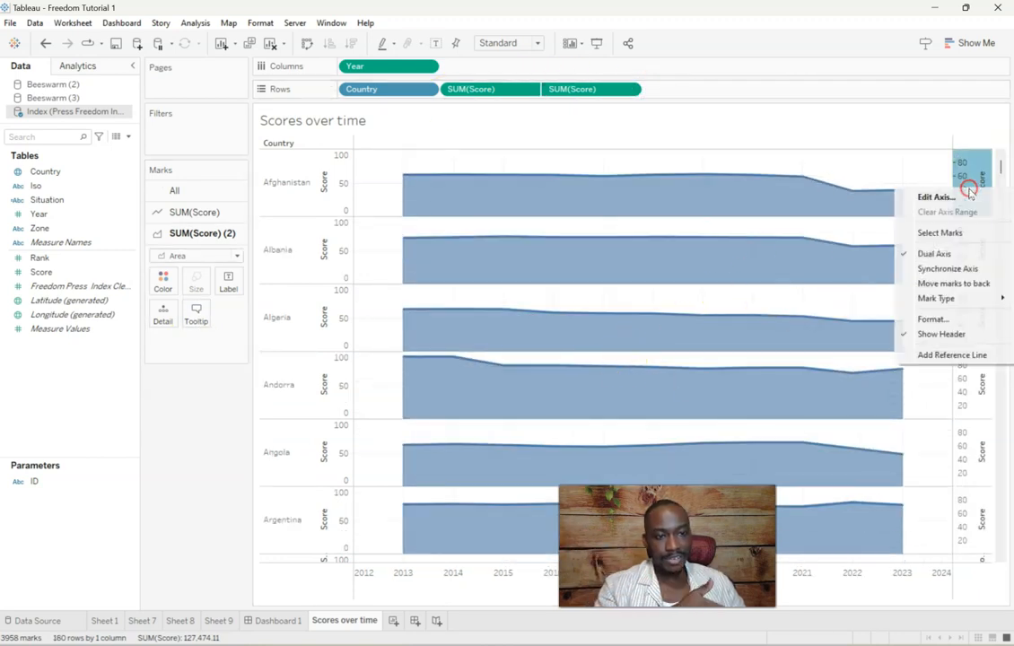
click(969, 269)
right_click(970, 199)
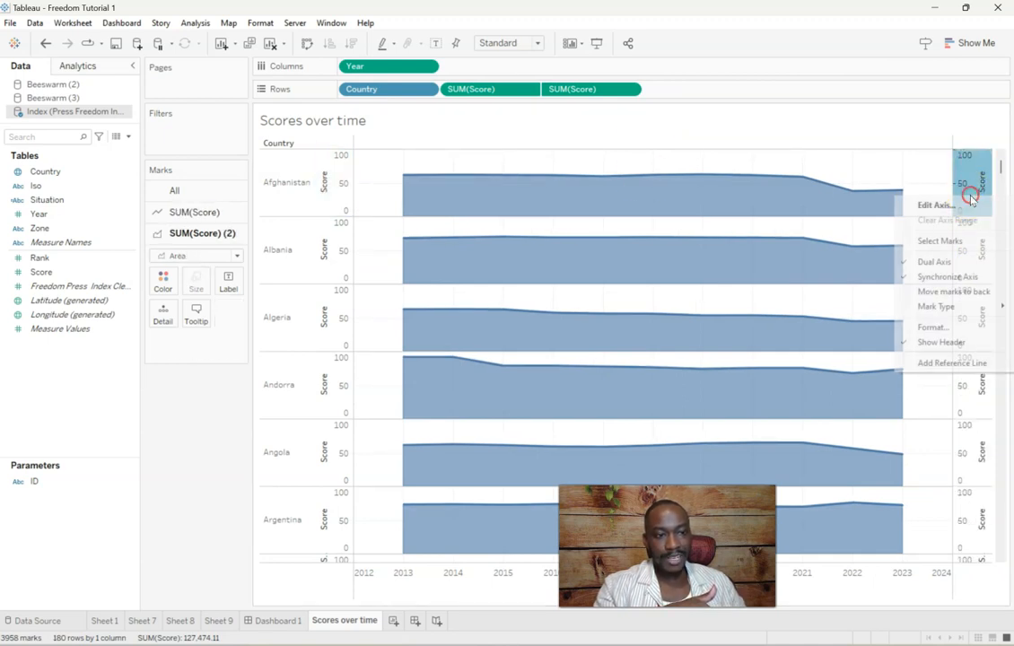
click(967, 342)
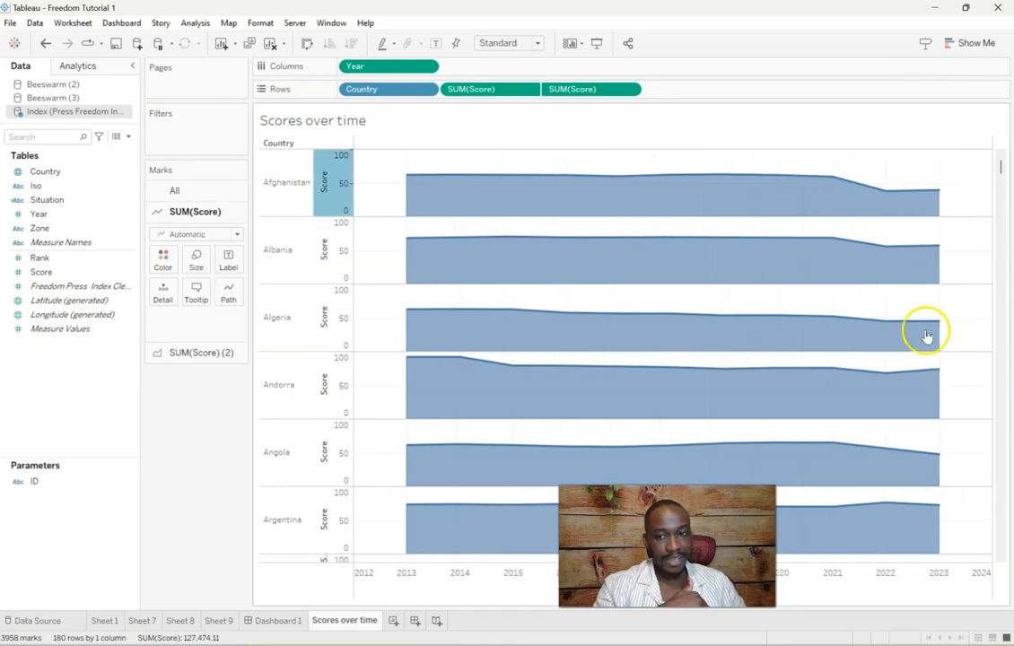
Step: Set the colour opacity of the second Score's area marks to 15%
click(199, 353)
click(163, 281)
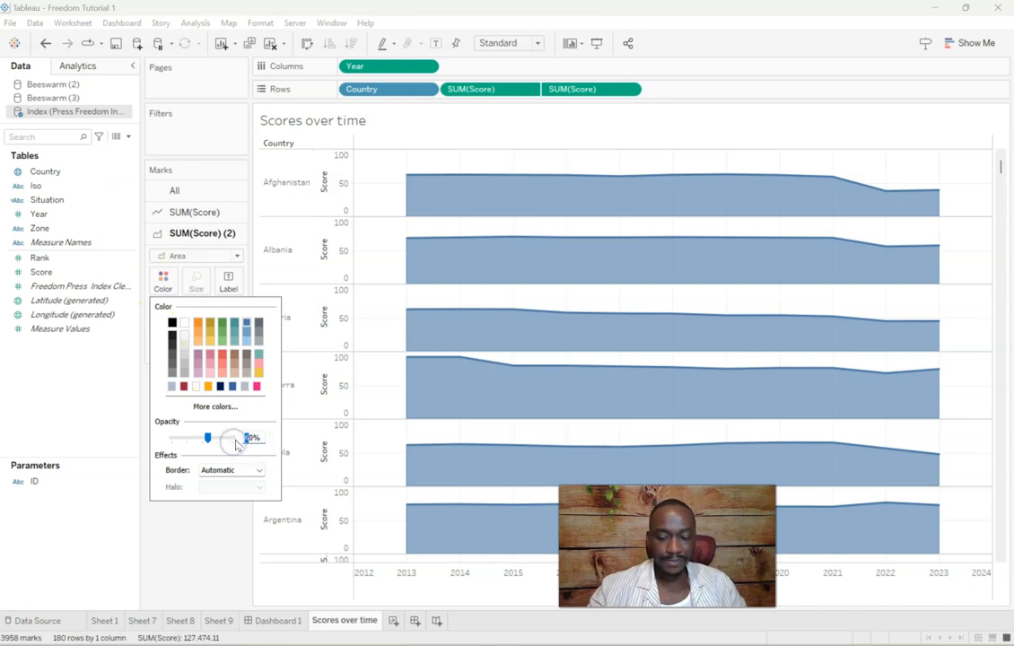
key(Return)
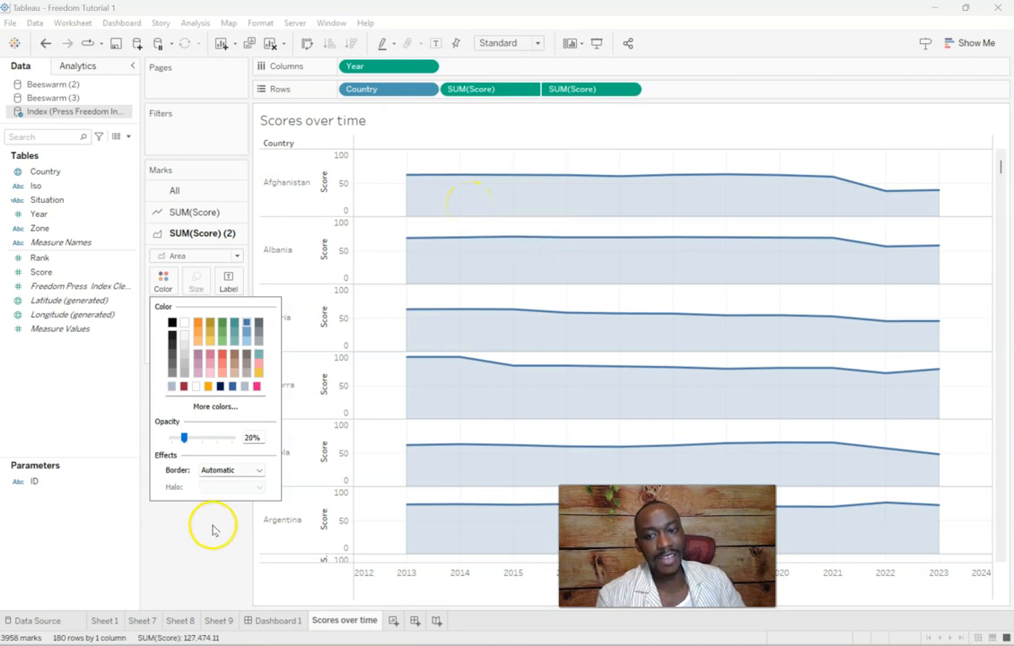
click(177, 565)
click(190, 256)
click(181, 504)
click(163, 279)
drag(184, 440, 159, 440)
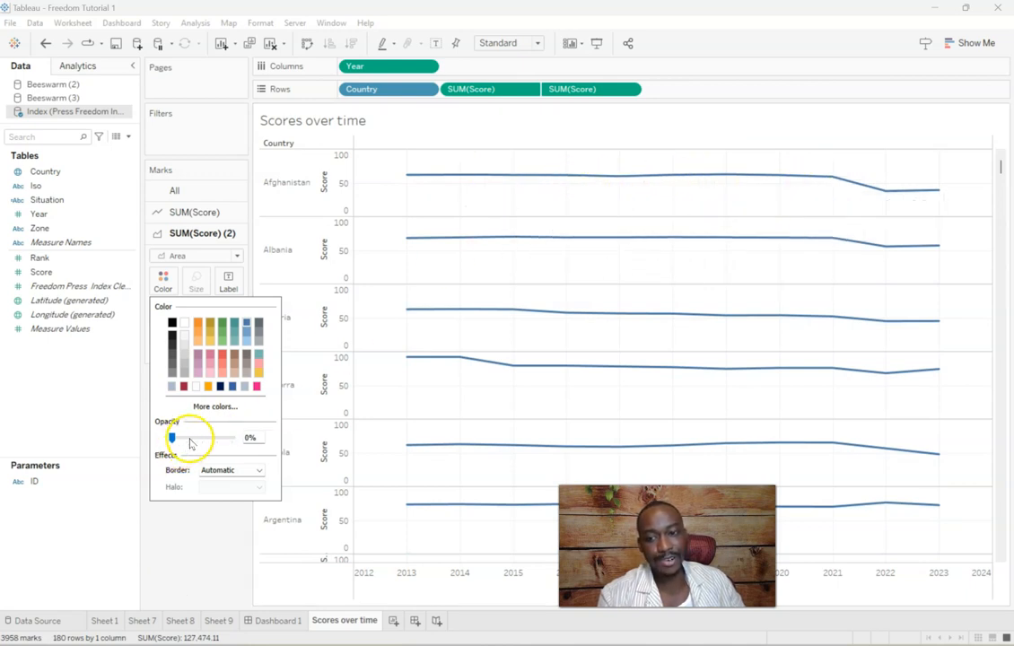
drag(172, 438, 180, 440)
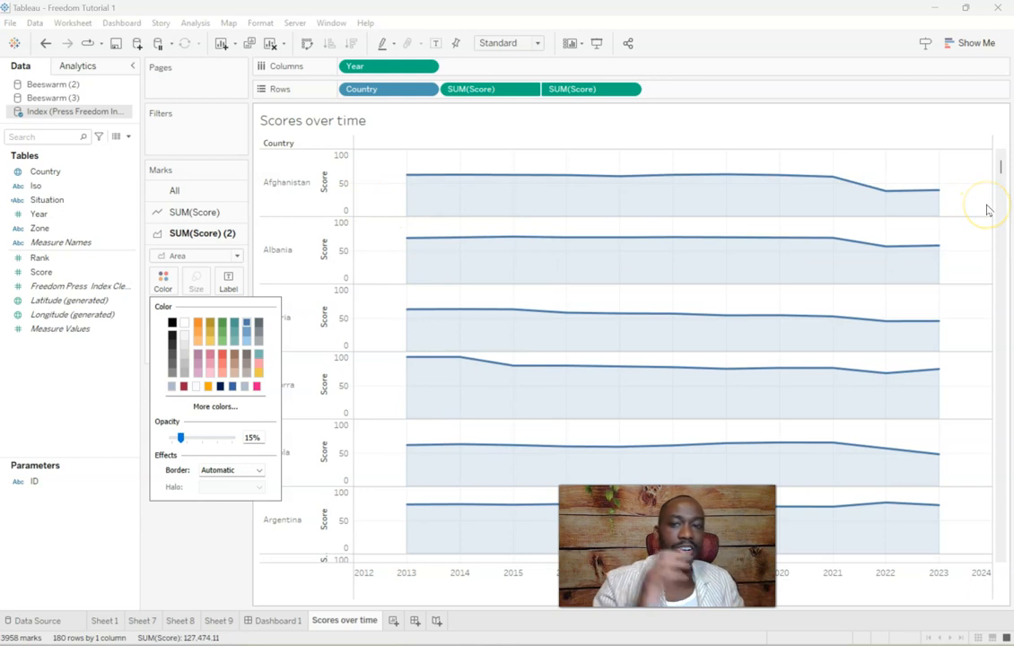
Step: Remove the Year axis title and fix the axis range from 2013 to 2023
right_click(402, 579)
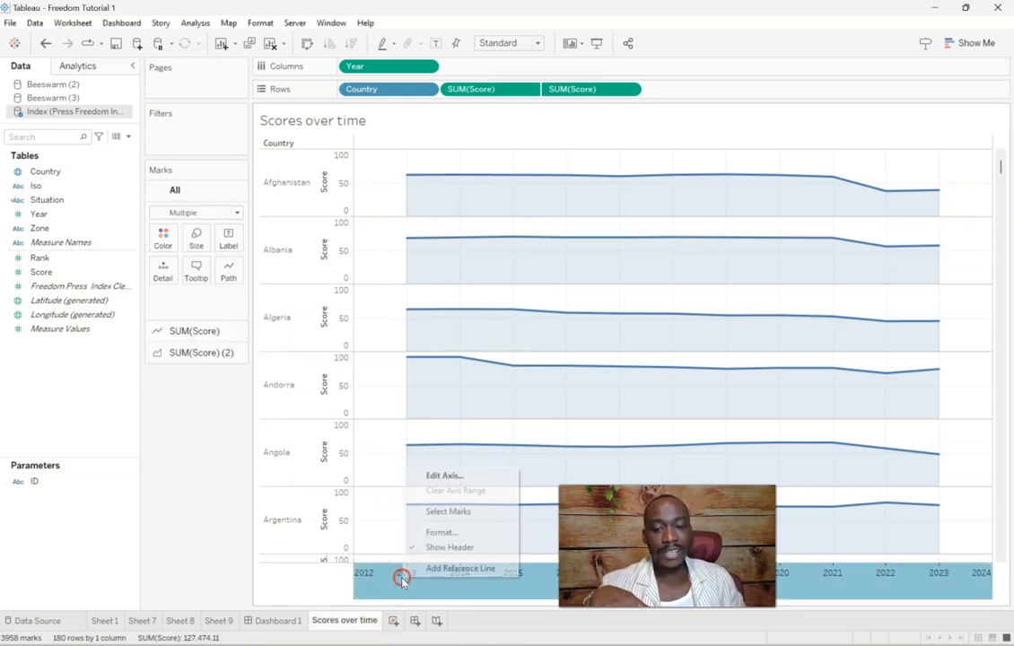
click(476, 474)
drag(460, 419, 369, 425)
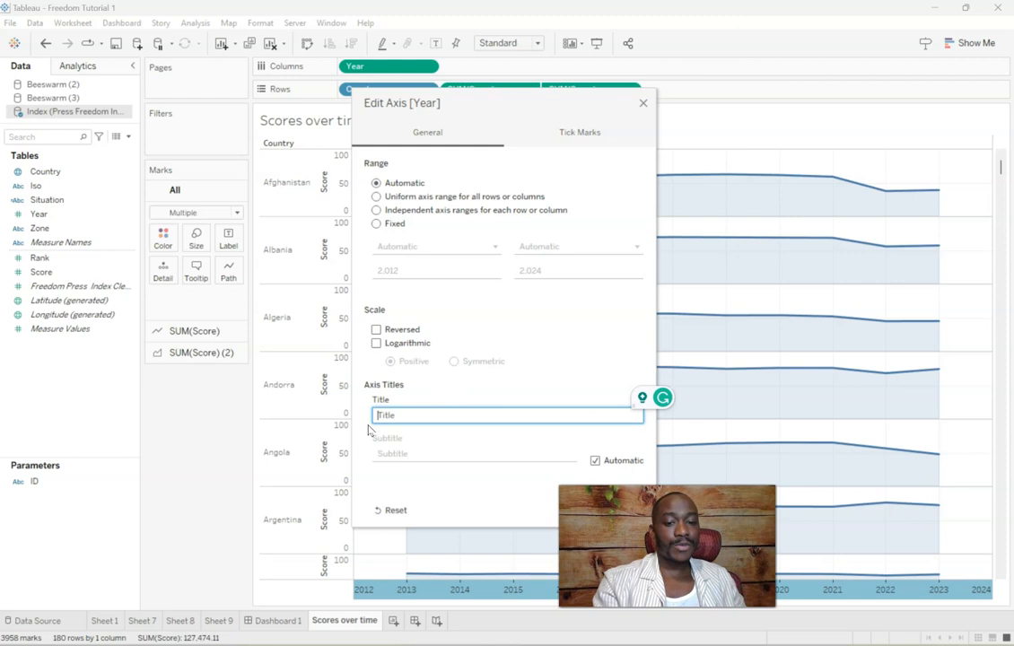
click(376, 224)
double_click(423, 269)
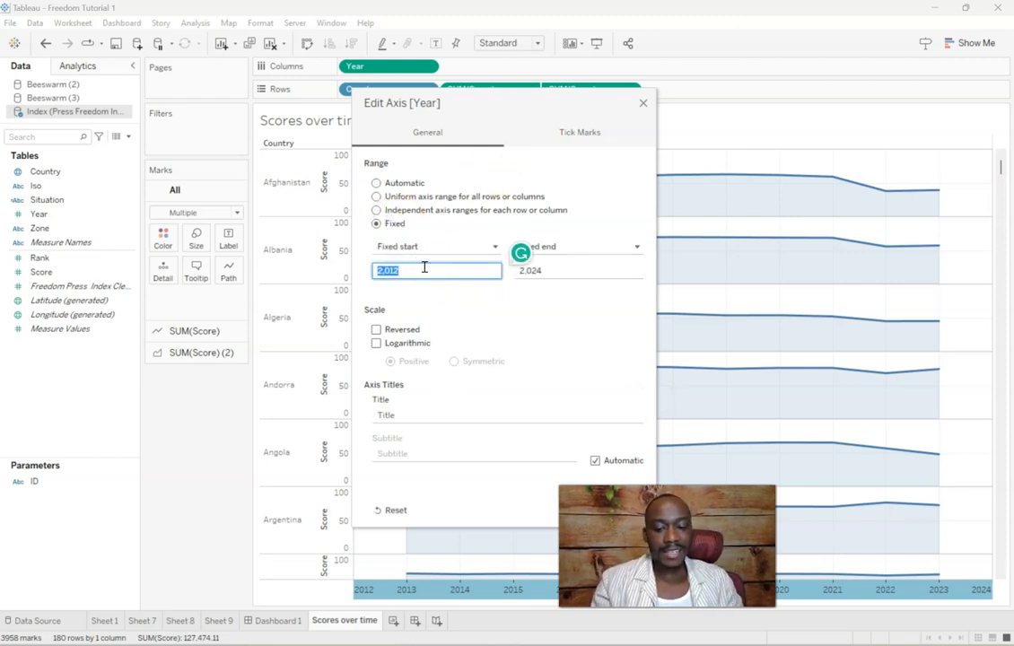
double_click(563, 272)
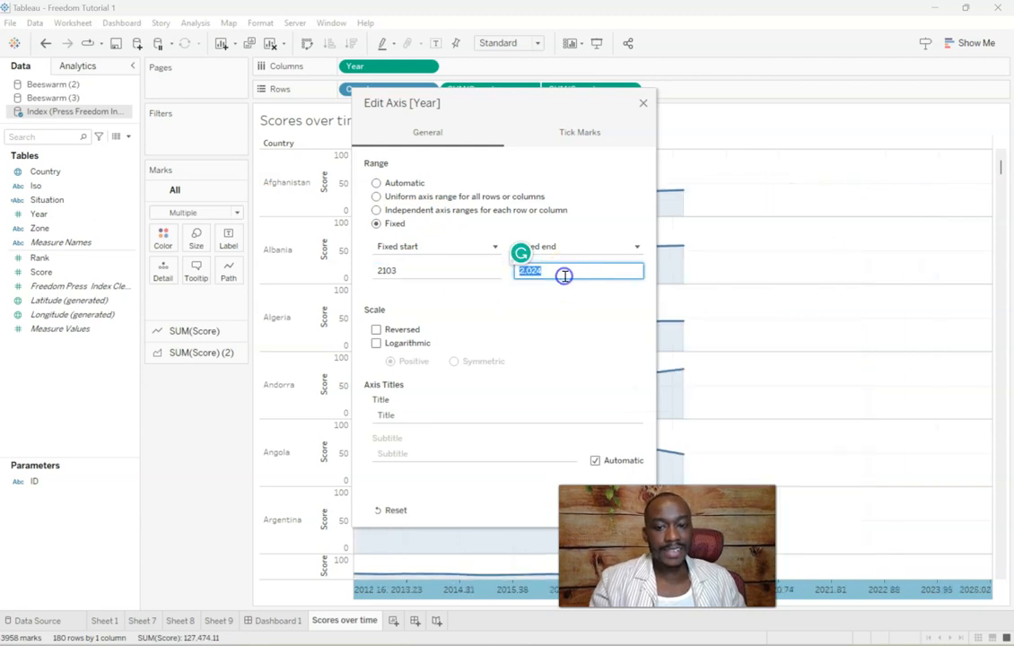
text(3)
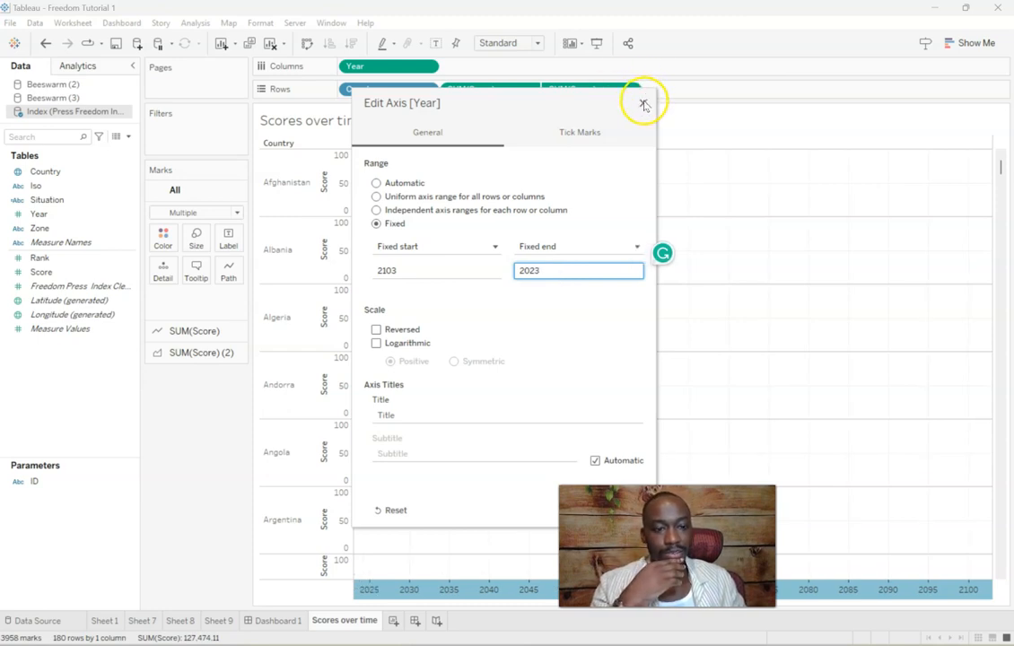
double_click(404, 269)
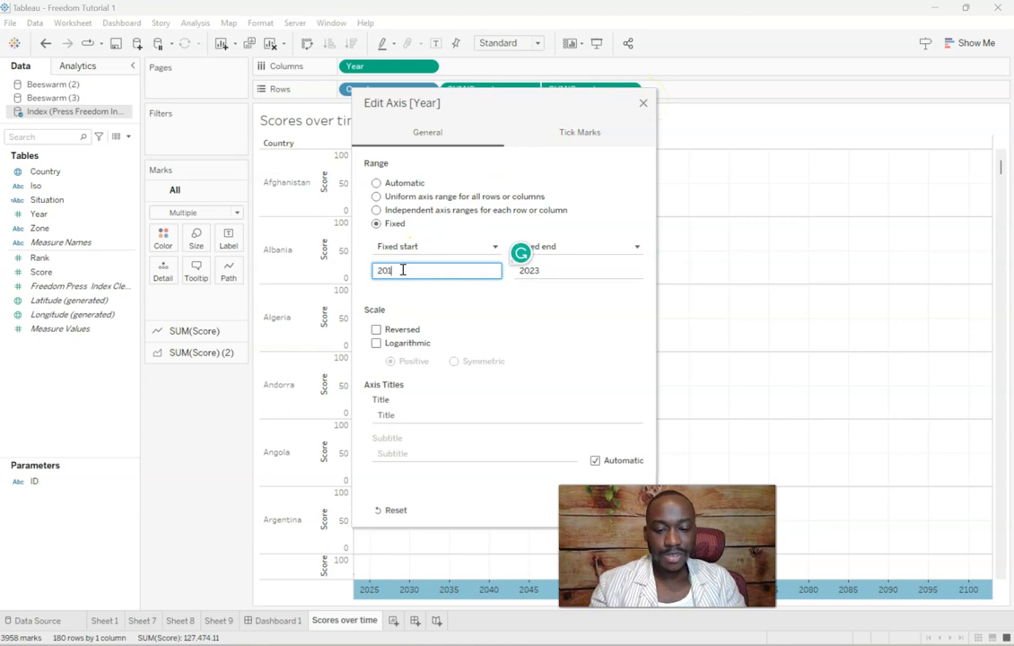
click(648, 105)
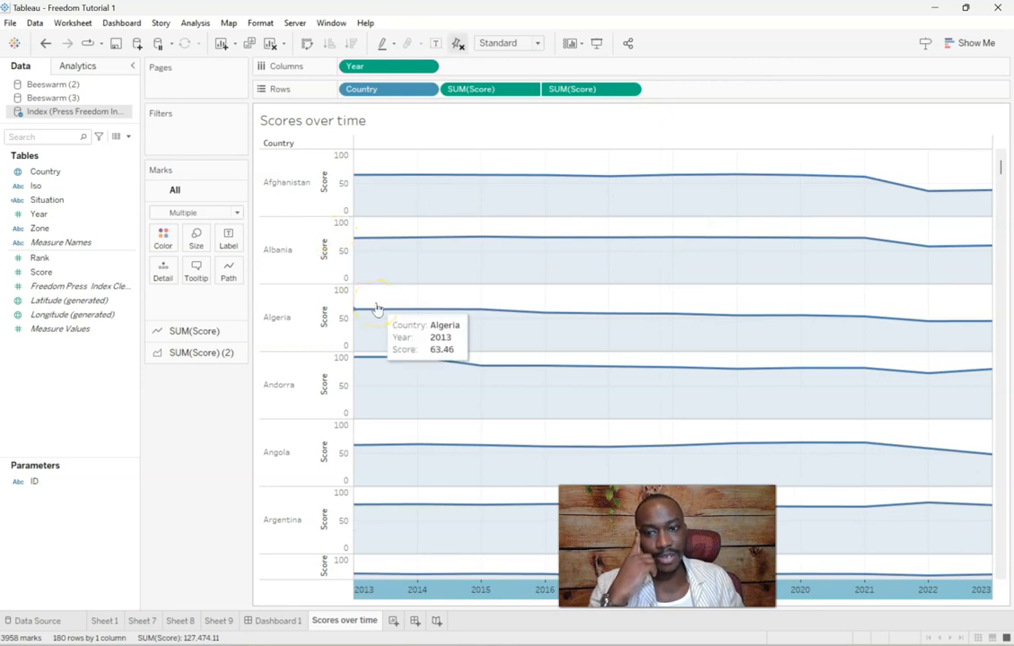
Step: Remove the title from the Score axis
click(329, 188)
right_click(332, 198)
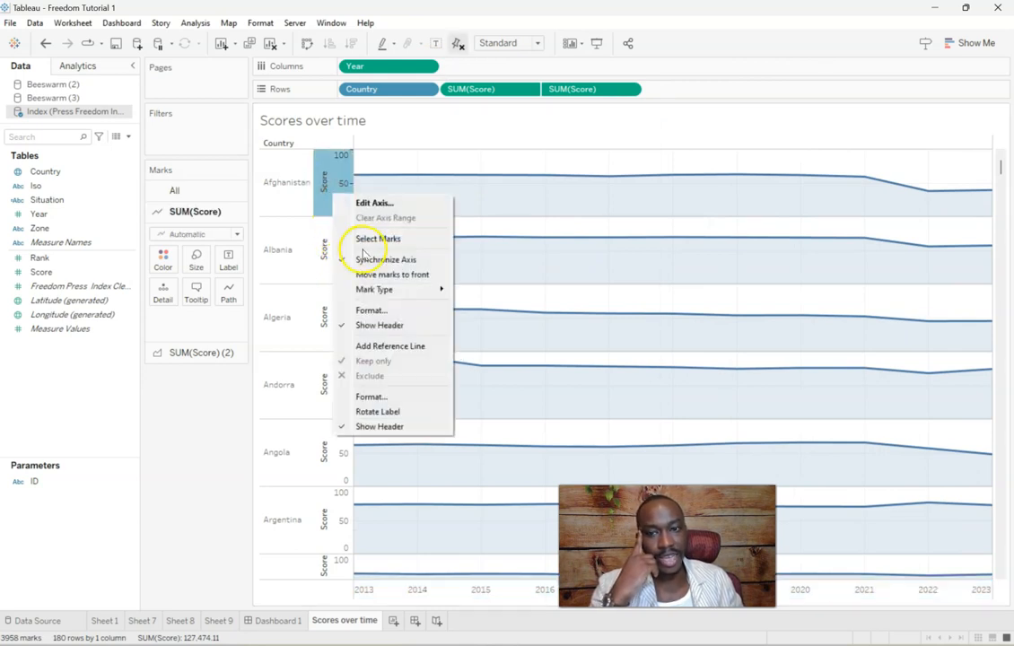
click(368, 202)
click(448, 408)
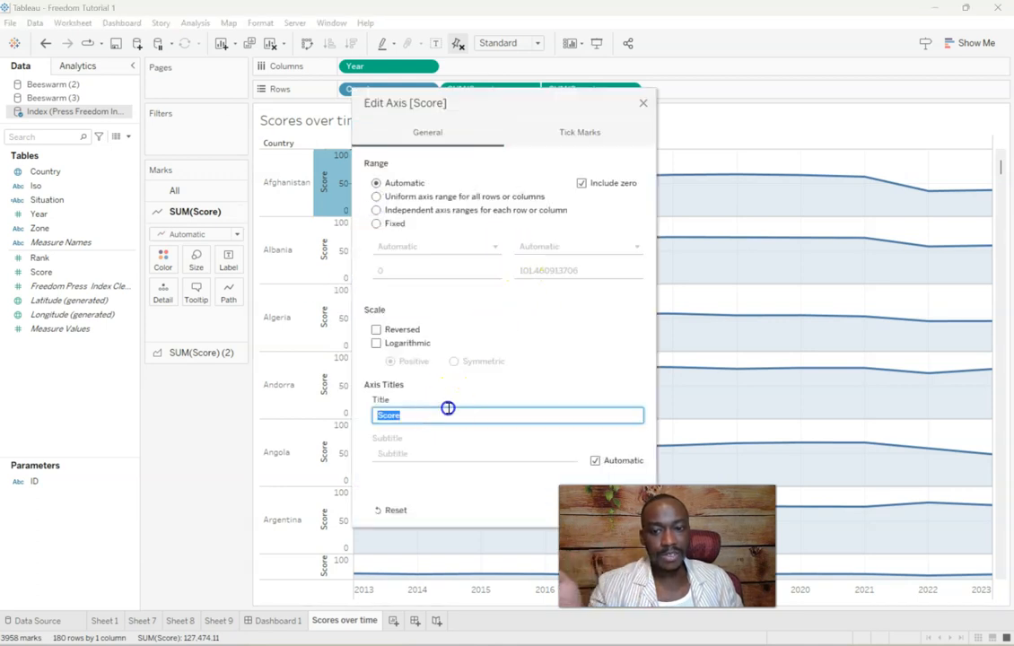
key(BackSpace)
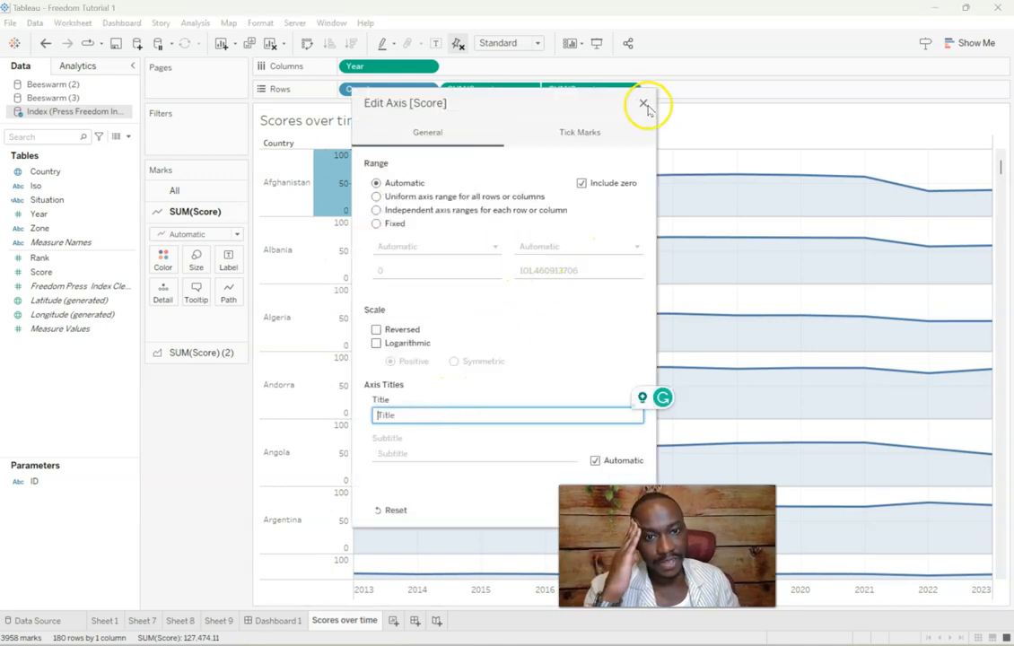
click(643, 105)
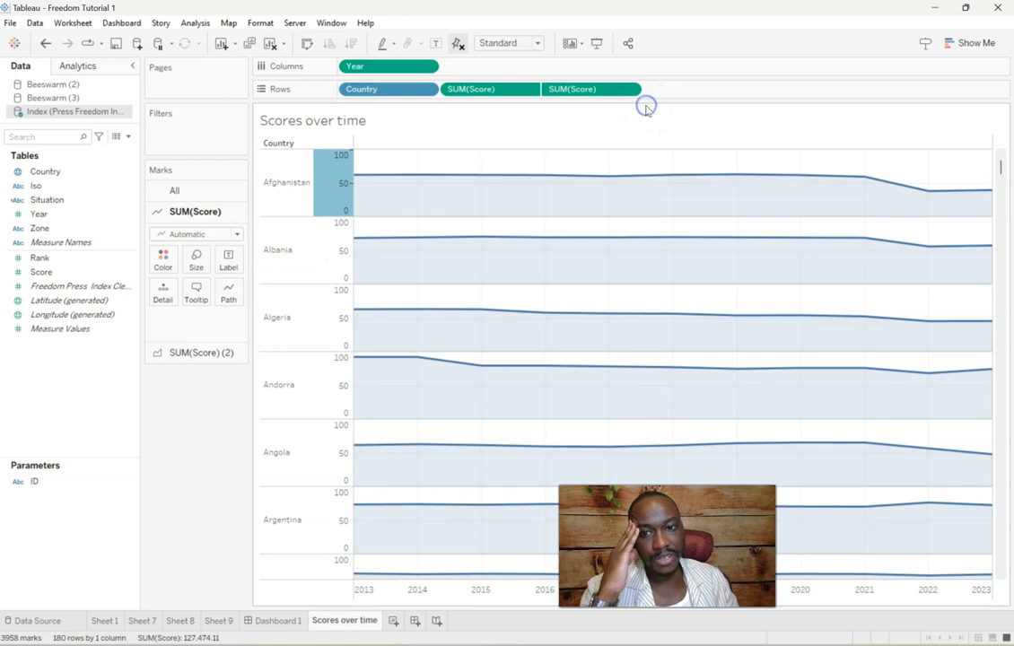
Step: Give the Score axis independent ranges for each row or column
right_click(341, 175)
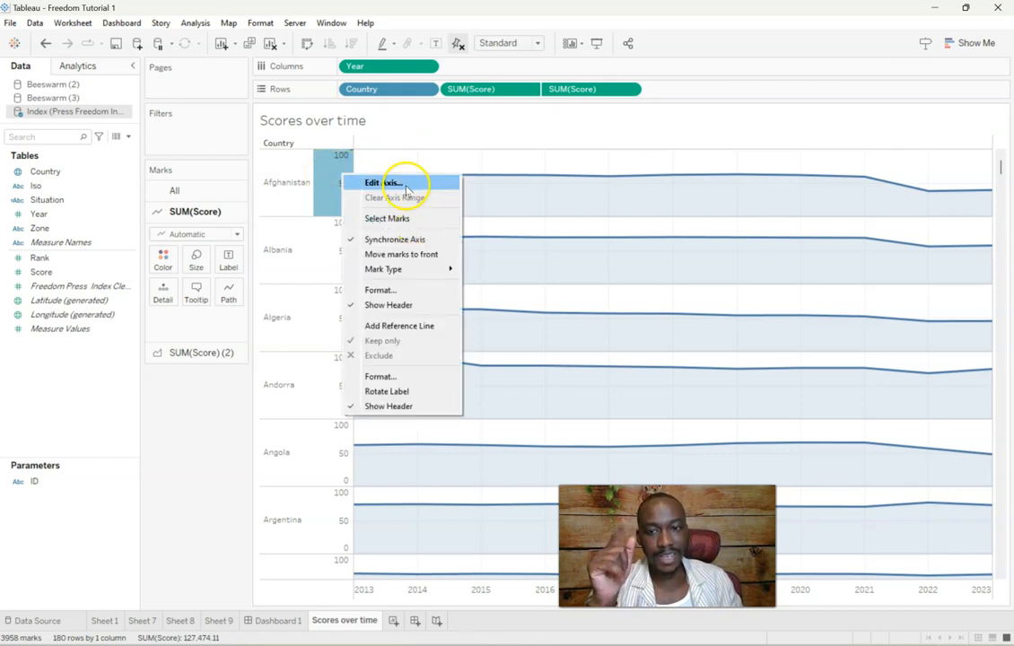
click(404, 184)
click(376, 210)
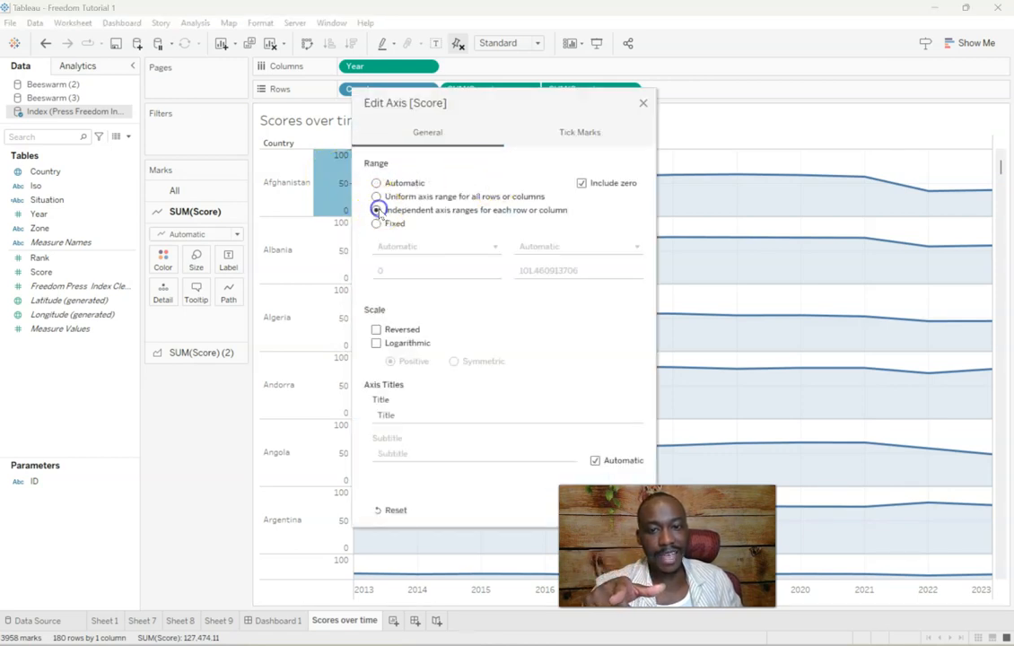
click(643, 105)
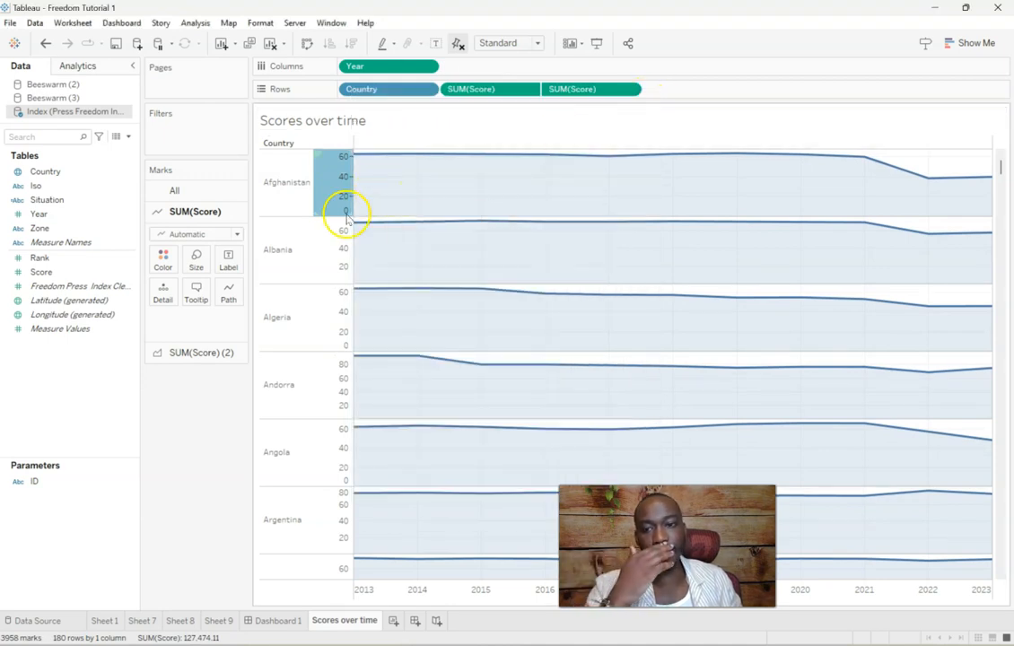
mouse_move(516, 298)
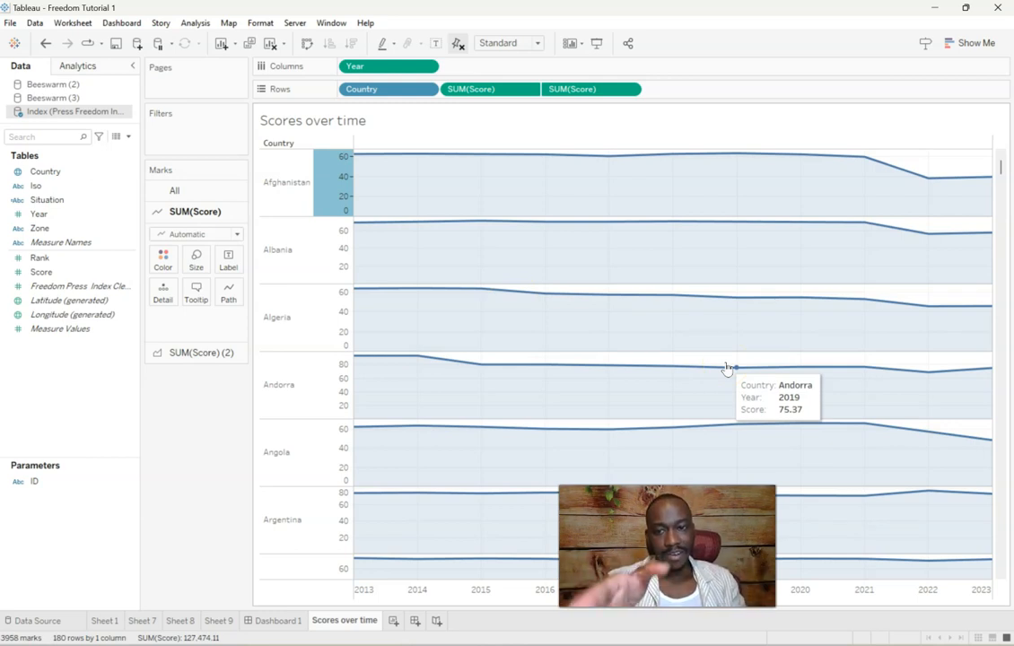
Step: Hide the Country row headers in the Scores over time view and clear the mark selection
right_click(289, 184)
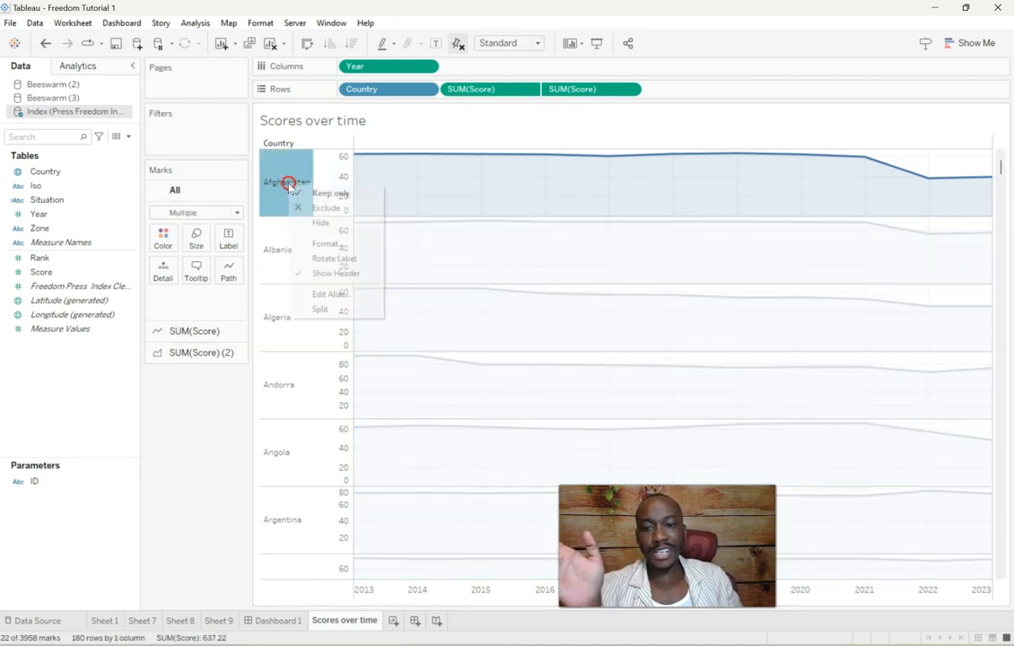
click(328, 273)
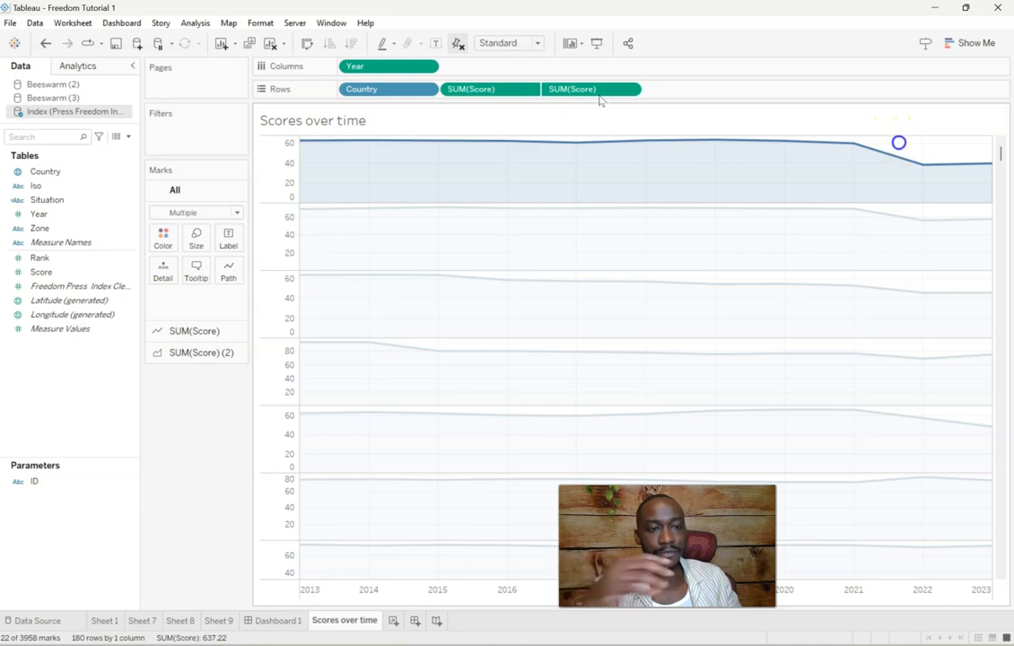
click(899, 143)
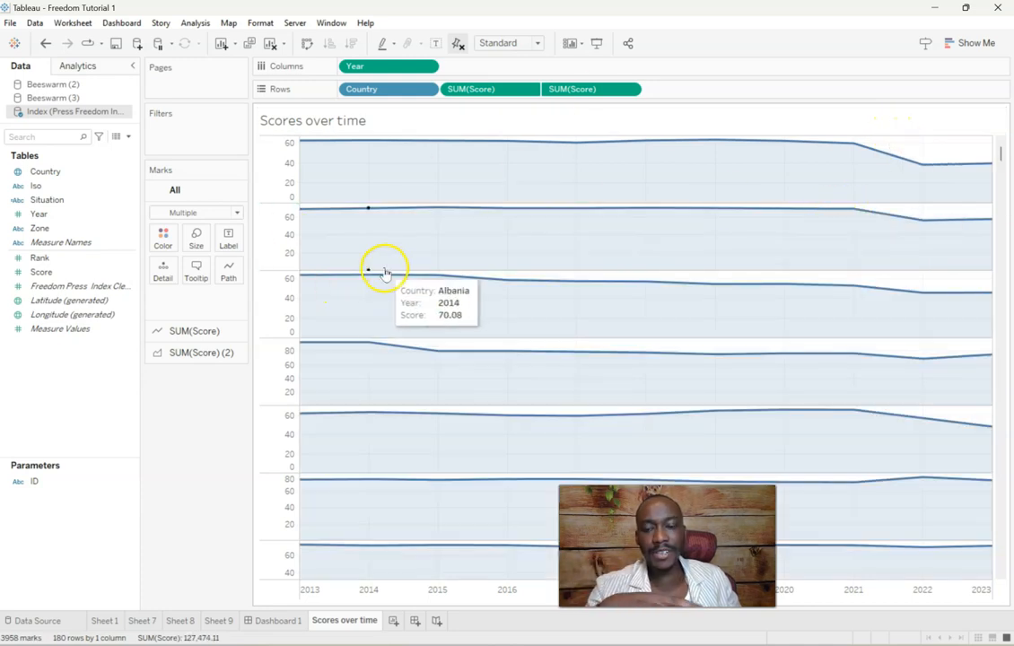
Step: Set the default worksheet font to Arial and narrow the Score axis area
click(259, 23)
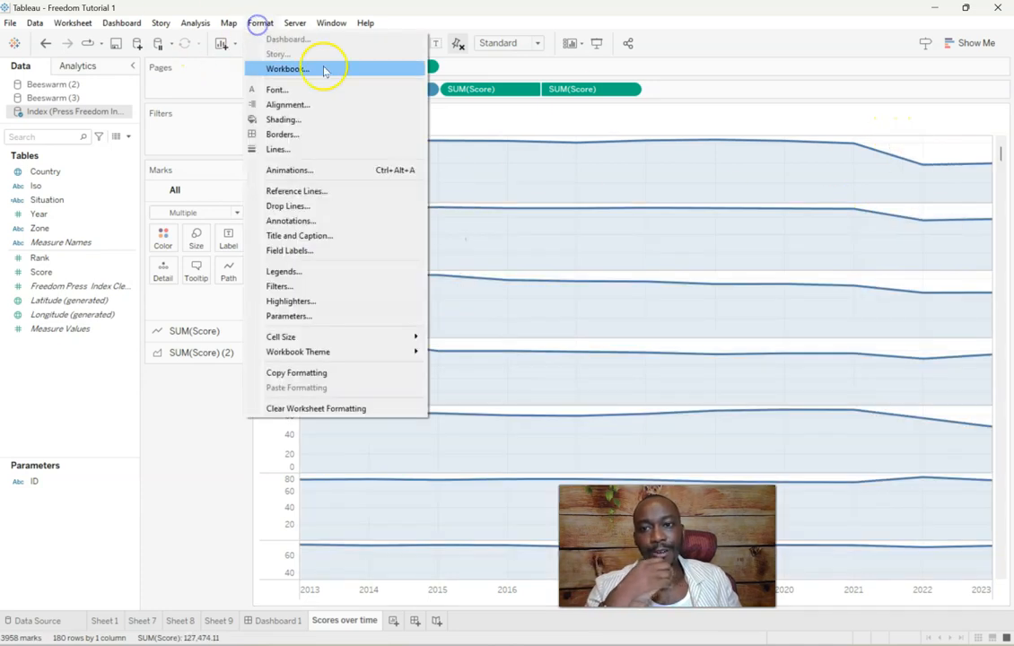
click(300, 90)
click(82, 149)
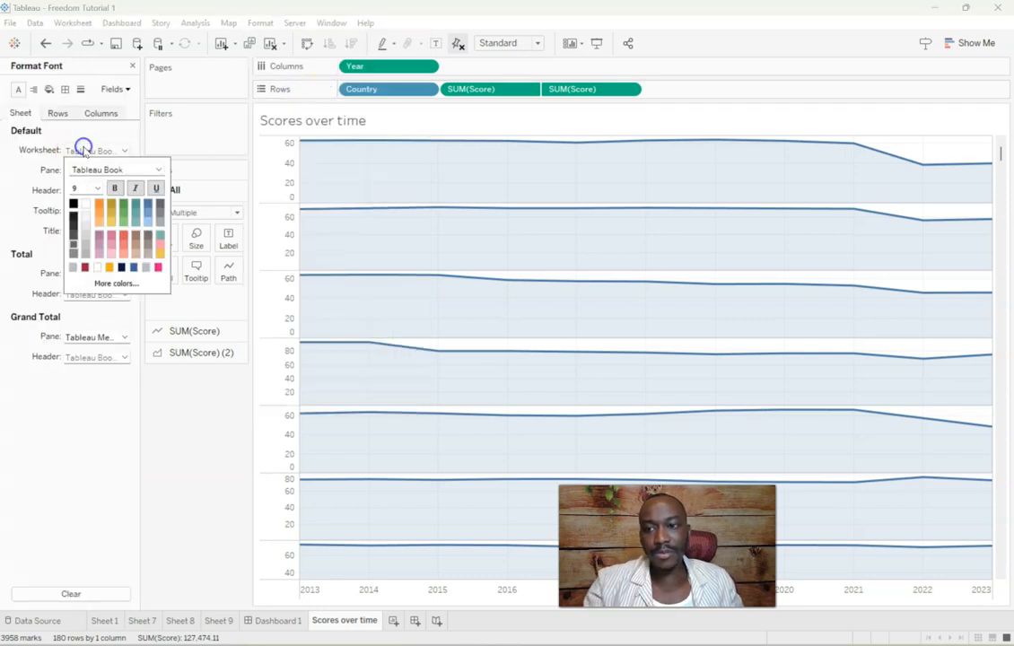
click(115, 170)
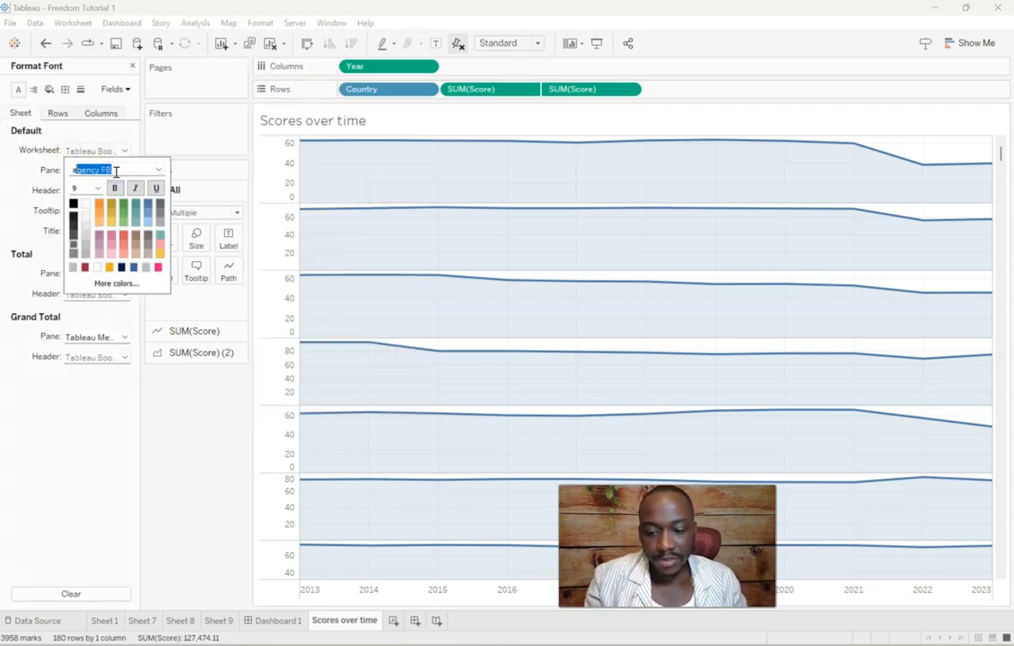
key(Tab)
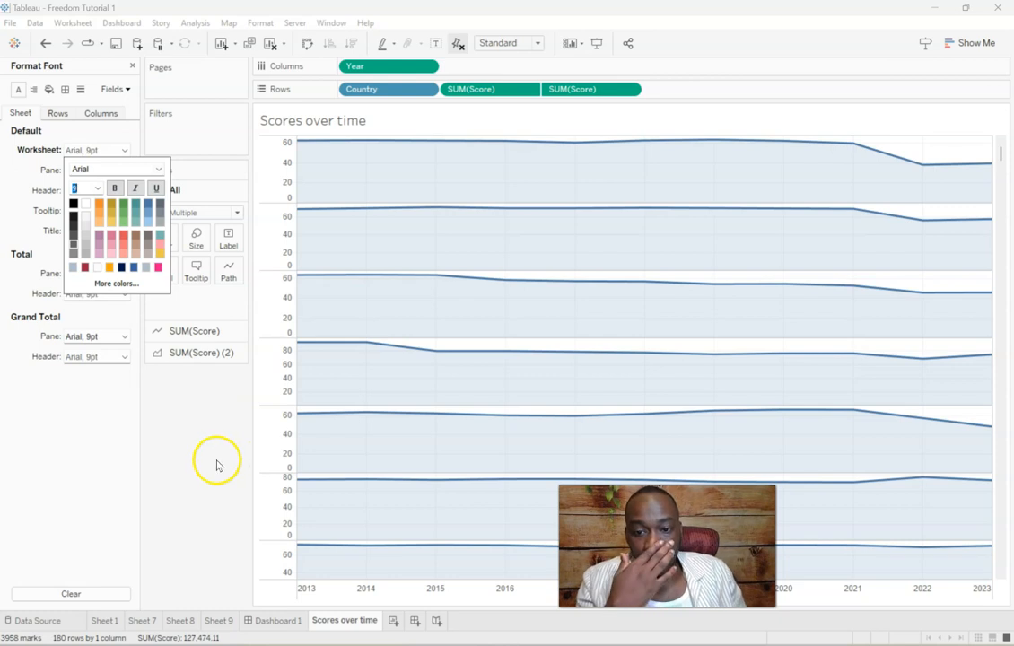
click(281, 184)
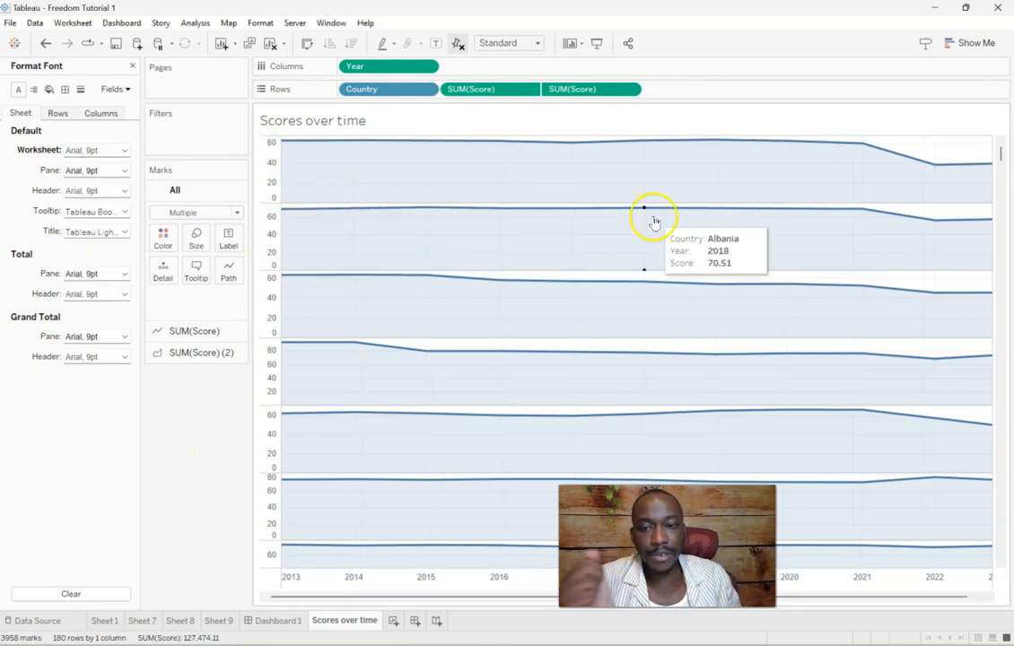
Step: Set the pane border of the row divider to None
click(64, 90)
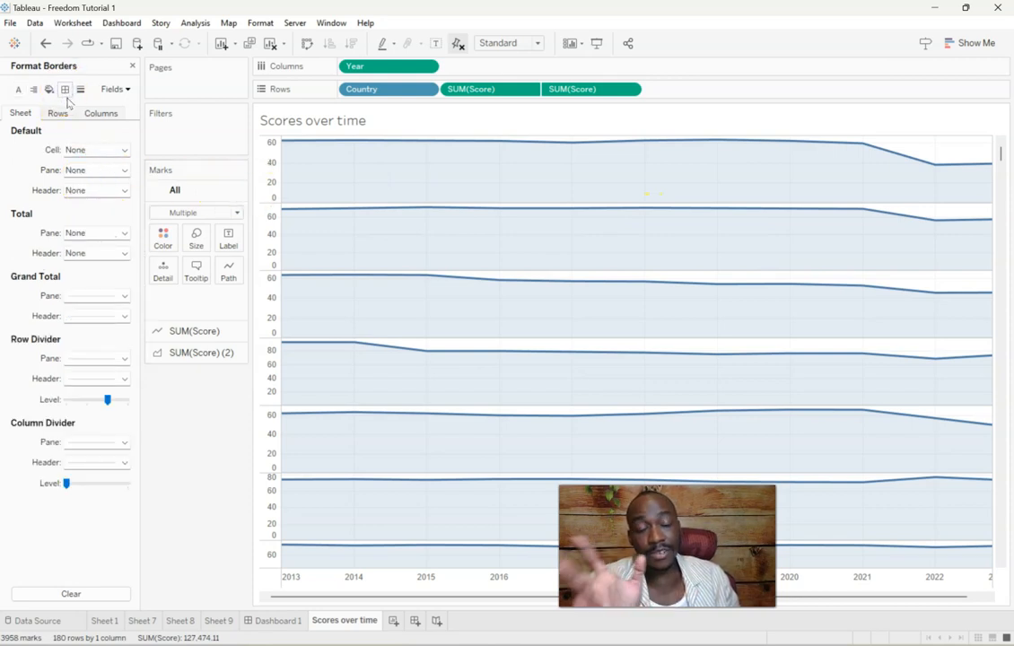
click(88, 358)
click(186, 406)
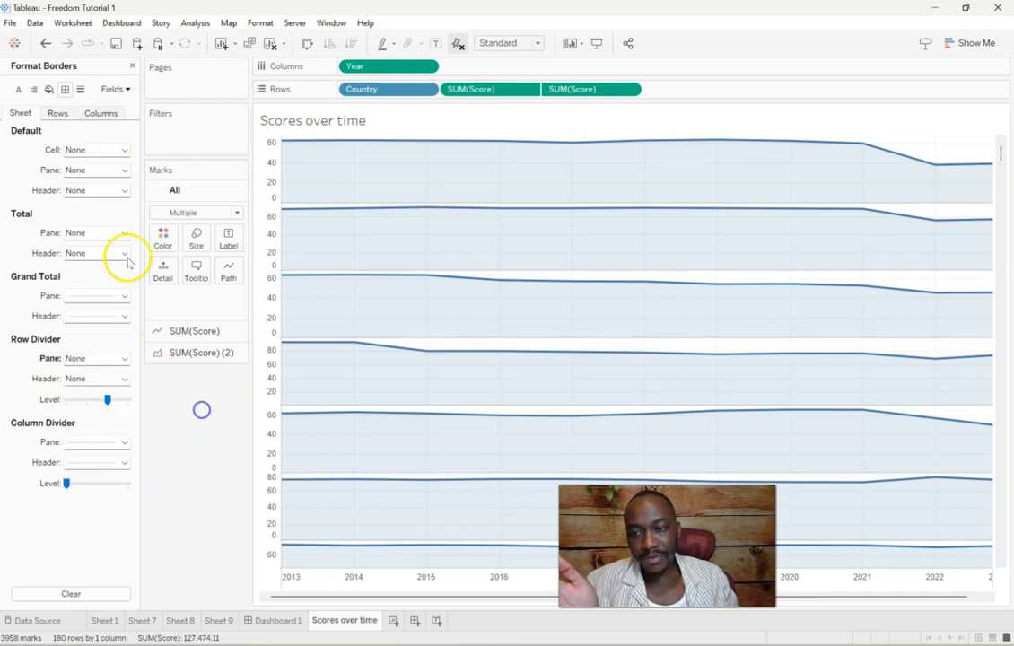
click(96, 114)
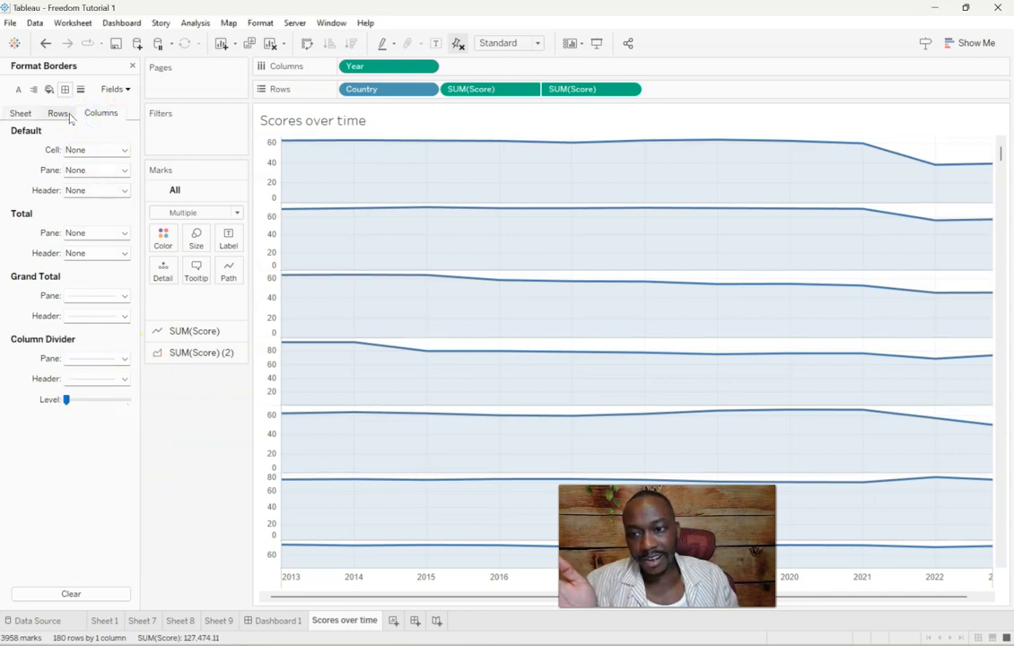
click(106, 358)
click(58, 114)
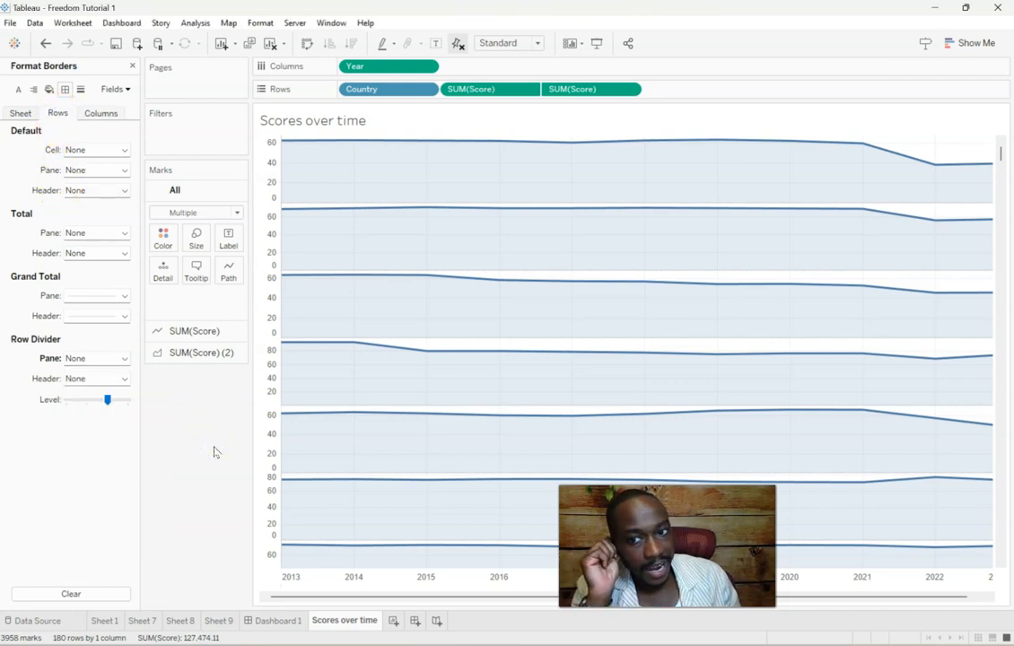
Step: Remove the zero lines and axis ticks from the rows
click(80, 88)
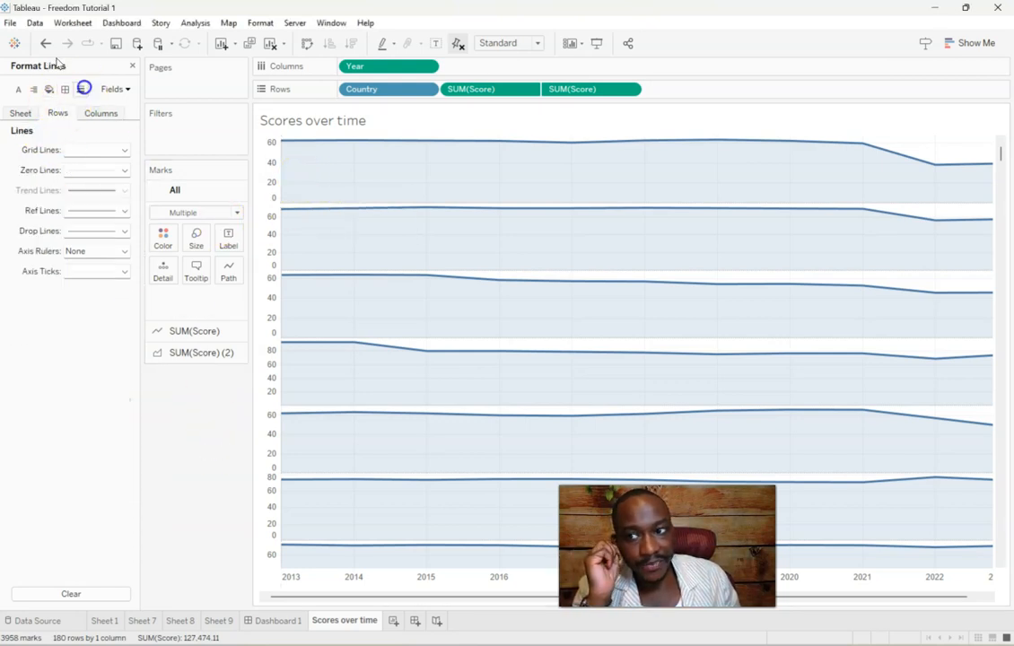
click(87, 170)
click(99, 188)
click(47, 379)
click(94, 271)
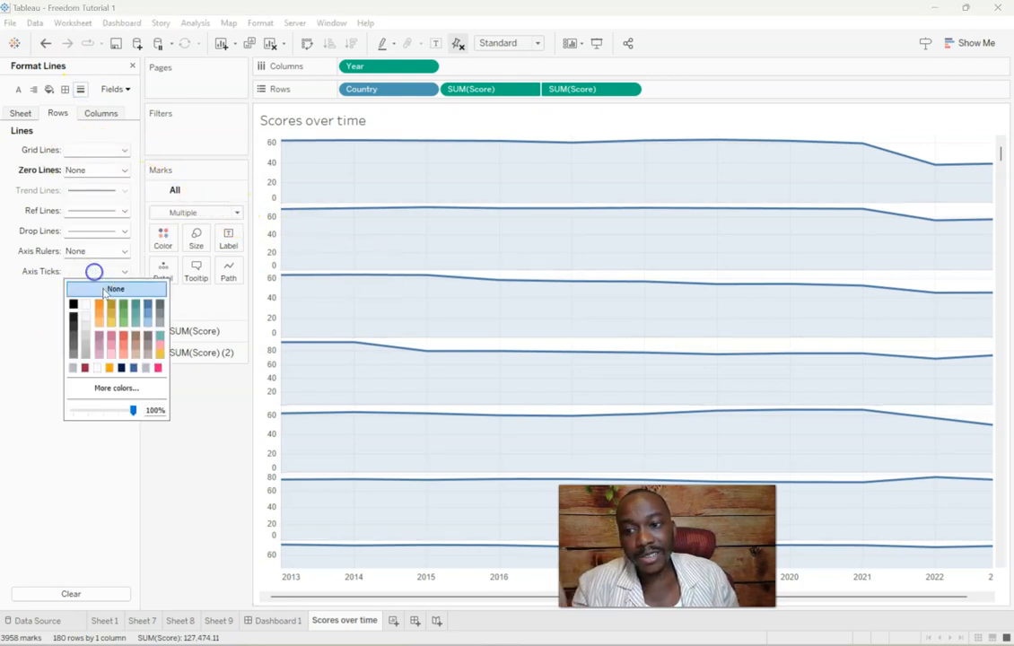
Step: Set the grid lines, zero lines and axis ticks for the columns to None
click(100, 113)
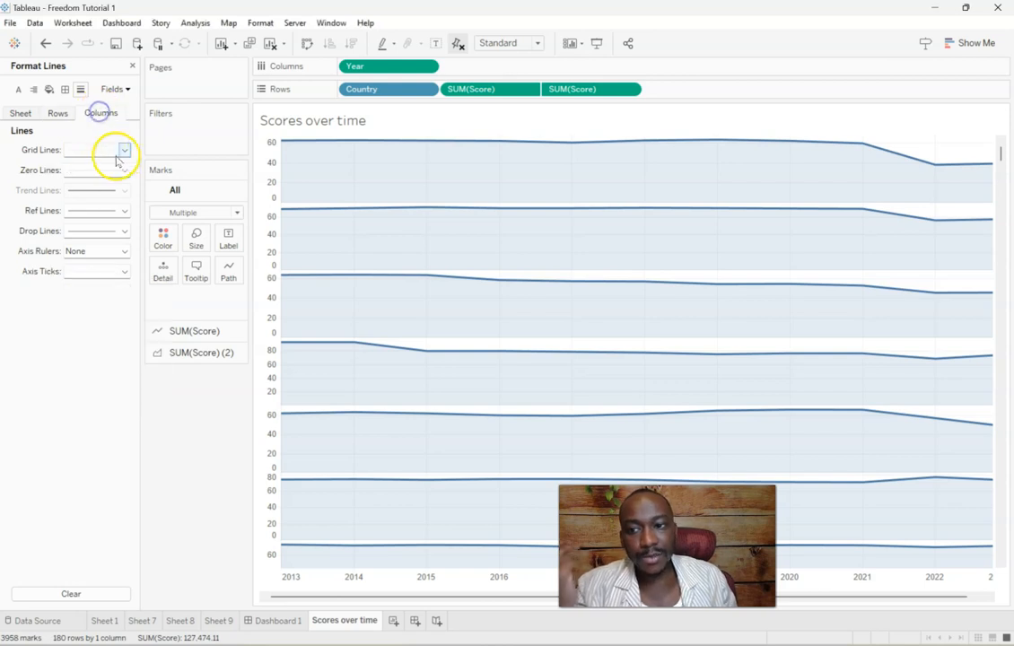
click(94, 151)
click(99, 170)
click(22, 273)
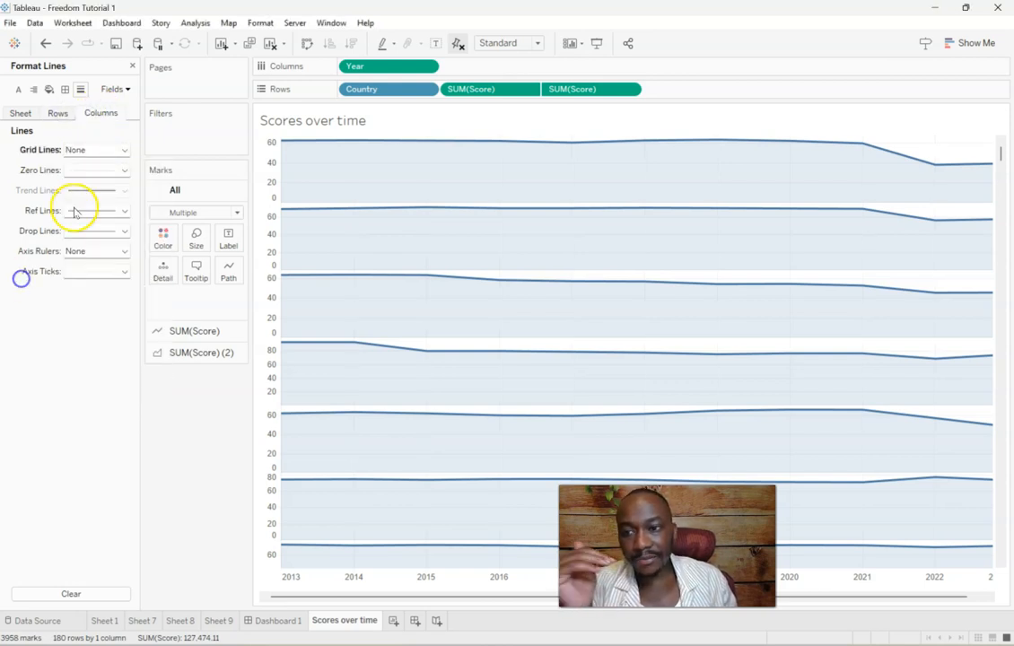
click(95, 171)
click(93, 186)
click(18, 287)
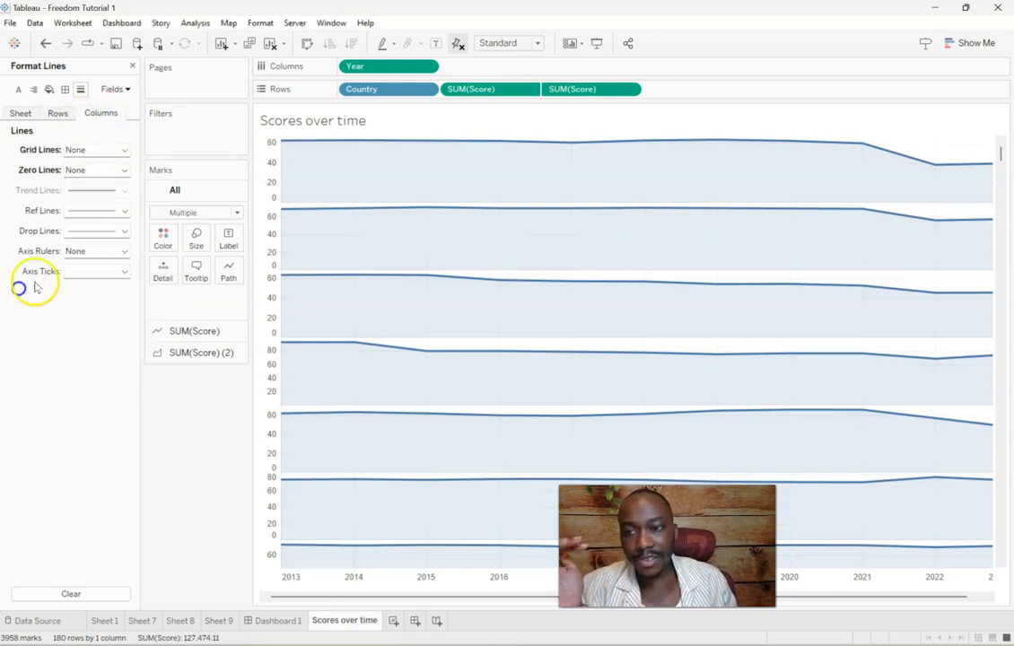
click(90, 268)
click(96, 288)
click(196, 460)
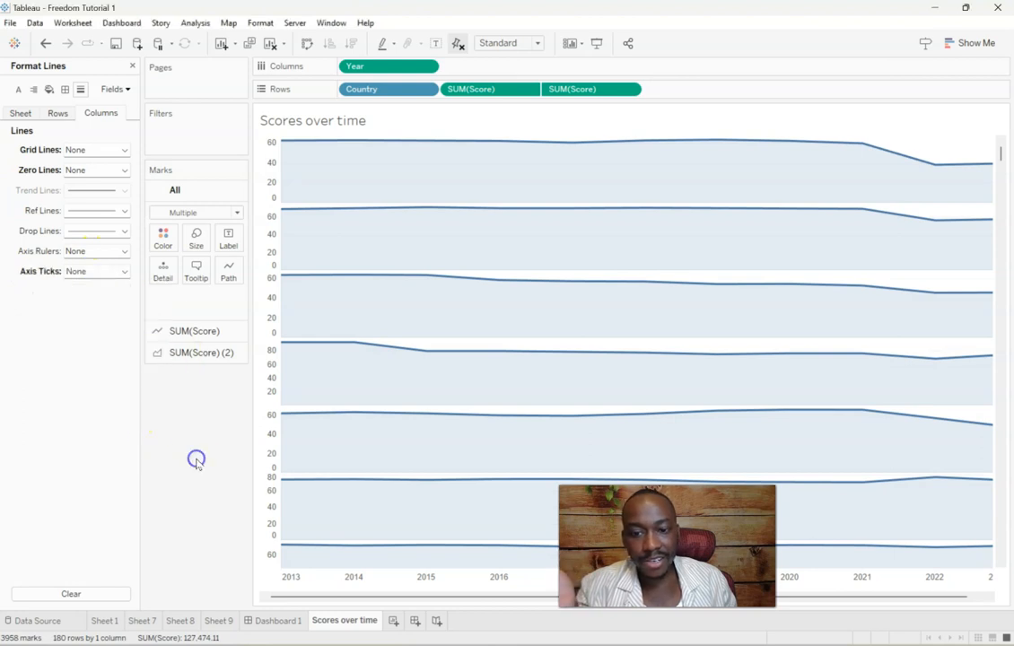
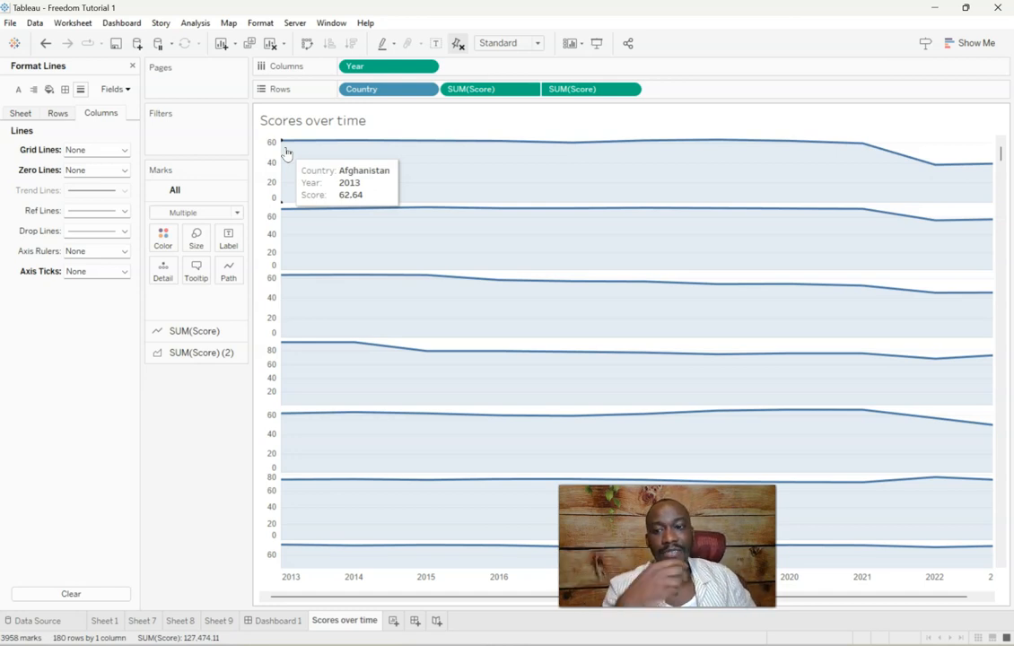
Step: Close the line formatting and open a new calculated field on the Index (Press Freedom Index) data source
click(133, 65)
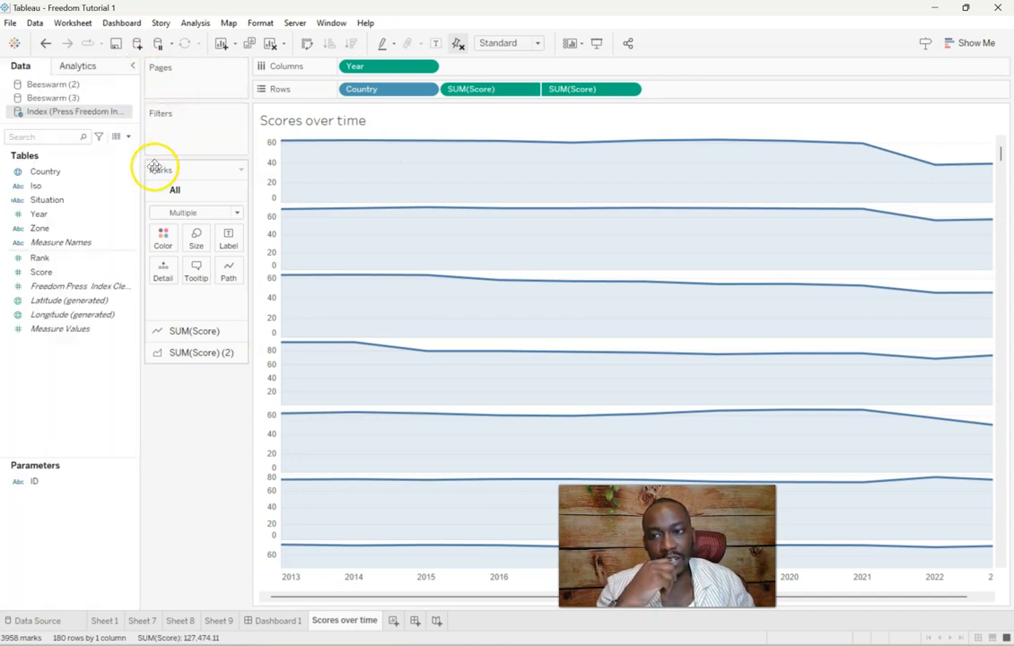
click(129, 137)
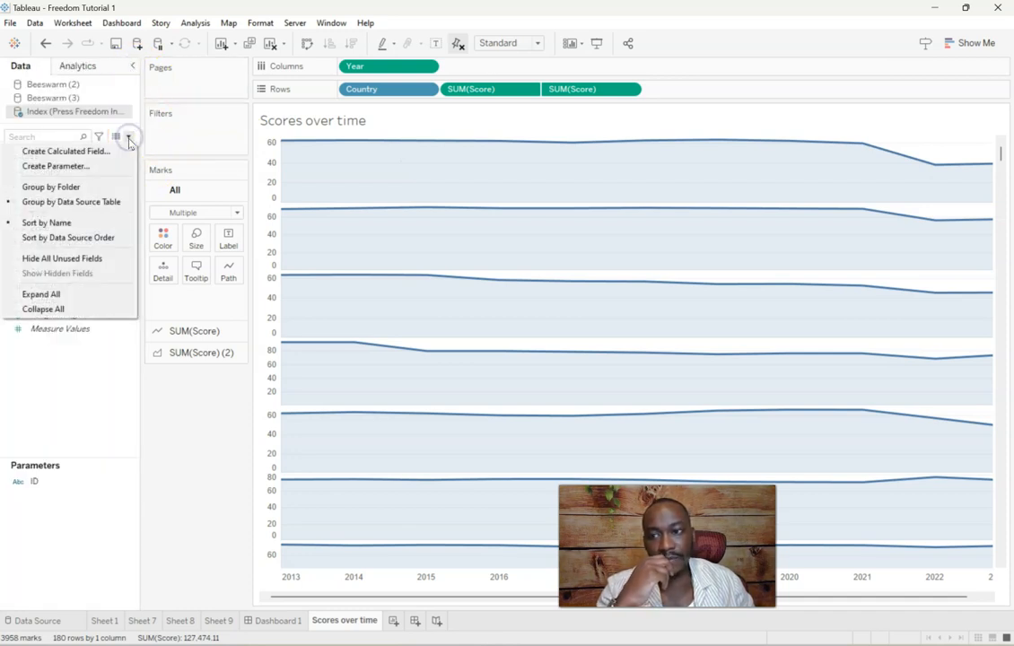
click(95, 149)
click(333, 385)
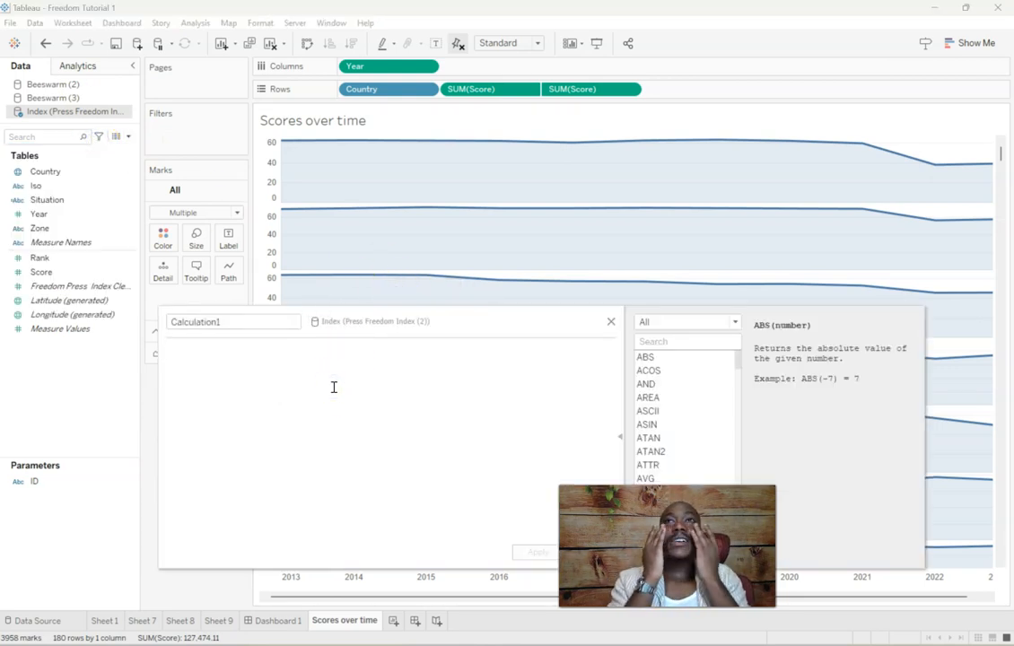
Step: Begin the calculated field's formula with {FIXED [Country]
text(FI)
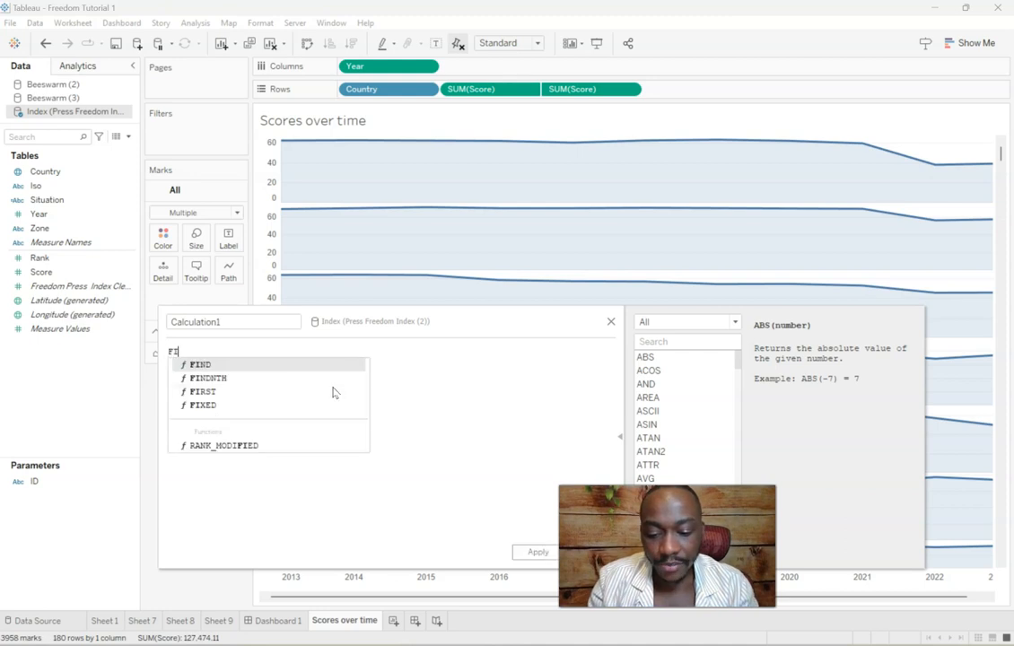
key(BackSpace)
text({FIXED)
key(BackSpace)
key(BackSpace)
key(BackSpace)
key(BackSpace)
key(BackSpace)
key(BackSpace)
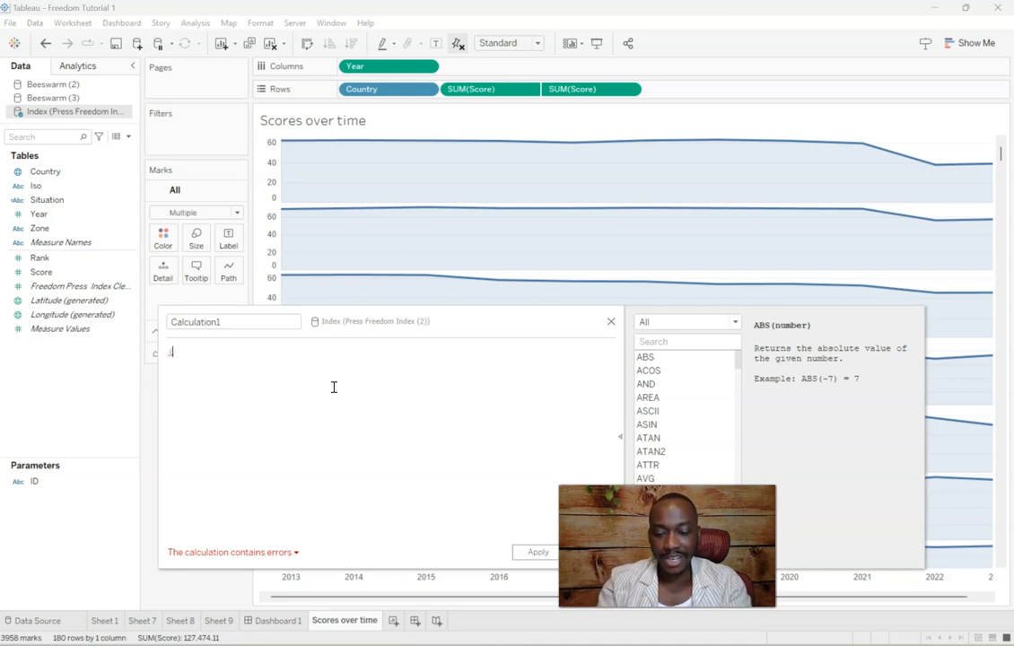
text(FIXED)
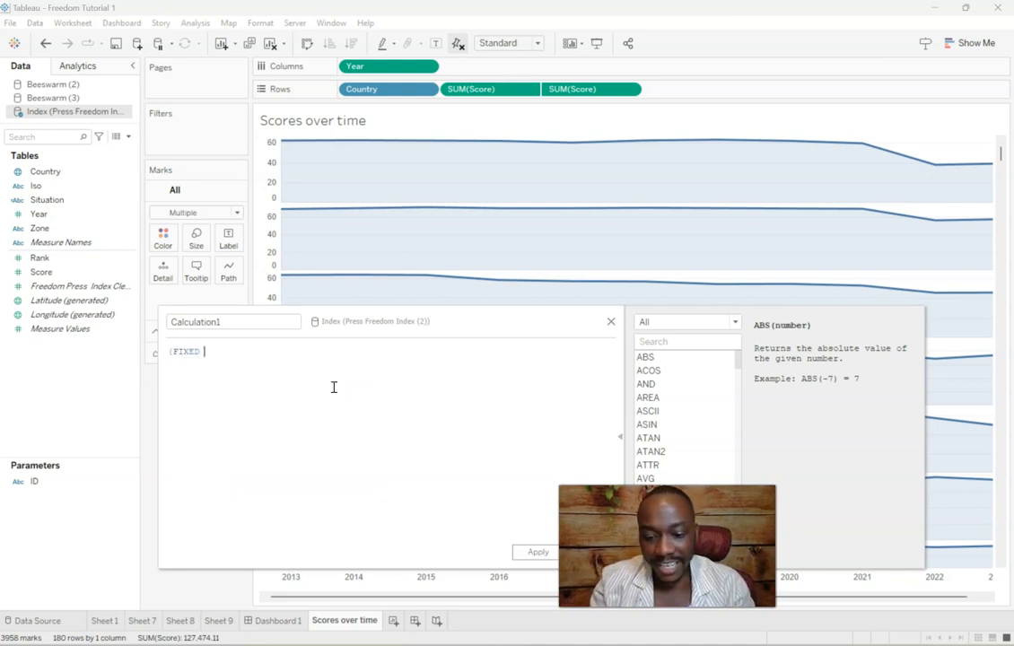
text( COU)
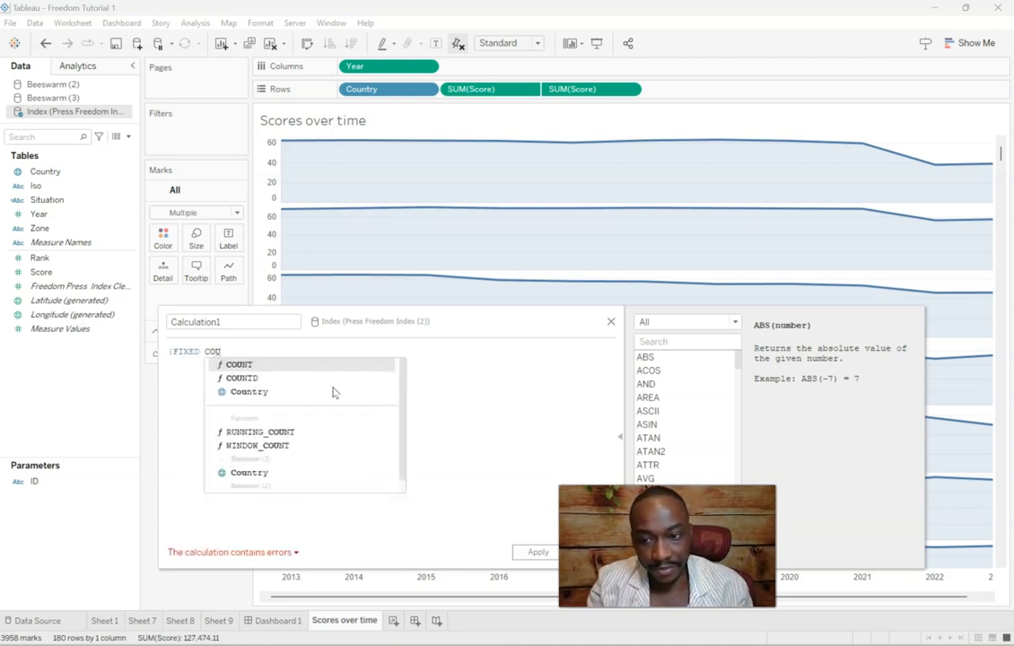
click(333, 391)
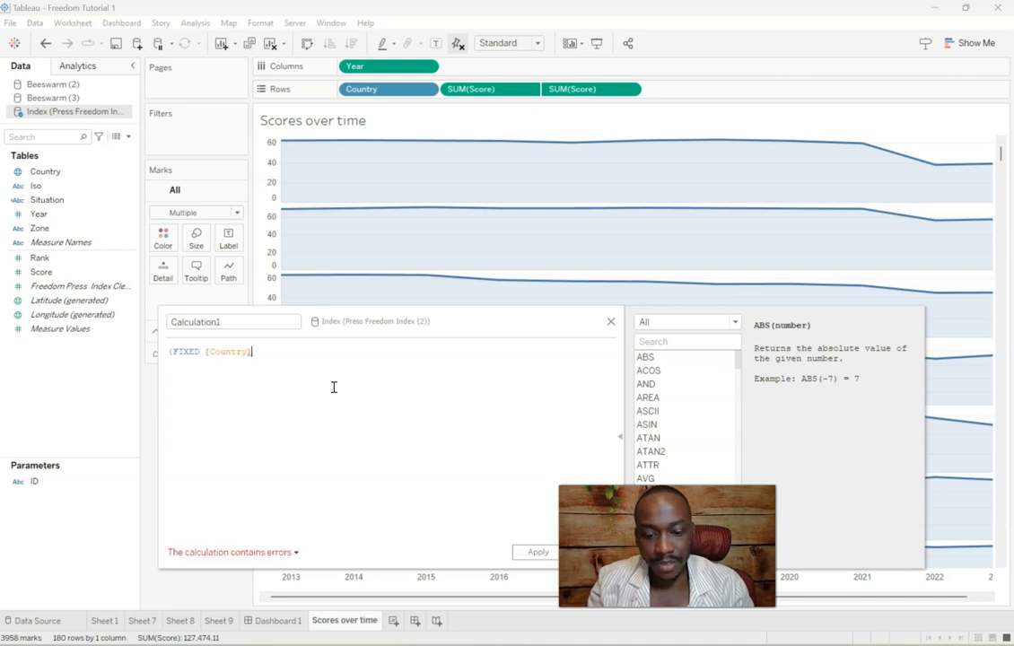
Step: Extend the formula with IF [Year] = 2023 THEN [Score] and the closing curly brace
text(IF)
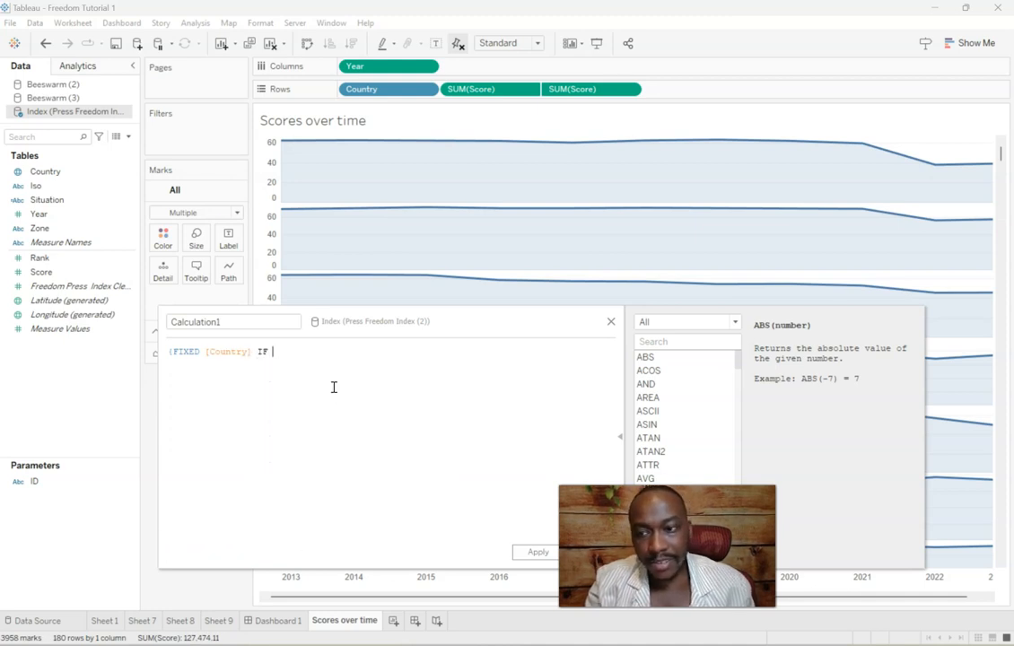
drag(40, 214, 335, 364)
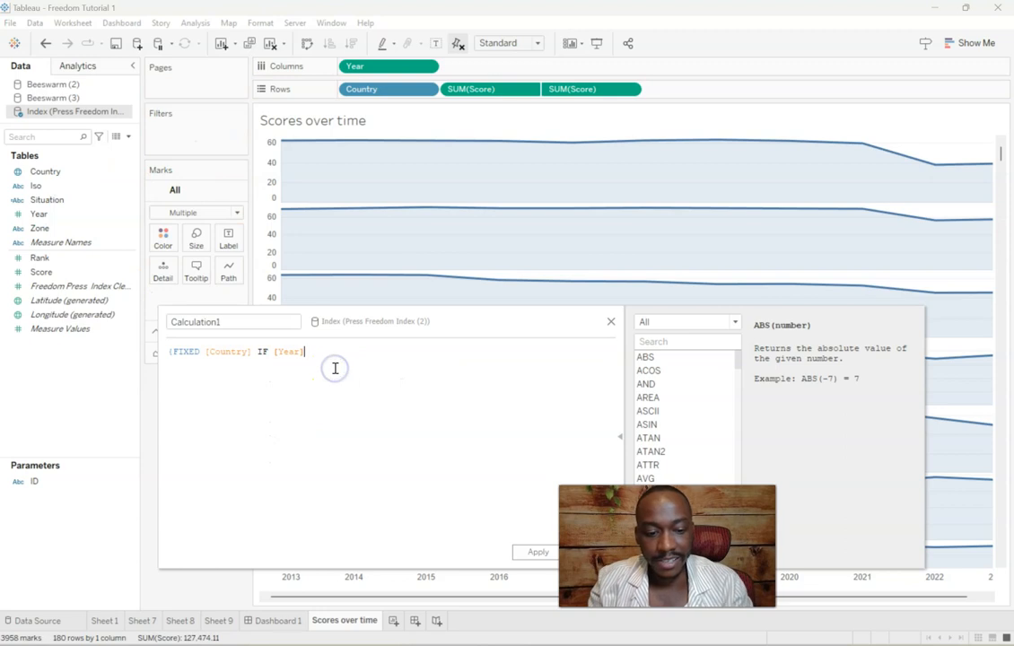
text(= 2023 THEN)
drag(42, 272, 452, 390)
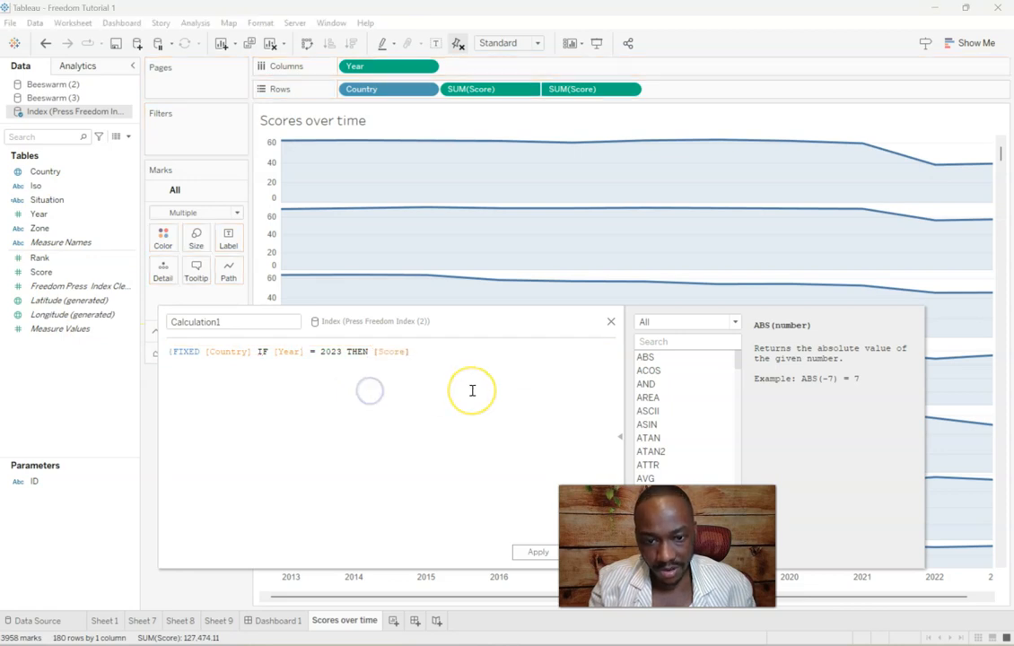
text(})
Step: Insert a colon after [Country] and wrap the IF expression in SUM( )
click(260, 352)
click(389, 382)
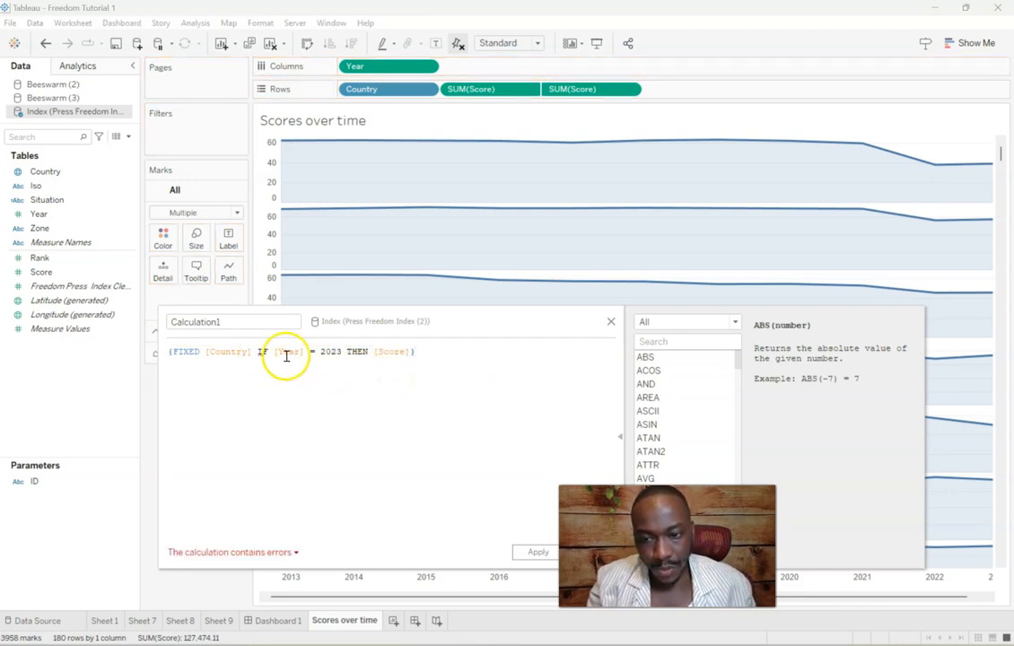
click(255, 350)
text(::)
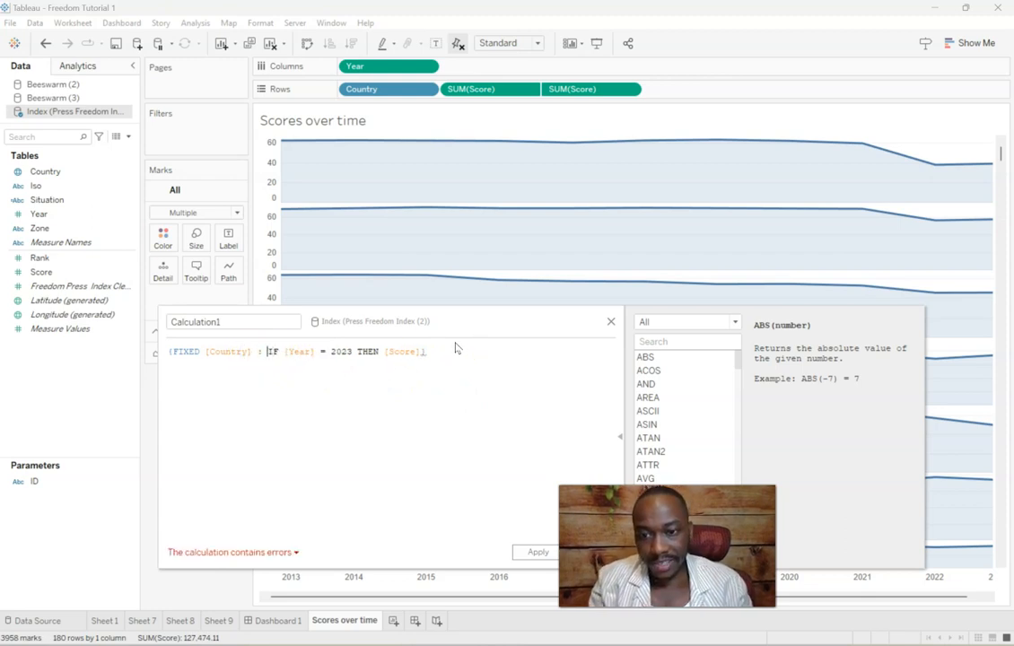
text(SUM)
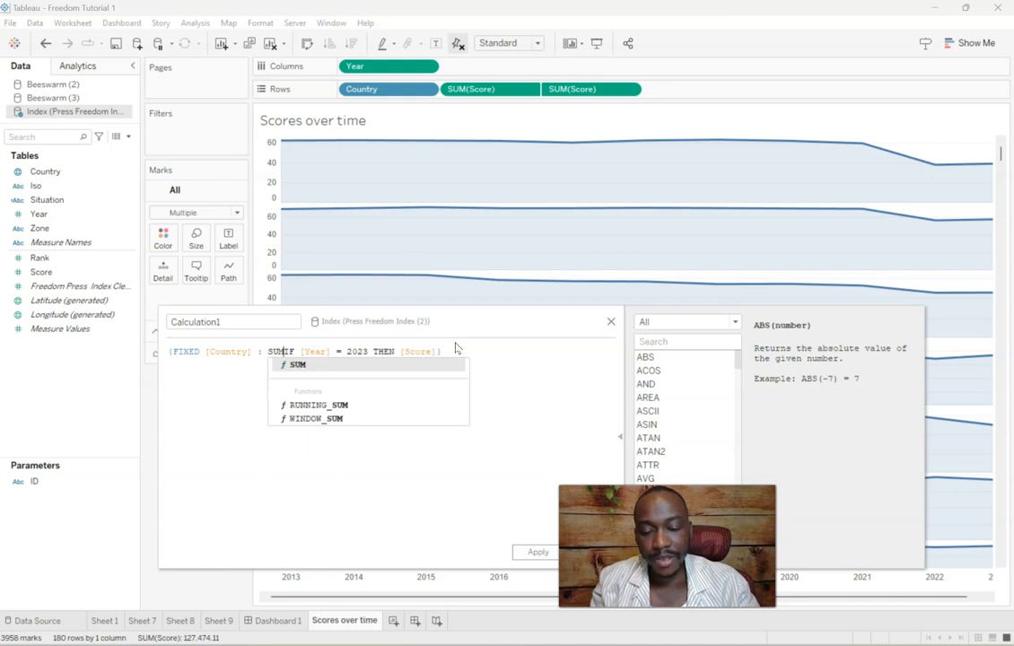
text(()
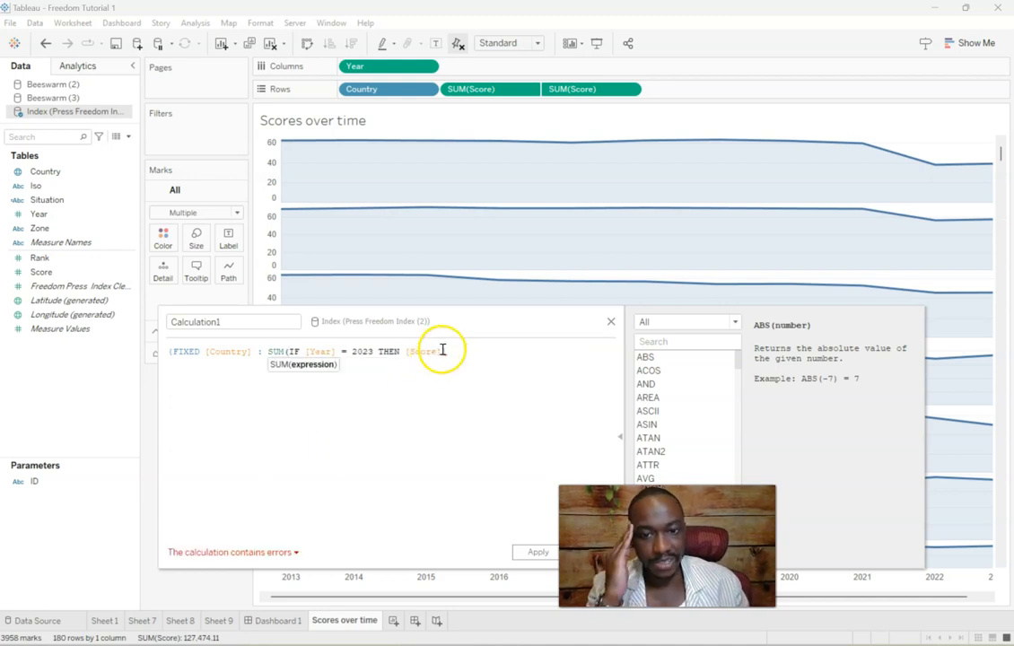
text()))
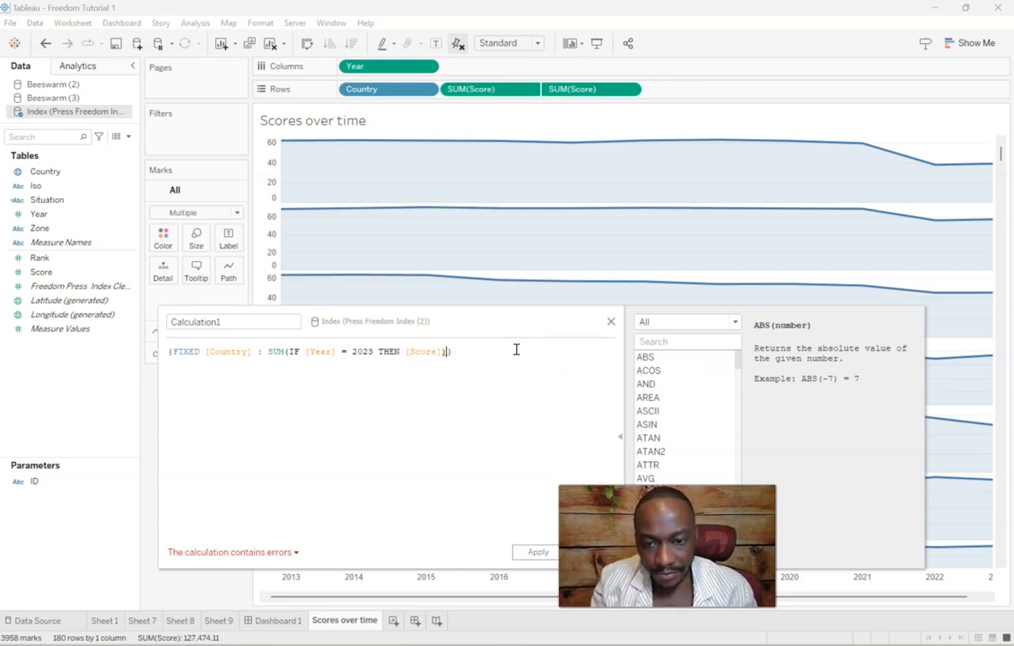
Step: Complete the IF expression inside SUM( ) with END after [Score]
key(Left)
text(END)
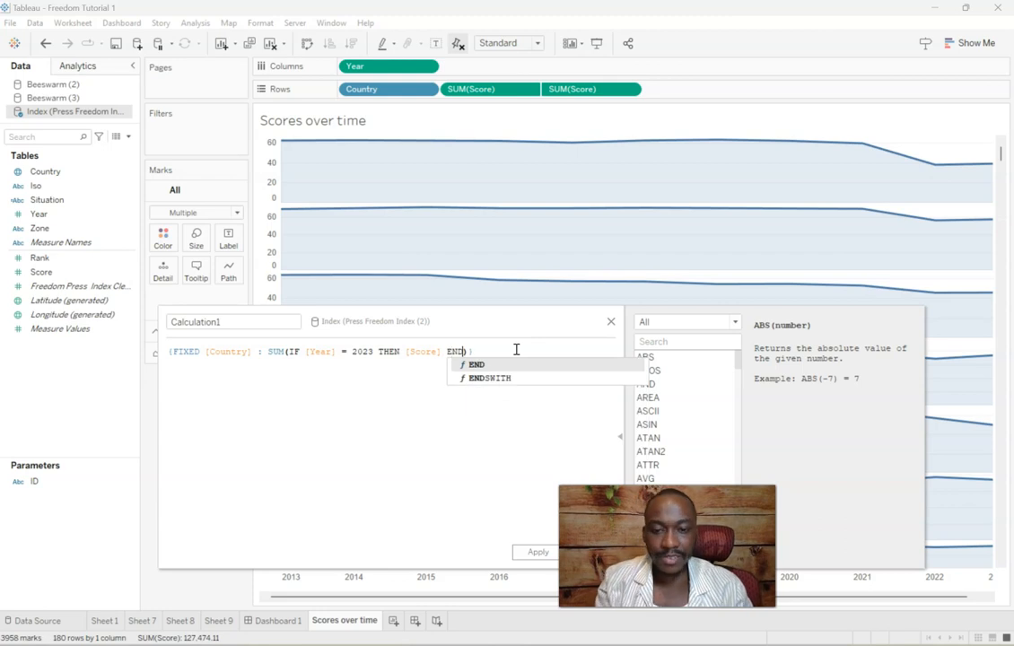
click(505, 366)
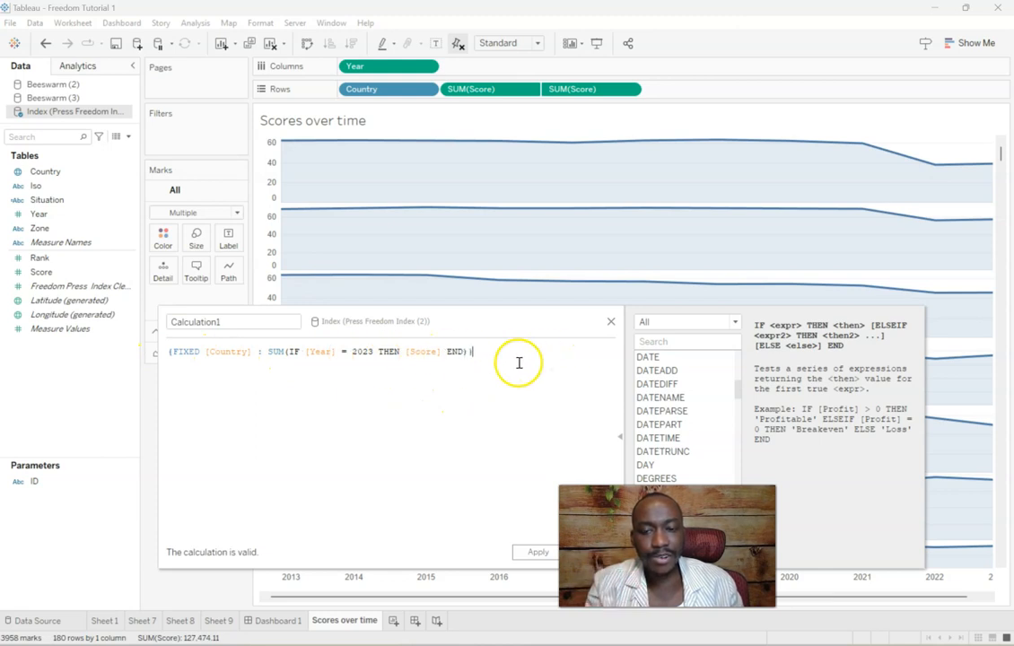
click(465, 352)
key(Return)
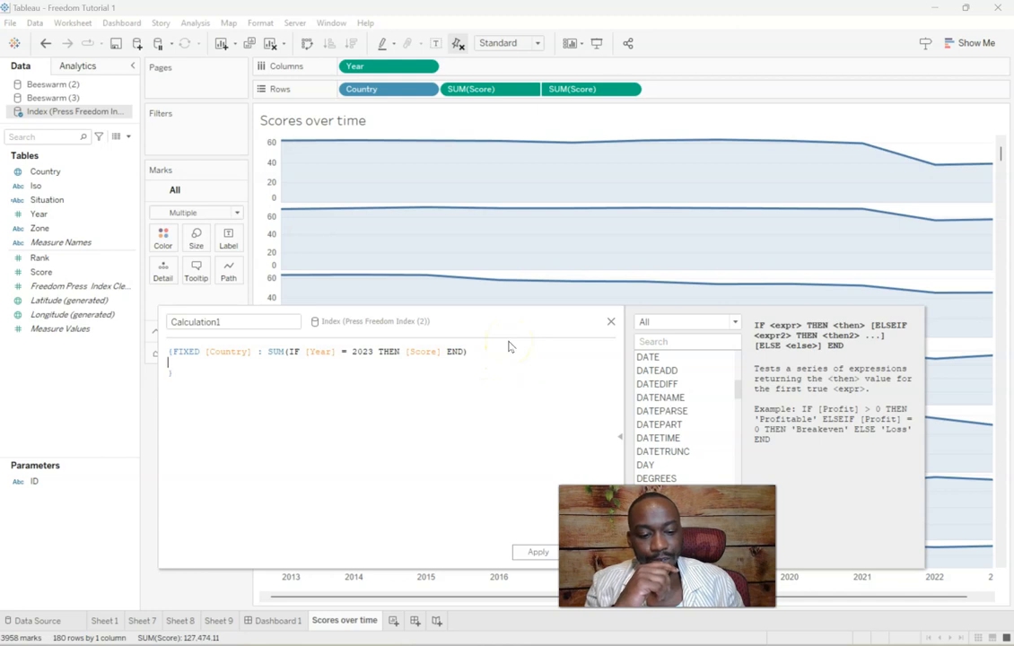
text(-)
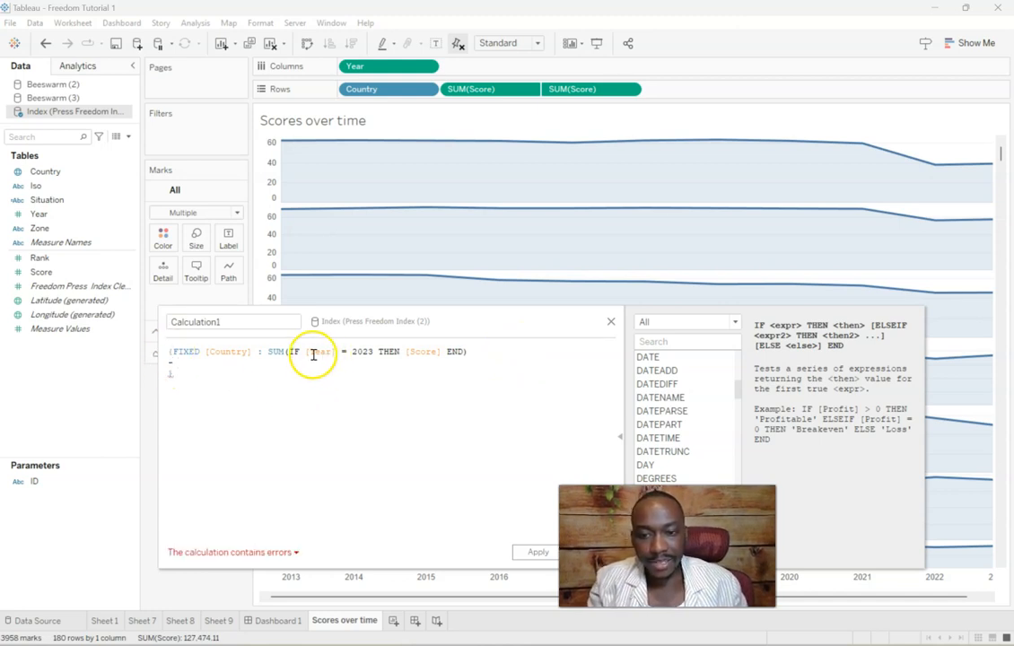
key(BackSpace)
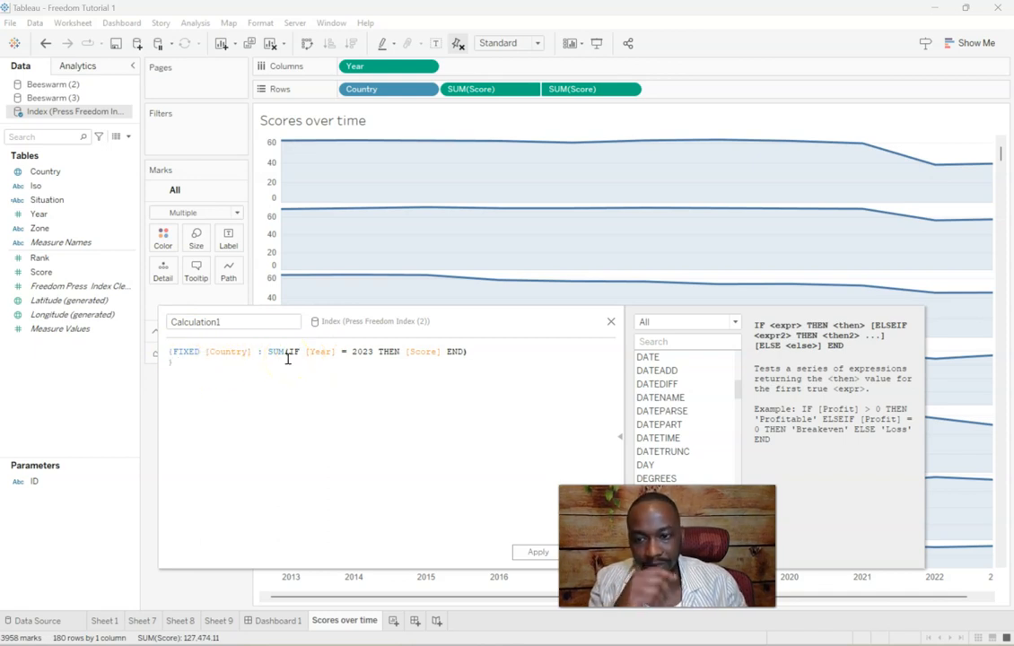
click(172, 364)
click(169, 364)
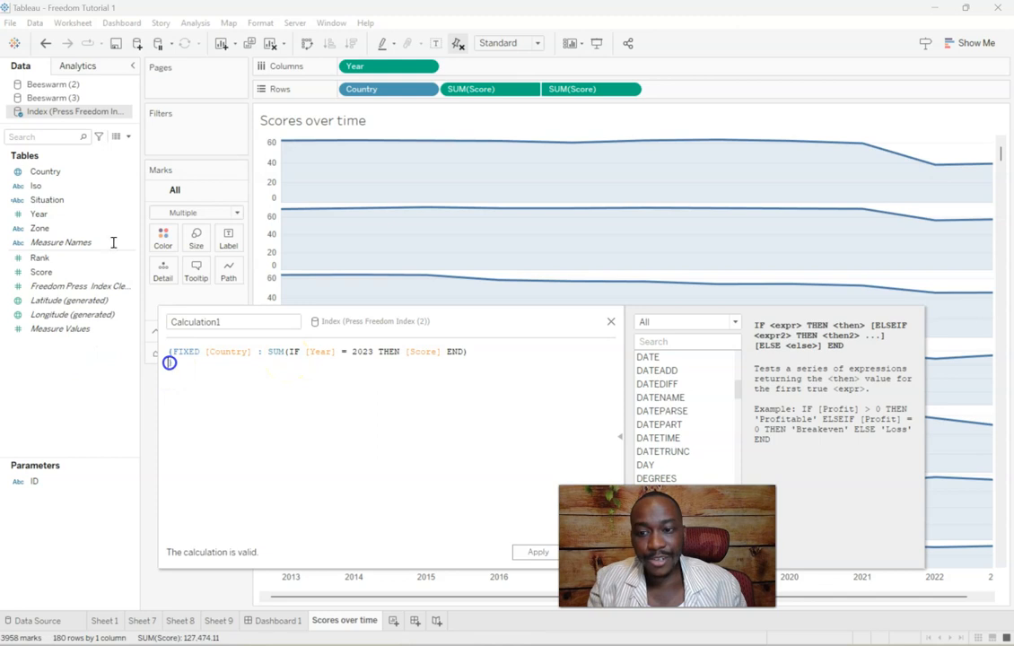
key(BackSpace)
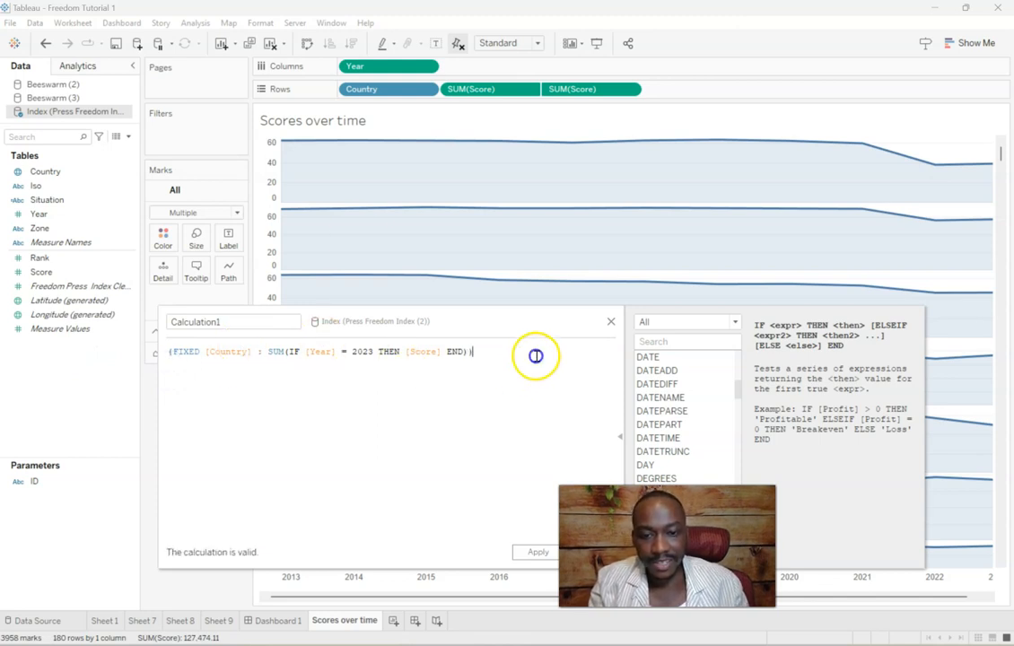
key(Return)
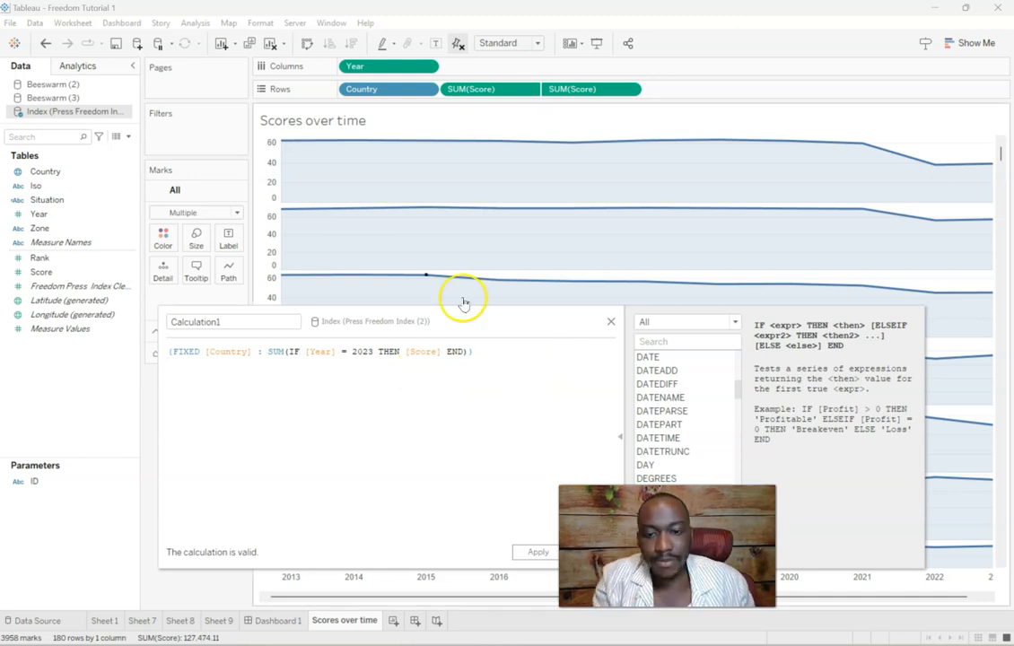
Step: Subtract a copy of the SUM(IF...) expression inside the FIXED braces, with the copy's year set to 2013
click(468, 352)
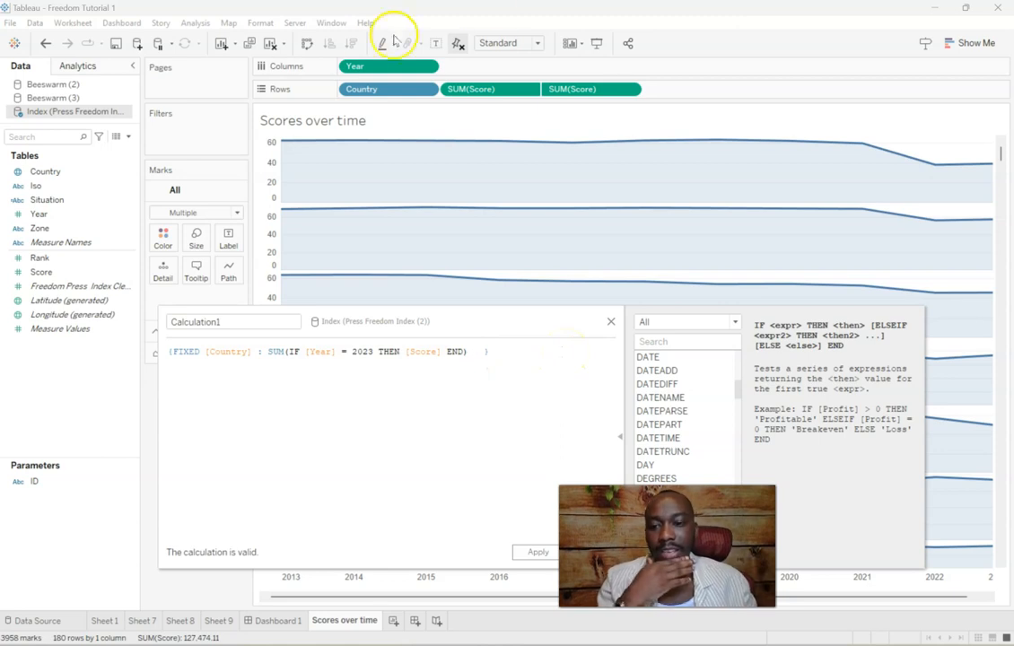
mouse_move(269, 352)
mouse_down()
mouse_move(466, 350)
mouse_move(267, 351)
mouse_up()
key(ctrl+c)
click(473, 351)
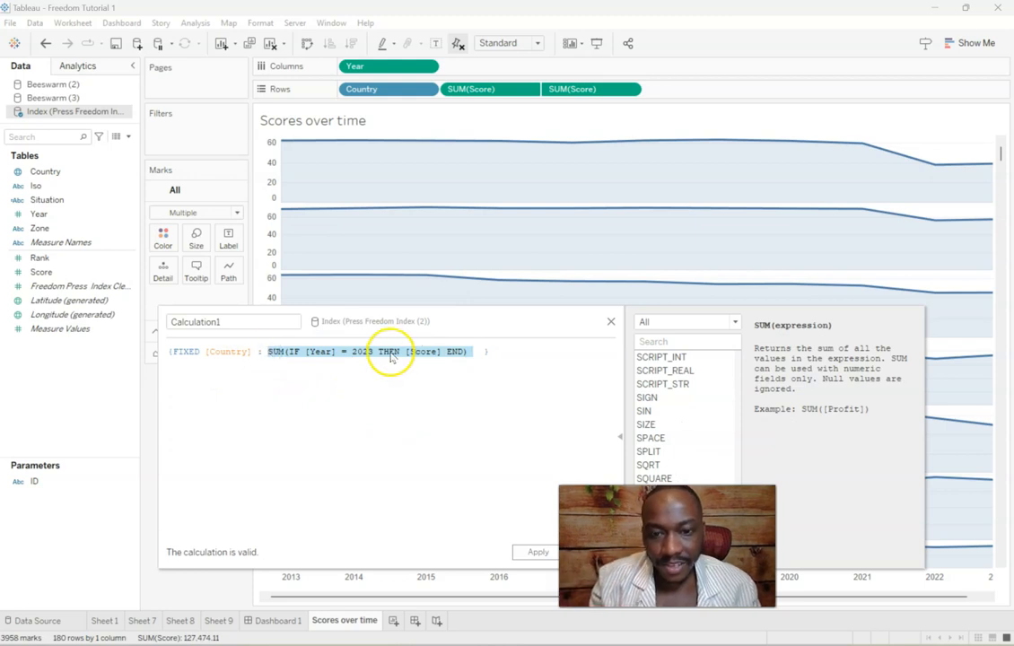
click(478, 350)
text(-)
key(ctrl+v)
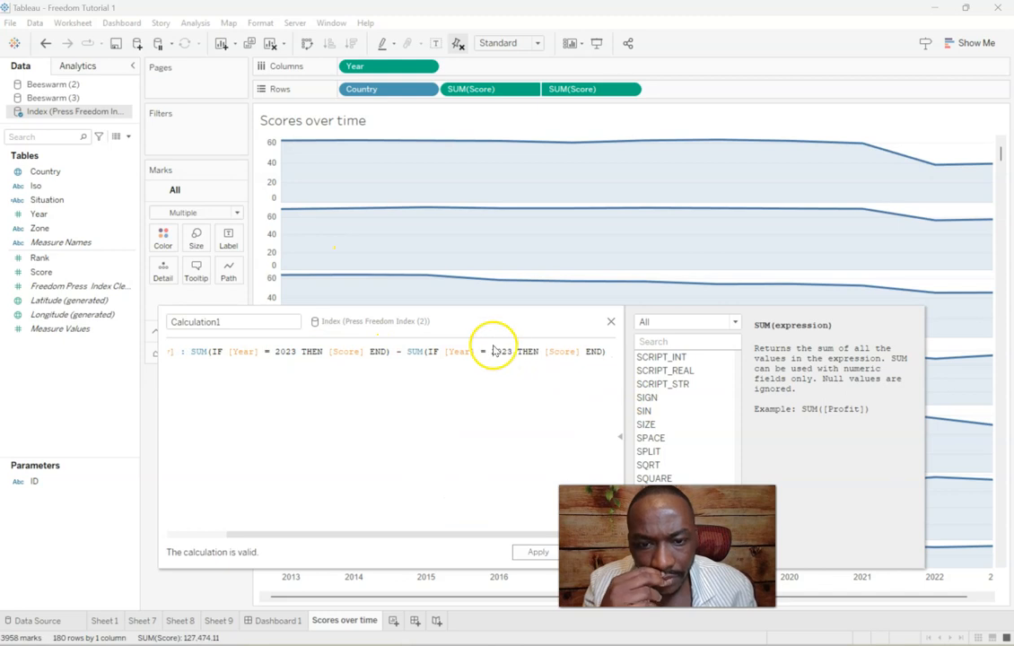
double_click(503, 351)
text(2013)
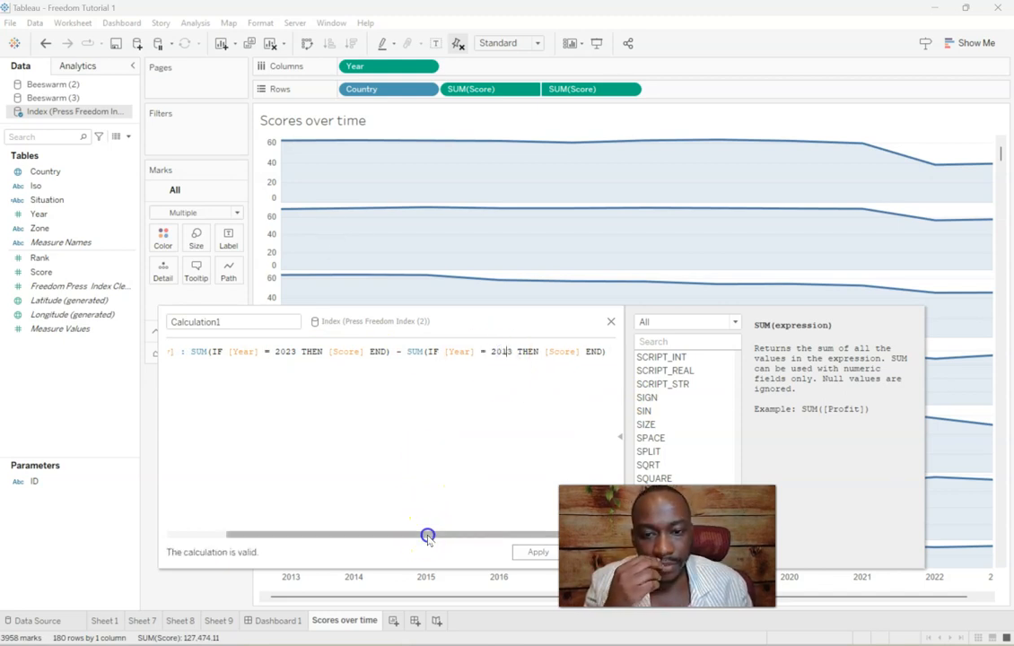
Step: Add the condition IF [Country] = "Belize" THEN on a new line above the FIXED expression
drag(428, 536, 337, 536)
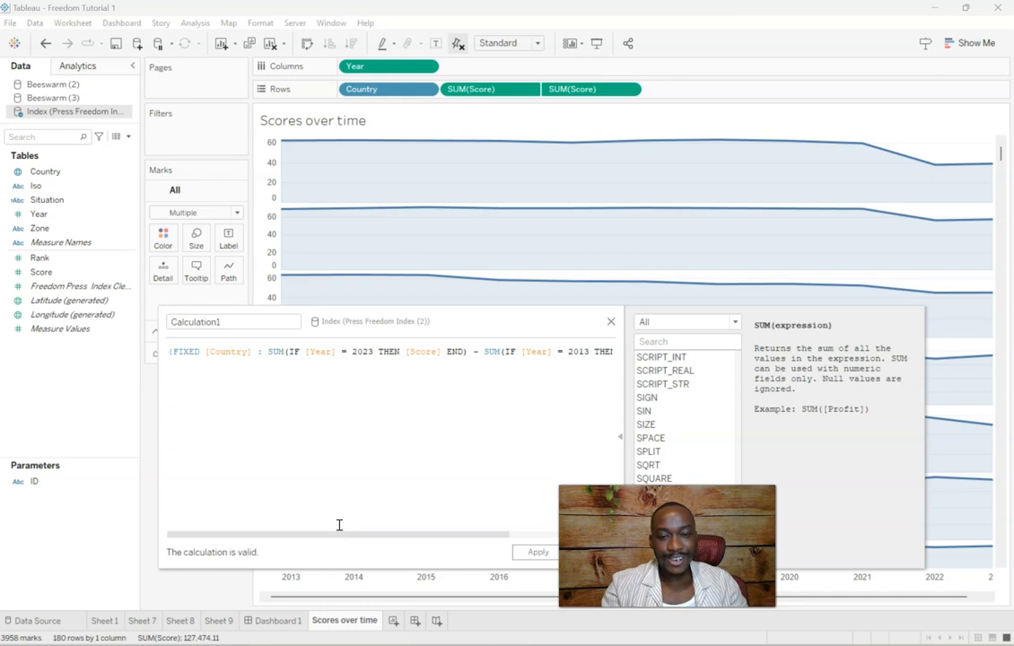
drag(335, 536, 263, 532)
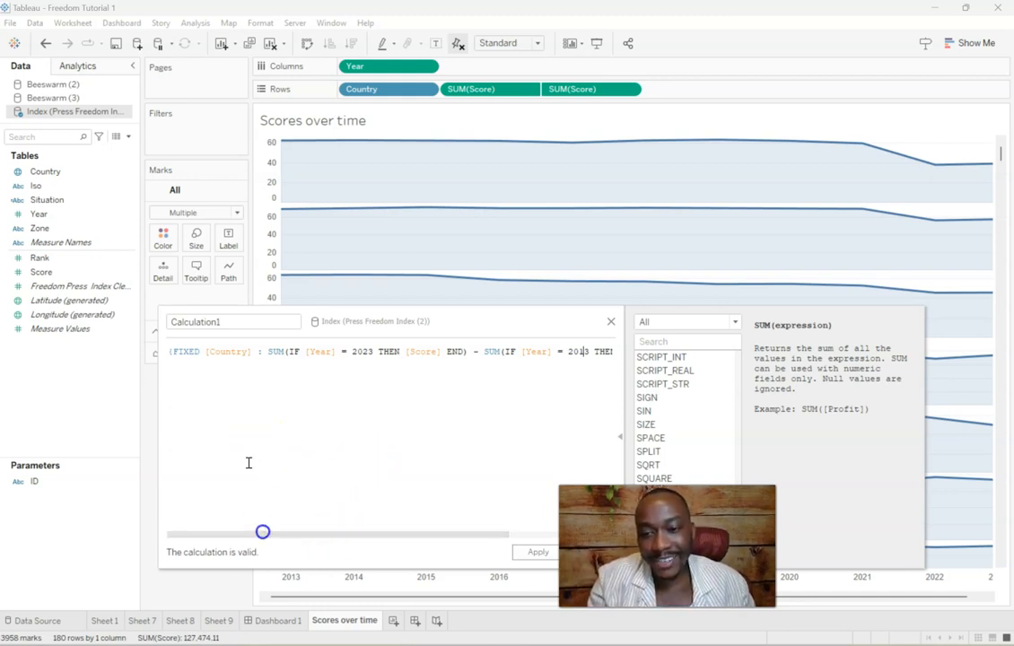
click(171, 352)
key(Return)
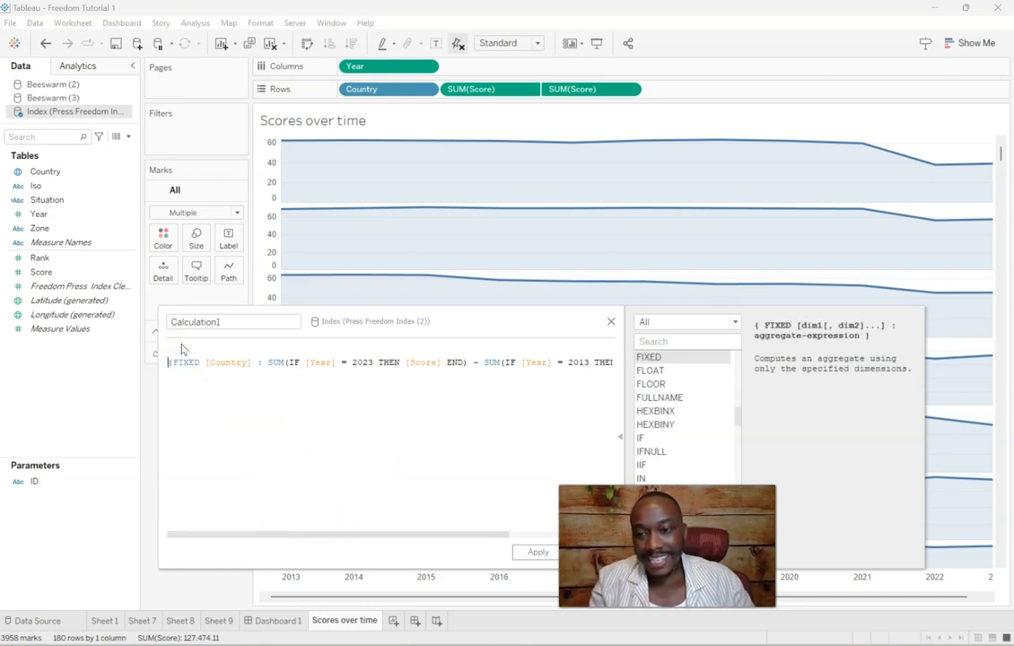
text(I)
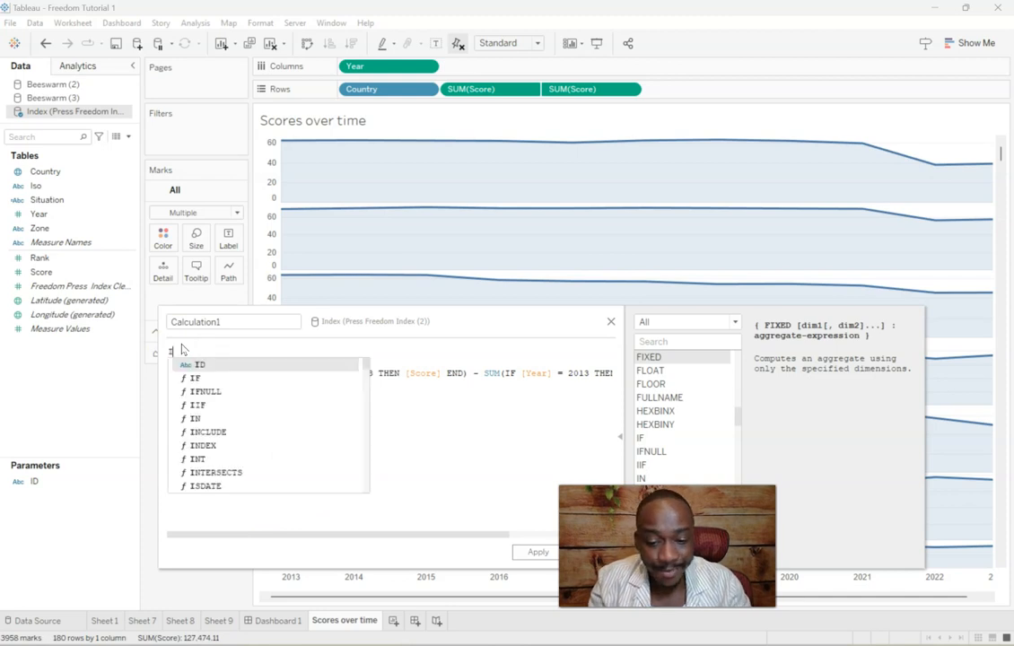
text(F CO)
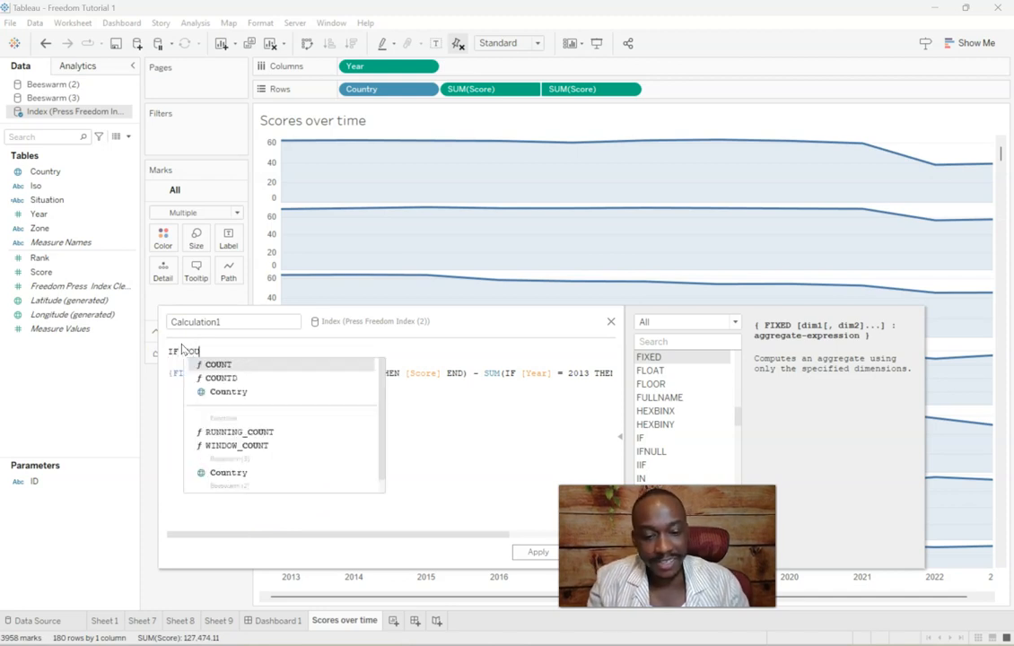
key(Down)
key(Down)
key(Return)
text(= "Belize)
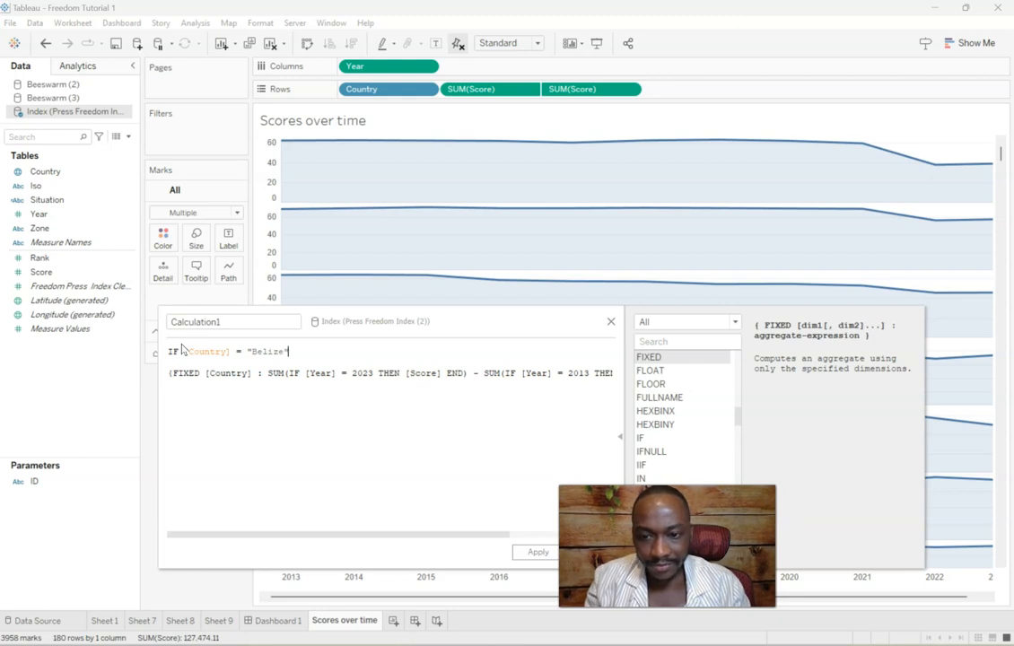
text(" THEN)
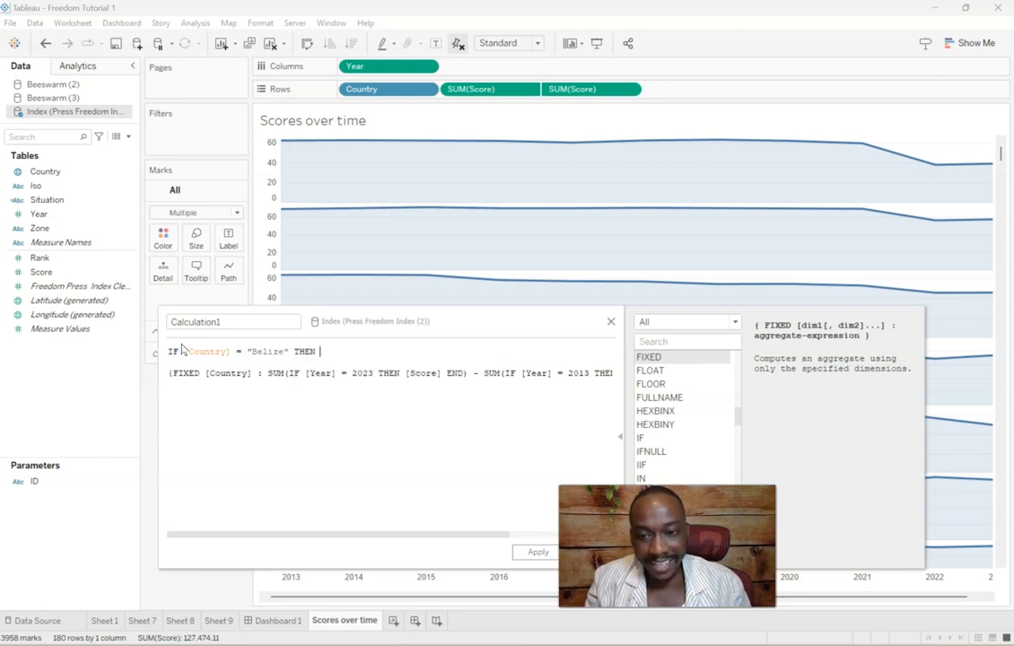
Step: Paste a copy of the FIXED expression under the Belize condition and set its subtracted year to 2014
click(170, 374)
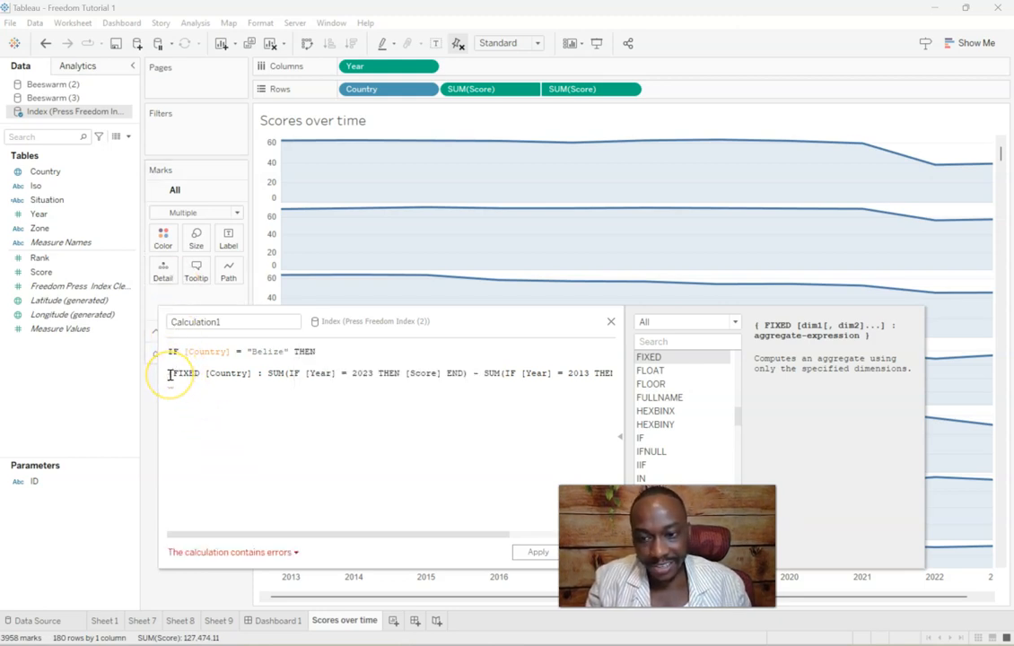
drag(170, 374, 567, 405)
drag(309, 536, 414, 537)
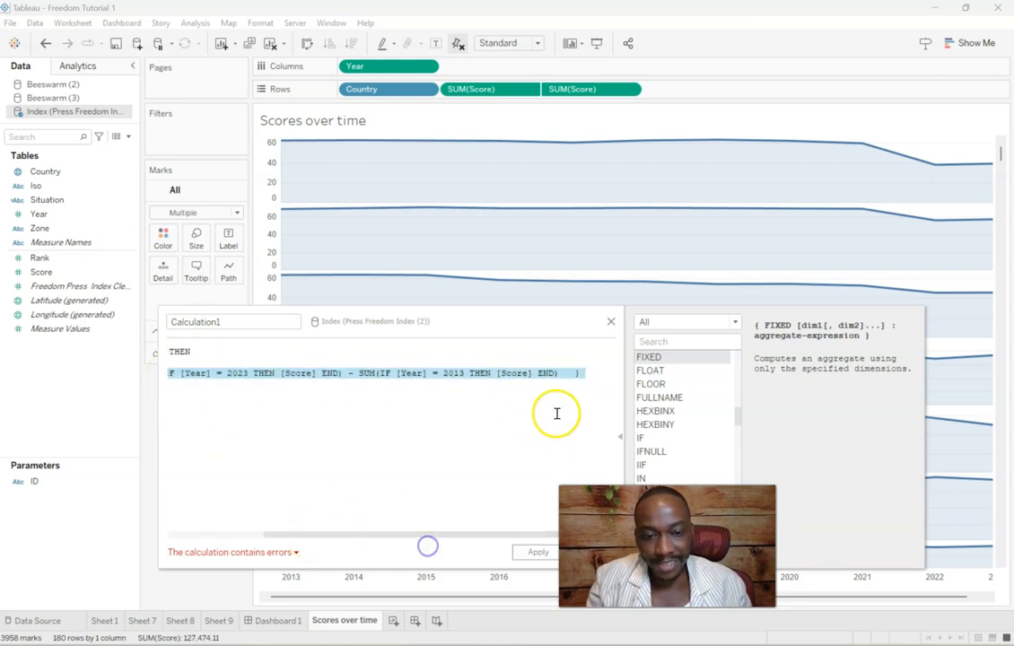
click(230, 351)
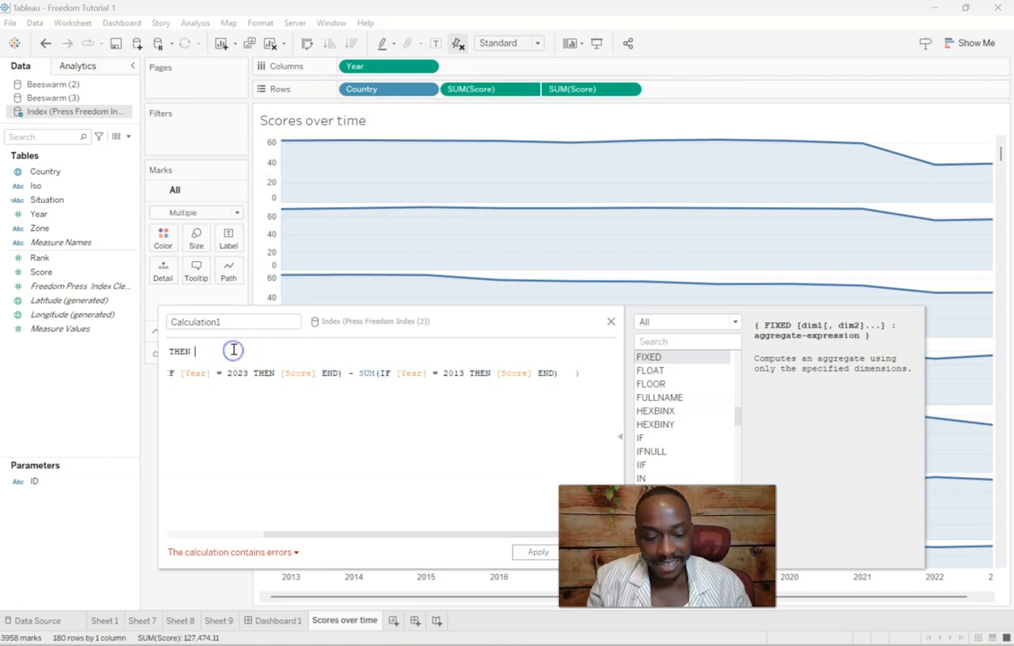
key(Return)
key(ctrl+v)
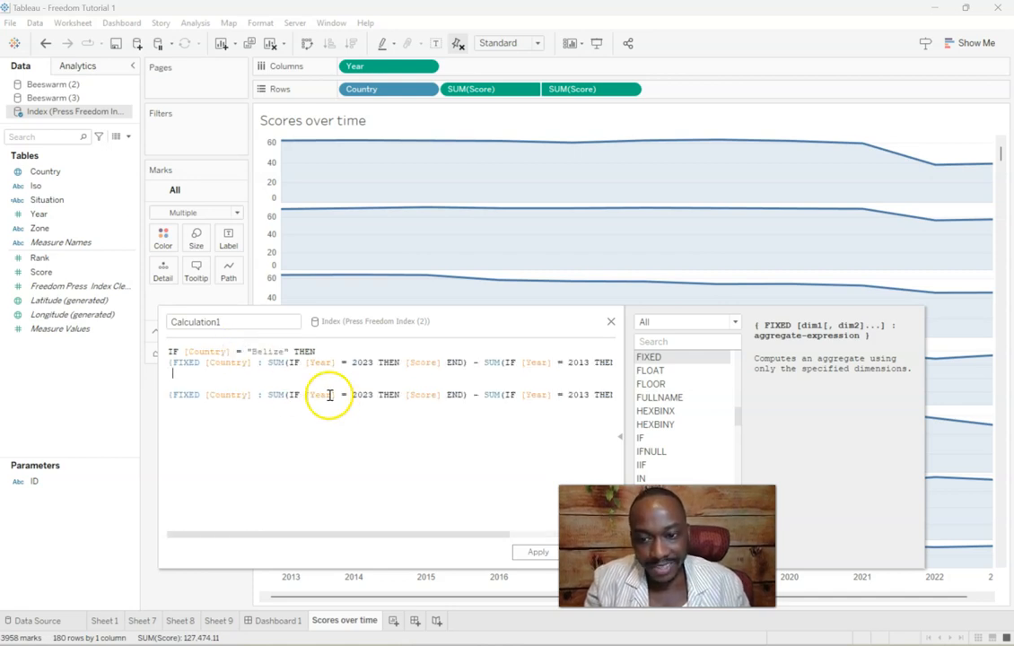
click(584, 362)
key(BackSpace)
text(4)
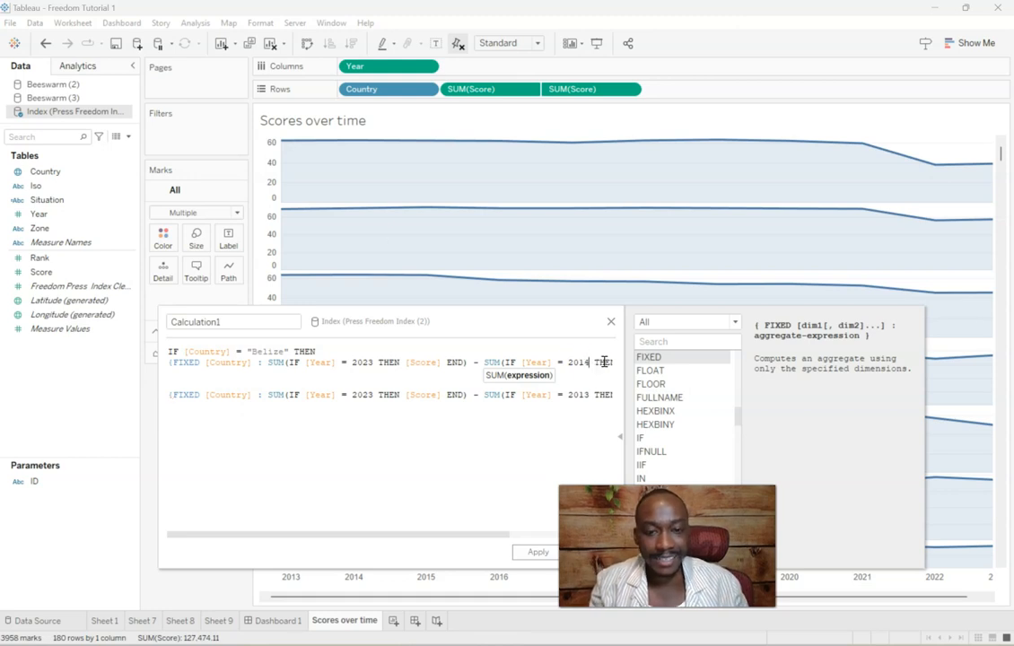
Step: Insert ELSE on its own line between the two FIXED expressions
click(179, 373)
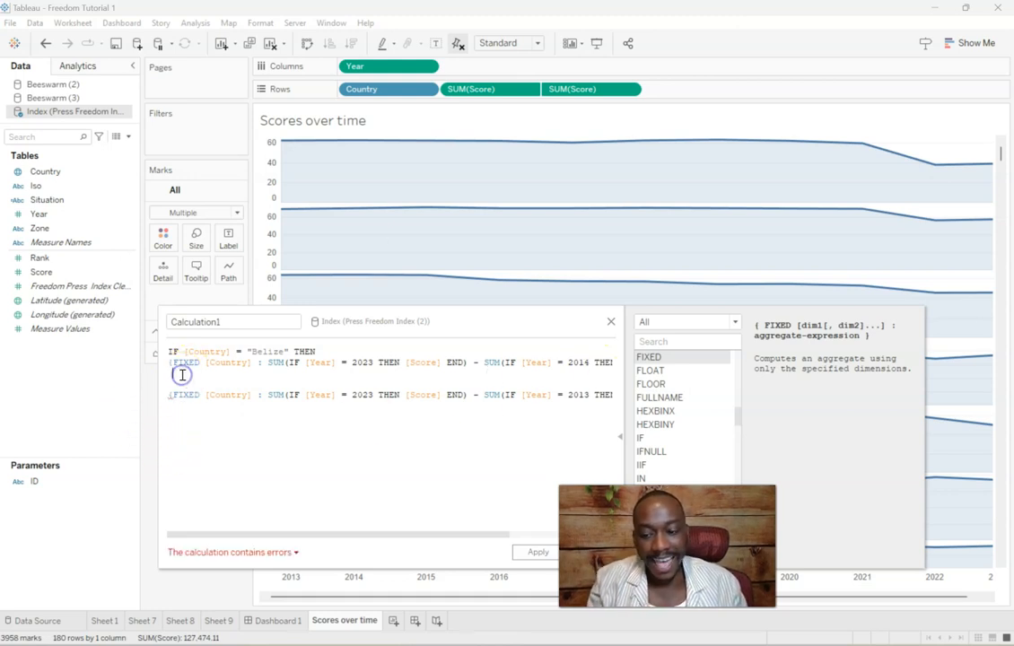
text(EL)
key(BackSpace)
text(;S)
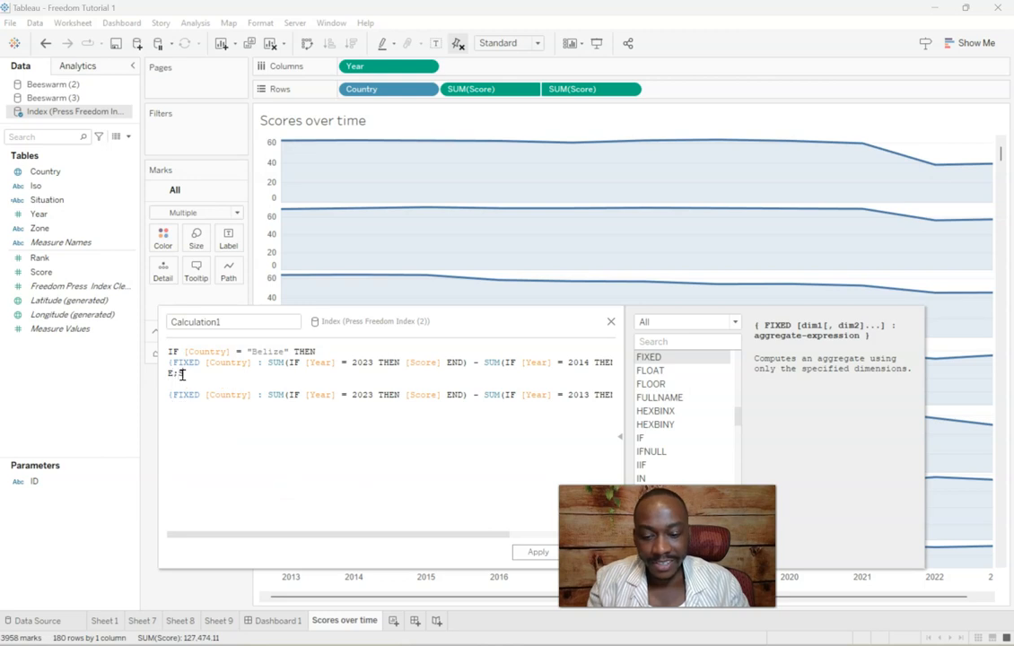
click(180, 373)
key(BackSpace)
text(LSE)
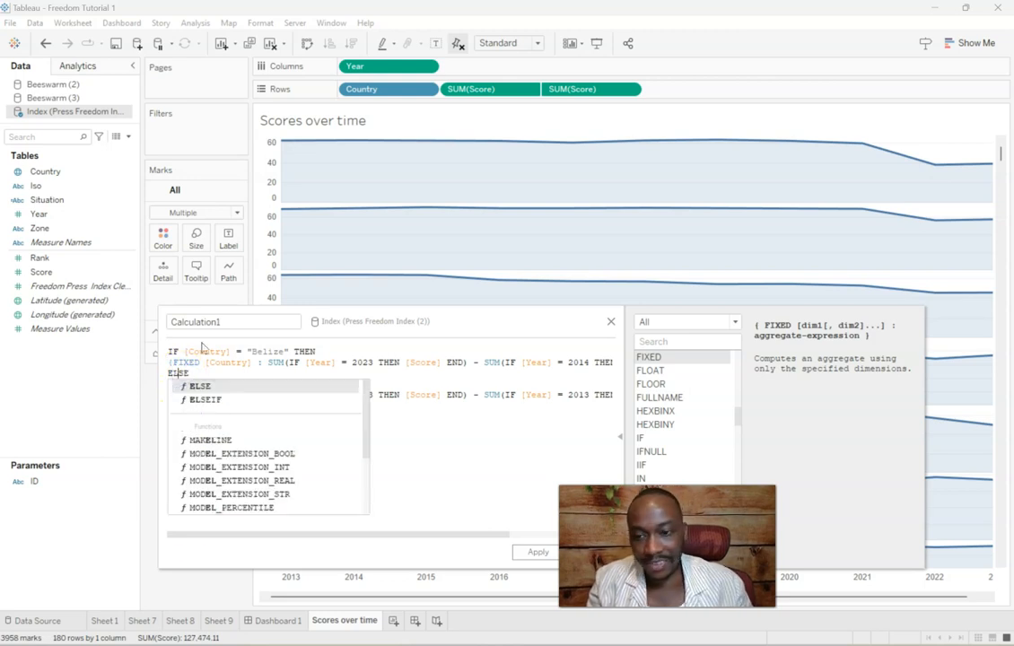
Step: Close the outer IF with END after the last FIXED expression and remove the blank line below ELSE
click(353, 440)
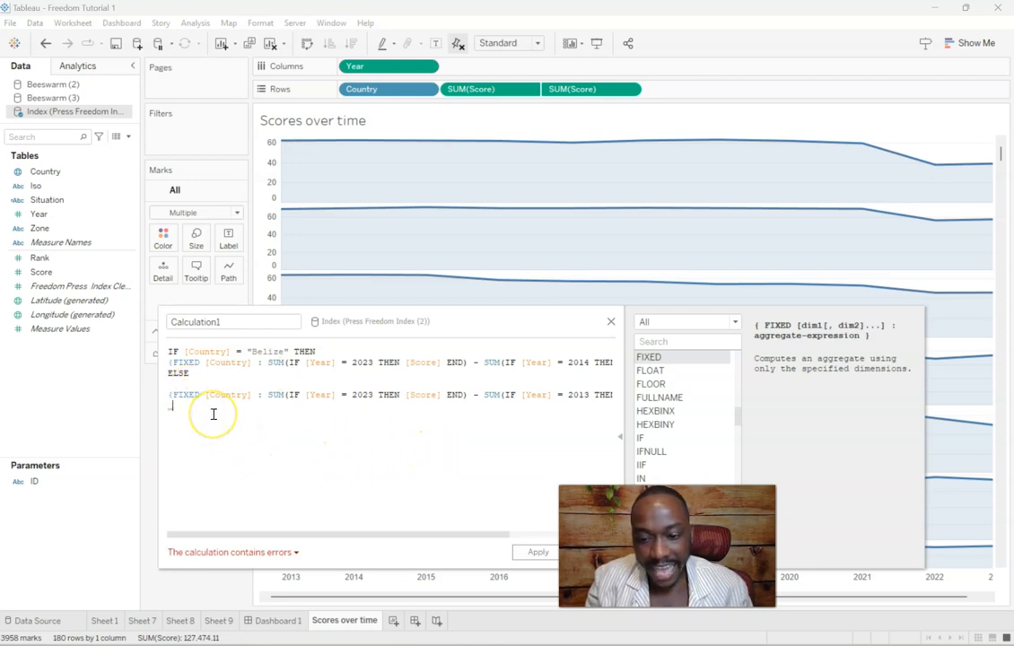
text(END)
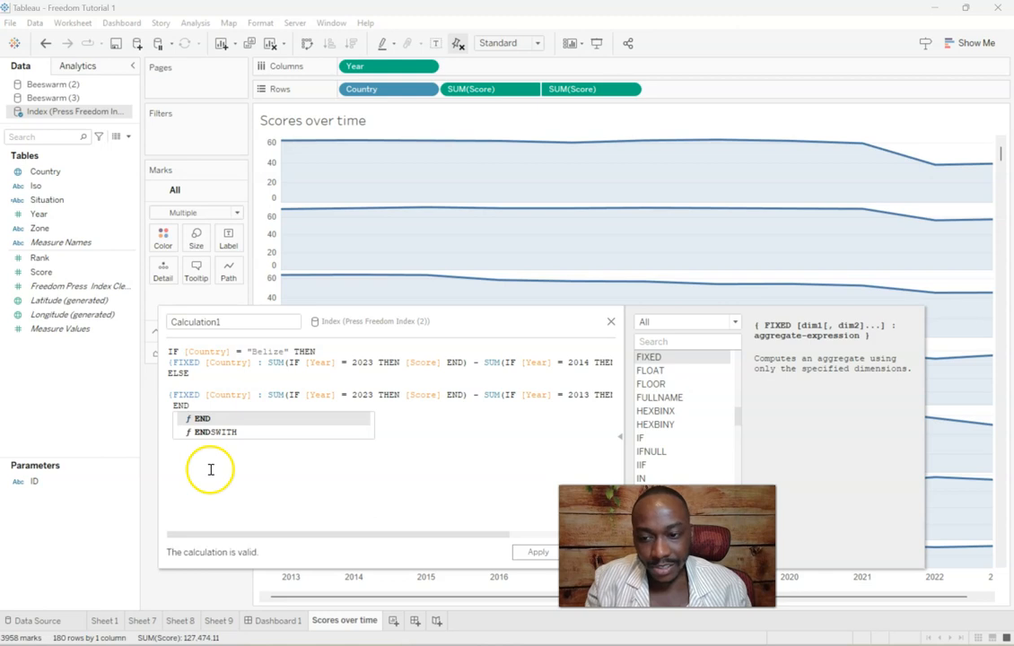
click(210, 469)
click(183, 381)
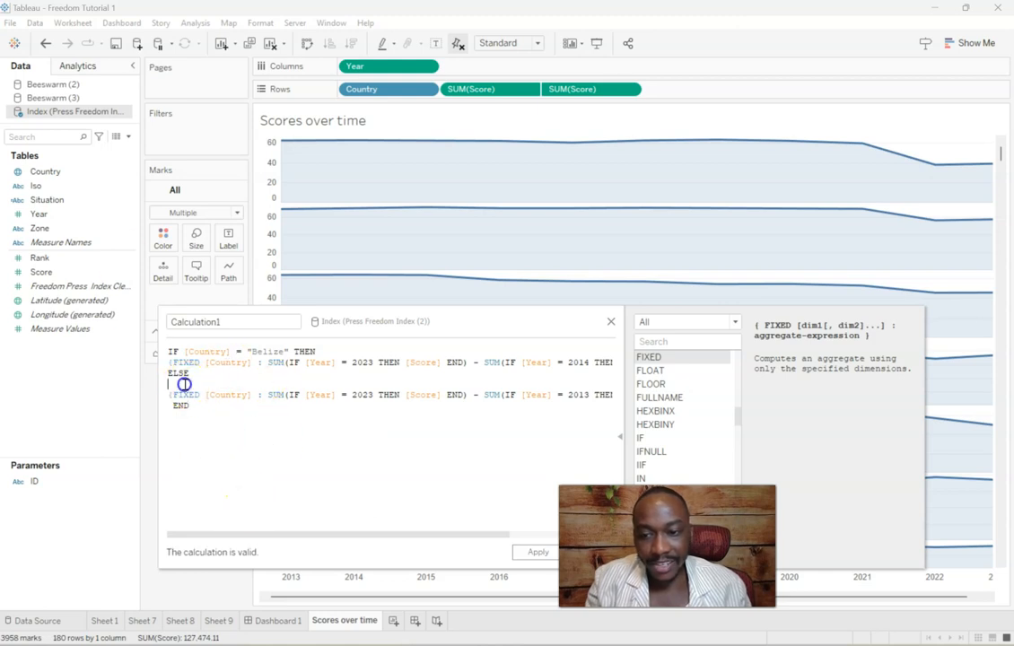
key(BackSpace)
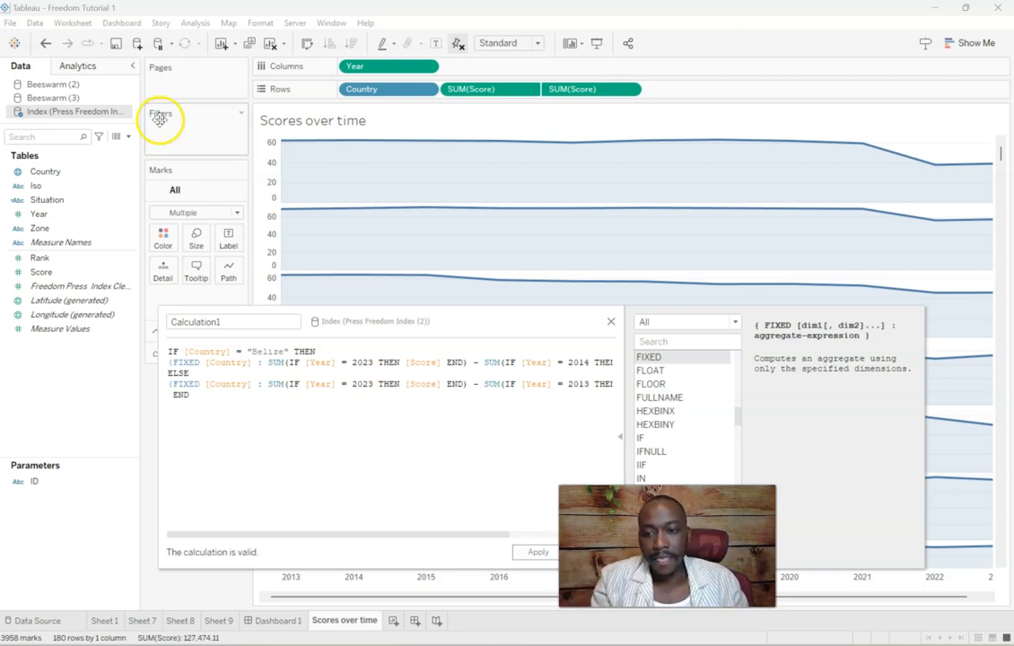
Step: Name the calculated field Change from 2013, apply it, and move the calculation editor clear of the upper charts
double_click(244, 325)
text(Change)
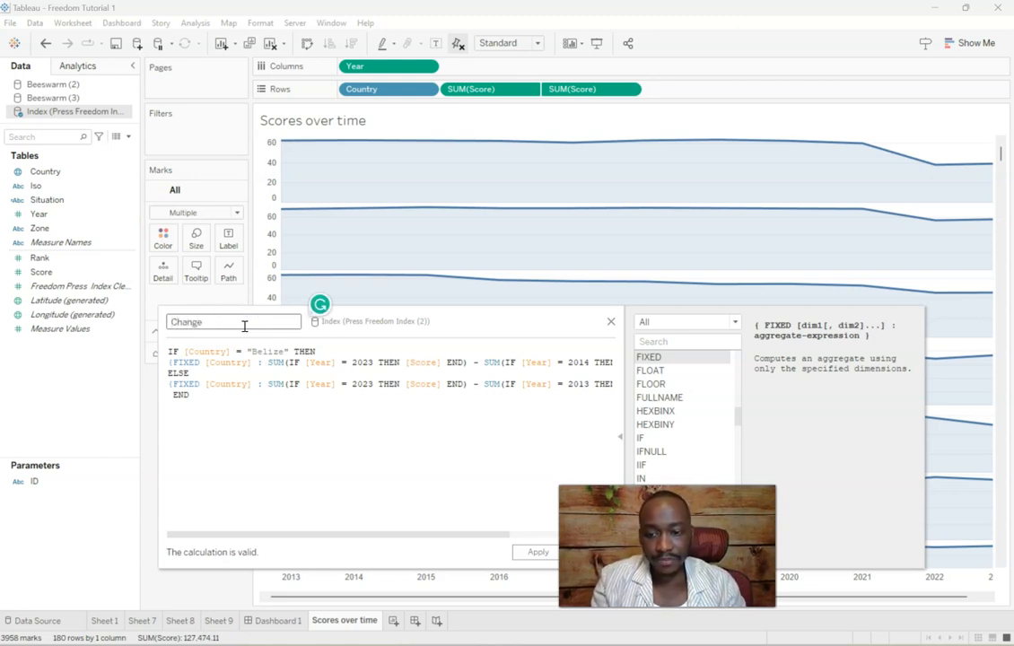
text( from 2013)
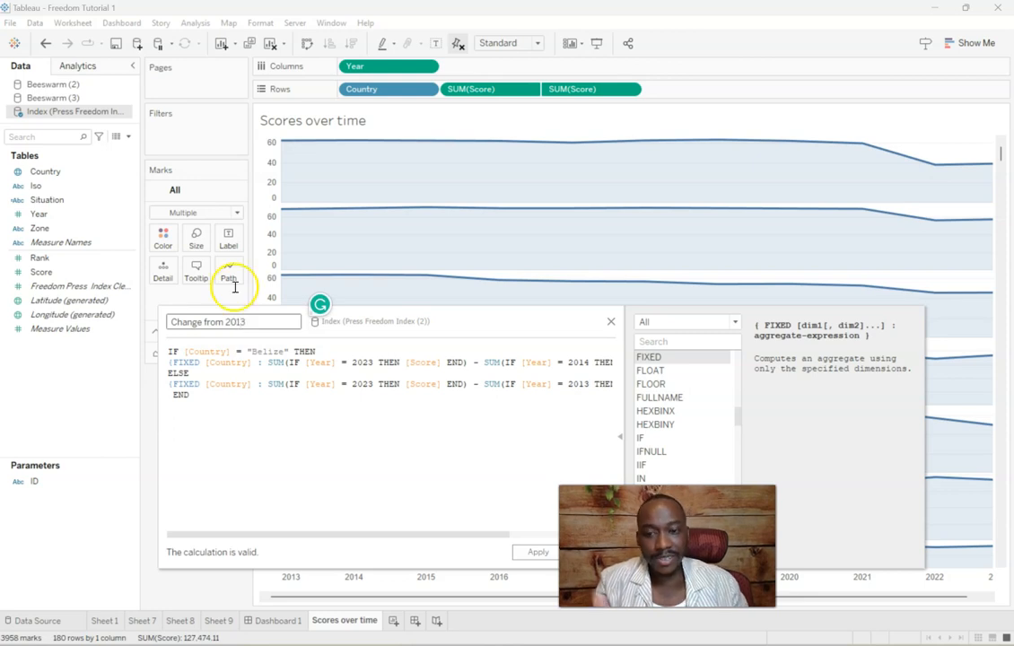
drag(412, 325, 441, 253)
click(561, 481)
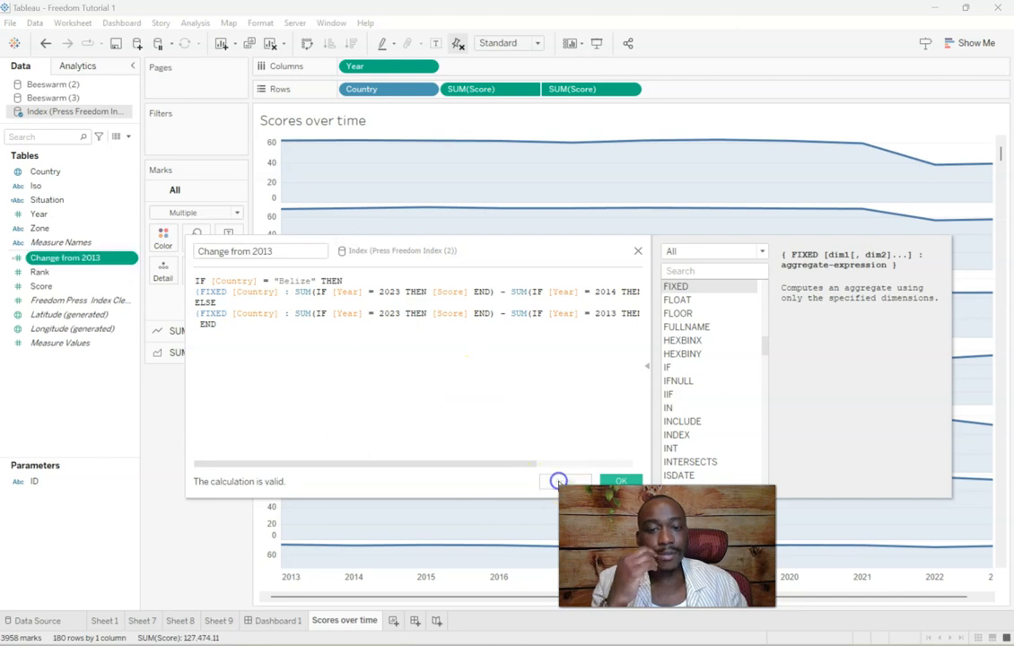
drag(437, 256, 347, 409)
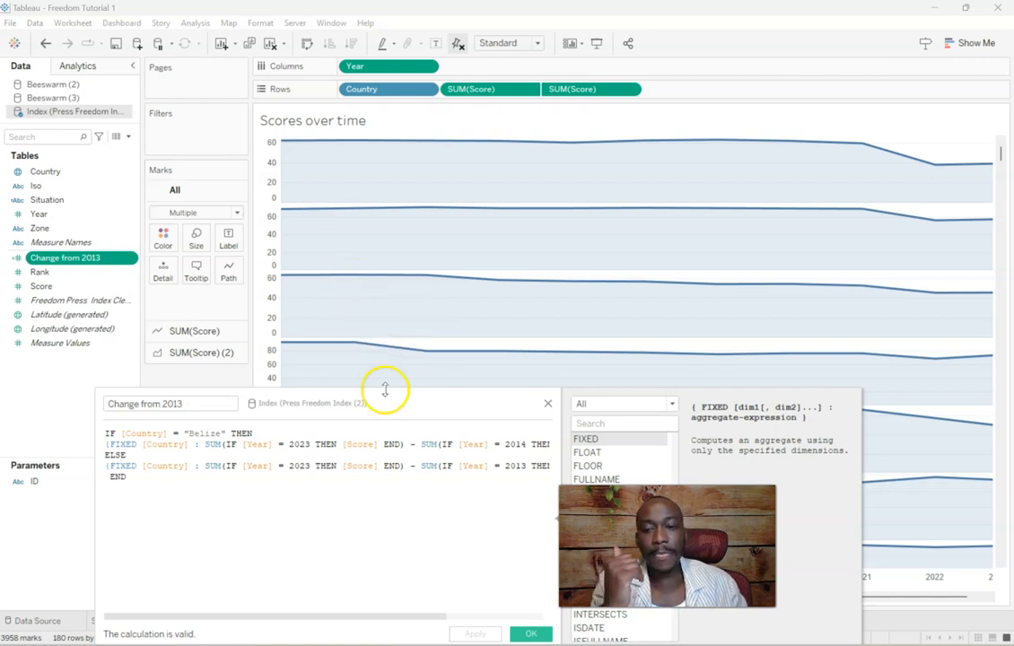
Step: Confirm the Change from 2013 calculation, then open the Beeswarm Sheet from Dashboard 1
drag(385, 403, 356, 271)
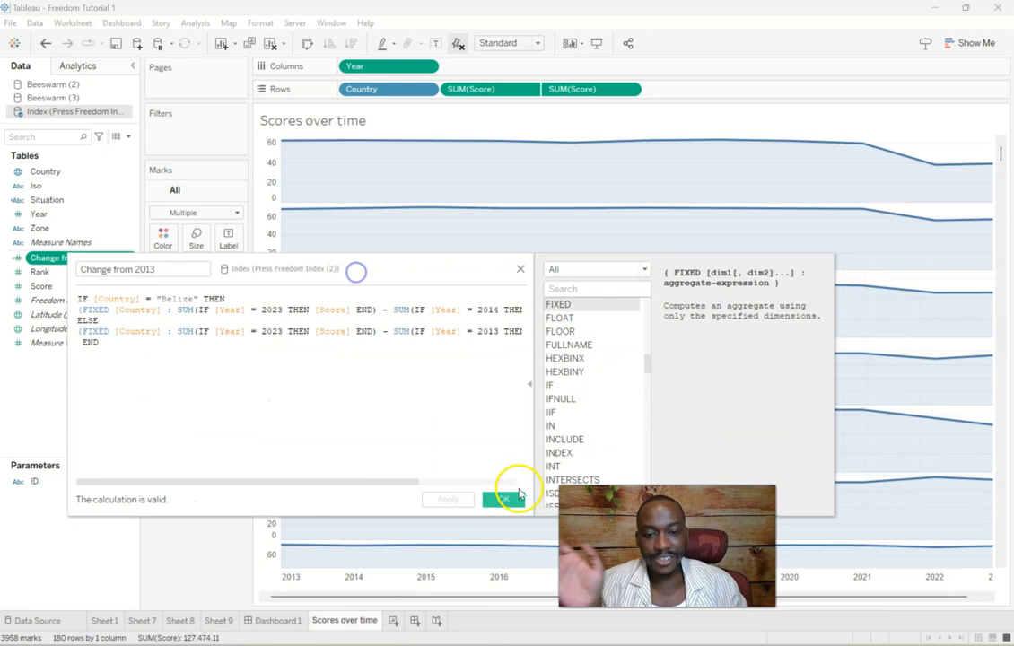
click(499, 503)
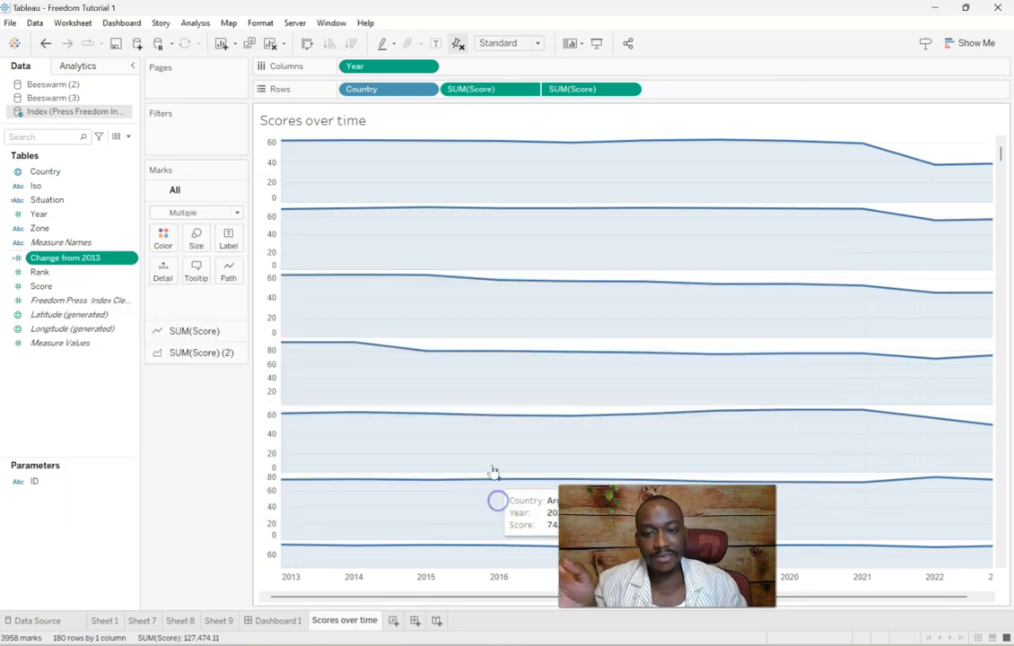
click(278, 621)
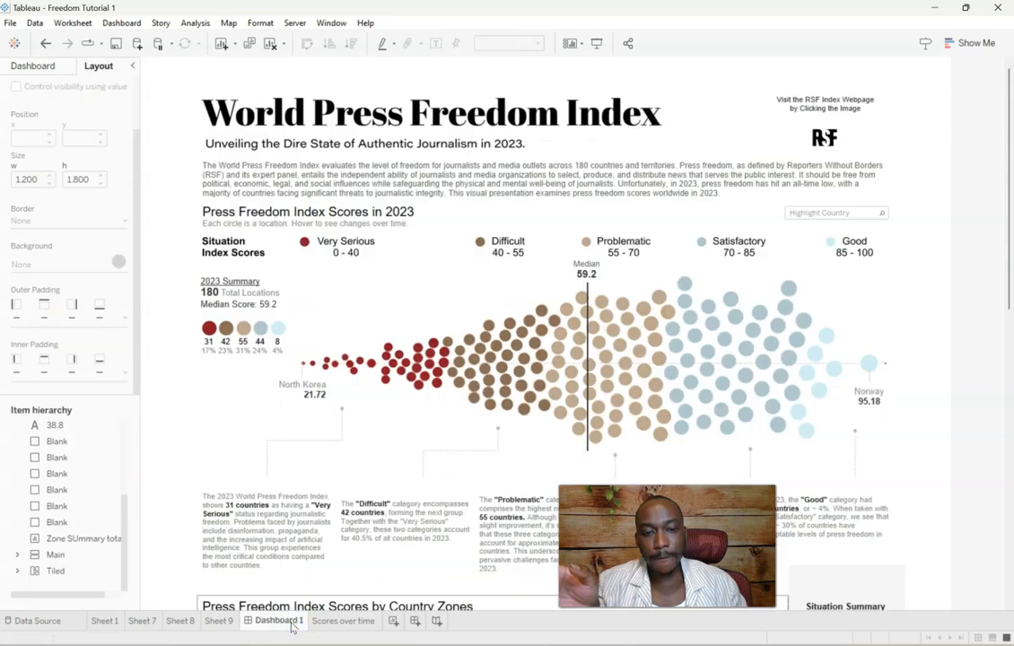
click(884, 298)
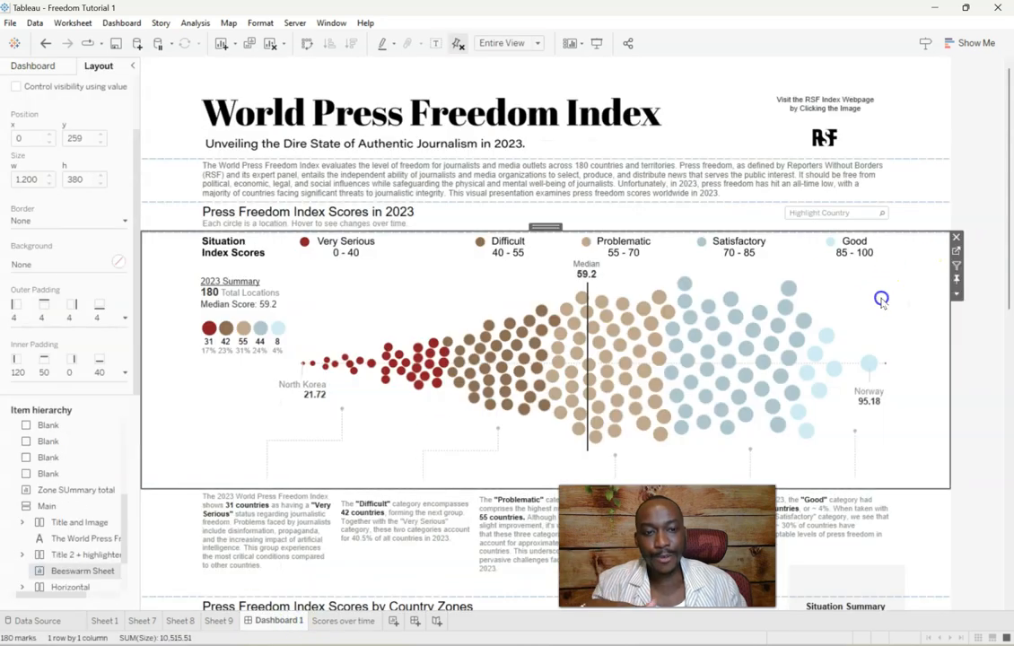
click(956, 253)
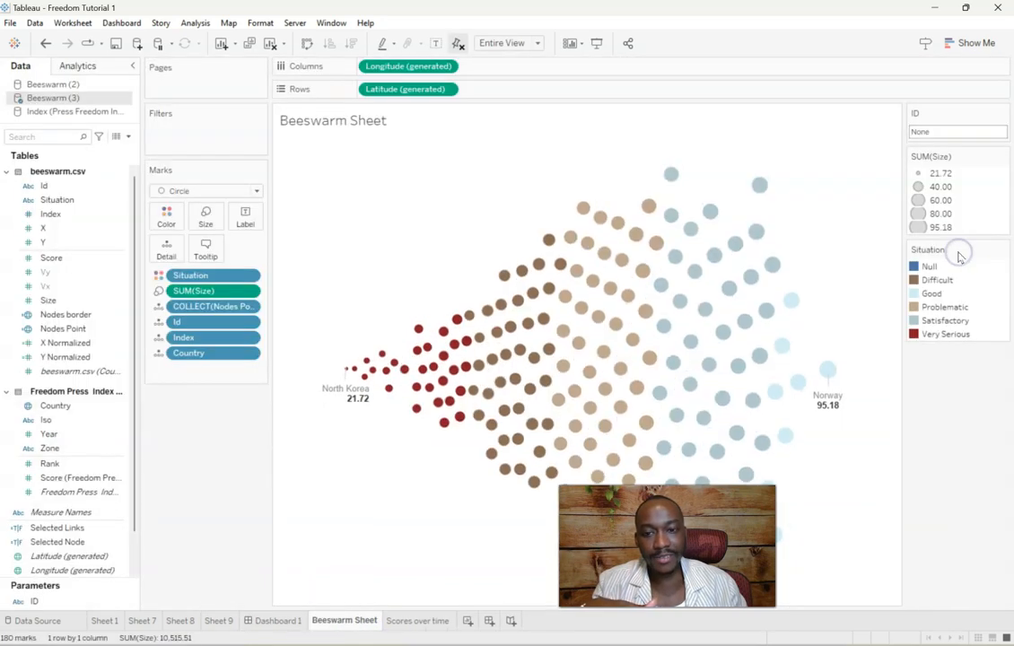
Step: Turn off command buttons and selection by category in the beeswarm tooltip, and select its <Id> text
click(203, 251)
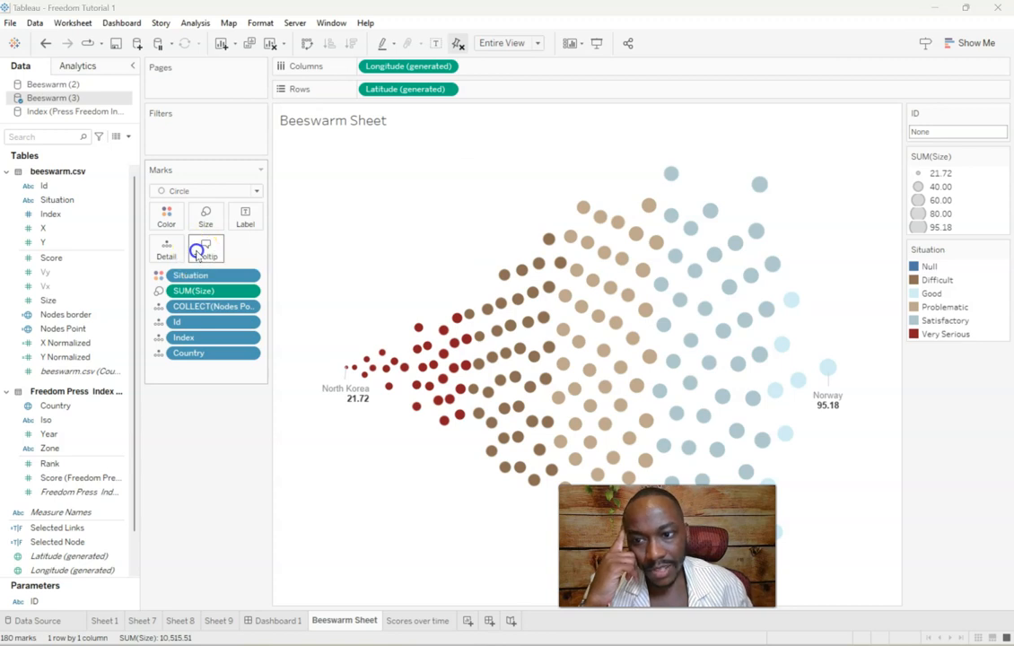
click(507, 405)
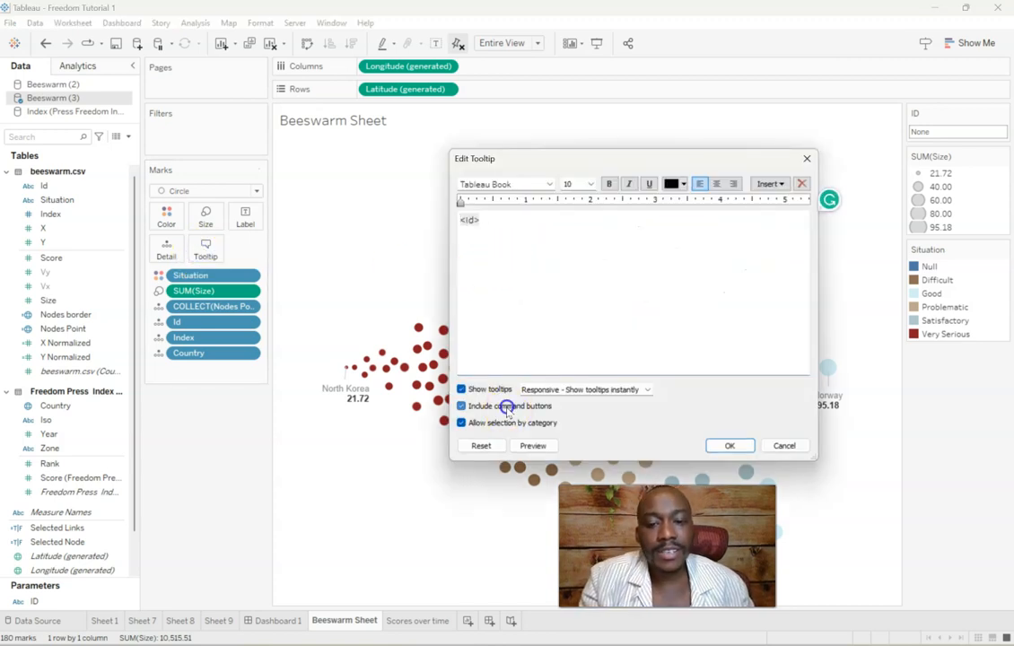
click(514, 423)
drag(540, 246, 403, 192)
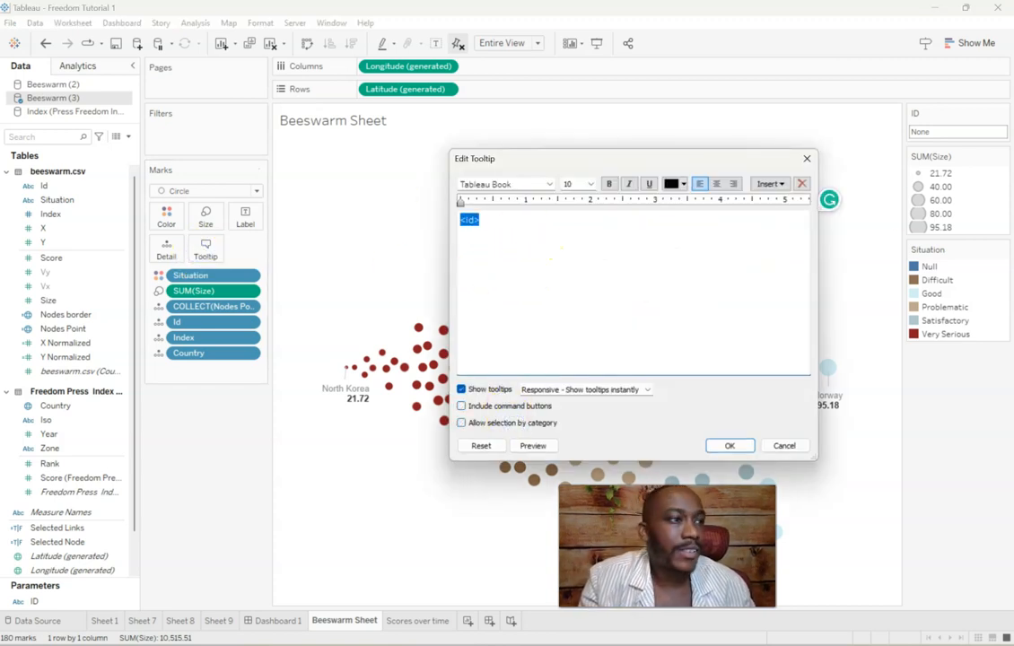
drag(503, 644, 1013, 108)
Step: Switch to the Edge browser, search for "line copy paste" and open the i2Symbol Line Symbols page
mouse_move(478, 278)
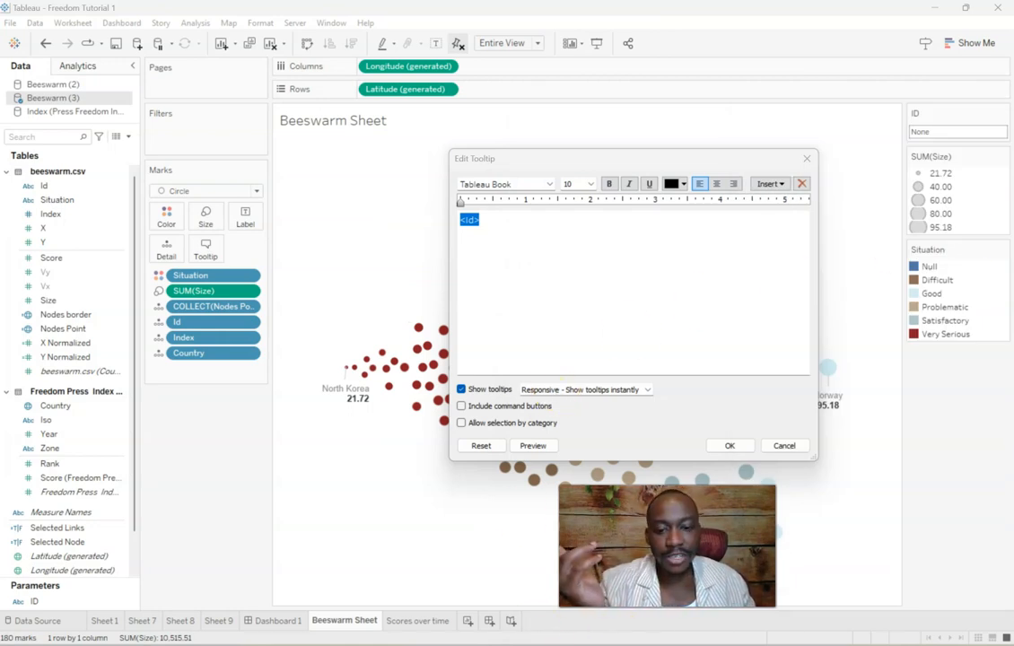
mouse_move(567, 645)
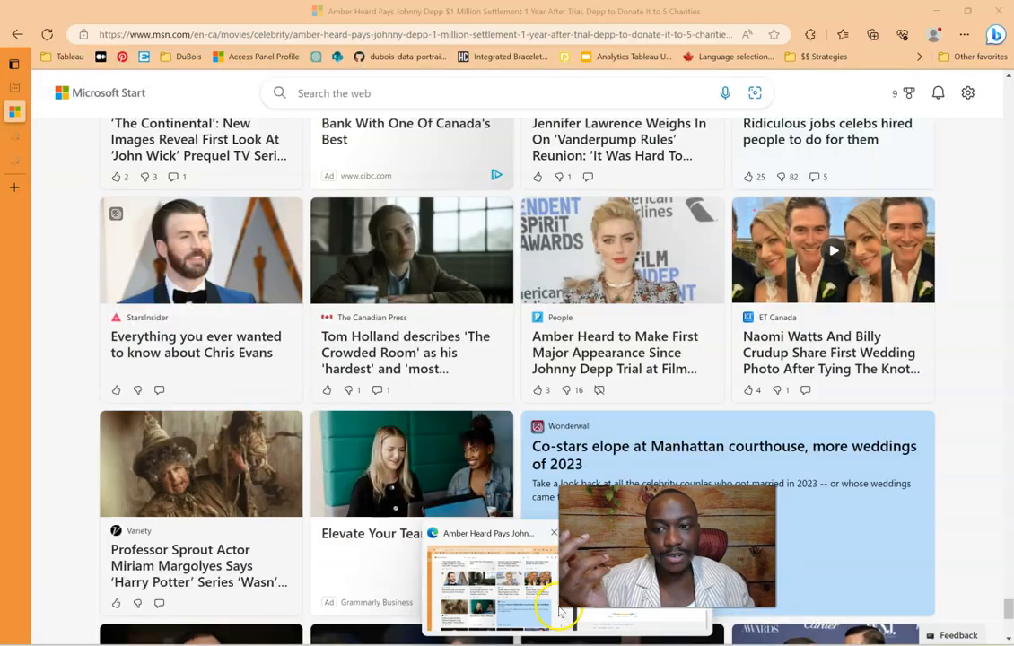
click(559, 613)
click(399, 34)
text(l)
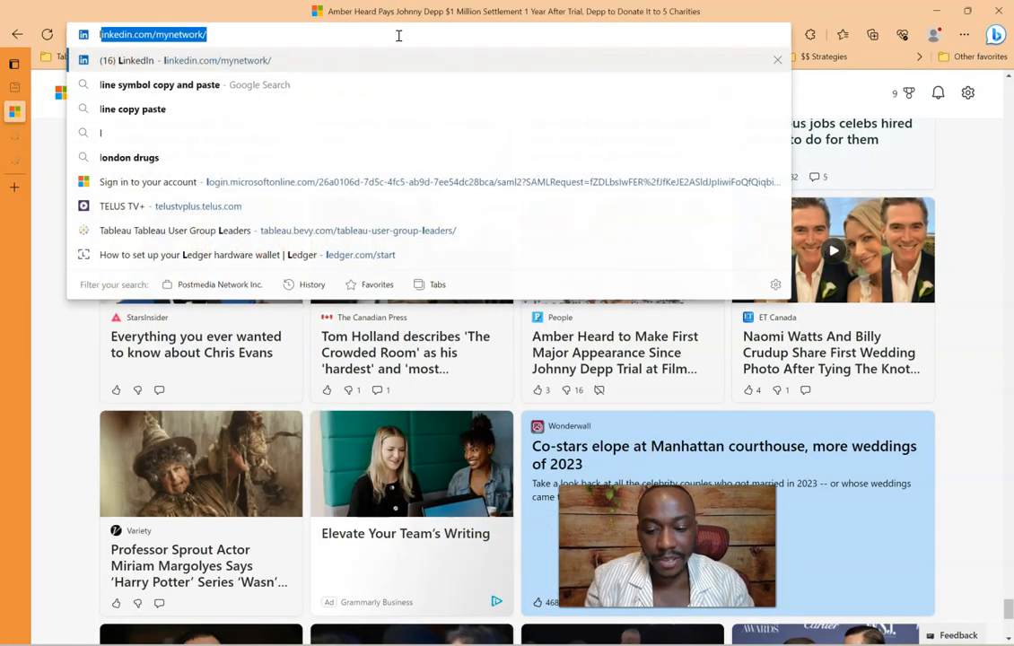
text(ine co)
key(Return)
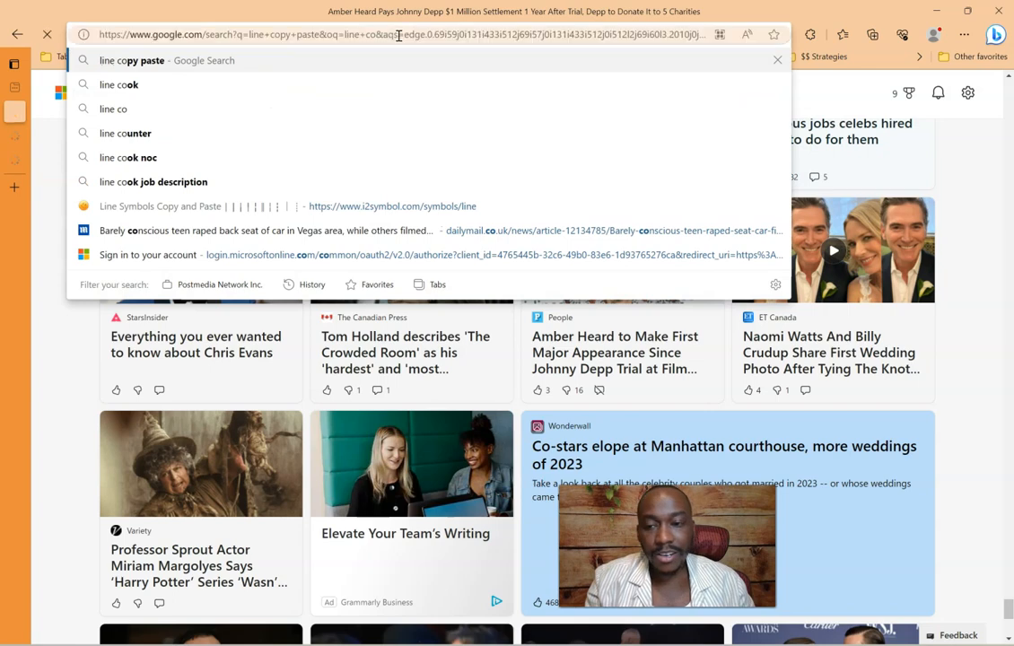
click(373, 241)
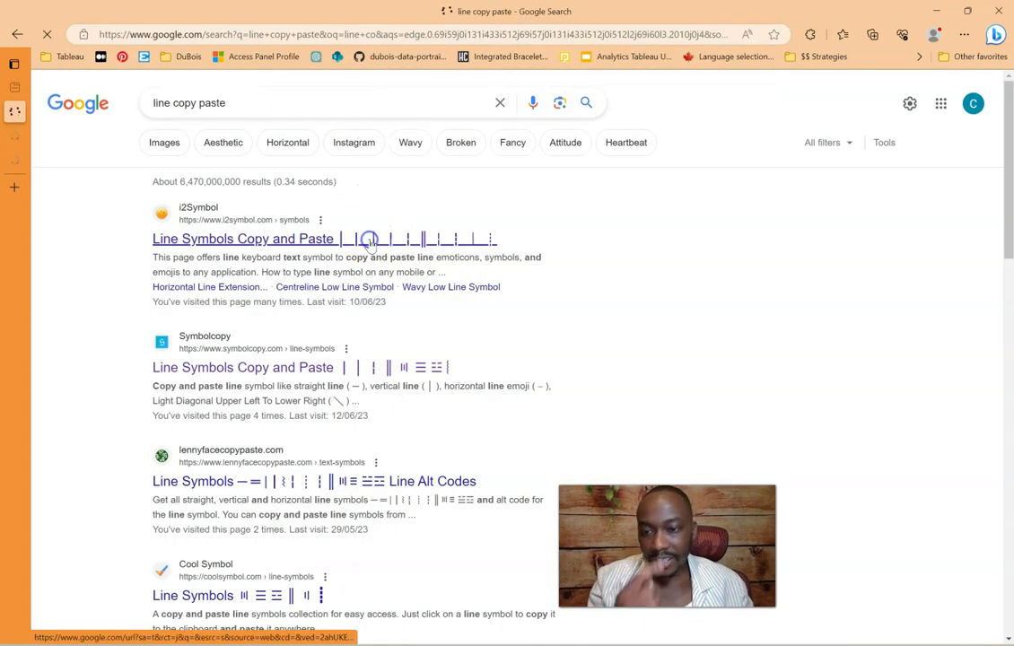
Step: Add the thin horizontal line symbol to the i2Symbol text box and copy the resulting line
scroll(564, 373, down, 10)
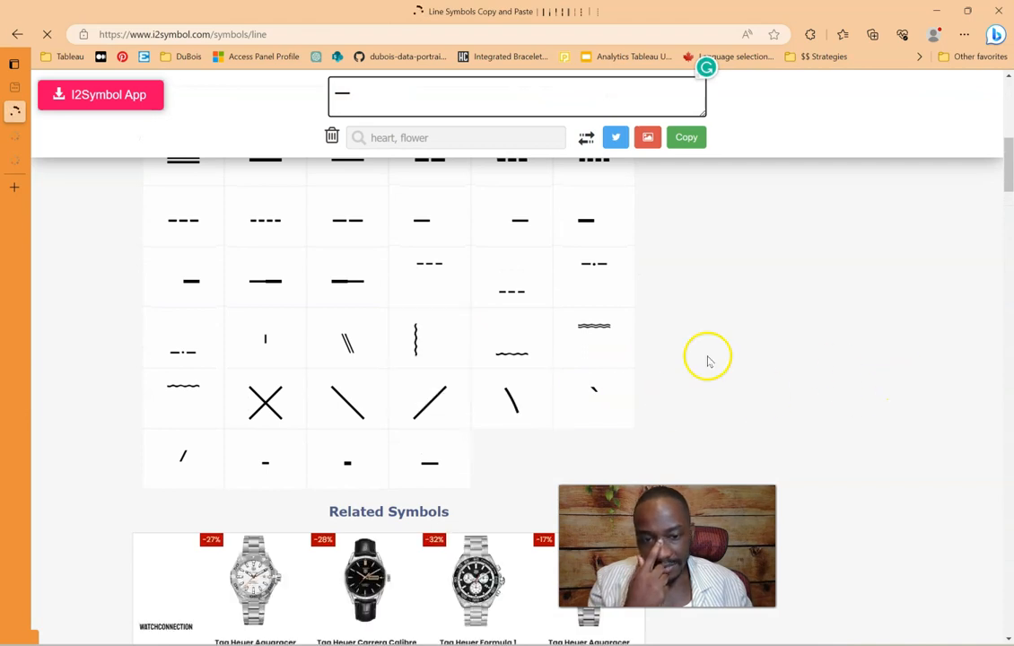
scroll(706, 359, up, 2)
click(364, 334)
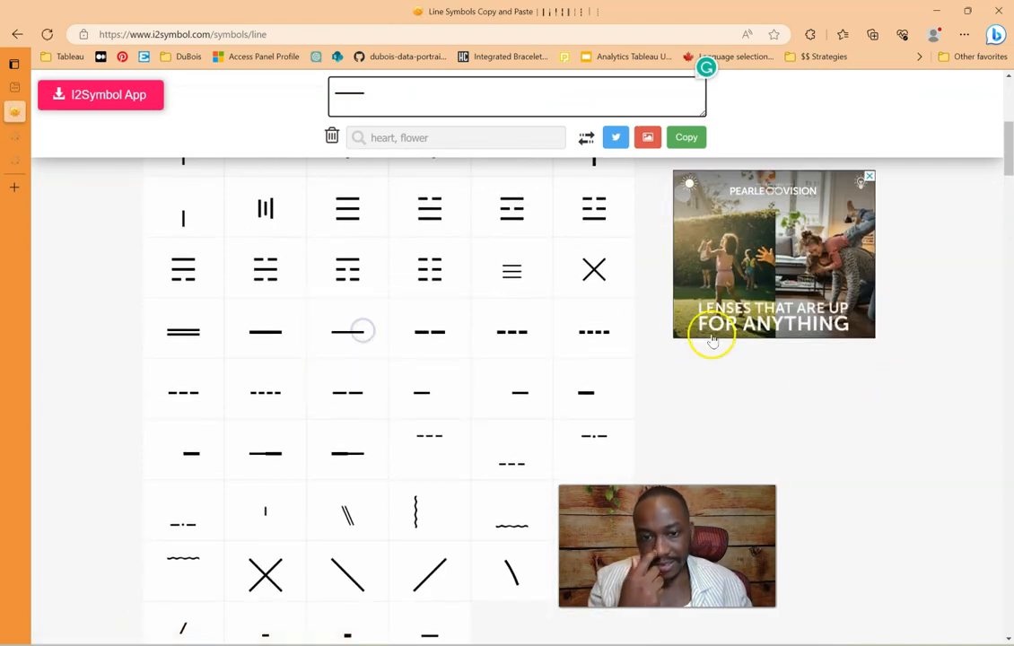
drag(403, 109, 324, 87)
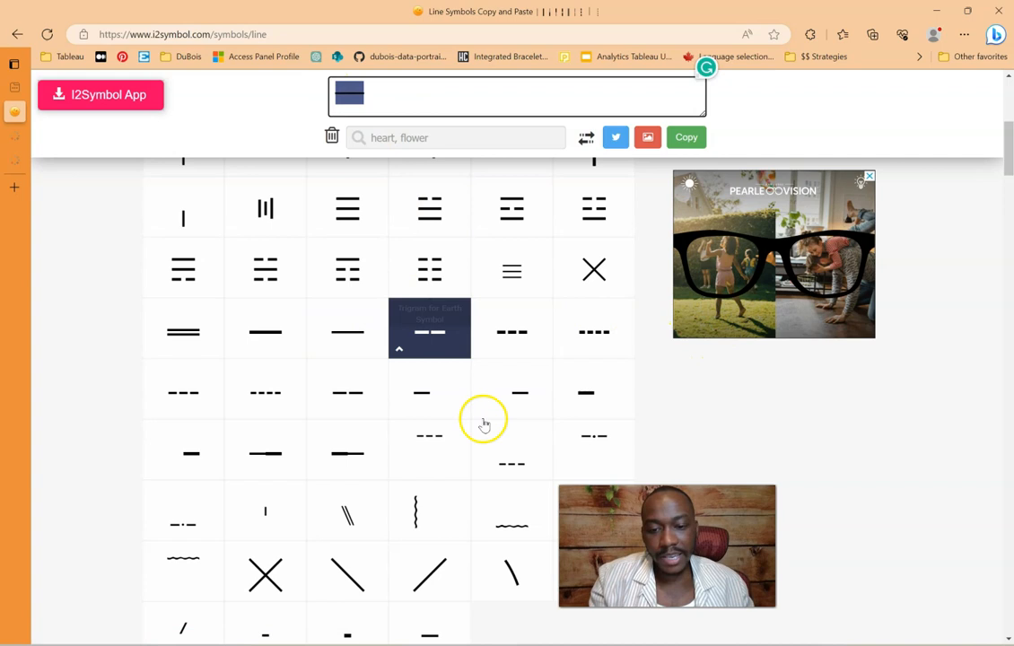
Step: Return to Tableau, replace the tooltip's <Id> text with a long horizontal line of repeated line symbols, and apply the tooltip
mouse_move(628, 645)
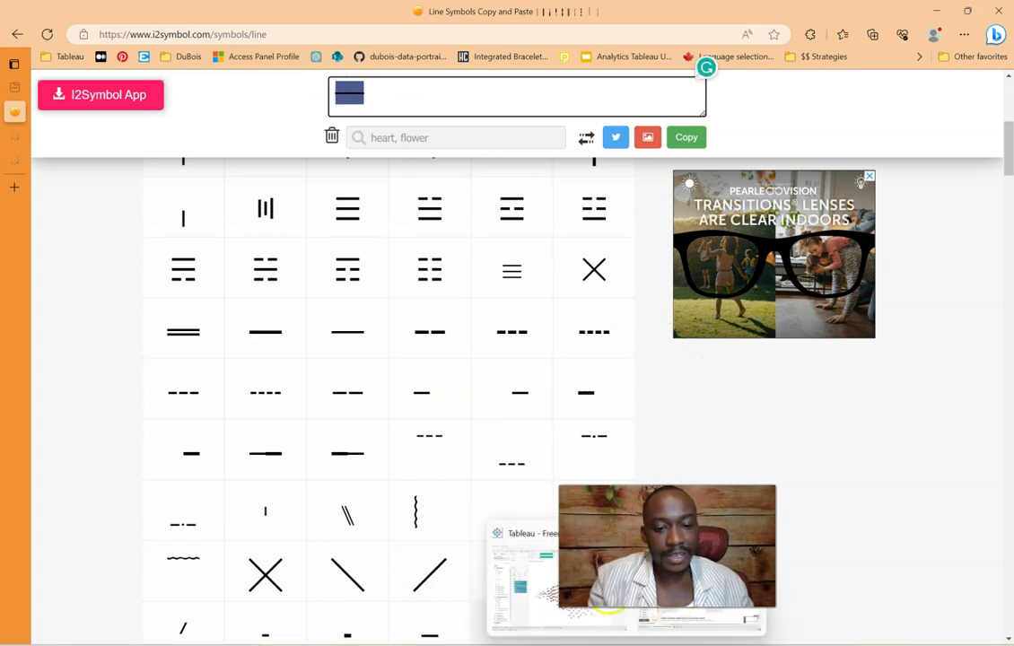
click(610, 615)
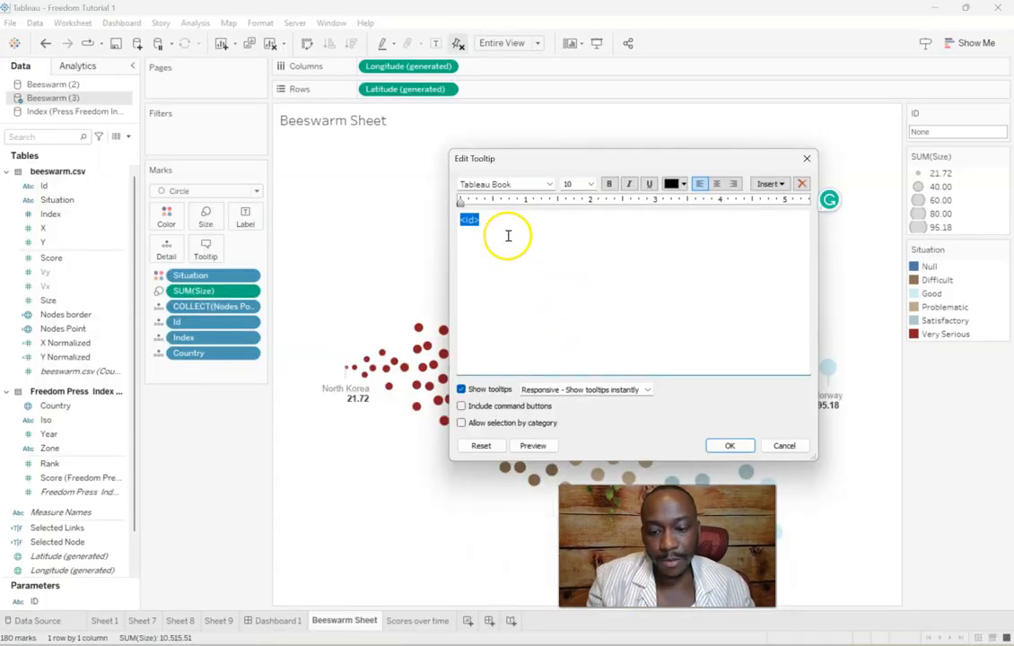
click(679, 239)
click(678, 241)
click(534, 445)
click(657, 242)
click(631, 217)
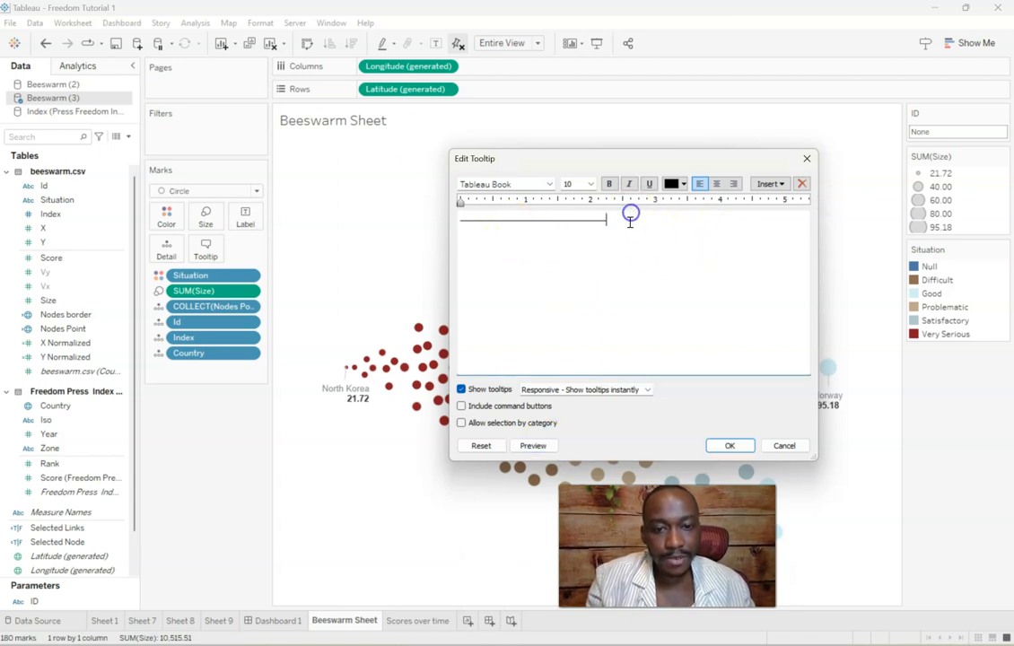
text(_____)
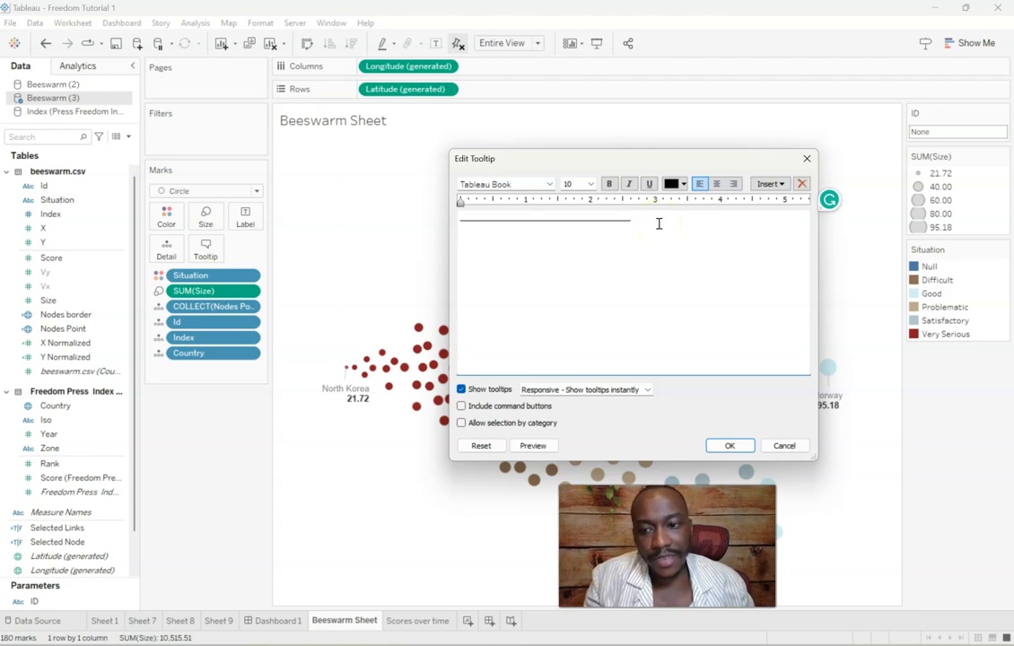
click(730, 446)
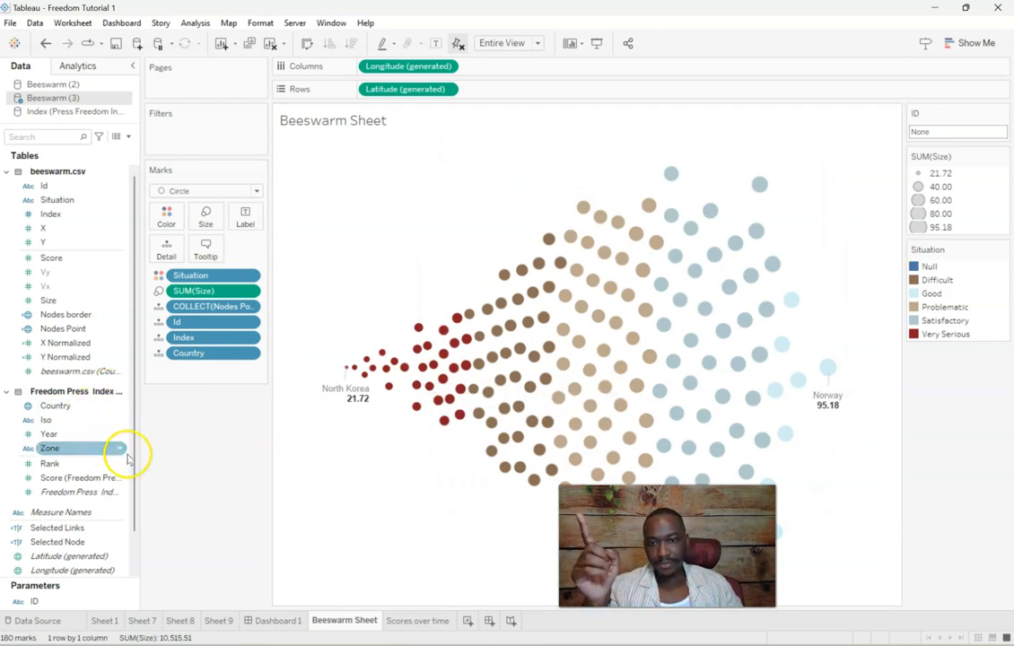
Step: Add Rank from the Freedom Press Index table to the beeswarm chart's tooltip
drag(54, 463, 205, 251)
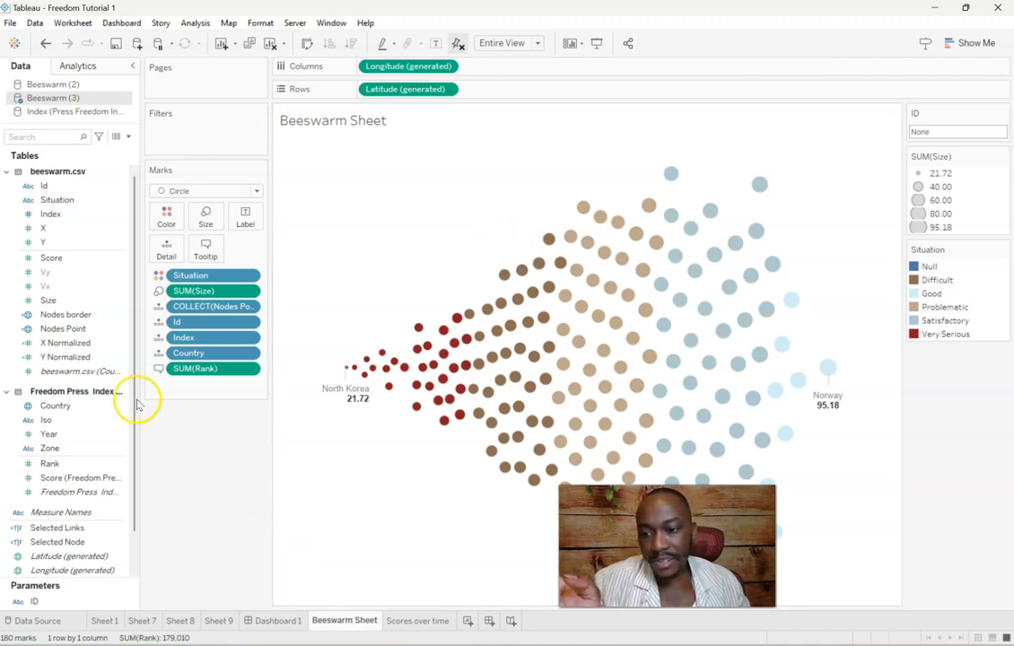
scroll(90, 333, down, 2)
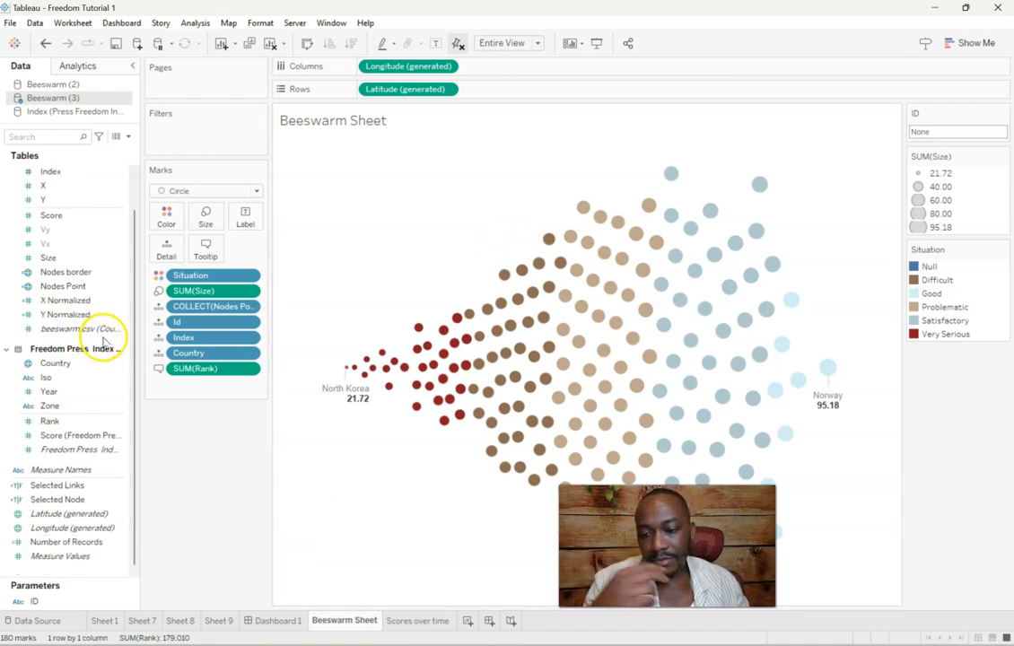
scroll(103, 339, up, 2)
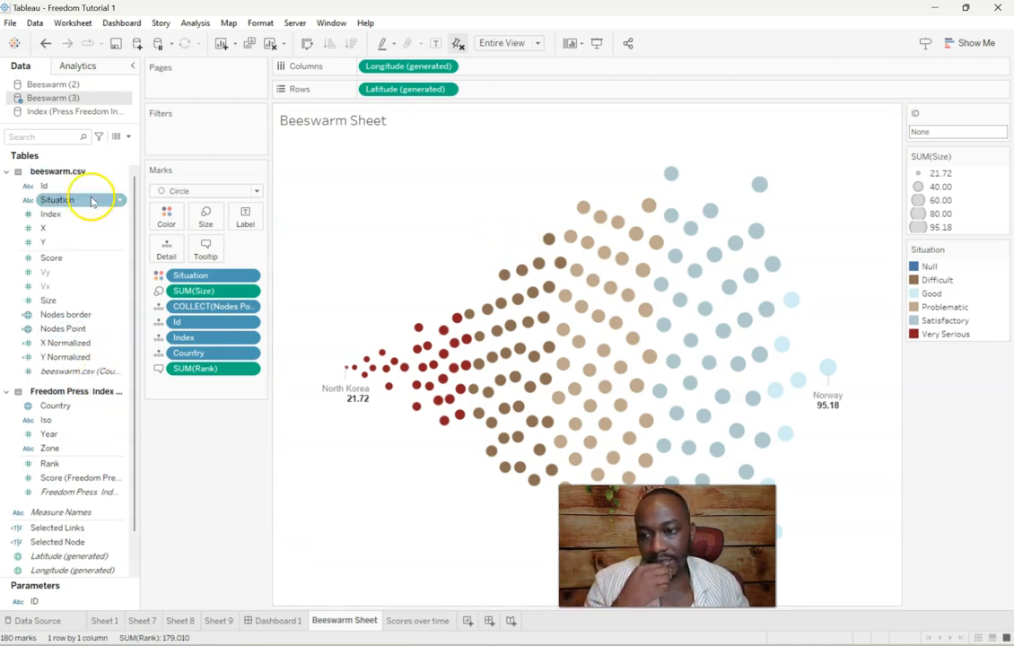
Step: Cut the Change from 2013 field out of the Index (Press Freedom Index) data source
click(68, 111)
right_click(76, 258)
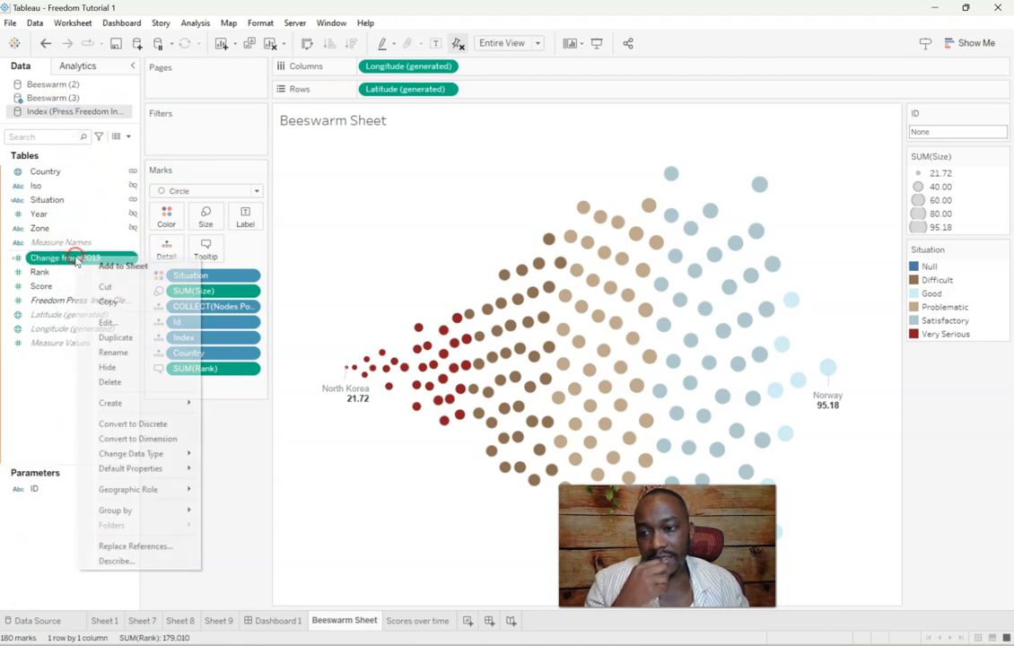
click(117, 286)
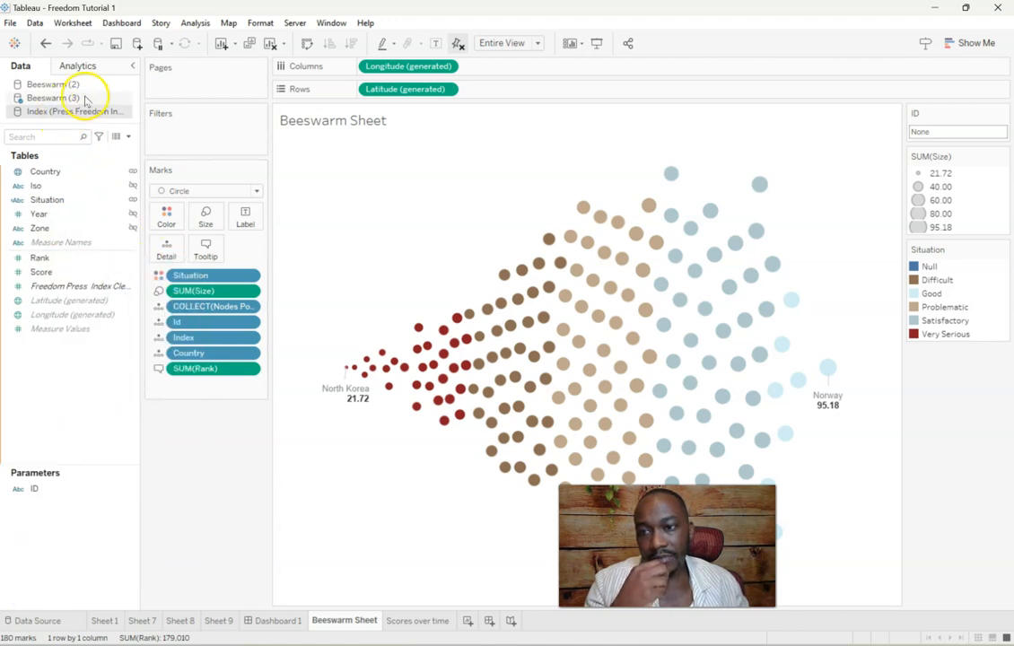
click(85, 99)
click(54, 202)
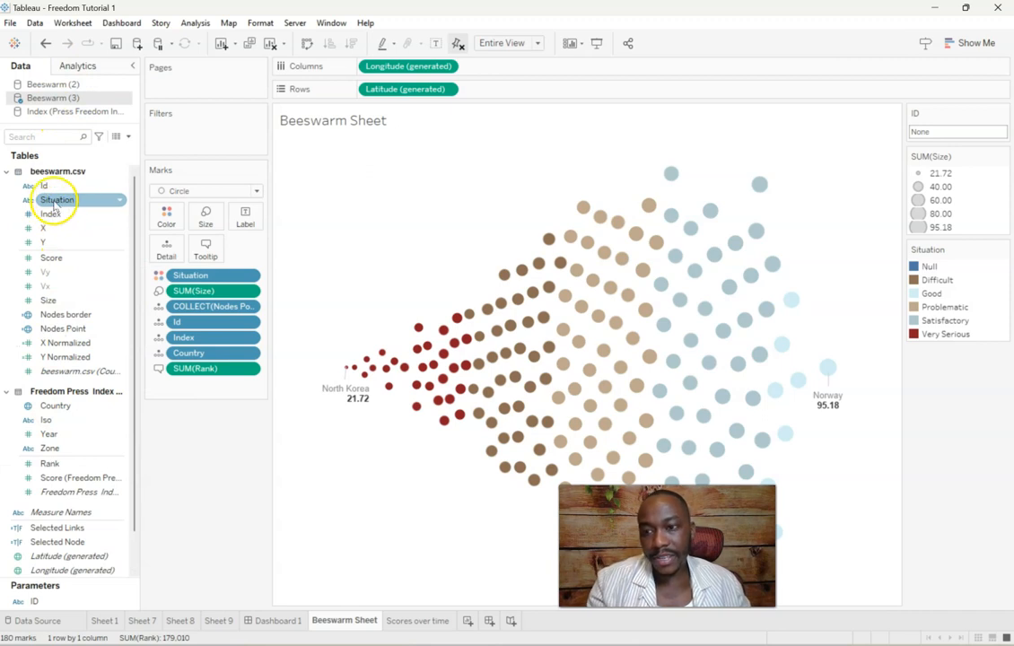
scroll(103, 316, down, 1)
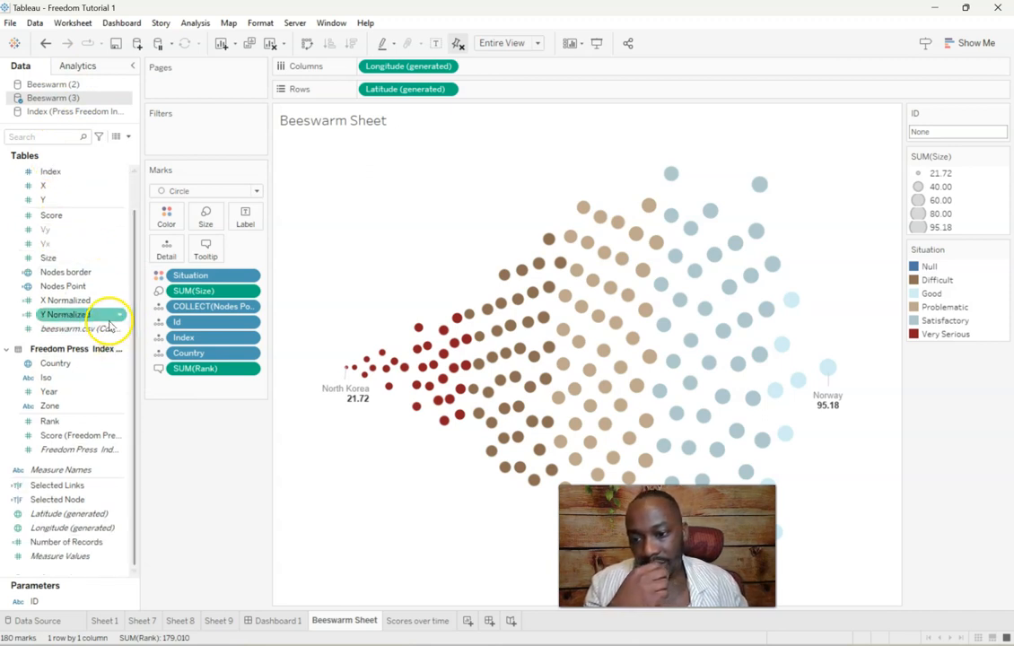
scroll(107, 287, up, 1)
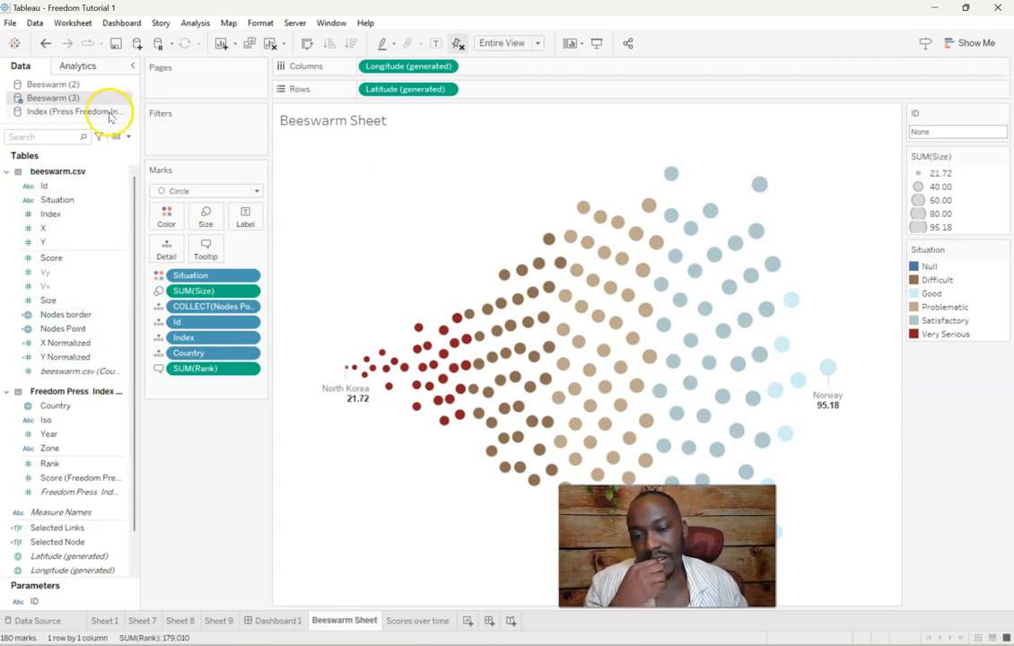
Step: Paste the Change from 2013 field into the Index data source, and copy it from there into the Beeswarm (3) data source
click(110, 112)
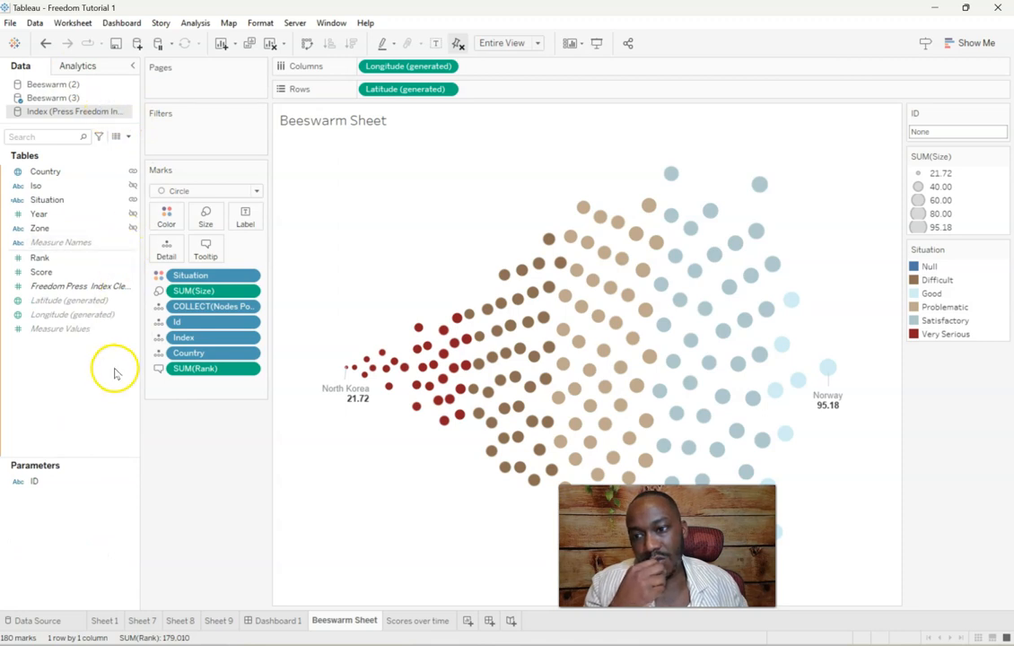
click(129, 136)
key(Escape)
right_click(73, 258)
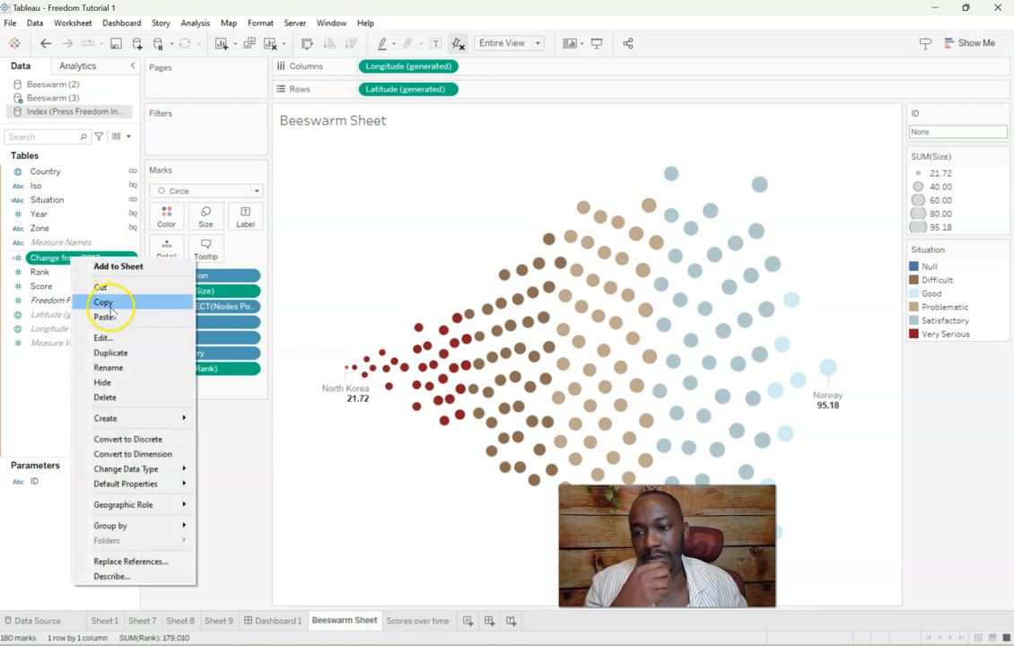
click(104, 302)
click(60, 97)
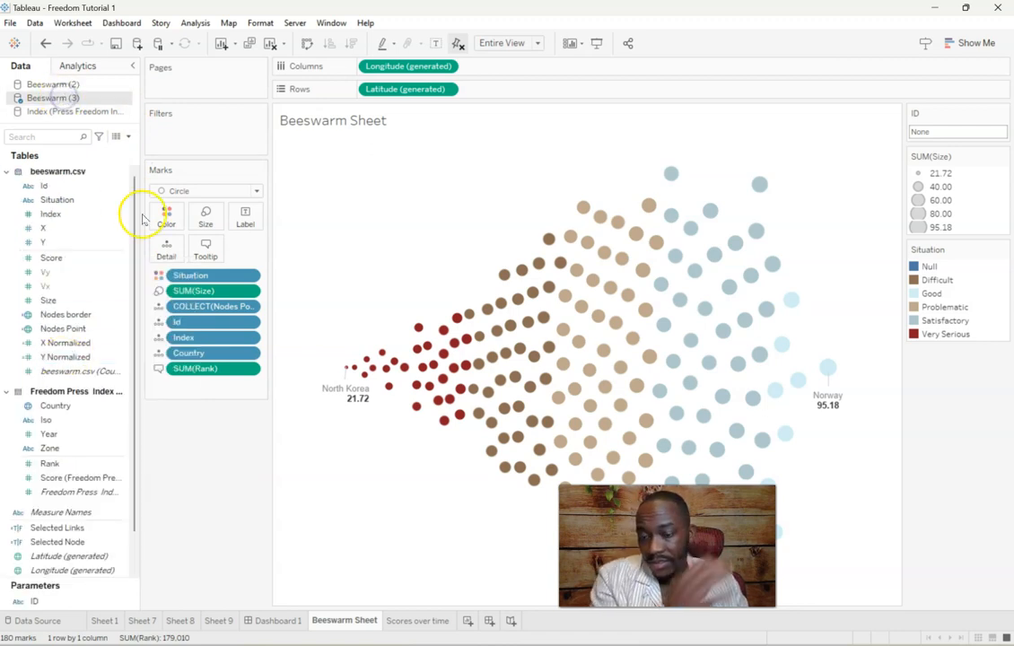
click(129, 136)
click(106, 150)
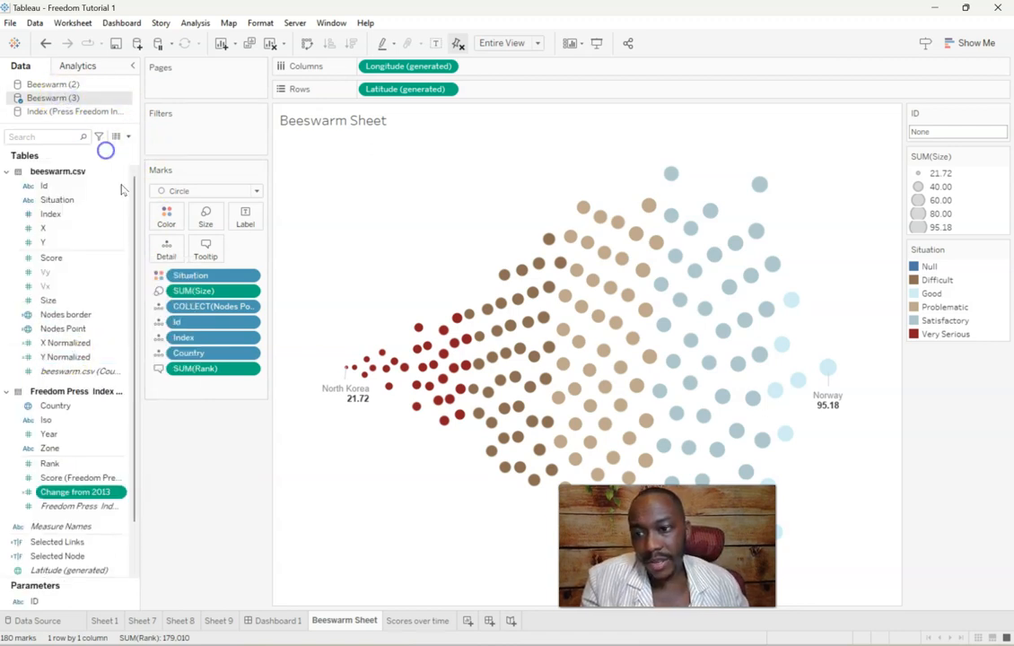
Step: Add the Change from 2013 field to the tooltip of the Beeswarm Sheet marks
scroll(64, 390, down, 2)
drag(101, 434, 207, 253)
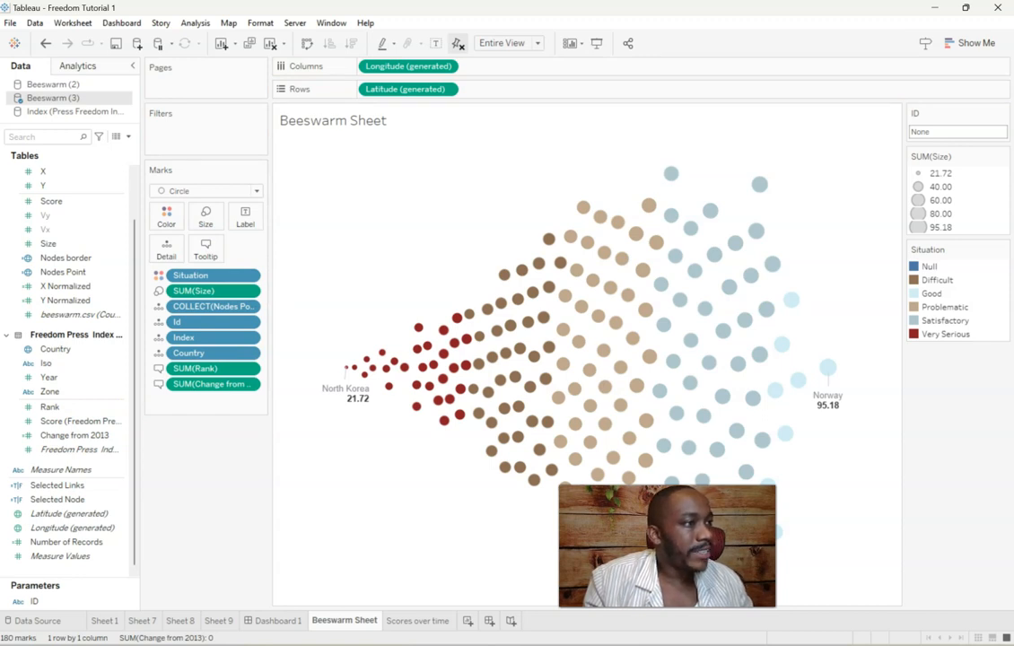
drag(1013, 182, 495, 165)
mouse_move(639, 367)
drag(628, 165, 1013, 172)
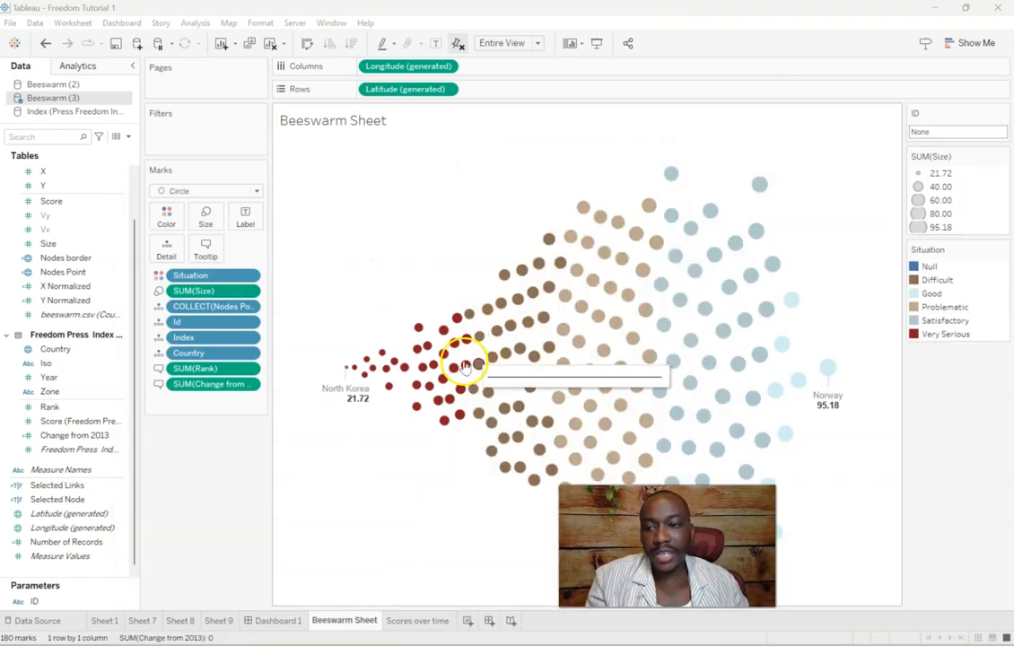
Step: Create a calculated field named Chg +ve in Beeswarm (3) and begin its formula with IF [Change from 2013] > 0 THEN and an opening quote
click(127, 136)
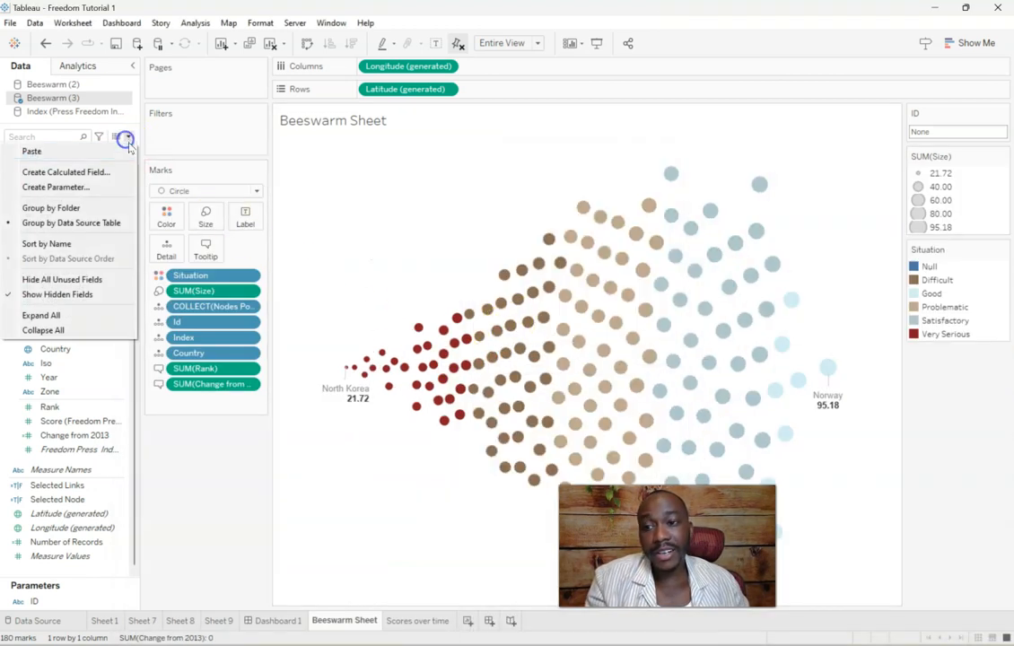
click(82, 171)
text(CH)
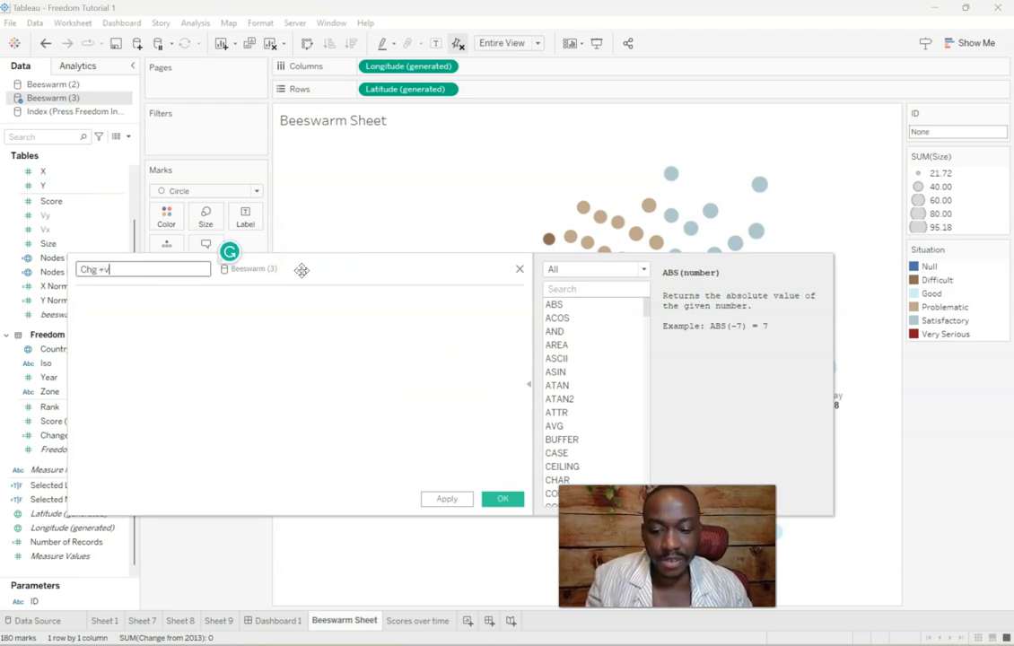
drag(309, 262, 384, 269)
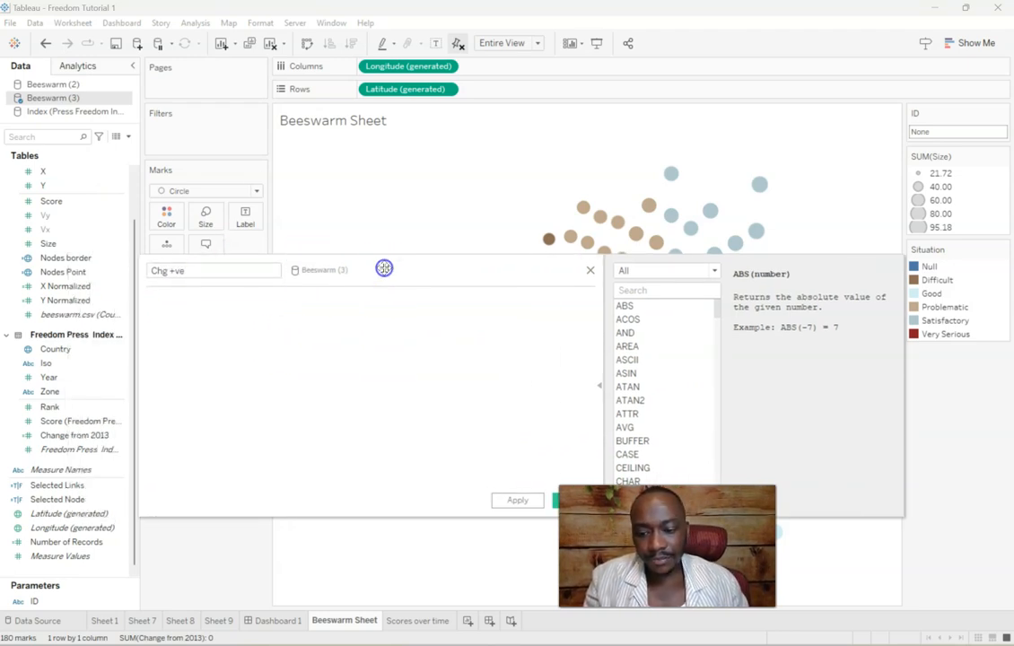
text(IF)
click(77, 435)
drag(58, 287, 327, 373)
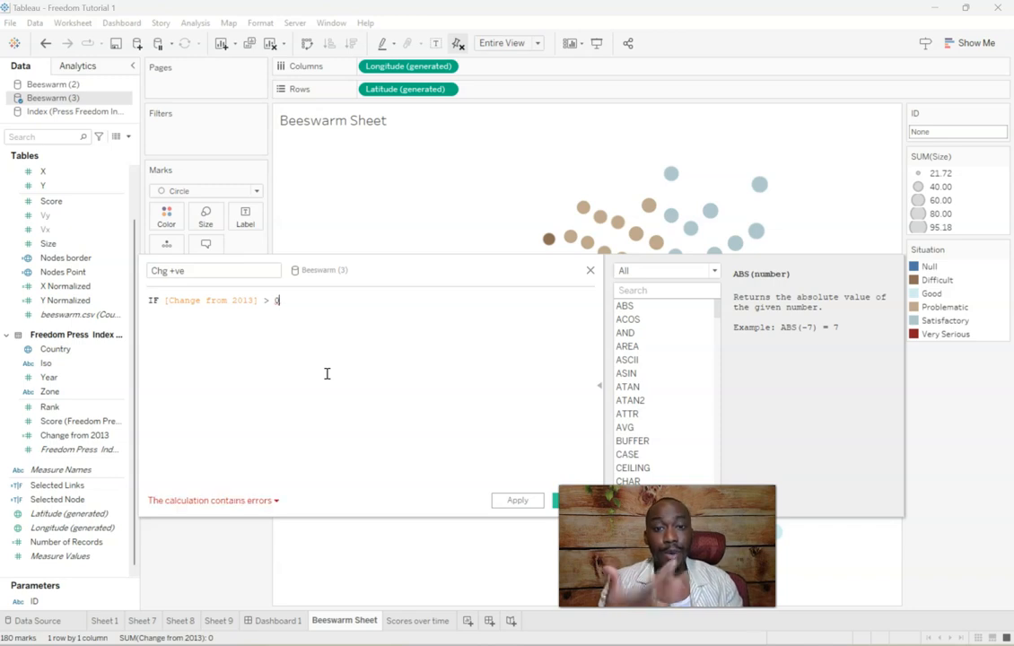
text(THEN)
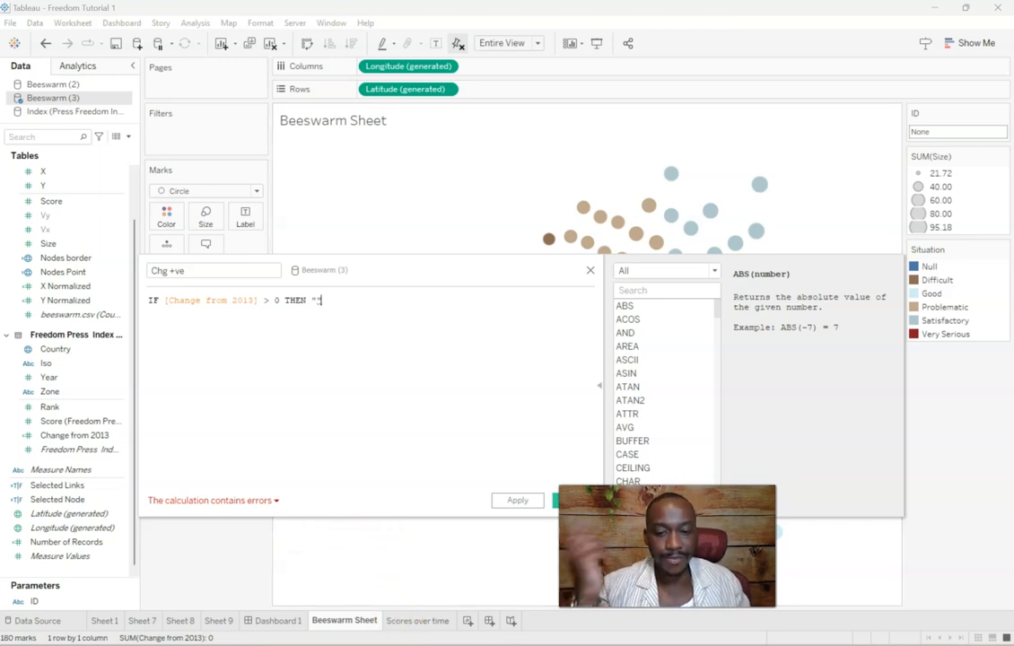
Step: Switch to the Edge browser, search for "upward triangle symbol copy paste" and copy the solid ▲ symbol from PiliApp's triangle symbols page
click(525, 595)
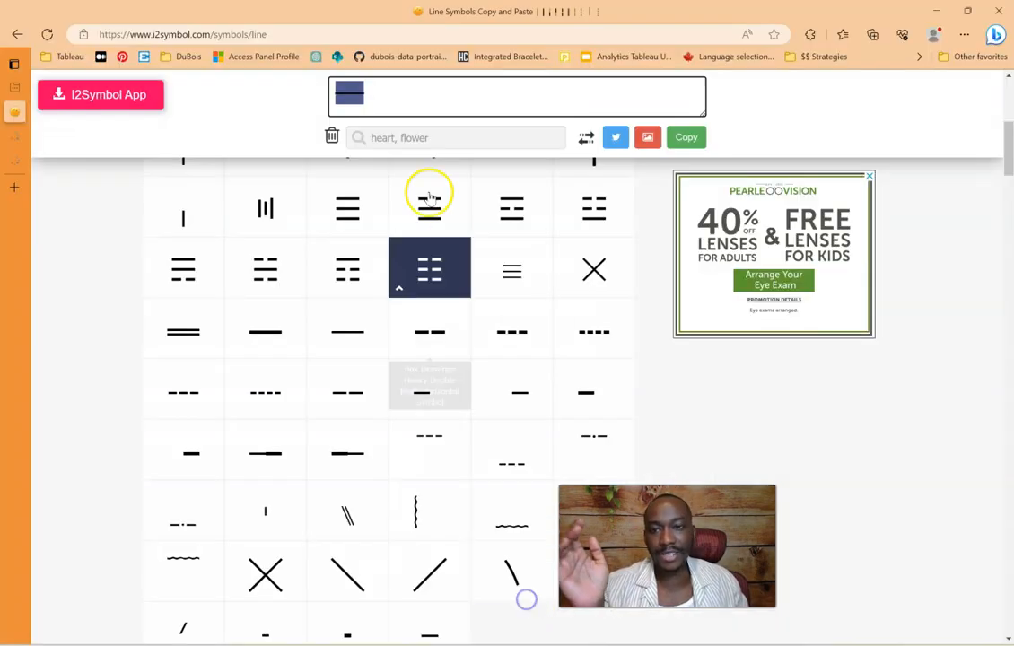
click(302, 35)
text(UPWAR)
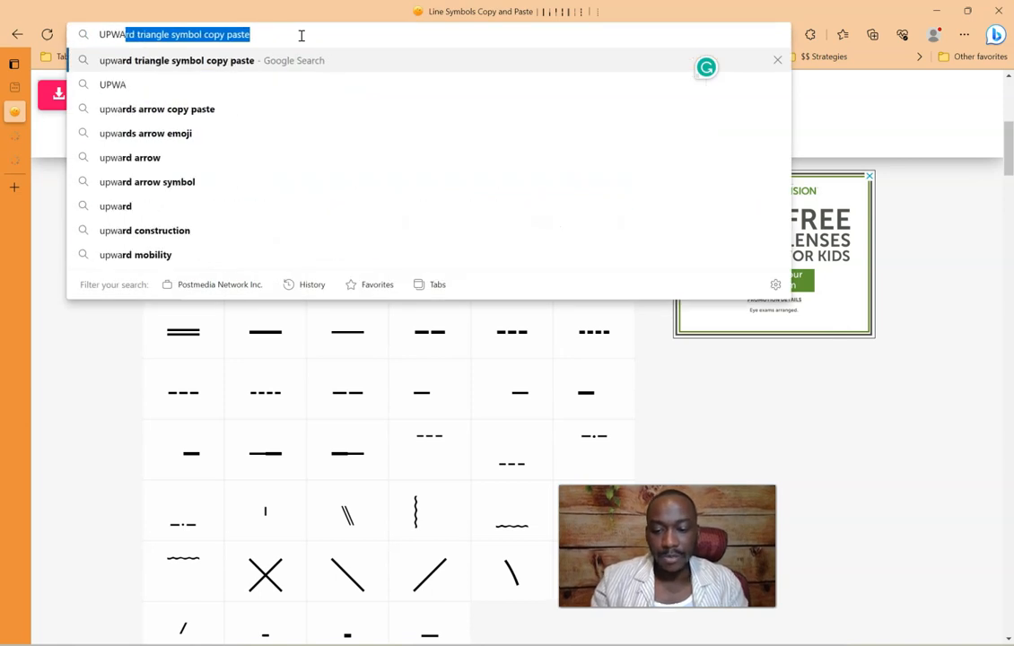
key(Return)
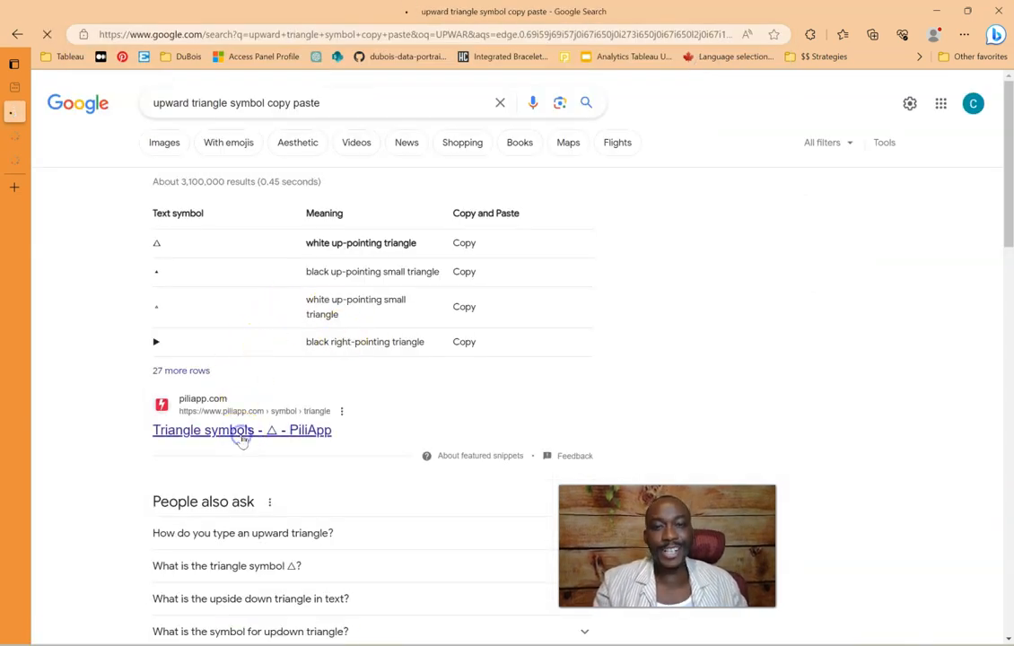
click(241, 434)
click(176, 188)
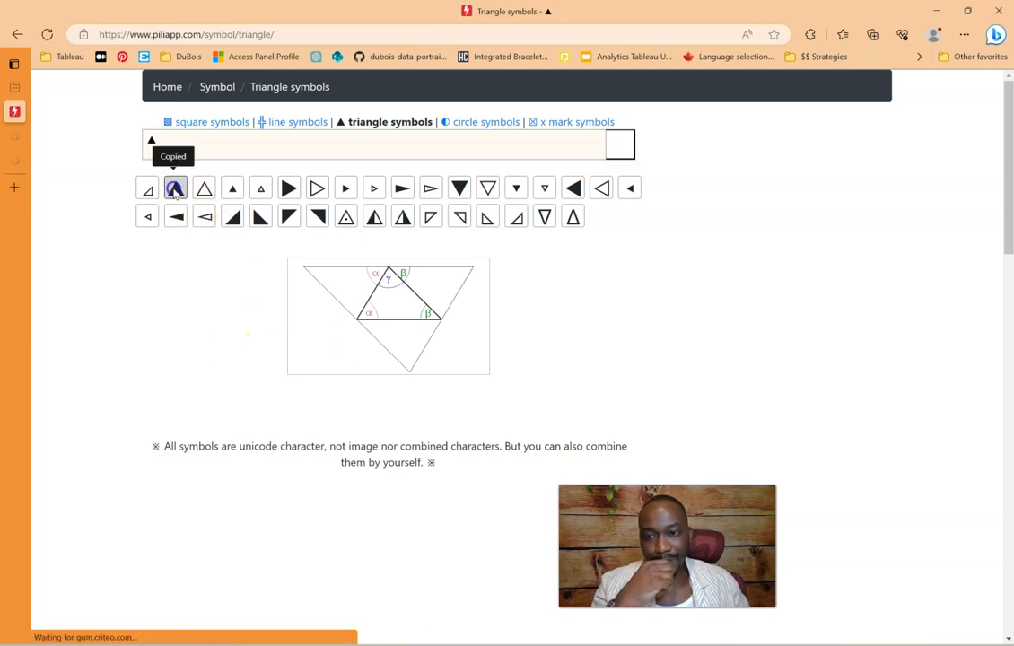
Step: Return to Tableau, complete the Chg +ve formula as IF [Change from 2013] > 0 THEN "▲" END, and save the field
mouse_move(627, 644)
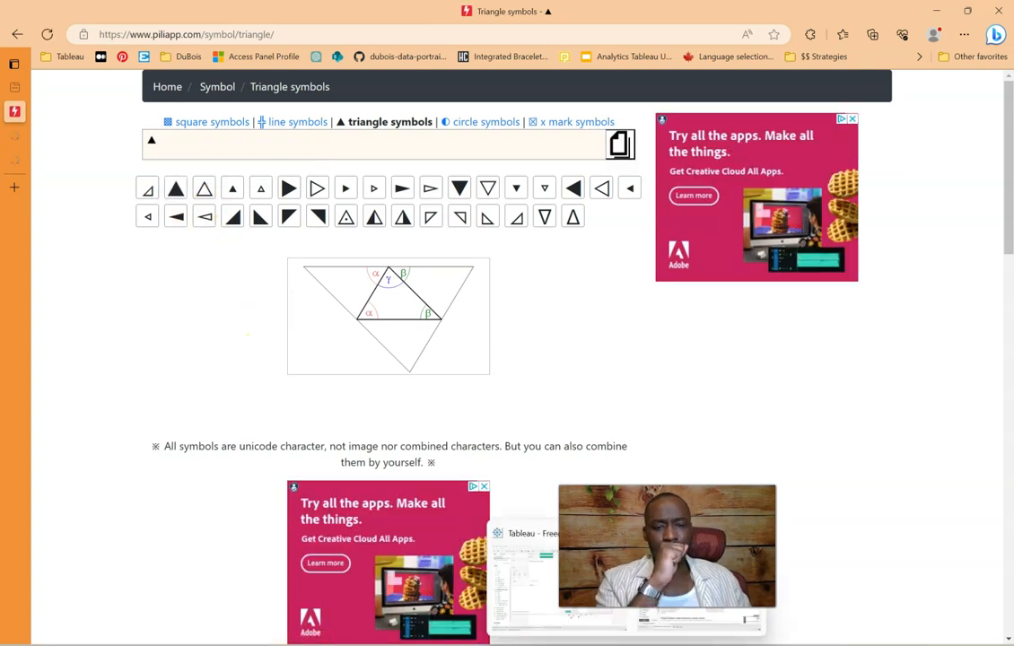
click(610, 573)
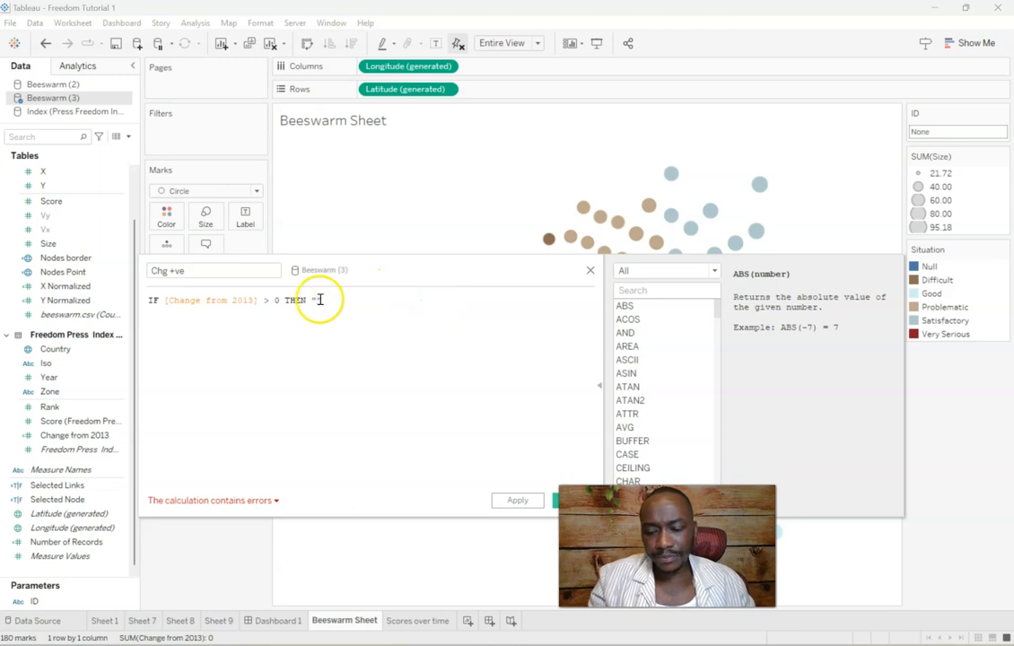
key(ctrl+v)
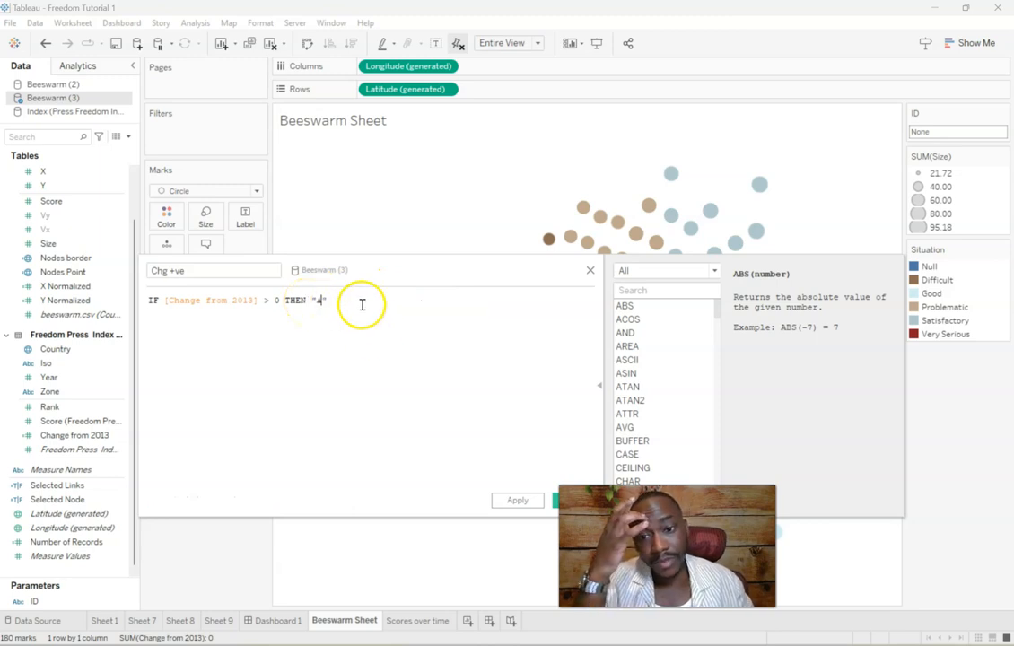
text(END)
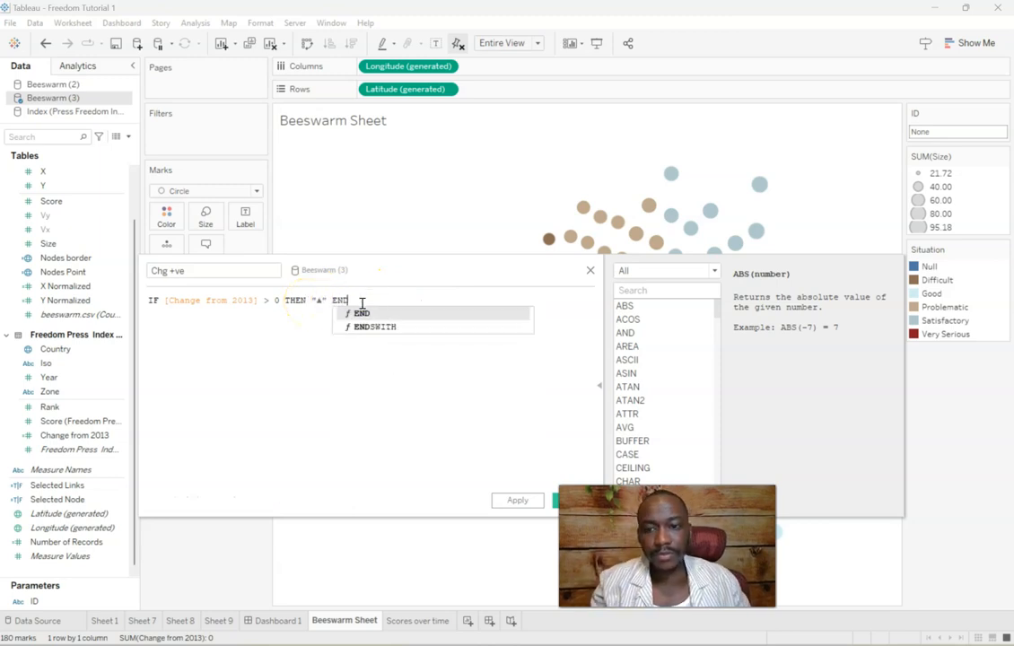
click(324, 387)
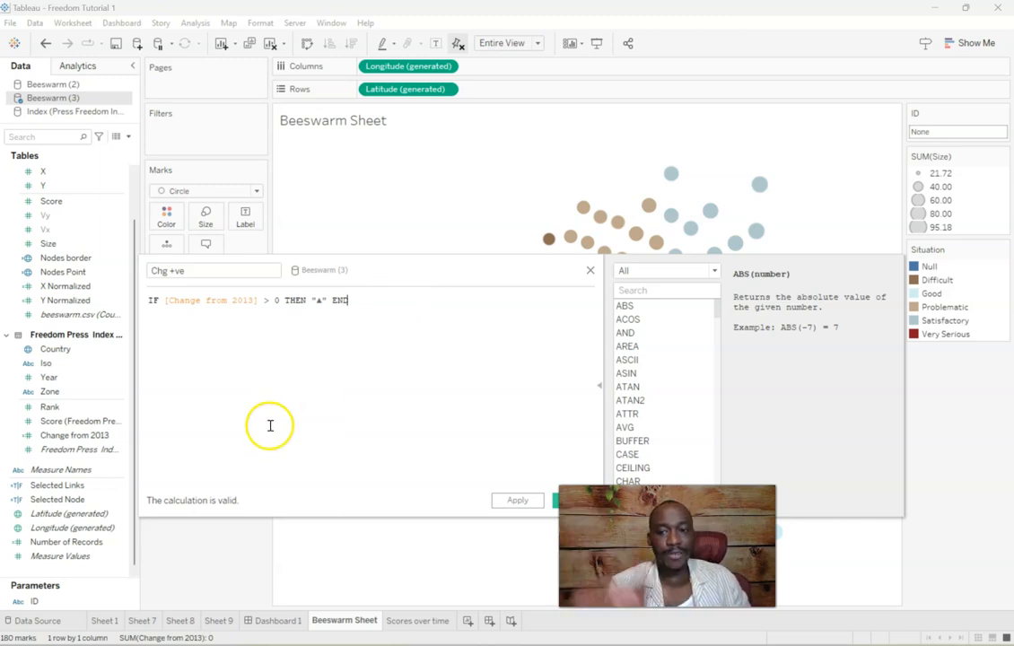
click(539, 500)
drag(369, 309, 45, 263)
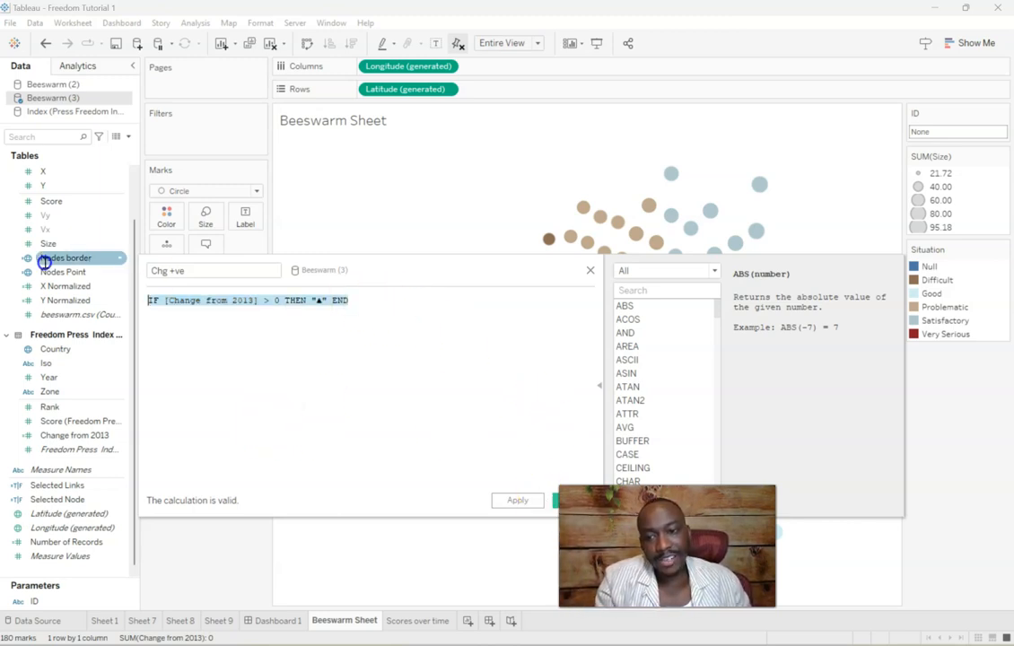
drag(443, 269, 431, 226)
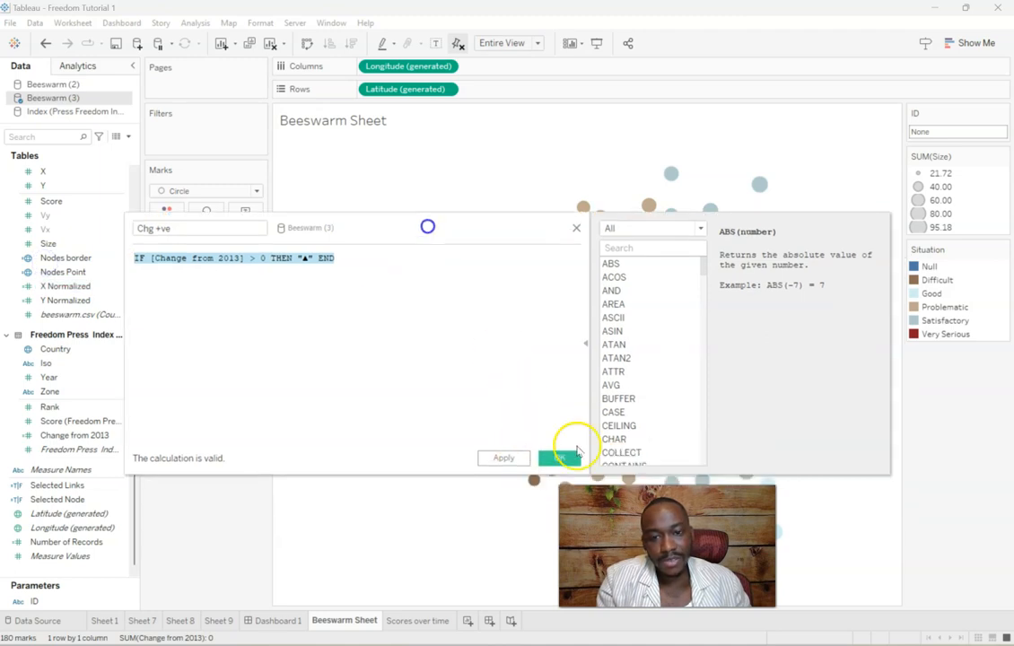
click(562, 456)
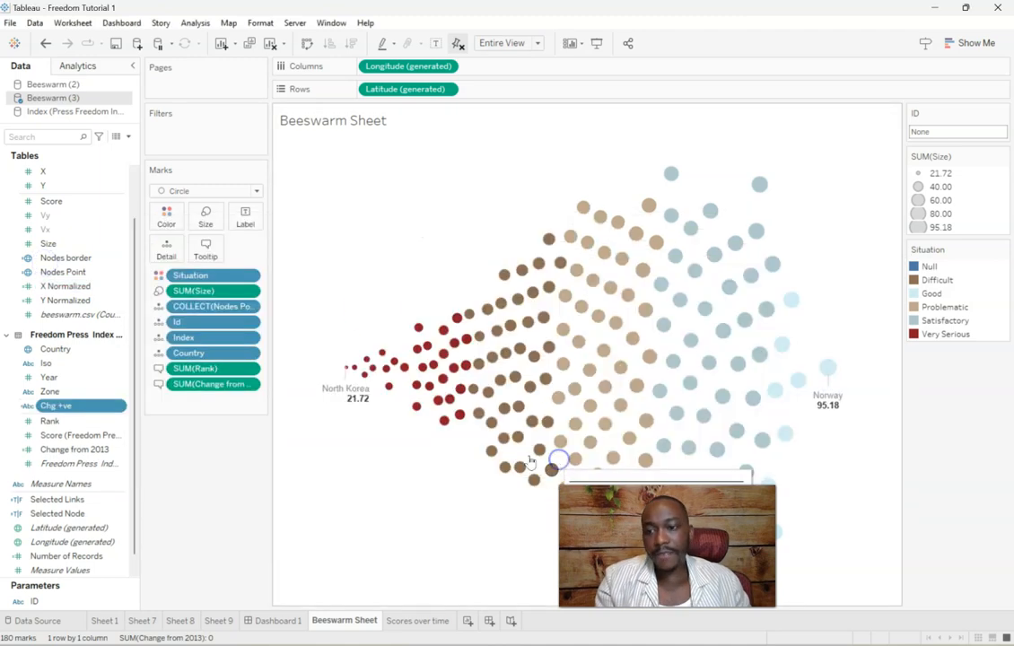
Step: Duplicate the Chg +ve field and change the condition in the copy's formula to [Change from 2013] < 0
right_click(77, 401)
click(117, 400)
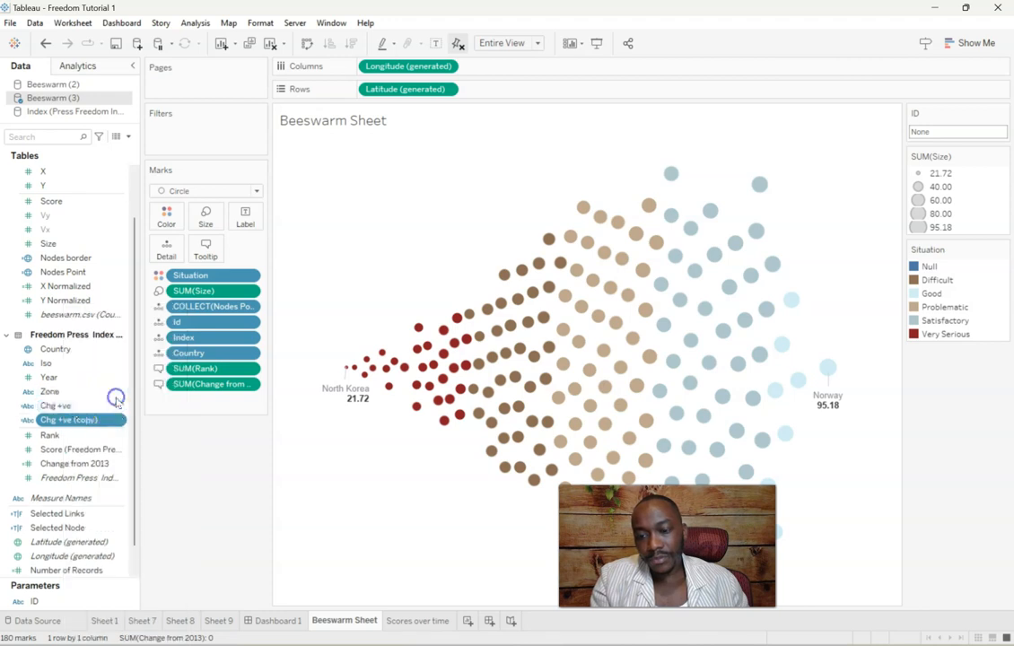
right_click(72, 420)
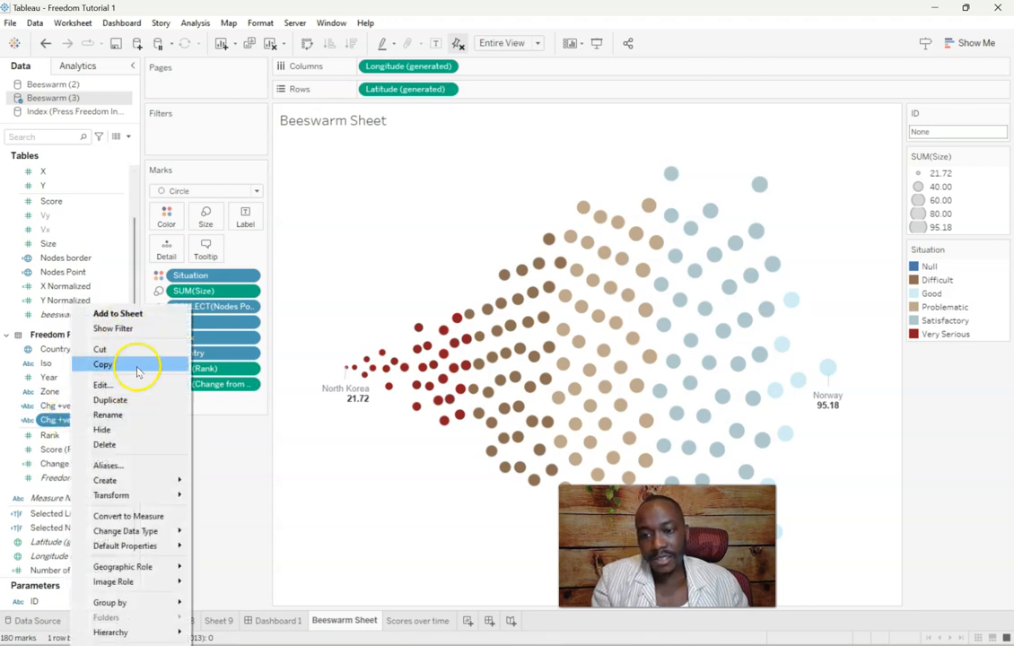
click(125, 383)
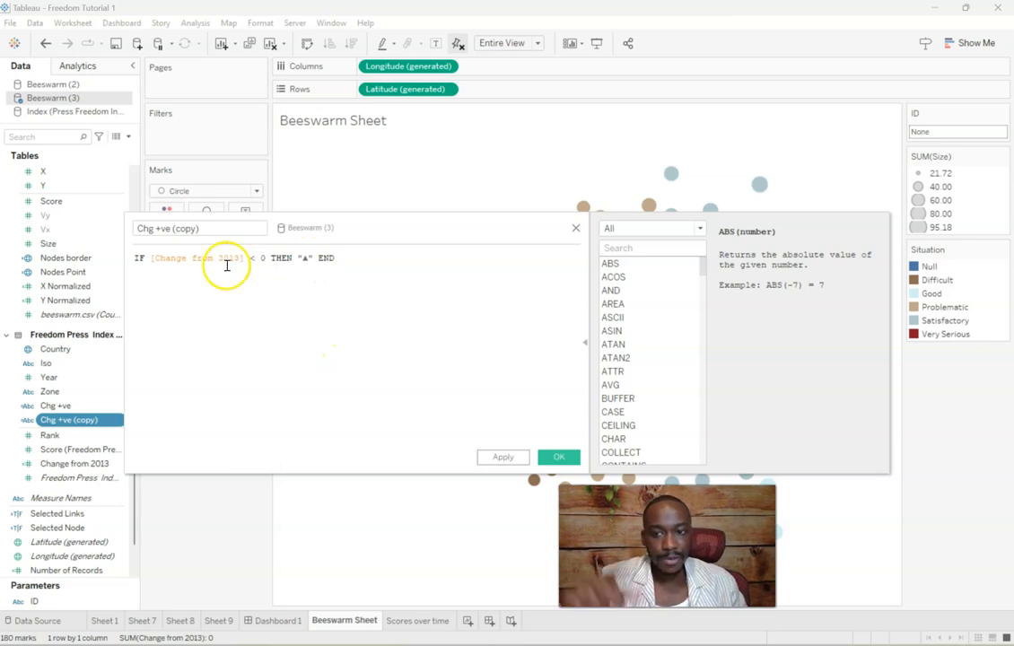
Step: Switch to the Edge browser and copy the solid ▼ symbol from the triangle symbols page
mouse_move(567, 645)
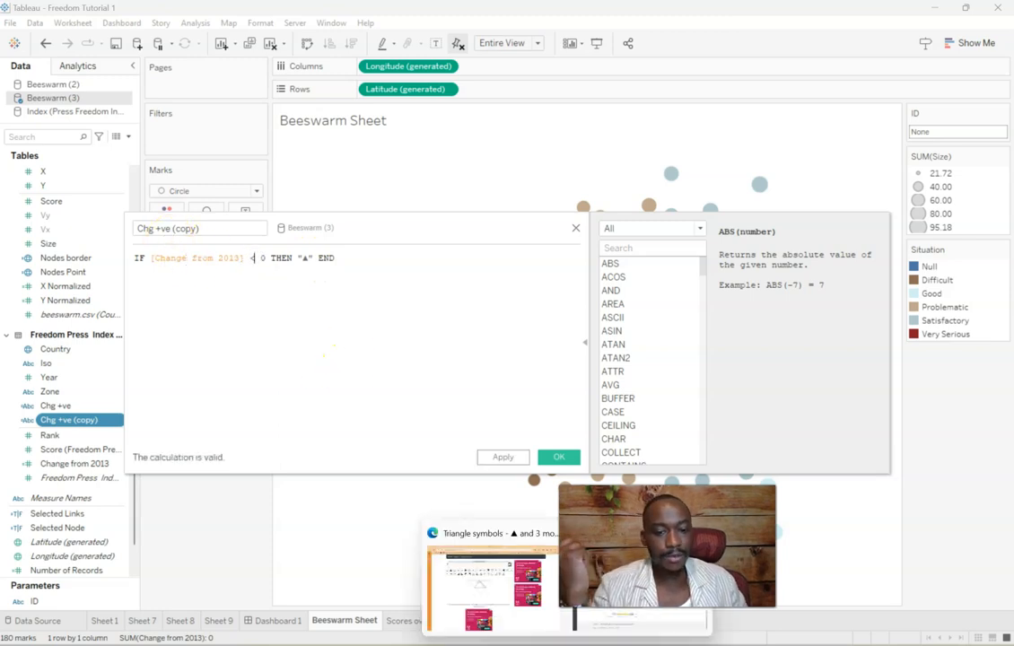
click(515, 599)
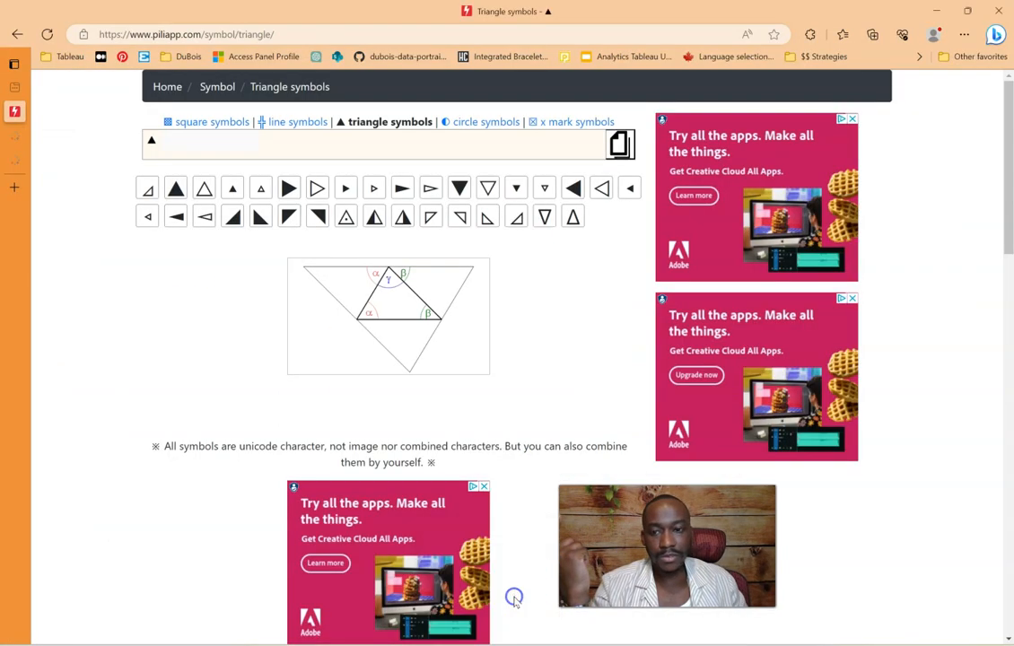
click(458, 186)
Step: Return to Tableau, replace the ▲ in the duplicated field's formula with ▼, and rename the field Chg -ve
mouse_move(626, 645)
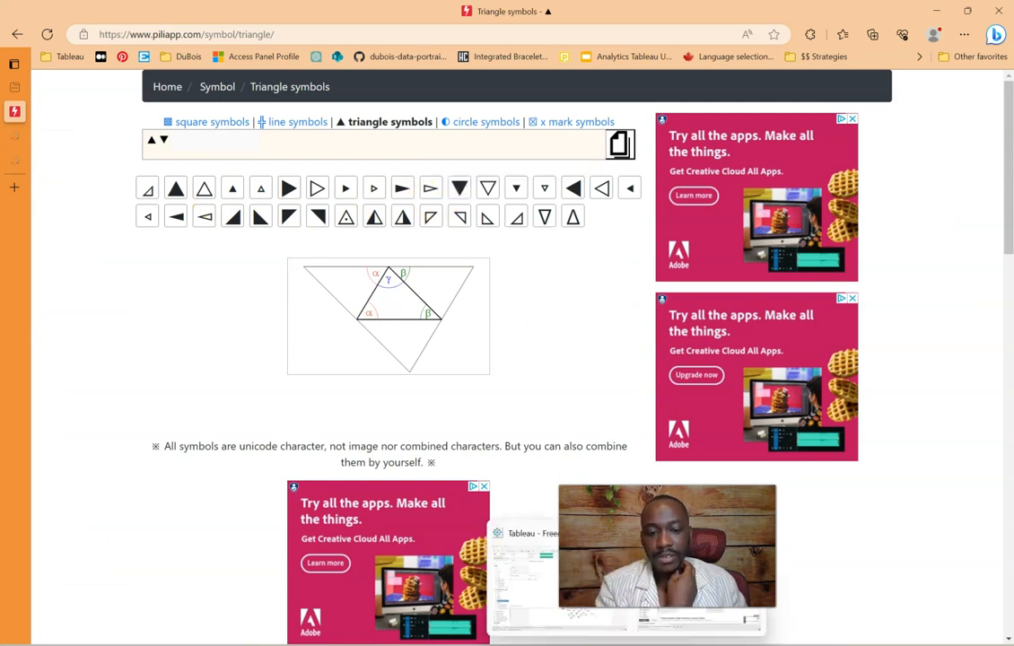
click(539, 584)
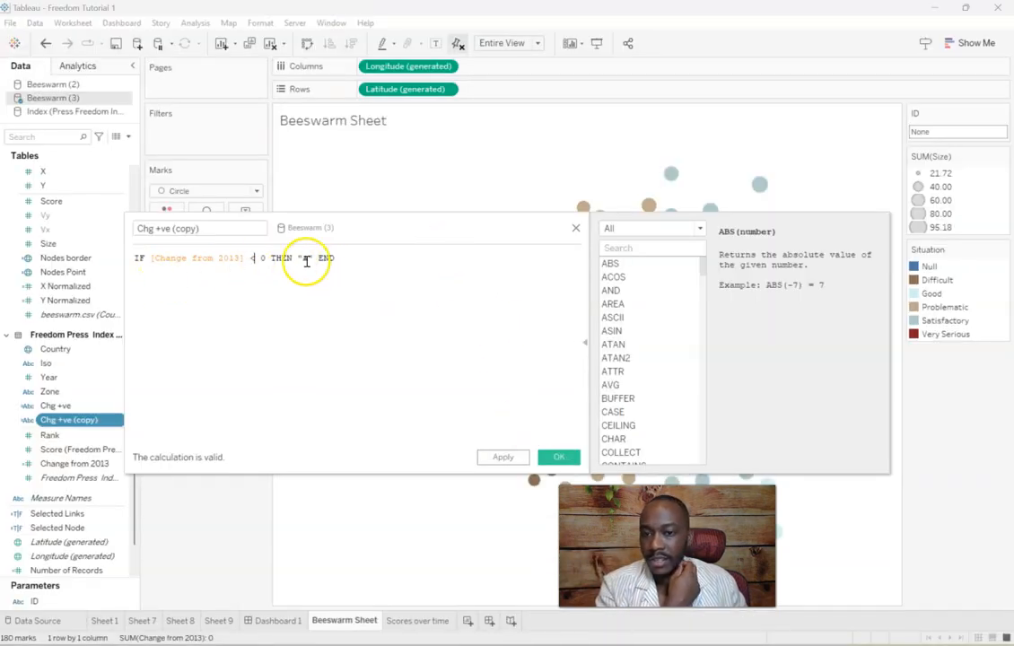
key(ctrl+v)
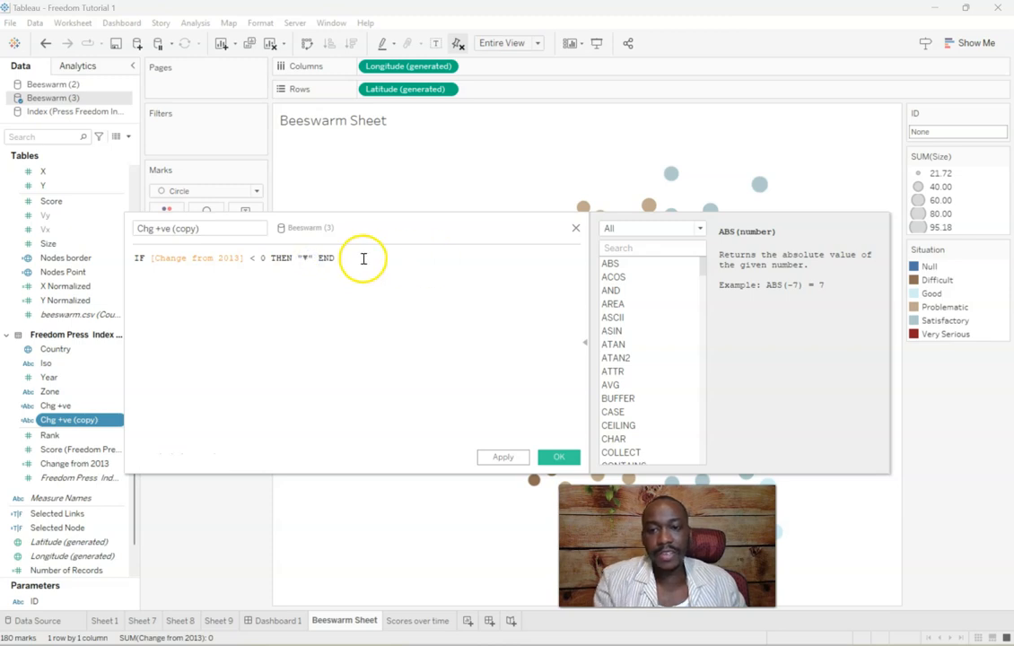
click(159, 228)
click(249, 230)
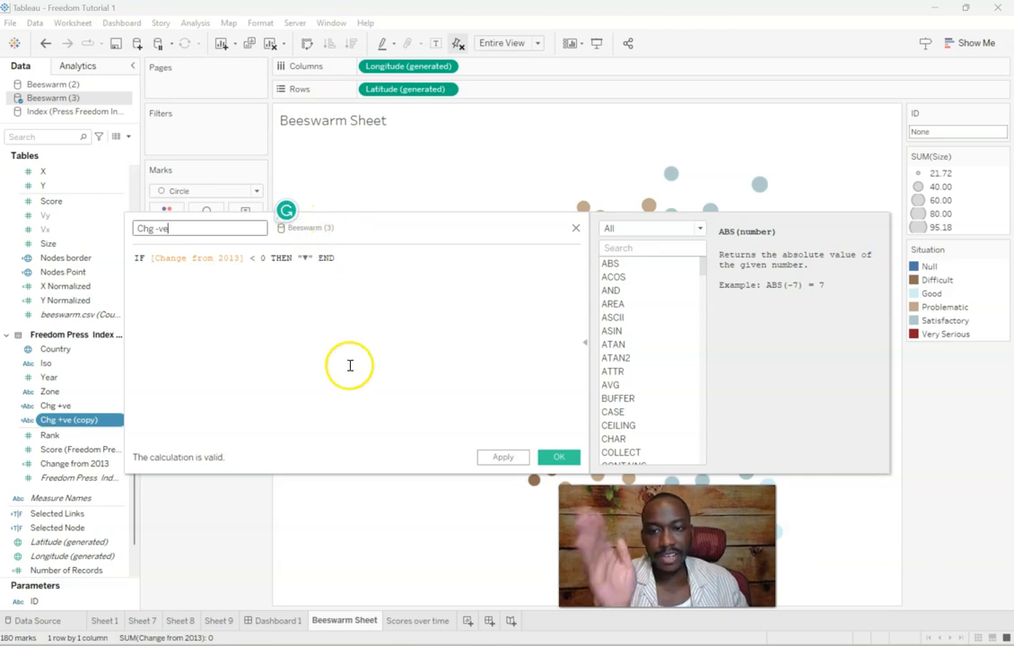
Step: Save the Chg -ve field and add both the Chg +ve and Chg -ve fields to the marks' tooltip
click(552, 461)
drag(64, 418, 209, 251)
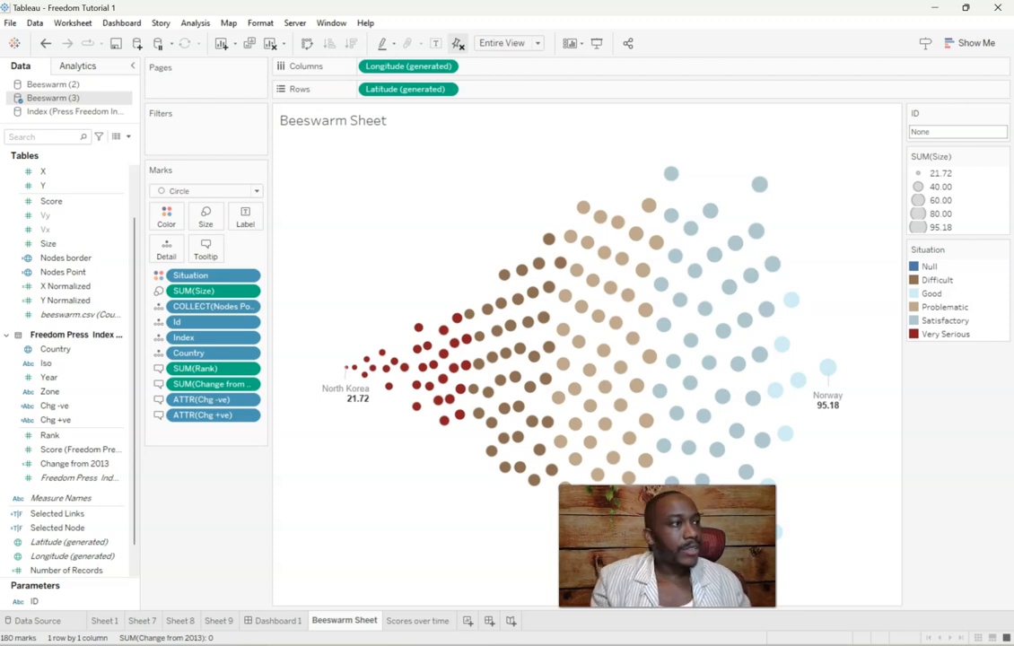
Step: In the tooltip text, add a line below the horizontal rule reading "Rank" followed by the SUM(Rank) field
click(207, 250)
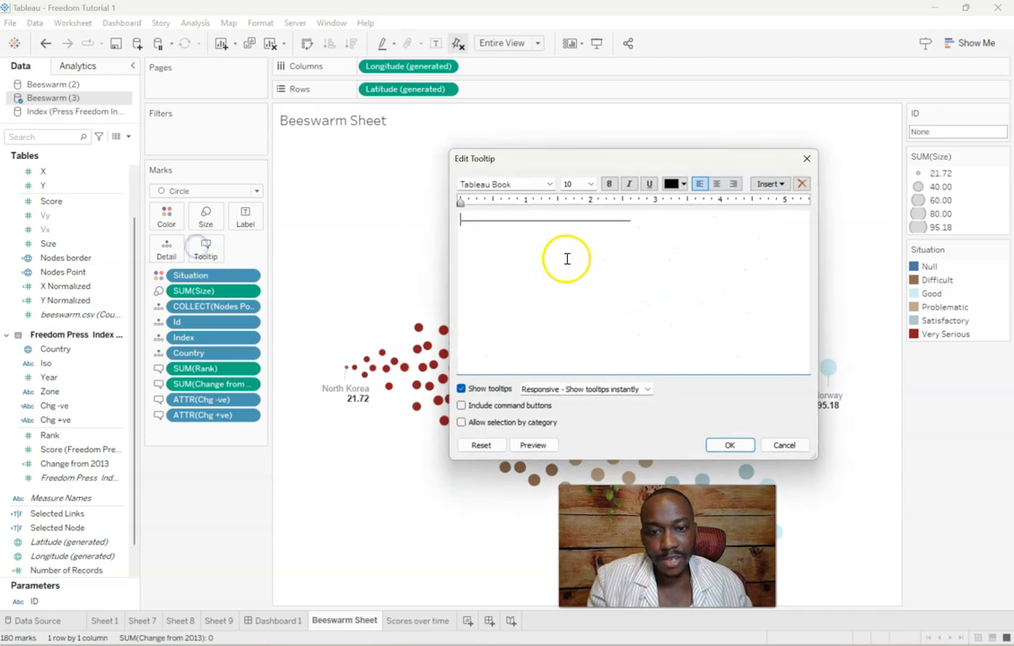
drag(659, 223, 437, 219)
click(658, 222)
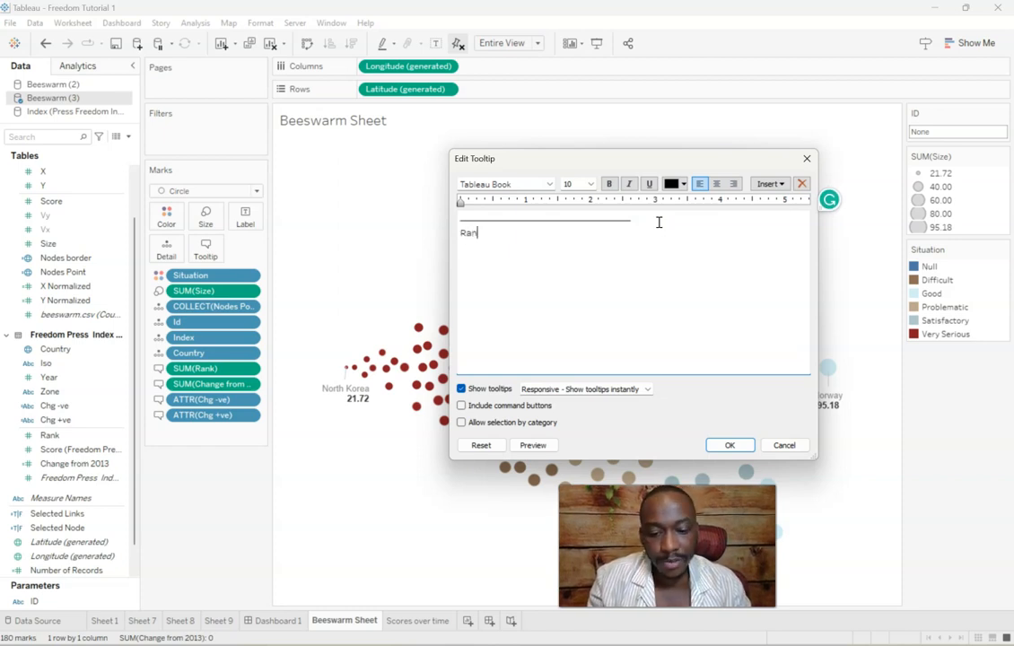
click(769, 183)
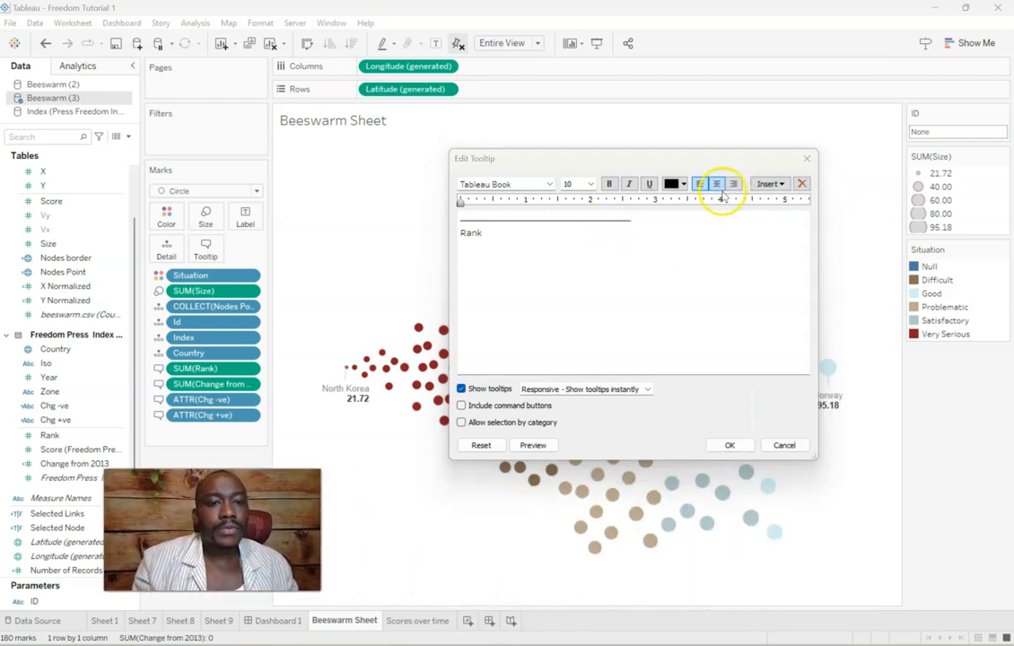
click(772, 184)
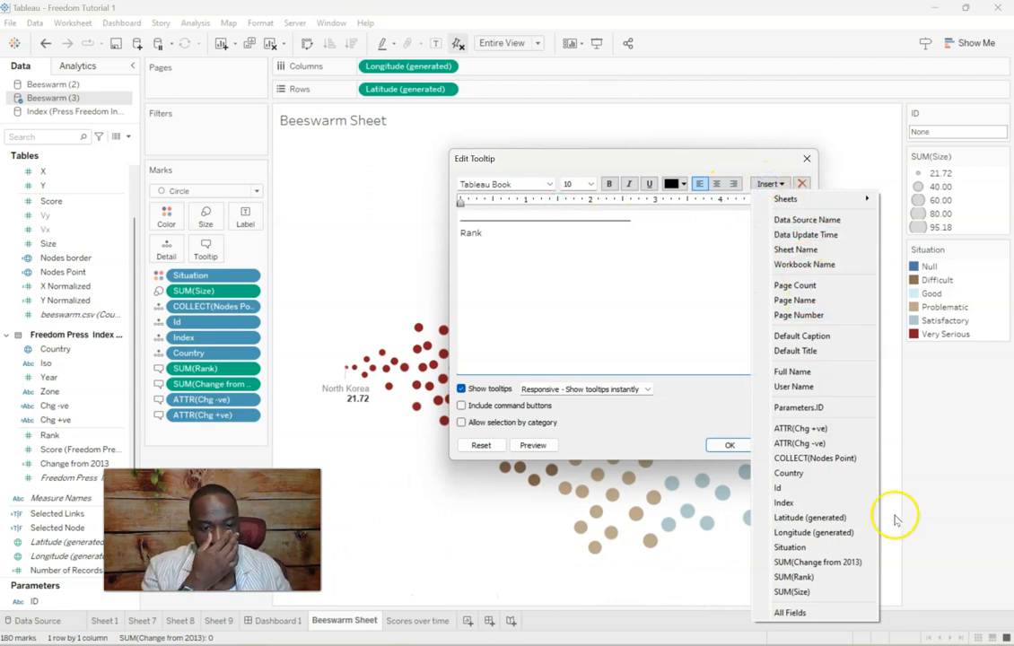
click(814, 577)
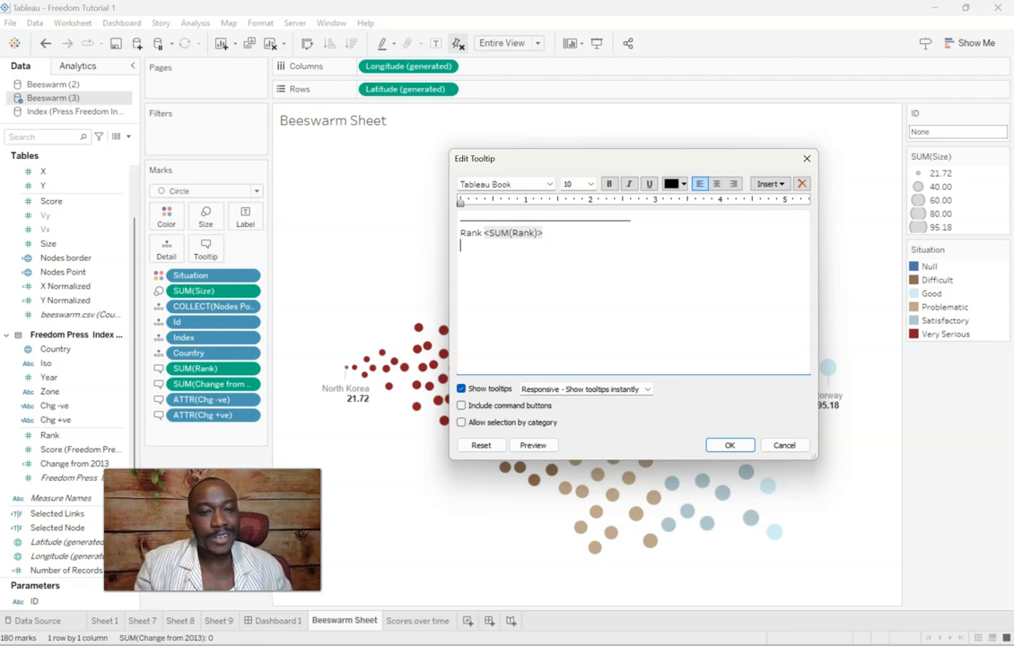
Step: Below the Rank line of the tooltip, insert the Country, ATTR(Chg +ve), ATTR(Chg -ve) and SUM(Change from 2013) fields on one line
click(778, 191)
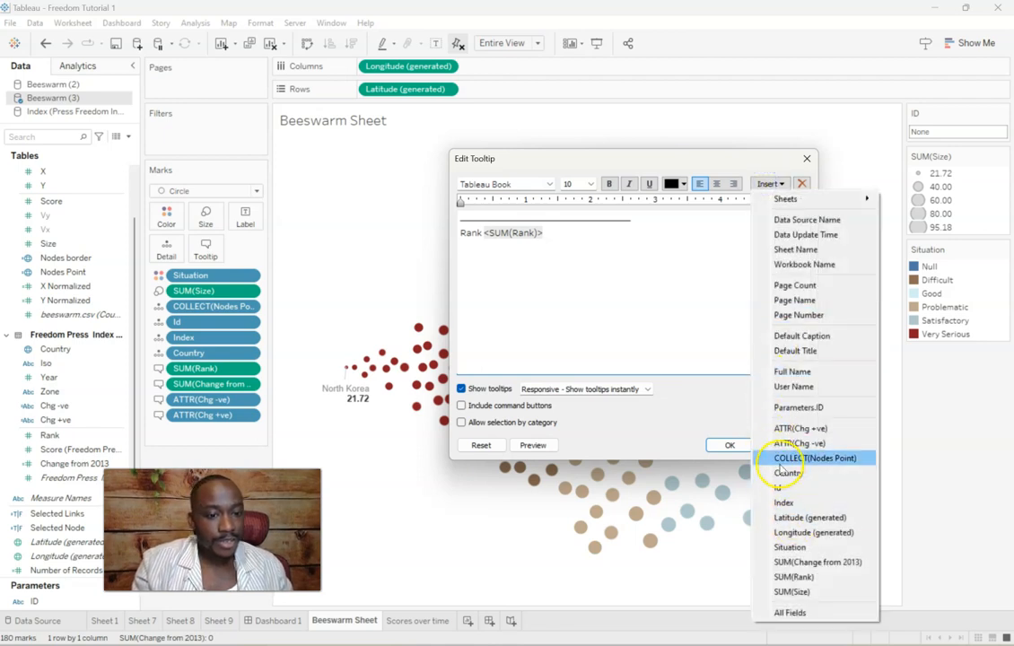
click(808, 473)
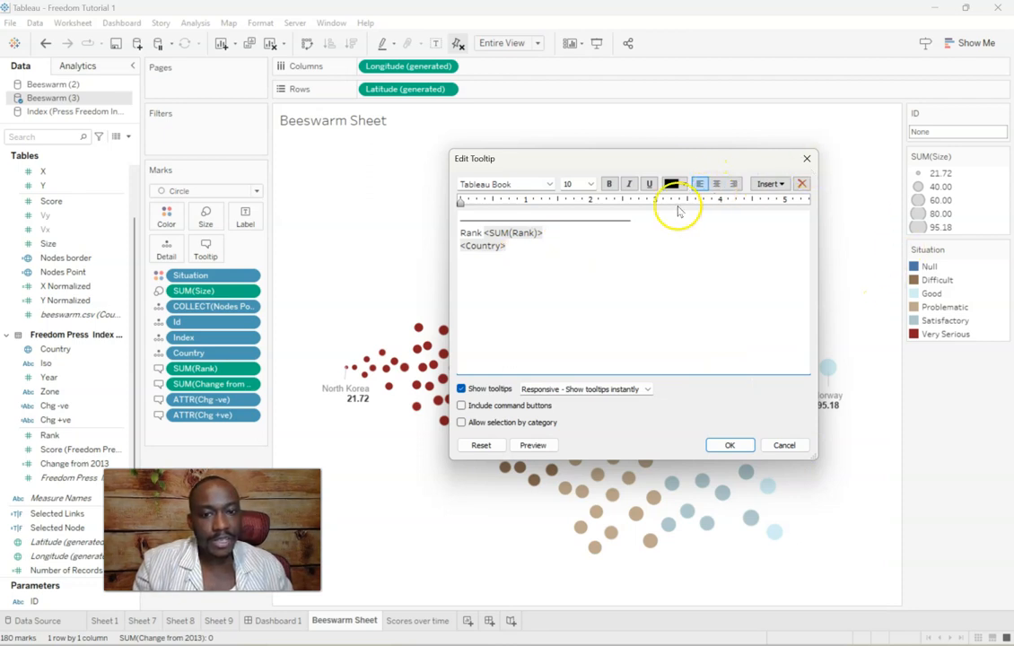
click(768, 183)
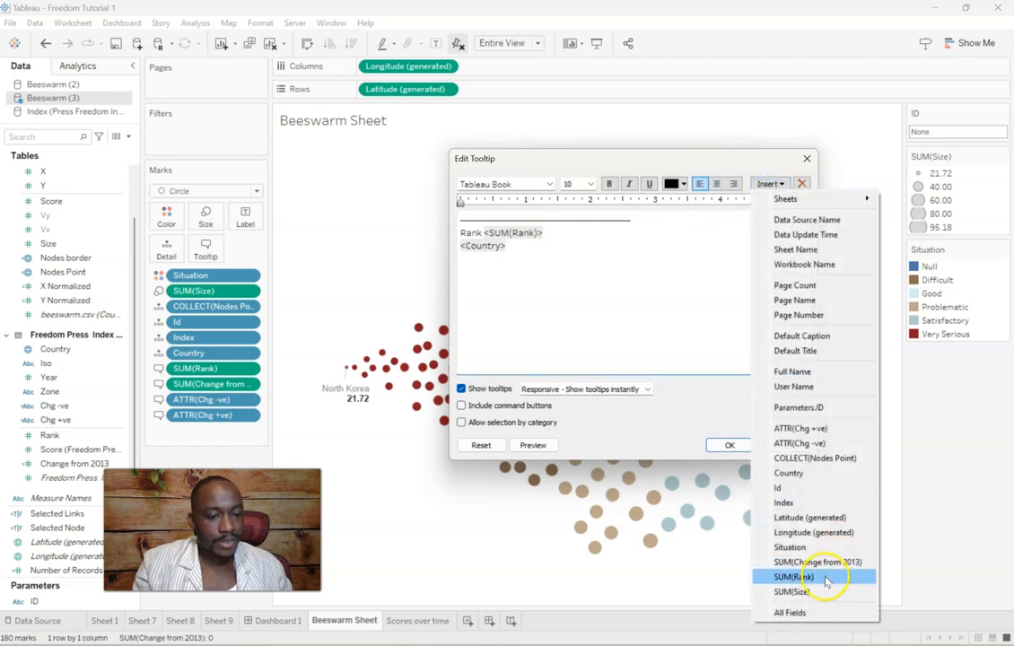
click(837, 428)
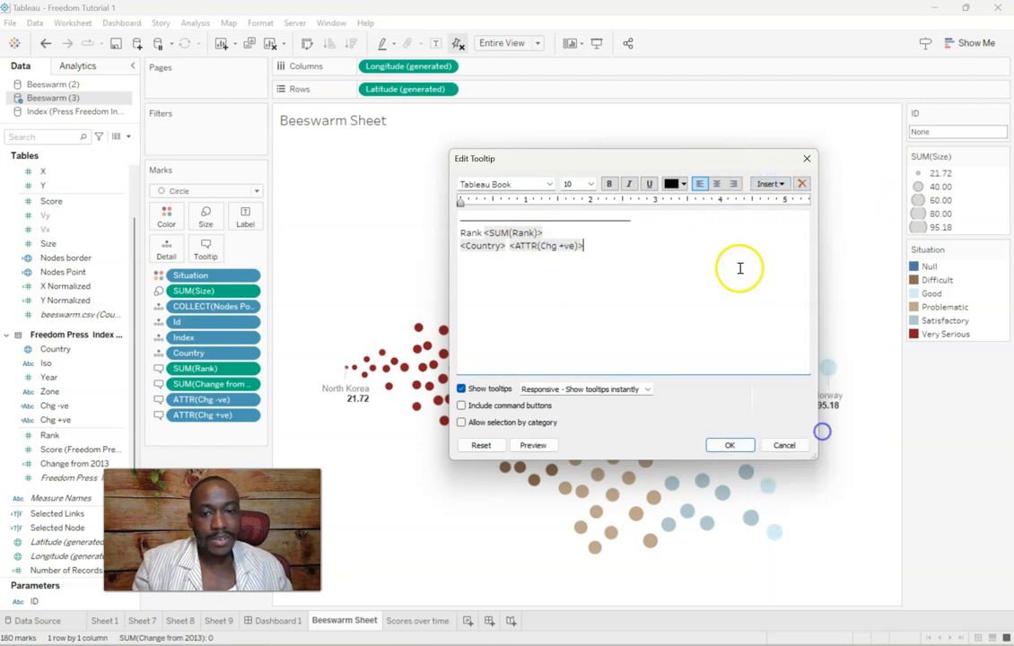
click(759, 185)
click(828, 503)
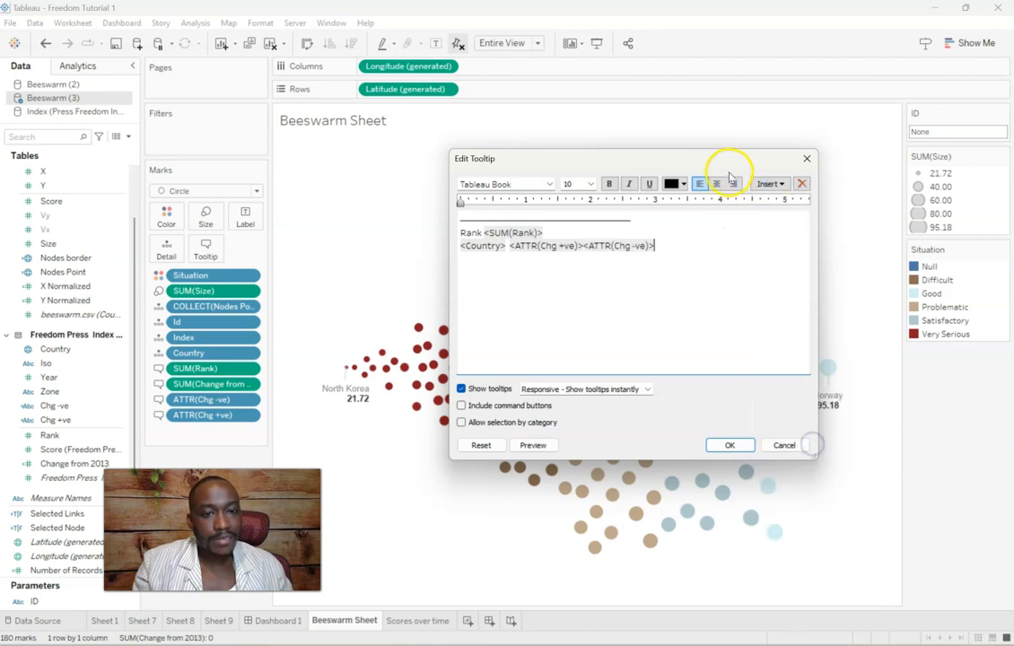
click(772, 184)
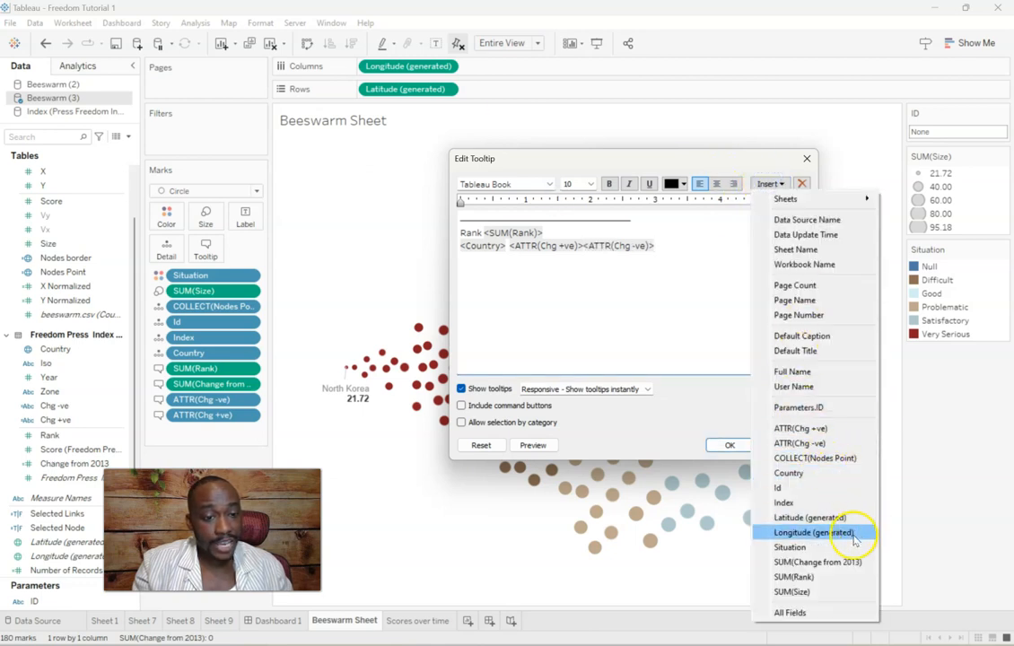
click(816, 563)
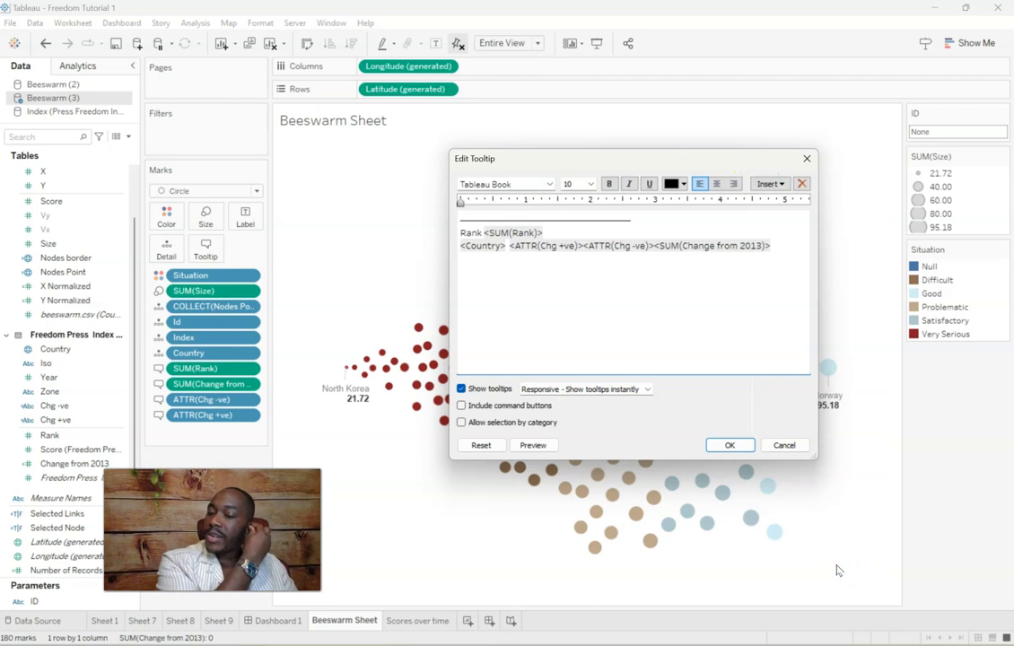
Step: Color the ATTR(Chg +ve) field in the tooltip text light blue-grey
click(543, 249)
click(619, 249)
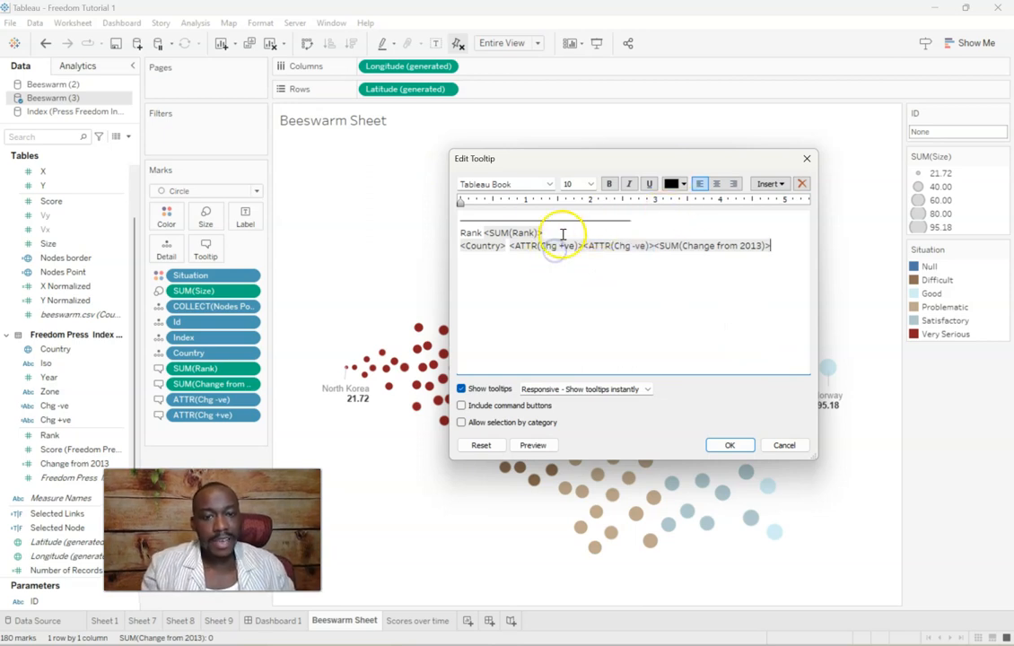
click(558, 247)
click(675, 184)
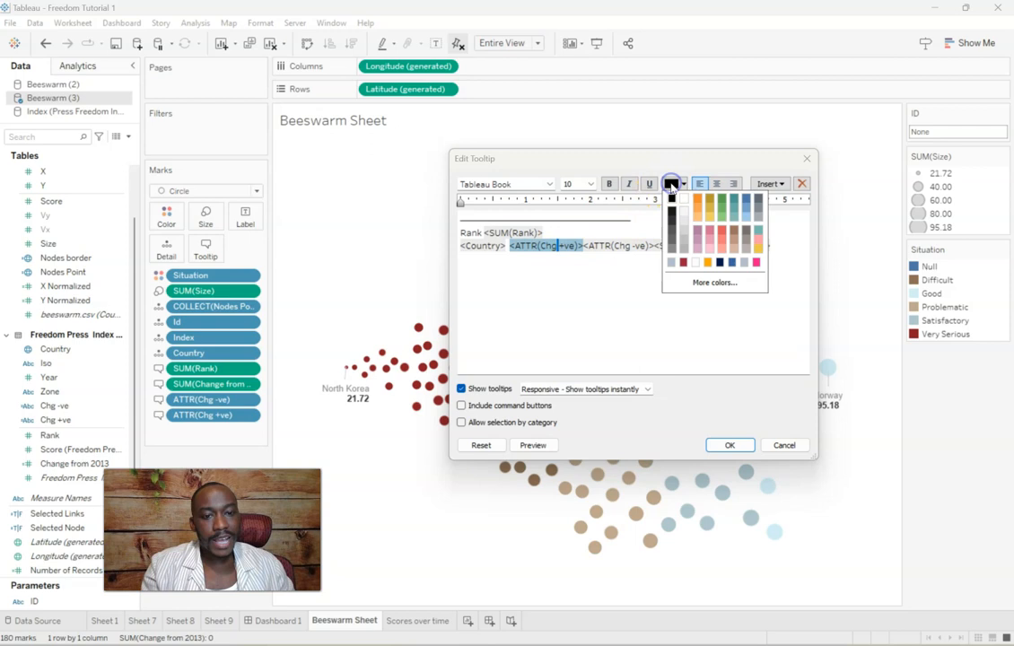
click(670, 263)
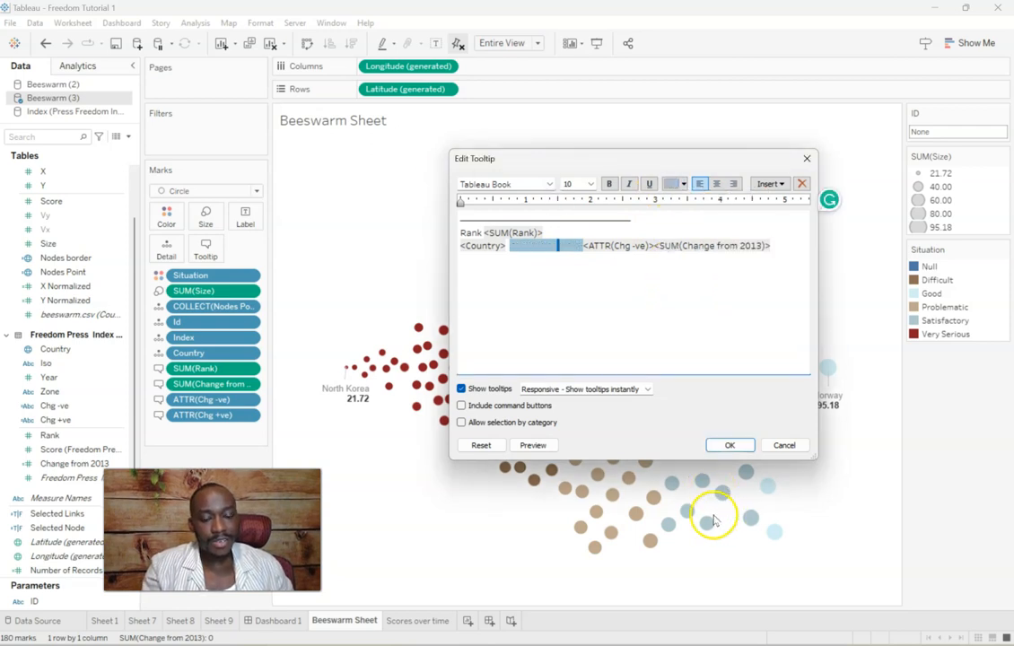
Step: Color the ATTR(Chg -ve) field in the tooltip text dark red
click(582, 284)
drag(584, 245, 654, 246)
click(682, 184)
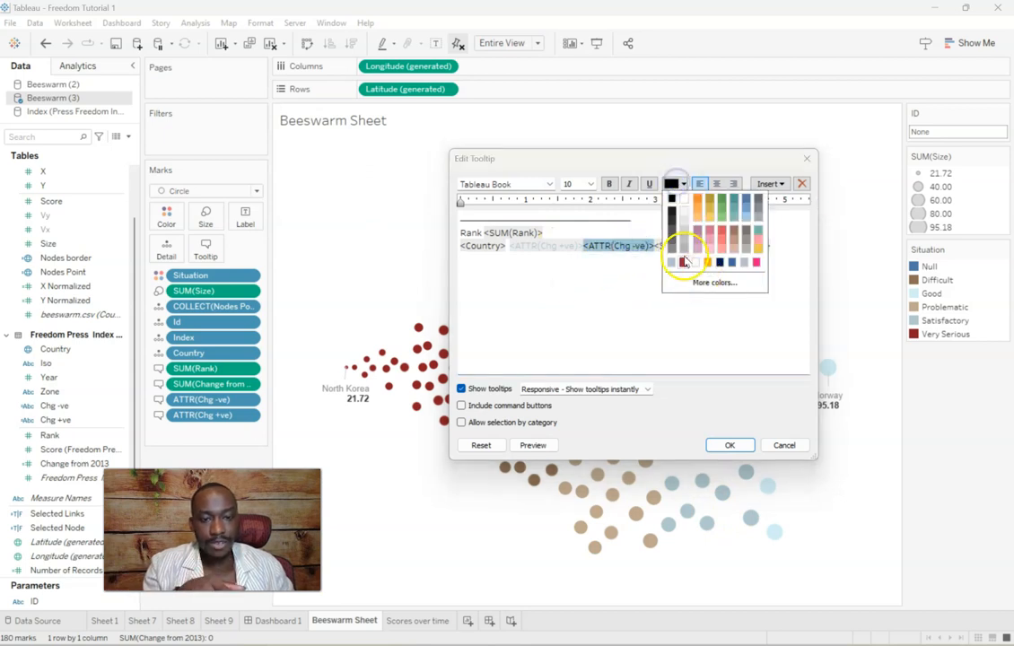
click(682, 263)
click(709, 266)
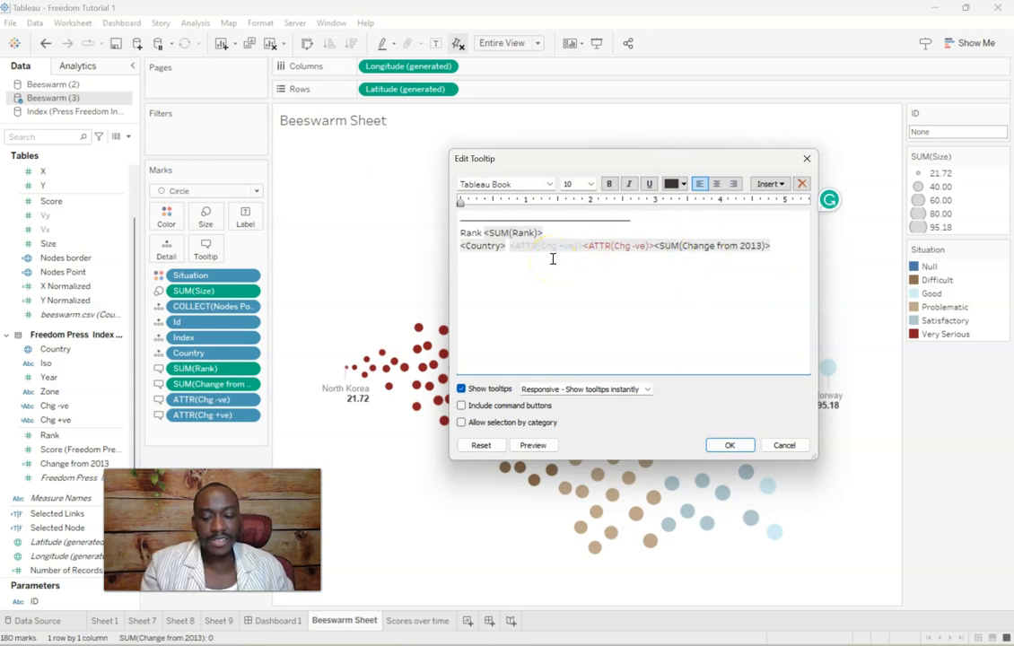
Step: Set the font of the entire tooltip text to Arial
key(ctrl+a)
click(533, 182)
text(Arial)
key(Return)
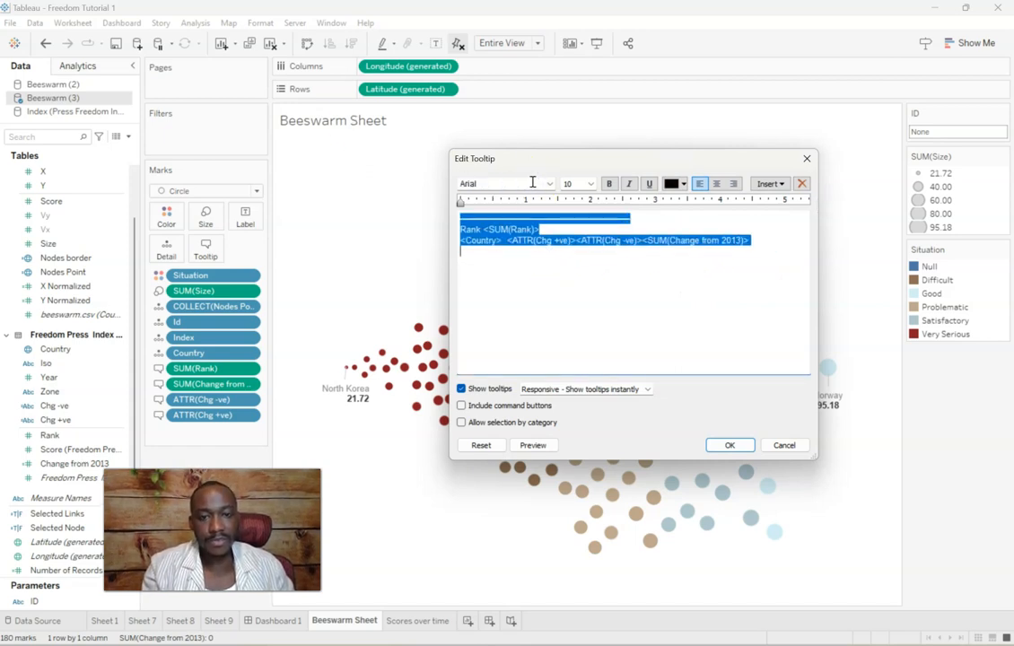
click(597, 325)
Step: Set the font size of the whole tooltip line with Country, the change indicators and SUM(Change from 2013) to 14
click(484, 243)
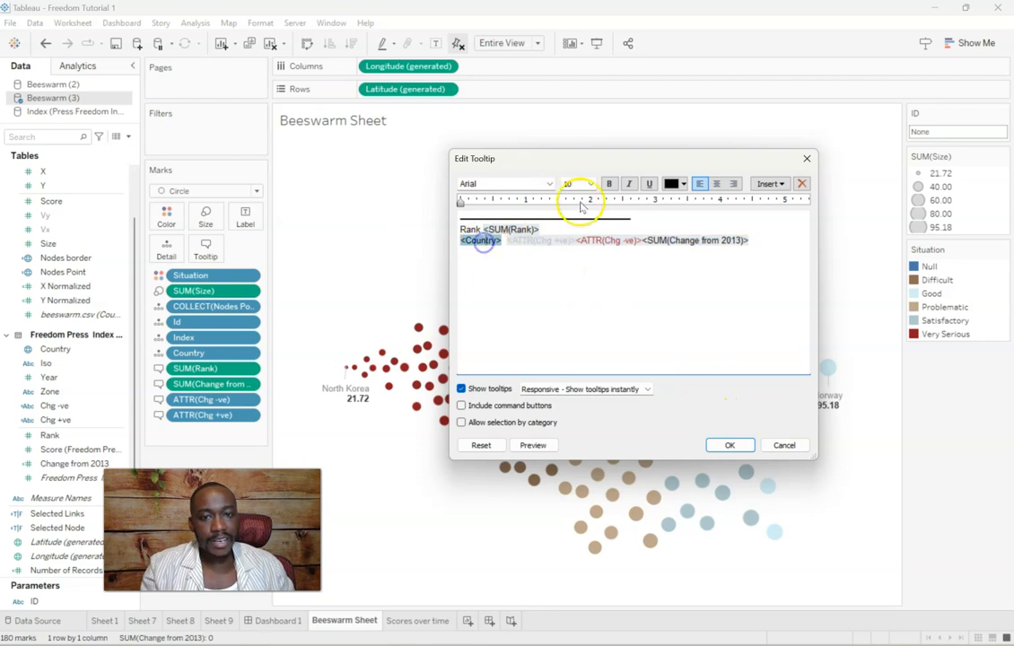
click(588, 183)
click(592, 237)
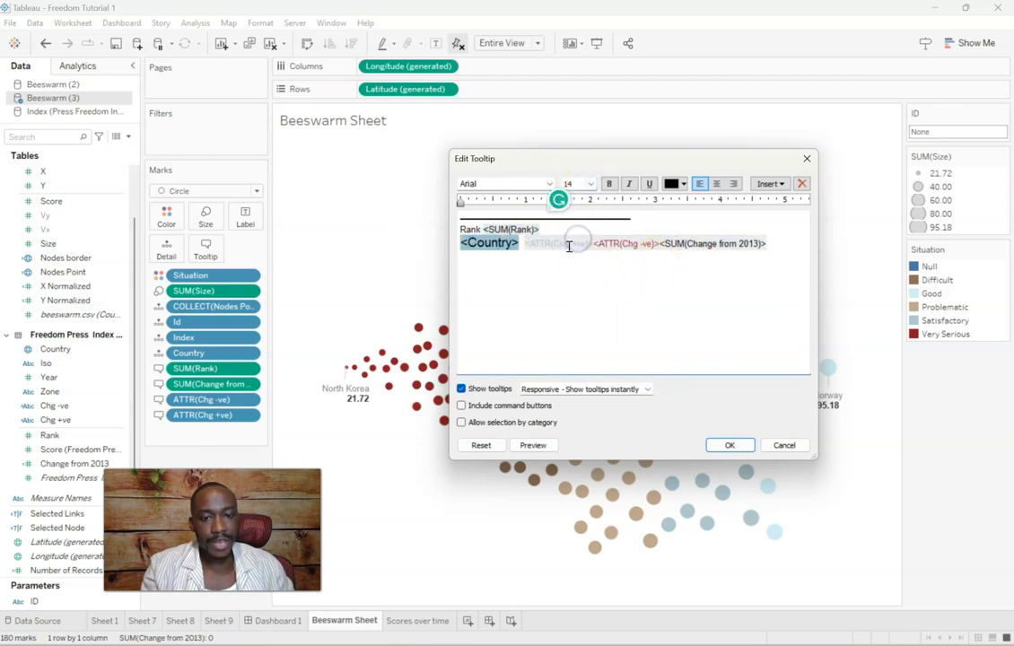
drag(788, 244, 496, 244)
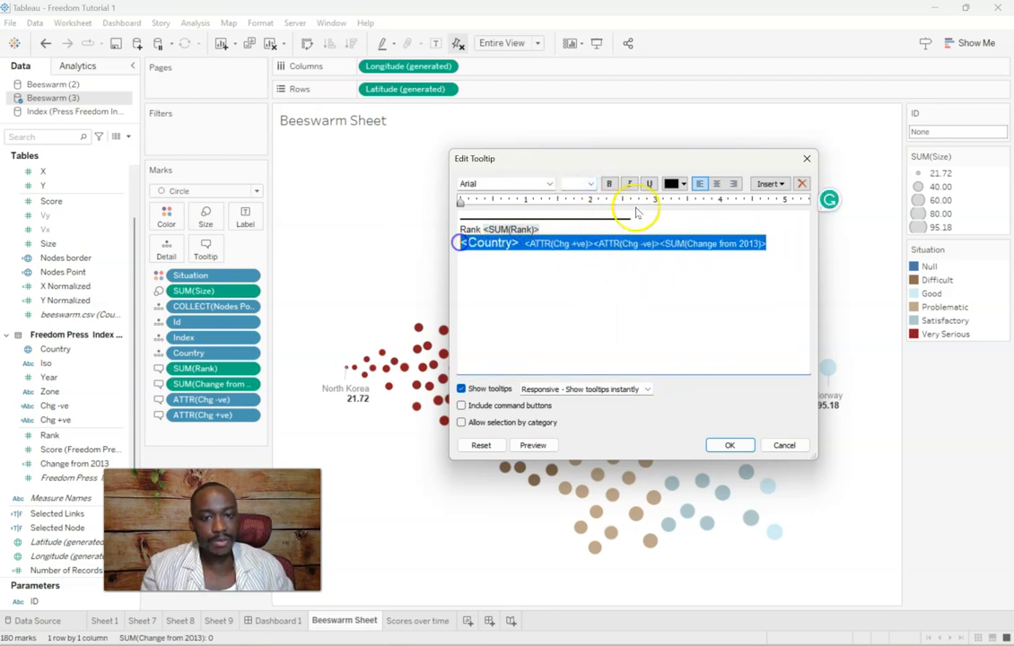
click(589, 183)
click(586, 237)
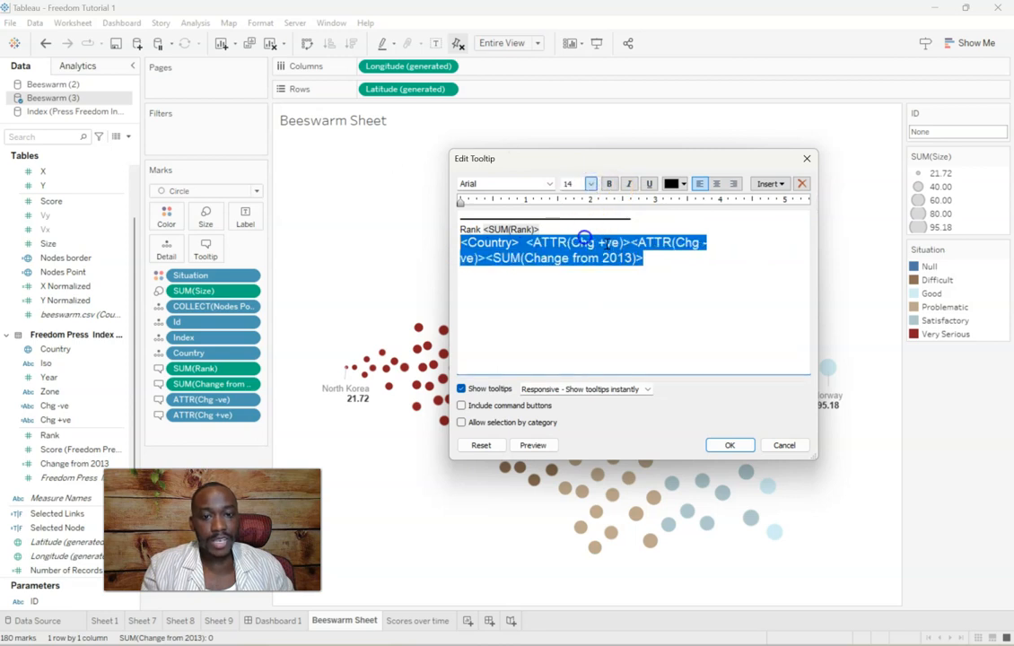
click(675, 283)
Step: Copy the tooltip's horizontal rule to a new line below the country line, then preview and save the tooltip
drag(650, 220, 410, 209)
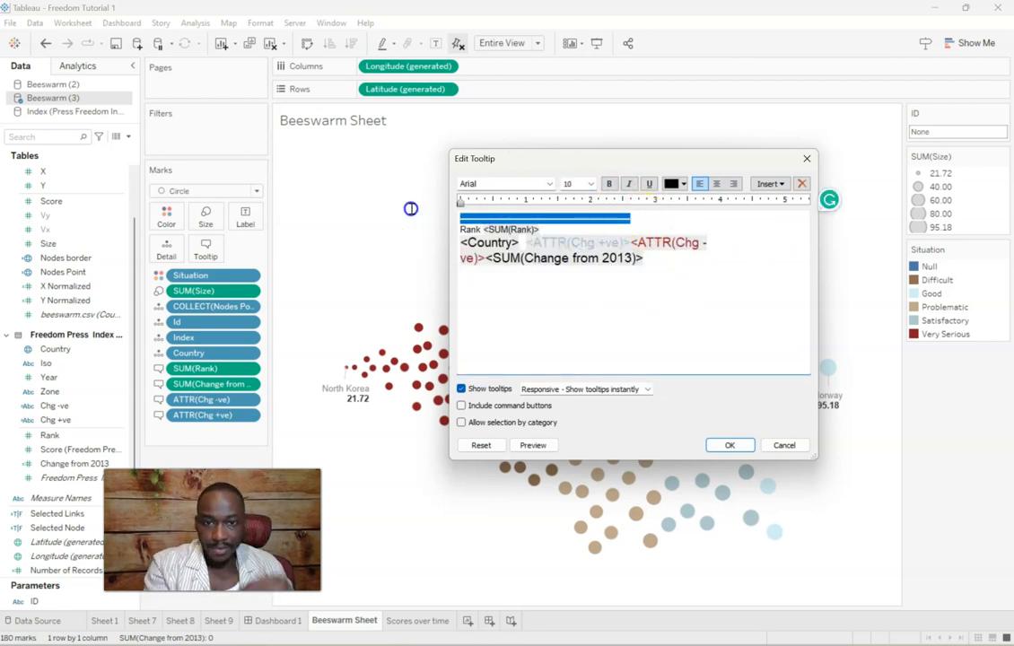
click(673, 272)
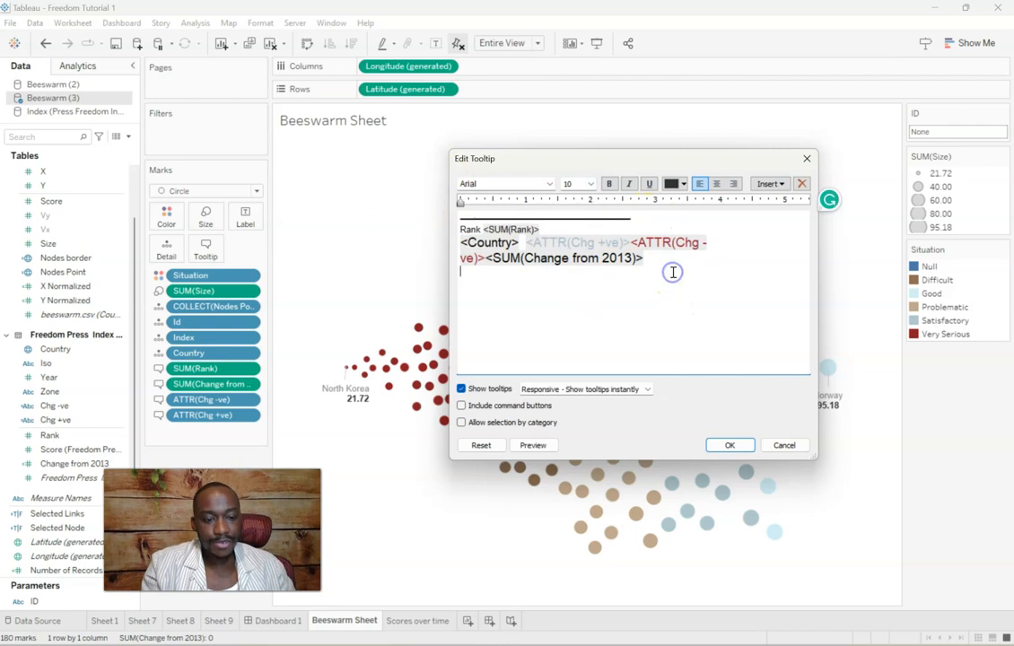
key(ctrl+v)
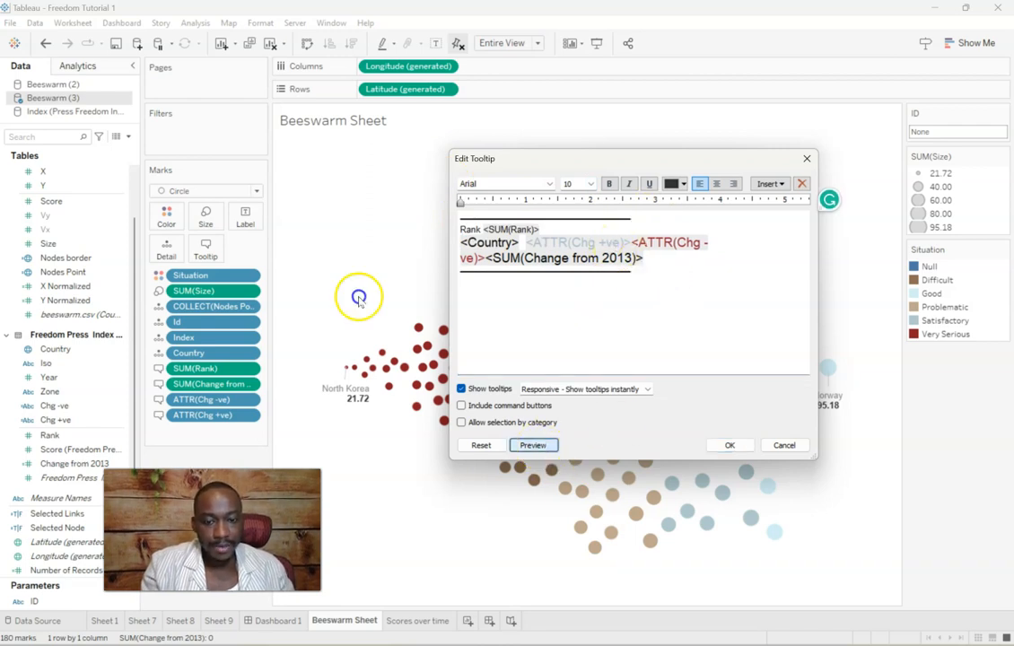
click(533, 446)
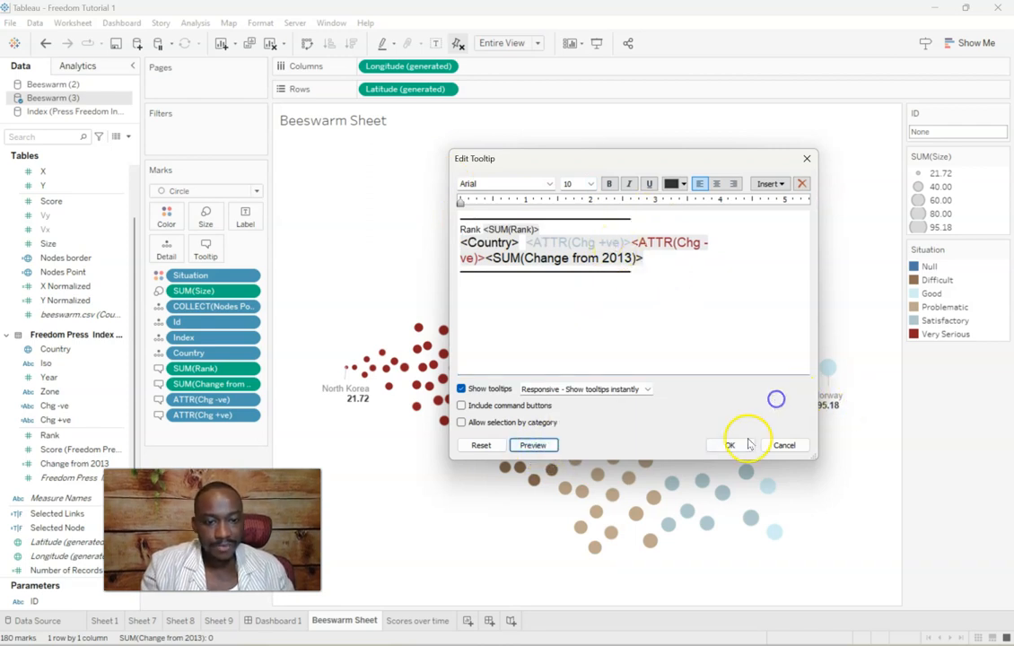
click(734, 444)
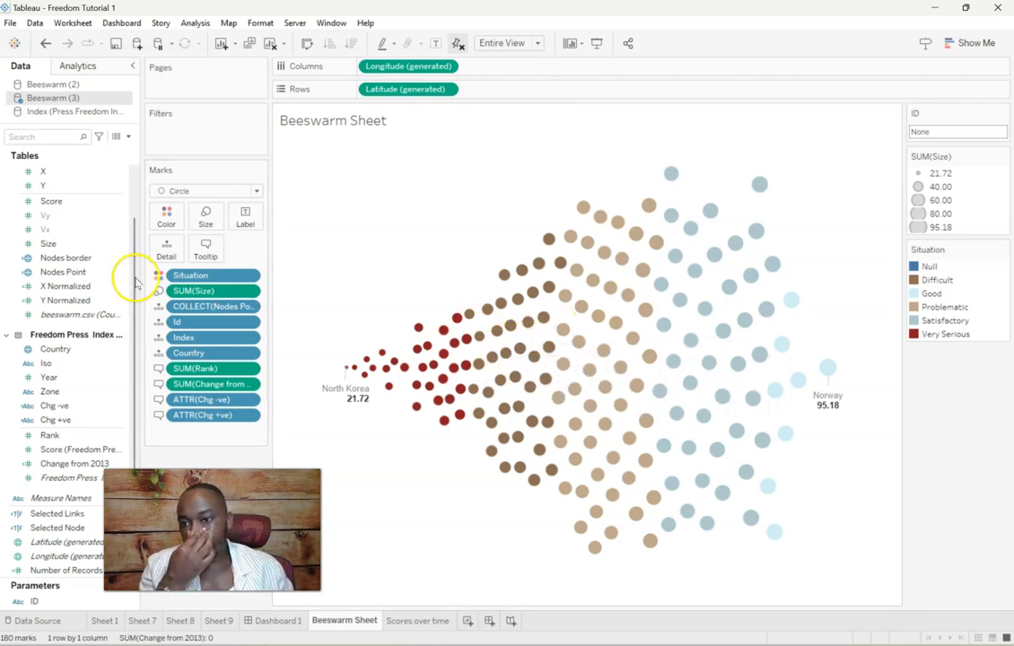
Step: Filter the beeswarm sheet by a range of Year values, raising the lower limit and keeping 2,023 as the upper limit
scroll(69, 243, up, 2)
scroll(73, 248, down, 3)
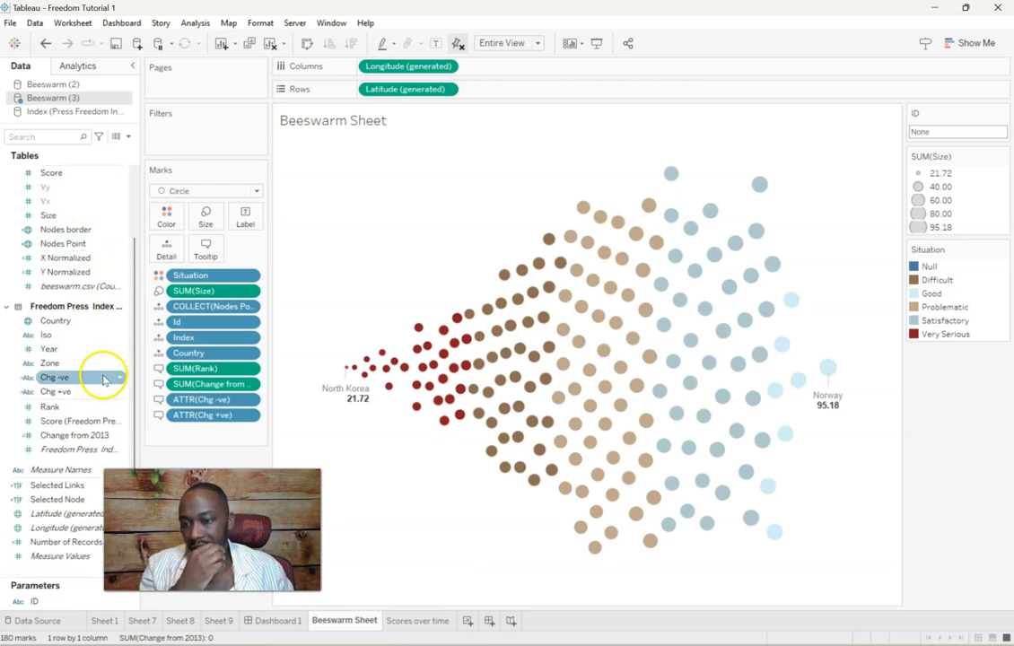
drag(79, 346, 204, 139)
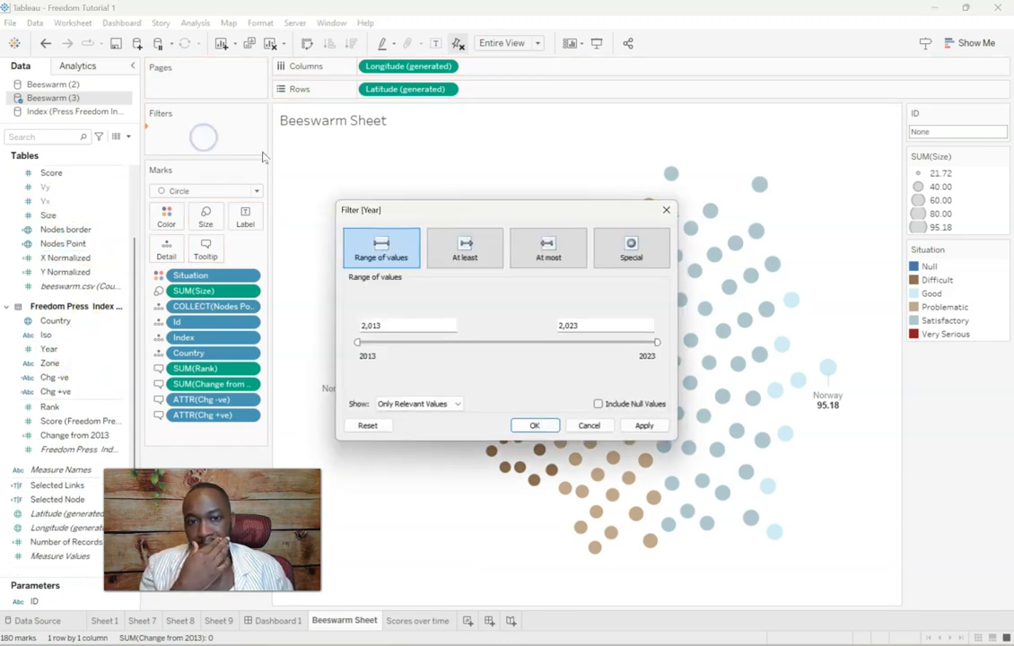
drag(357, 342, 576, 344)
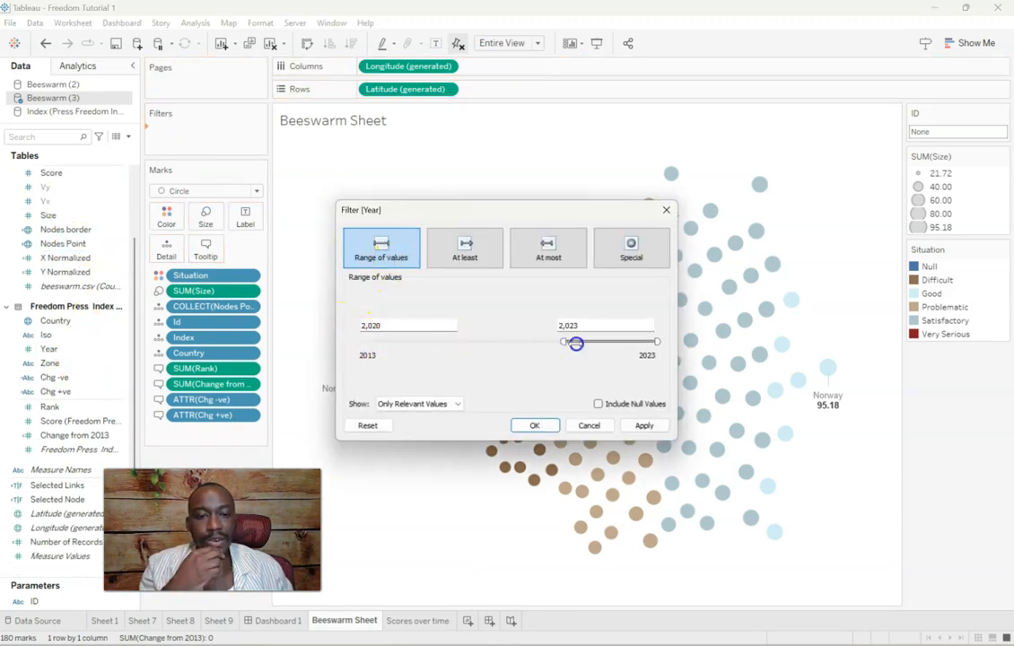
click(534, 425)
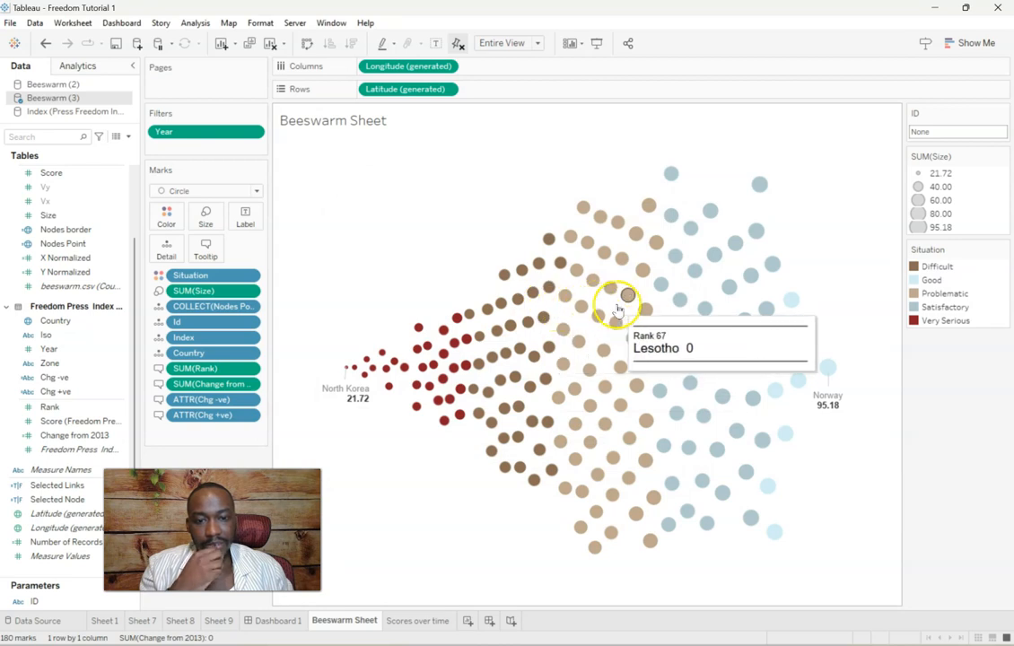
Step: Format the SUM(Change from 2013) values in the pane as a custom number with 1 decimal place
right_click(237, 384)
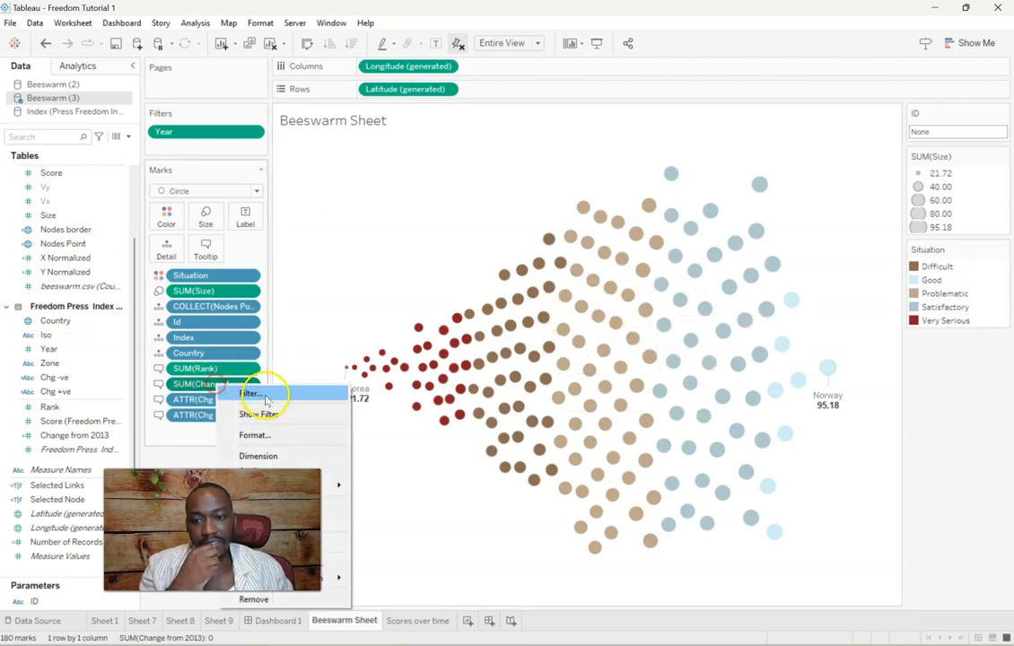
click(290, 436)
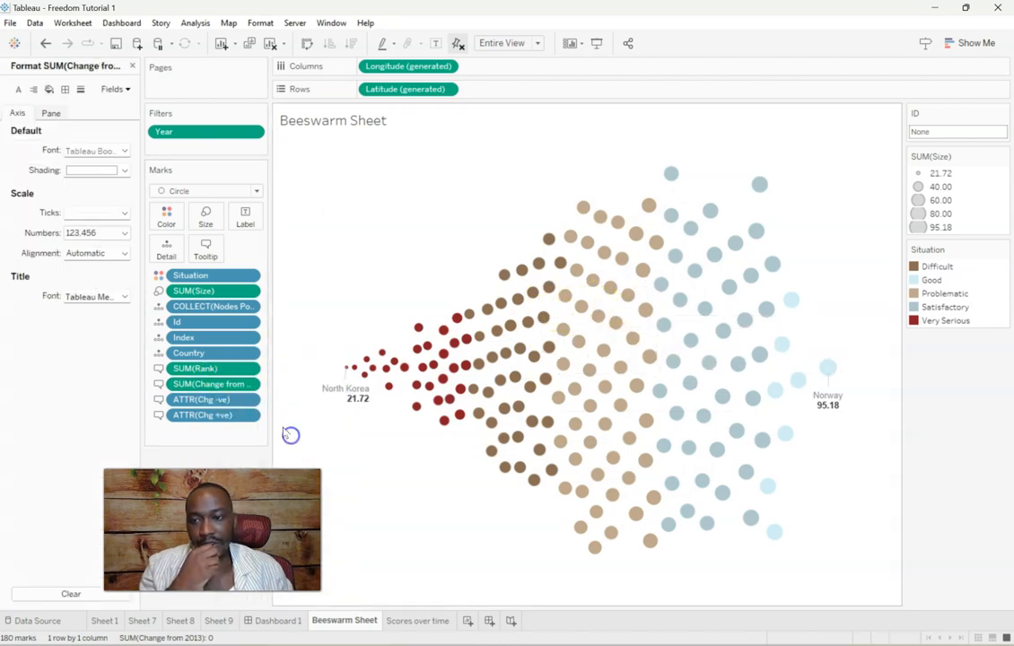
click(51, 114)
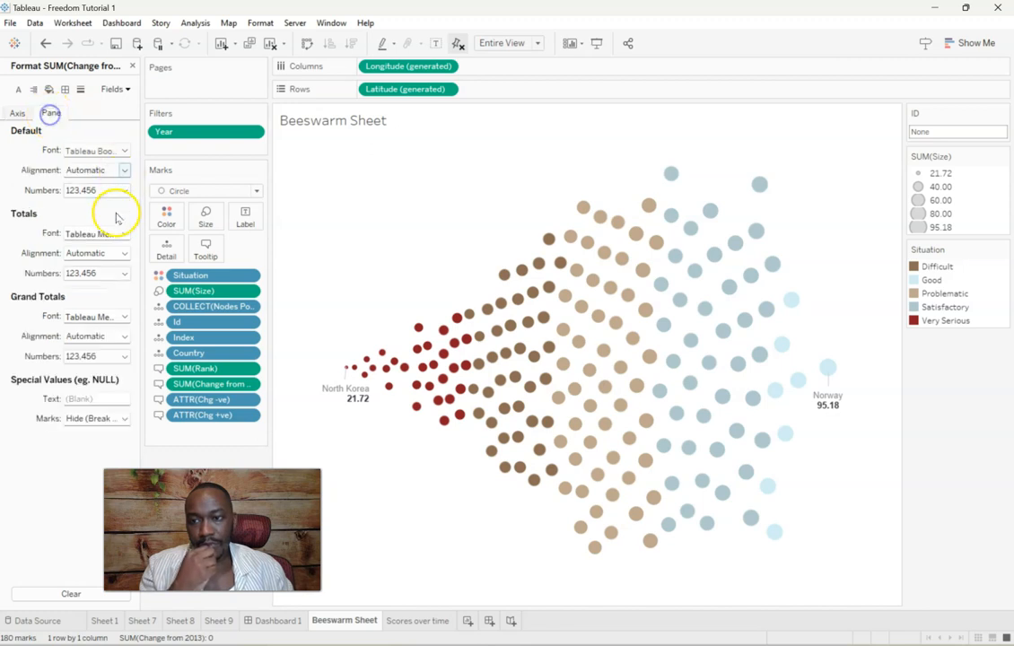
click(88, 190)
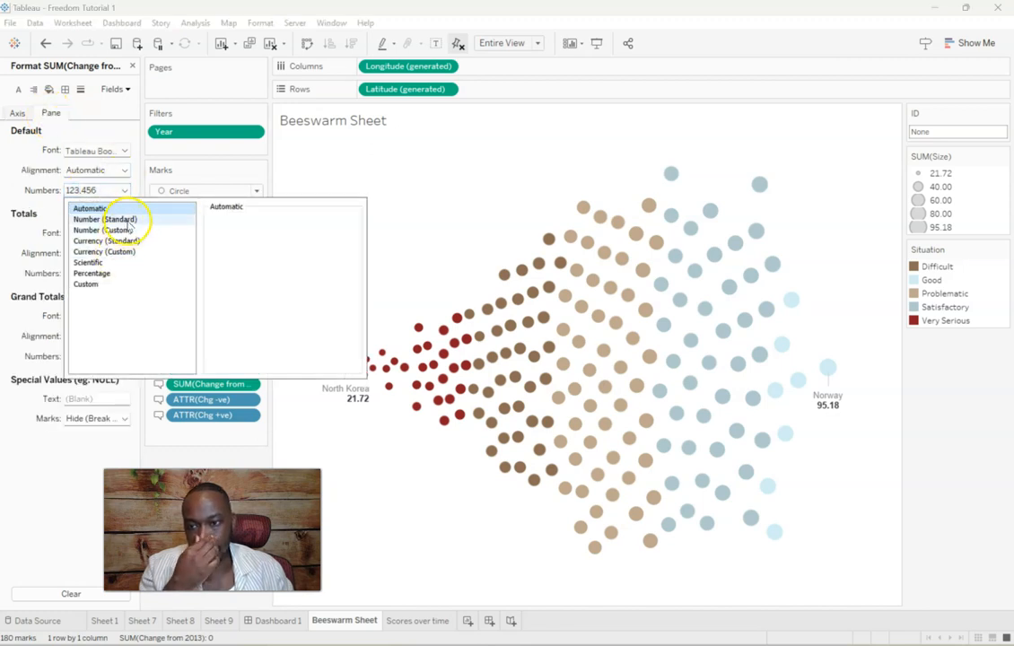
click(105, 219)
click(103, 230)
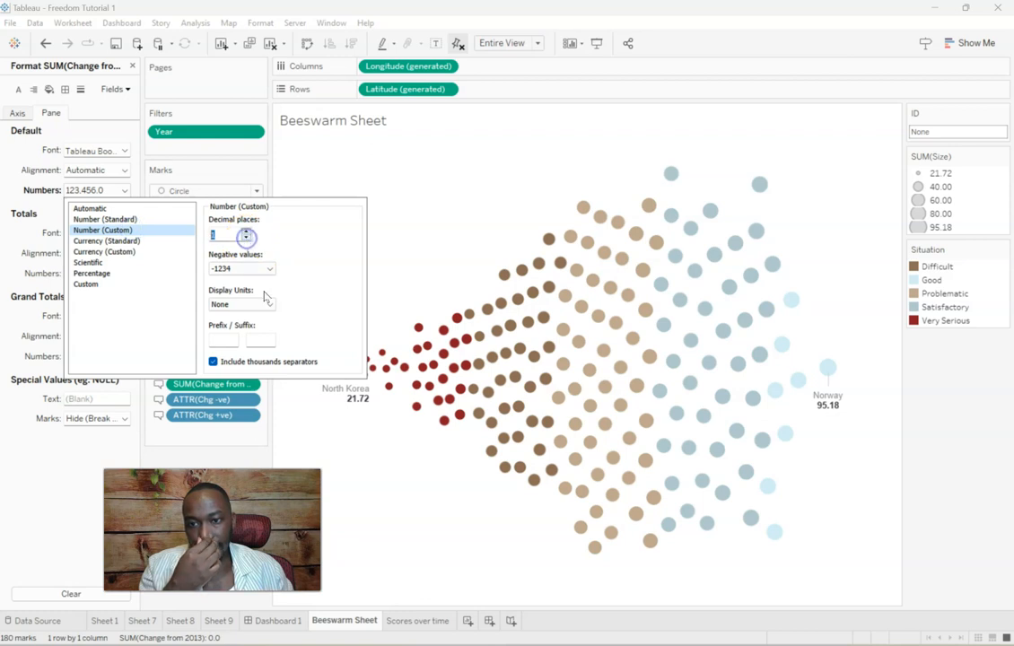
click(242, 444)
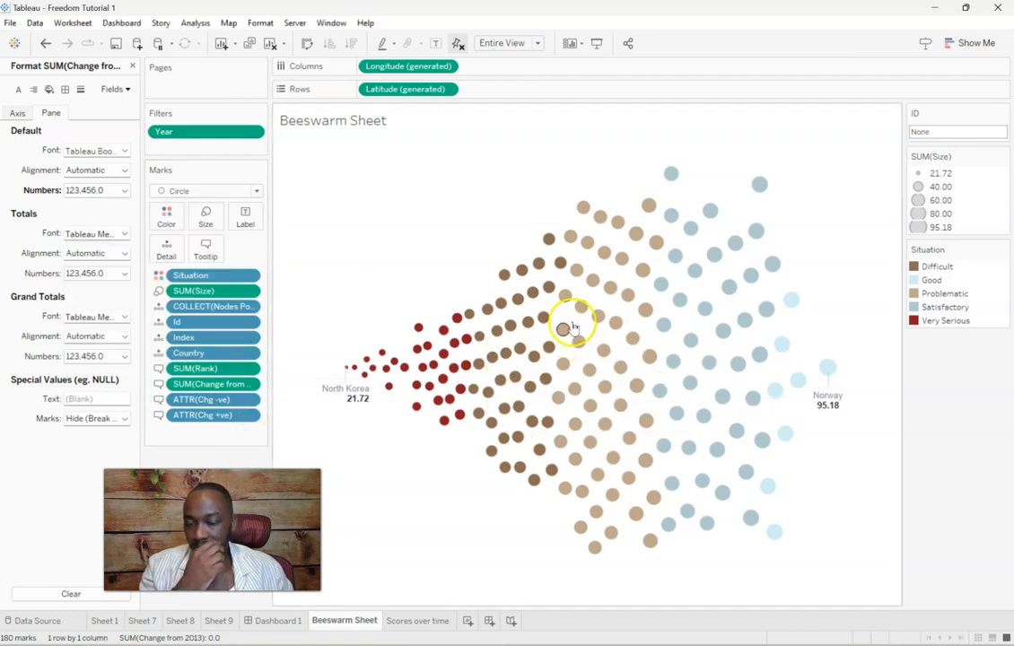
click(132, 65)
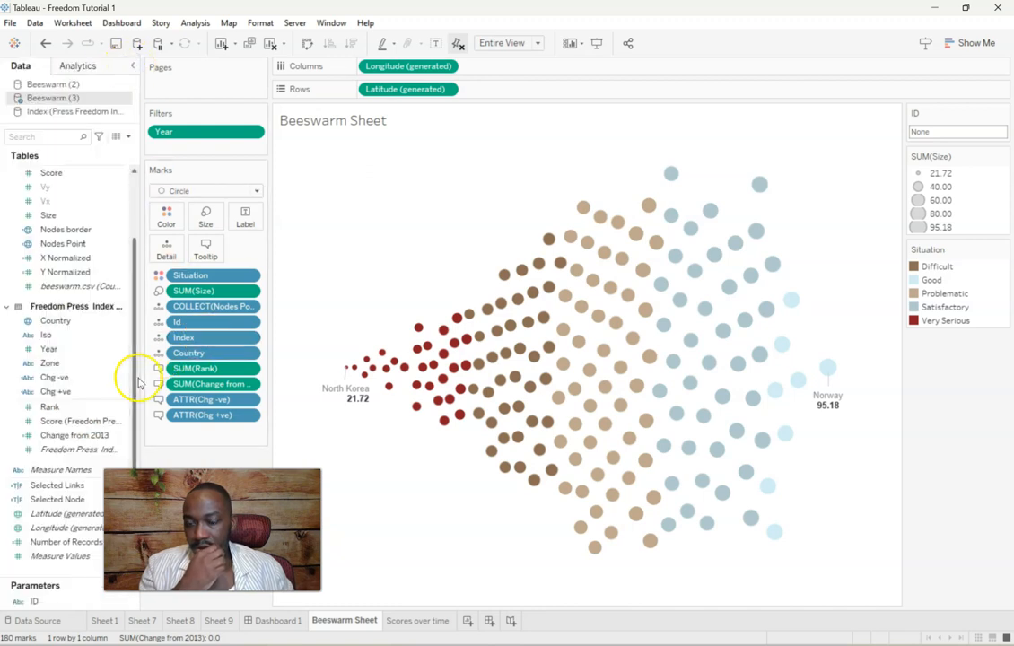
Step: In the Change from 2013 calculation, replace [Score] in both 2023 terms with the Score field from Freedom Press Index Cleaned
right_click(81, 437)
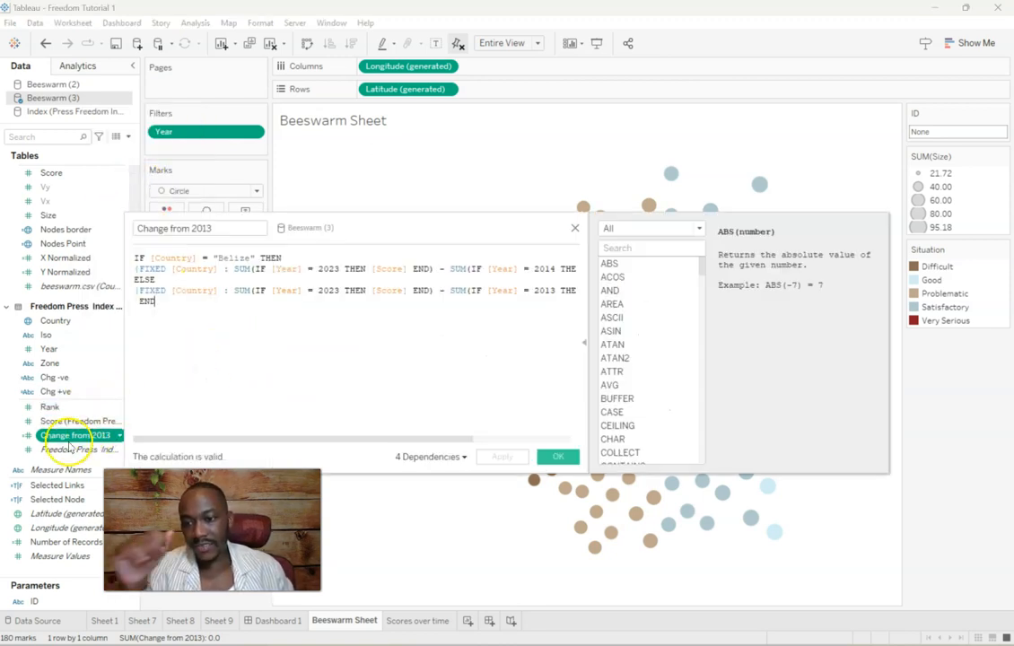
drag(340, 230, 407, 212)
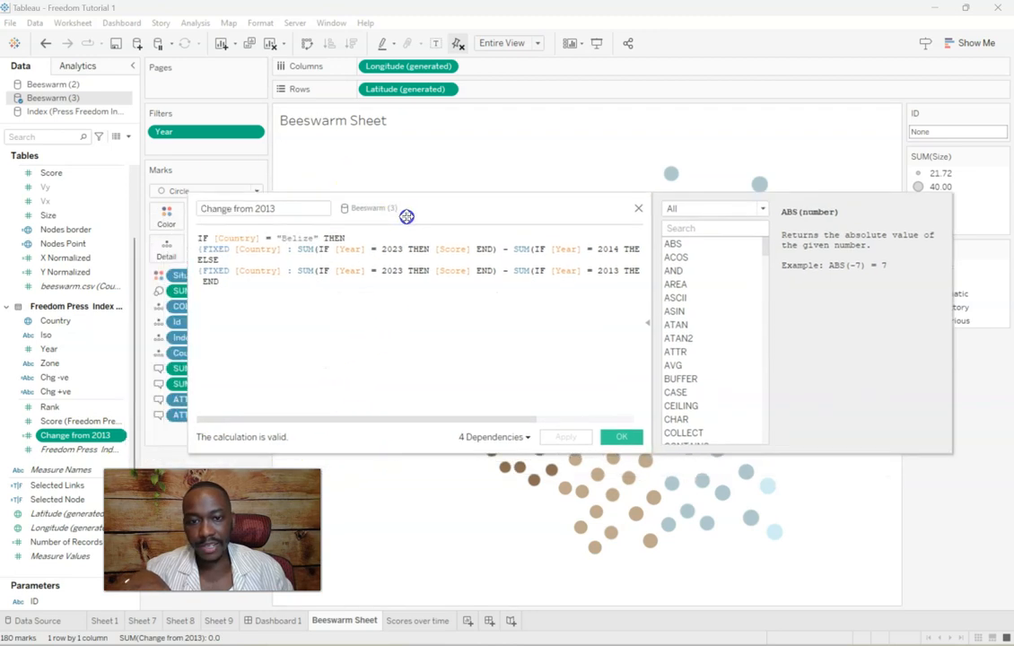
drag(419, 421, 463, 422)
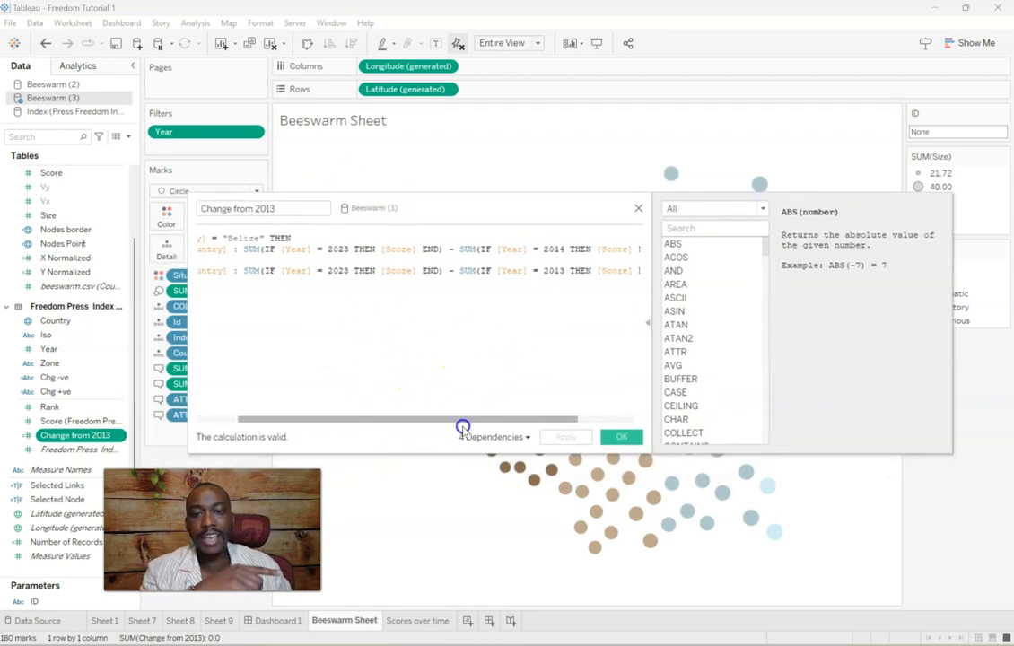
click(436, 404)
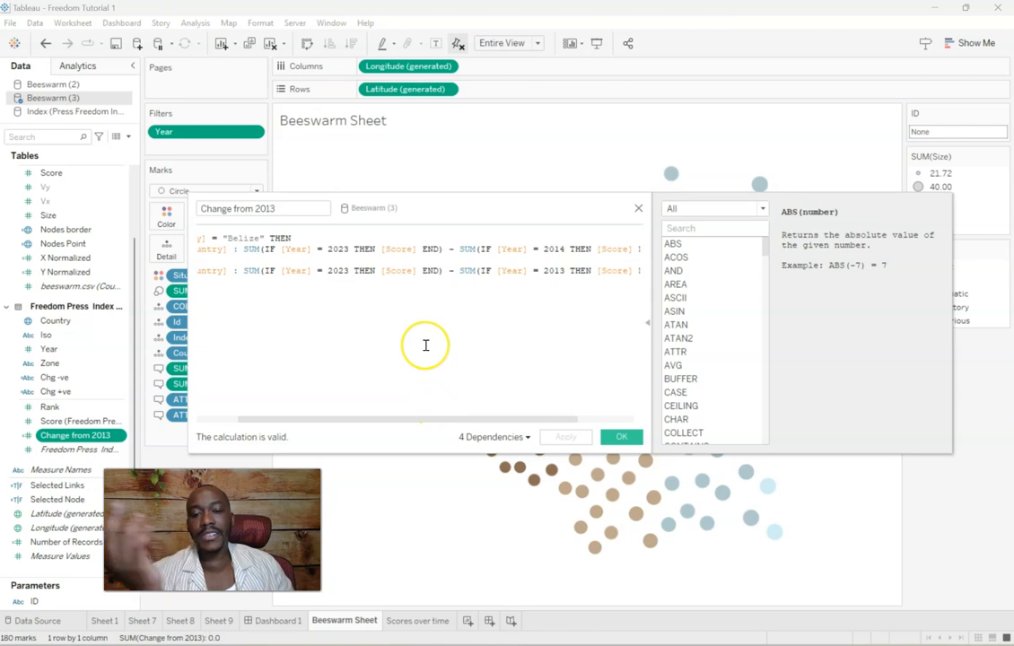
drag(81, 421, 395, 259)
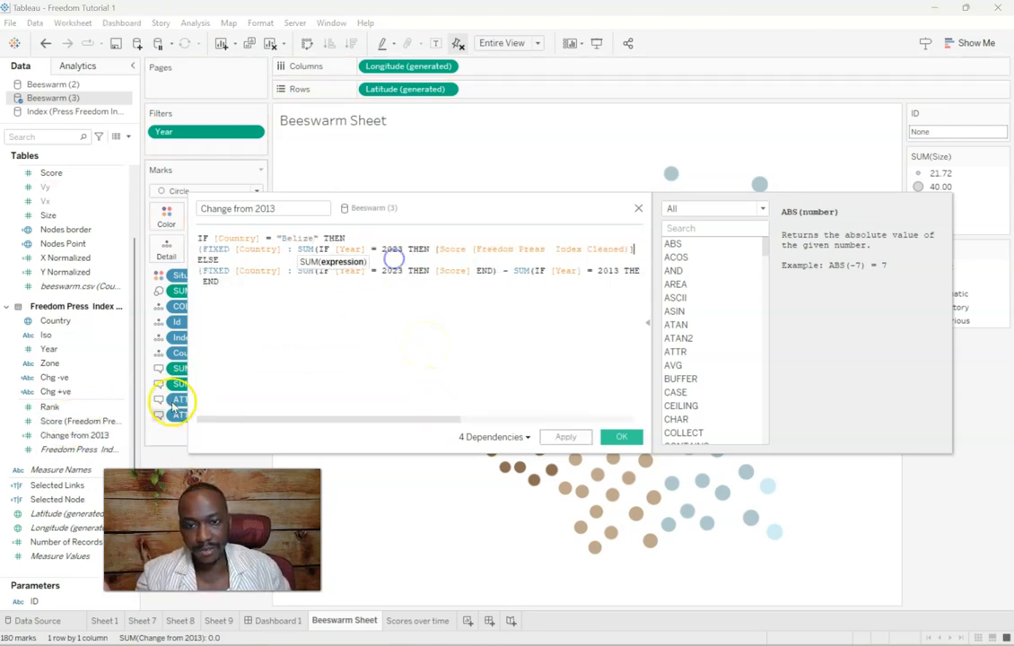
drag(81, 421, 451, 275)
Step: Replace [Score] in the calculation's 2014 and 2013 terms with [Score (Freedom Press Index Cleaned)] and save the calculation
drag(385, 422, 572, 427)
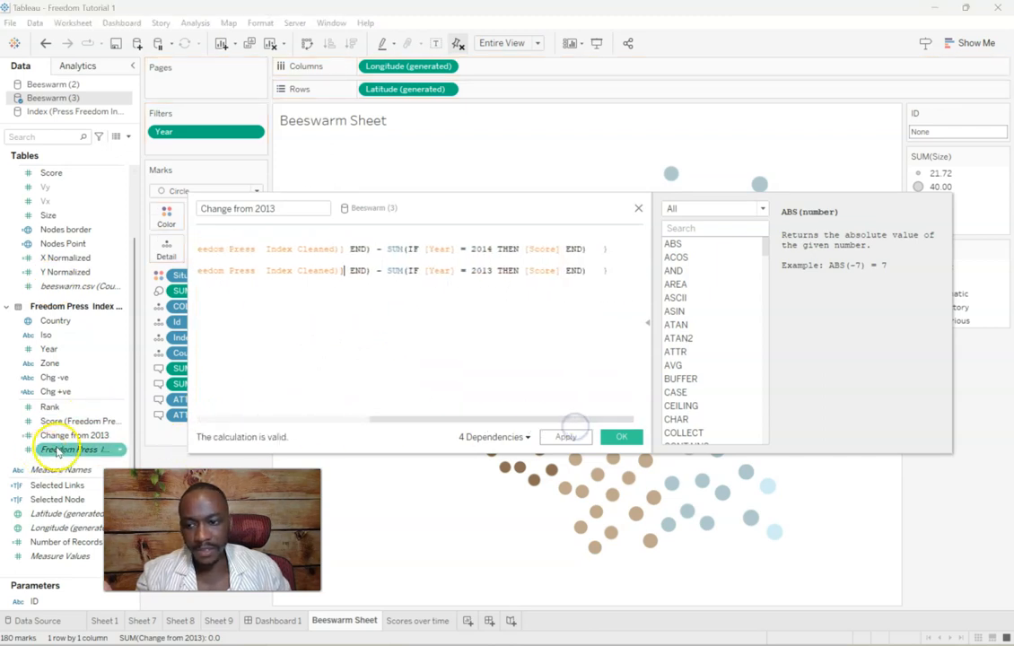
drag(76, 421, 528, 260)
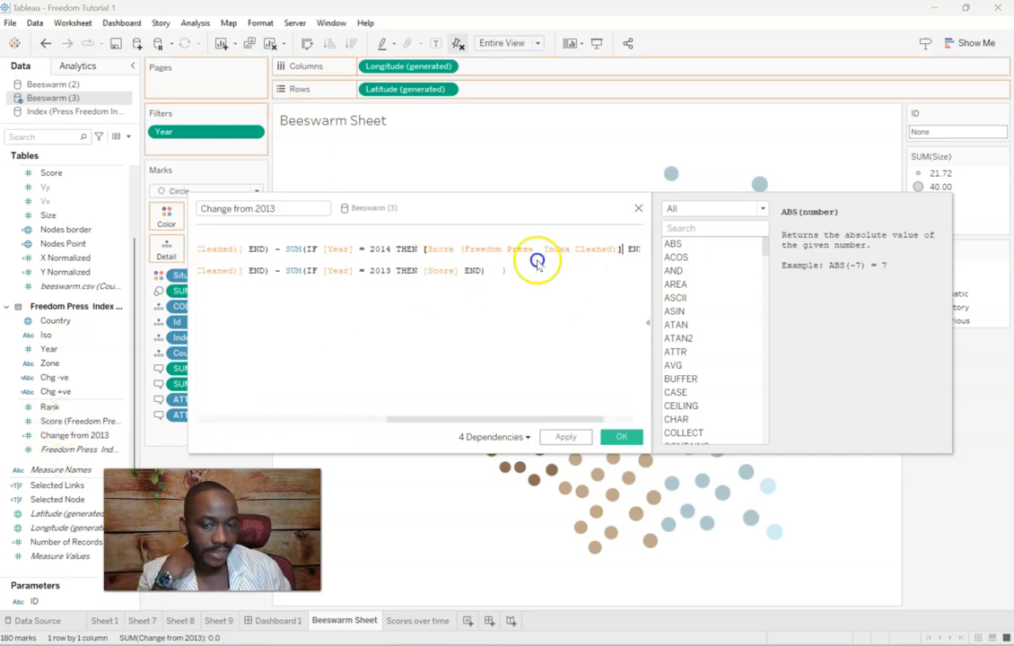
drag(446, 419, 557, 419)
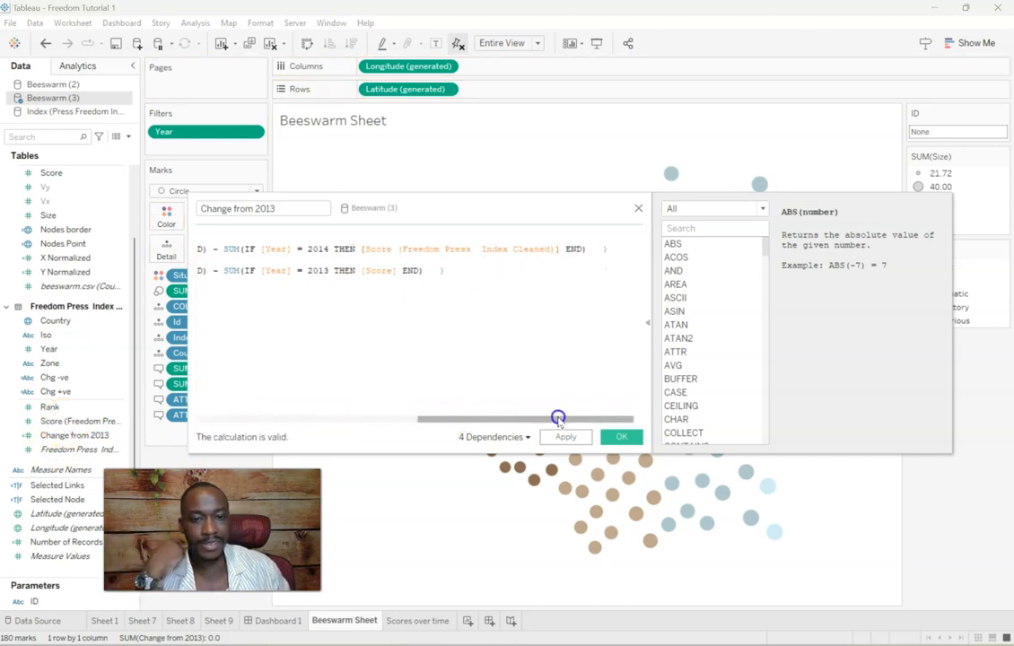
click(82, 423)
drag(83, 427, 381, 279)
drag(502, 419, 232, 415)
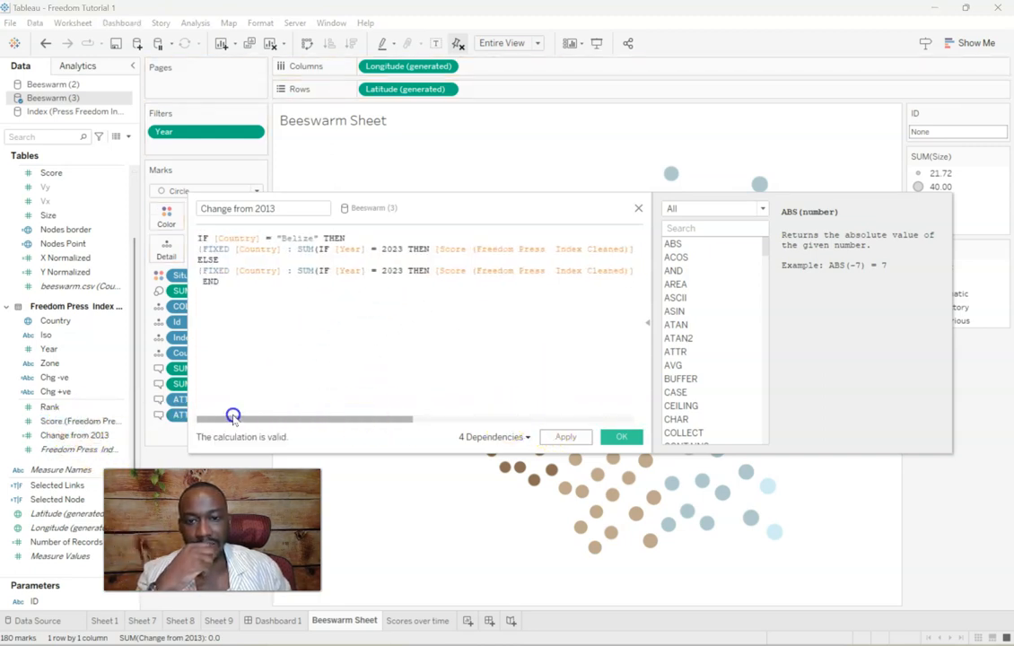
click(572, 437)
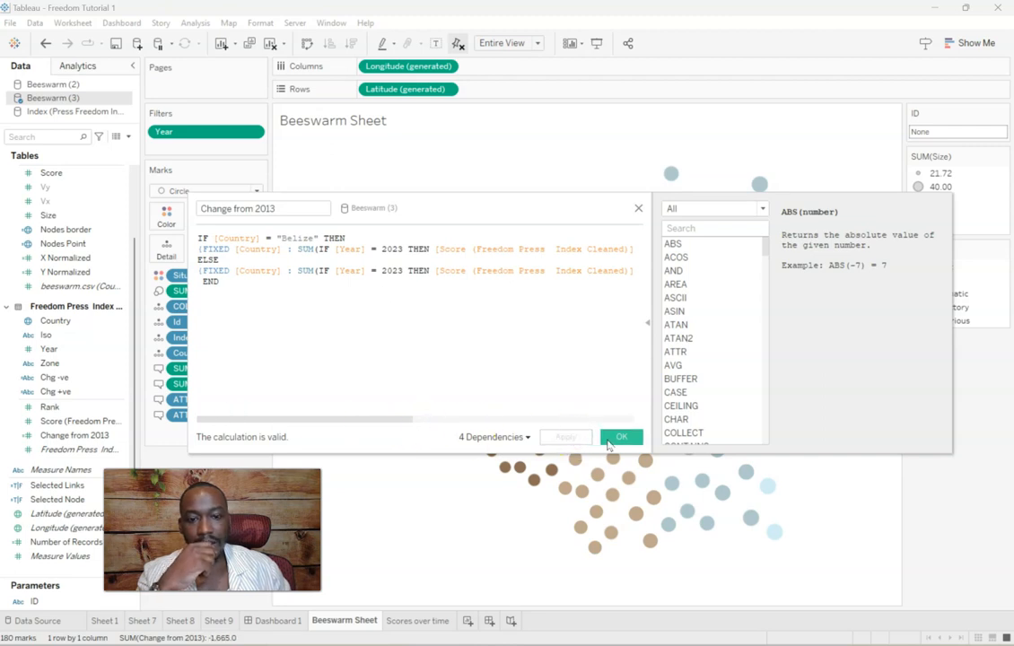
click(609, 439)
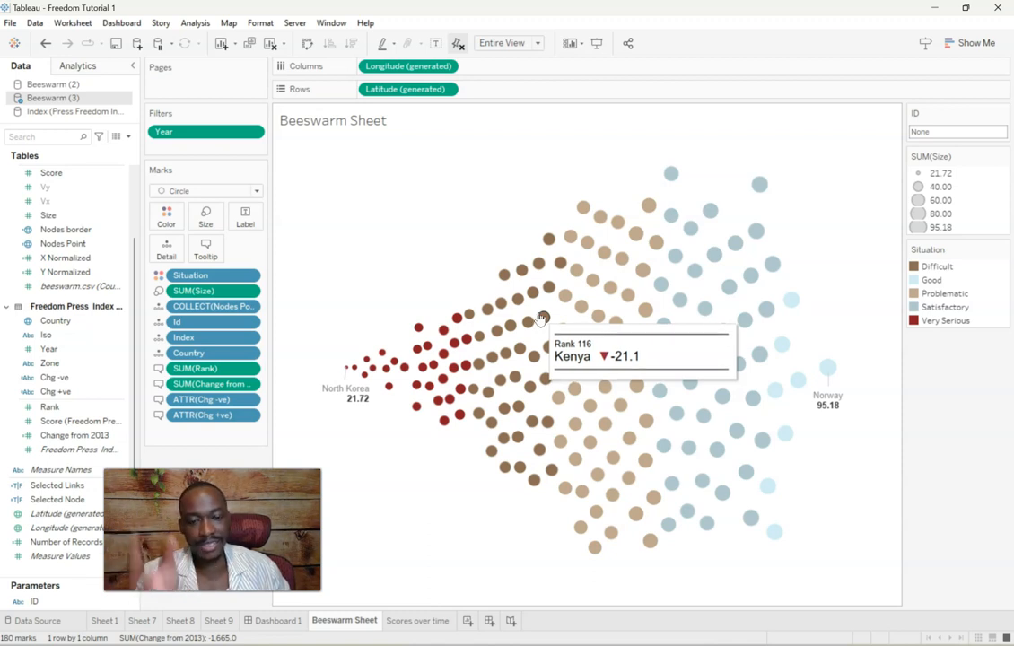
Step: Give SUM(Change from 2013) the custom number format #,##0.0;#,##0.0 so negative values carry no minus sign
right_click(214, 385)
click(250, 435)
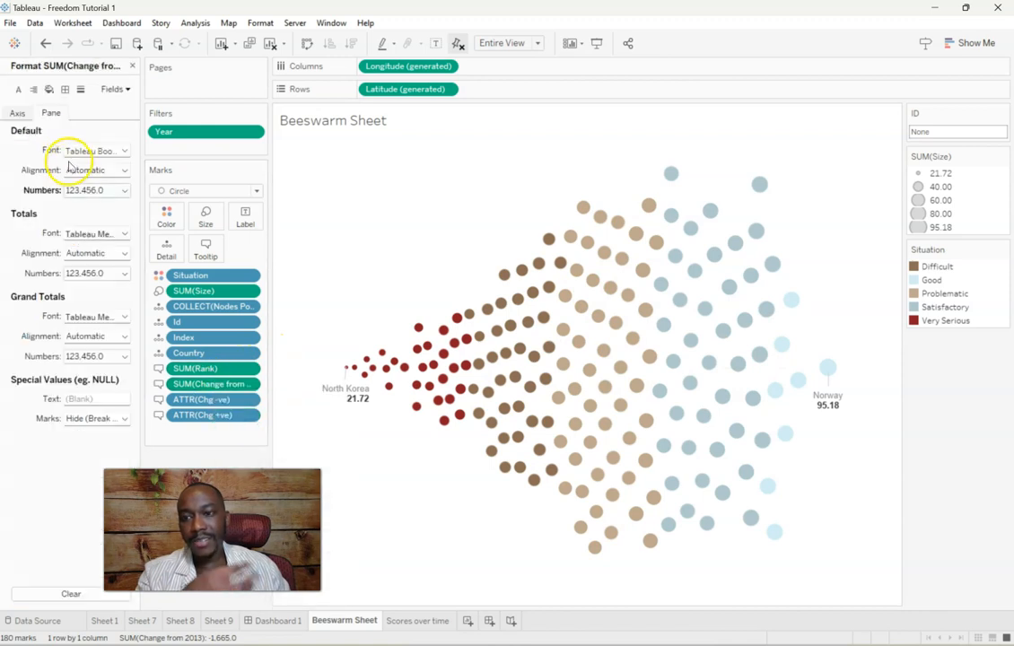
click(90, 191)
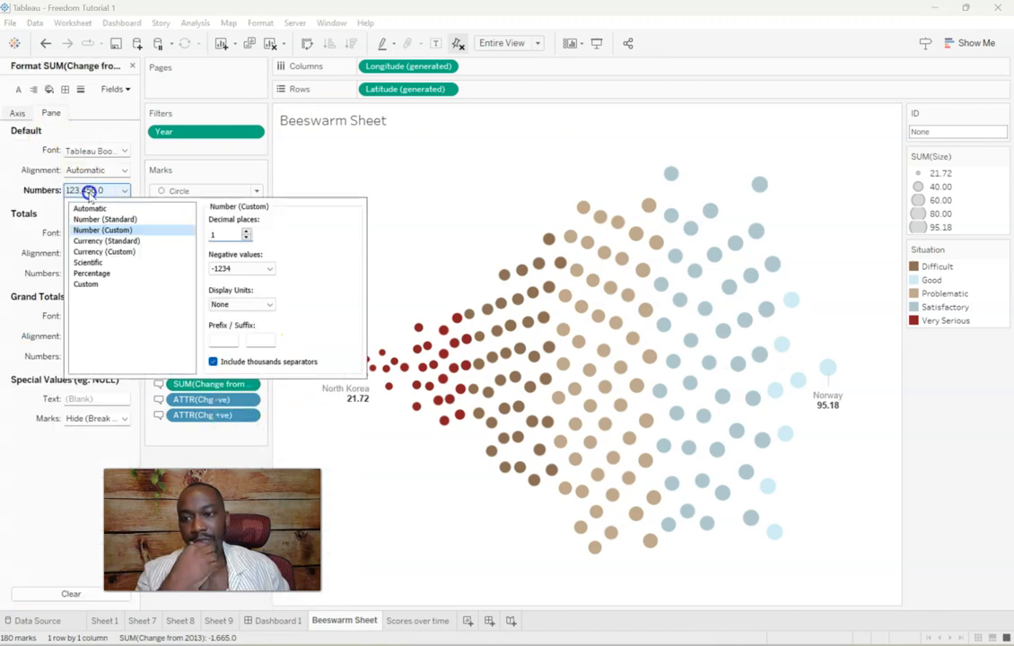
click(105, 283)
click(246, 236)
key(BackSpace)
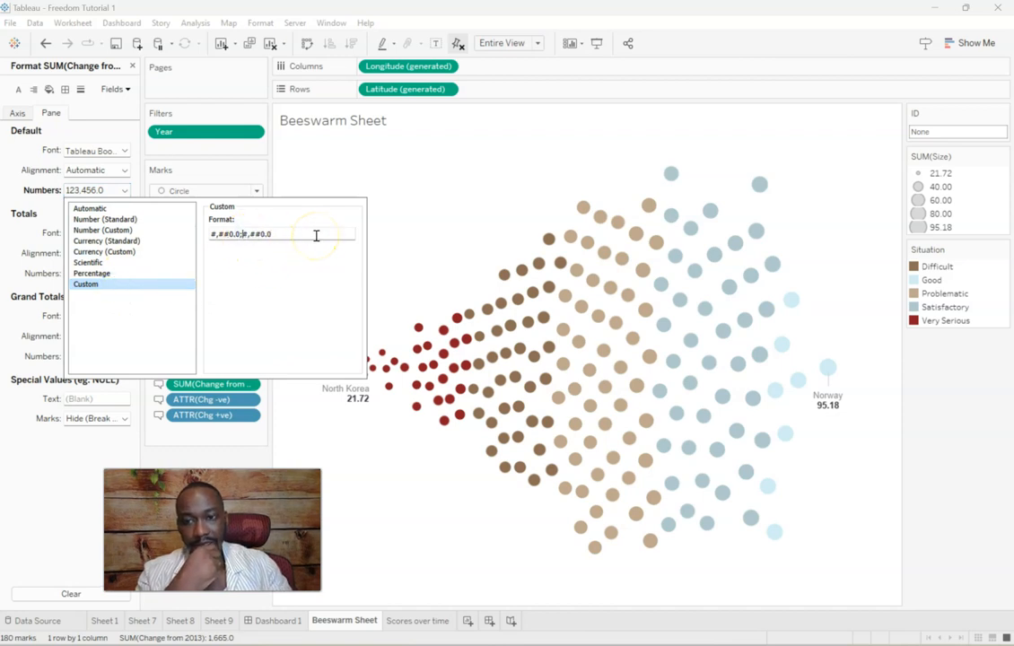
click(307, 232)
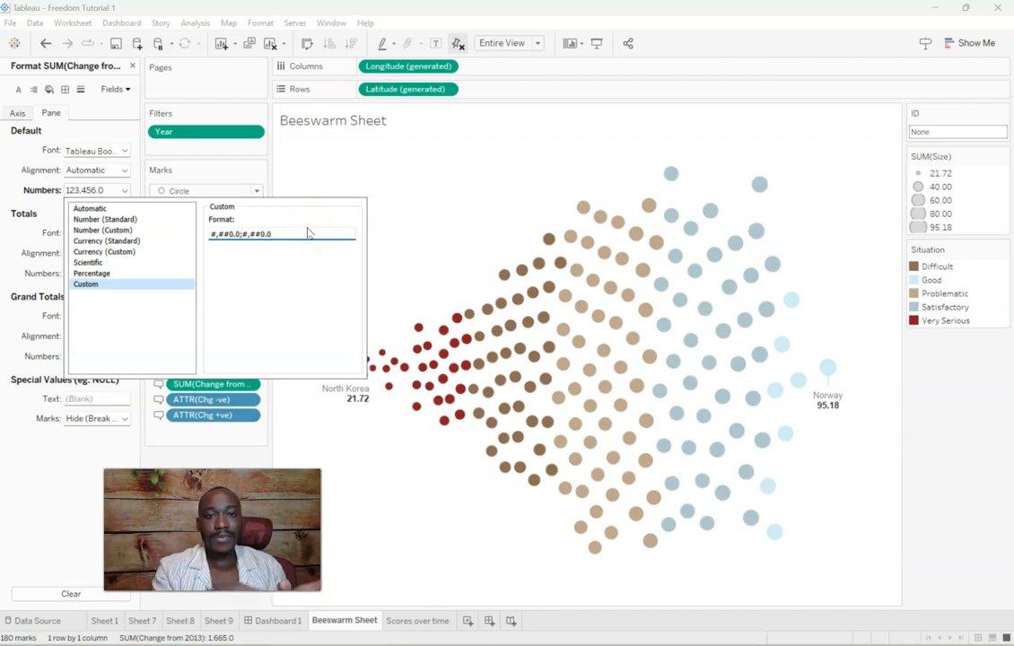
click(387, 238)
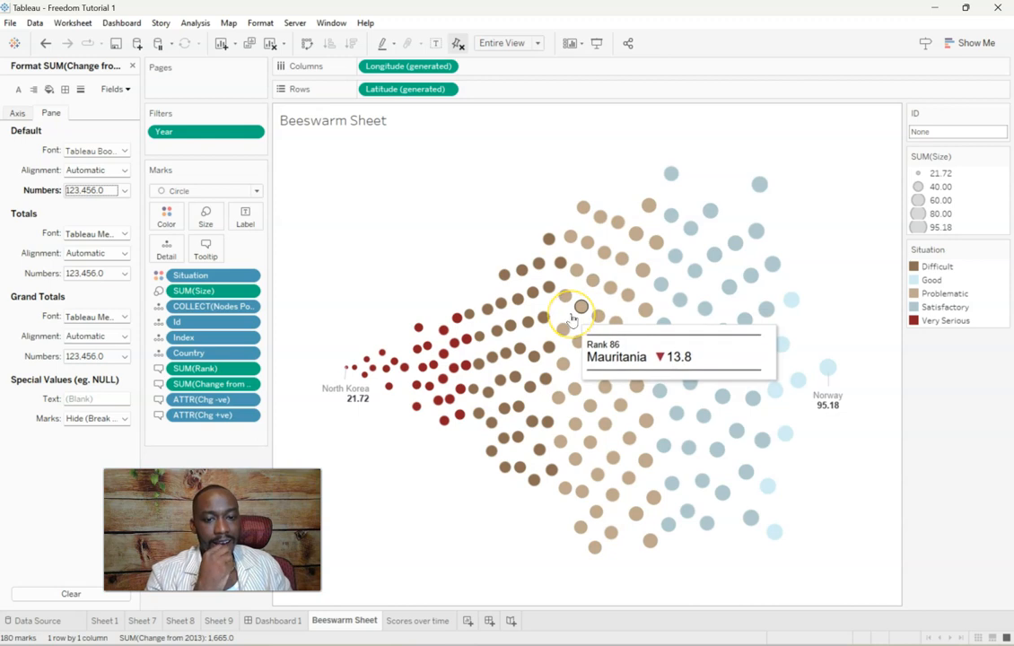
Step: Copy the "Change = Change vs 2013" legend and Belize footnote from the finished tooltip and paste them below this tooltip's second horizontal rule
click(206, 248)
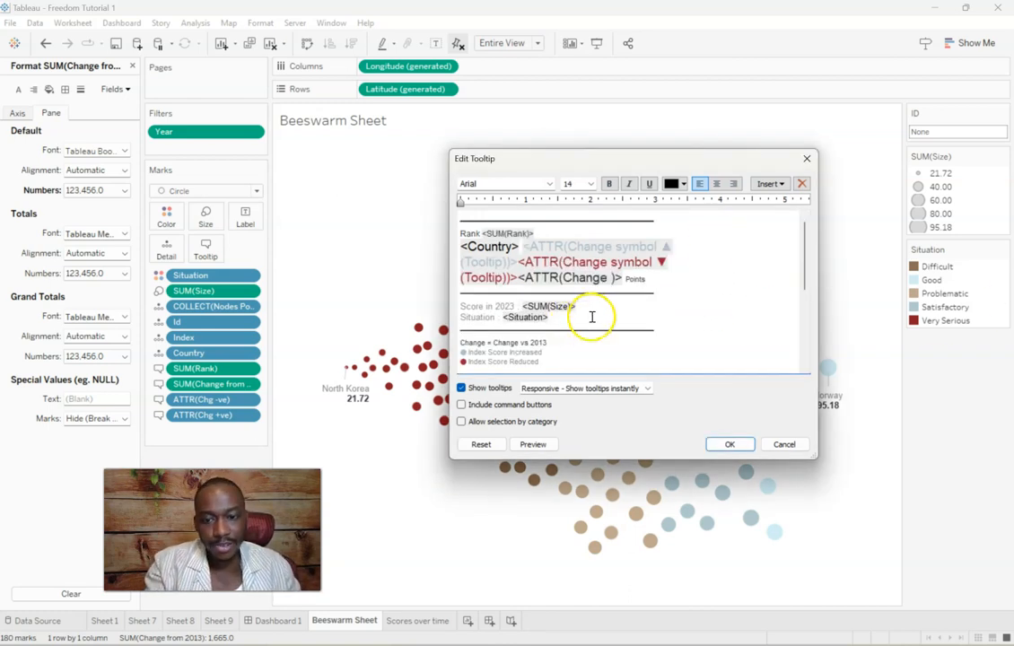
scroll(571, 330, down, 1)
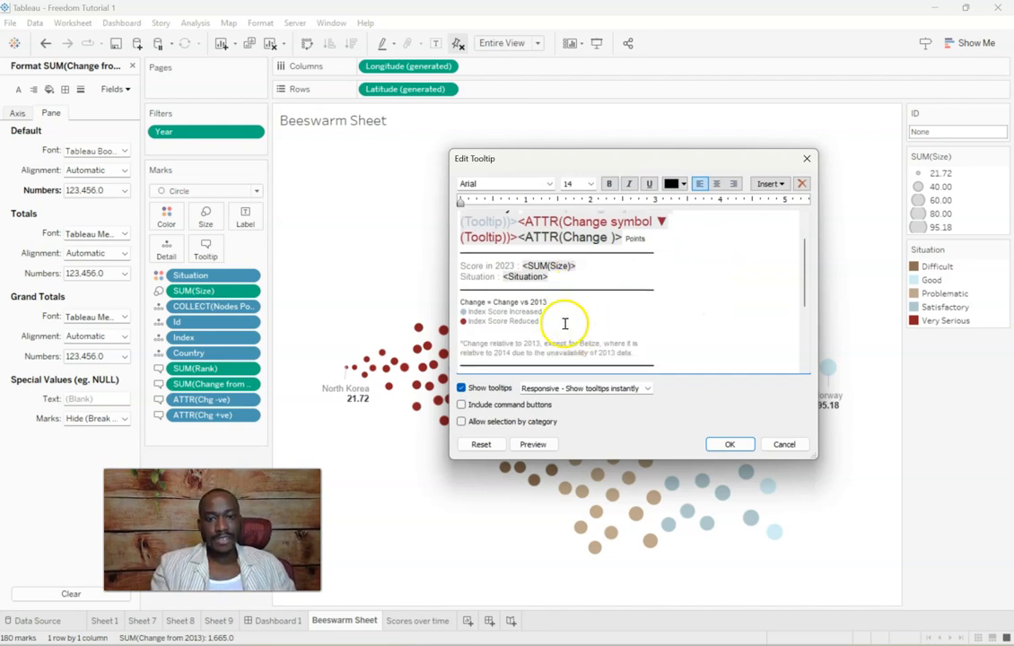
drag(646, 349, 446, 297)
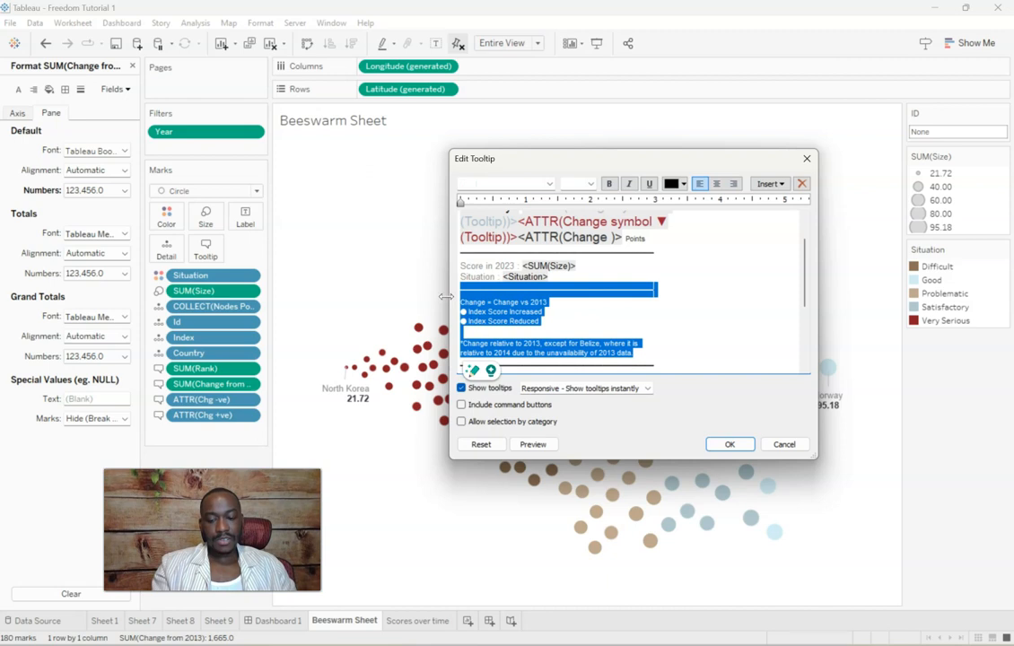
click(724, 323)
drag(653, 353, 454, 306)
key(ctrl+c)
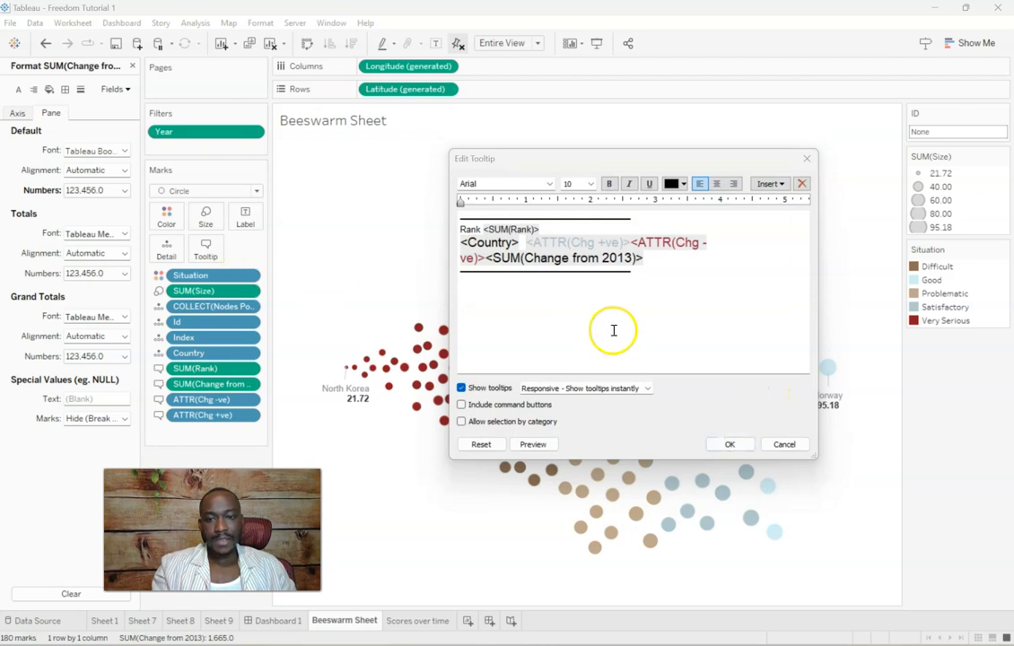
click(662, 280)
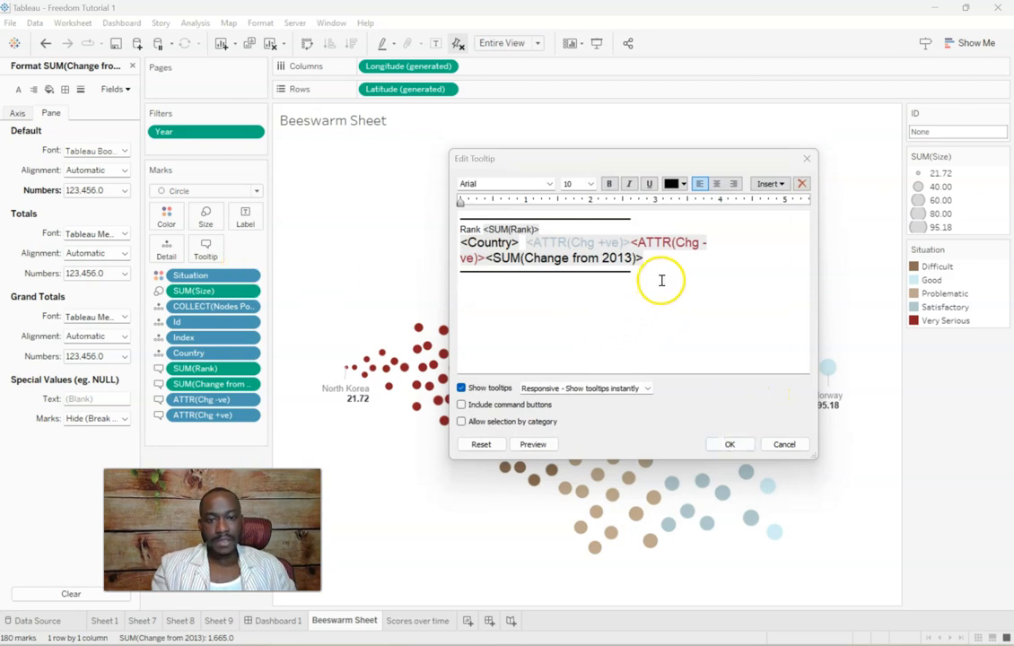
key(ctrl+v)
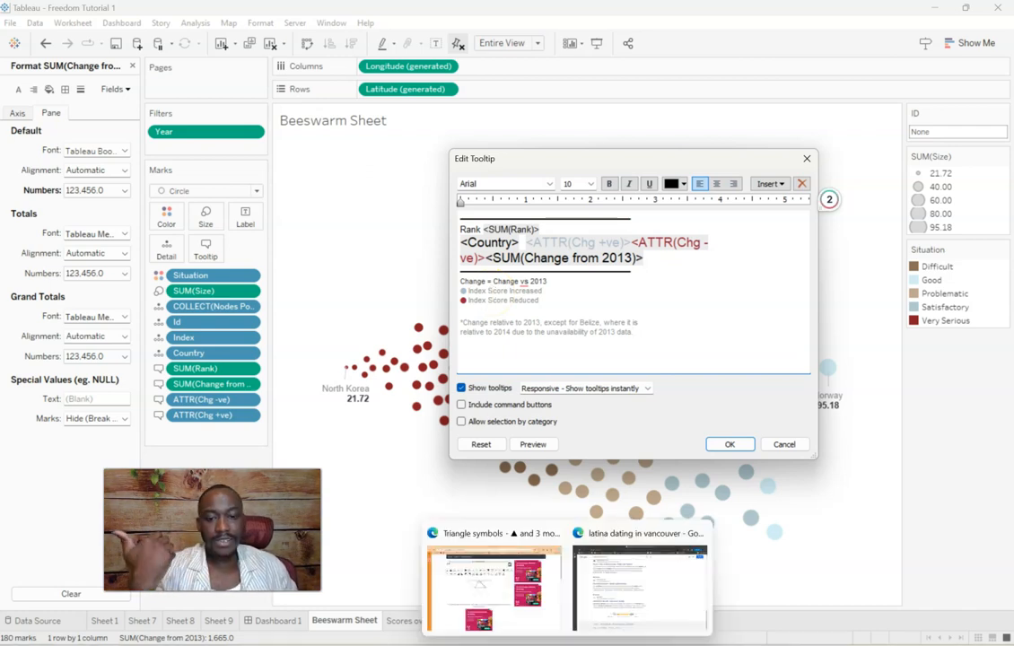
Step: Switch to the browser, open coolsymbol.com's Circle Symbols page and locate the Black Large Circle symbol
click(495, 595)
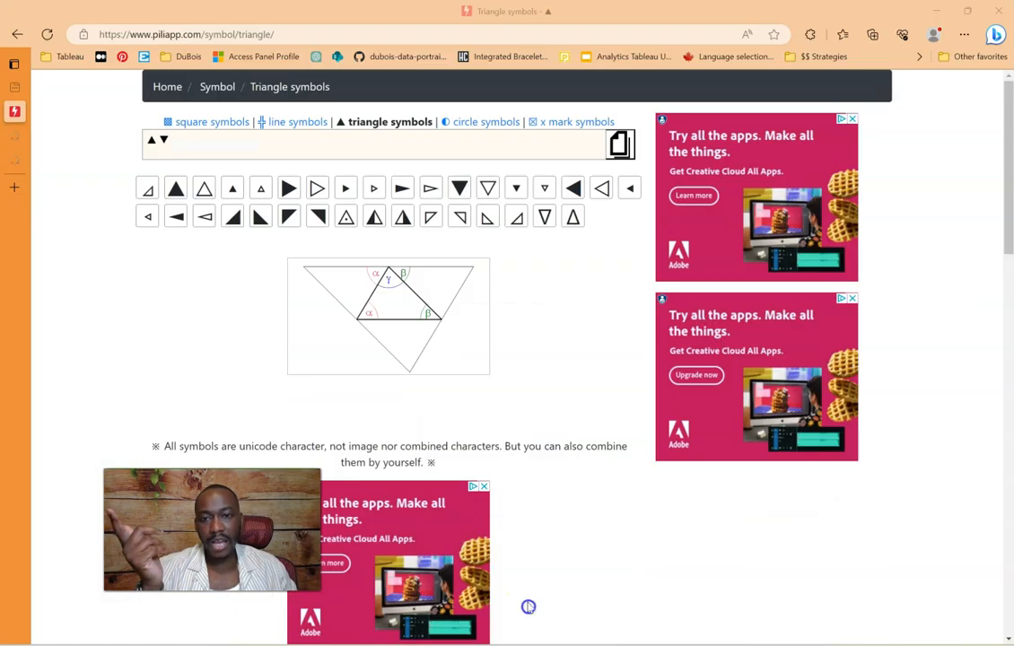
click(286, 35)
text(circ)
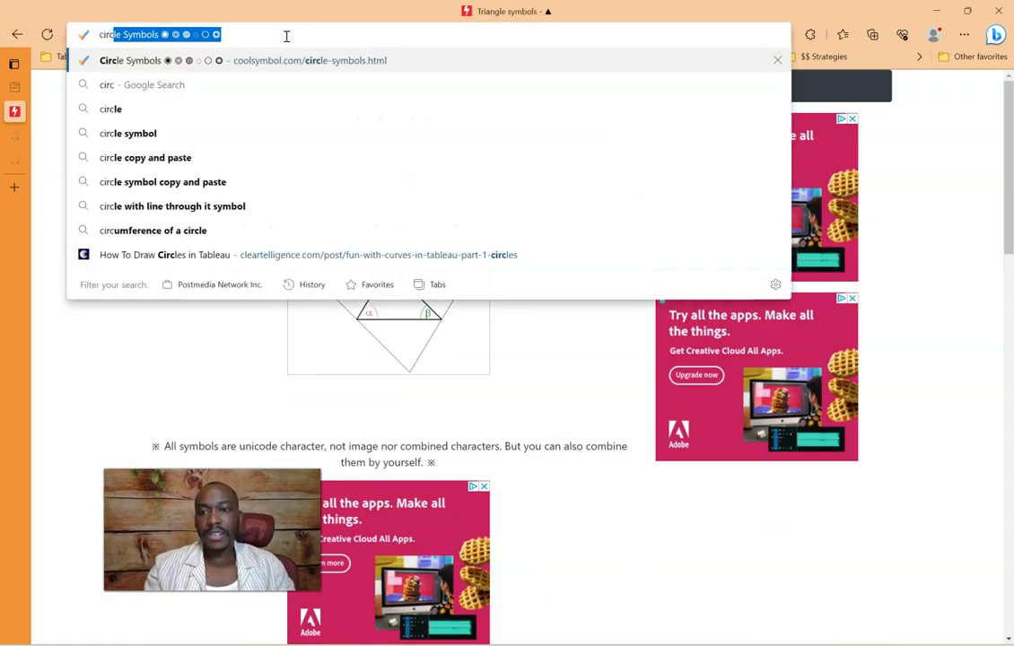
key(Return)
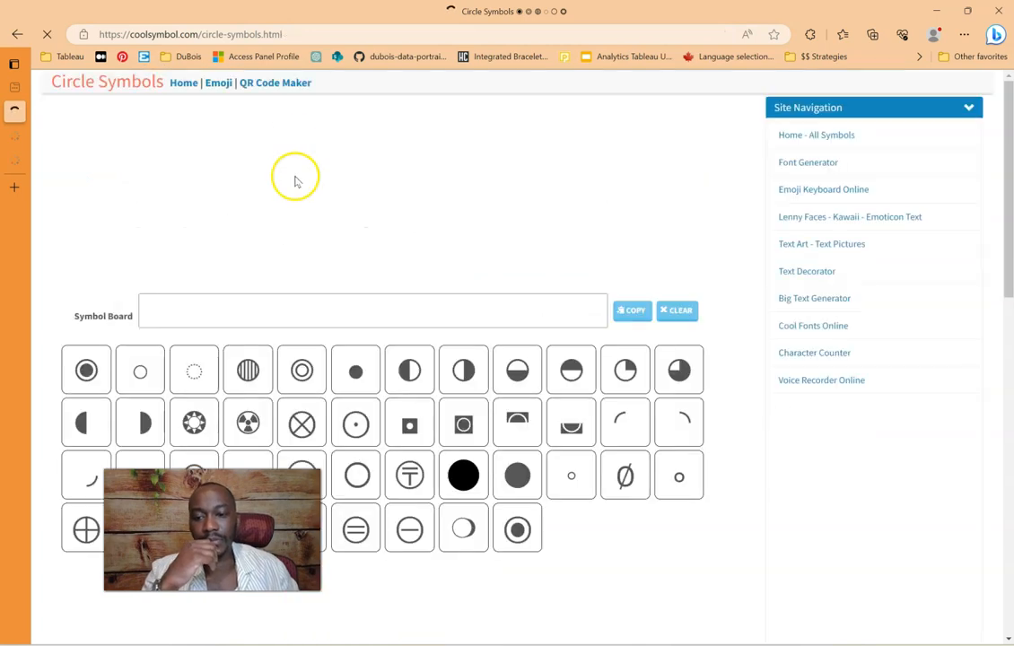
mouse_move(249, 369)
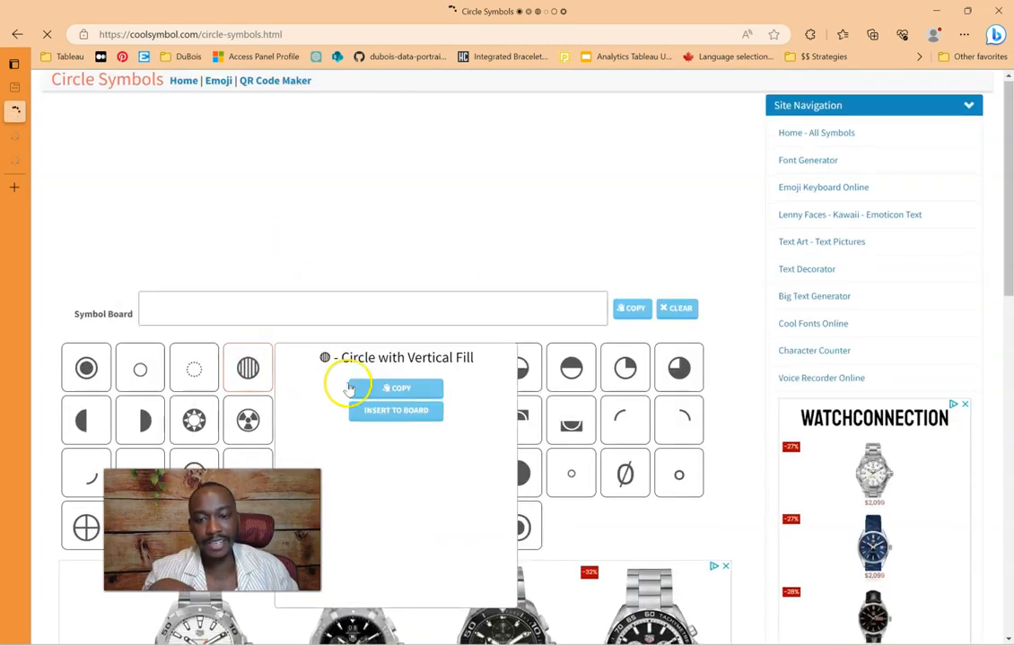
scroll(372, 341, down, 5)
scroll(482, 244, up, 4)
mouse_move(560, 389)
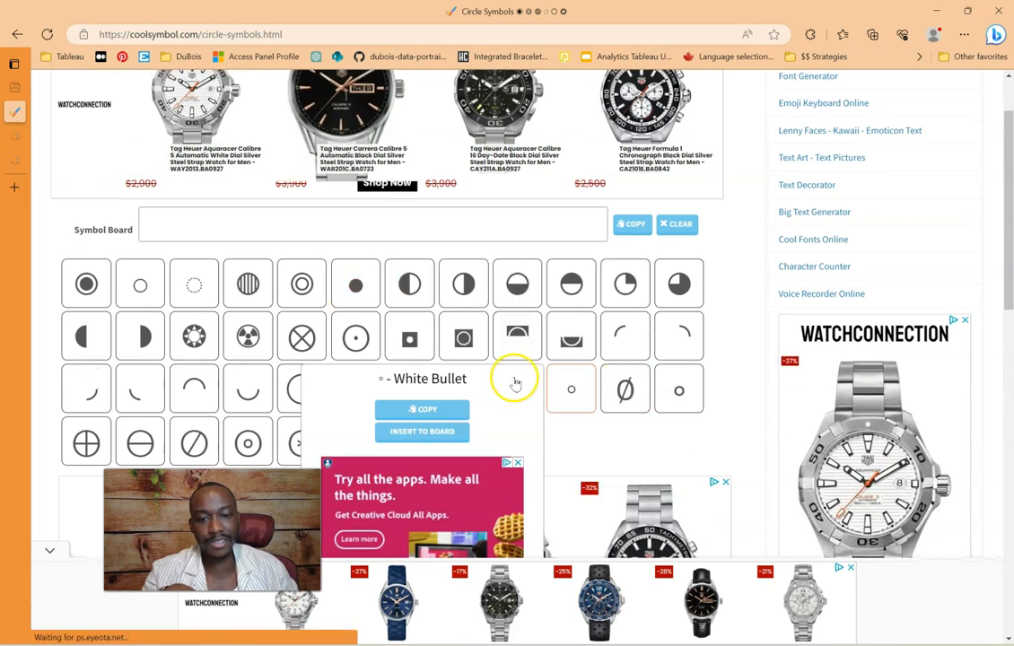
mouse_move(521, 389)
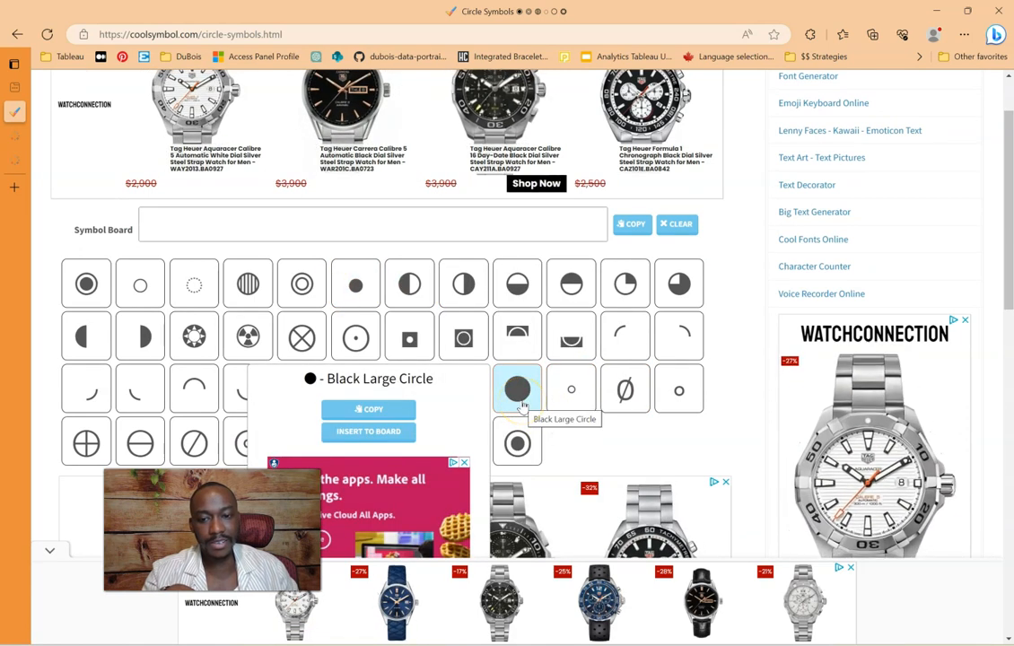
Step: Copy the Black Large Circle symbol and switch back to the tooltip editor in Tableau
click(521, 403)
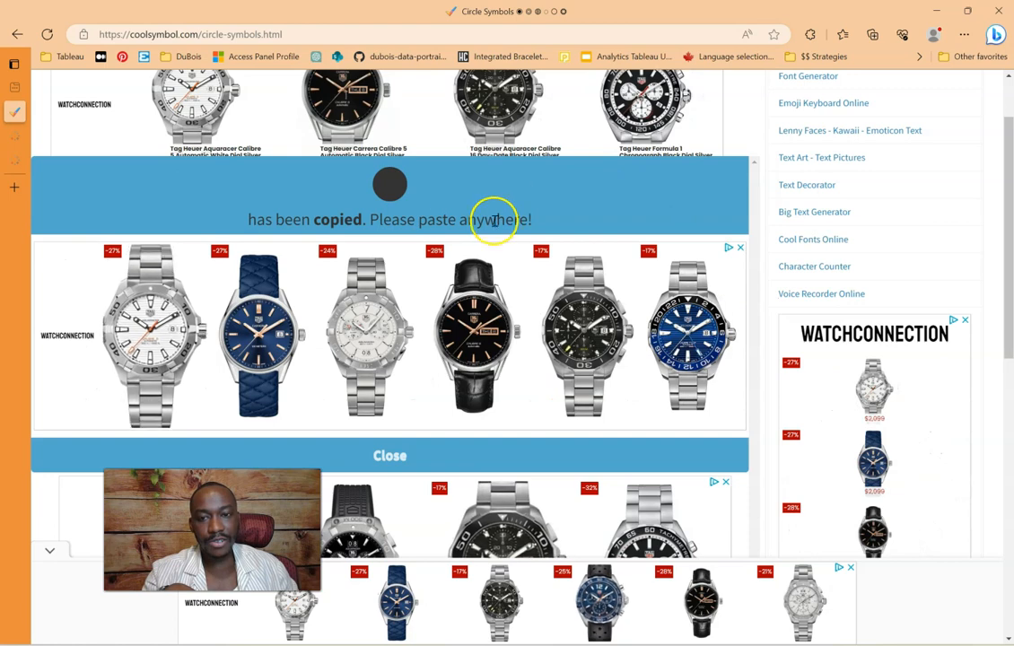
click(387, 455)
scroll(891, 185, down, 3)
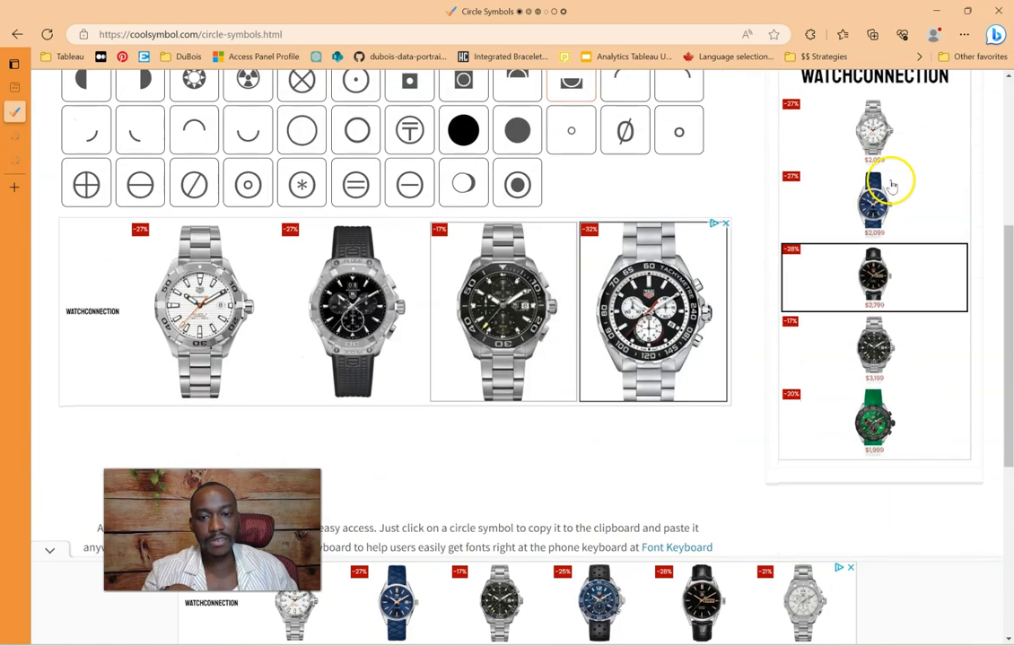
mouse_move(565, 642)
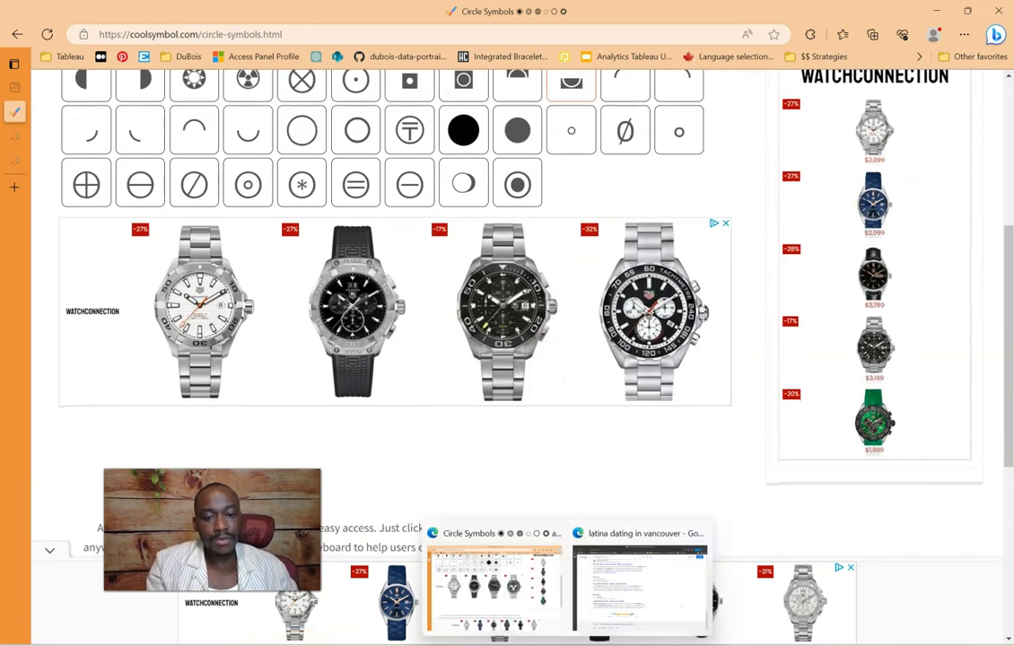
mouse_move(624, 643)
click(558, 599)
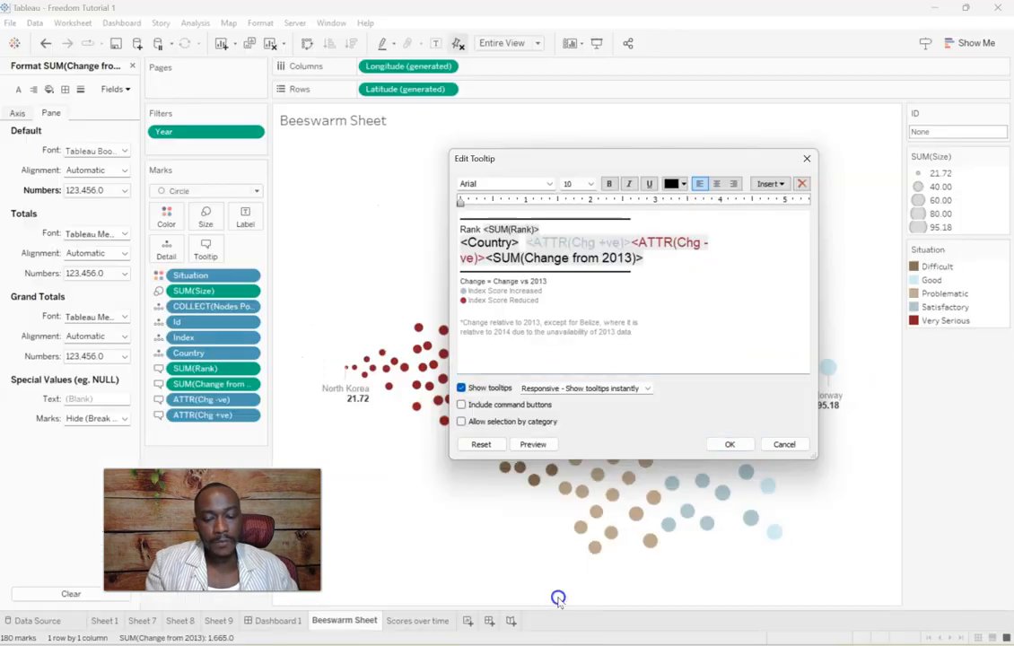
Step: Try pasting the circle before "Index Score Increased" and colouring it orange, and remove the extra circle
click(467, 291)
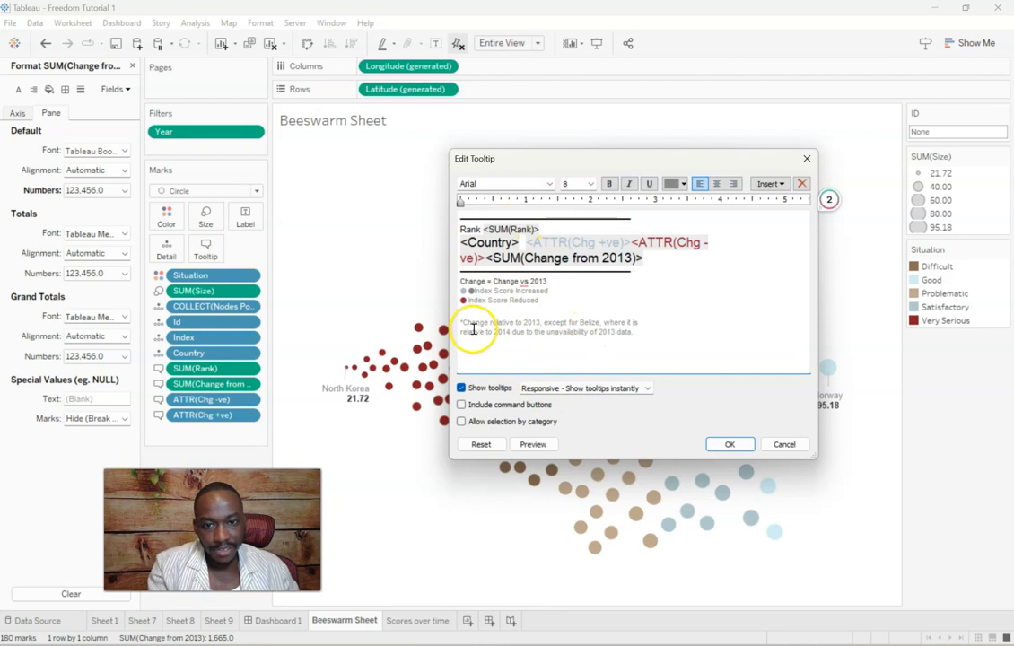
drag(468, 292, 474, 293)
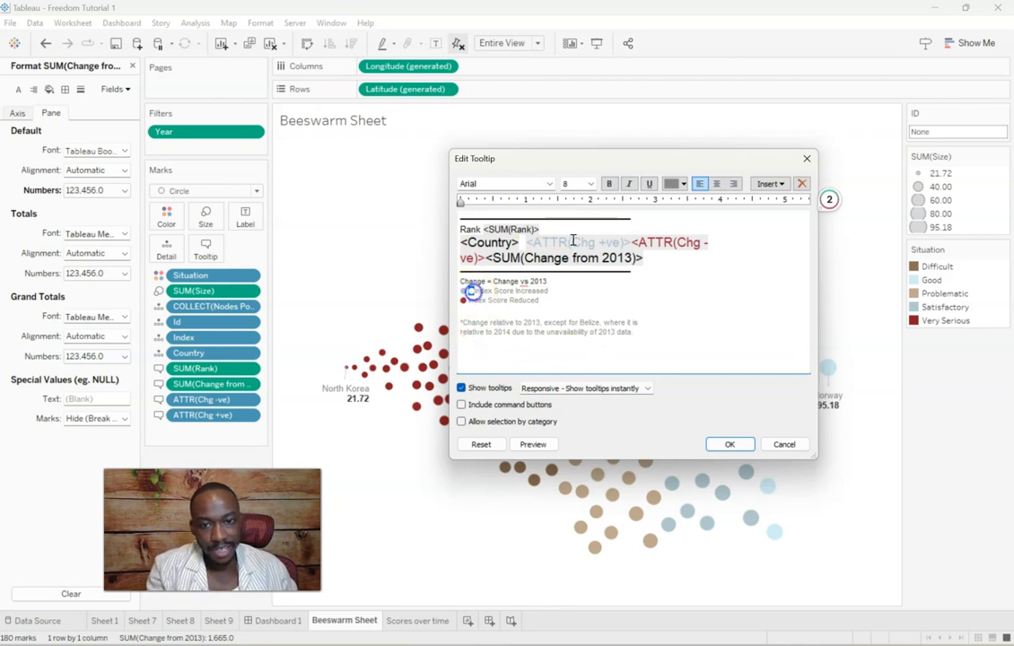
click(683, 183)
click(699, 199)
click(720, 328)
drag(475, 292, 472, 291)
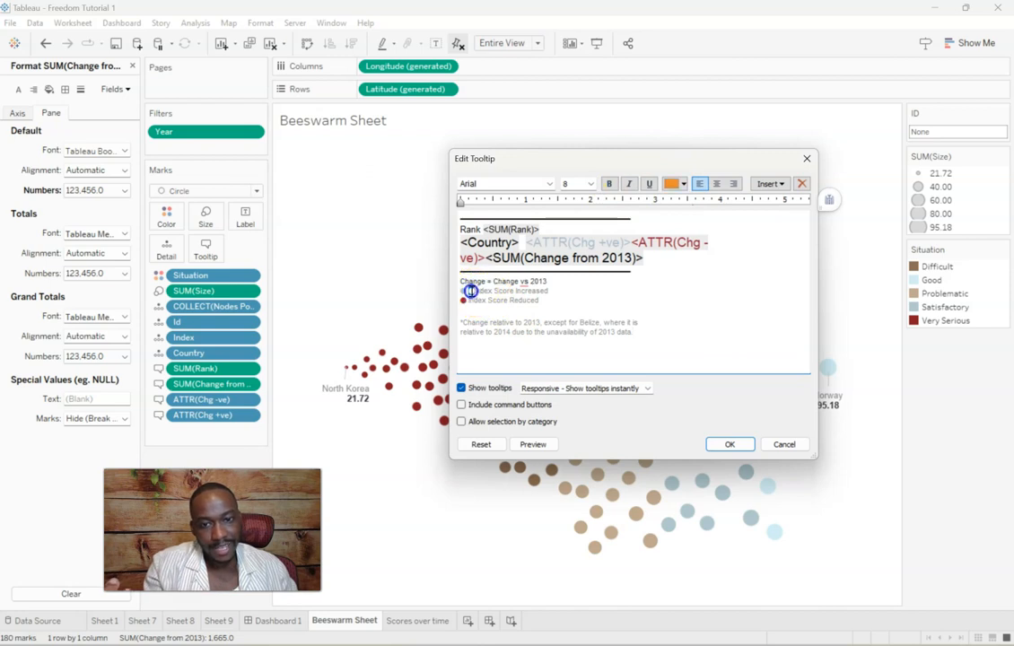
click(584, 286)
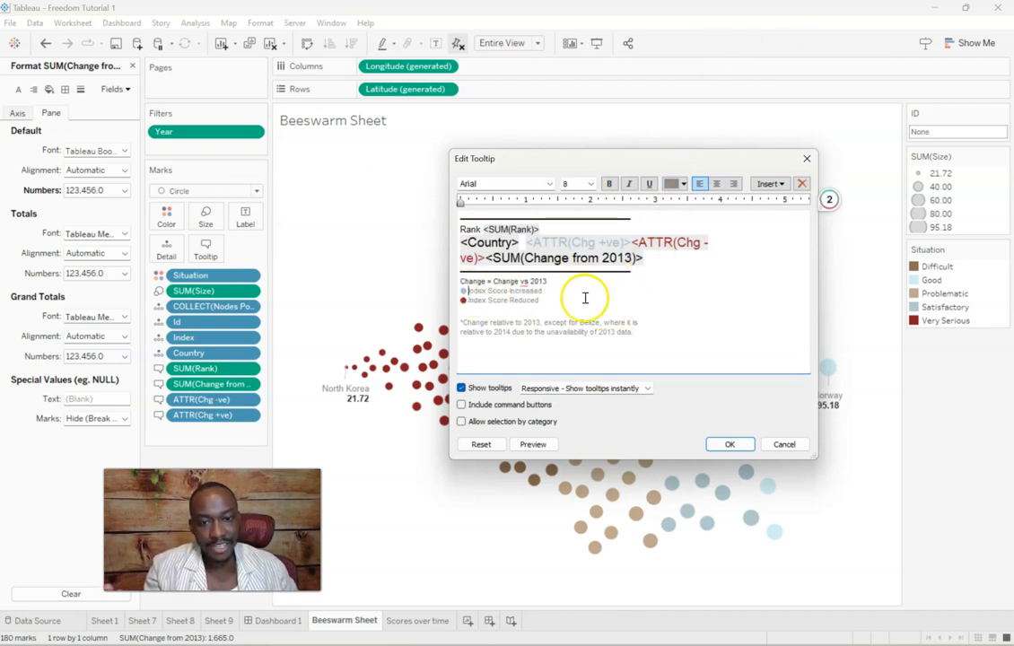
Step: Correct "vs" to "vs." in the tooltip legend's "Change = Change vs 2013" line
click(506, 242)
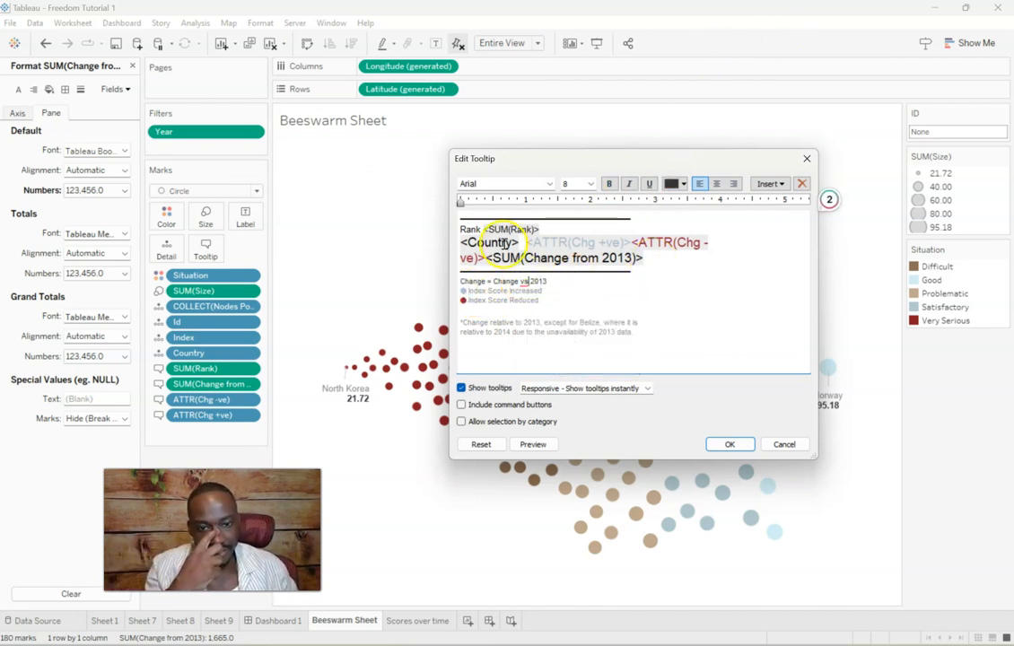
mouse_move(524, 284)
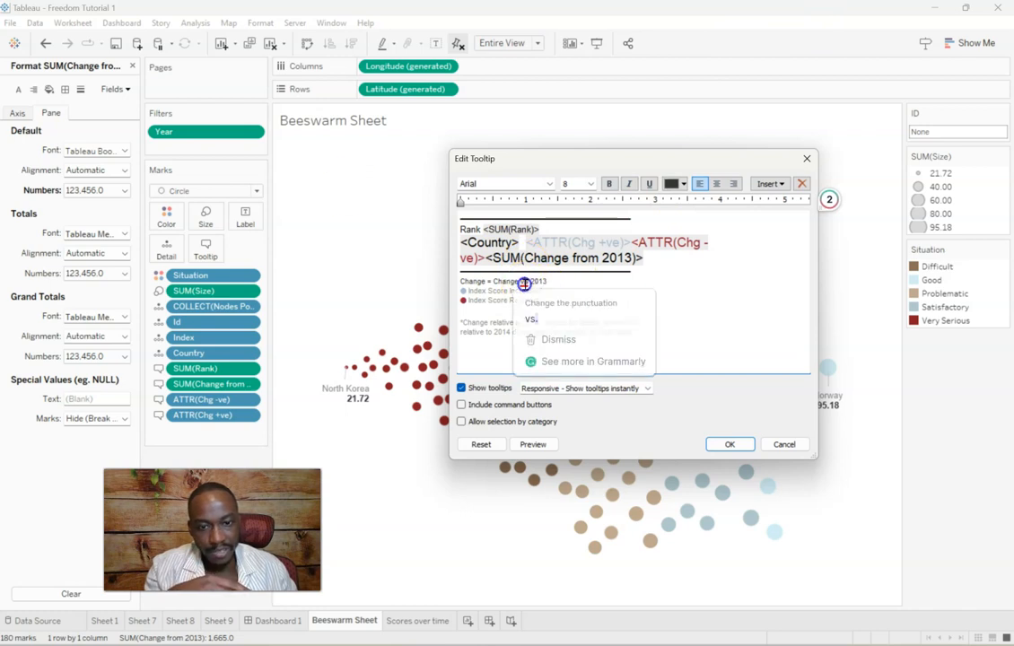
click(569, 320)
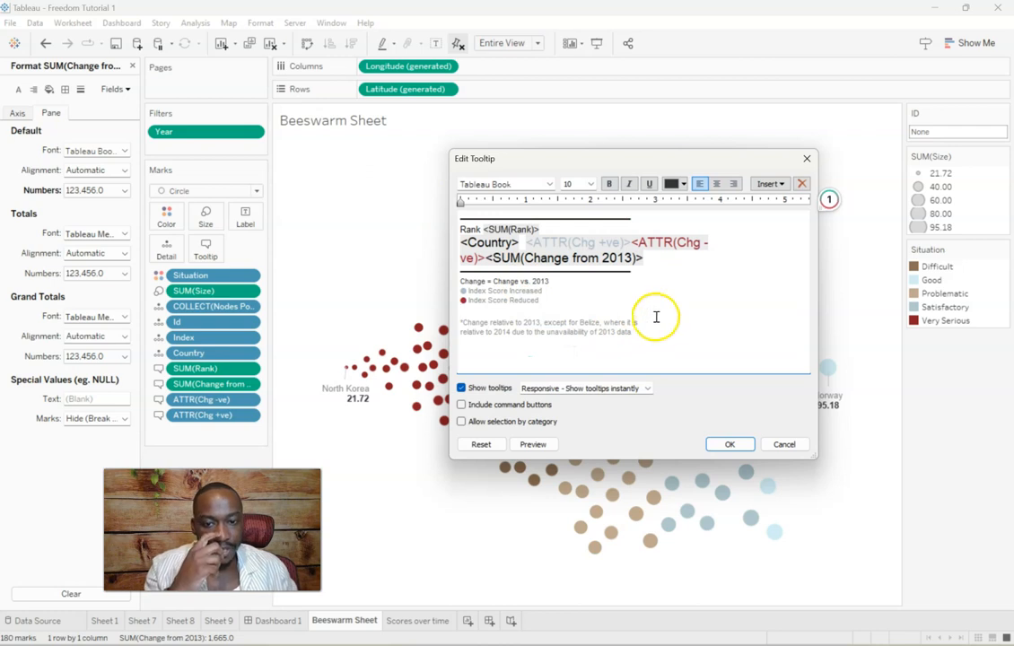
Step: Copy the tooltip's second horizontal rule, paste it below the Belize footnote, and preview the tooltip
drag(642, 332, 449, 322)
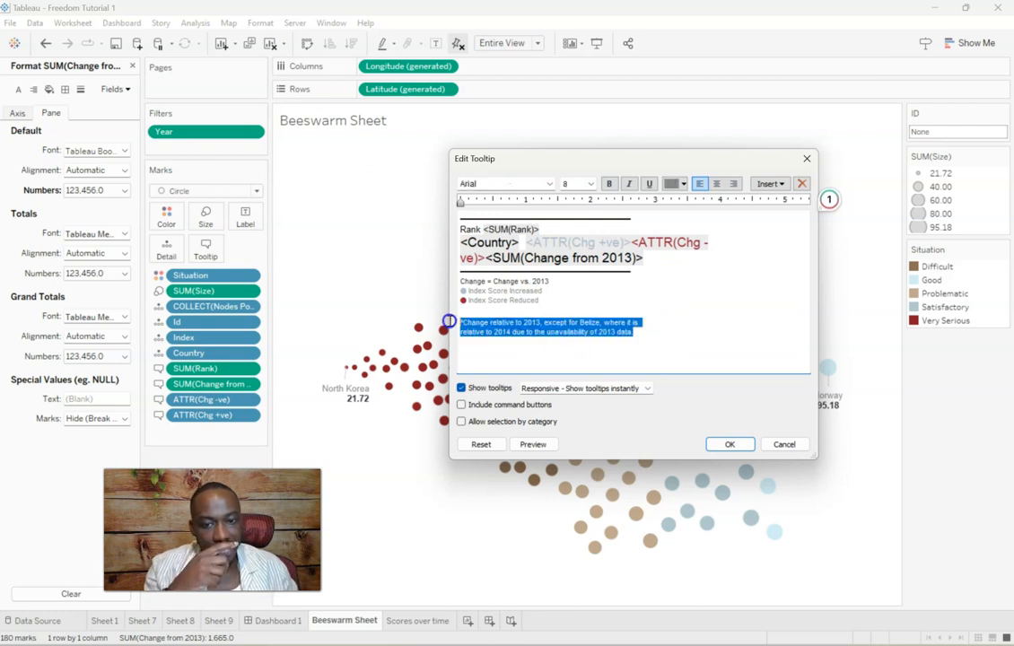
click(661, 338)
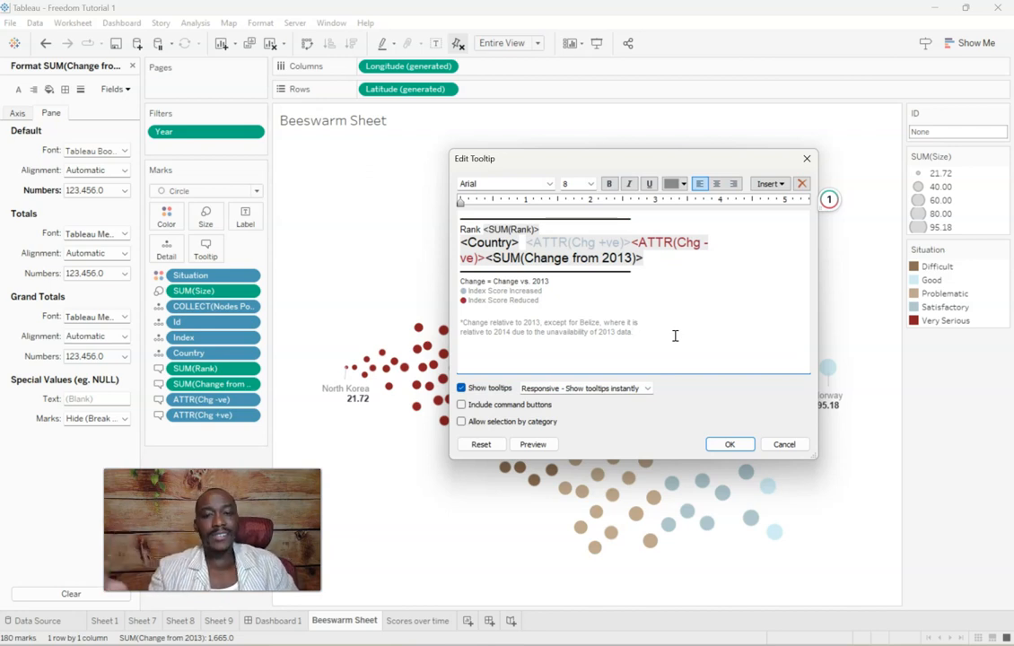
drag(631, 274, 455, 267)
click(717, 296)
drag(638, 274, 448, 272)
click(672, 335)
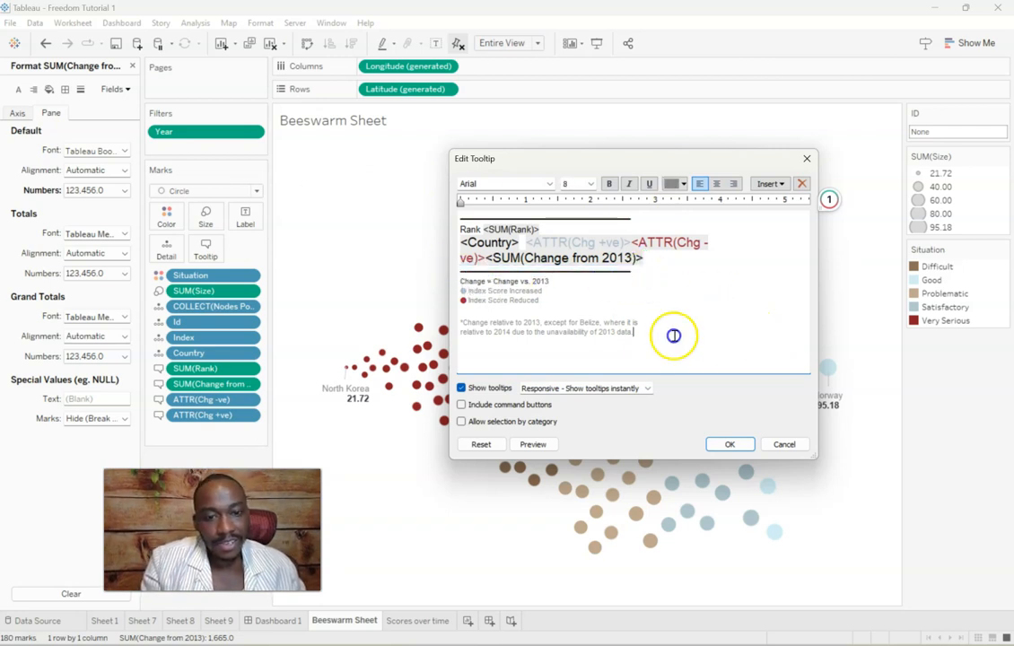
click(534, 445)
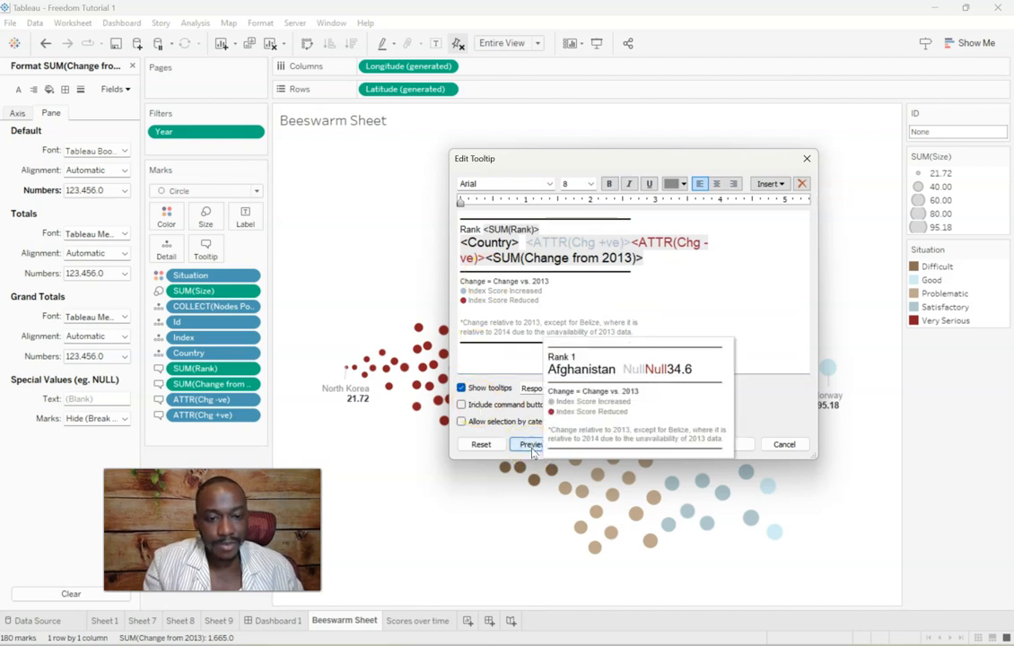
Step: Lengthen all three horizontal rules equally to the end of the Change from 2013 field, and reword the footnote's "where it is" as "which is"
drag(639, 220, 460, 206)
click(671, 220)
drag(639, 272, 440, 271)
key(ctrl+v)
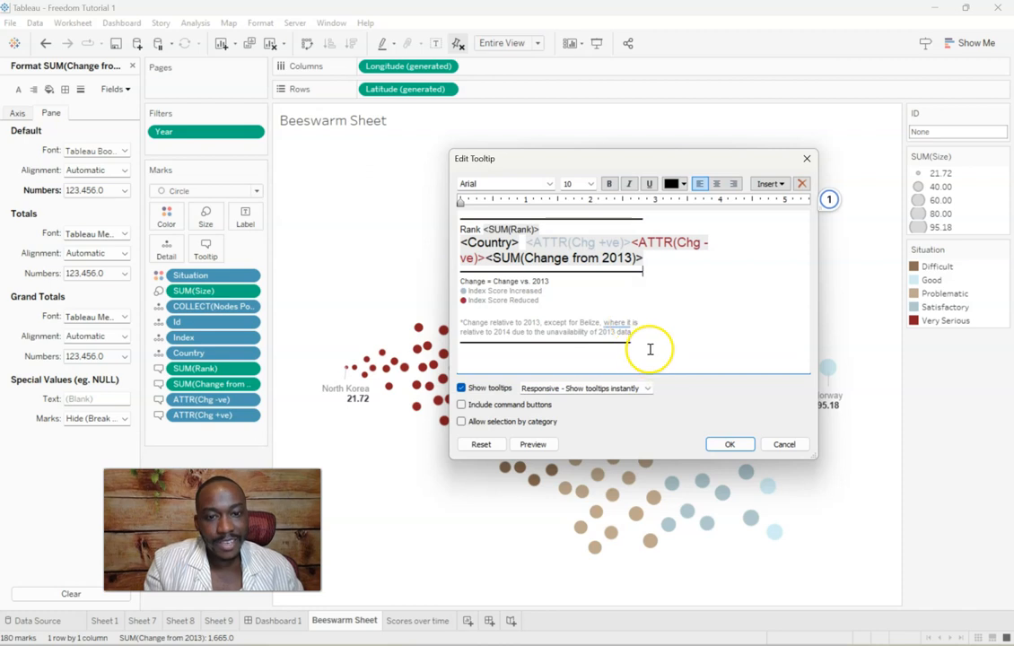
drag(642, 344, 444, 340)
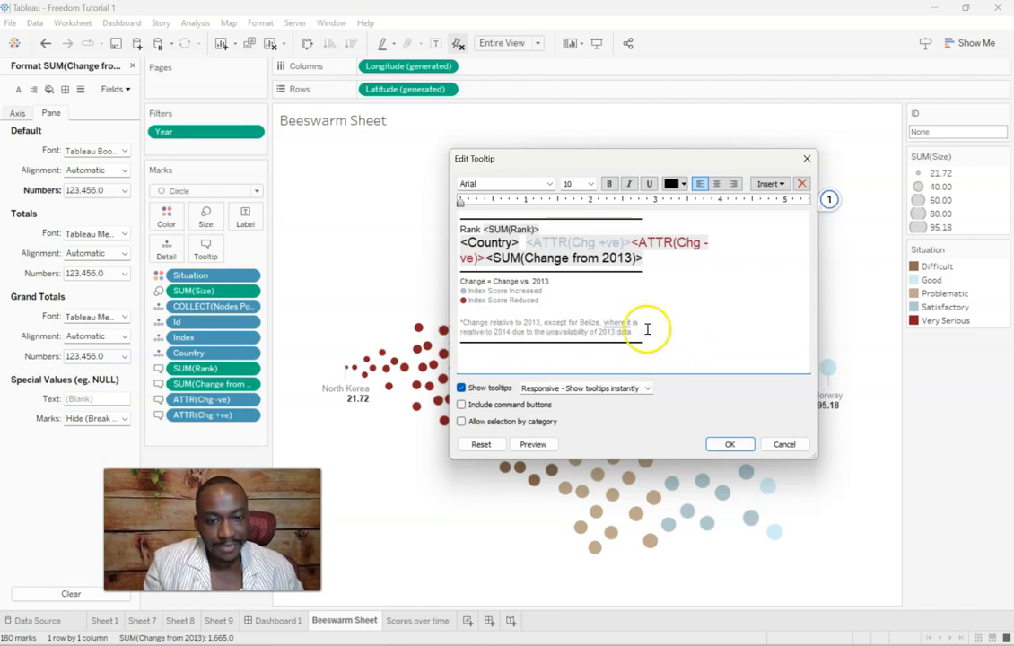
click(622, 321)
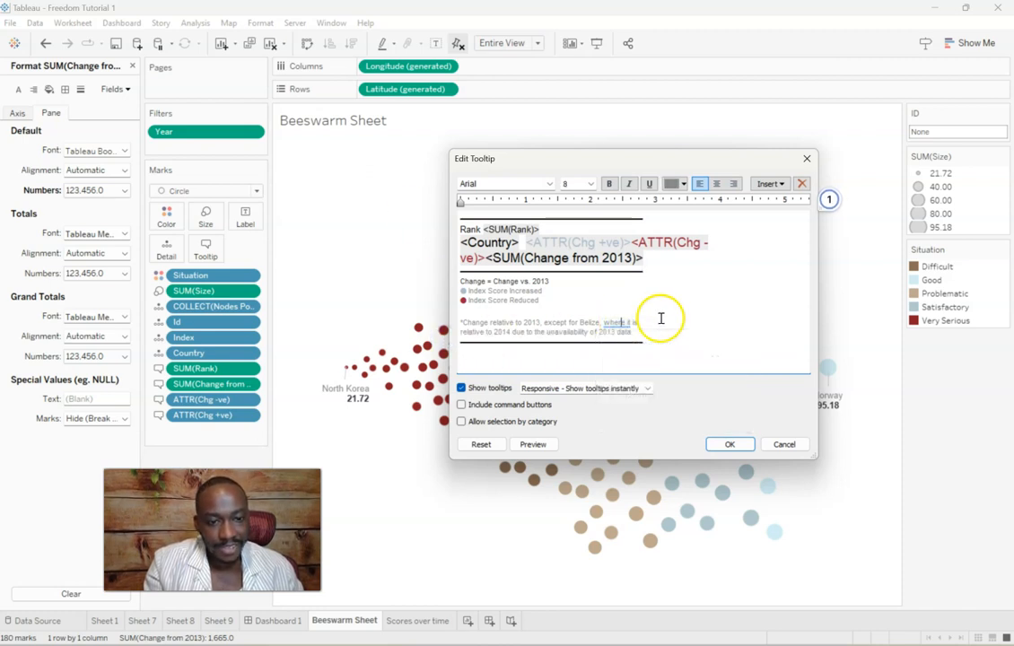
click(652, 369)
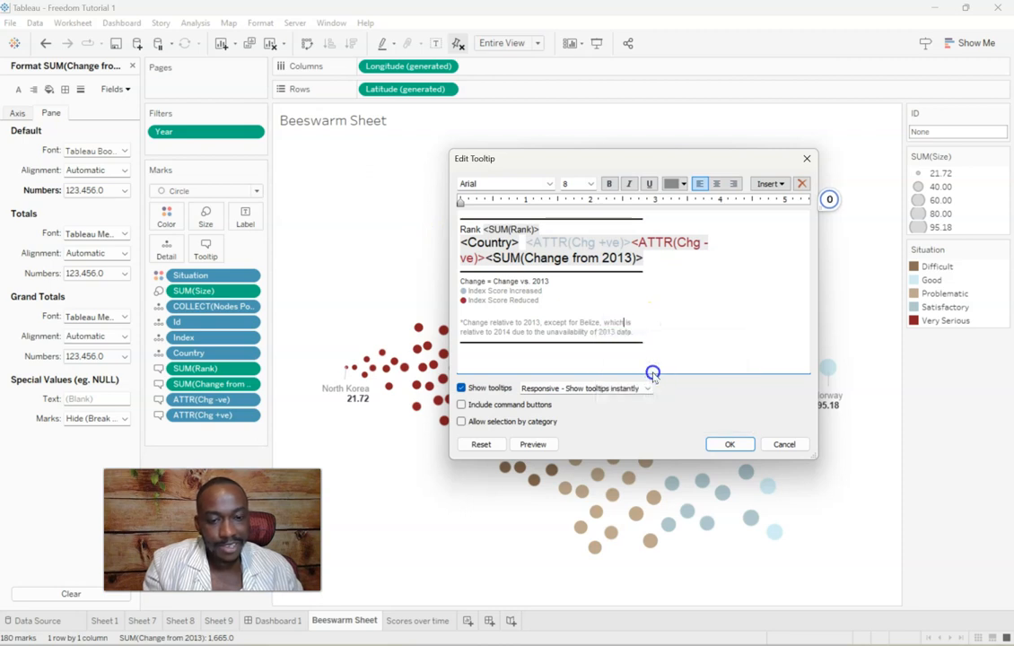
Step: Below the third rule, add the heading "Index Scores Over Time" and a grey, size 9 line reading "2013 - 2023"
click(683, 343)
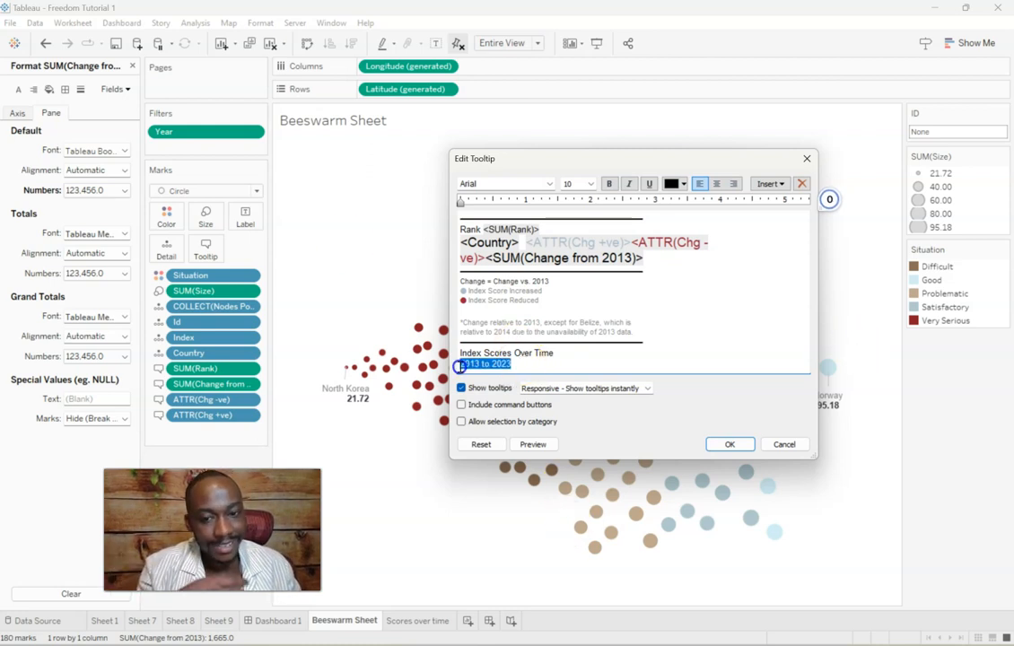
click(676, 184)
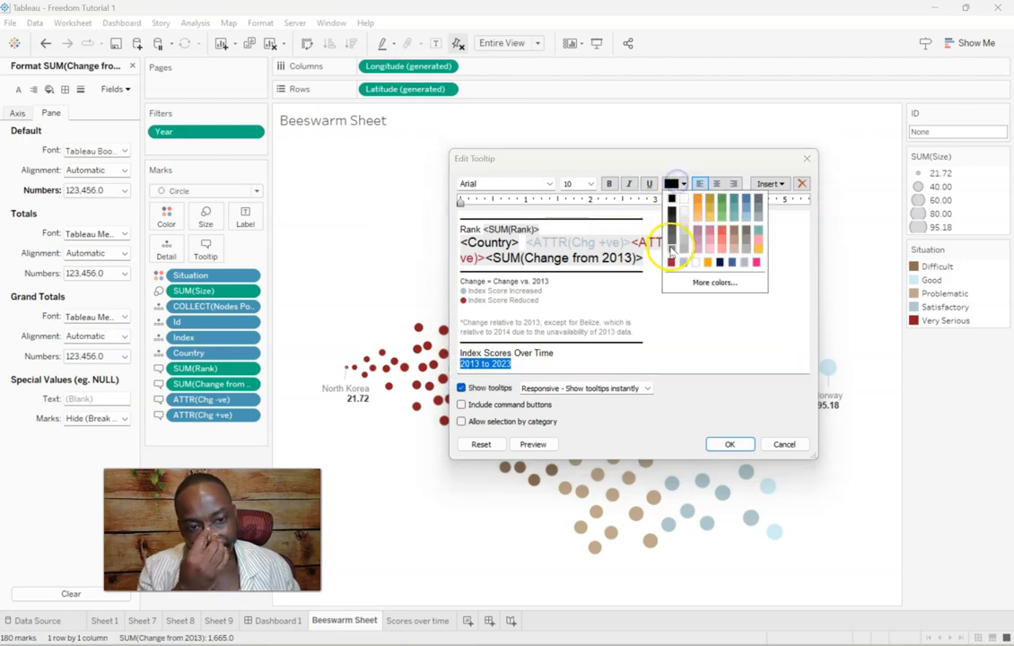
click(672, 253)
click(592, 184)
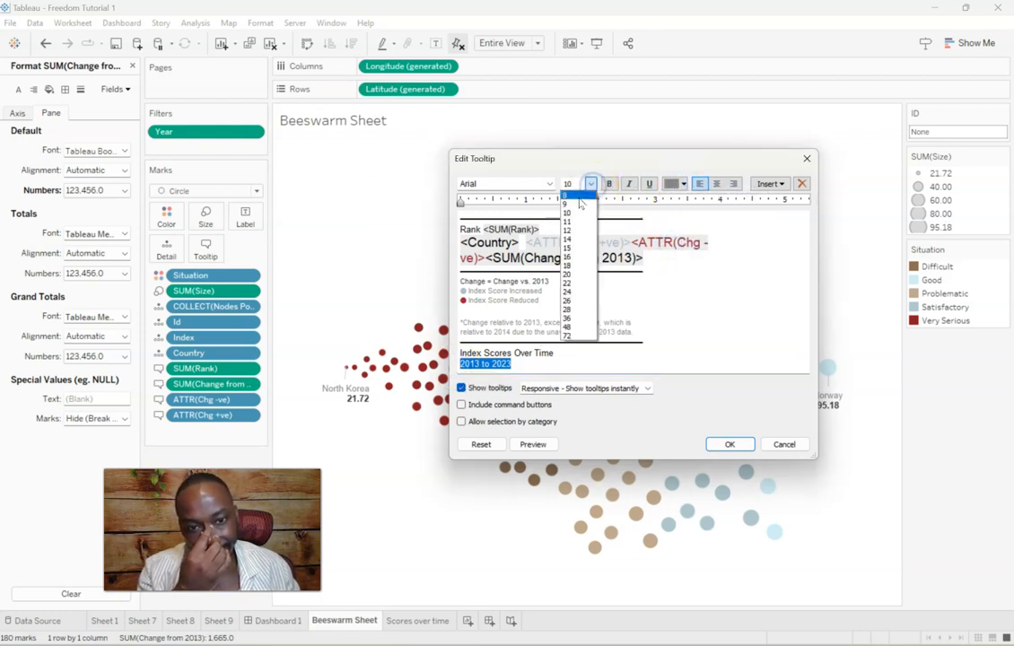
click(580, 204)
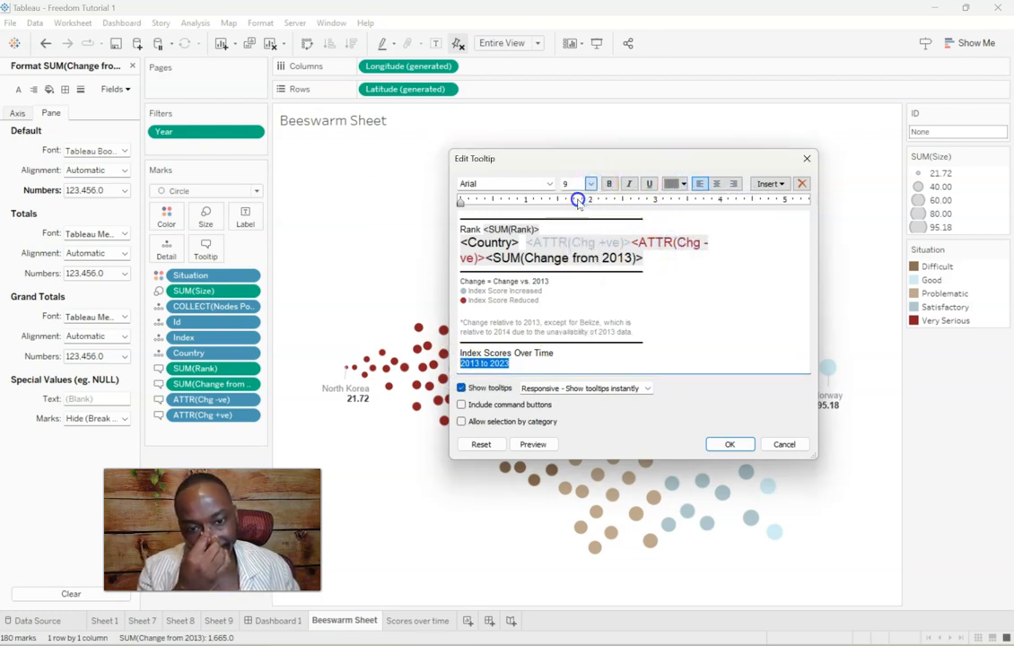
click(527, 367)
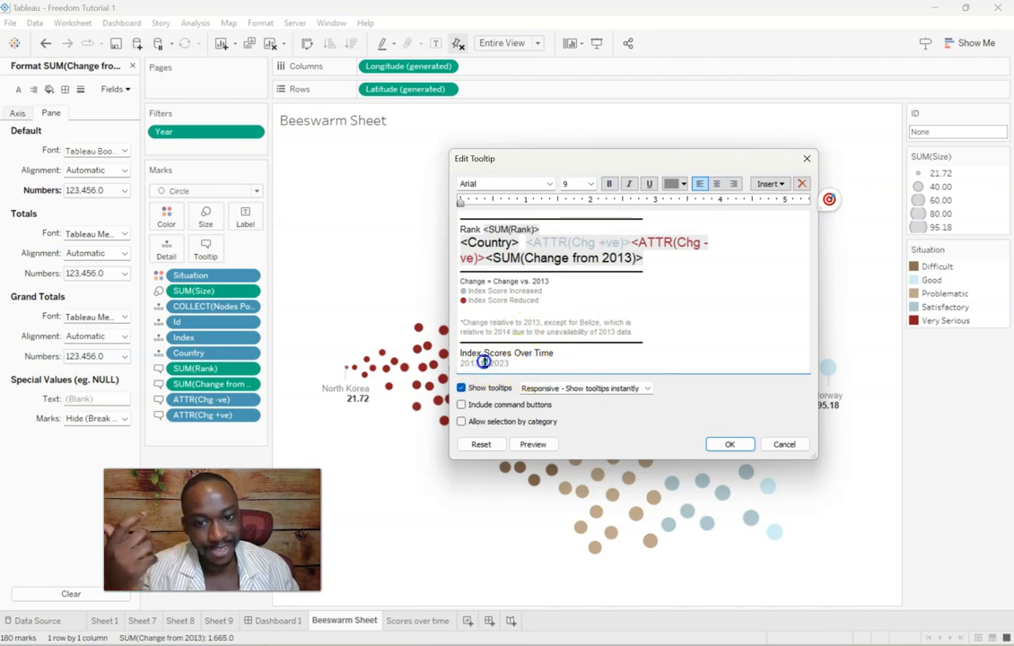
click(541, 357)
Step: Insert the Scores over time sheet directly below the "2013 - 2023" line and save the tooltip
key(Return)
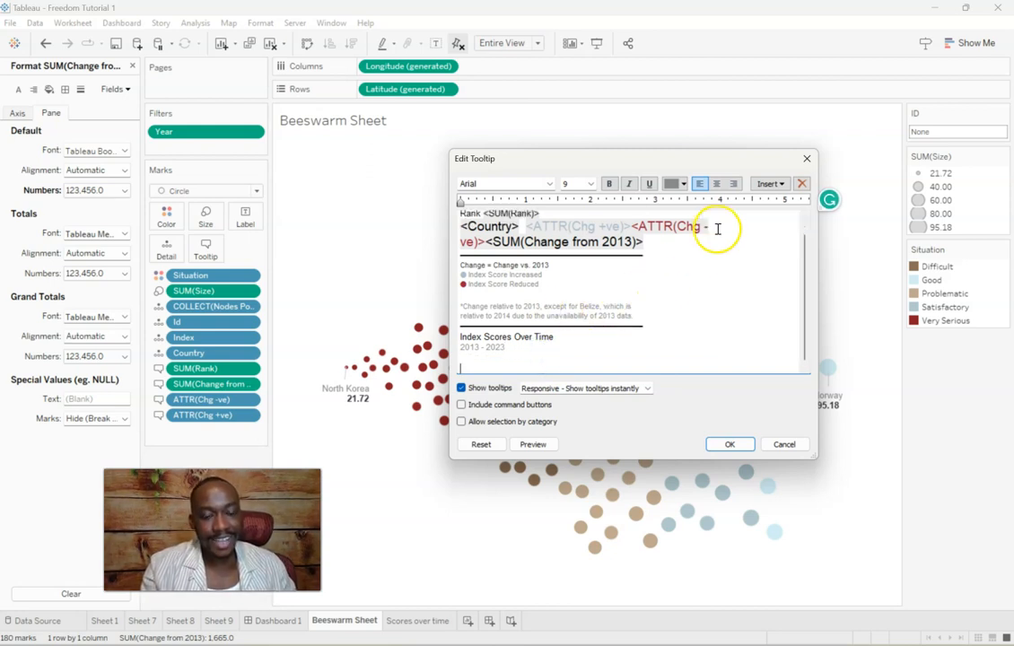
click(769, 184)
mouse_move(784, 199)
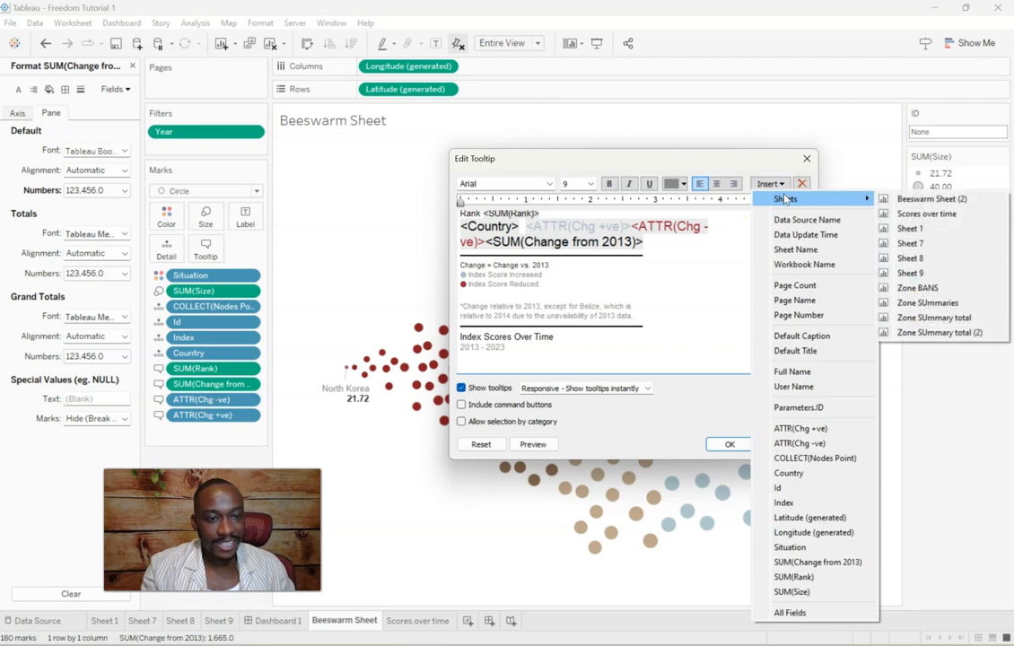
click(915, 214)
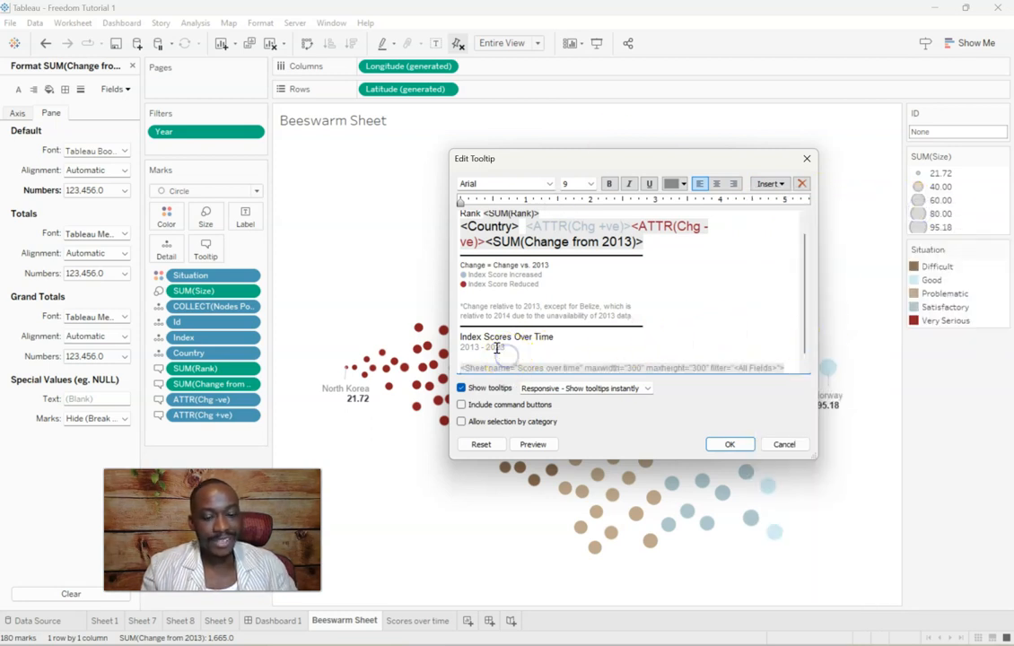
key(Delete)
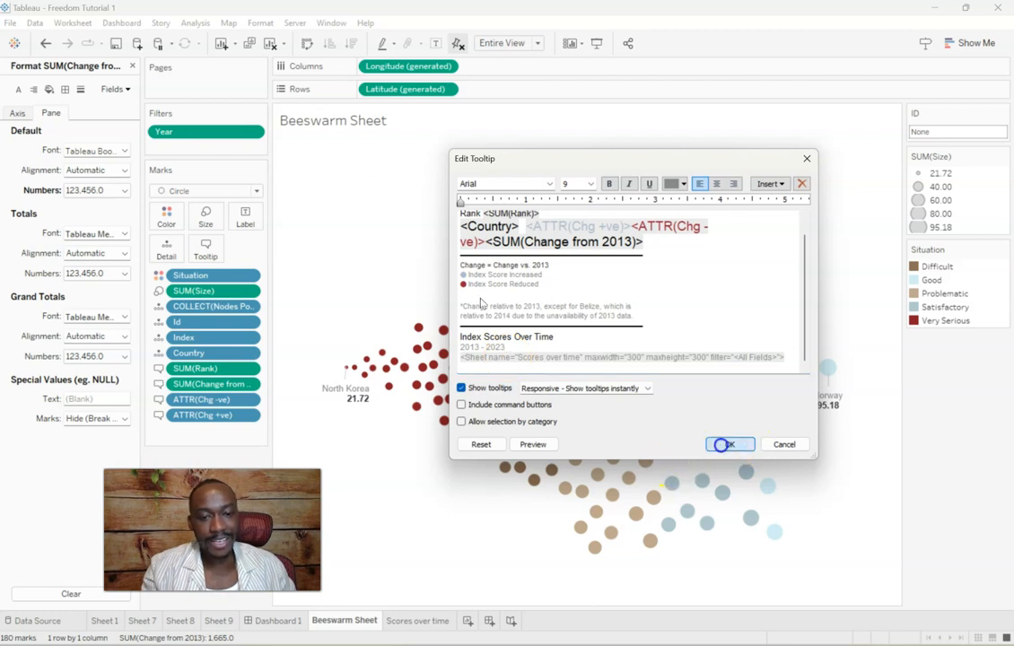
click(724, 444)
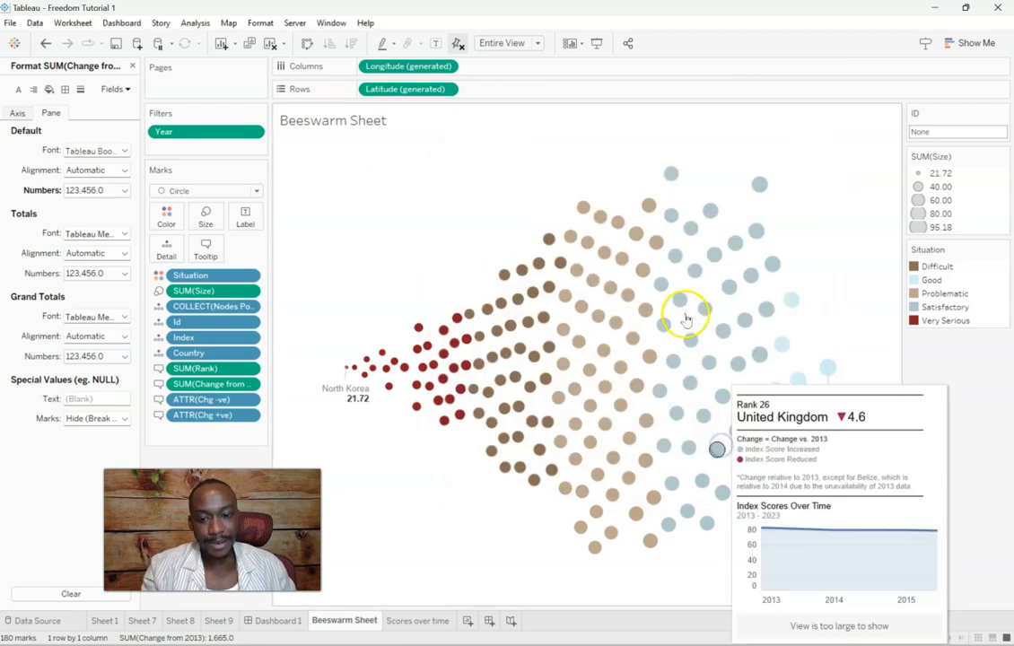
Step: Switch to the Scores over time sheet and close the formatting pane to show the data fields
click(419, 622)
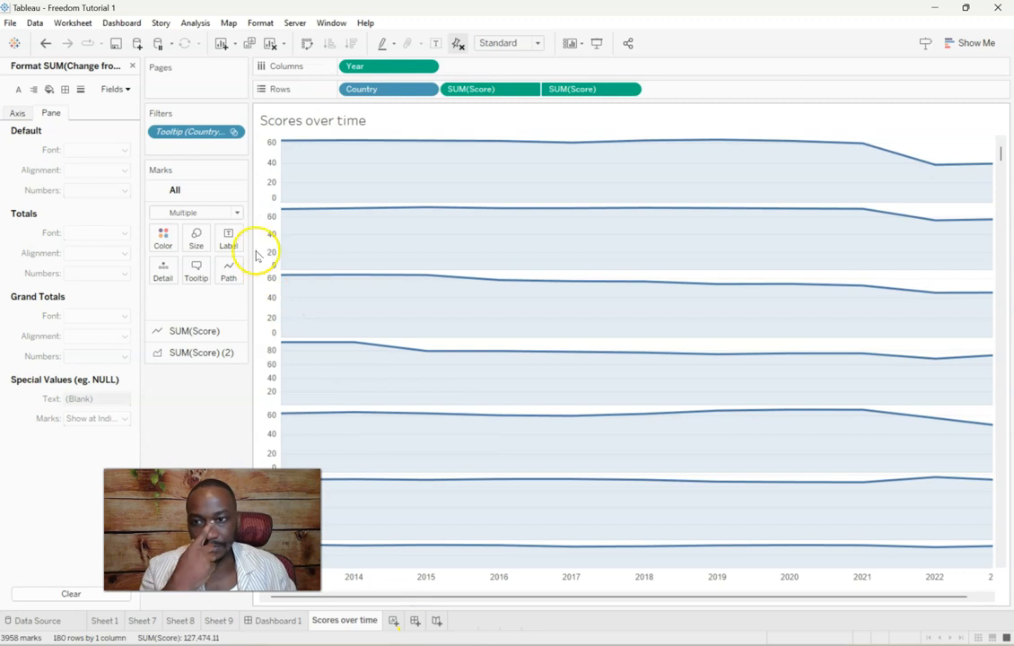
click(133, 69)
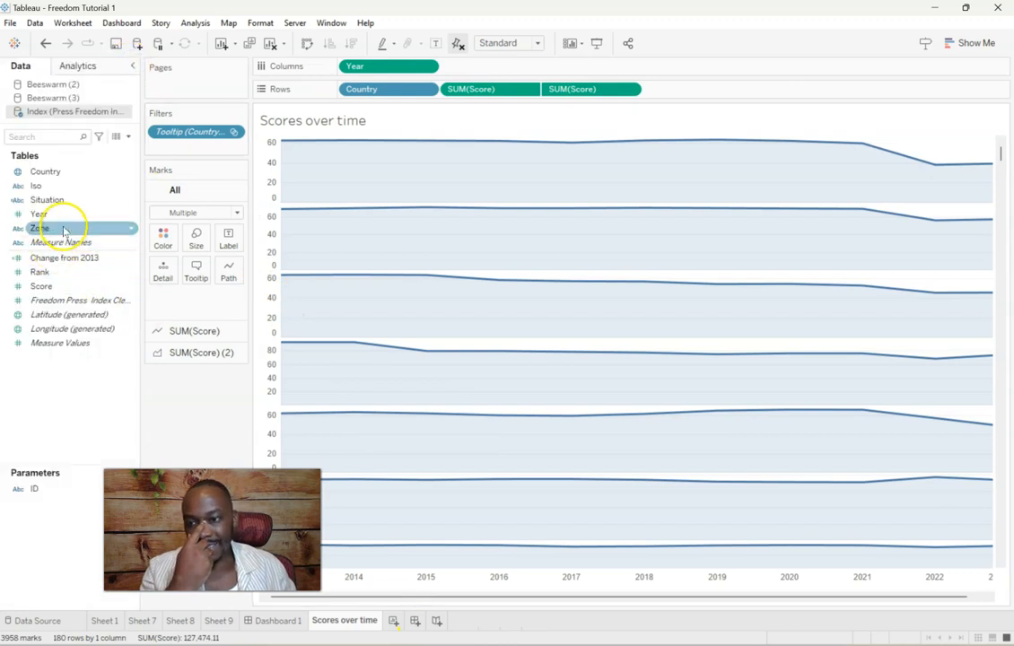
mouse_move(359, 284)
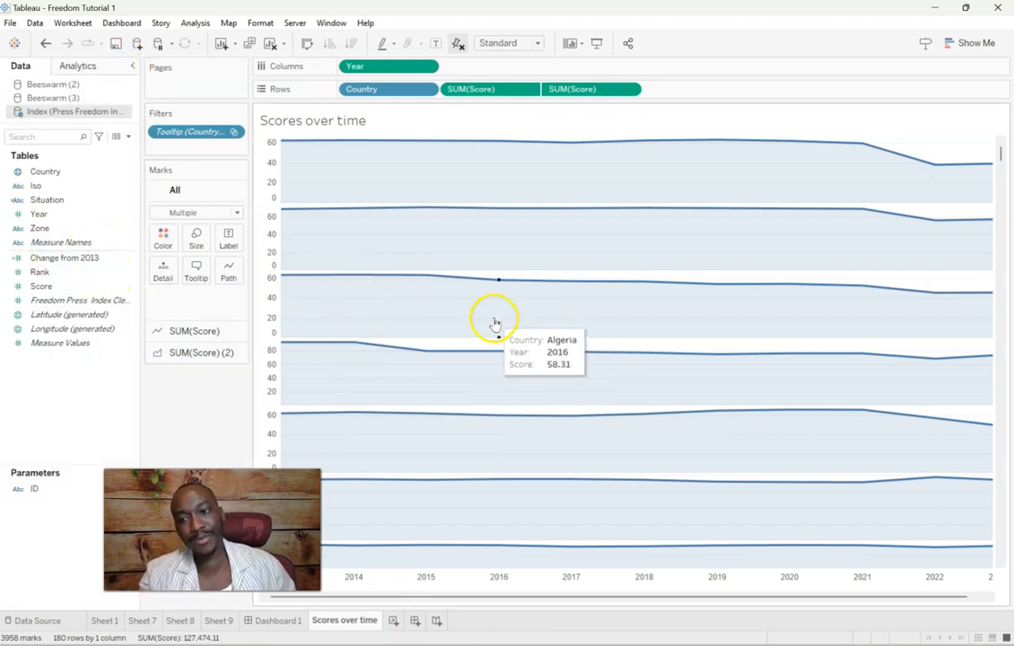
drag(39, 272, 143, 275)
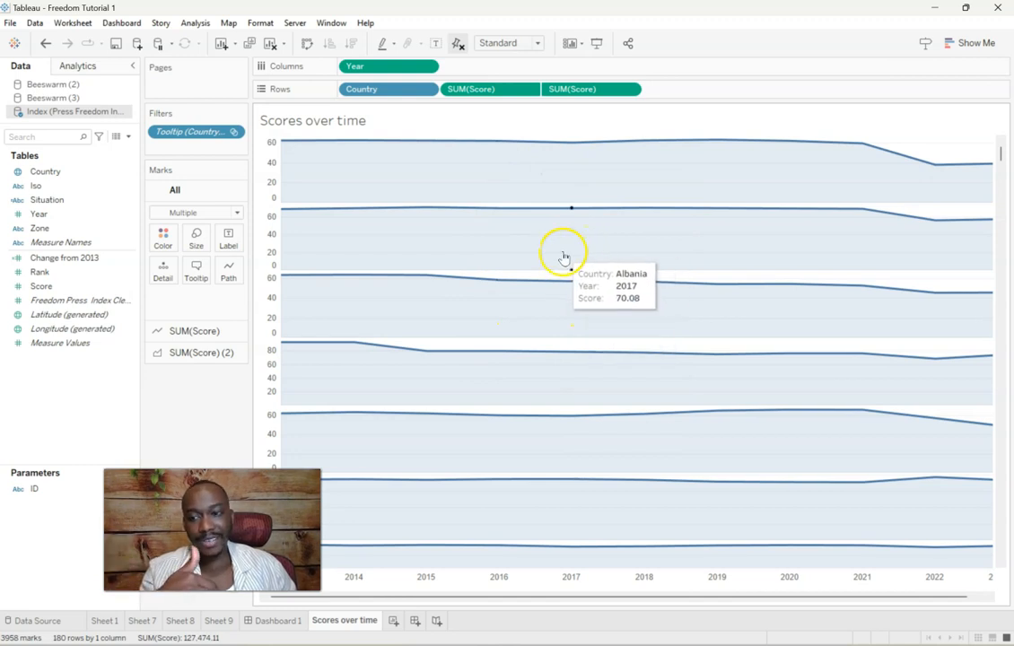
Step: Edit the Change from 2013 calculation so both the Belize and ELSE branches compare the two SUM expressions with > instead of subtracting them
right_click(90, 258)
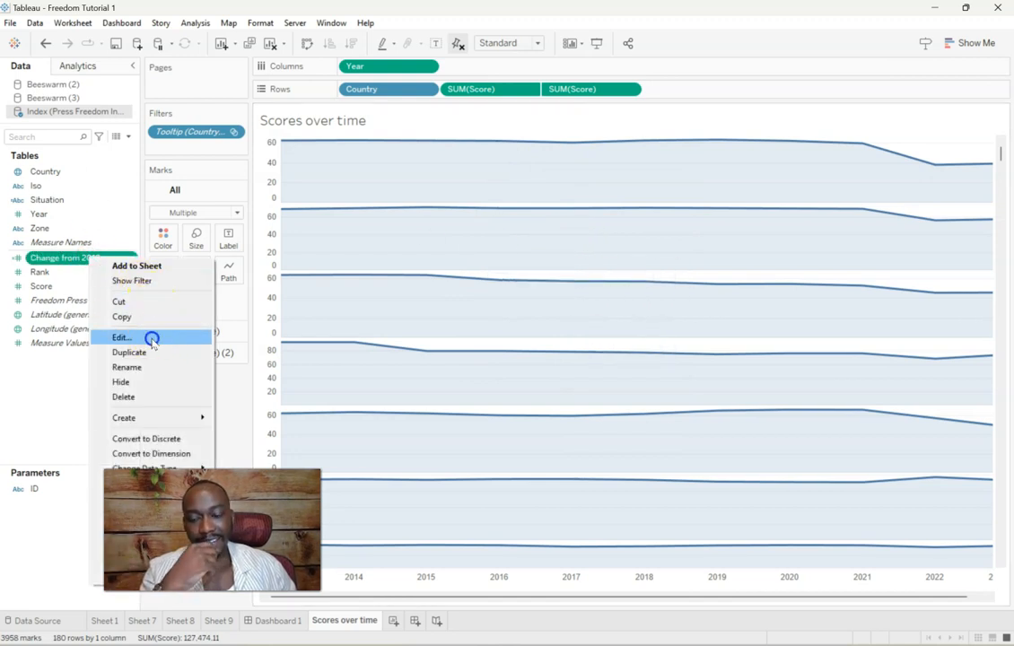
click(153, 336)
drag(386, 204, 410, 207)
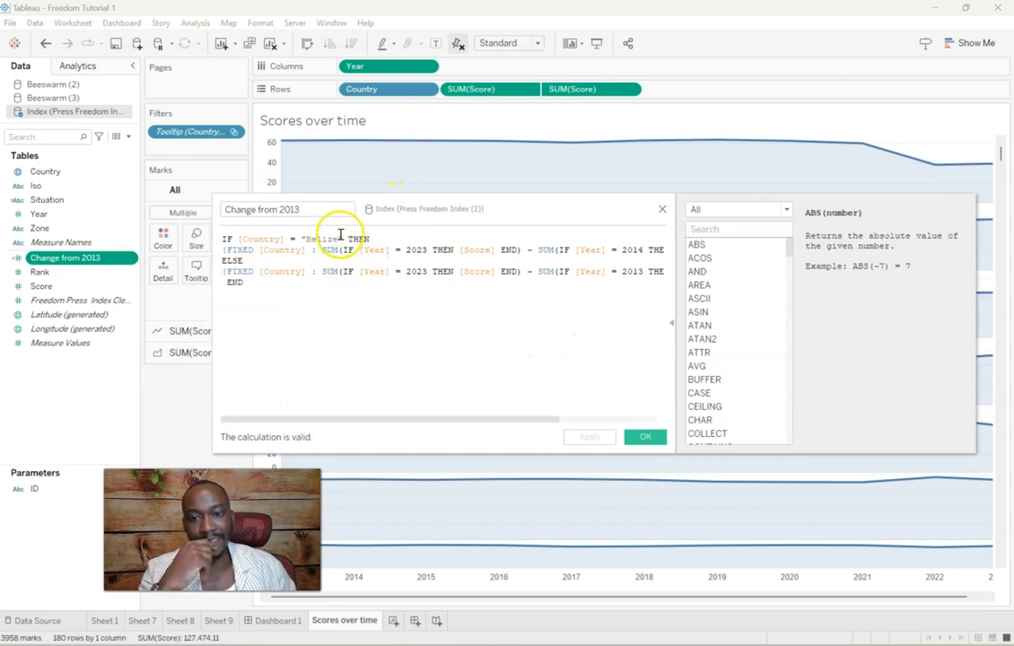
drag(363, 419, 464, 419)
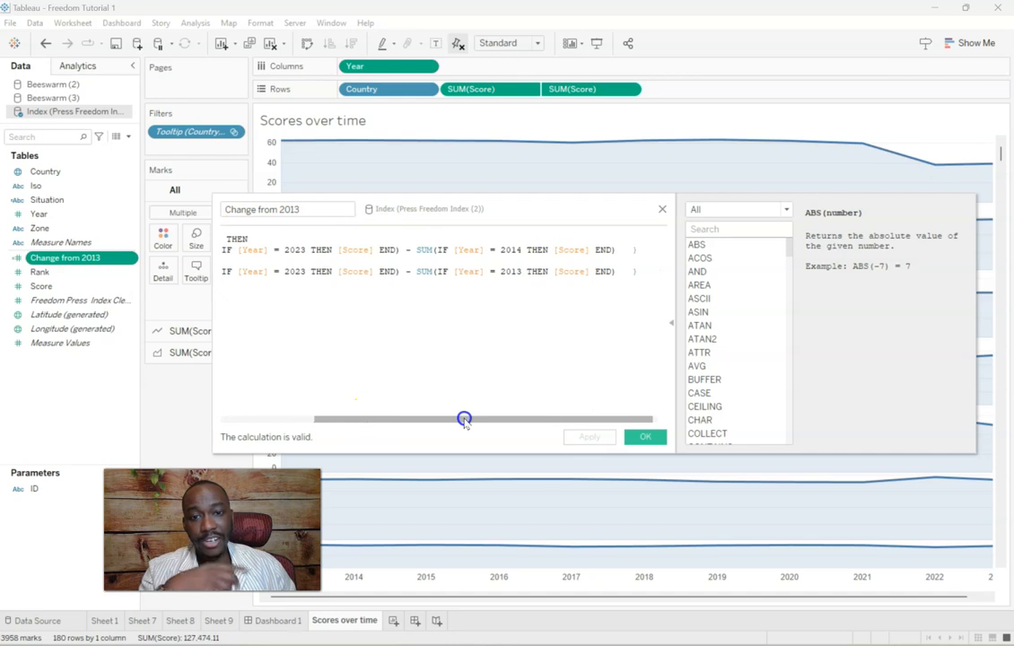
click(412, 251)
key(BackSpace)
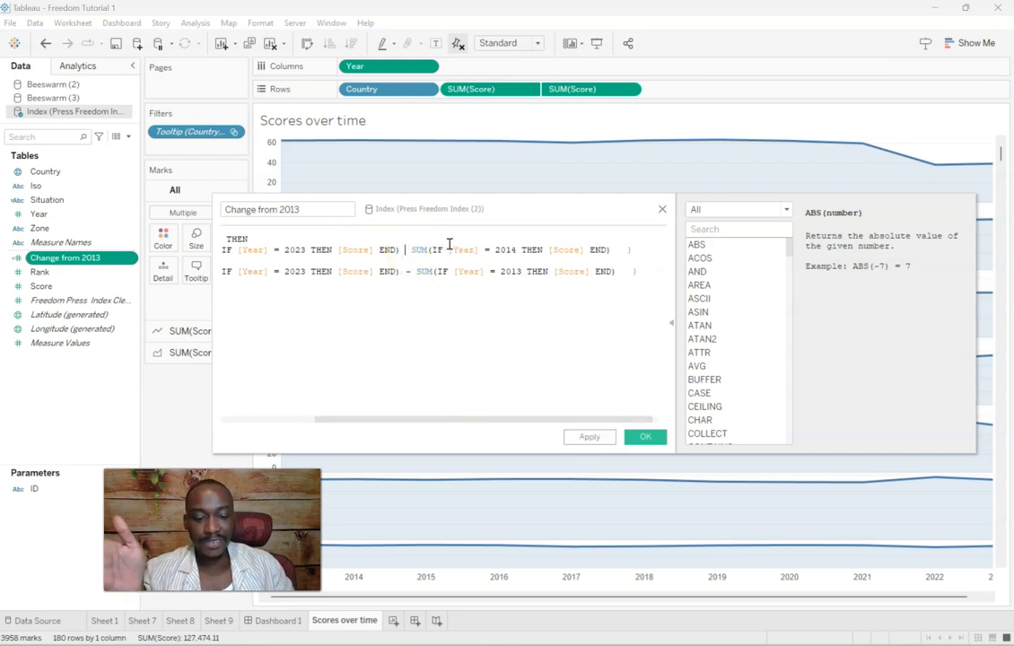
text(>)
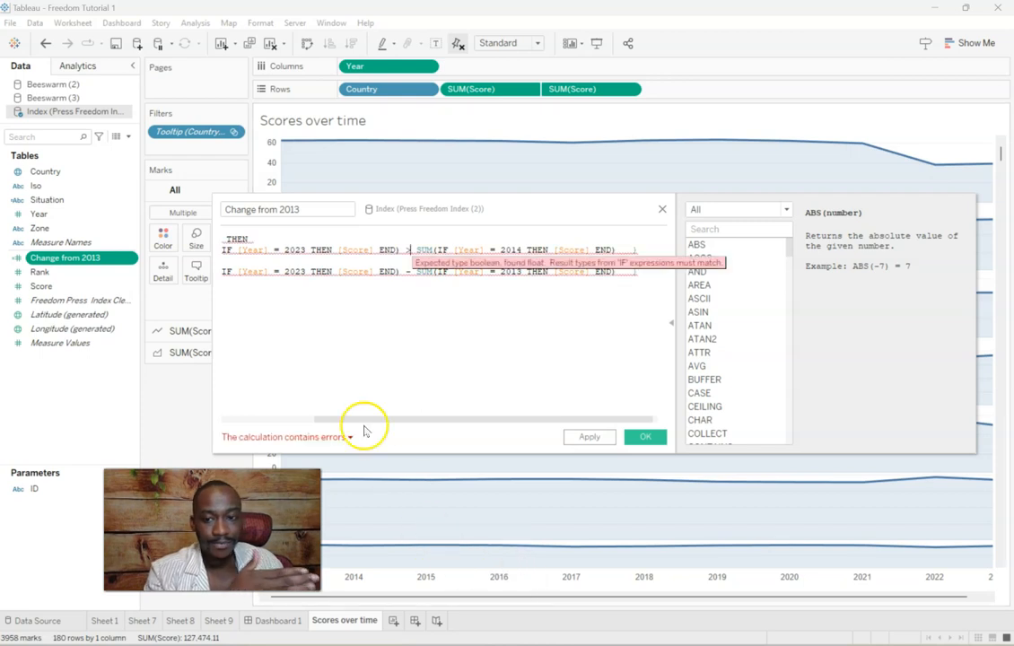
click(409, 270)
text(>)
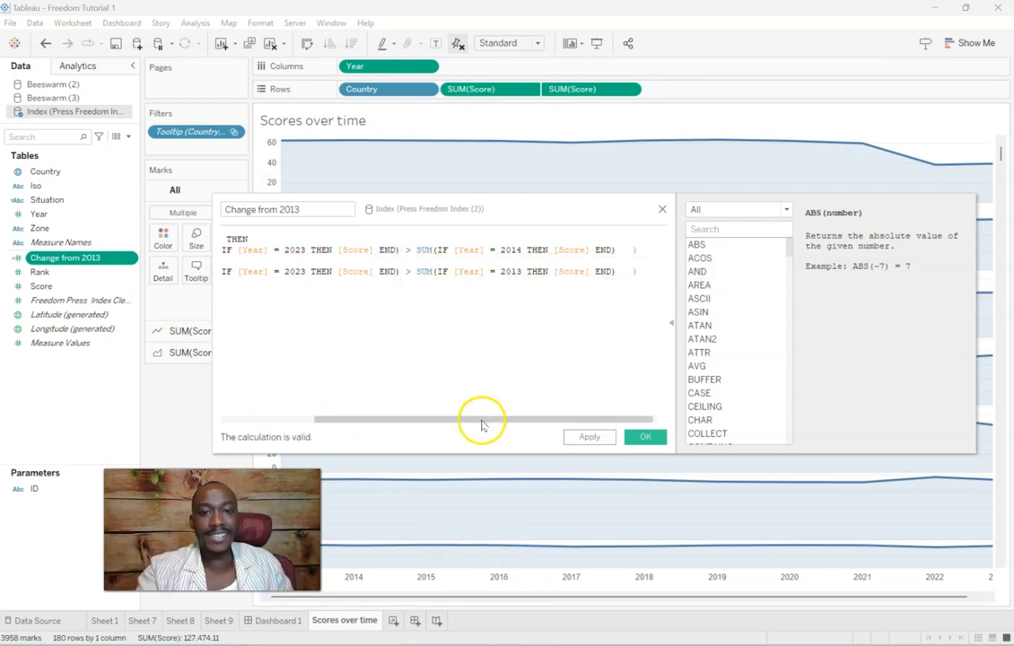
drag(481, 425, 385, 421)
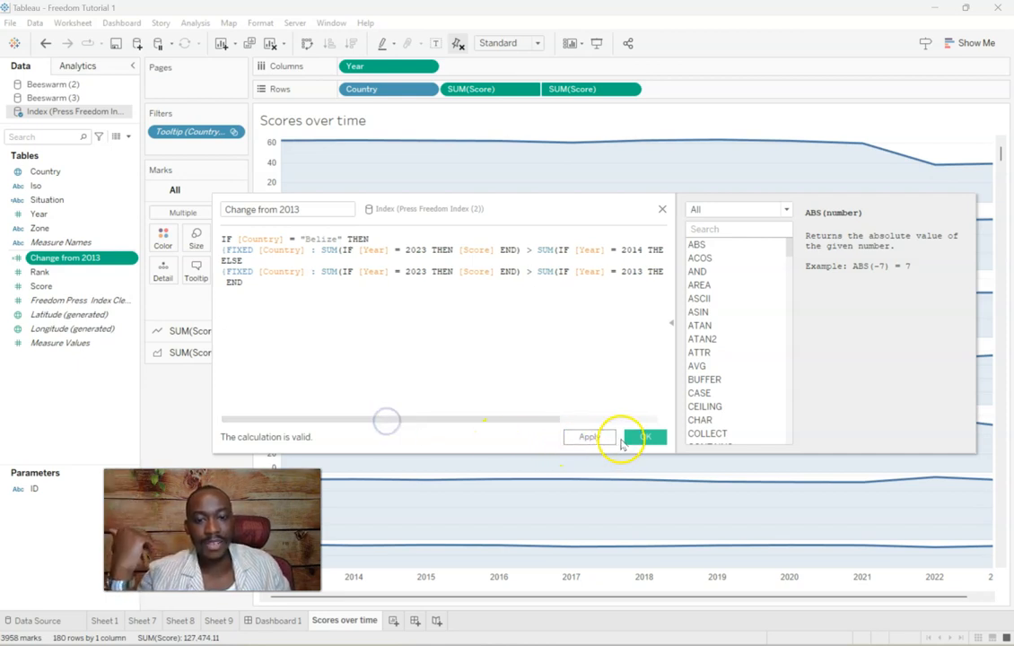
Step: Rename the calculation "Color the Change from 2013" and save it
click(226, 209)
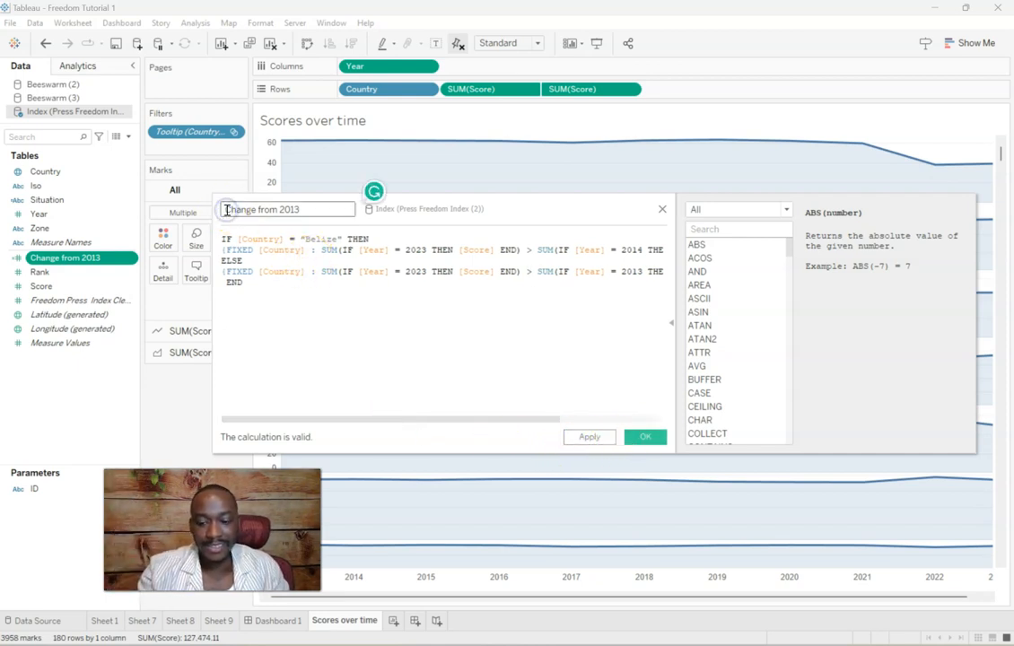
text(Color the)
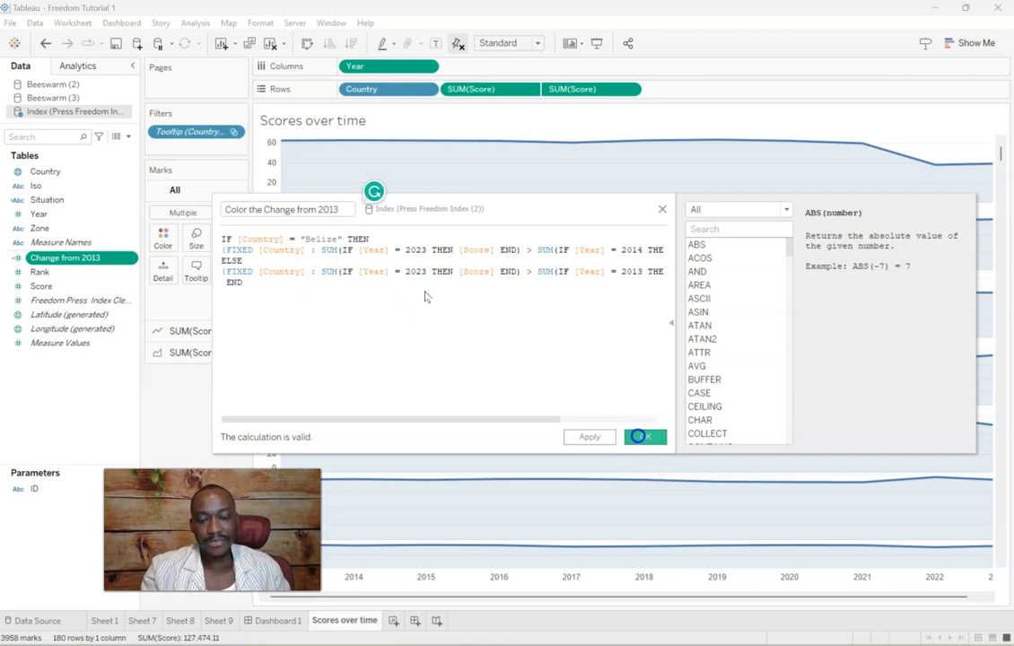
click(648, 437)
Step: Color all marks by Color the Change from 2013 and assign the grey-blue custom color #b2c2ce to True
drag(70, 175, 165, 241)
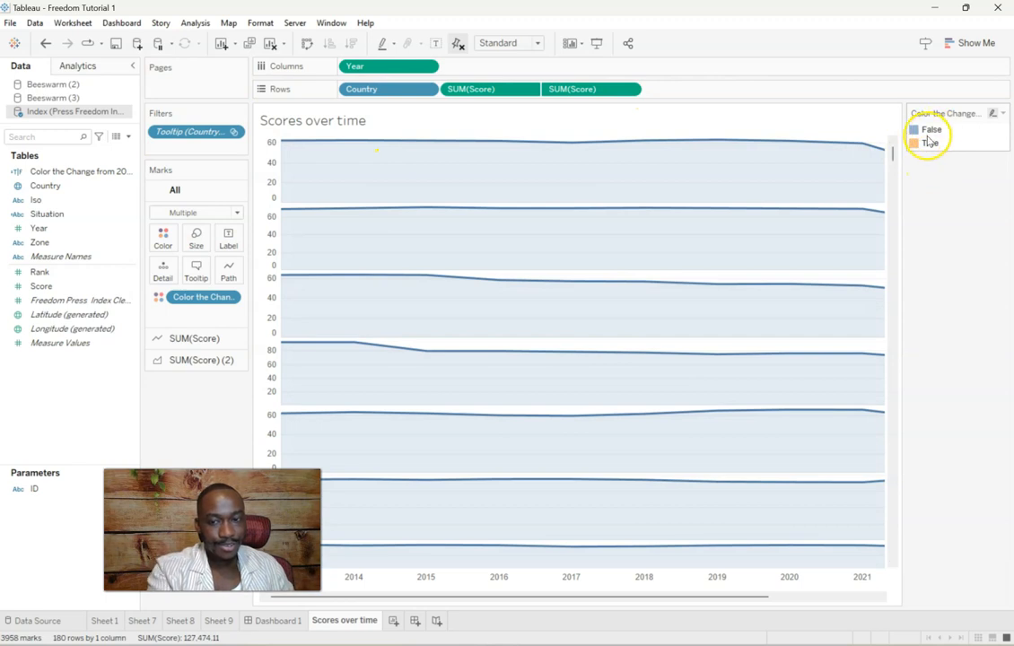
click(166, 239)
click(222, 284)
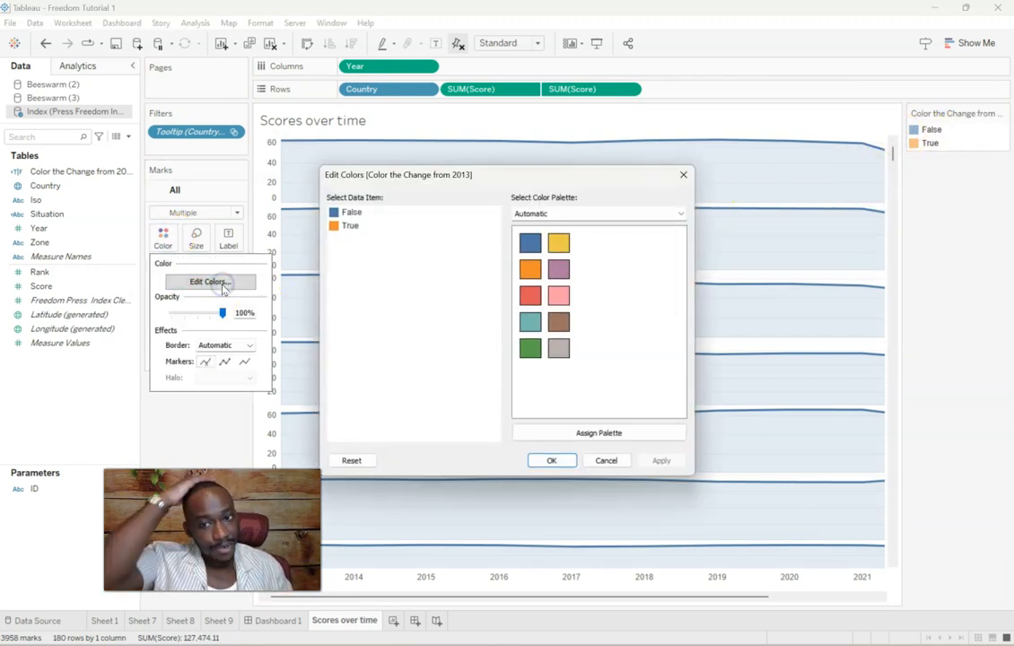
click(345, 213)
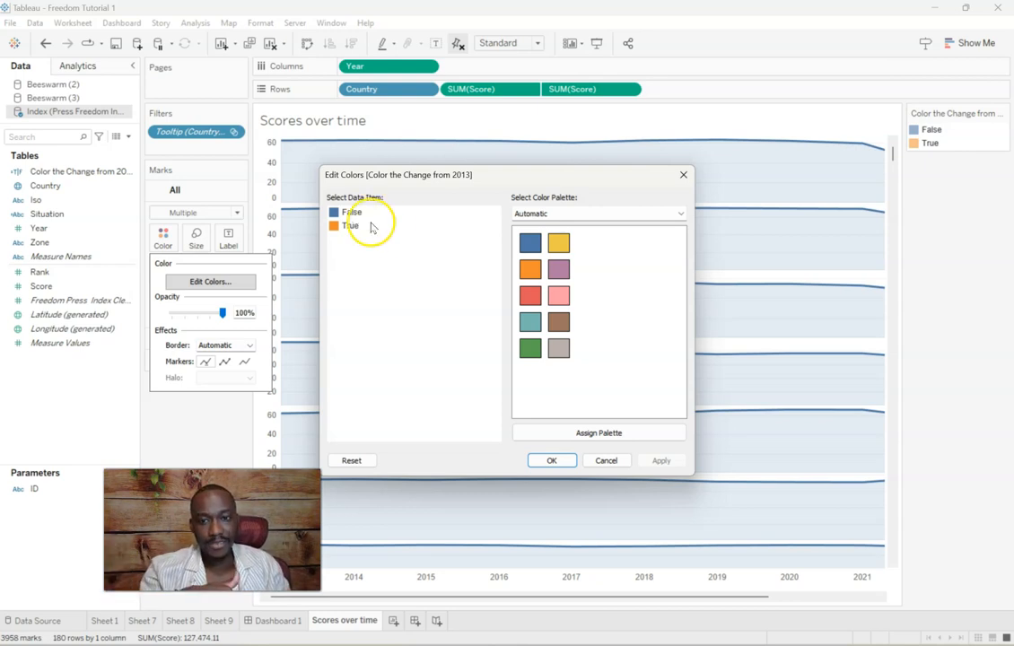
double_click(350, 226)
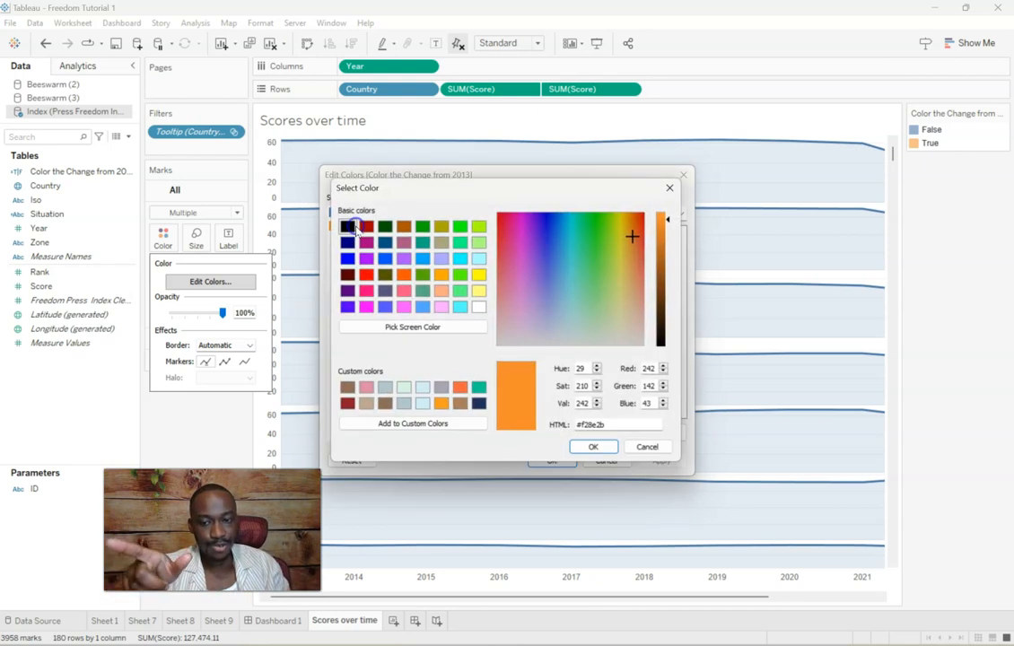
click(404, 405)
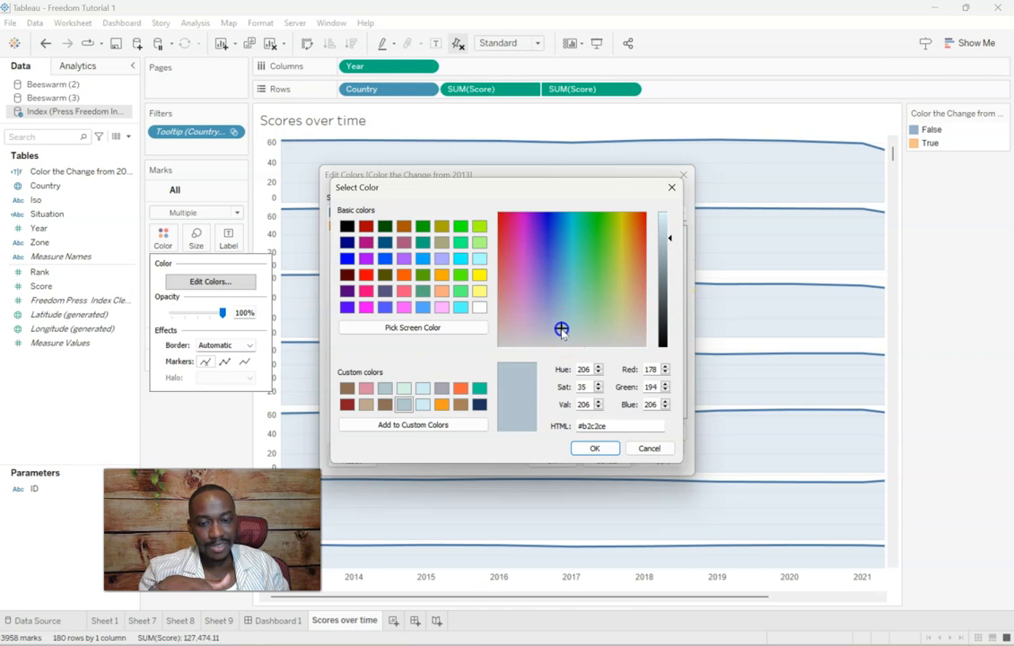
click(600, 447)
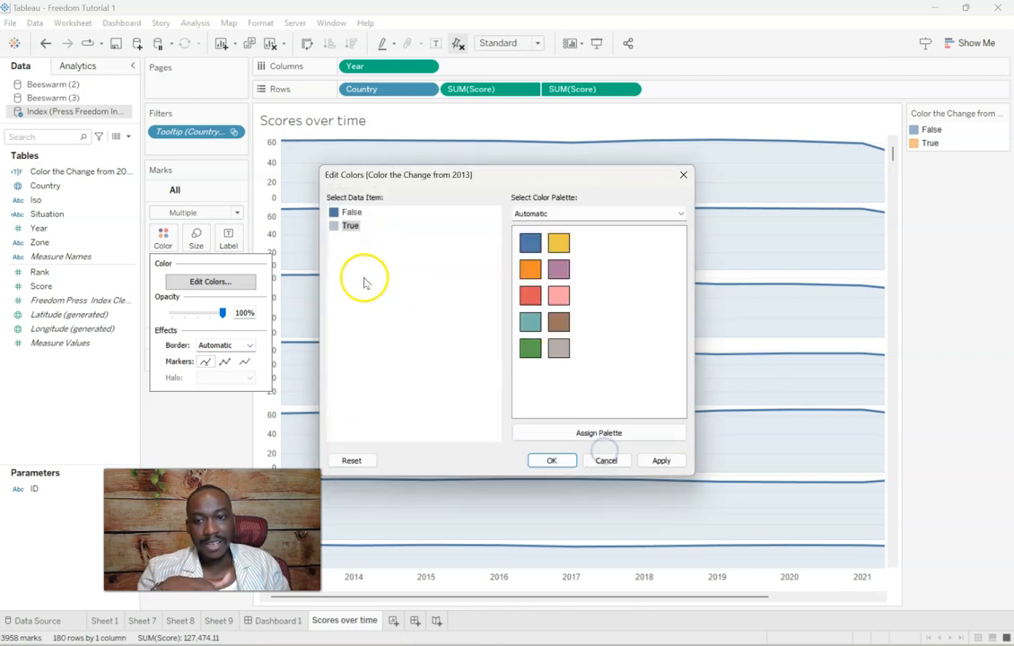
Step: Assign the dark red custom color to False and apply the new color assignments
double_click(350, 210)
click(346, 404)
click(594, 449)
click(661, 460)
click(554, 460)
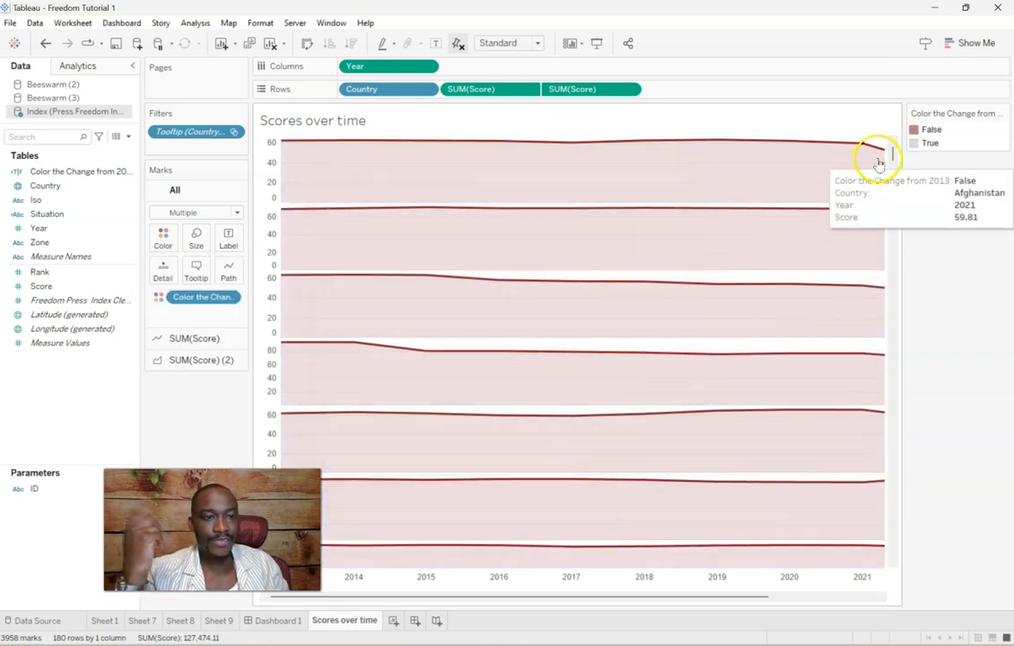
Step: Turn off tooltips and command buttons for all marks on the Scores over time sheet
drag(891, 159, 885, 564)
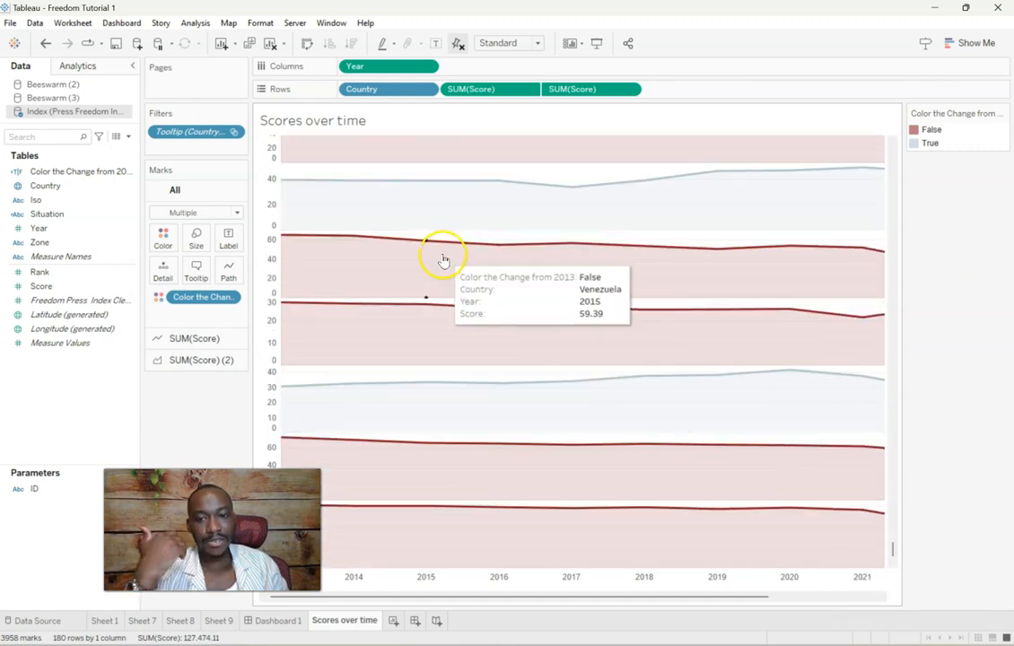
click(277, 183)
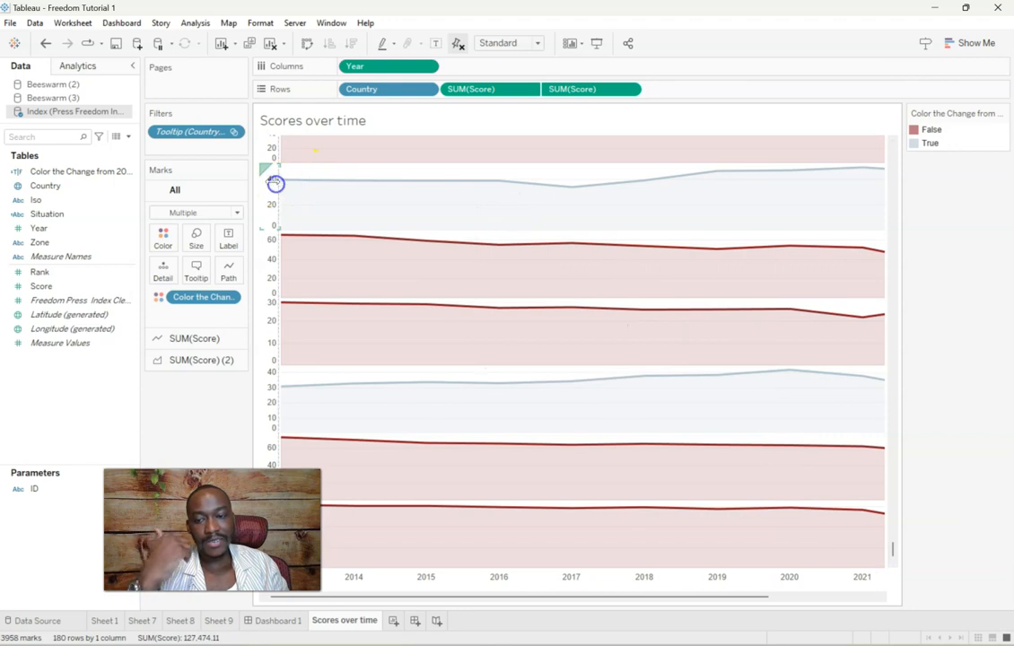
click(194, 270)
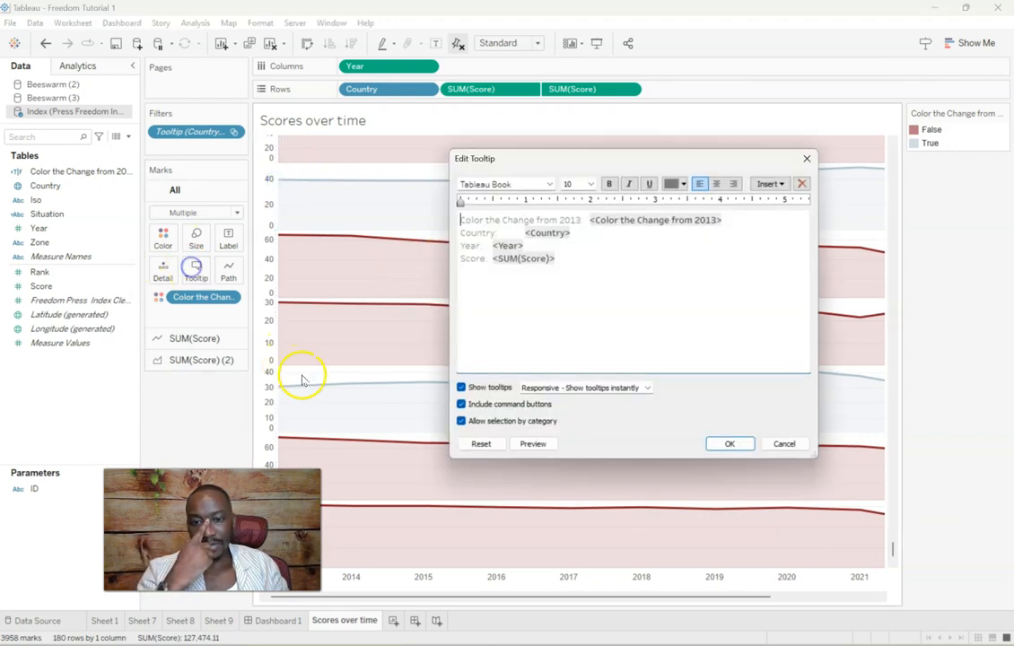
click(463, 387)
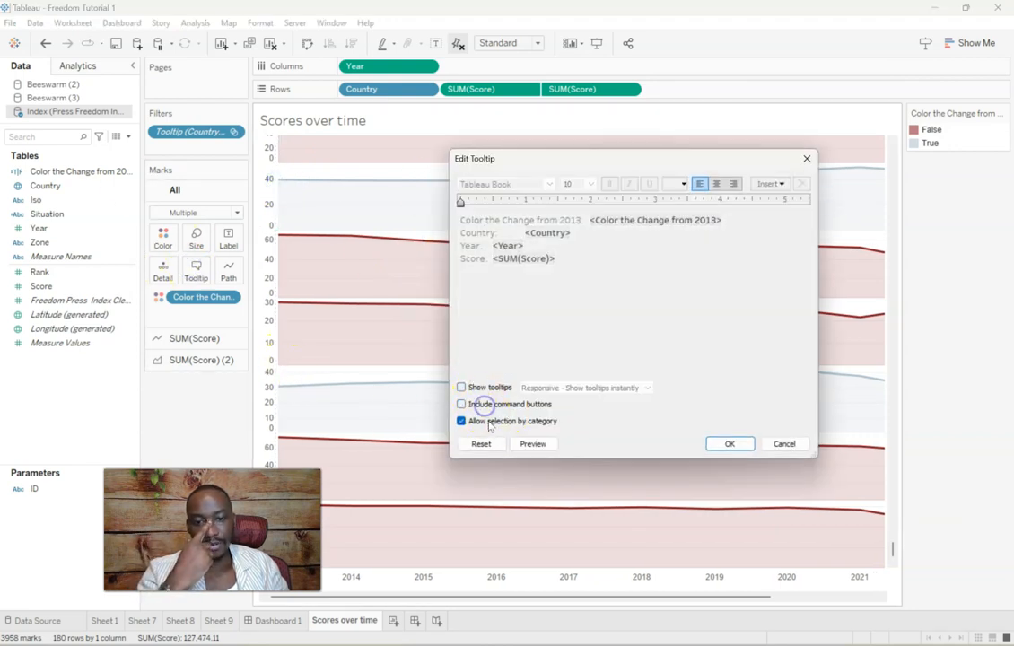
click(729, 443)
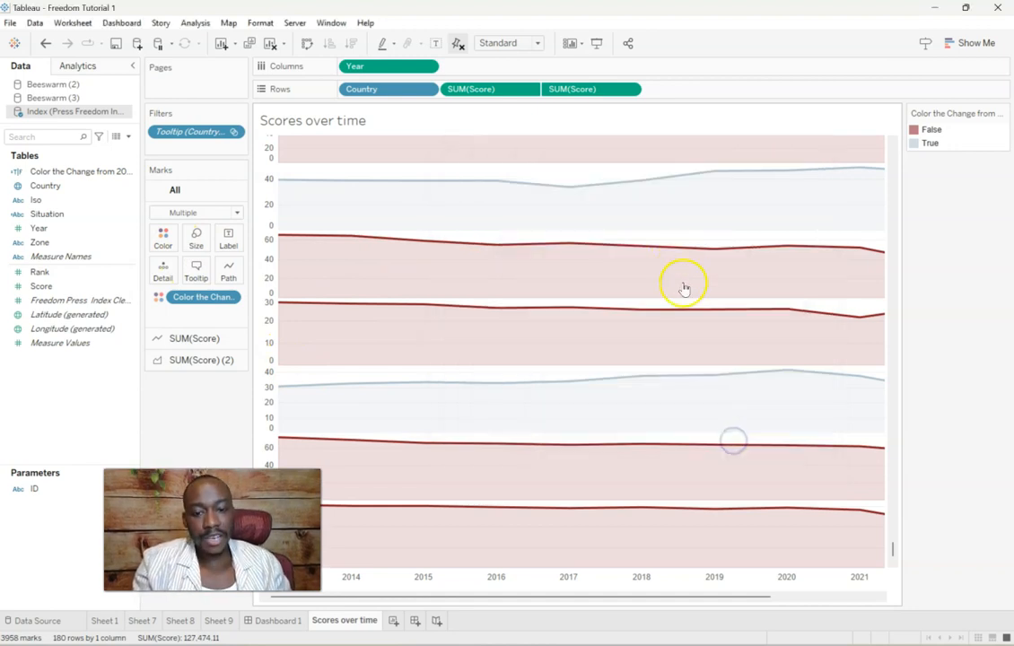
Step: Check how the embedded Scores over time chart displays in the beeswarm tooltips on Dashboard 1
click(273, 621)
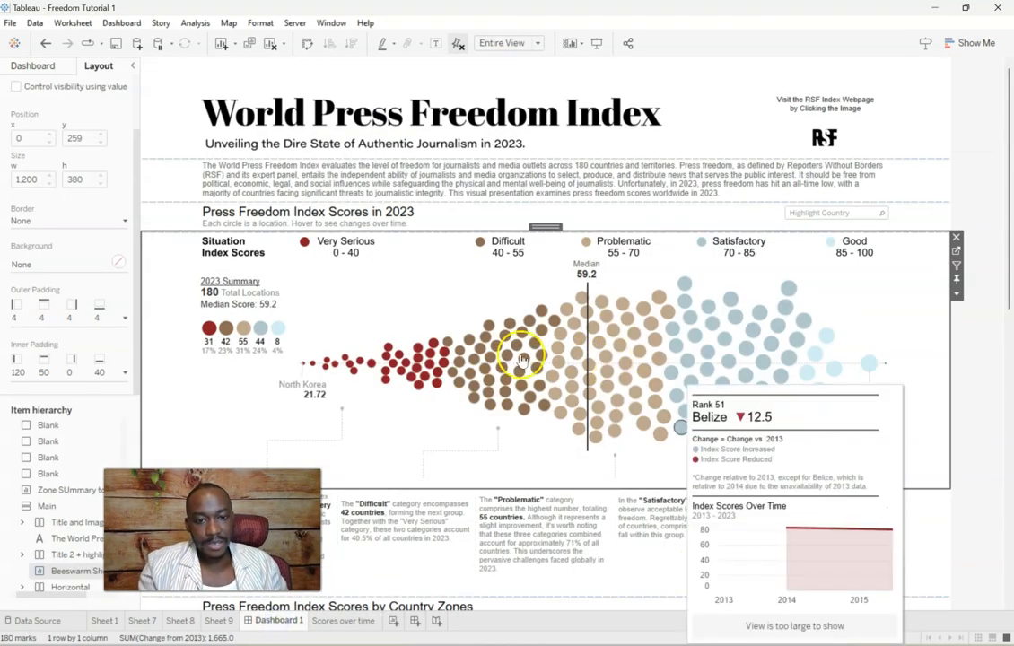
mouse_move(521, 360)
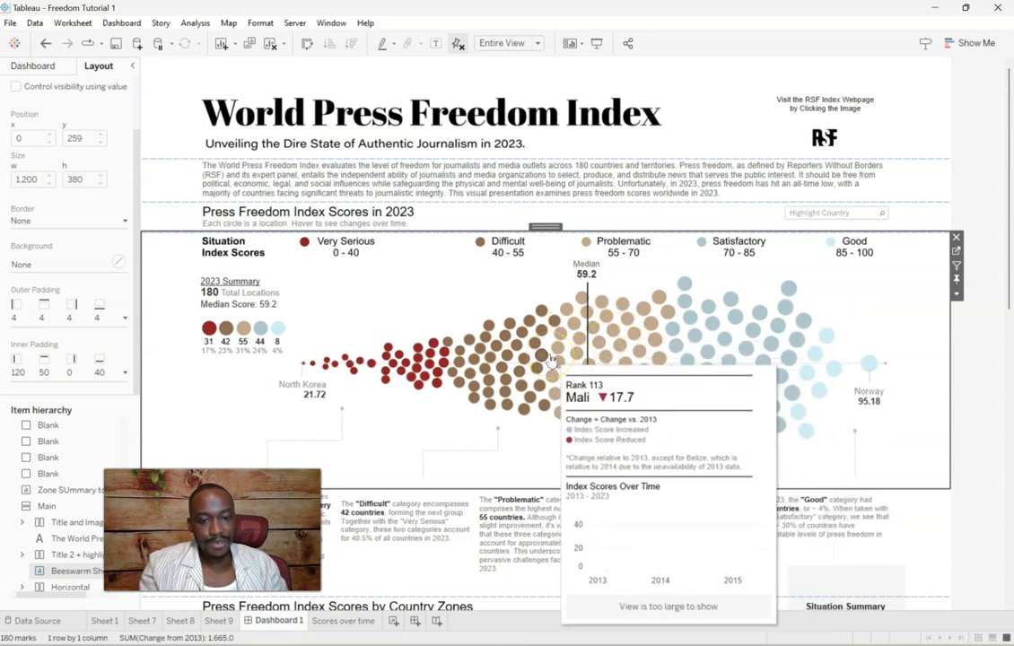
click(522, 360)
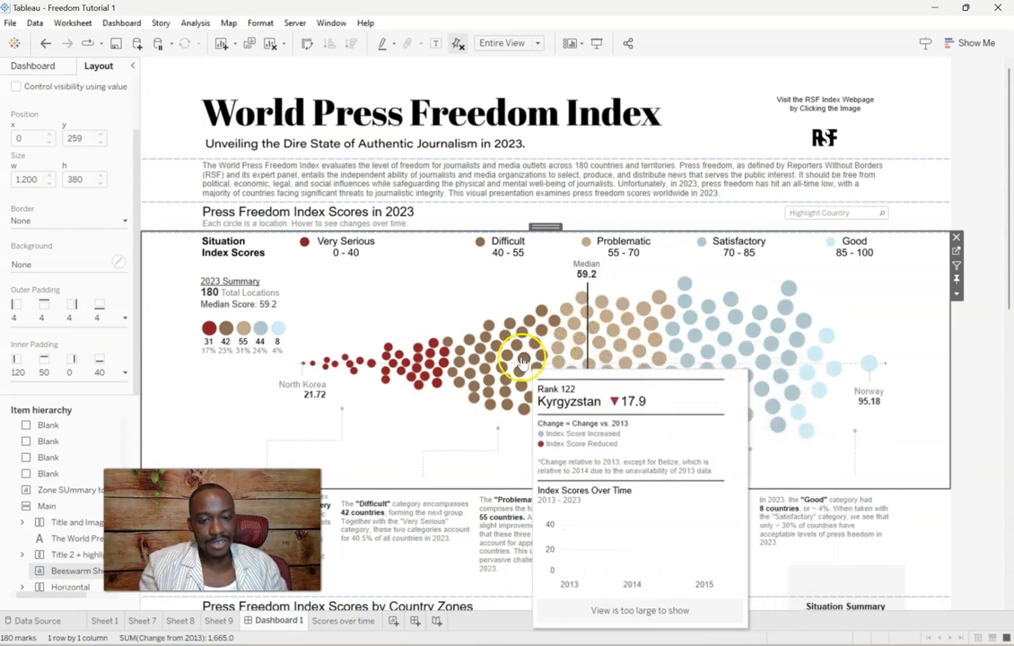
Step: Set the Scores over time sheet's view to Fit Width
click(342, 623)
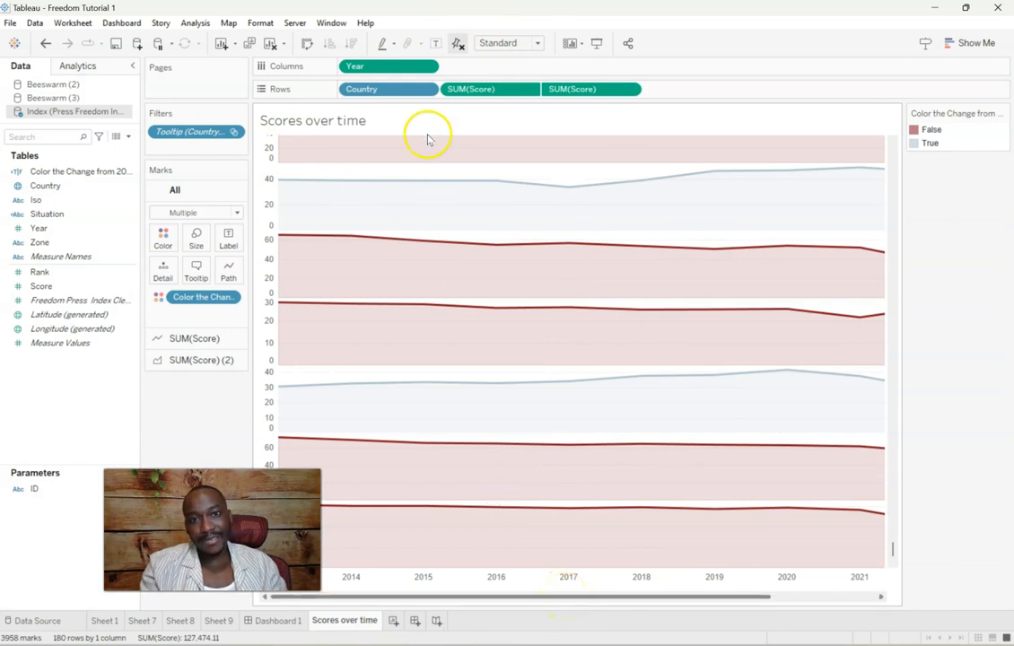
click(505, 43)
click(519, 68)
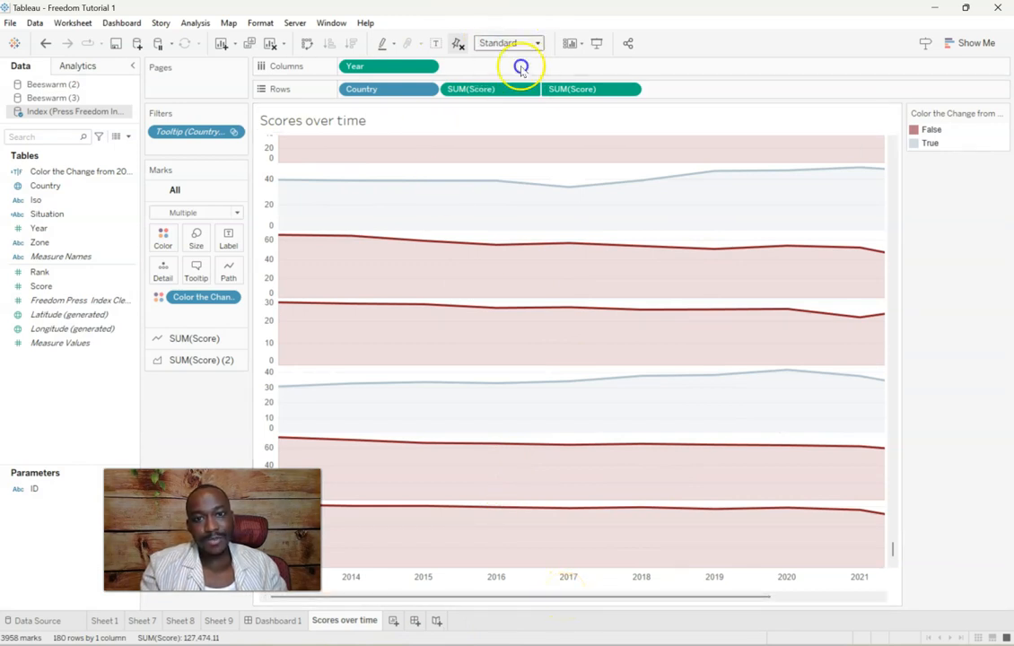
Step: Recheck the embedded chart in several beeswarm tooltips on Dashboard 1, and go to the Beeswarm Sheet
click(278, 620)
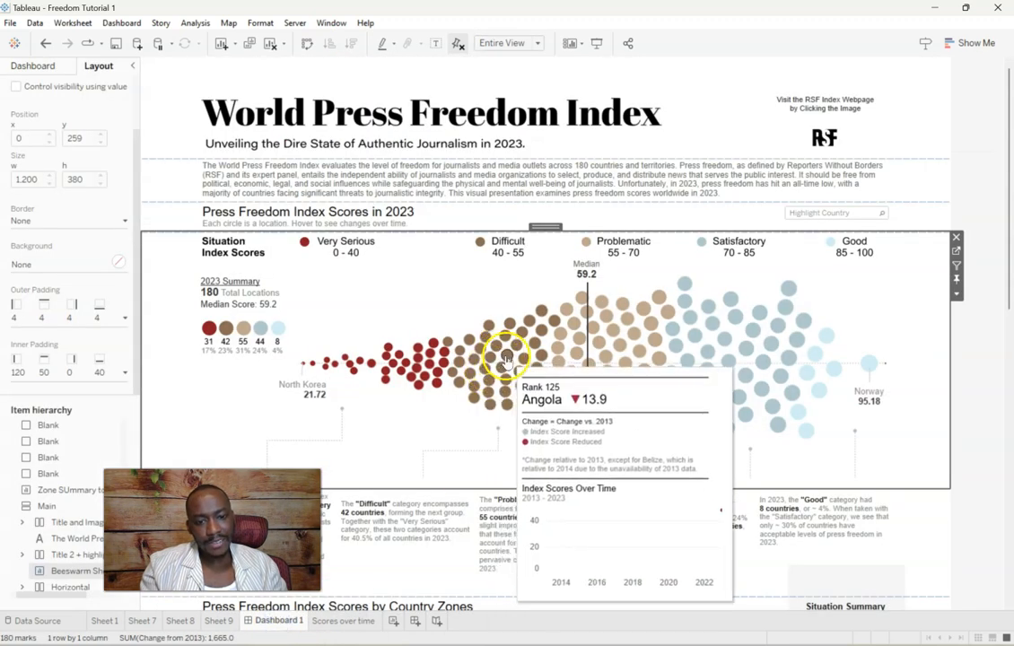
mouse_move(508, 370)
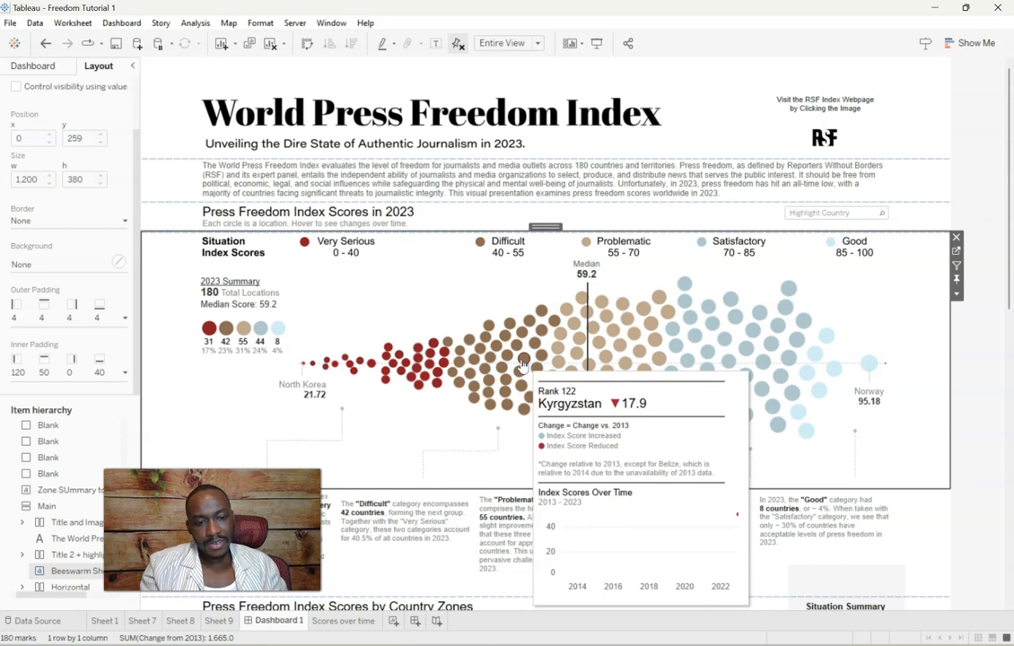
click(537, 355)
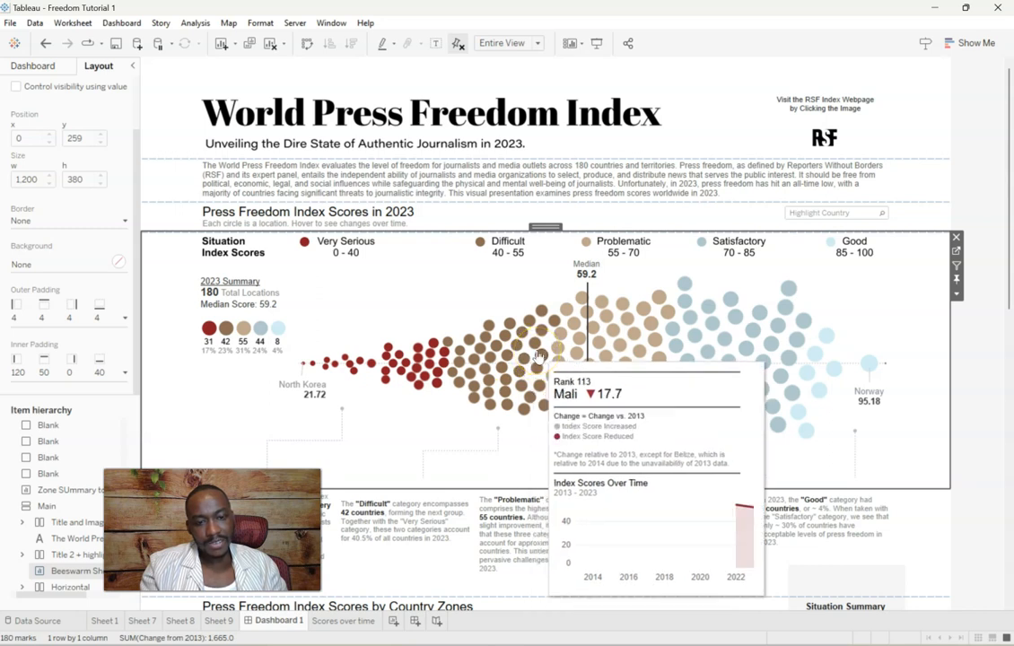
mouse_move(649, 354)
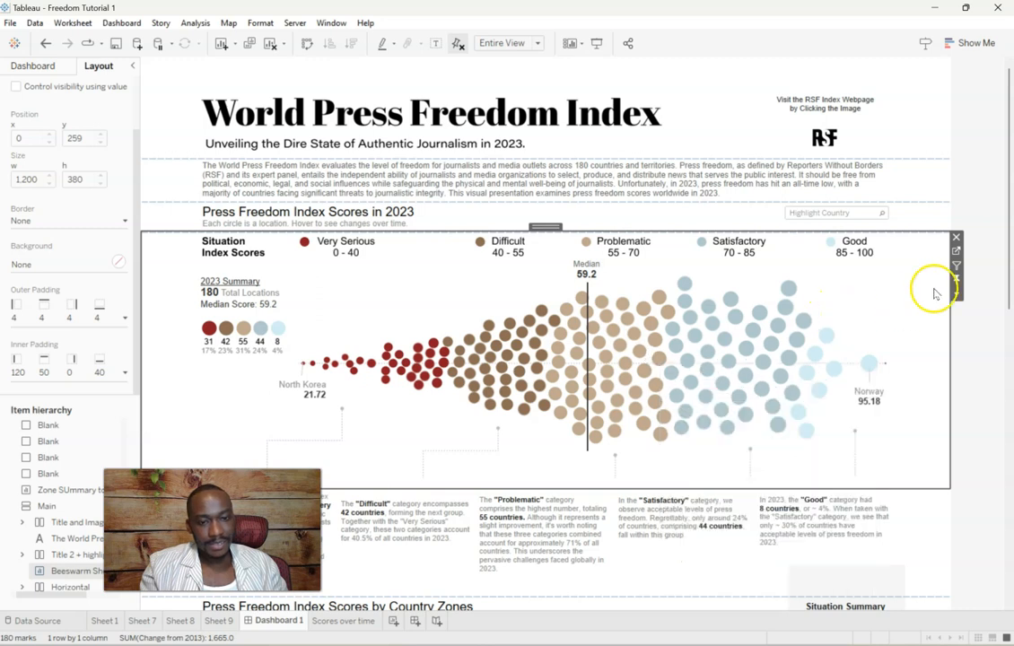
click(956, 252)
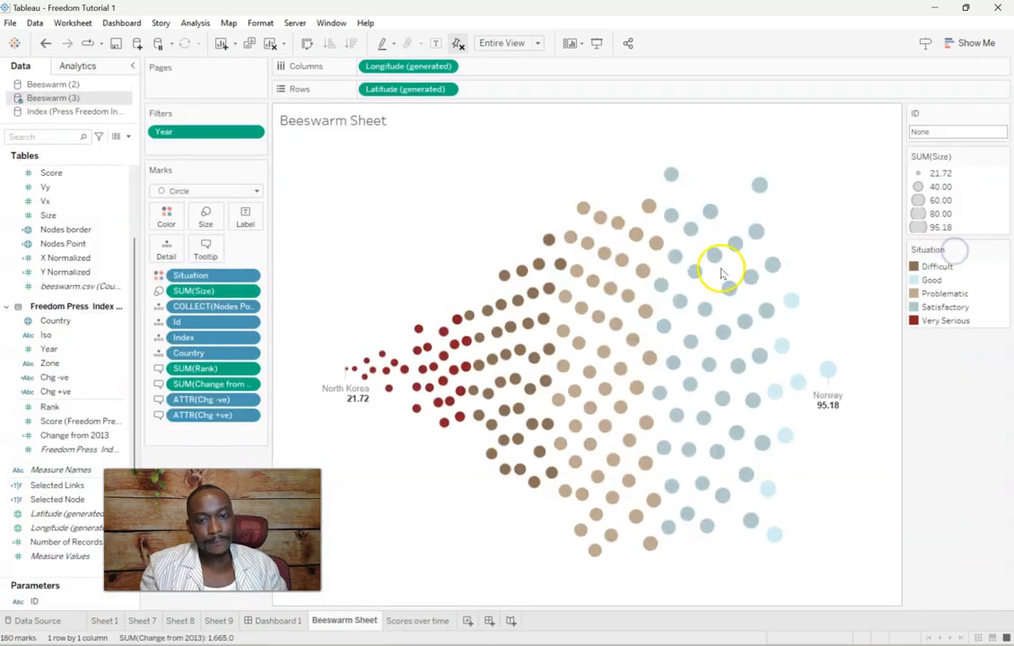
Step: In the beeswarm tooltip, format the embedded Scores over time sheet reference with gray text at font size 10
click(206, 250)
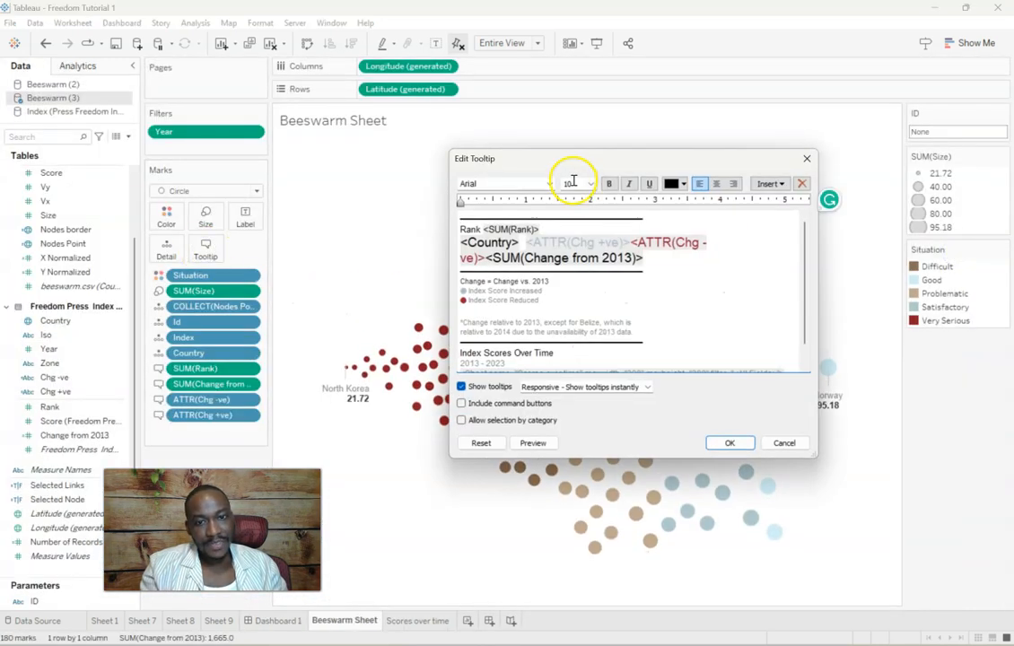
drag(552, 162, 432, 94)
scroll(454, 193, down, 2)
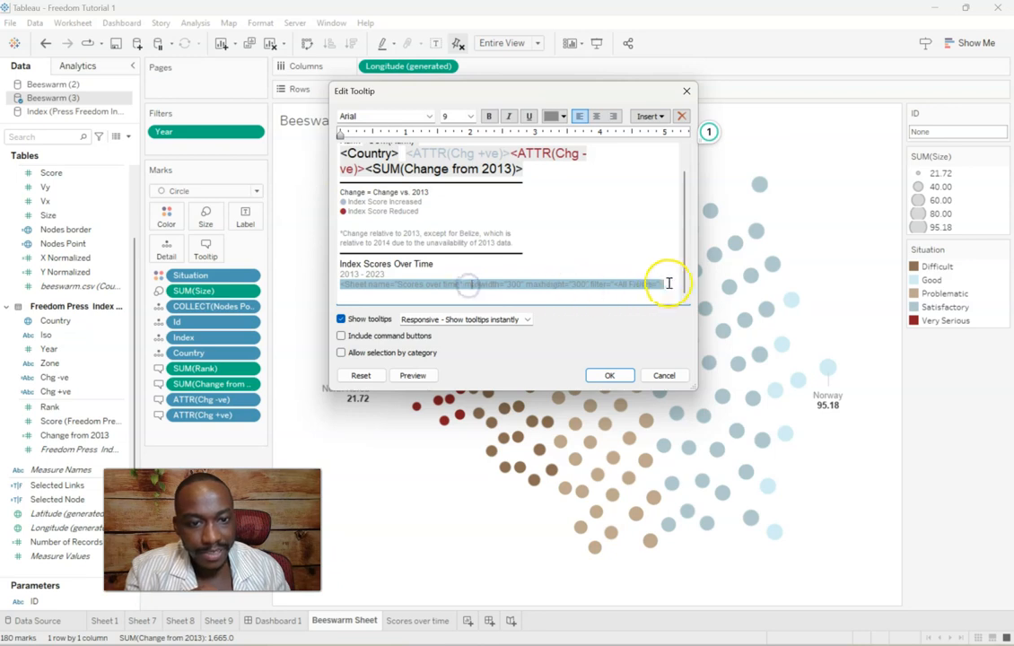
click(556, 115)
click(553, 176)
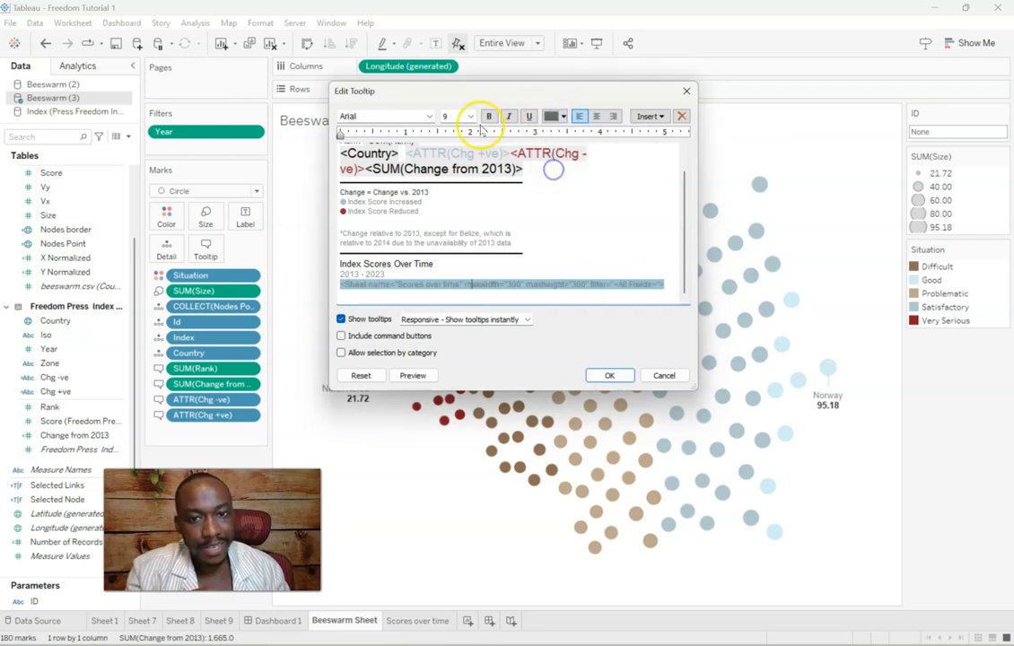
click(470, 116)
click(464, 144)
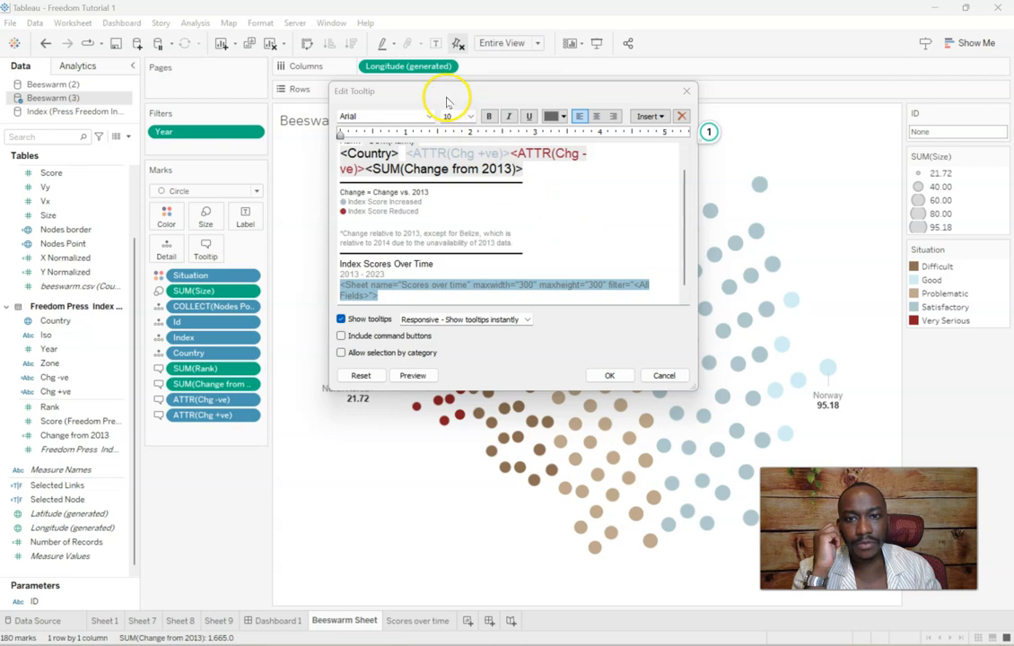
Step: Change the embedded sheet reference's filter from All Fields to Country and apply the tooltip edits
drag(446, 101, 222, 190)
click(390, 301)
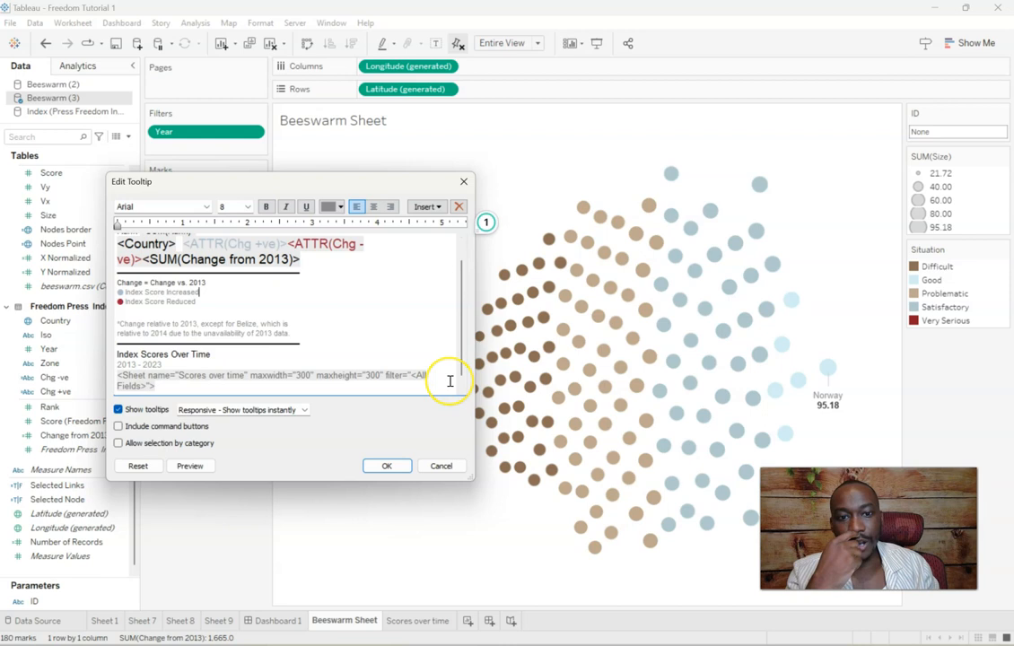
drag(324, 182, 440, 197)
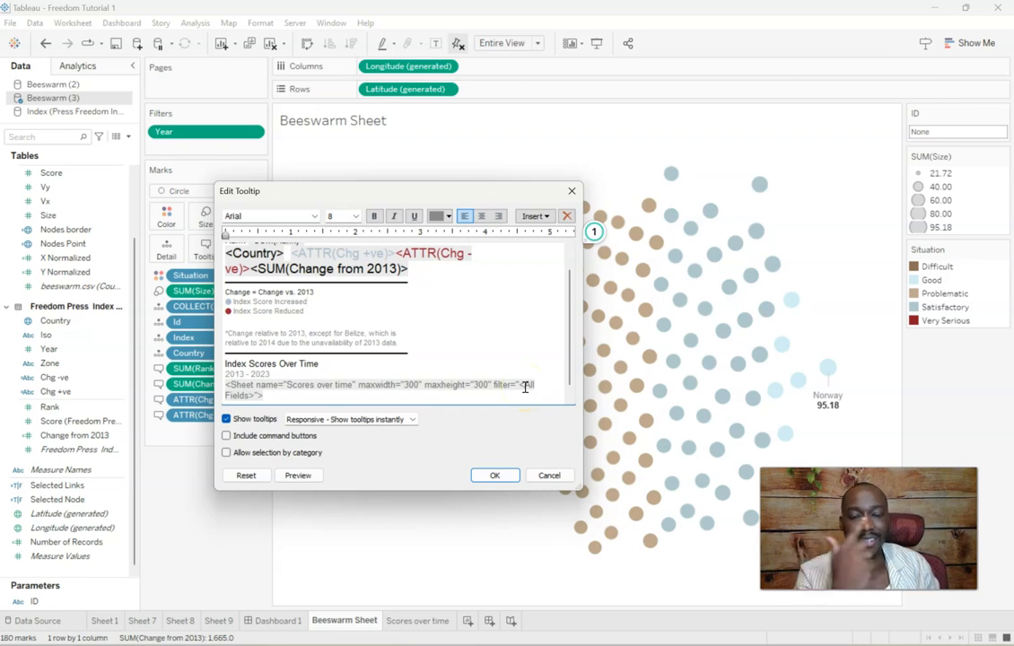
triple_click(526, 384)
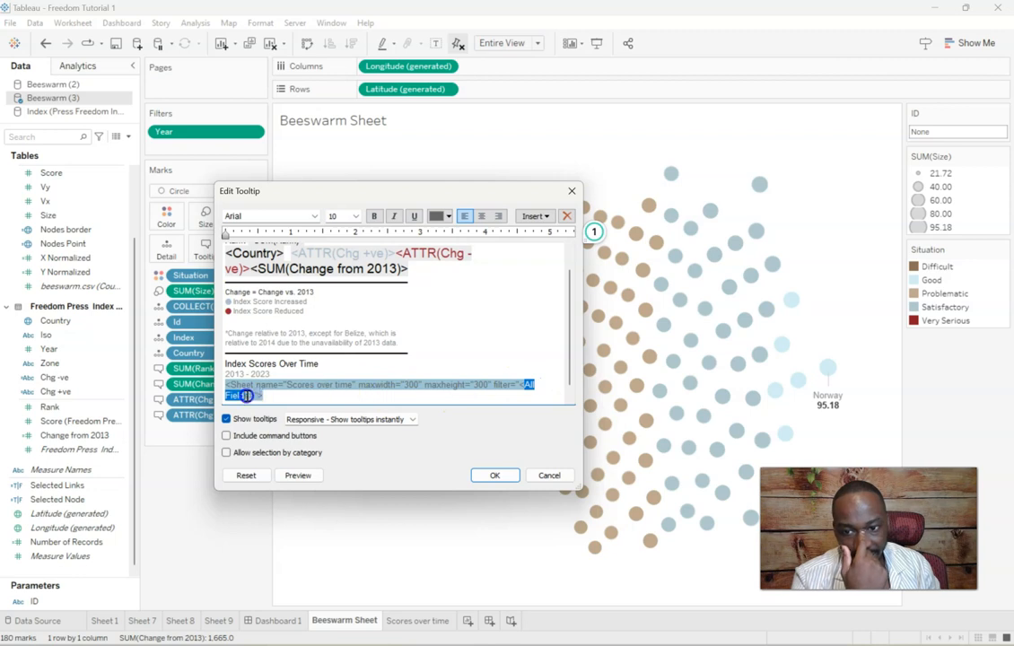
text(Country)
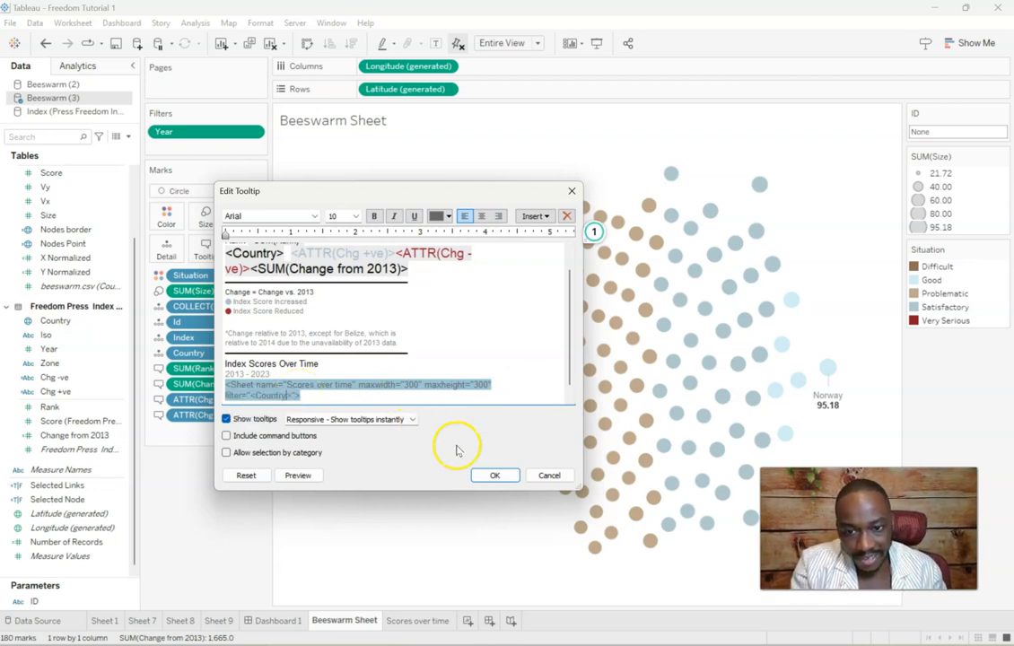
click(487, 477)
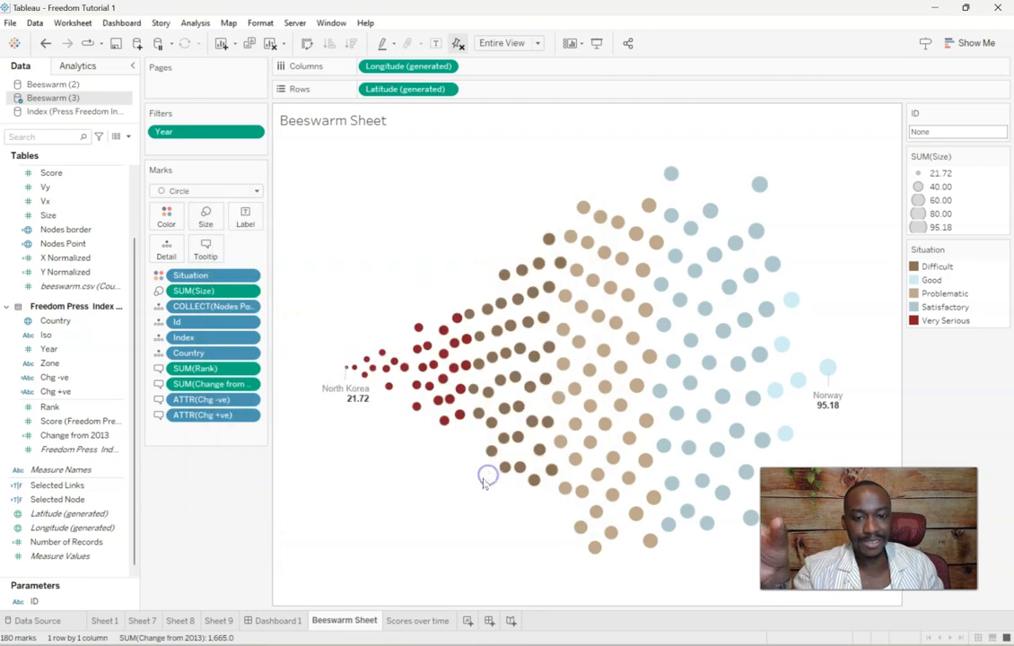
mouse_move(516, 385)
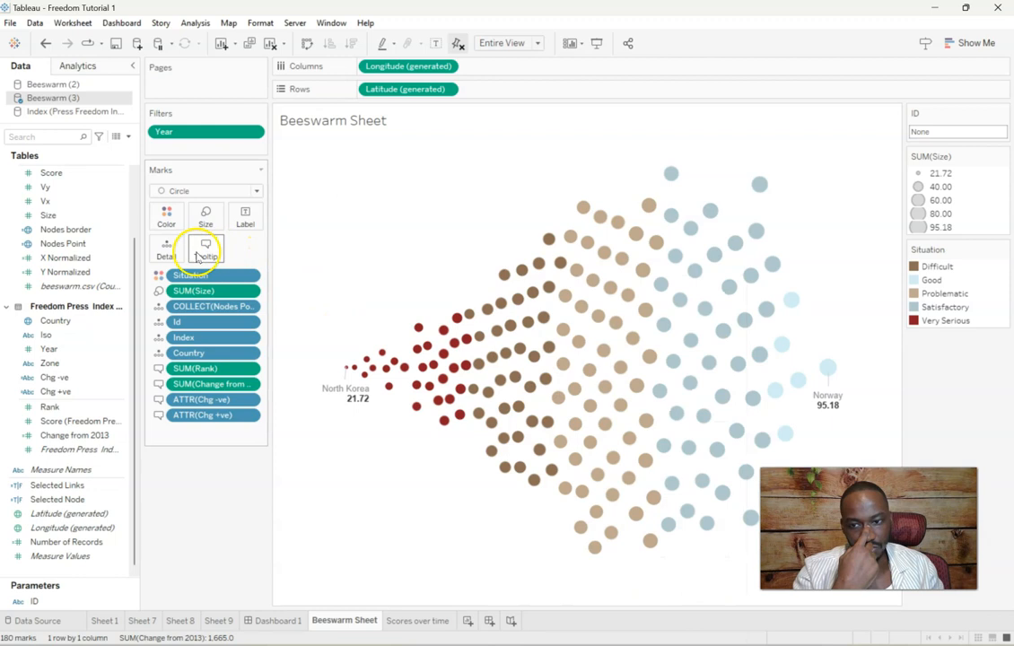
Step: Try adding Country to Detail for all marks on the Scores over time sheet, and check the tooltips on Dashboard 1
click(421, 624)
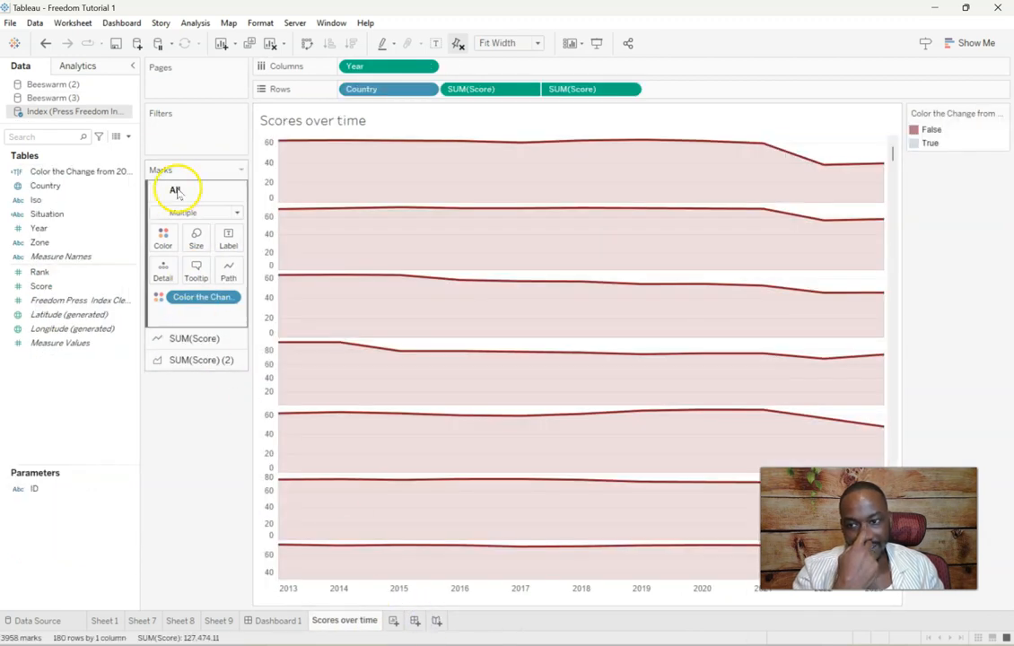
drag(61, 185, 164, 276)
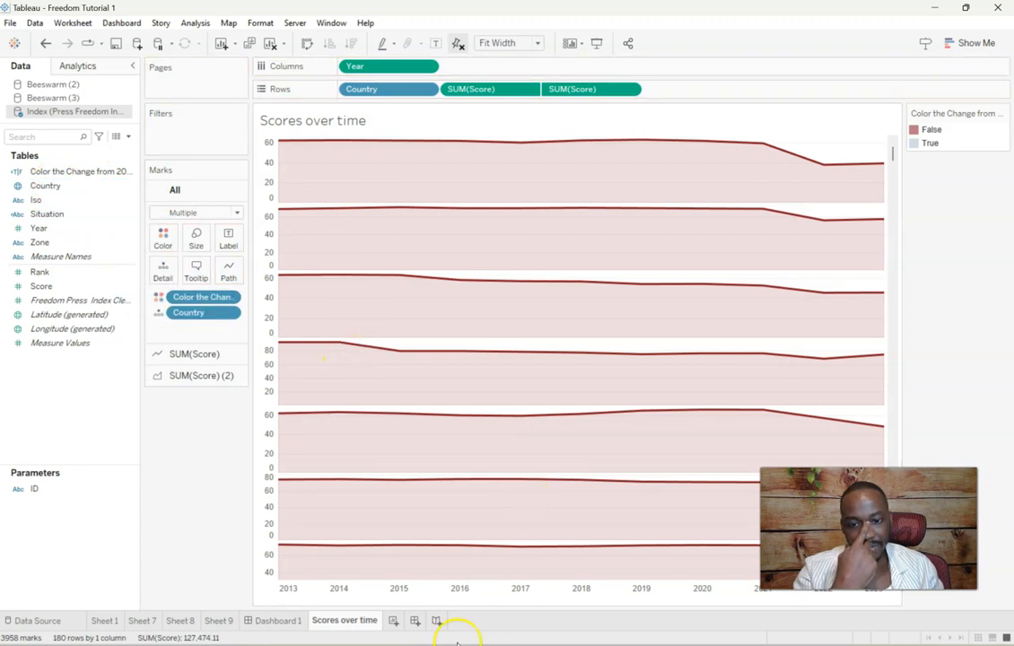
click(296, 621)
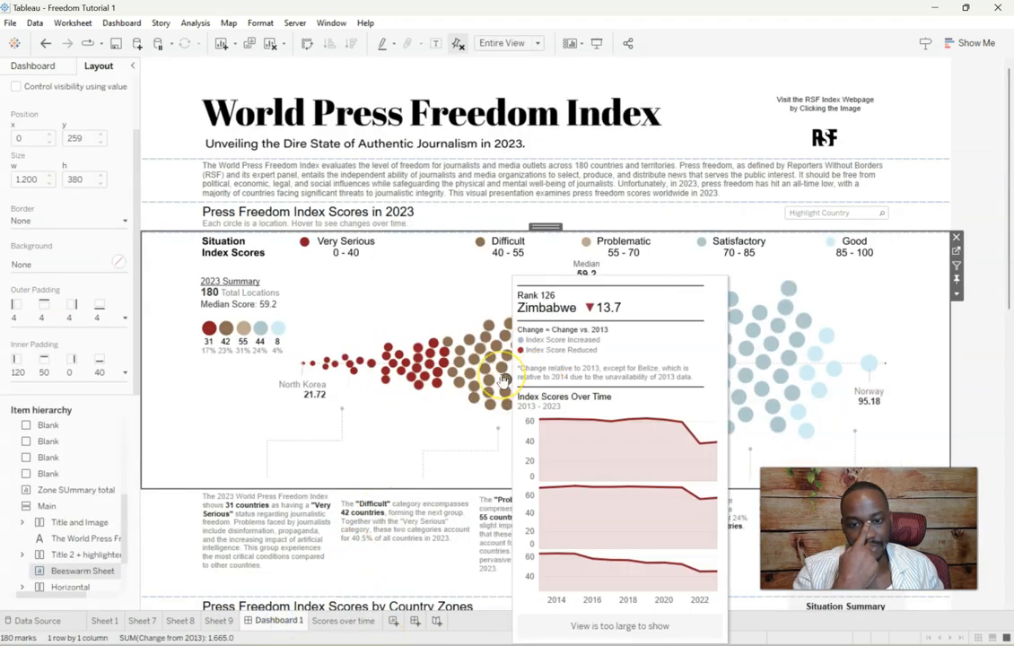
click(497, 381)
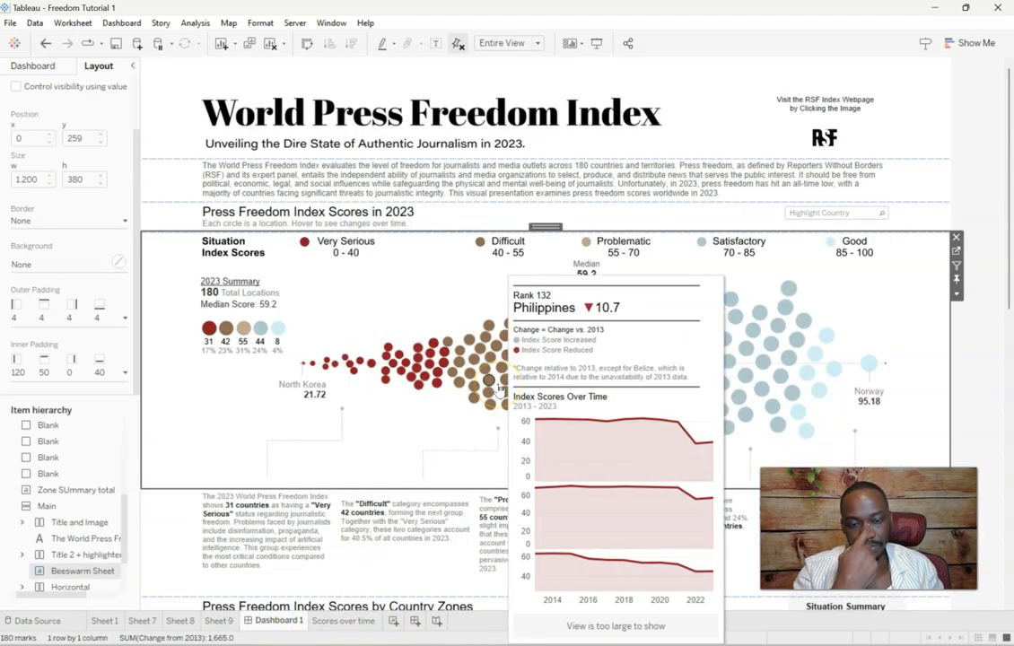
Step: Examine the Beeswarm Sheet's fields and both Score mark layers on the Scores over time sheet, and return to Dashboard 1
click(957, 255)
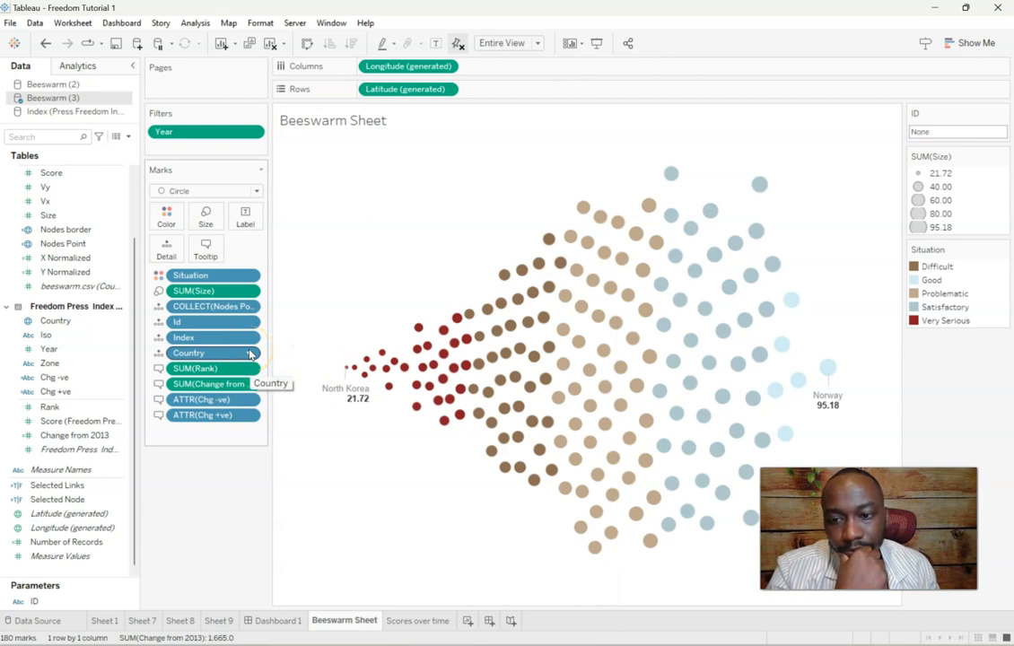
click(409, 620)
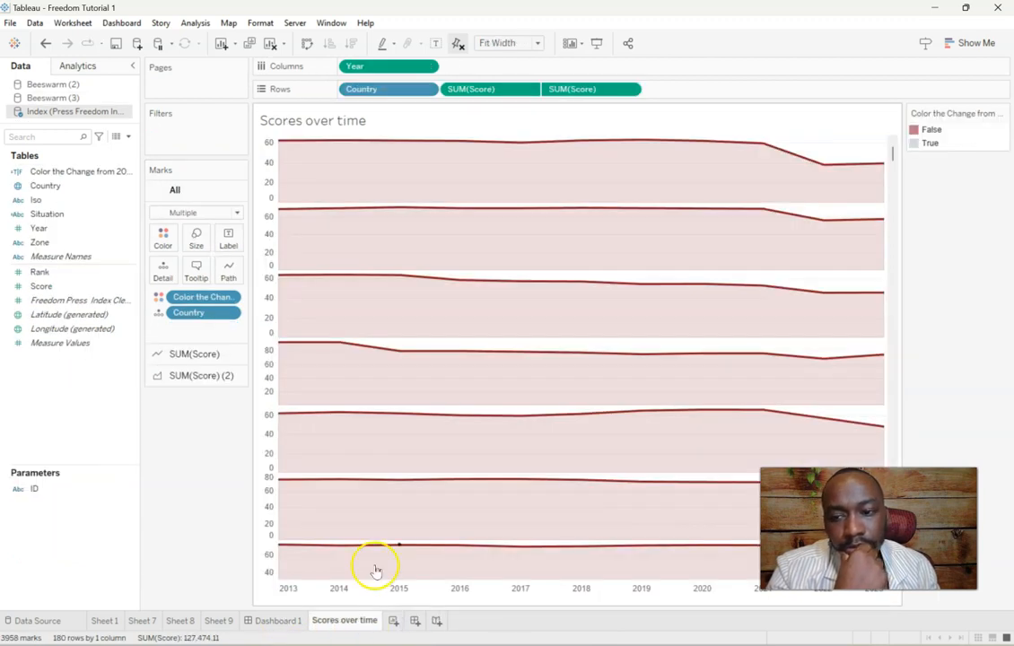
click(188, 354)
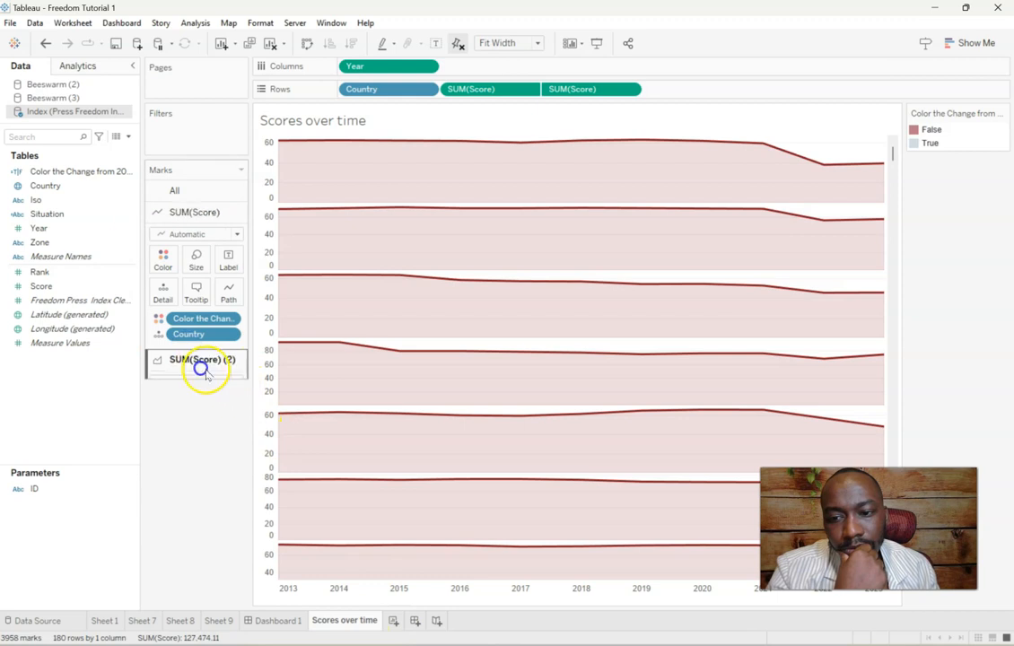
click(203, 363)
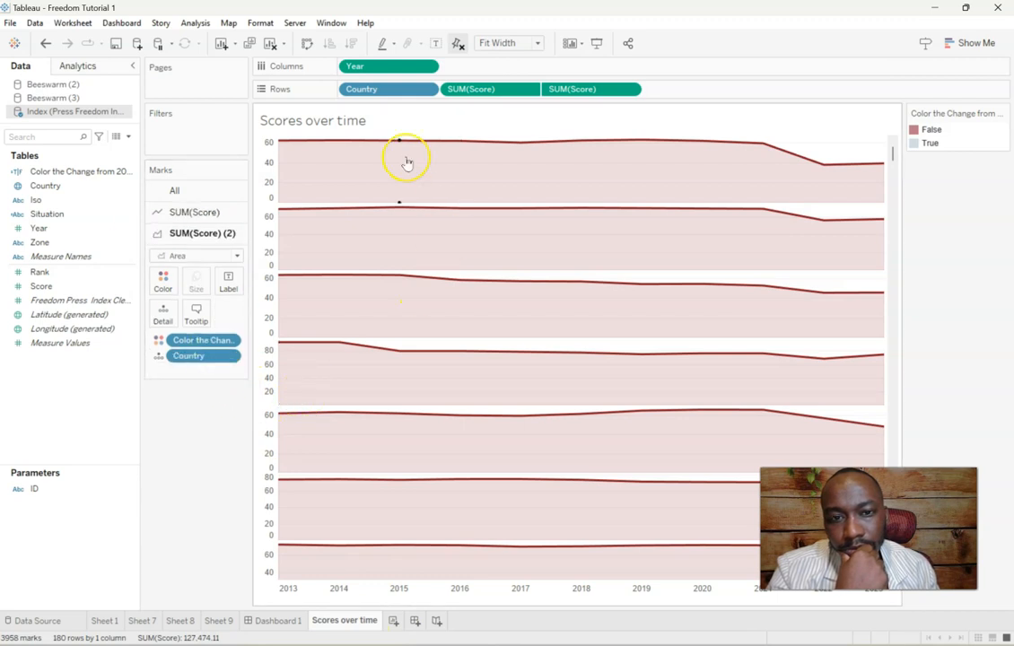
click(276, 621)
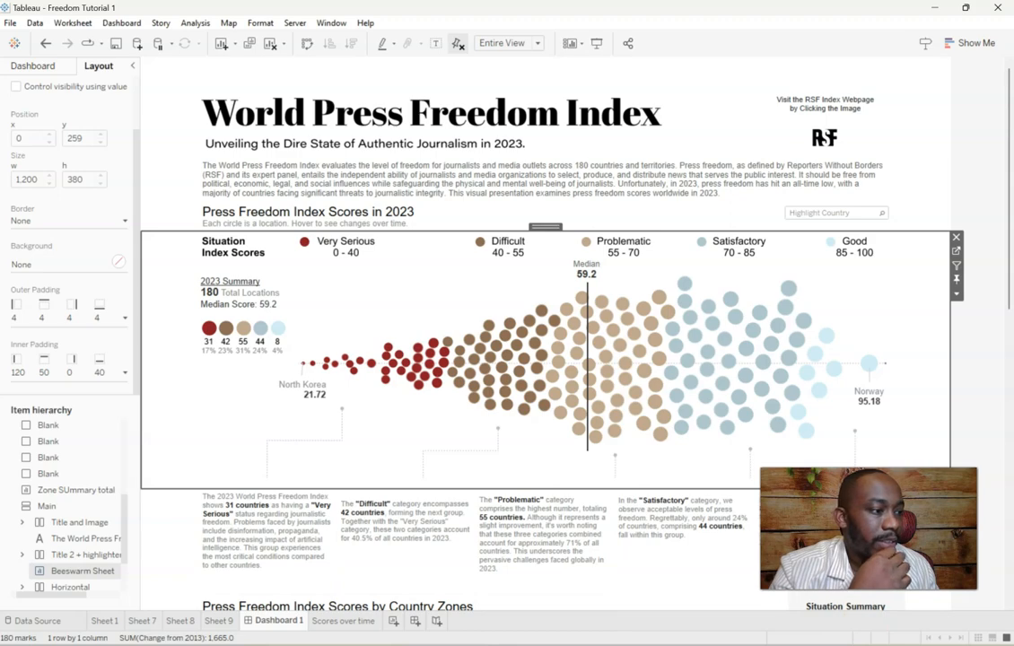
key(super+d)
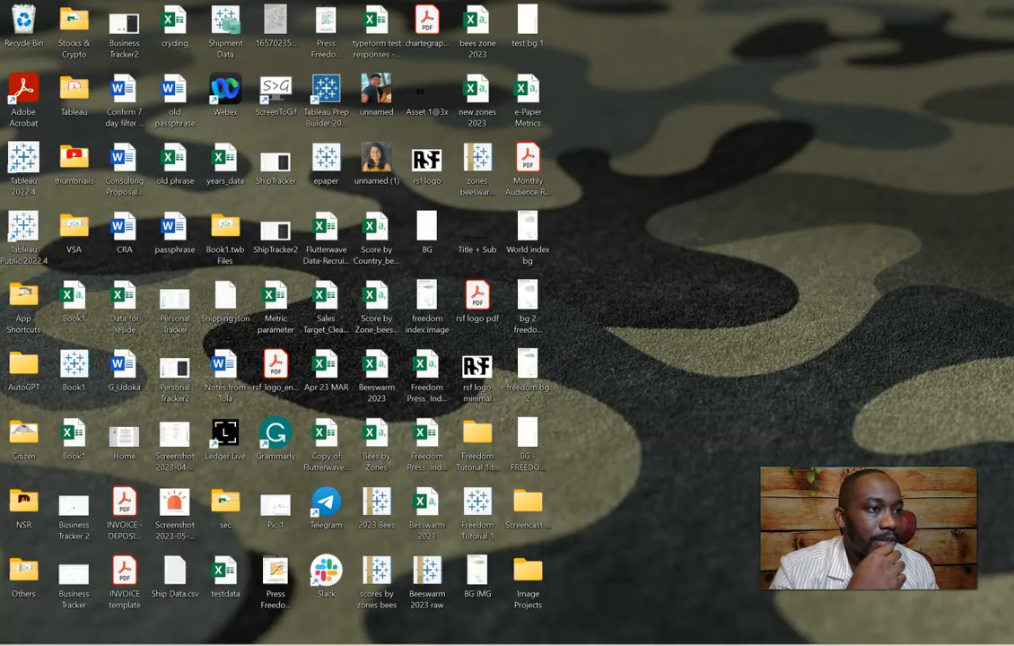
key(super+d)
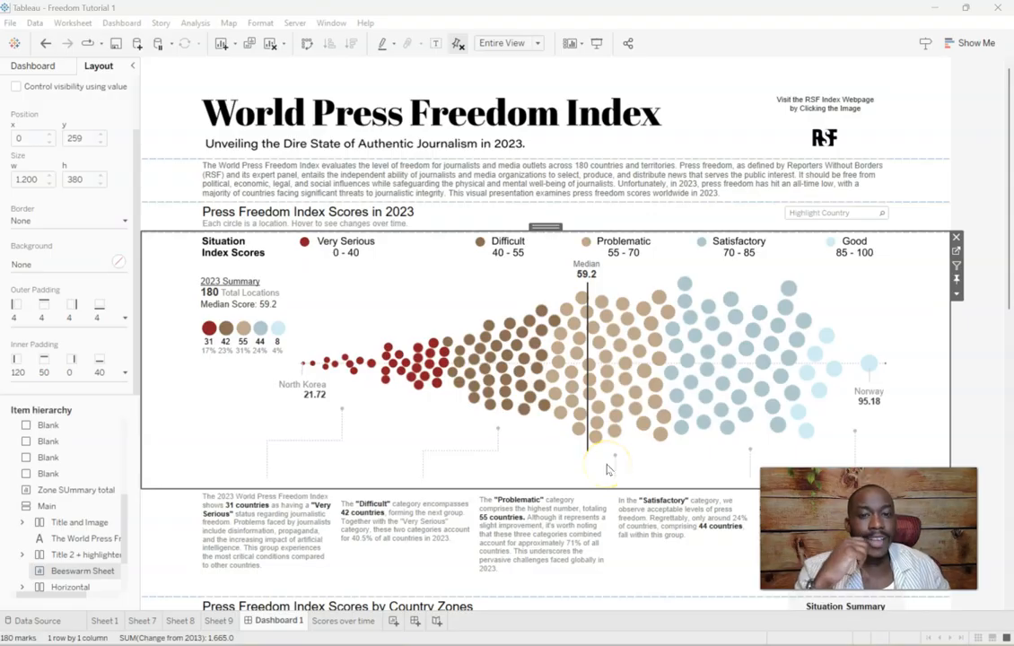
Step: Review the country-filtered chart in the beeswarm tooltips and the Scores over time sheet's setup, ending on the Beeswarm Sheet
mouse_move(554, 366)
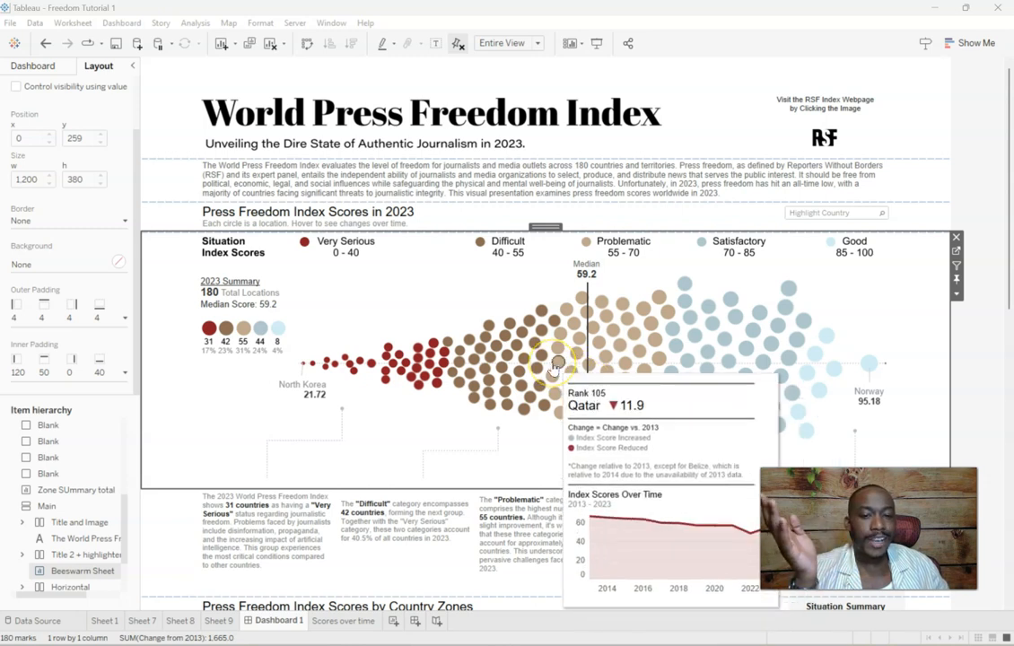
click(957, 253)
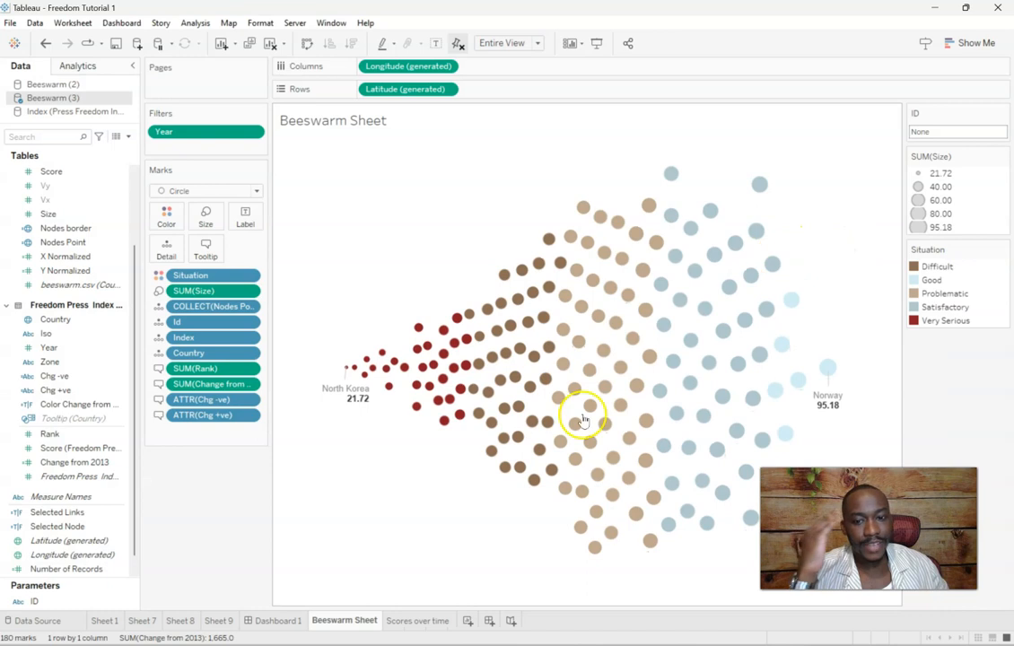
click(424, 622)
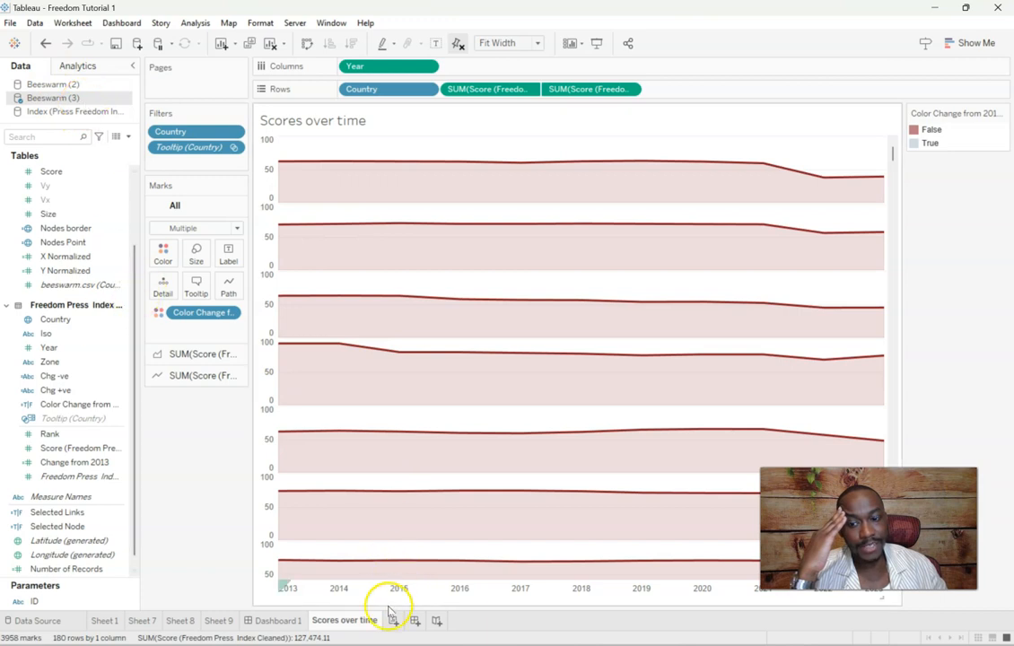
click(280, 620)
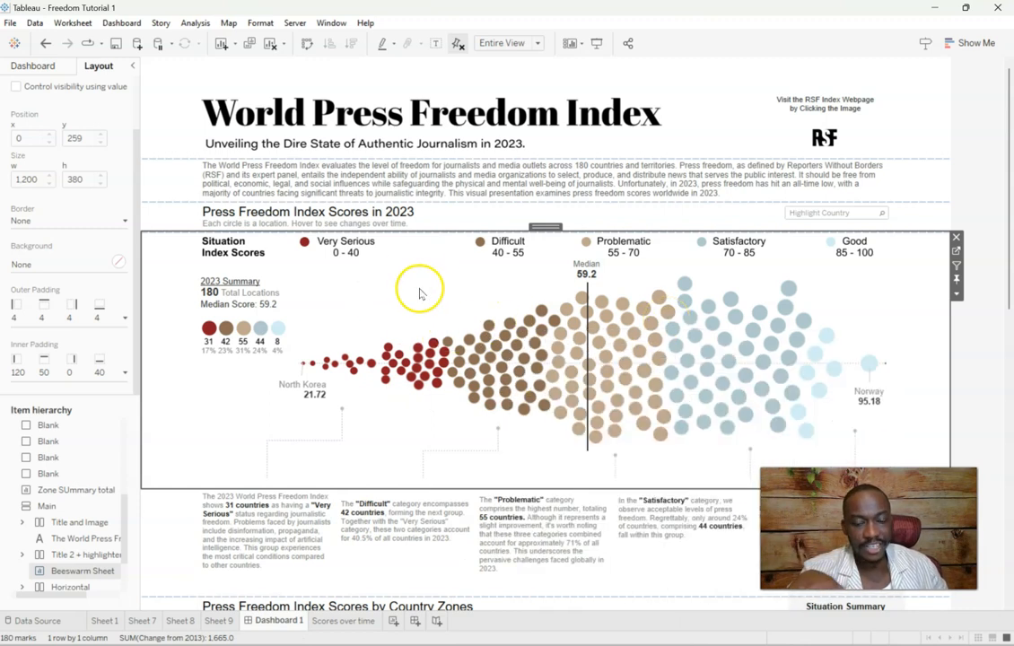
click(957, 252)
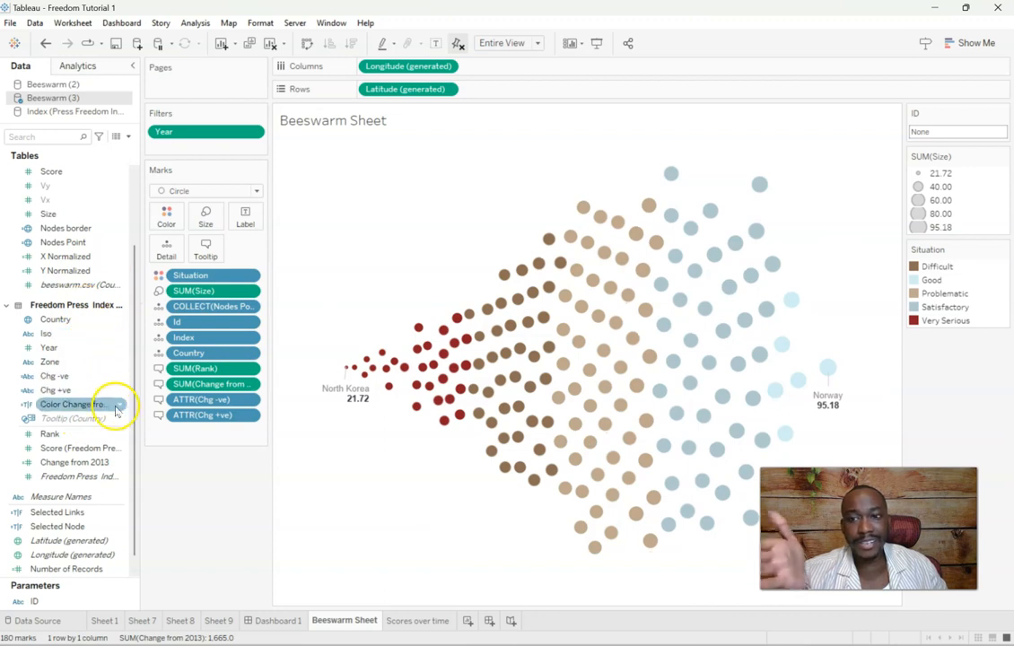
click(519, 294)
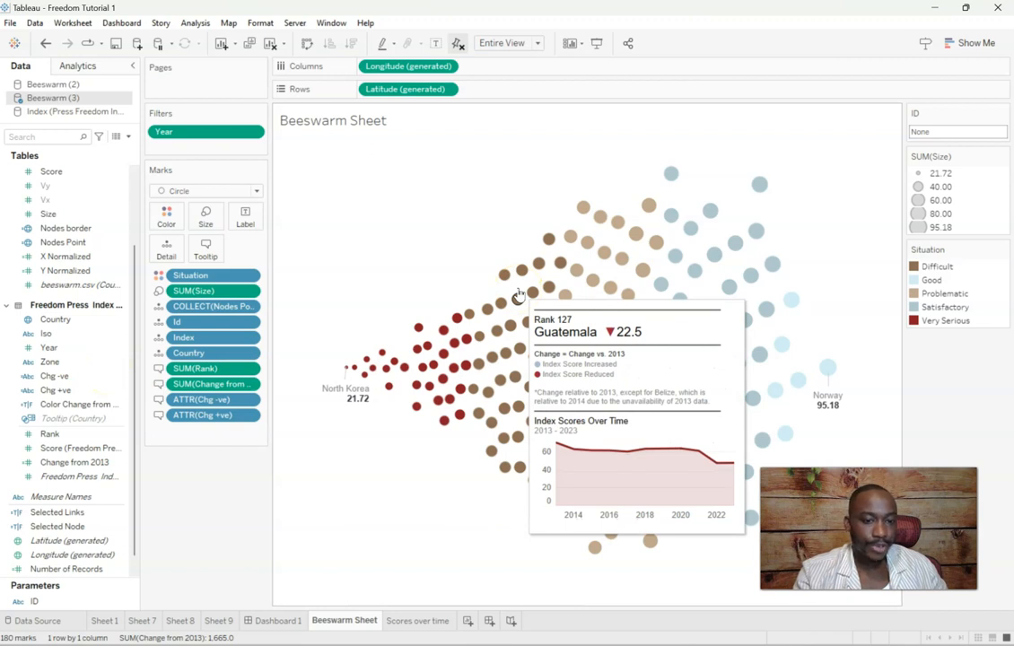
click(517, 291)
Step: Lengthen the three separator lines in the beeswarm tooltip by two underscores each
click(206, 254)
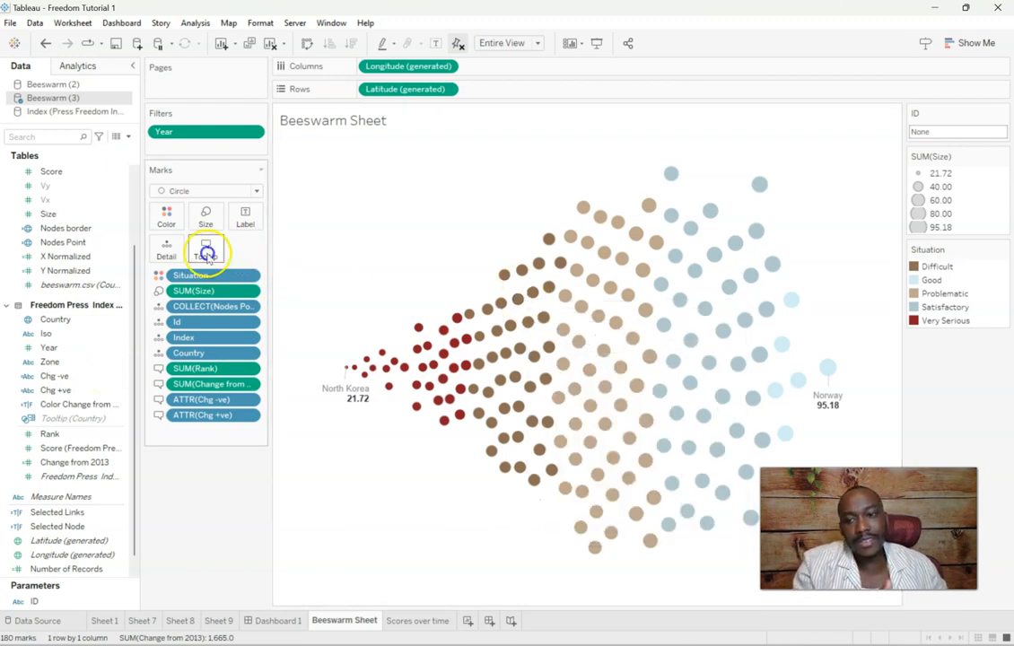
triple_click(388, 258)
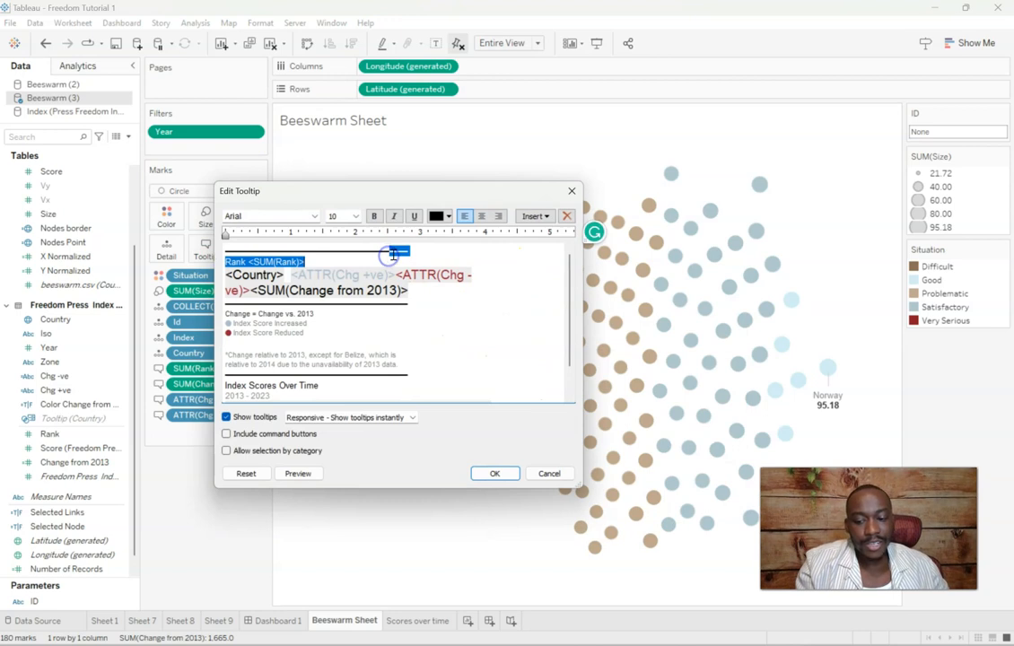
drag(423, 255, 397, 252)
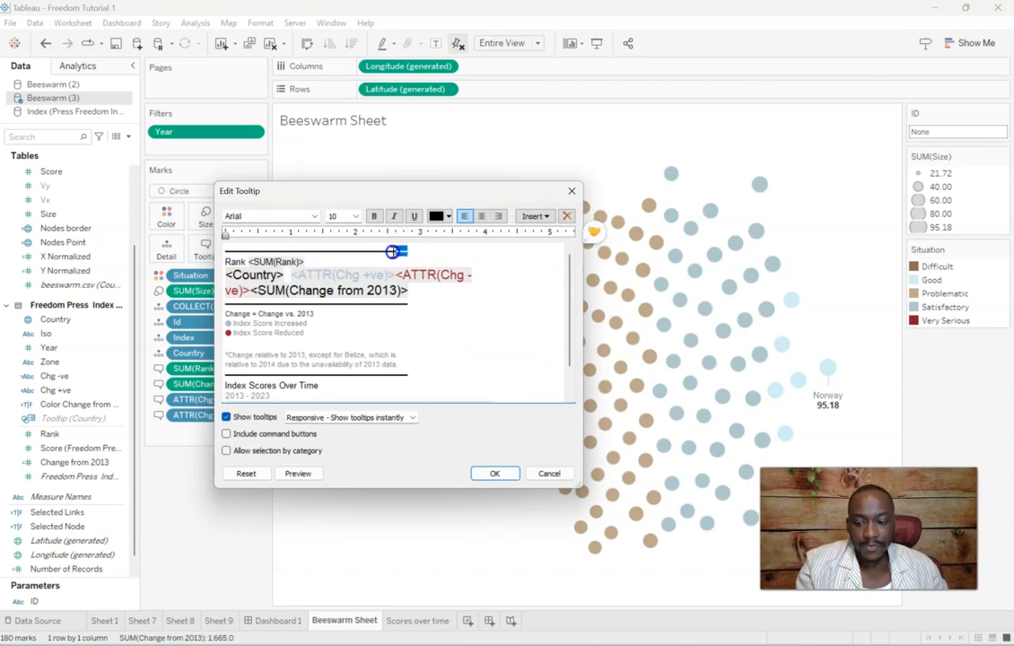
click(437, 252)
text(__)
click(415, 306)
click(411, 375)
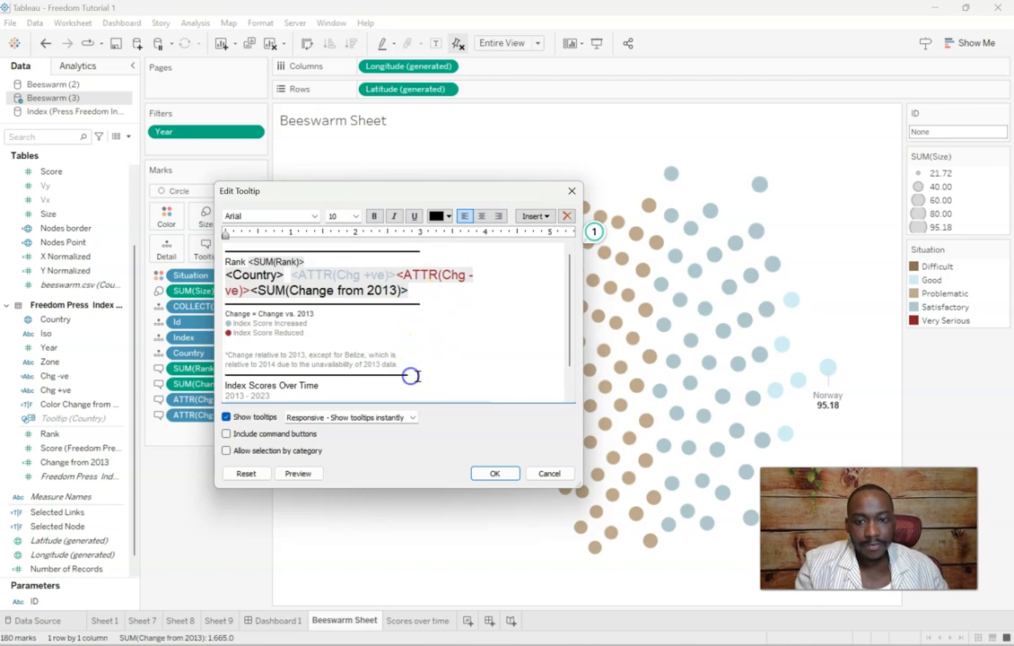
text(<Sheet name="Scores over time" maxwidth="300" maxheight="200" filter="<Country>">)
Step: Add a copy of the separator line below the embedded Scores over time sheet, preview the tooltip and apply the edits
click(245, 395)
drag(417, 338, 224, 337)
key(ctrl+c)
click(261, 391)
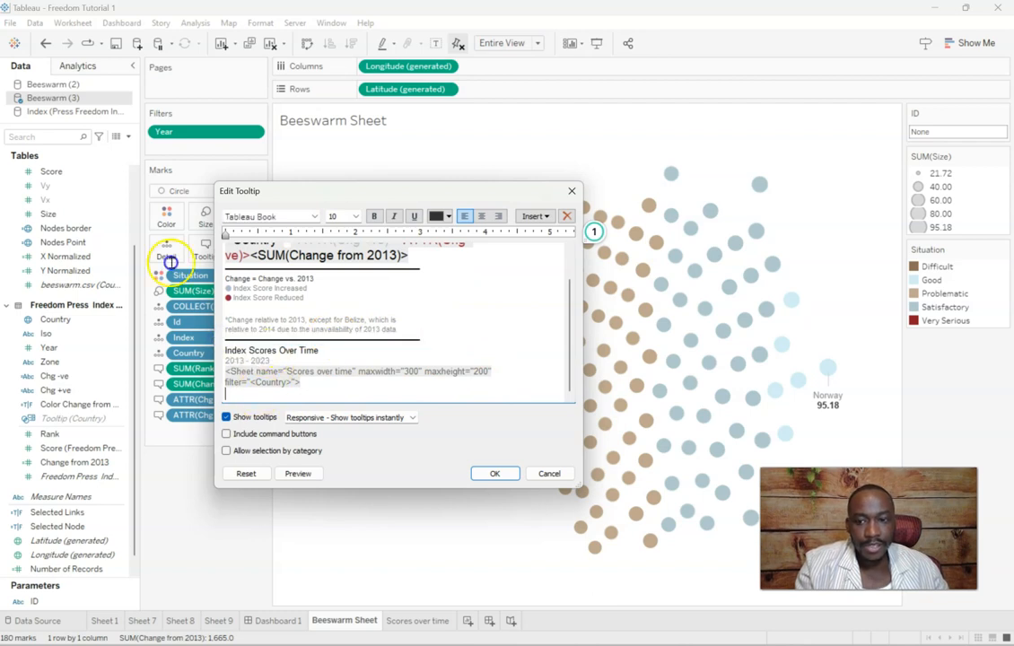
key(ctrl+v)
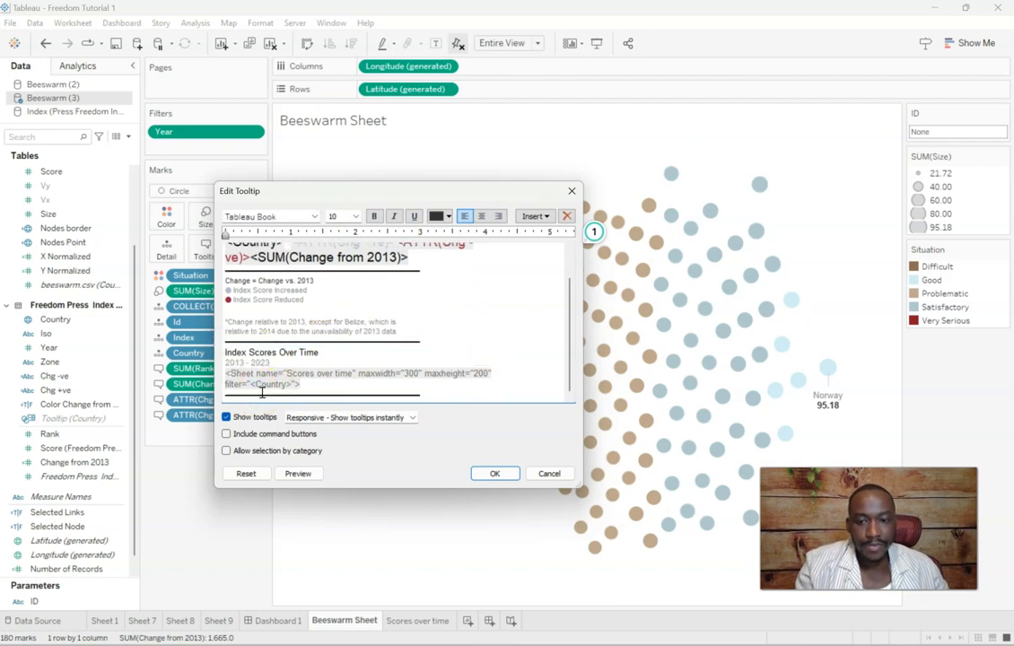
click(315, 476)
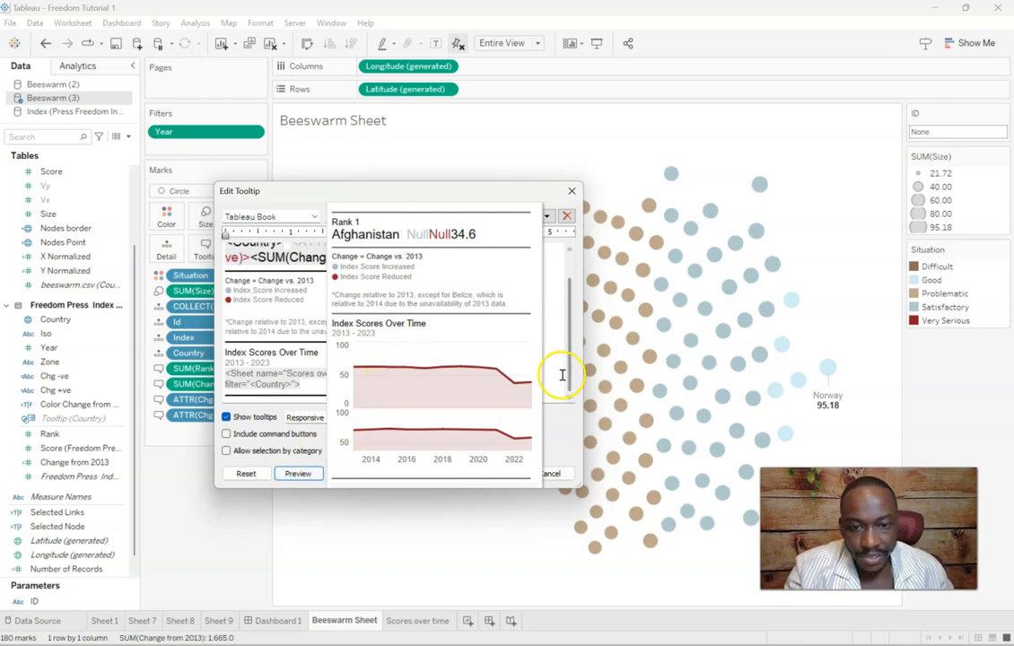
click(525, 480)
click(503, 474)
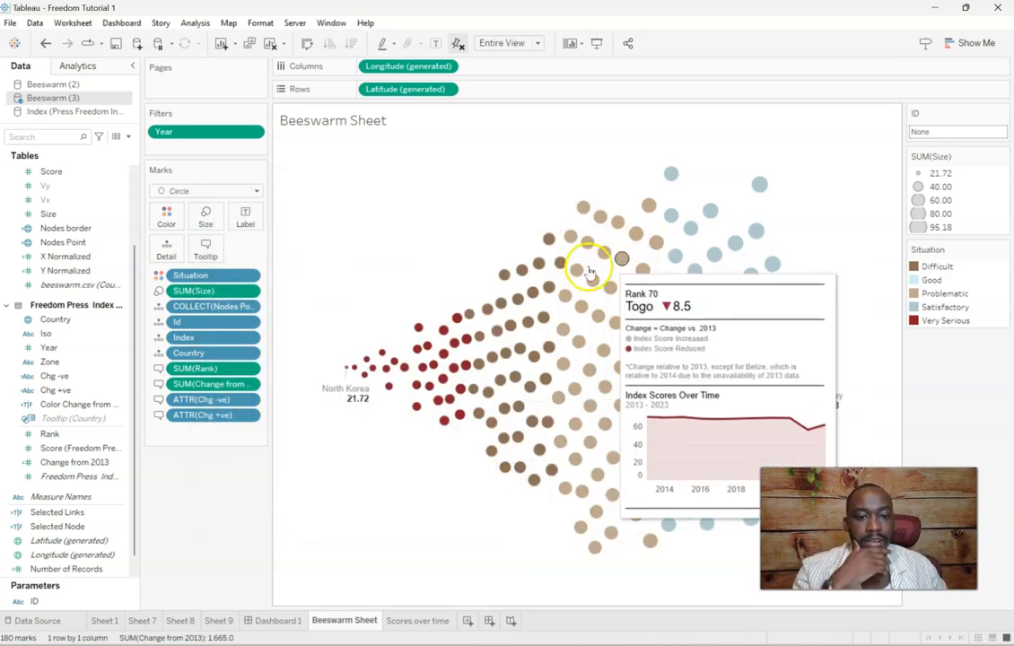
Step: Compare the beeswarm's country tooltips with the tooltip in the finished Press Freedom Index workbook
mouse_move(523, 270)
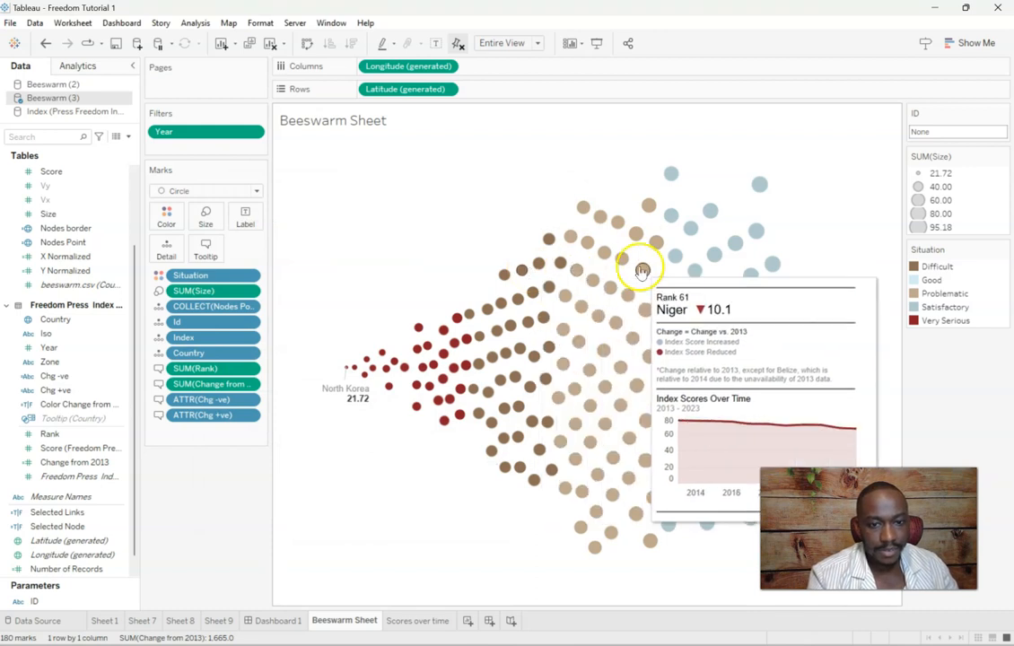
mouse_move(597, 318)
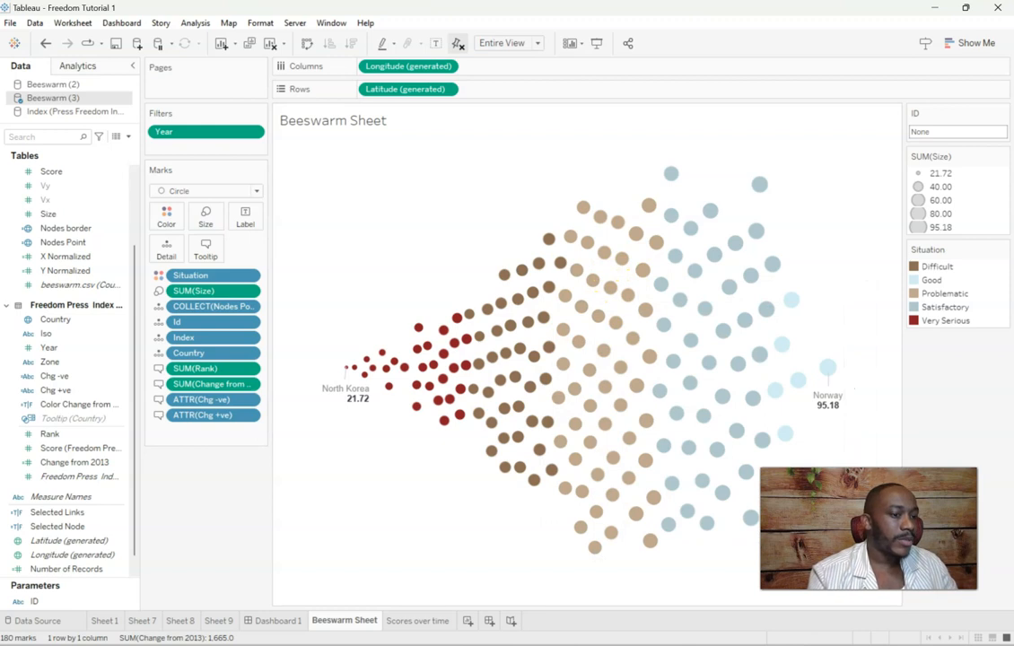
drag(1013, 101, 523, 60)
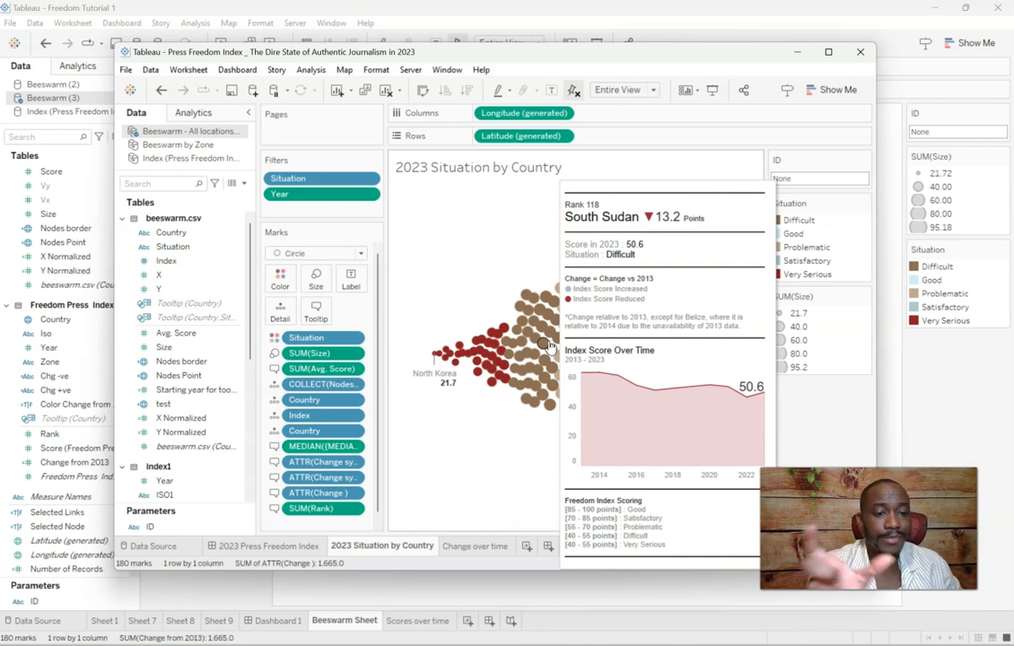
drag(481, 58, 1013, 72)
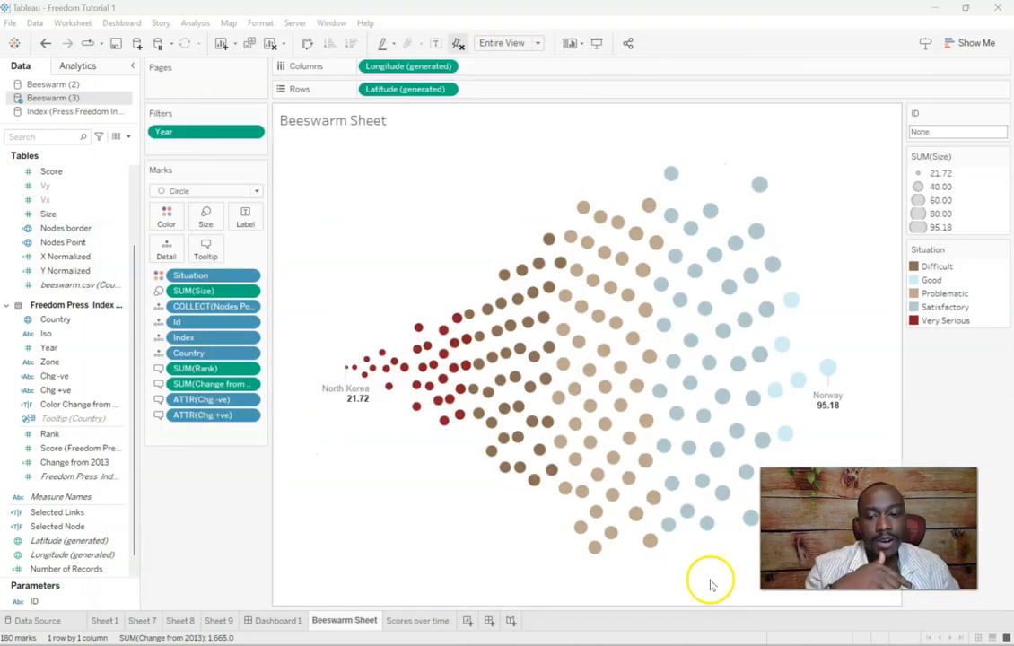
mouse_move(568, 645)
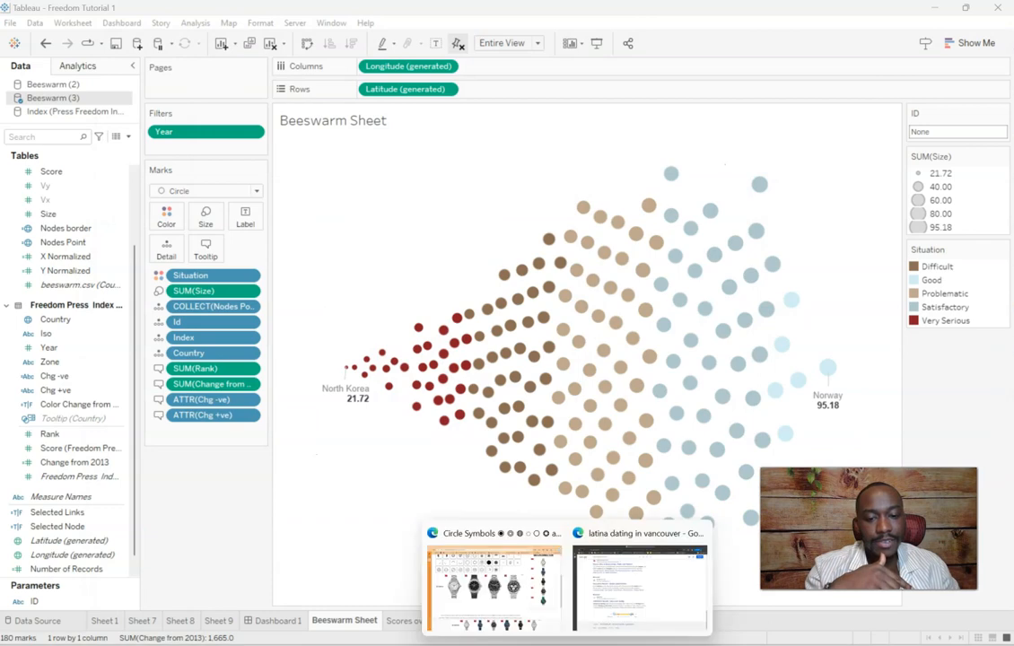
click(533, 612)
scroll(414, 389, up, 5)
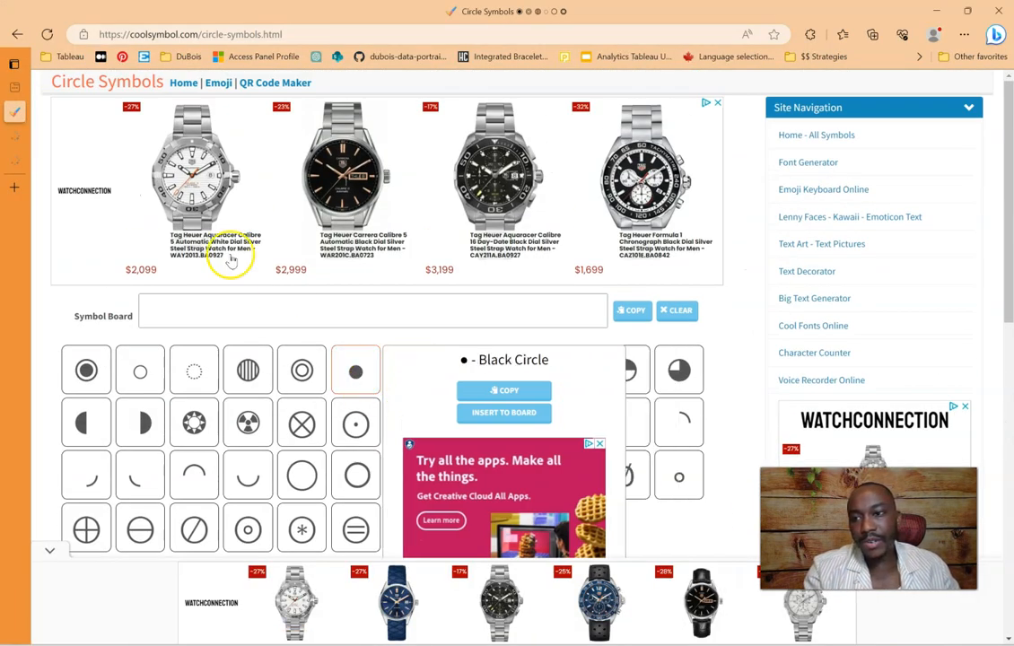
mouse_move(567, 644)
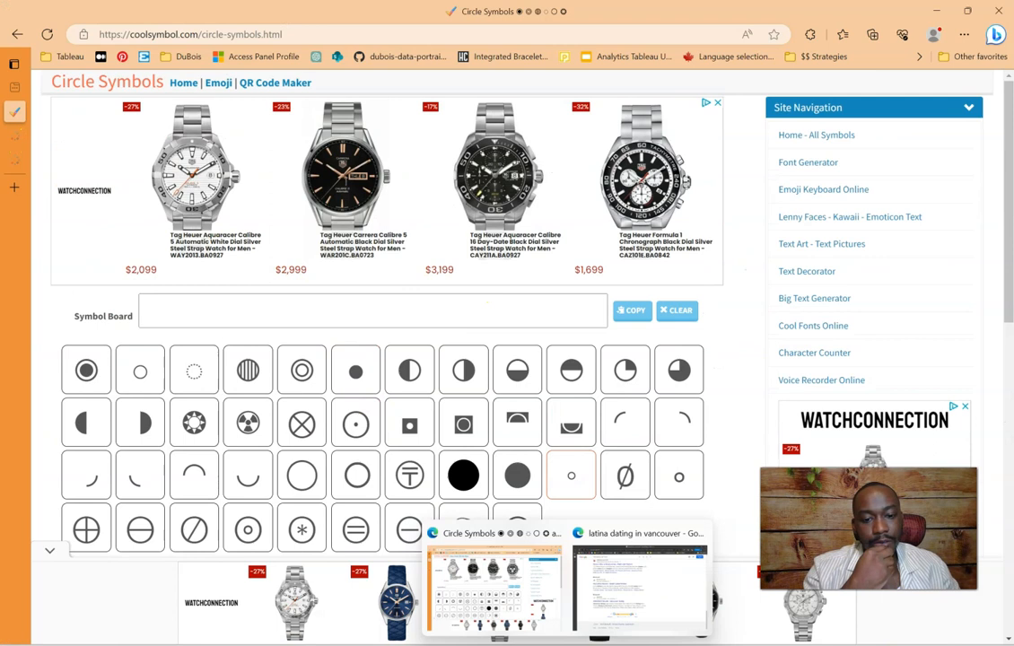
mouse_move(626, 645)
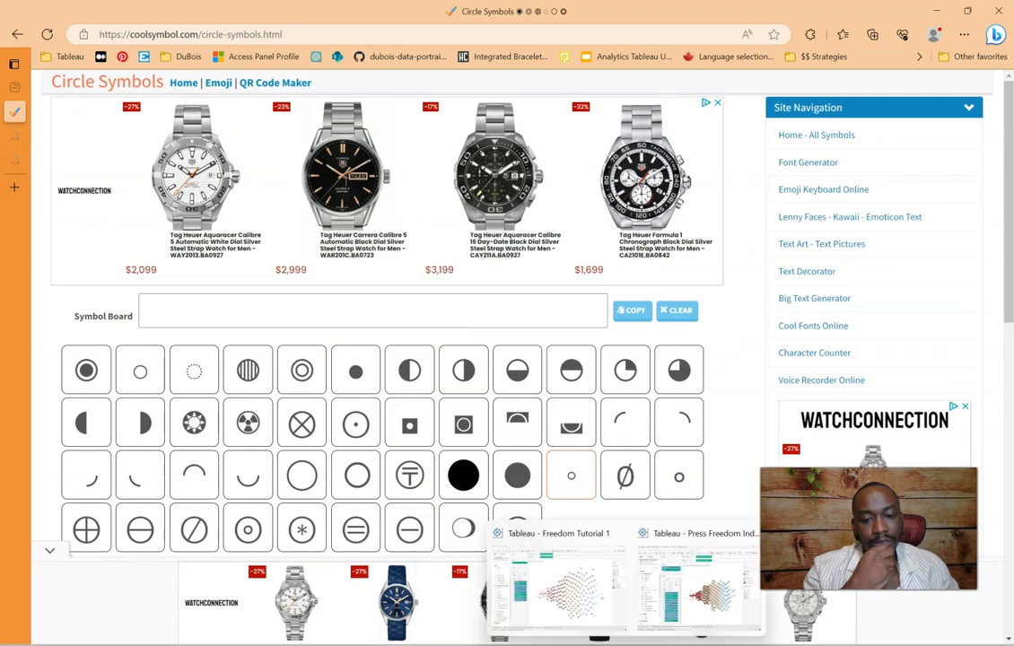
click(597, 594)
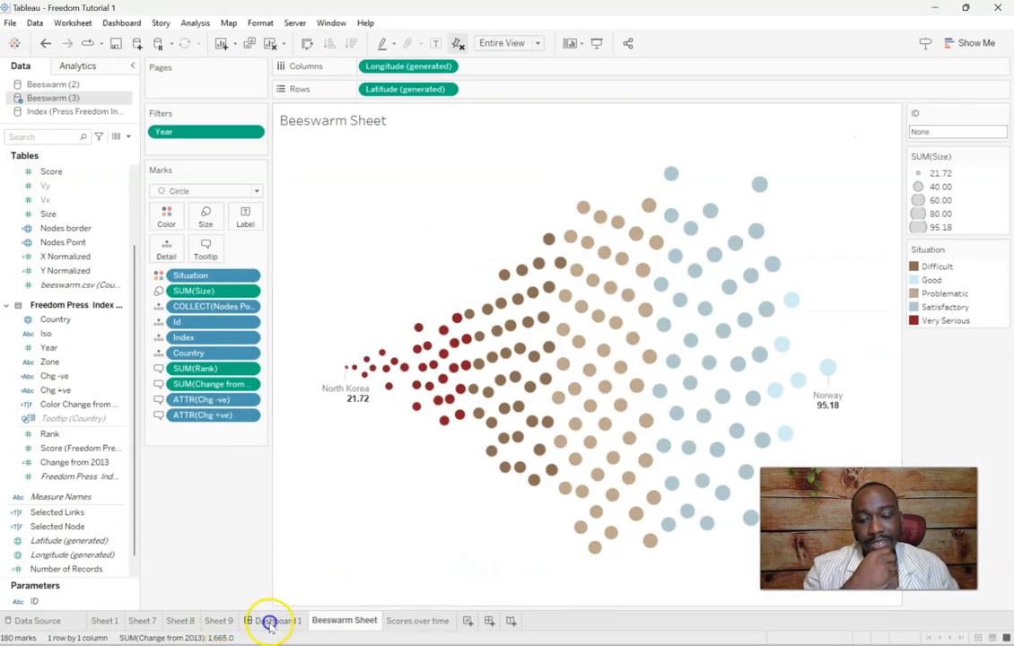
Step: Open the RSF Index webpage through the logo on Dashboard 1 and examine the score ranges in its Methodology
click(269, 621)
click(827, 144)
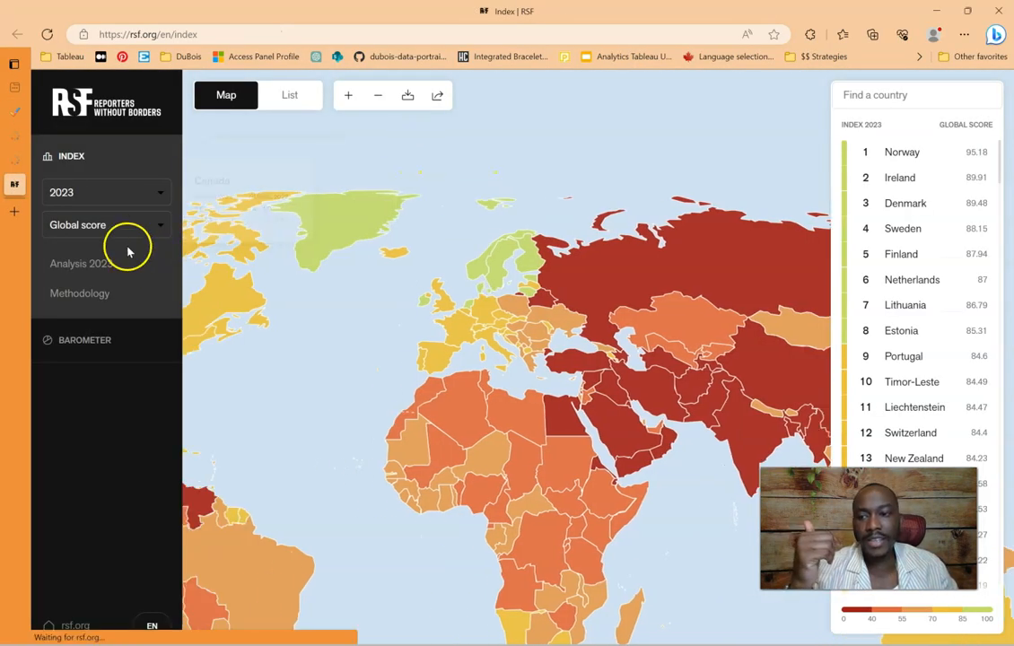
click(94, 293)
scroll(451, 277, down, 15)
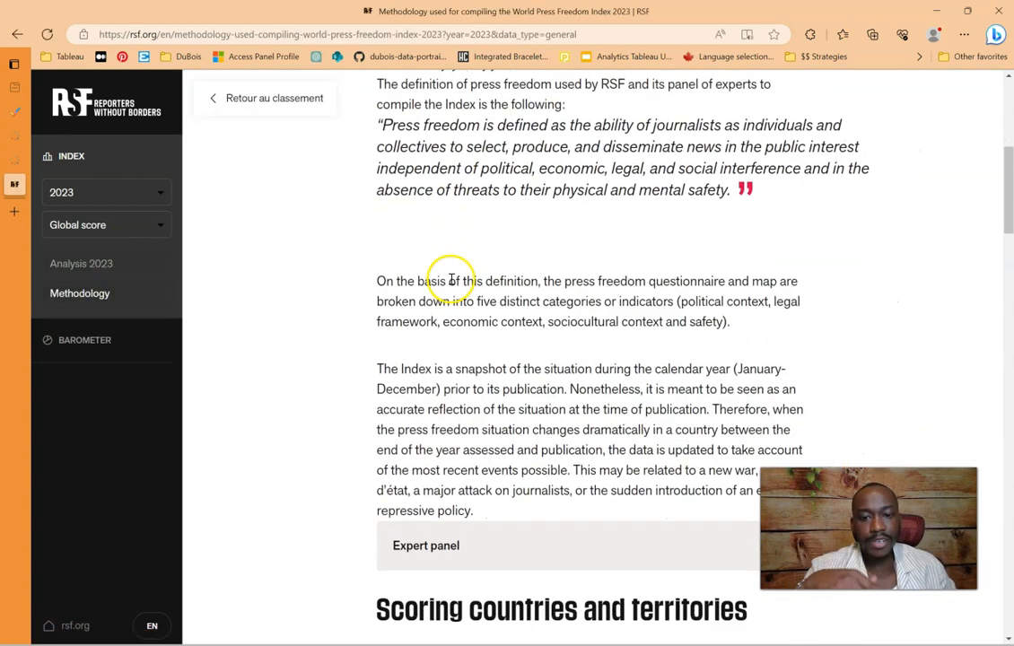
scroll(456, 256, up, 4)
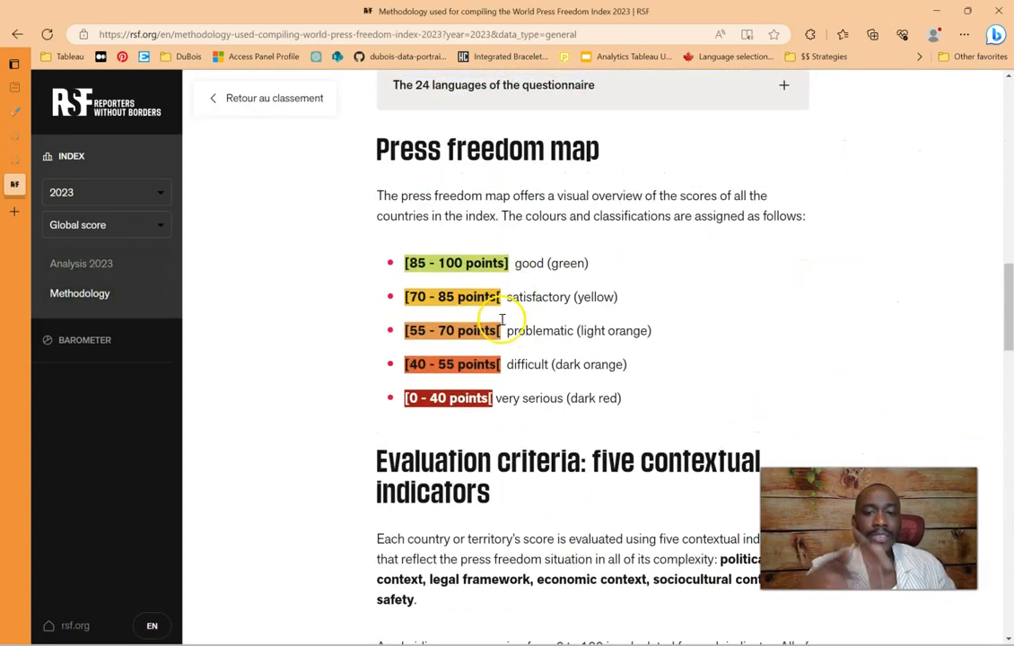
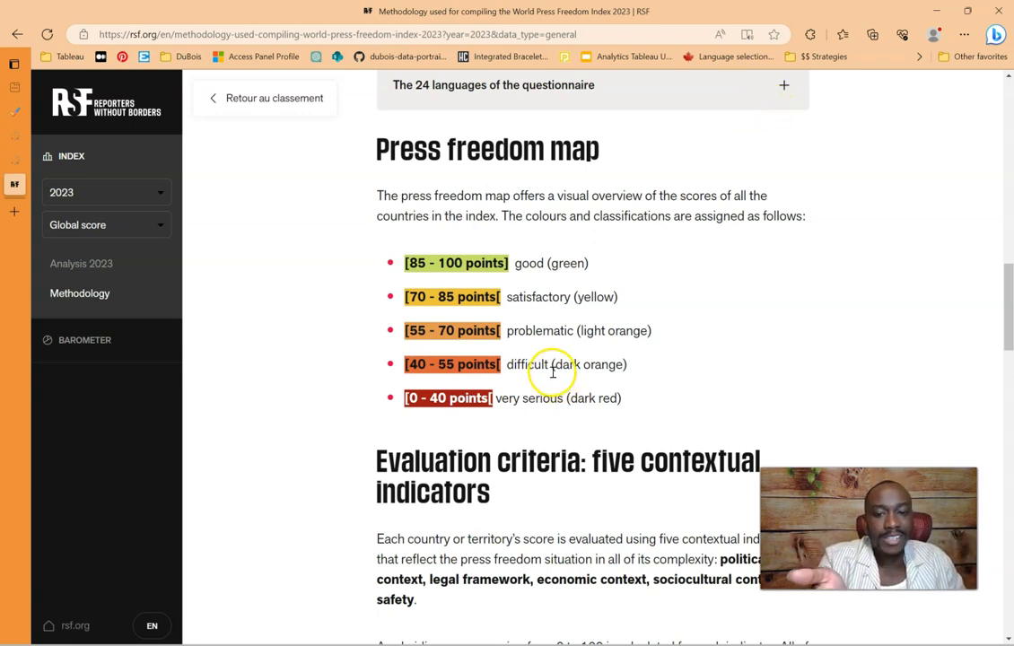
Step: Switch back to the Freedom Tutorial 1 workbook in Tableau and go to the Beeswarm Sheet from Dashboard 1
mouse_move(626, 642)
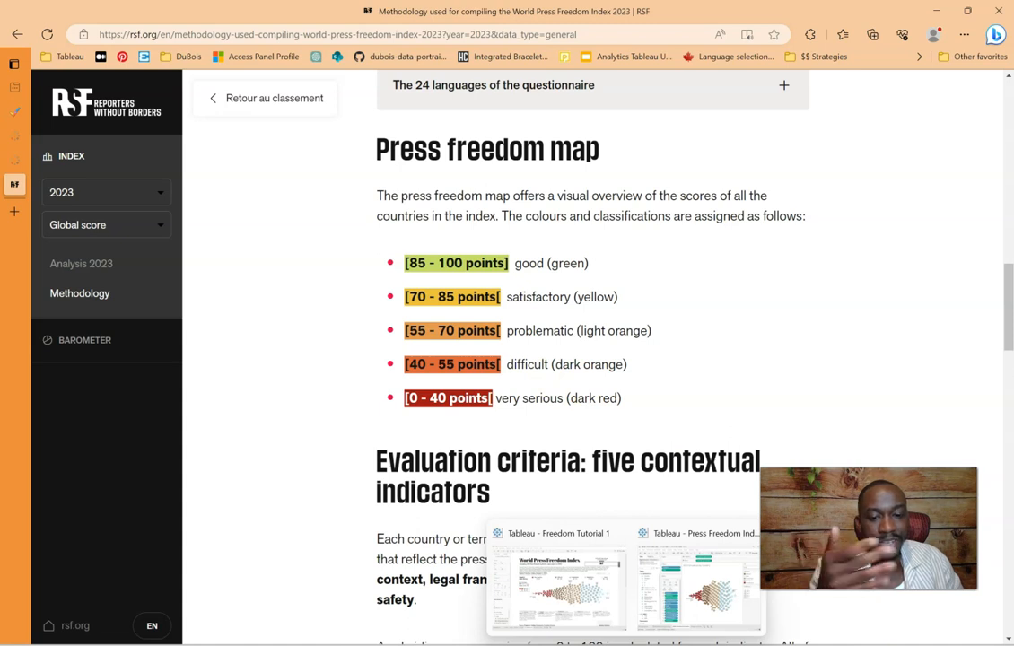
click(556, 582)
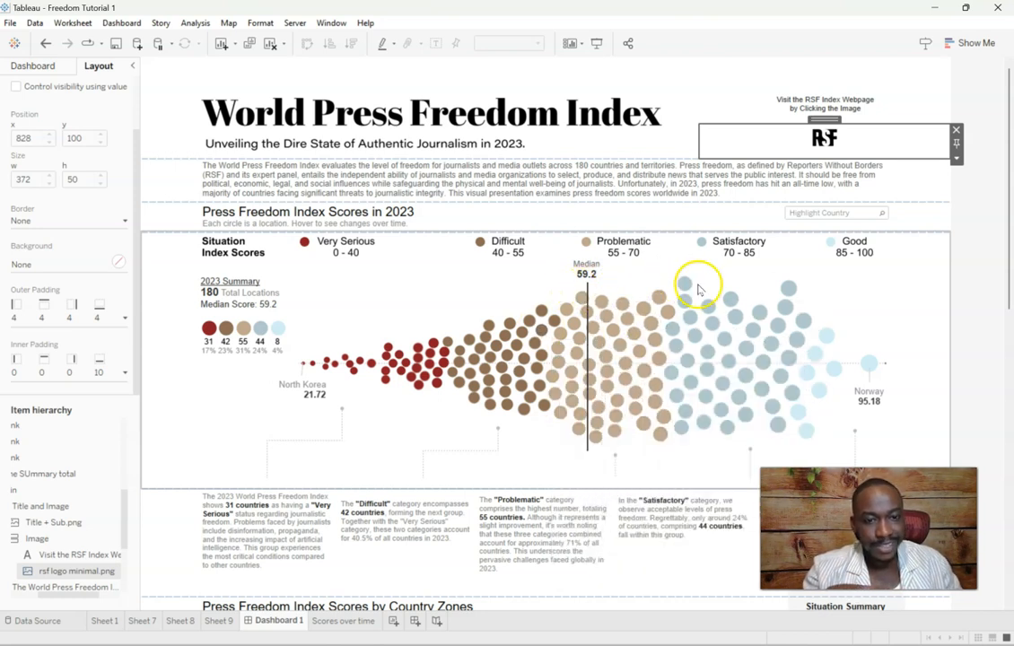
click(763, 277)
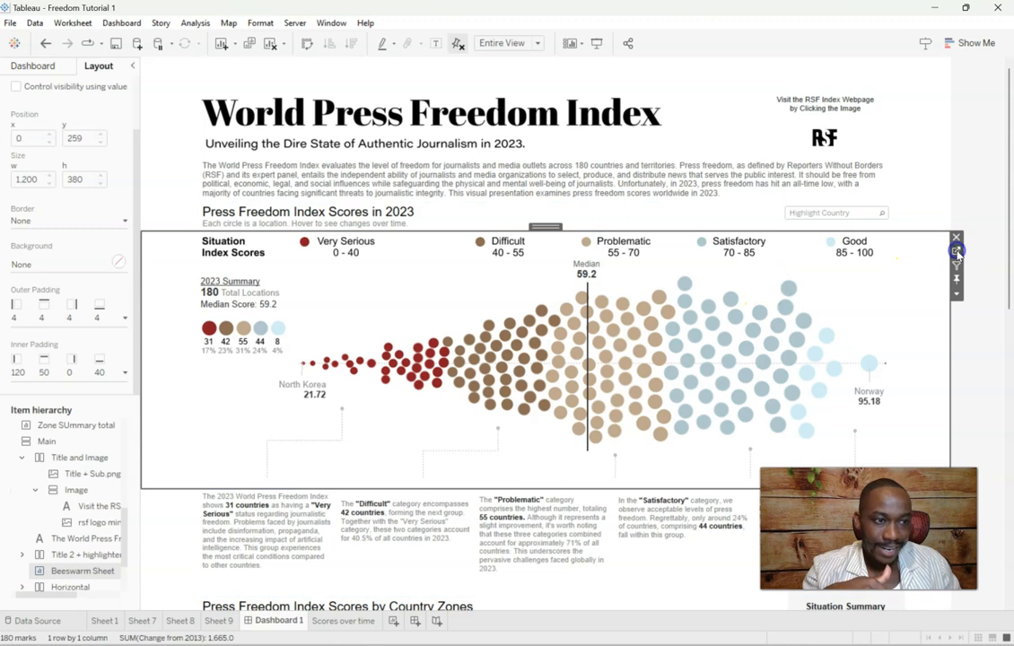
click(956, 251)
Step: Paste another separator line into the beeswarm tooltip, just above the "Change = Change vs. 2013" text
click(205, 250)
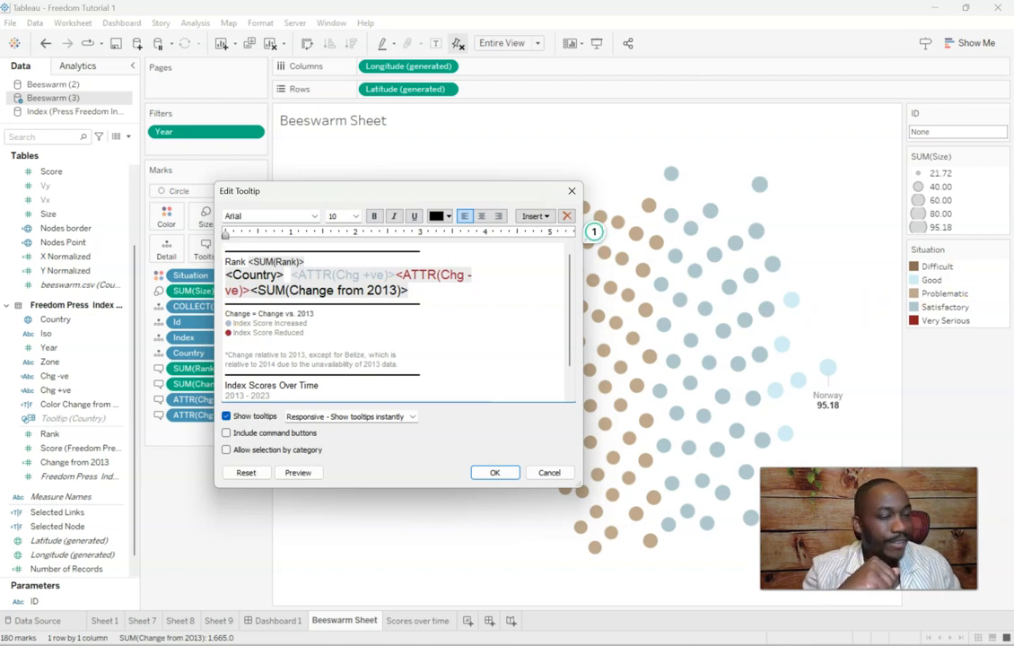
drag(225, 313, 259, 309)
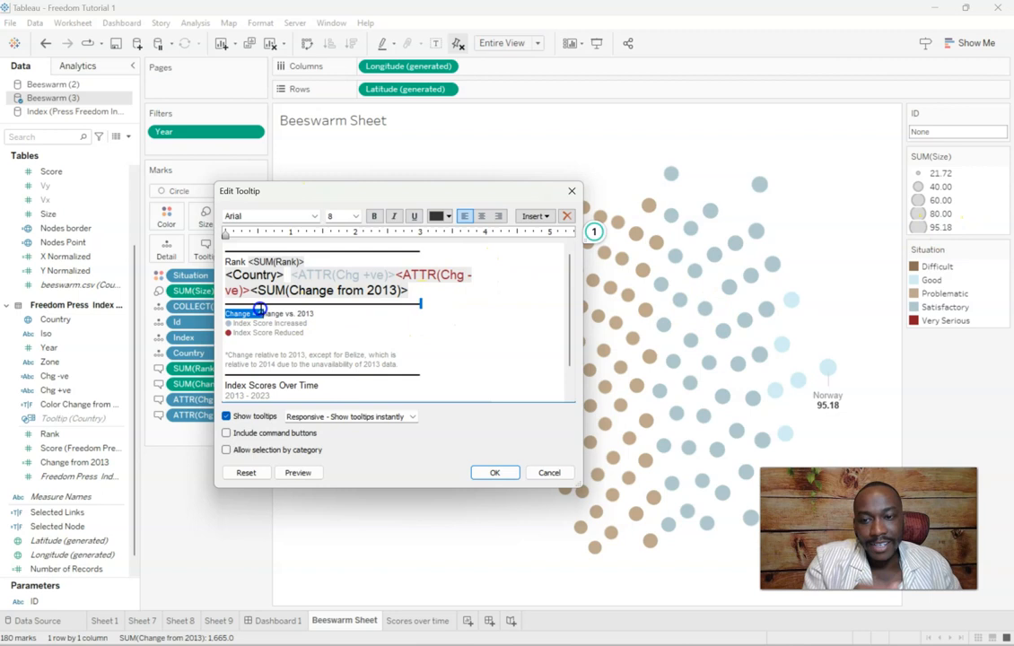
click(451, 309)
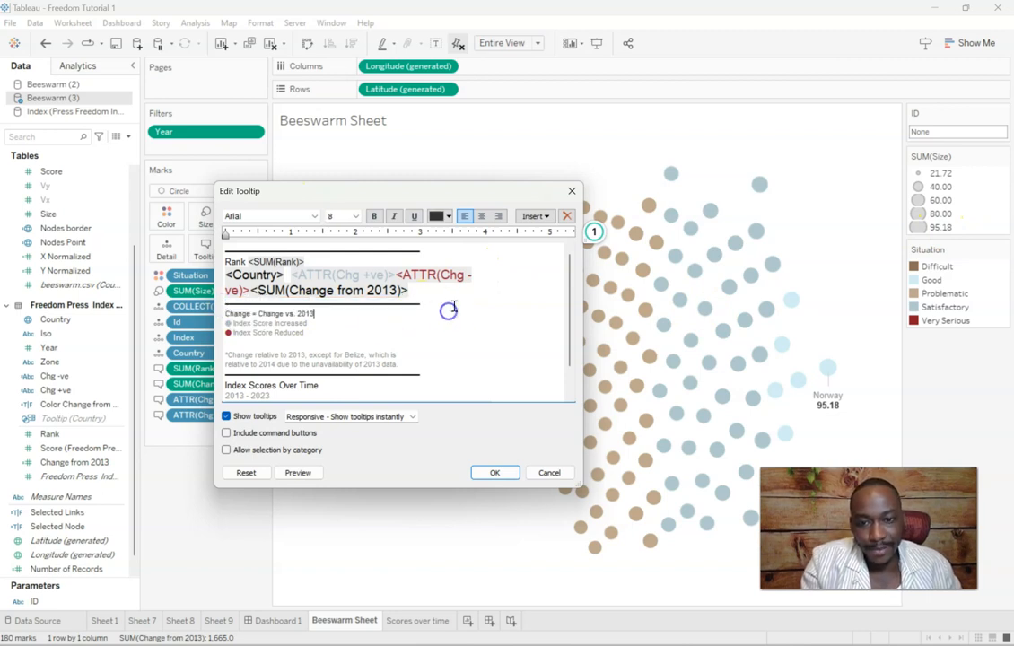
click(451, 301)
key(Return)
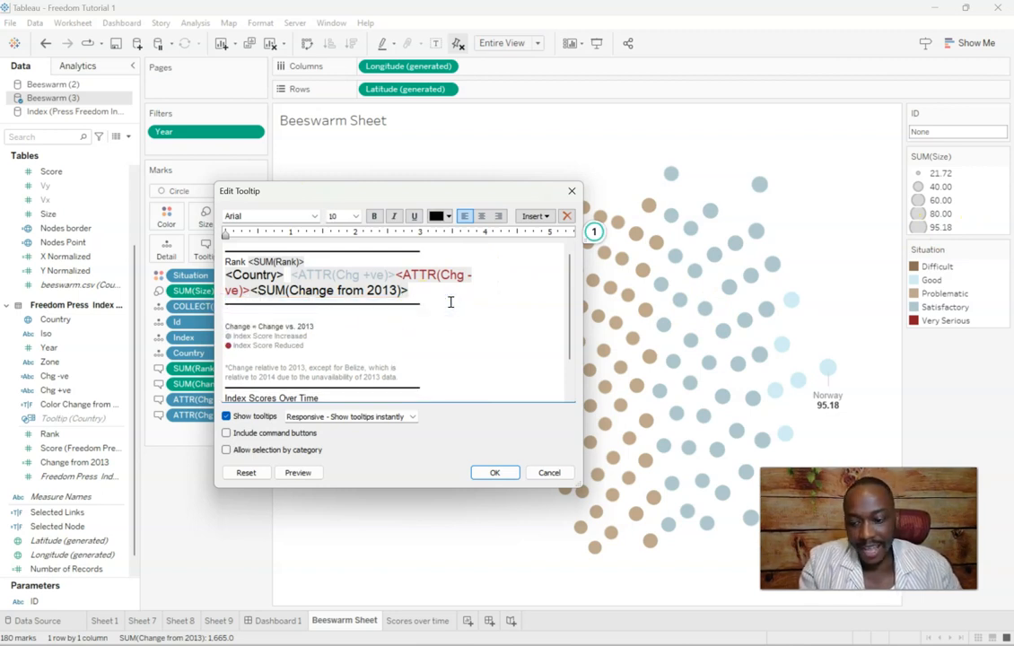
key(ctrl+v)
Step: Enter "SCORE IN 2023:" between the tooltip's two adjacent separator lines and start a second line with "S"
click(448, 301)
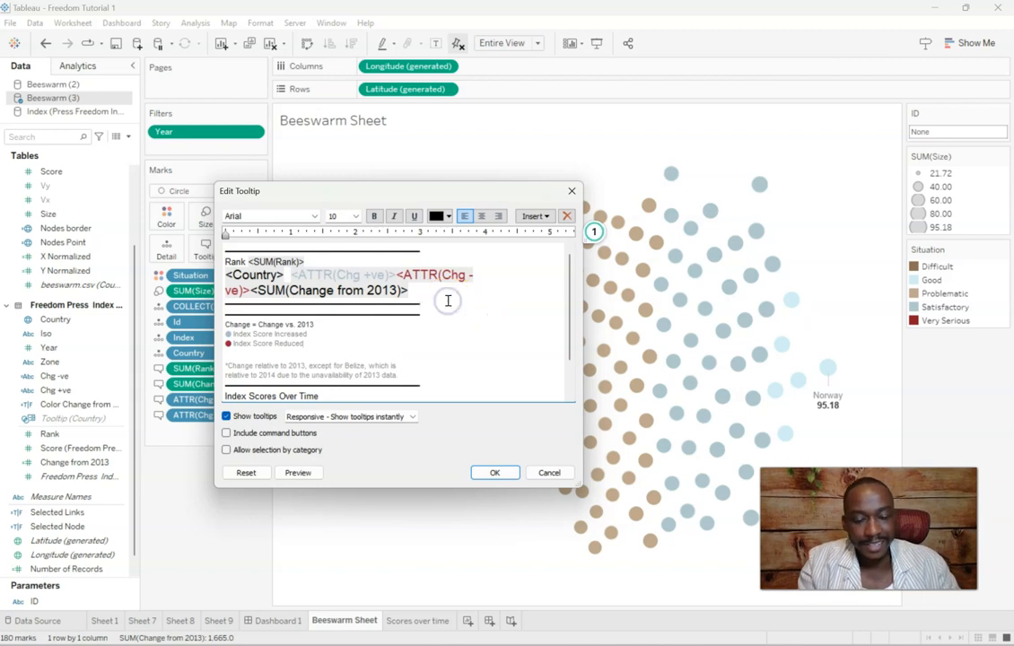
key(Return)
text(SCORE IN 2023:)
key(Return)
text(SITUA)
key(BackSpace)
key(BackSpace)
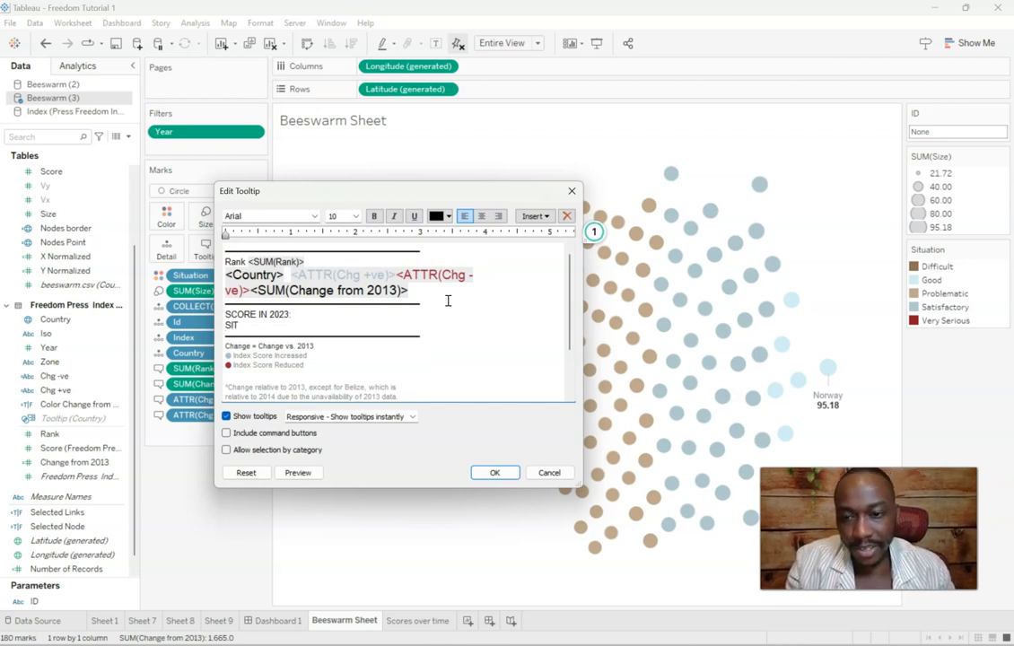
key(BackSpace)
key(BackSpace)
drag(333, 317, 235, 305)
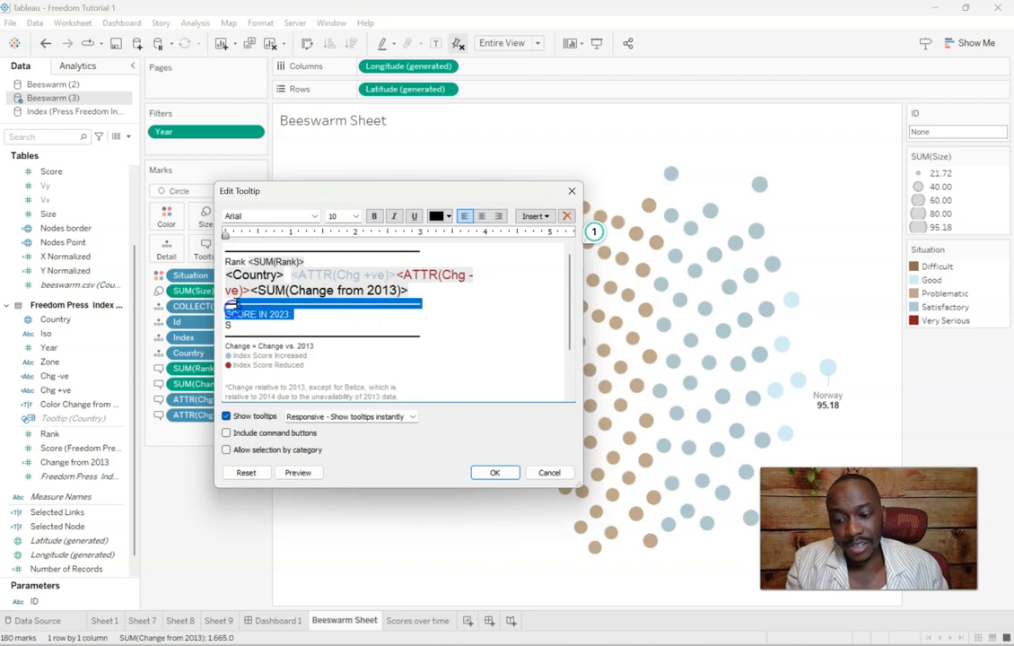
text(Score in 2023)
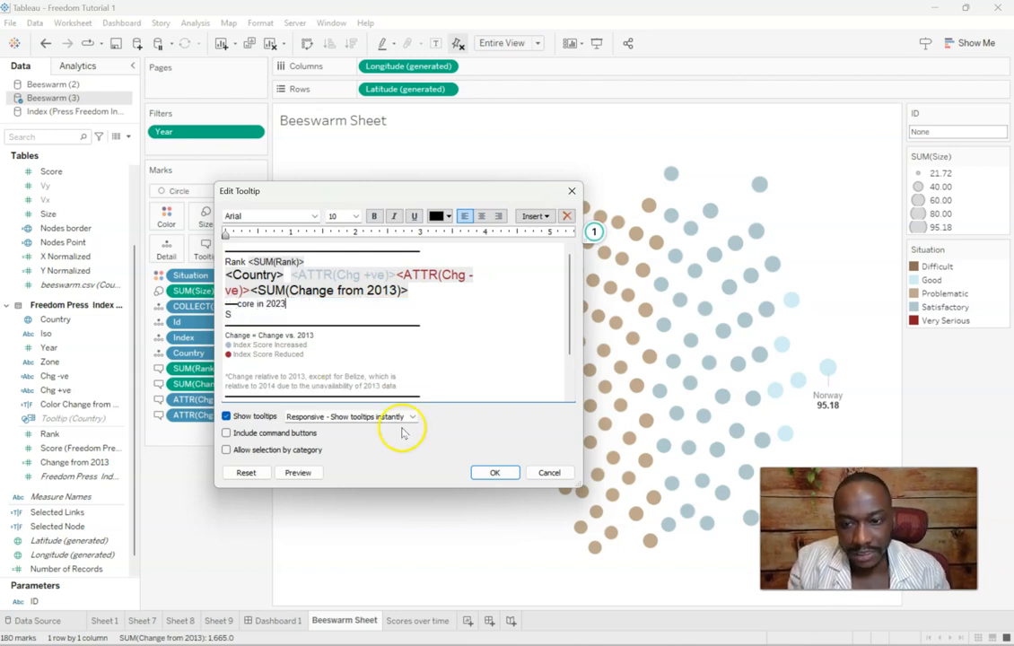
key(ctrl+z)
Step: Rewrite the score label as "Score in 2023:" in sentence case and insert the SUM(Size) field after it
drag(268, 314, 238, 315)
text(core)
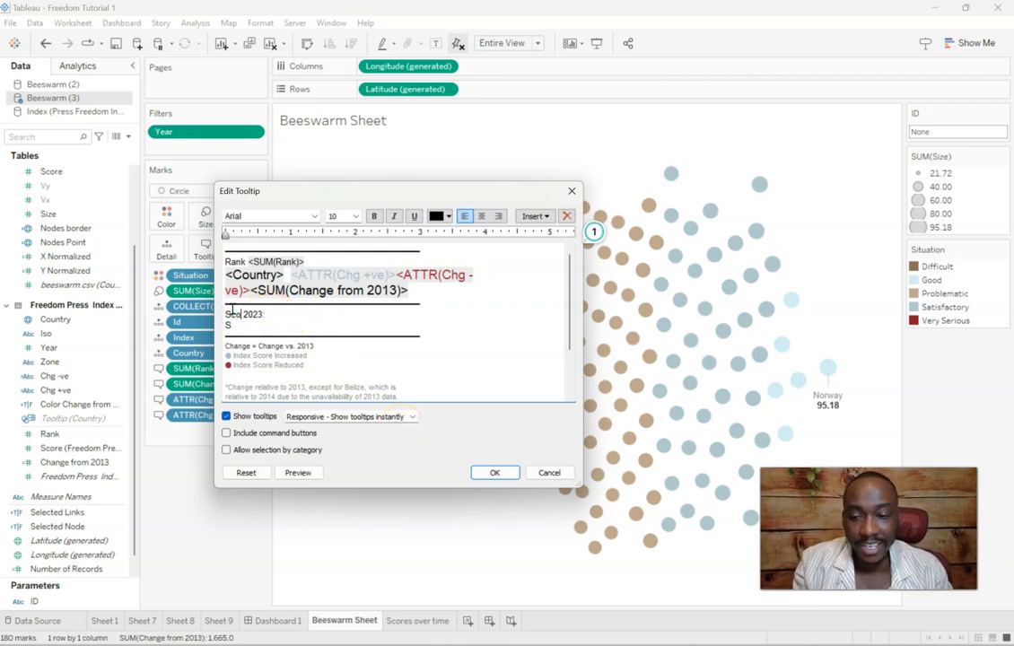
text( in)
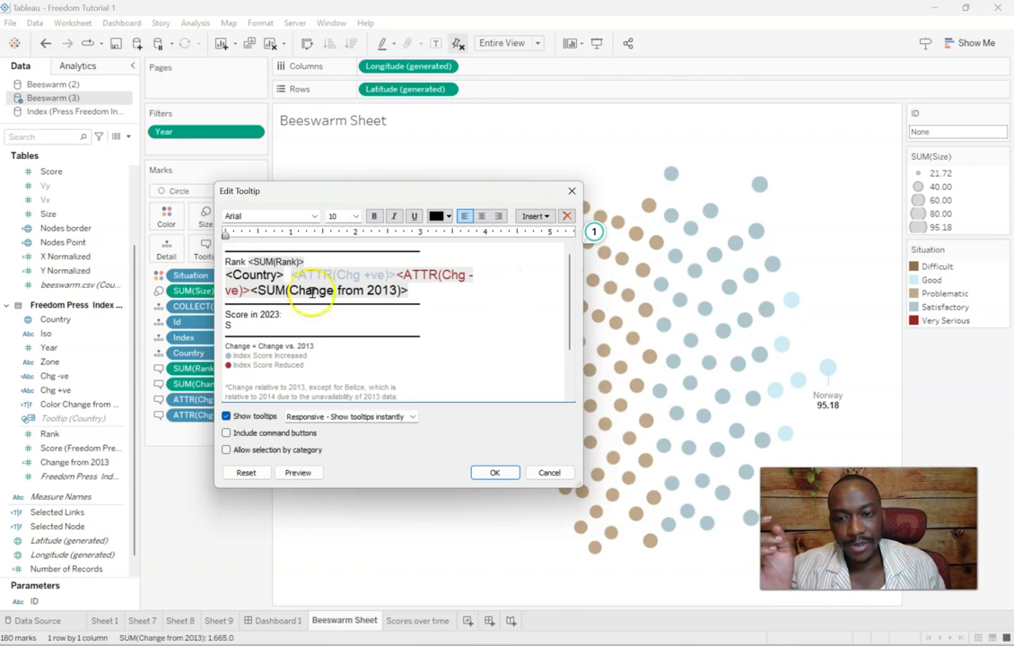
click(534, 216)
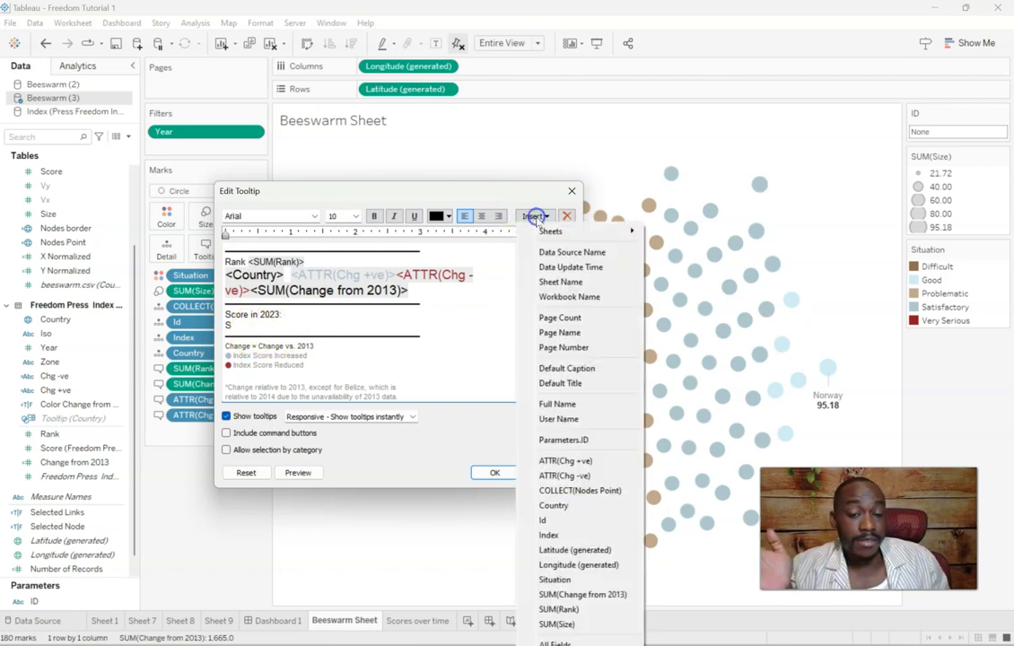
click(600, 627)
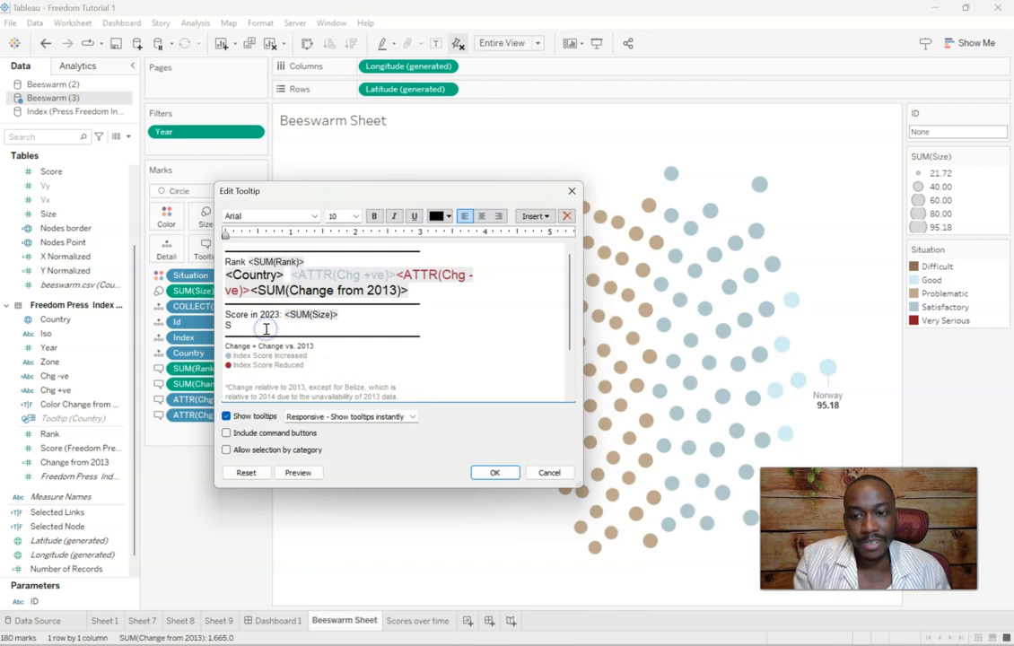
Step: Complete the second line as "Situation:" followed by the inserted Situation field
text(Situation:)
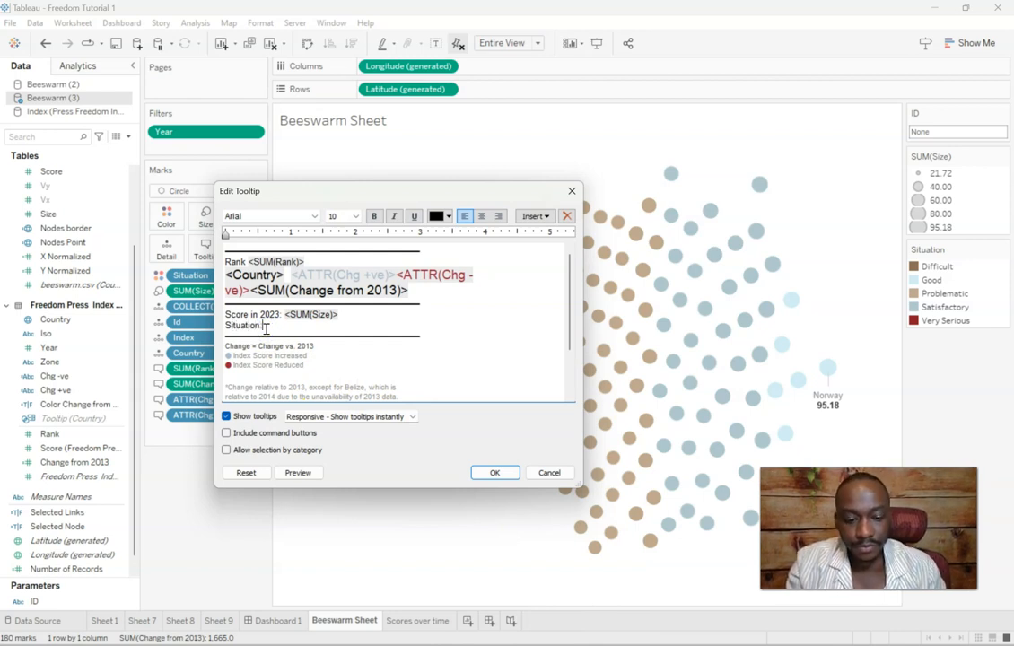
click(535, 217)
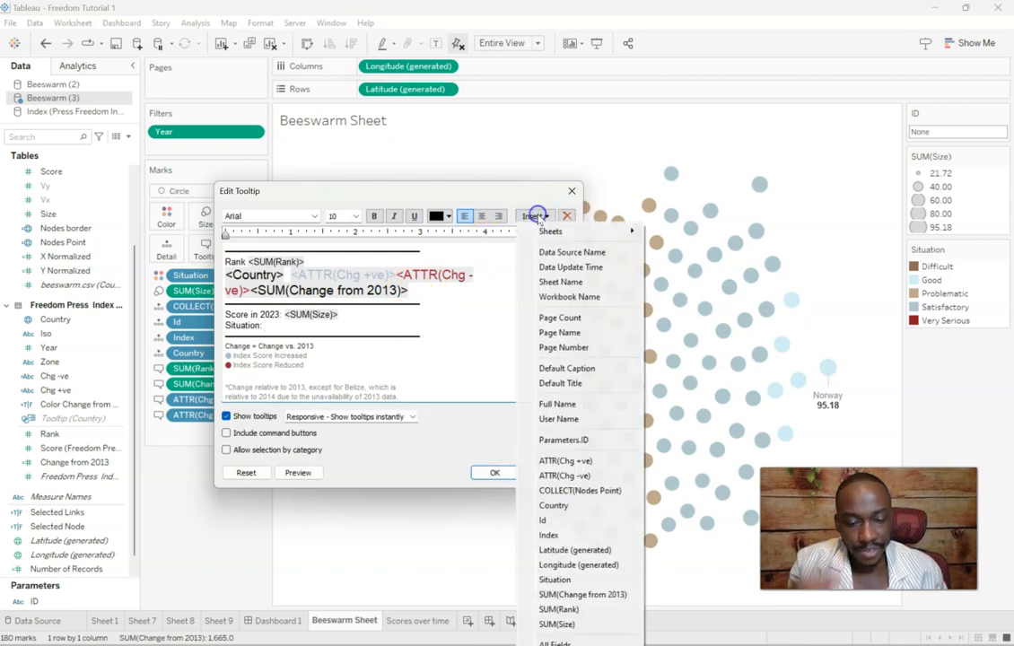
click(591, 580)
Step: Recolor the "Score in 2023:" and "Situation:" labels in the same medium gray, leaving out their field values
double_click(250, 327)
click(438, 216)
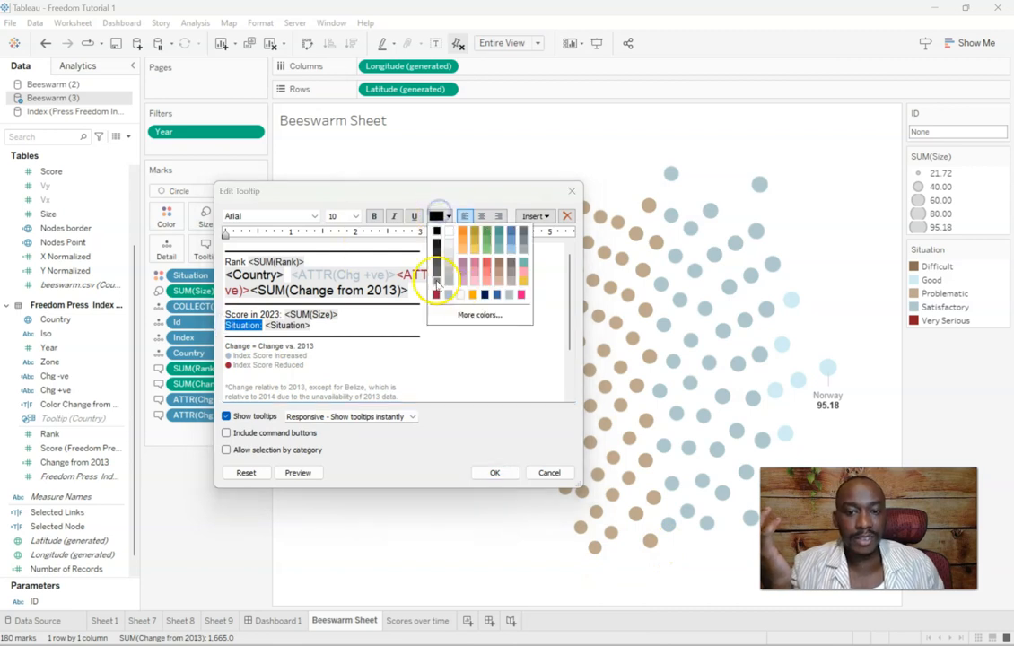
click(437, 283)
drag(225, 314, 284, 315)
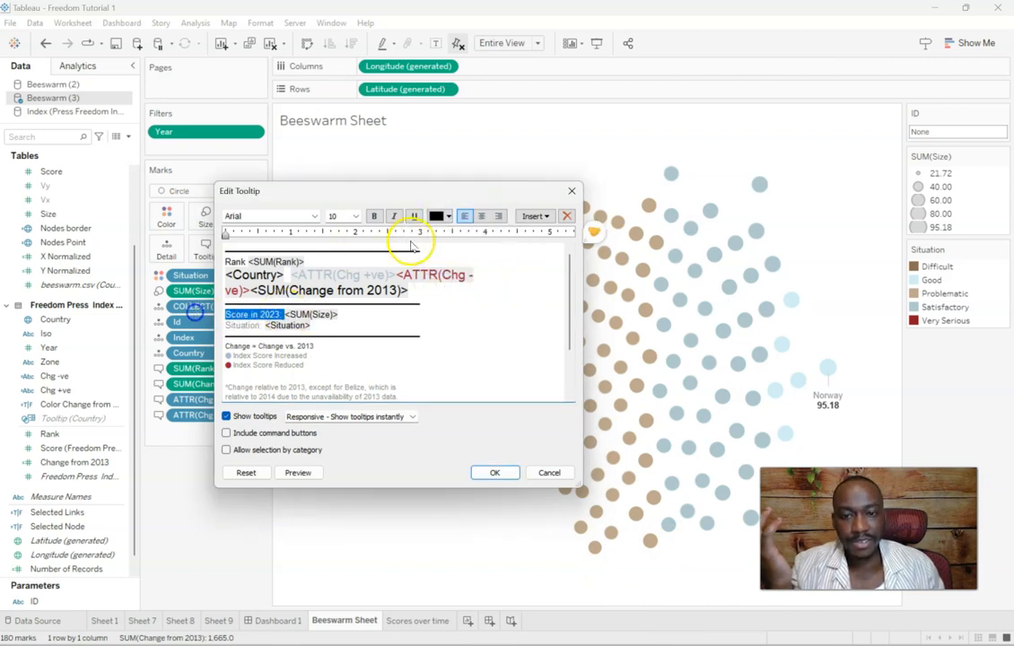
click(437, 216)
click(434, 274)
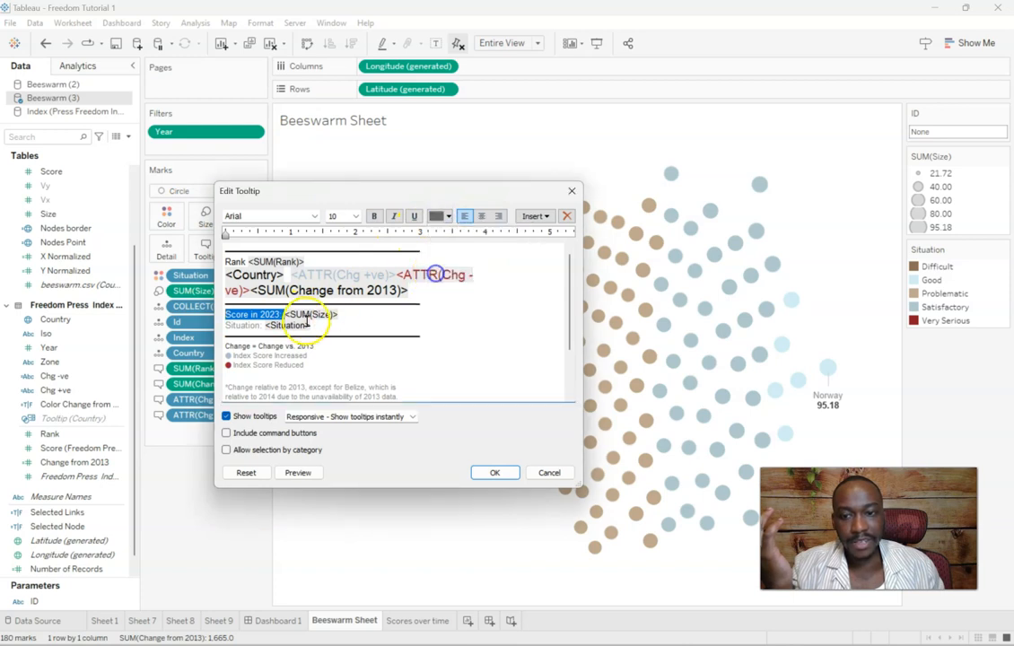
drag(262, 325, 221, 325)
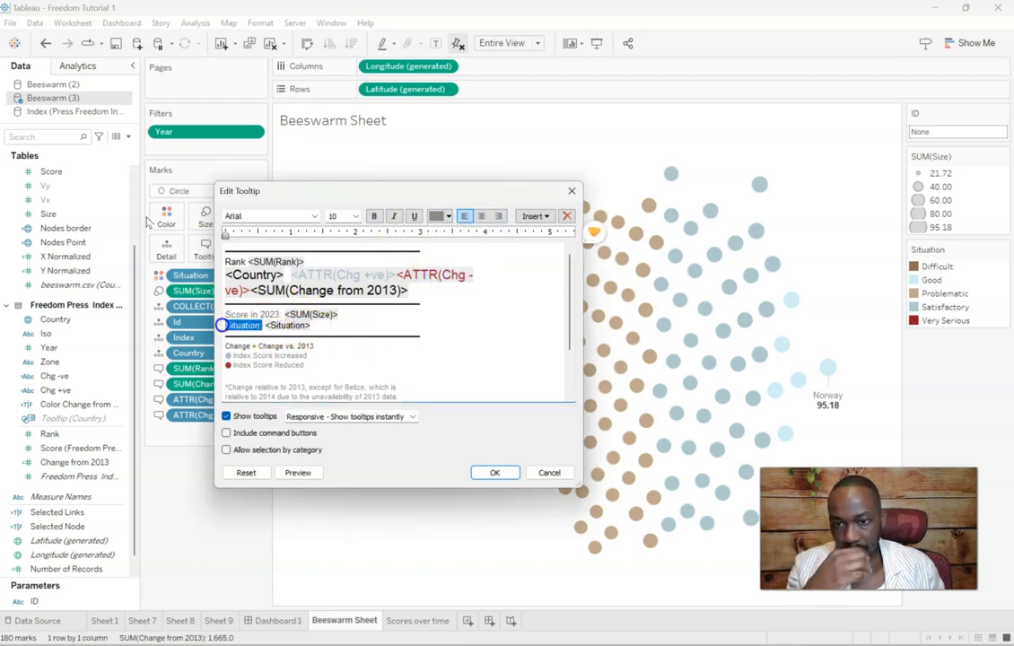
click(437, 216)
click(437, 274)
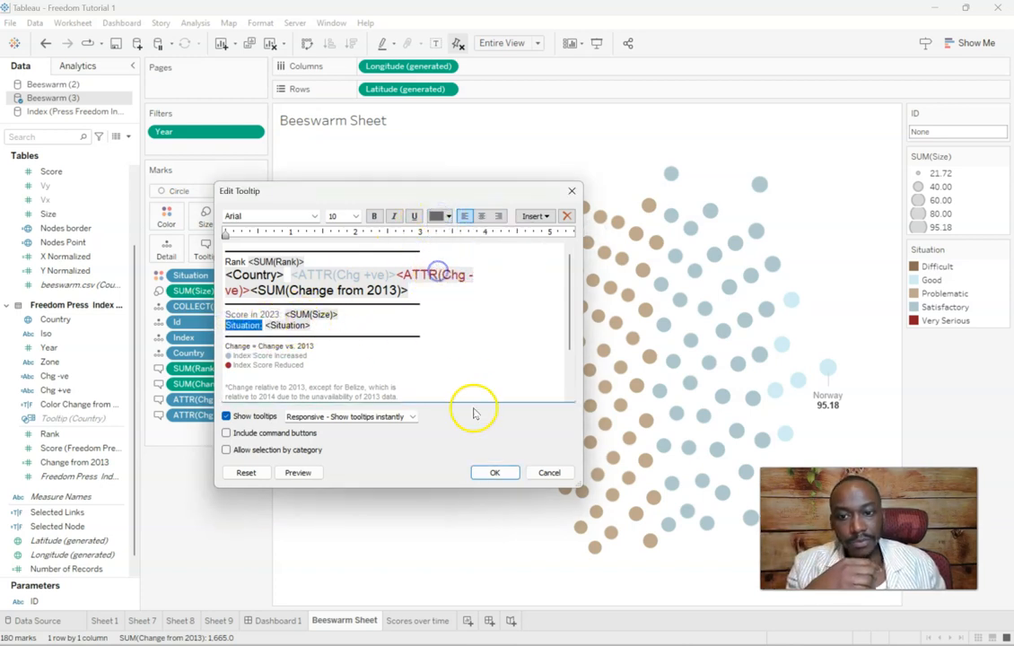
Step: Apply the tooltip edits and copy the Freedom Index Scoring legend with its closing separator line from the finished reference workbook's beeswarm tooltip
click(494, 473)
mouse_move(571, 287)
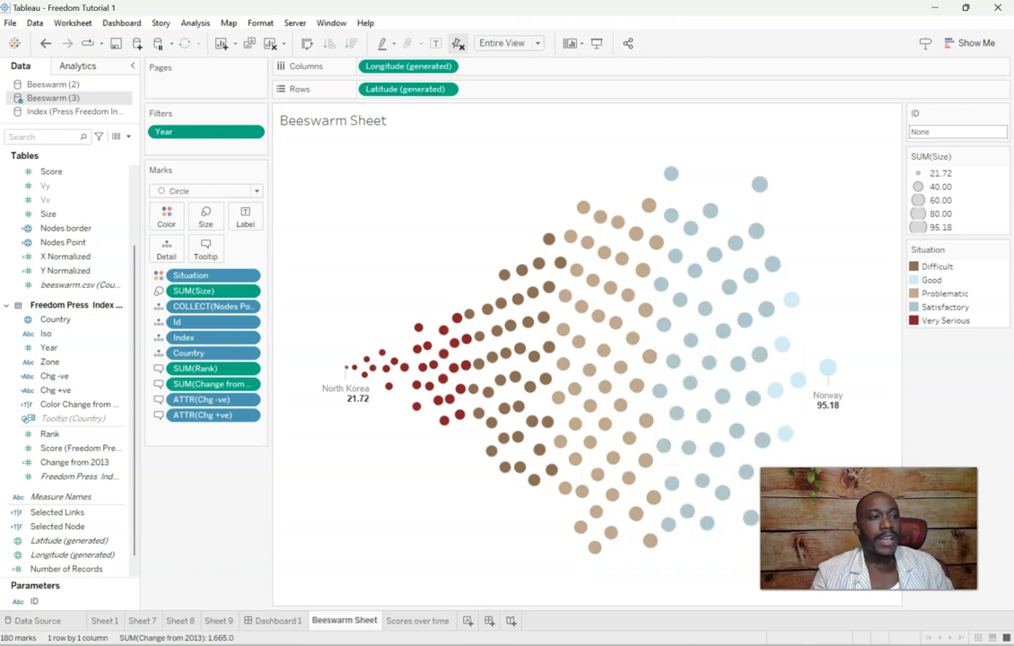
click(206, 249)
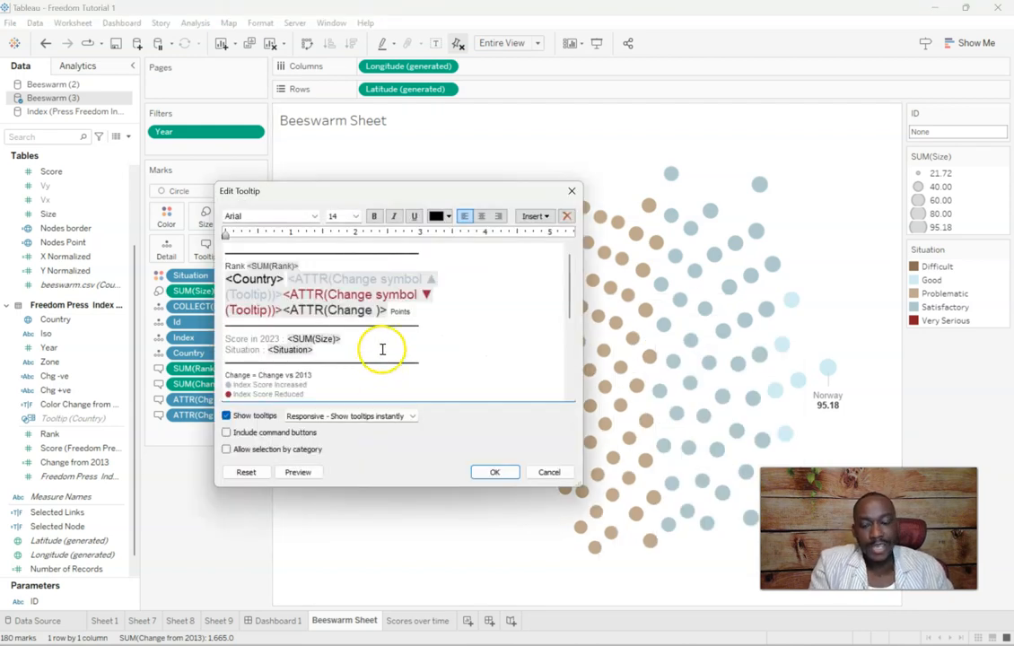
scroll(385, 351, down, 5)
drag(443, 390, 206, 332)
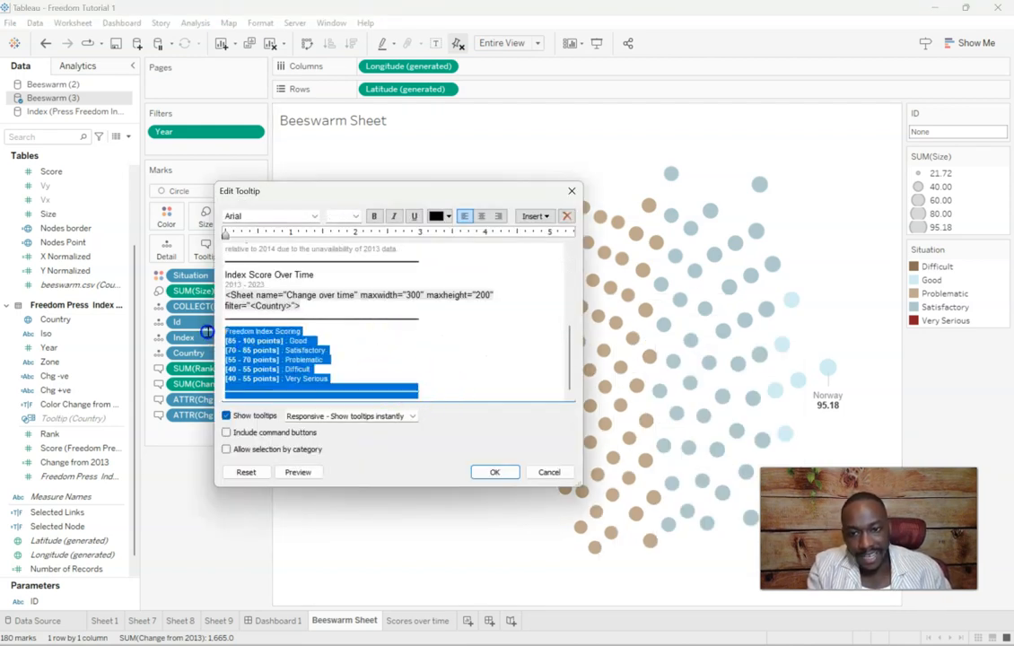
click(491, 471)
Step: Add the Freedom Index Scoring legend, from "[85 - 100 points] : Good" to "Very Serious", below the tooltip's final separator line and check the tooltip on the chart
click(206, 249)
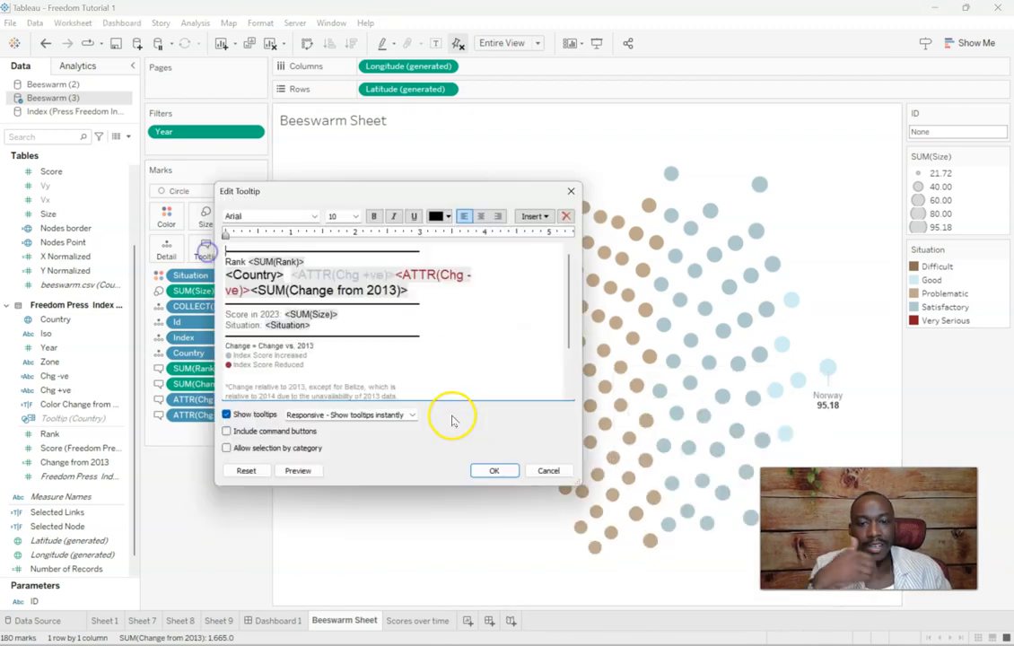
scroll(436, 383, down, 3)
click(438, 385)
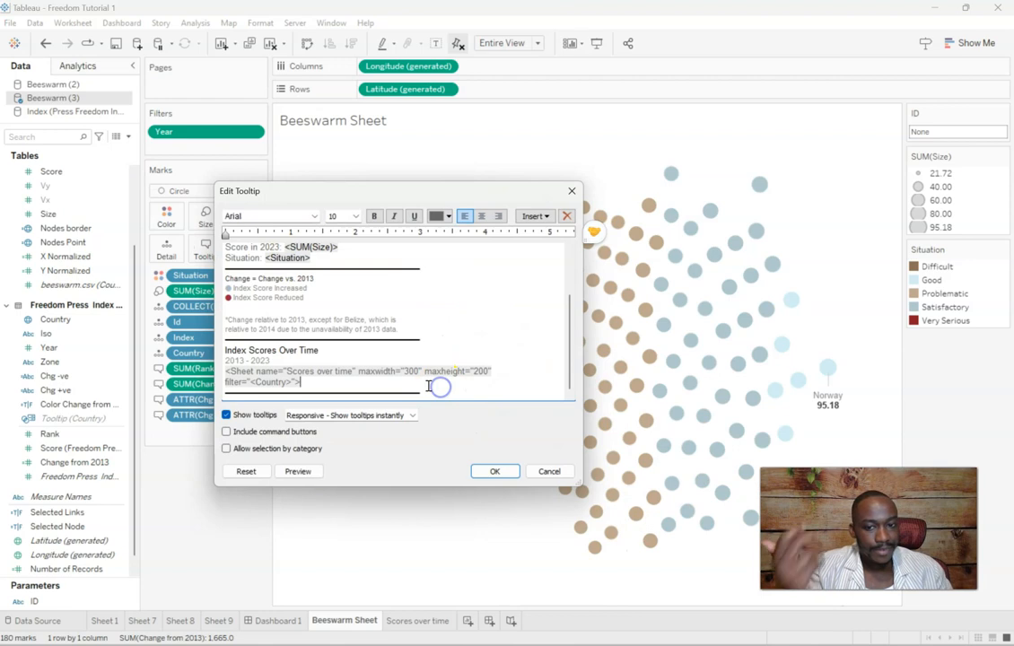
click(429, 390)
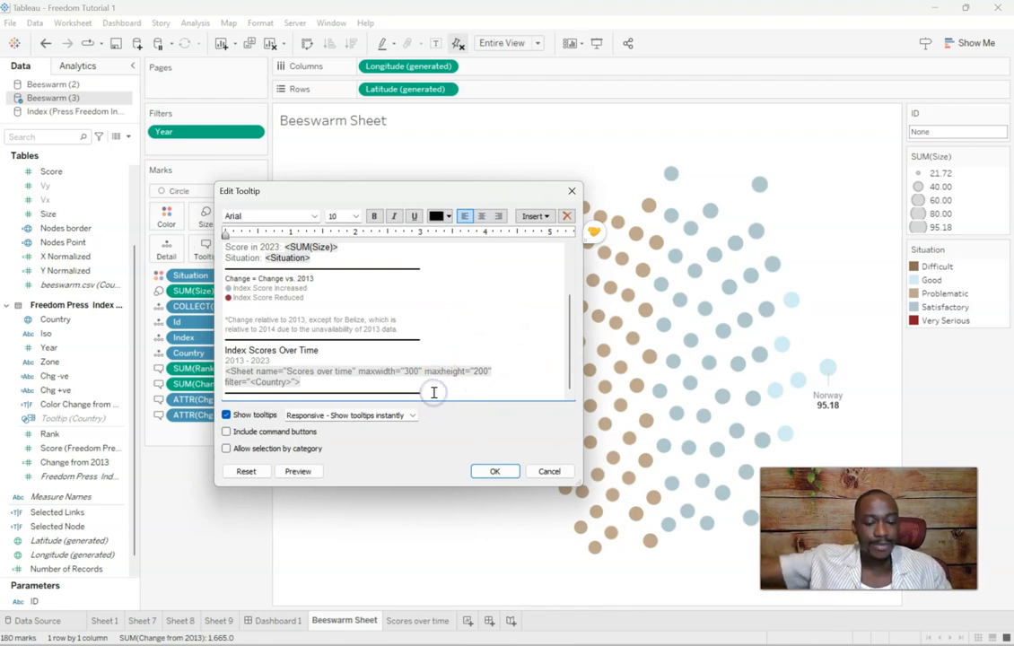
key(Return)
text(Freedom Index Scoring [85 - 100 points] Good [70 - 85 points] Satisfactory [55 - 70 points] Problematic [40 - 55 points] Difficult [40 - 55 points] Very Serious)
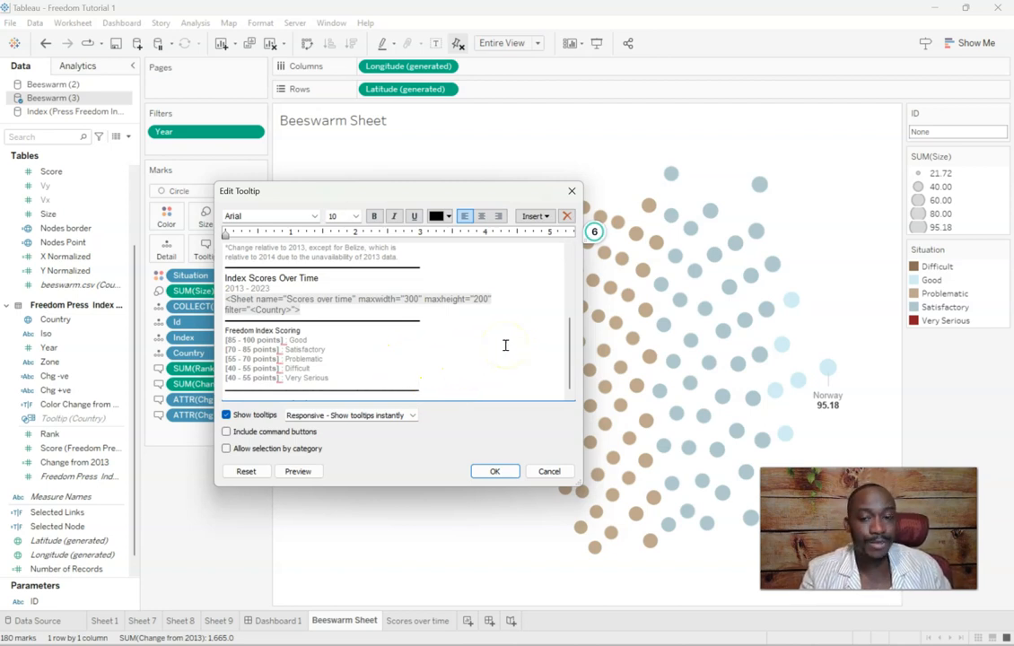
click(299, 472)
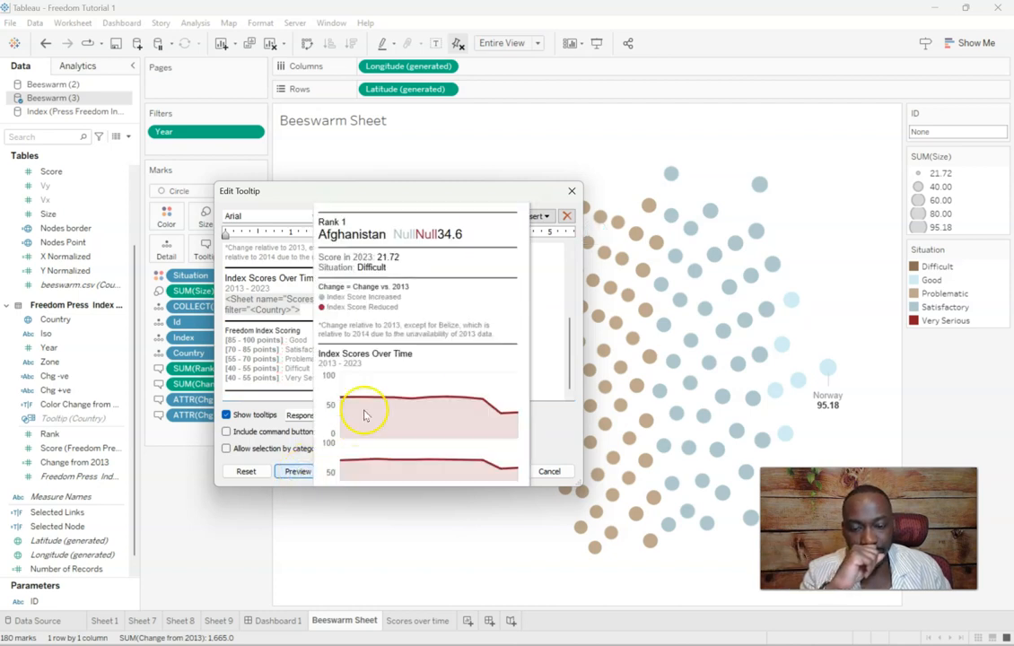
click(490, 469)
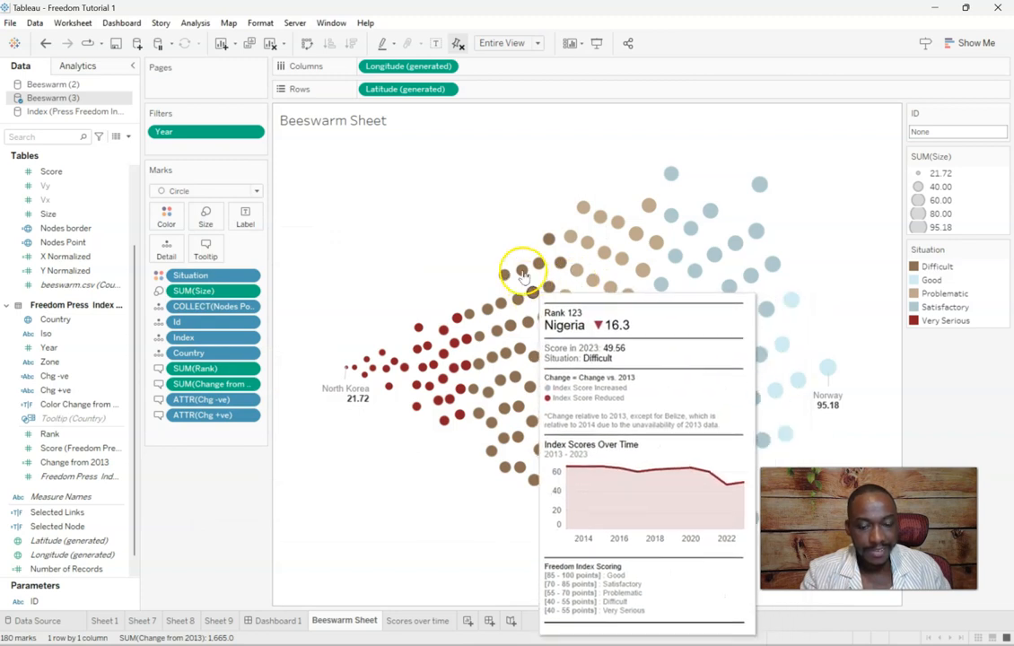
mouse_move(523, 274)
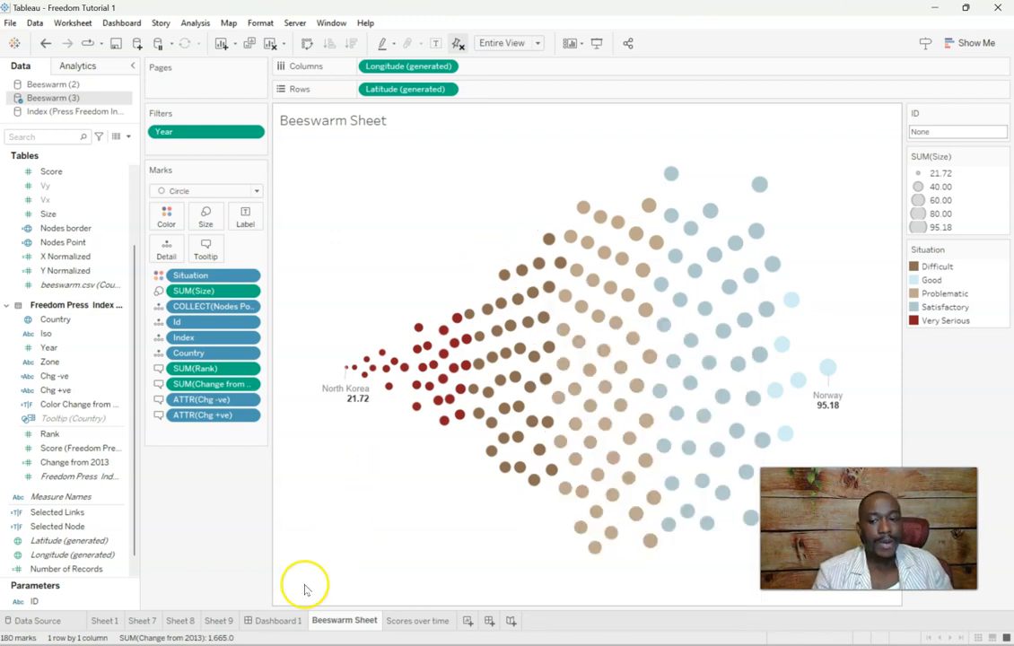
Step: Open the worksheet behind the Press Freedom Index Scores by Country Zones beeswarm chart from Dashboard 1
click(282, 619)
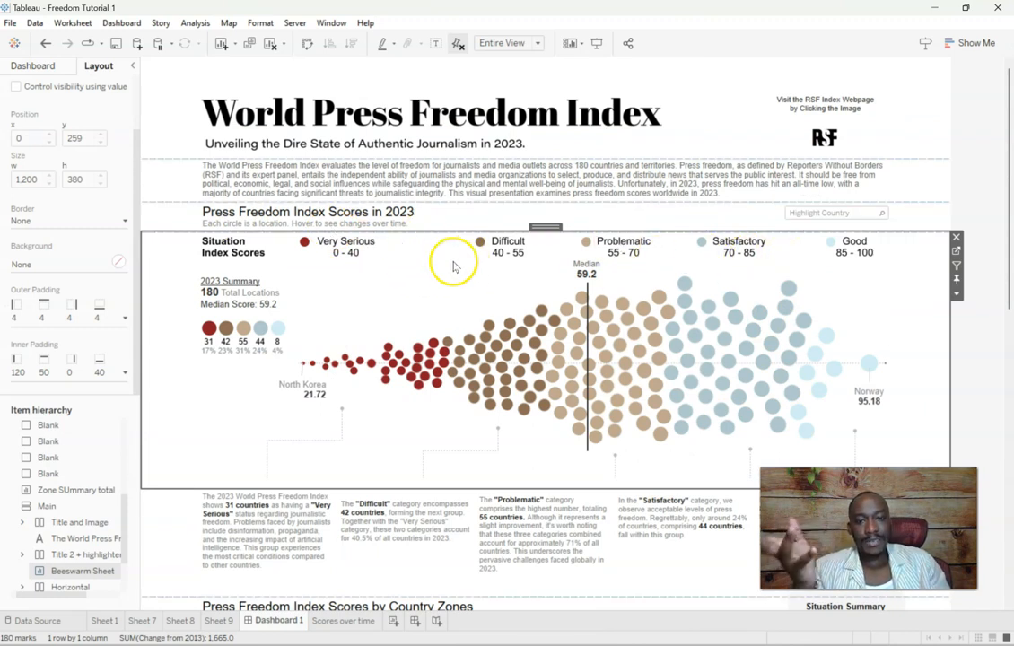
click(974, 294)
mouse_move(542, 339)
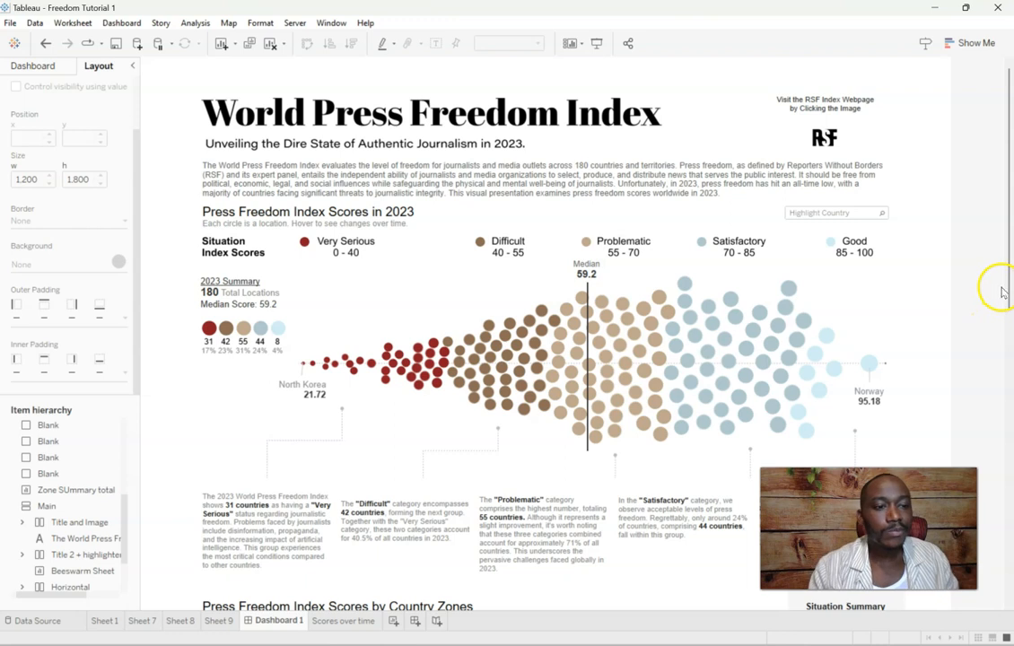
drag(1007, 289, 985, 445)
scroll(904, 357, down, 1)
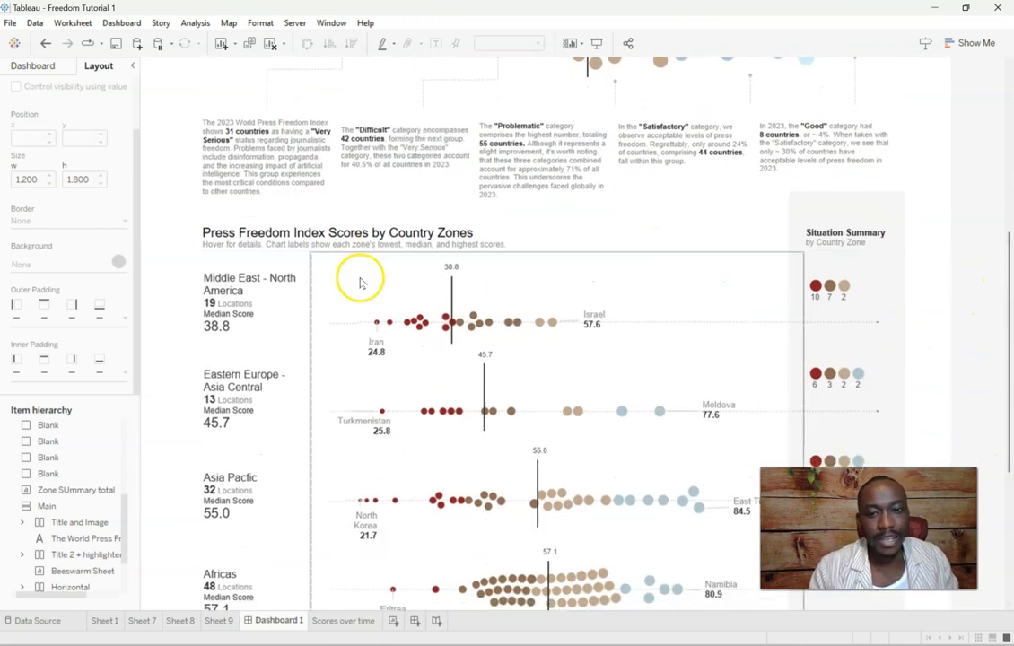
click(681, 301)
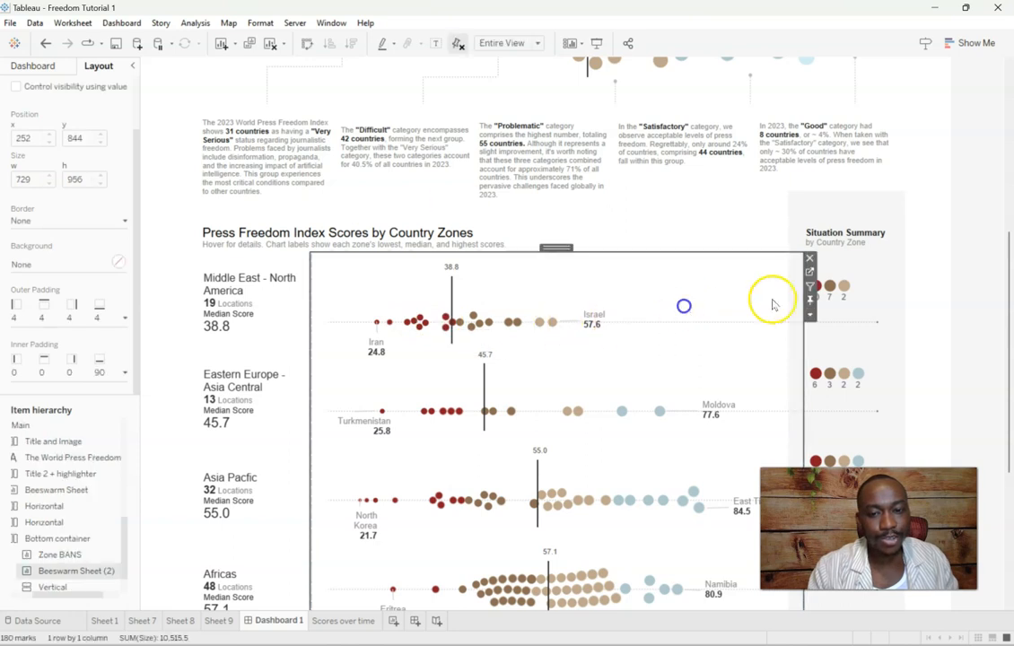
click(811, 276)
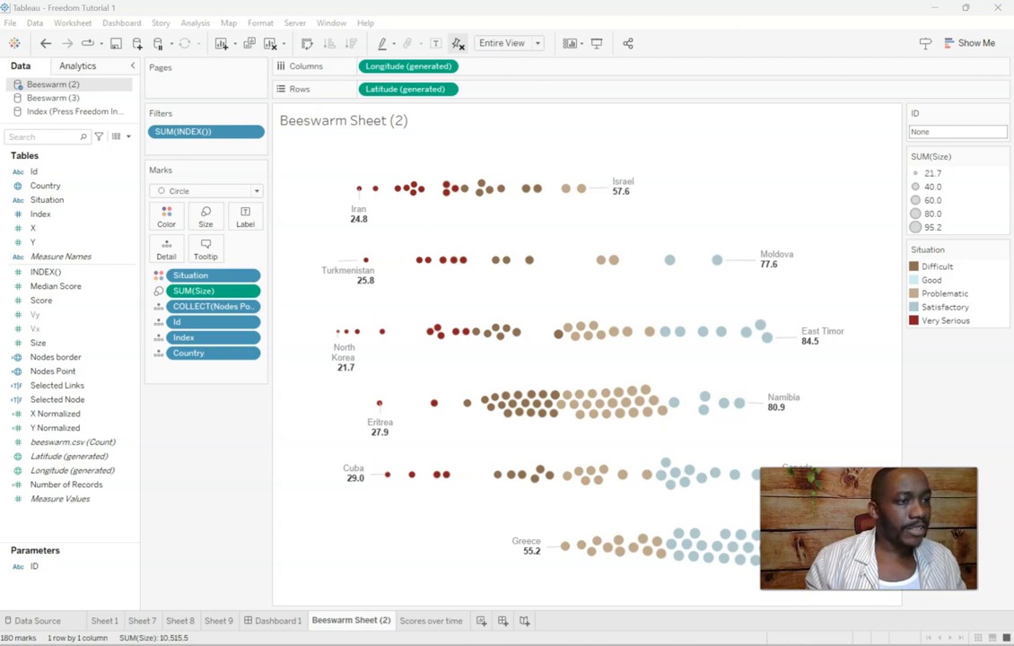
Step: Copy the entire tooltip text of the country zones beeswarm from the finished reference workbook
click(205, 249)
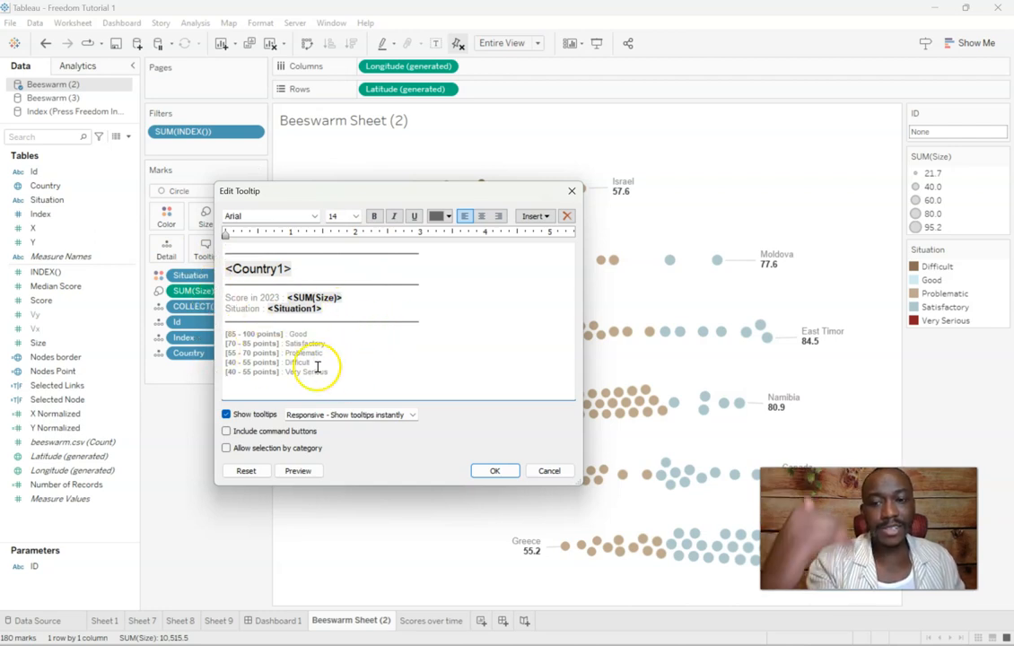
drag(350, 380, 191, 237)
click(378, 368)
drag(378, 368, 208, 222)
click(496, 470)
Step: Fill the Beeswarm Sheet (2) tooltip with the copied layout and add a closing separator line below the point ranges
click(207, 248)
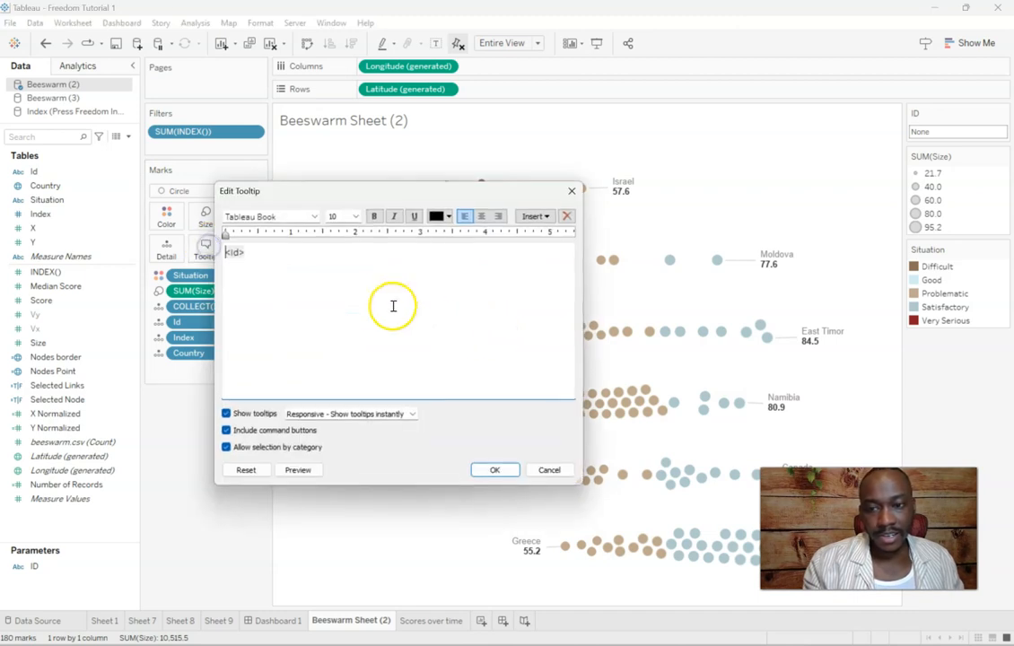
click(468, 356)
drag(421, 320, 230, 317)
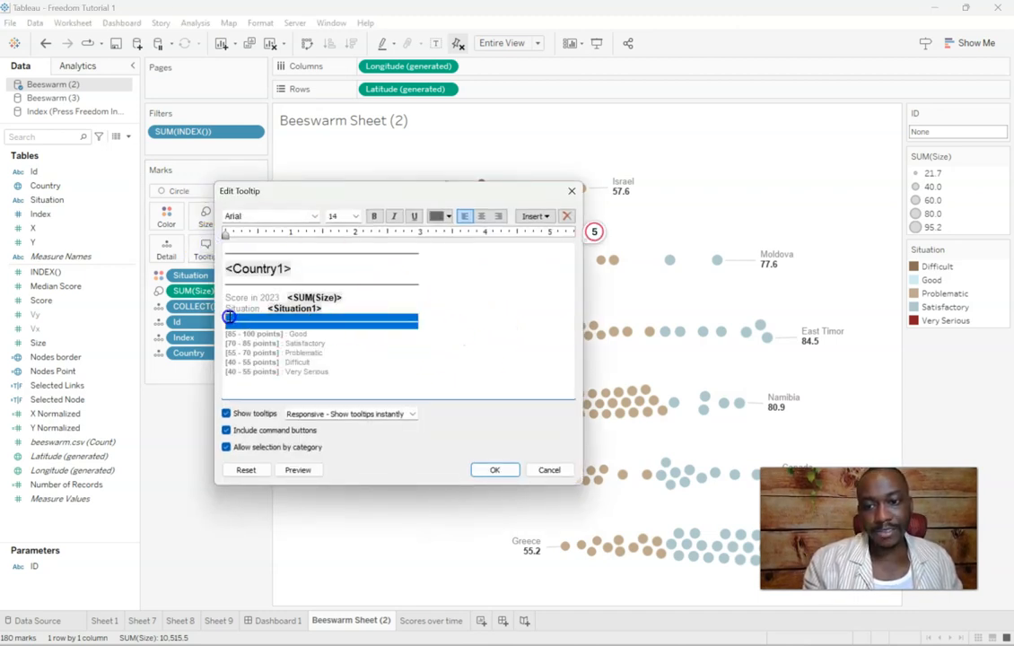
click(235, 386)
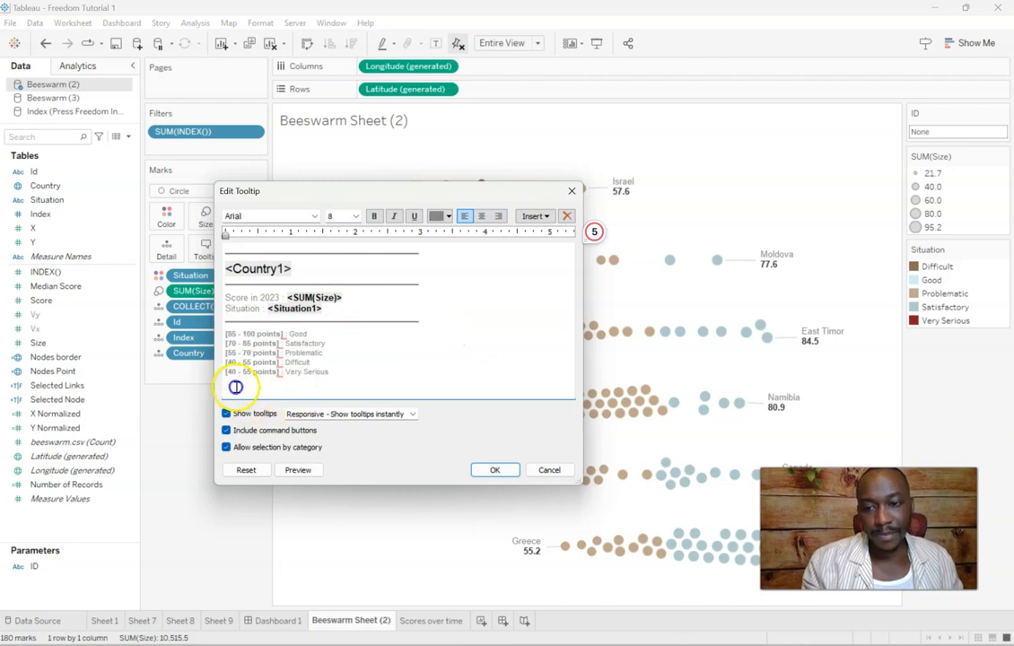
key(ctrl+v)
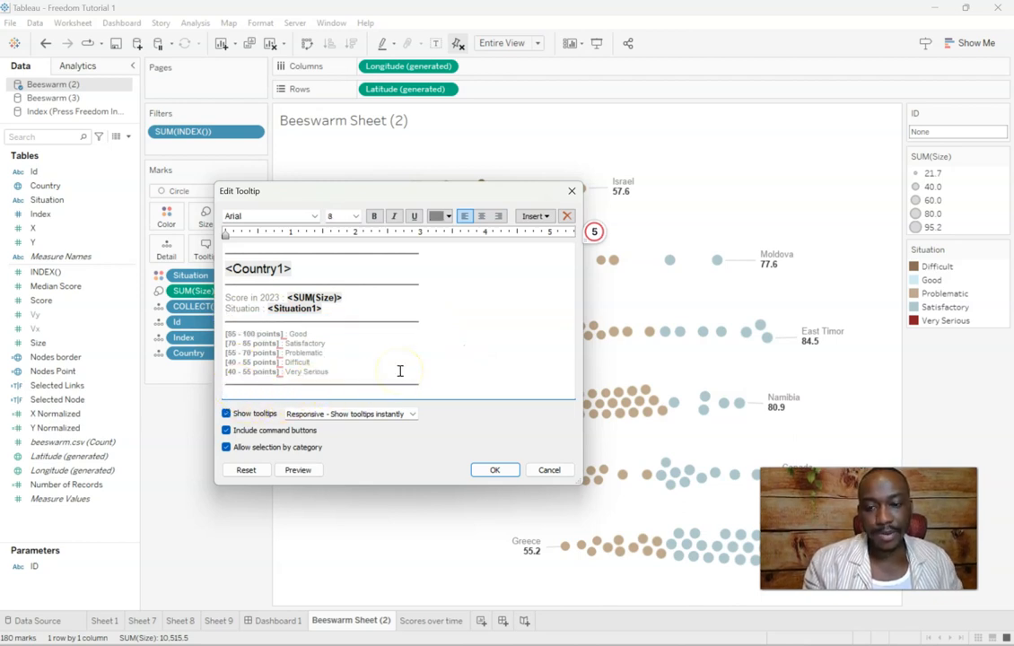
Step: Disable command buttons and selection by category for the tooltip, apply it and check it on a circle in the chart
click(226, 447)
click(226, 430)
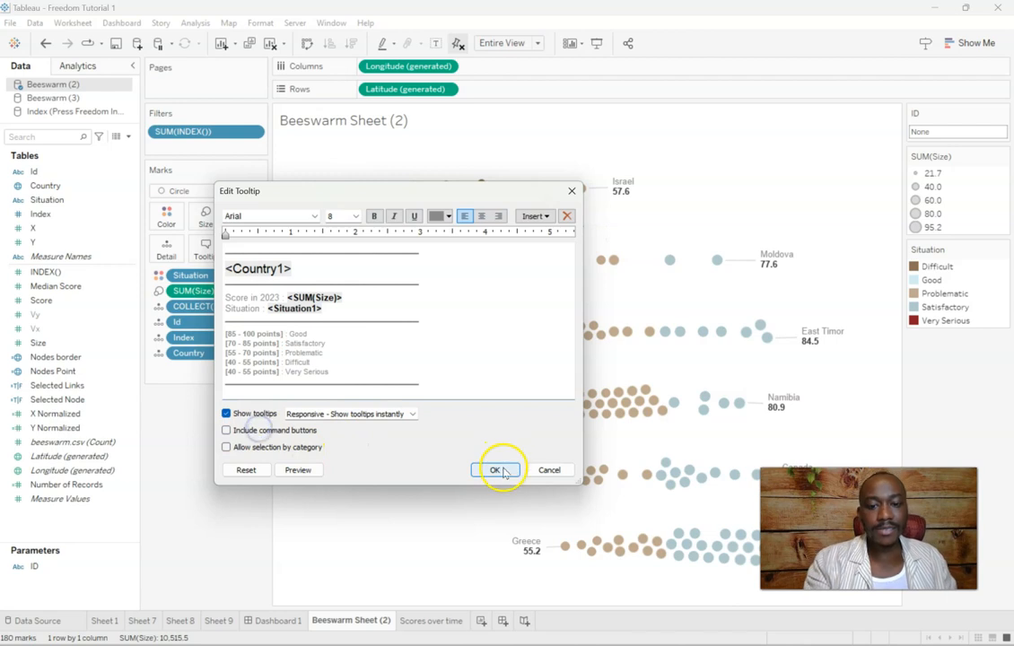
click(498, 469)
mouse_move(480, 335)
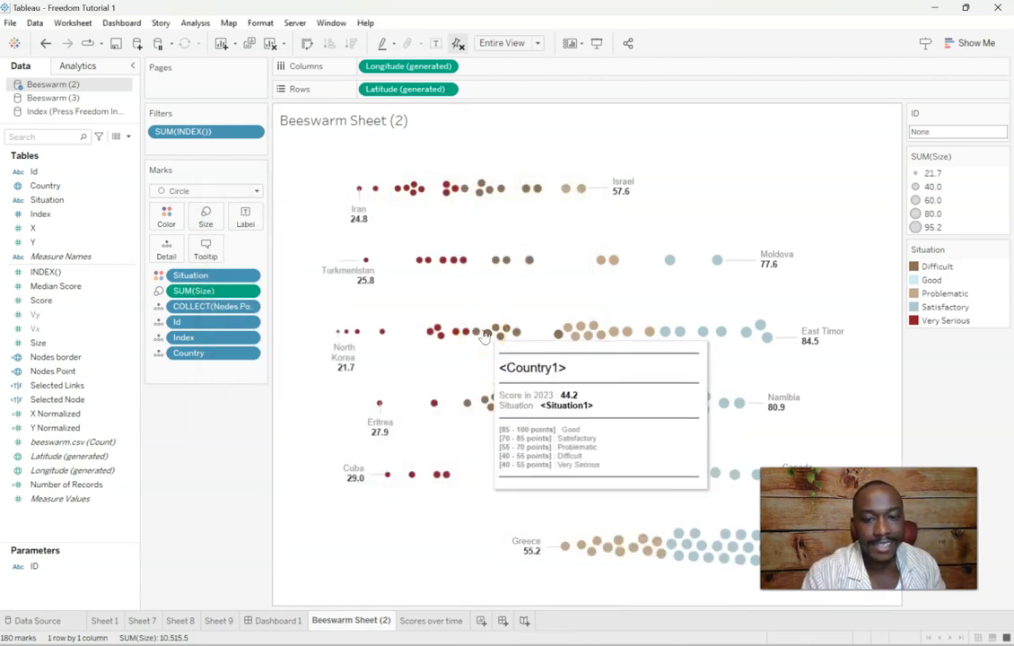
Step: Replace the tooltip's Country1 and Situation1 placeholders with the Country and Situation fields and check a country's tooltip
click(206, 245)
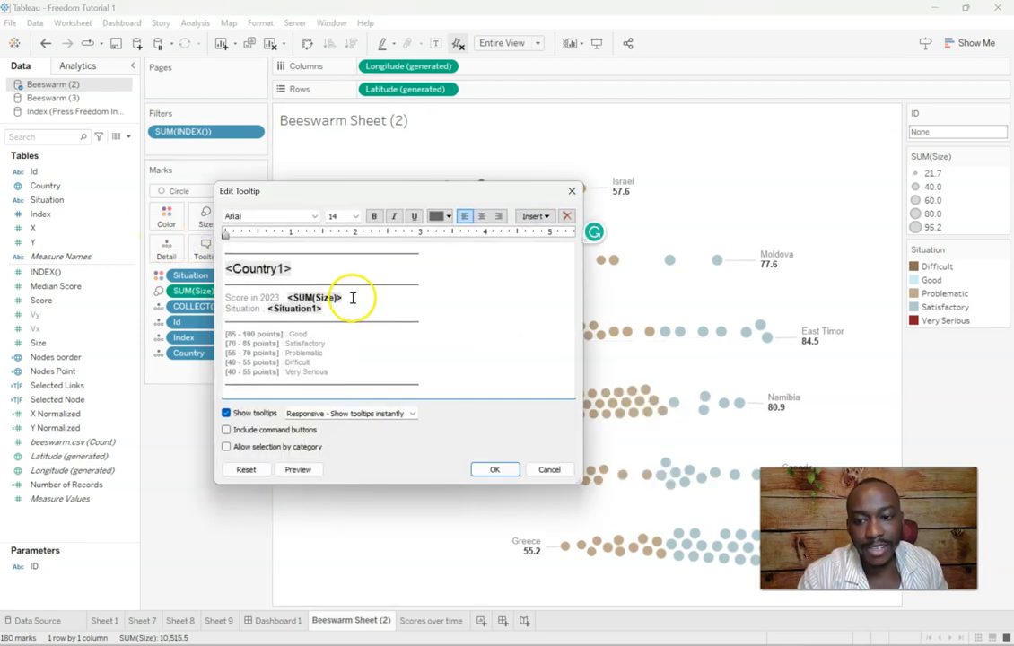
double_click(280, 268)
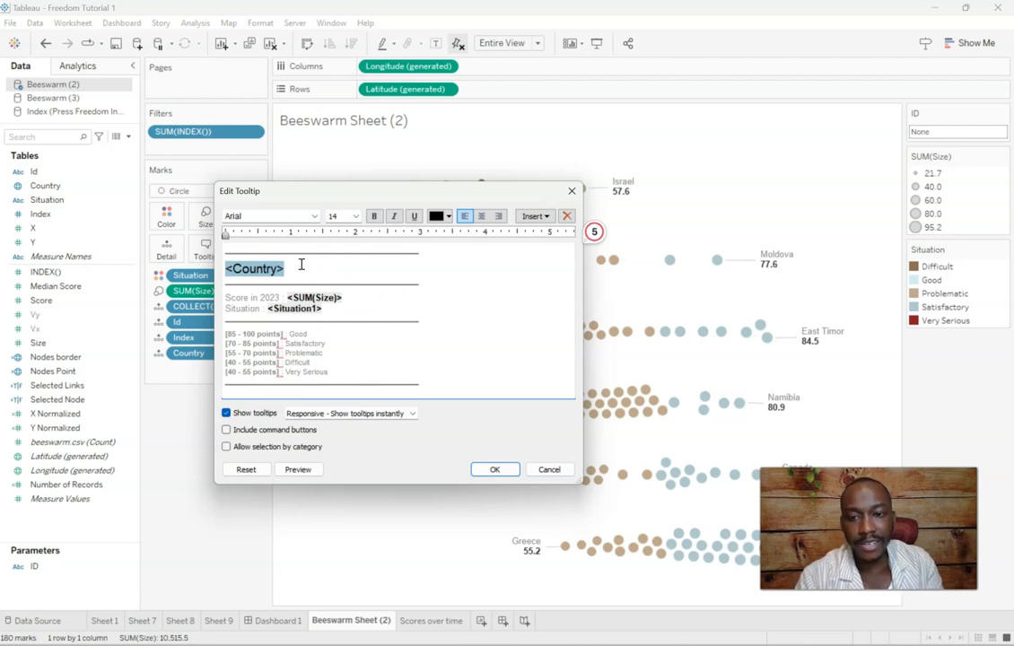
double_click(316, 308)
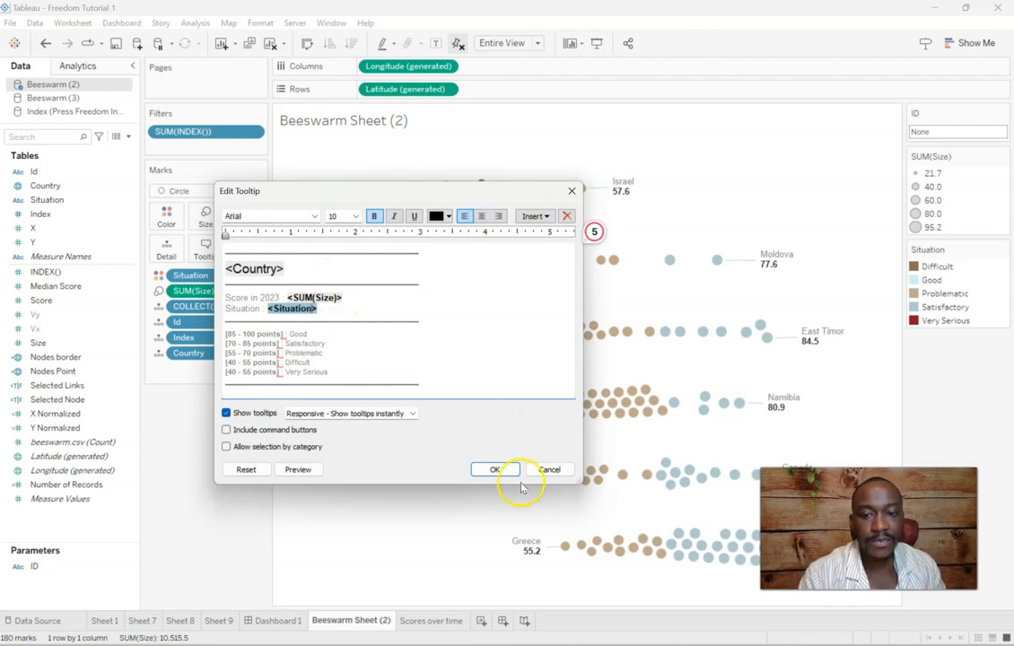
click(495, 469)
mouse_move(506, 262)
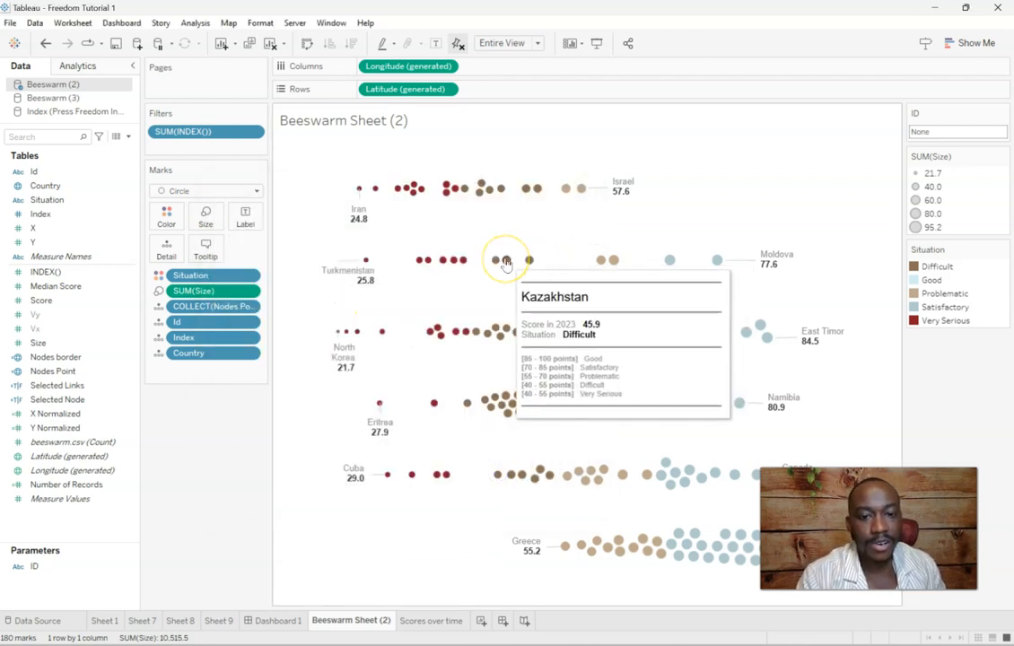
Step: Open the Zone SUmmaries sheet from Dashboard 1 and disable its tooltip's command buttons and selection by category
click(279, 619)
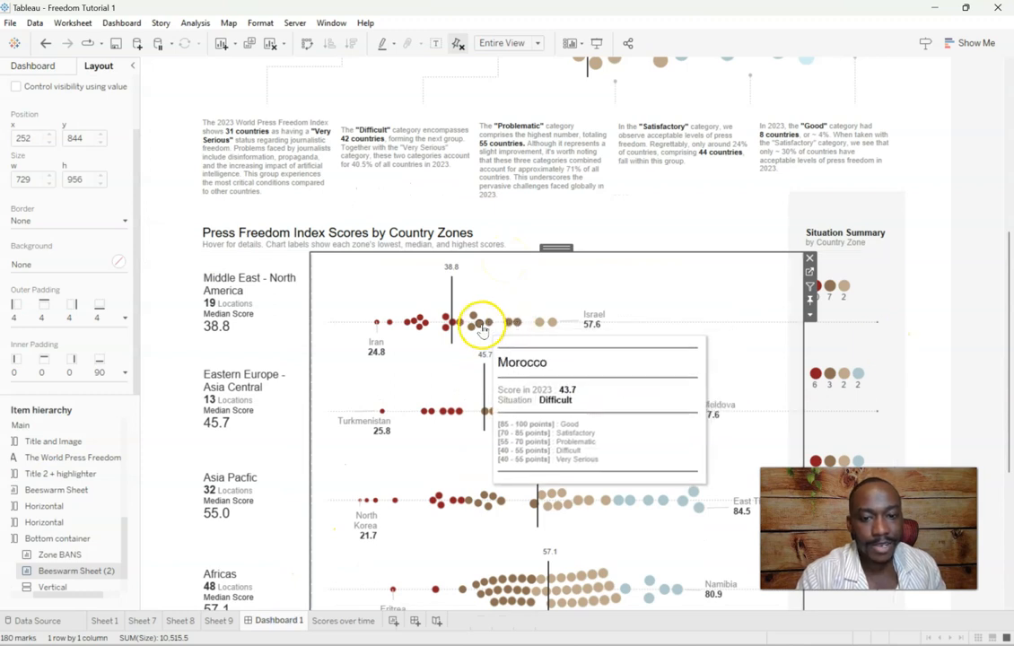
click(860, 273)
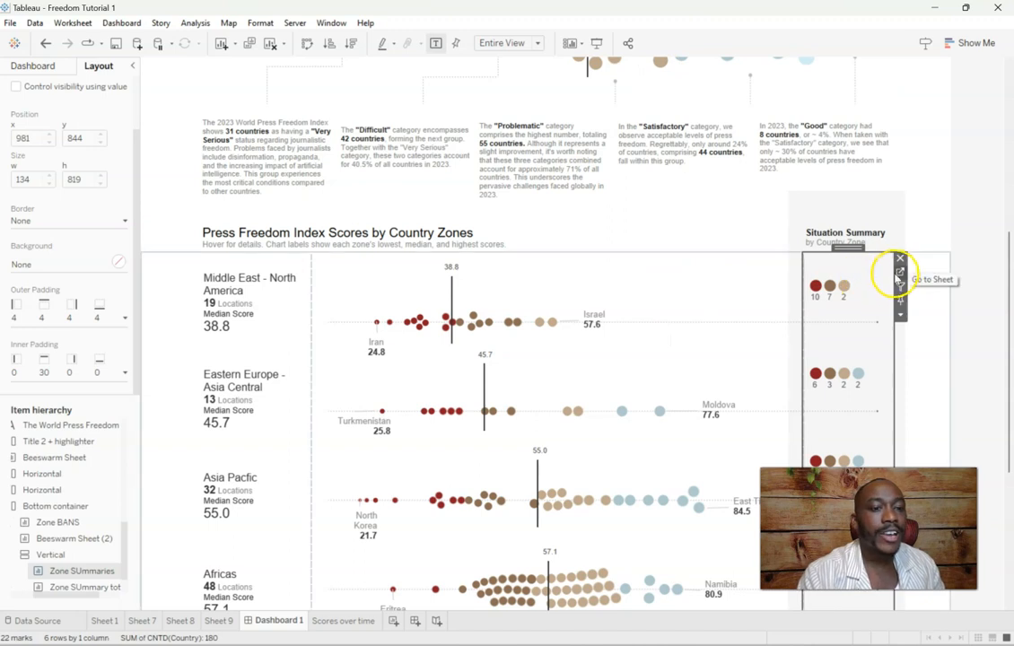
click(901, 274)
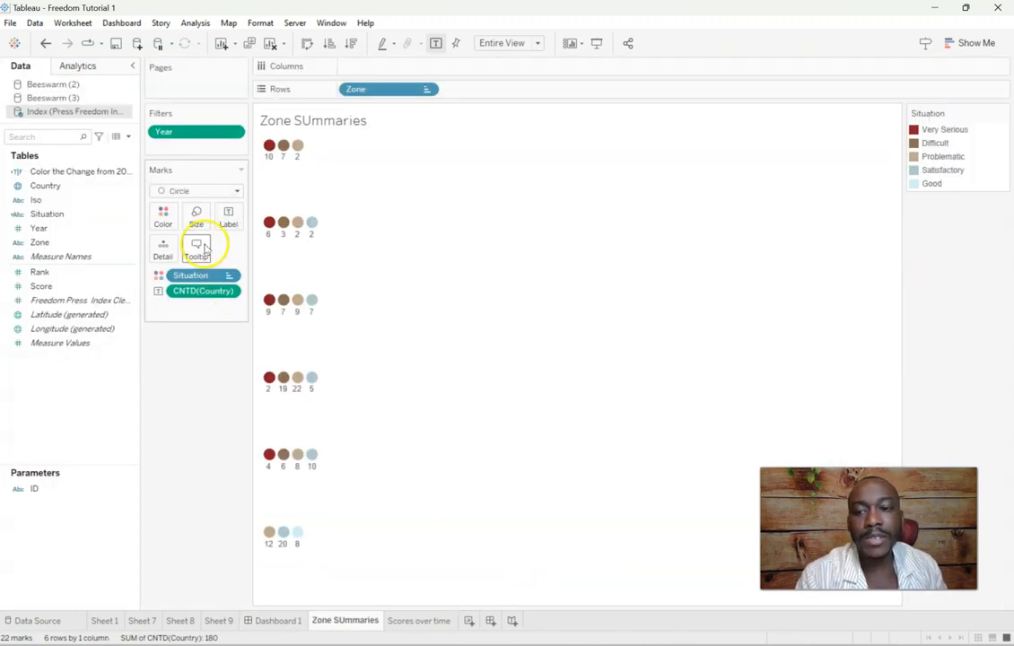
click(198, 244)
click(272, 446)
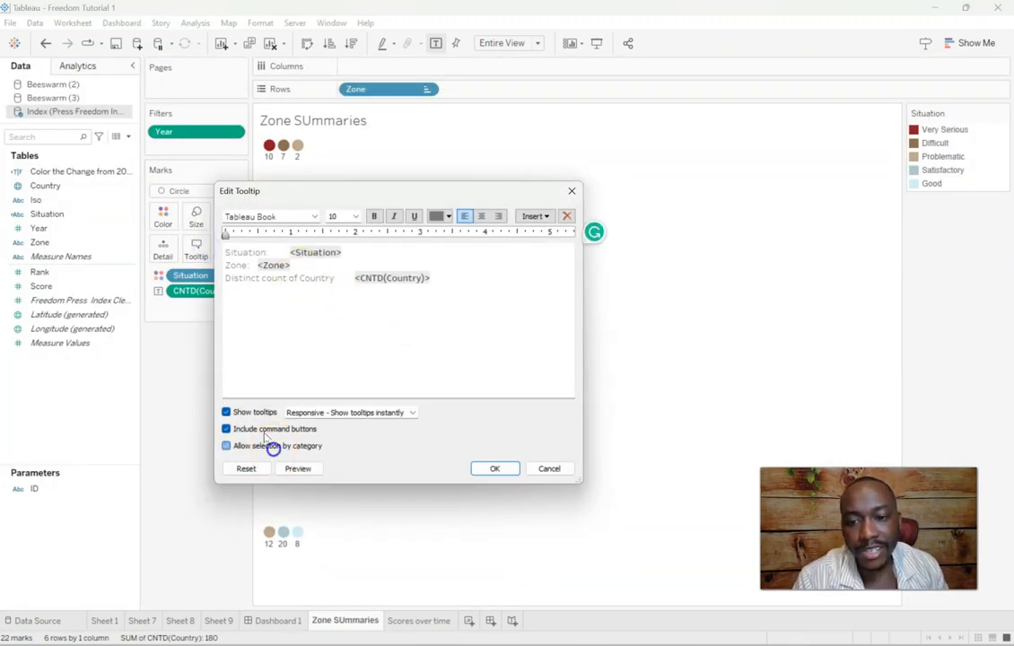
click(258, 429)
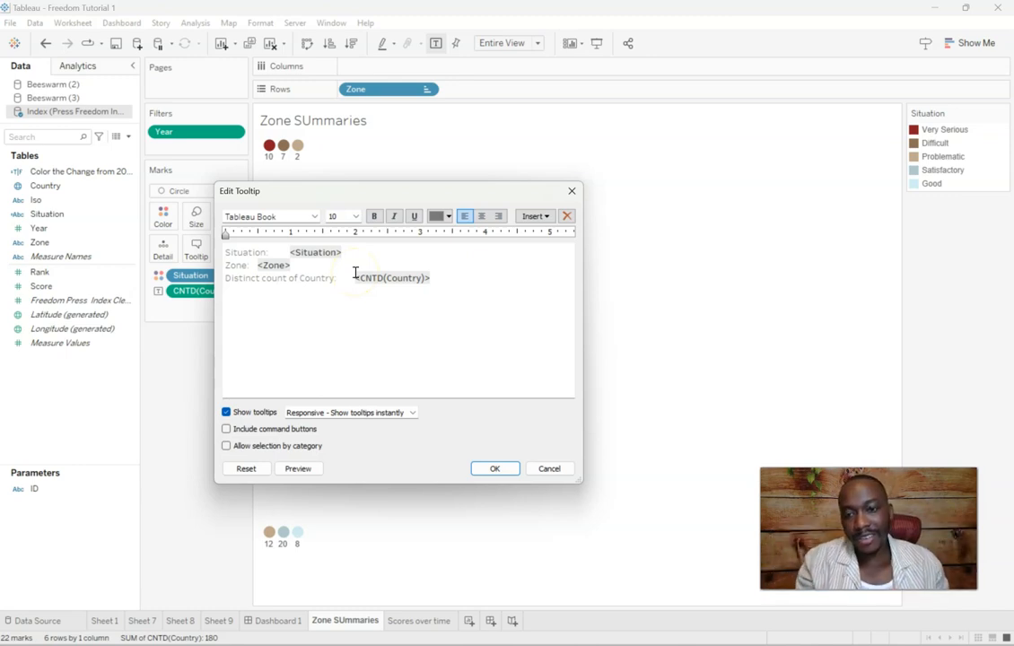
Step: Rewrite the tooltip's zone line as "In <Zone> ZOne, <CNTD(Country)> locations are in a <Situation> situation.", moving the existing field placeholders into it
drag(260, 265, 205, 266)
text(In)
click(278, 261)
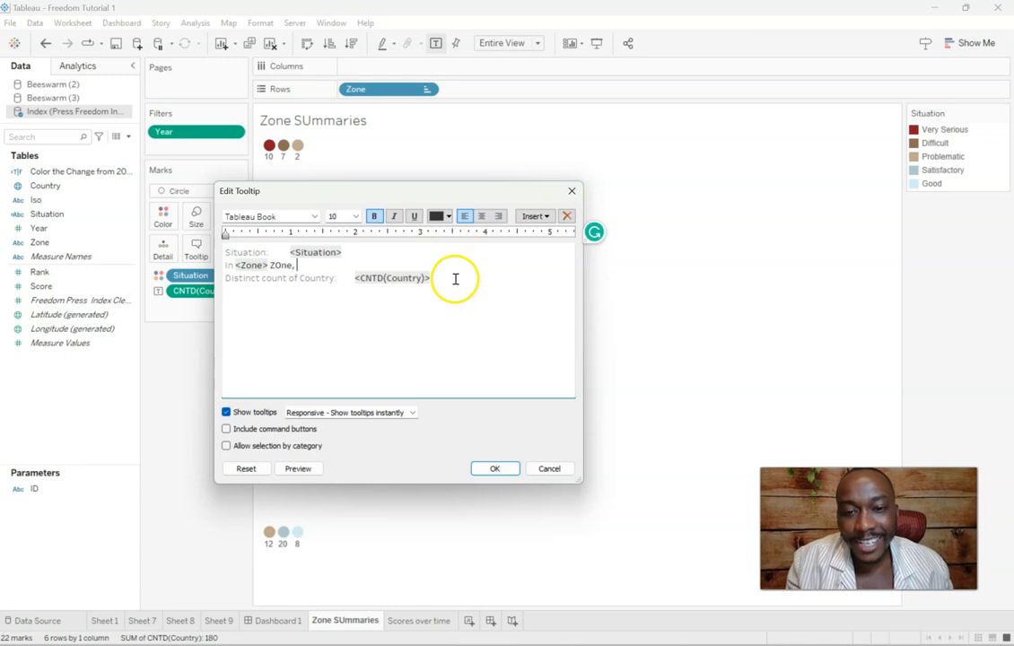
drag(455, 277, 366, 280)
key(ctrl+c)
key(BackSpace)
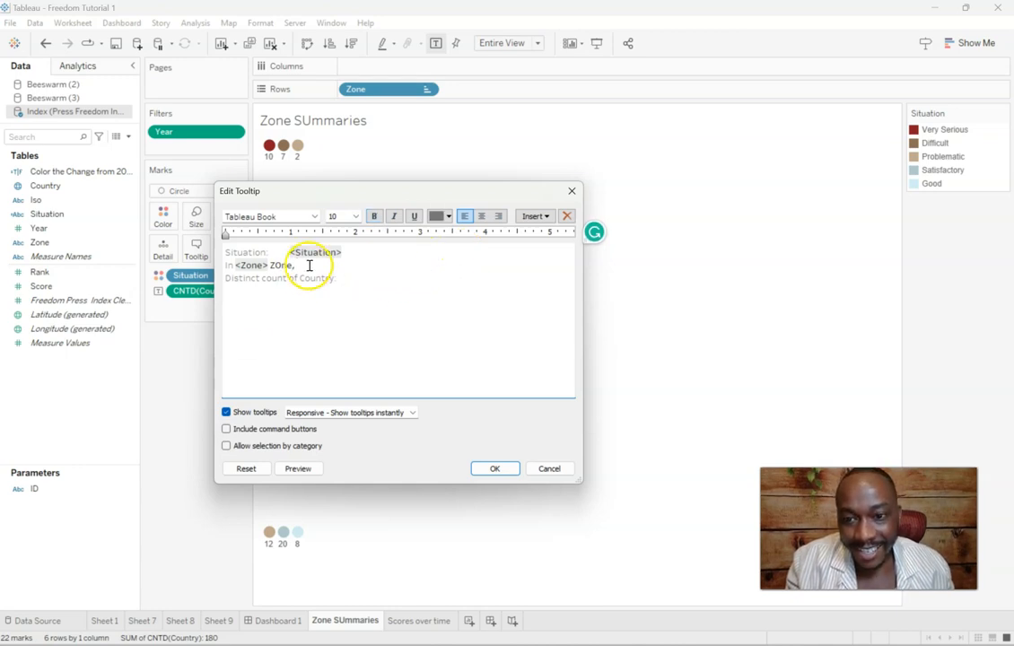
key(ctrl+v)
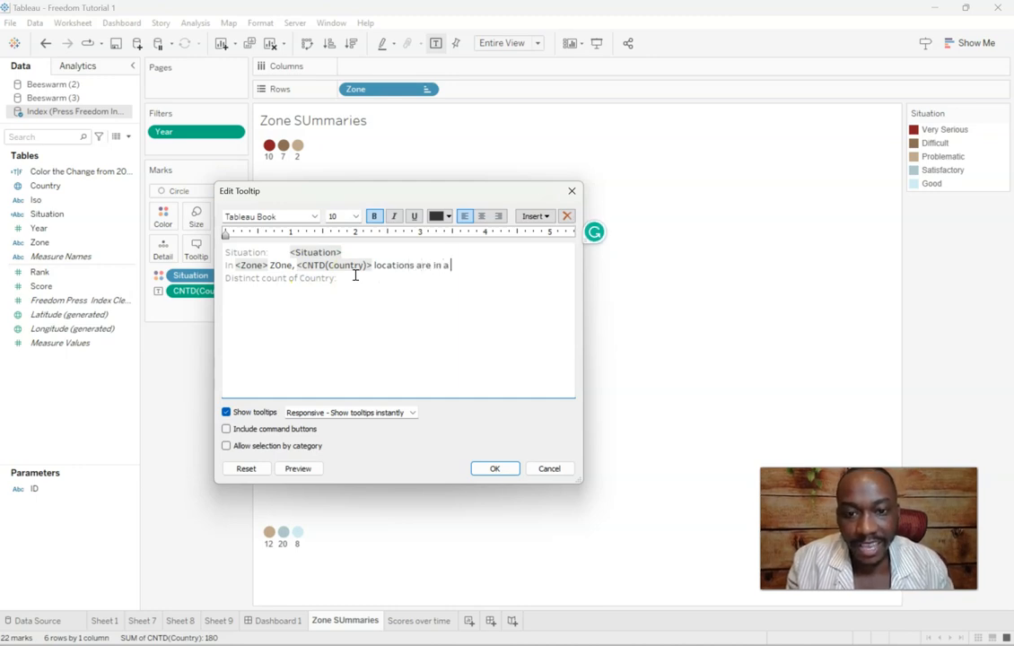
drag(364, 252, 312, 253)
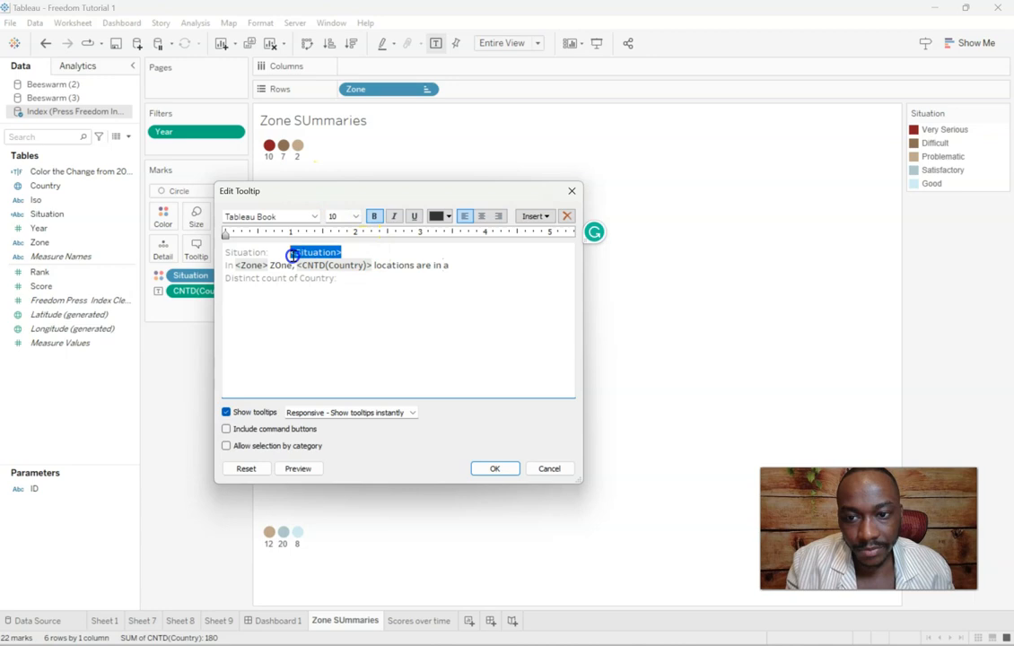
key(ctrl+x)
key(ctrl+v)
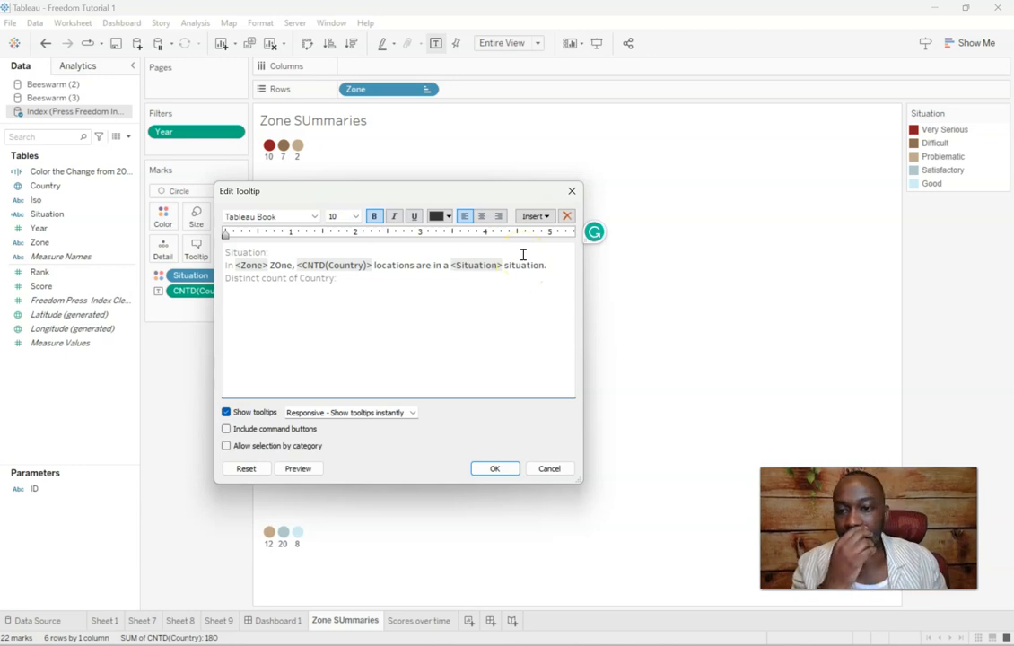
Step: Delete the leftover "Distinct count of Country:" and "Situation:" labels so the tooltip holds only the sentence
drag(374, 272, 212, 275)
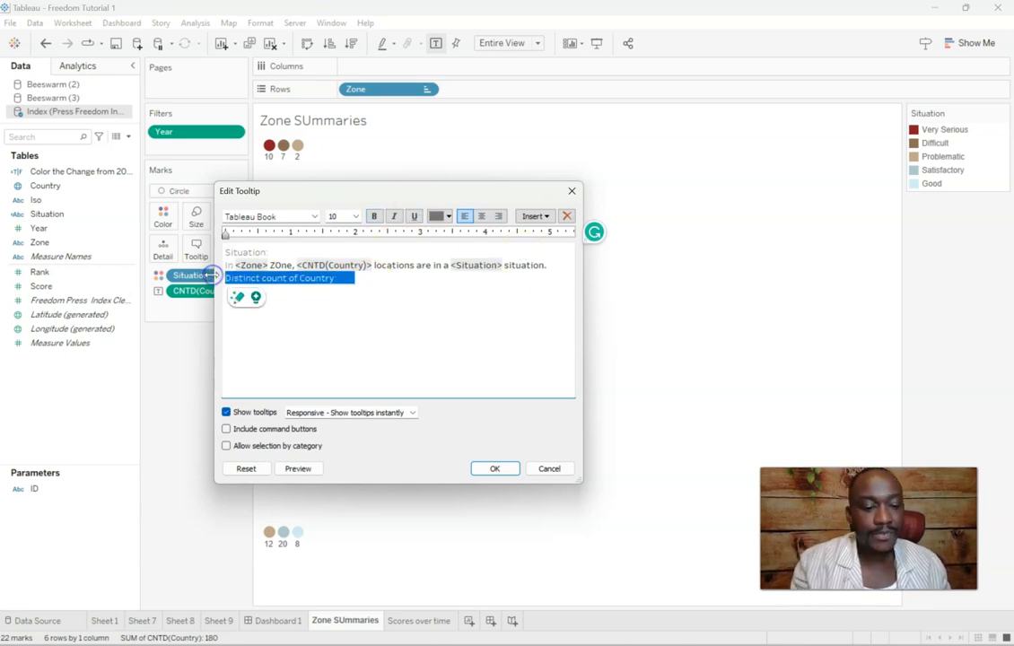
key(BackSpace)
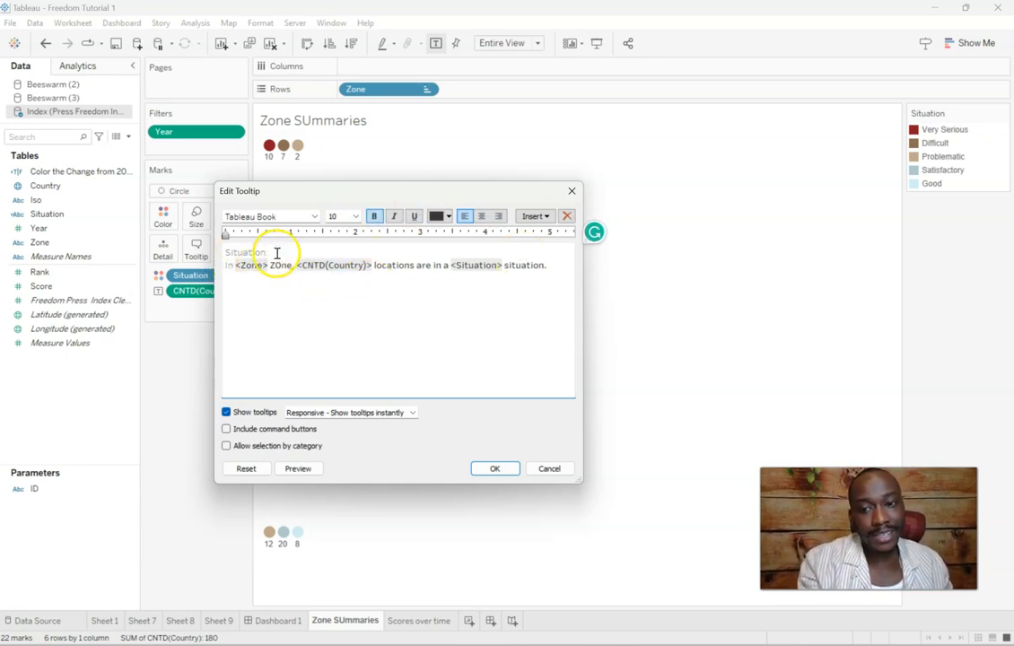
click(225, 267)
key(BackSpace)
key(BackSpace)
key(BackSpace)
key(BackSpace)
key(BackSpace)
key(BackSpace)
key(BackSpace)
key(BackSpace)
key(BackSpace)
key(BackSpace)
key(BackSpace)
key(BackSpace)
key(BackSpace)
key(BackSpace)
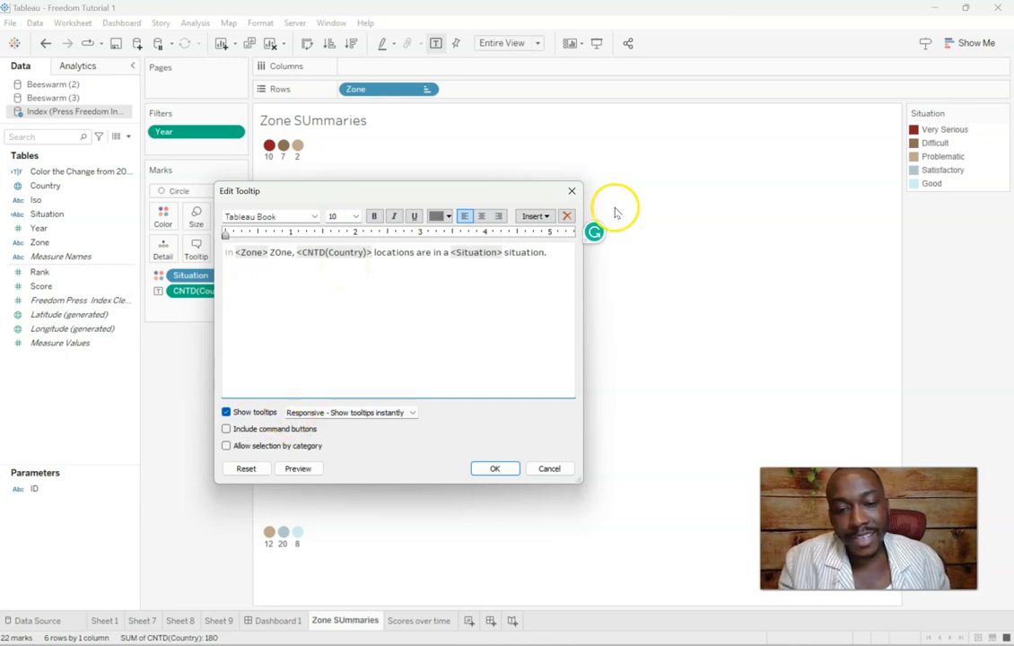
Step: Set the whole tooltip sentence to Arial in regular, non-bold weight
drag(556, 255, 227, 254)
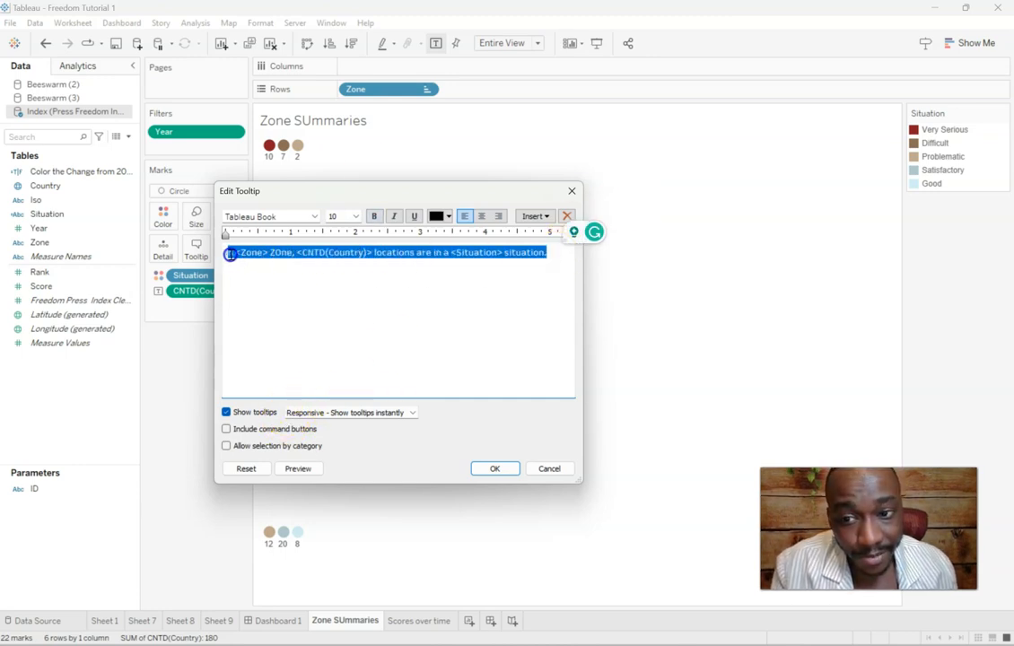
click(376, 217)
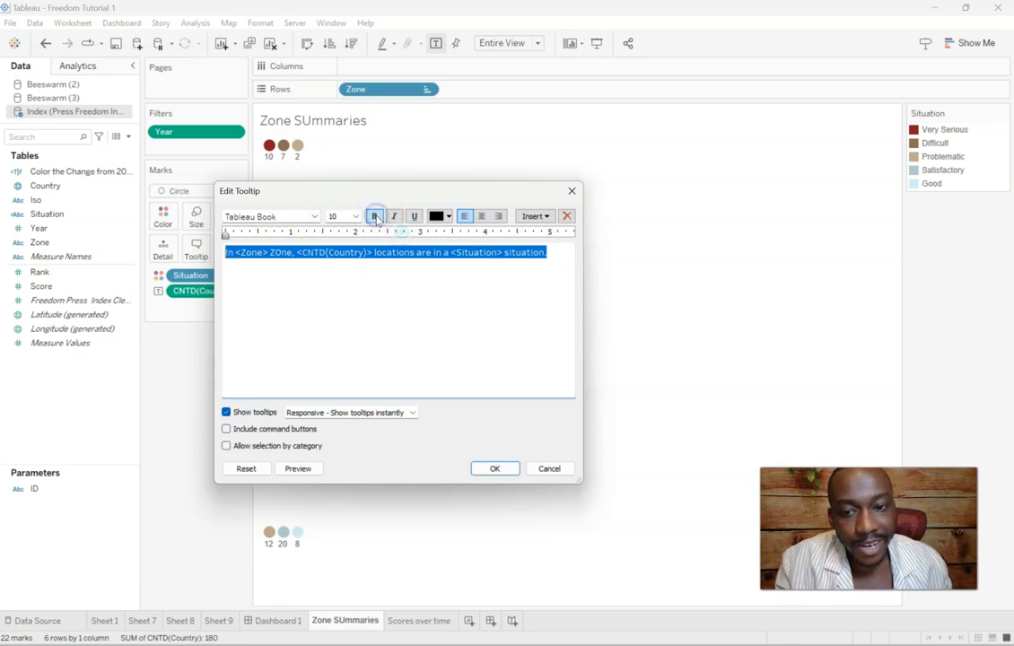
click(296, 216)
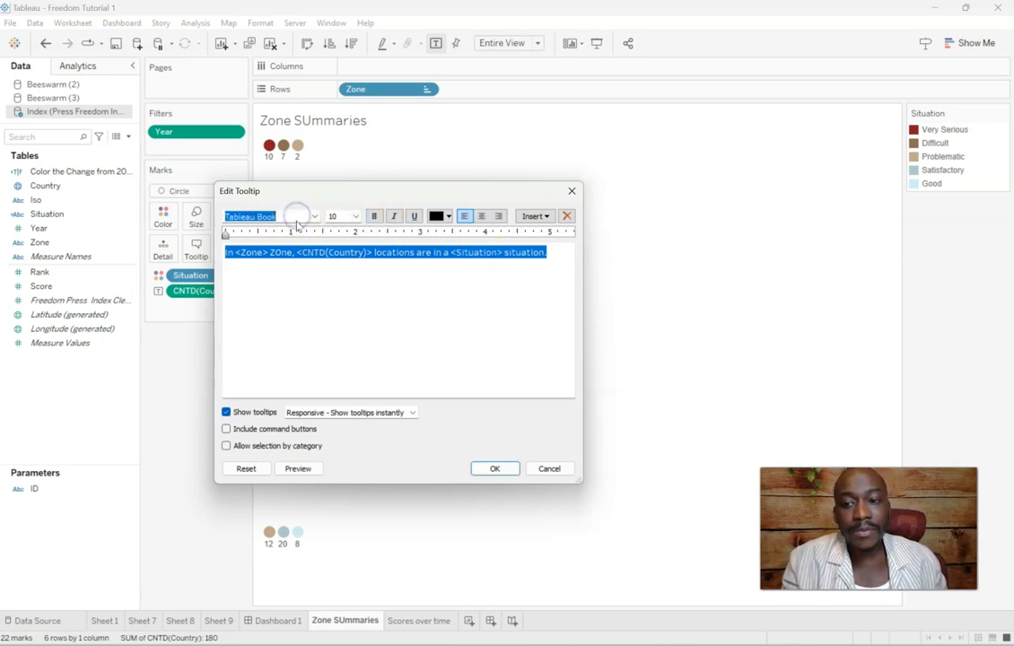
text(ar)
key(Return)
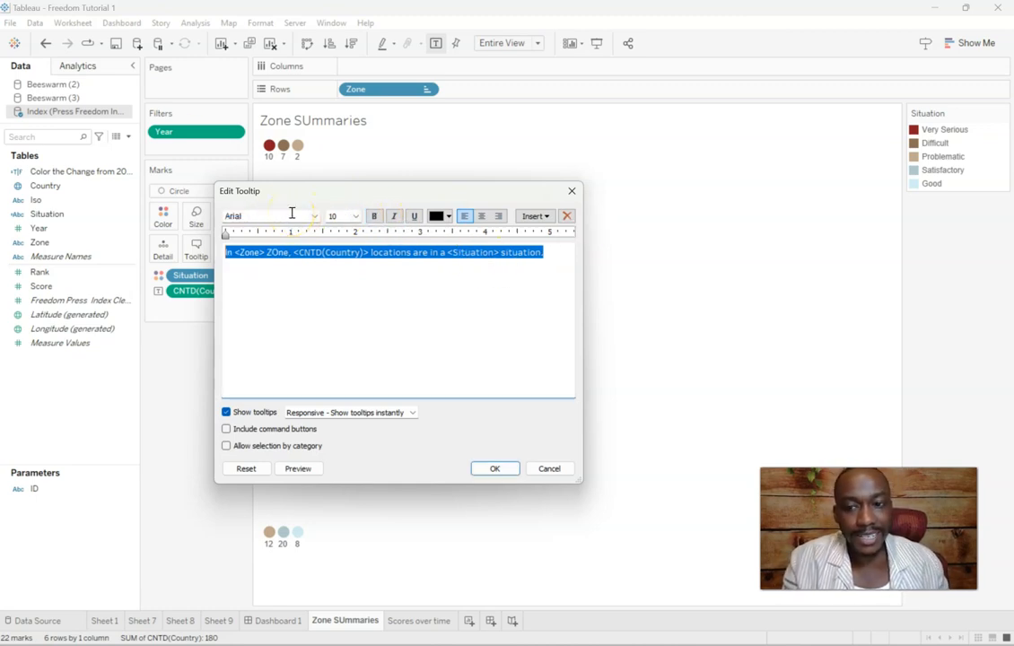
Step: Make the <Zone>, <CNTD(Country)> and <Situation> placeholders in the tooltip sentence bold
click(295, 269)
double_click(252, 253)
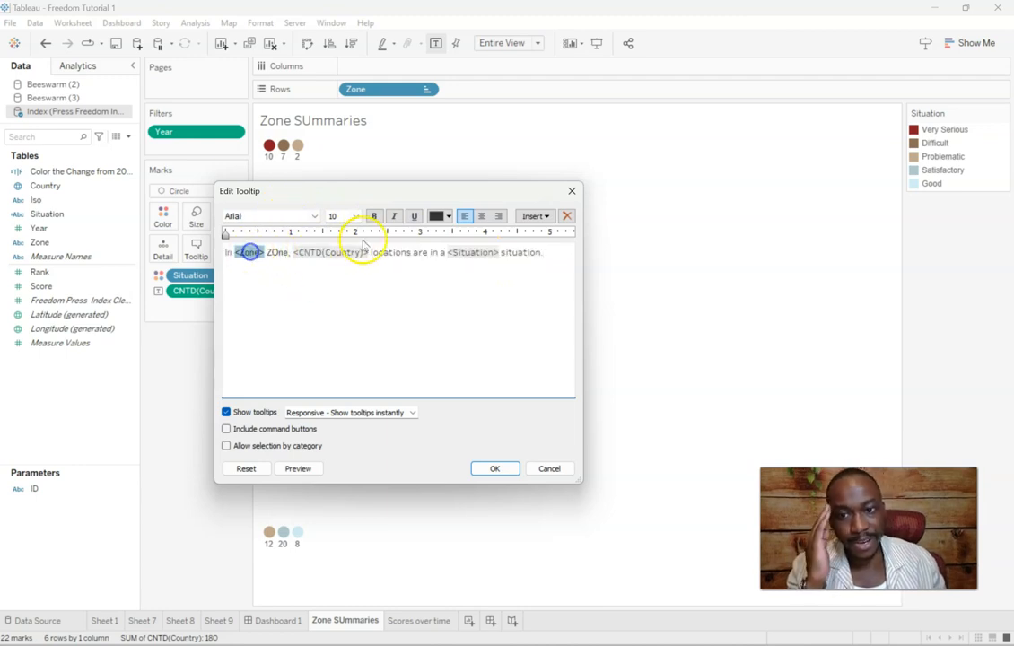
click(375, 216)
double_click(334, 253)
click(376, 216)
double_click(474, 252)
click(377, 216)
Step: Reapply Arial to the full tooltip sentence, apply the tooltip and check it on a Middle East - North America circle
drag(545, 254, 220, 253)
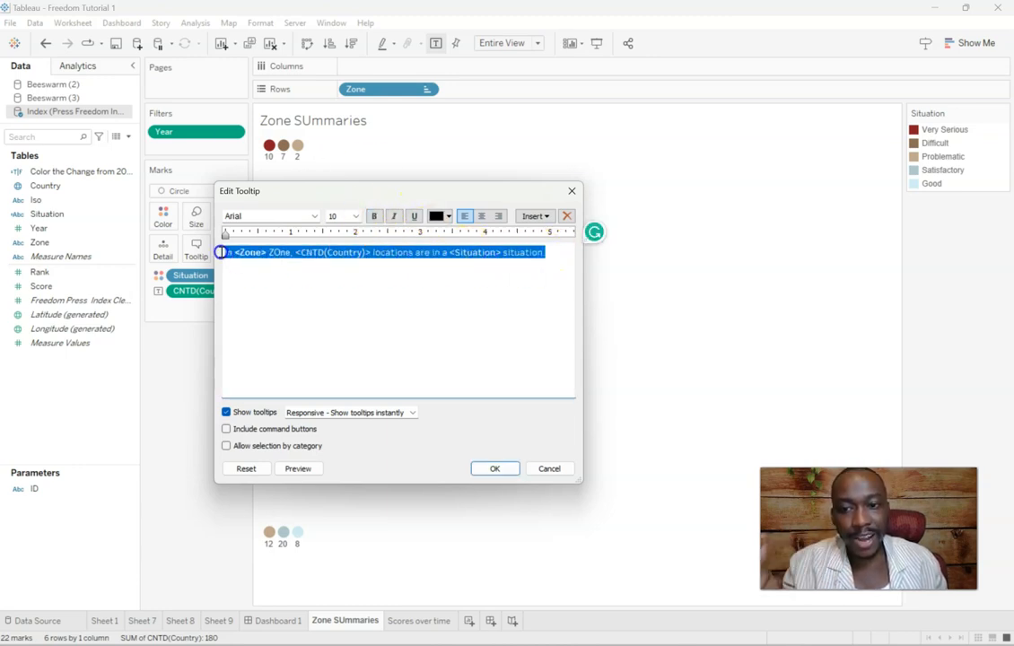
double_click(275, 216)
text(ar)
key(Return)
click(485, 468)
mouse_move(298, 147)
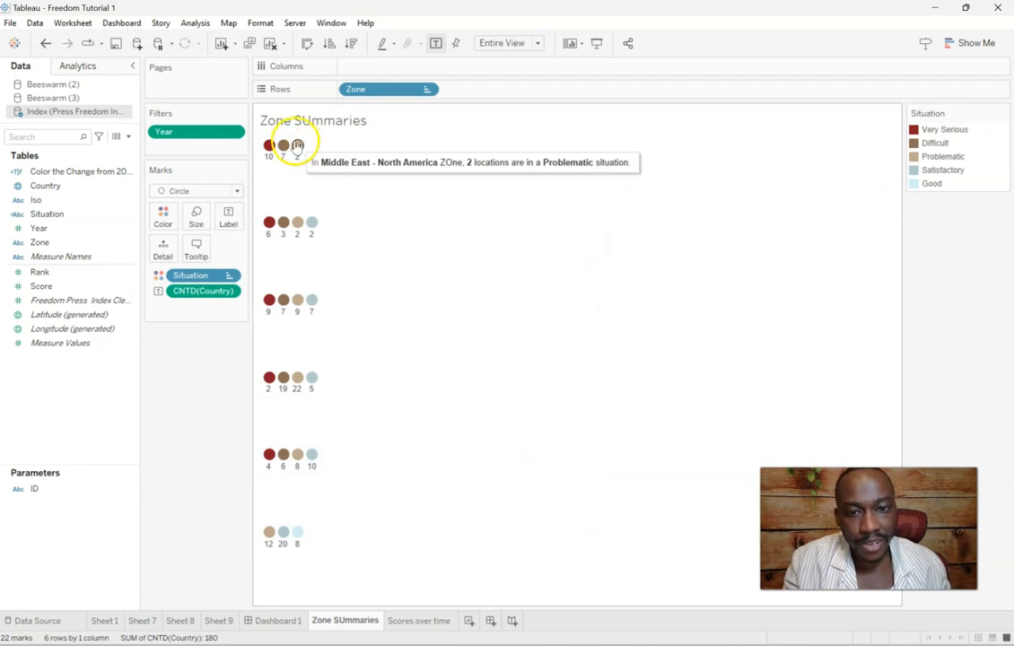
Step: Reopen the Zone SUmmaries tooltip and correct the word "ZOne" to "Zone"
click(196, 247)
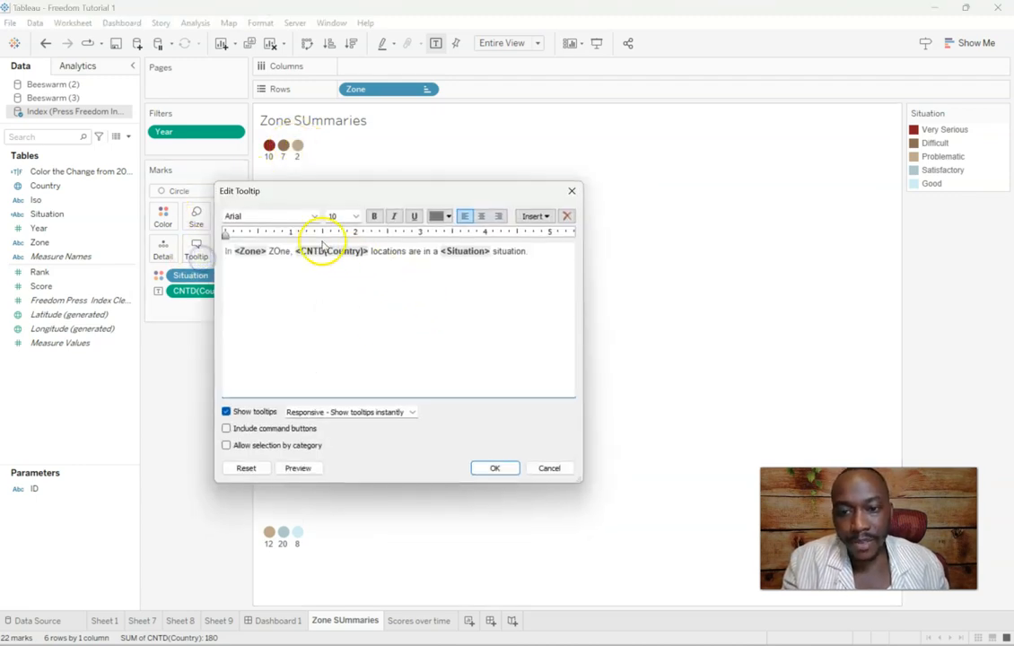
click(283, 249)
key(BackSpace)
text(o)
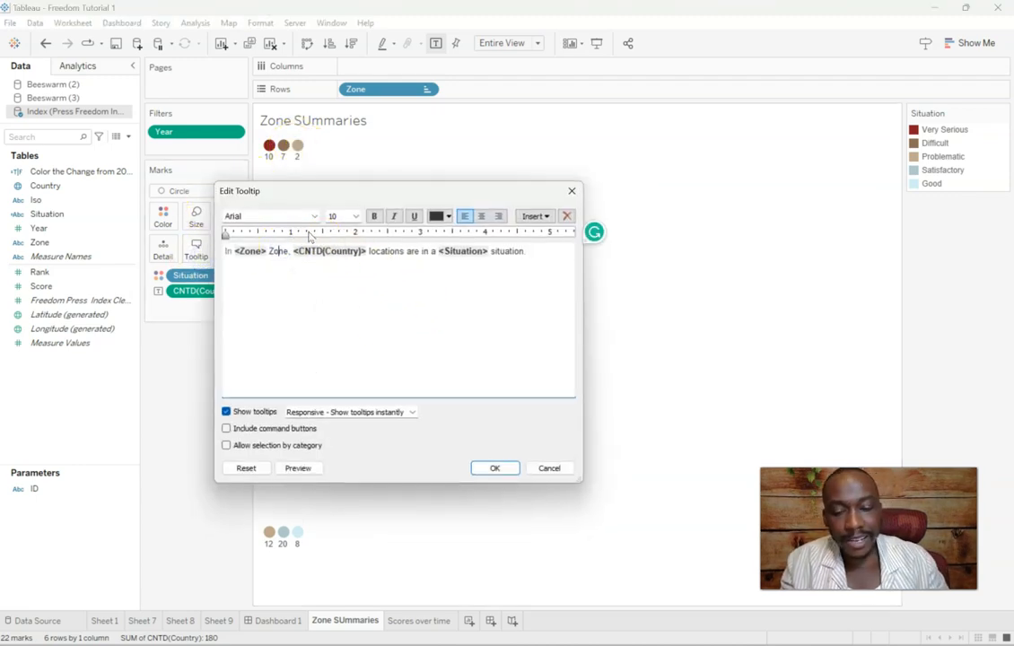
Step: Color the plain words "In" and "Zone," in the tooltip sentence grey
double_click(228, 252)
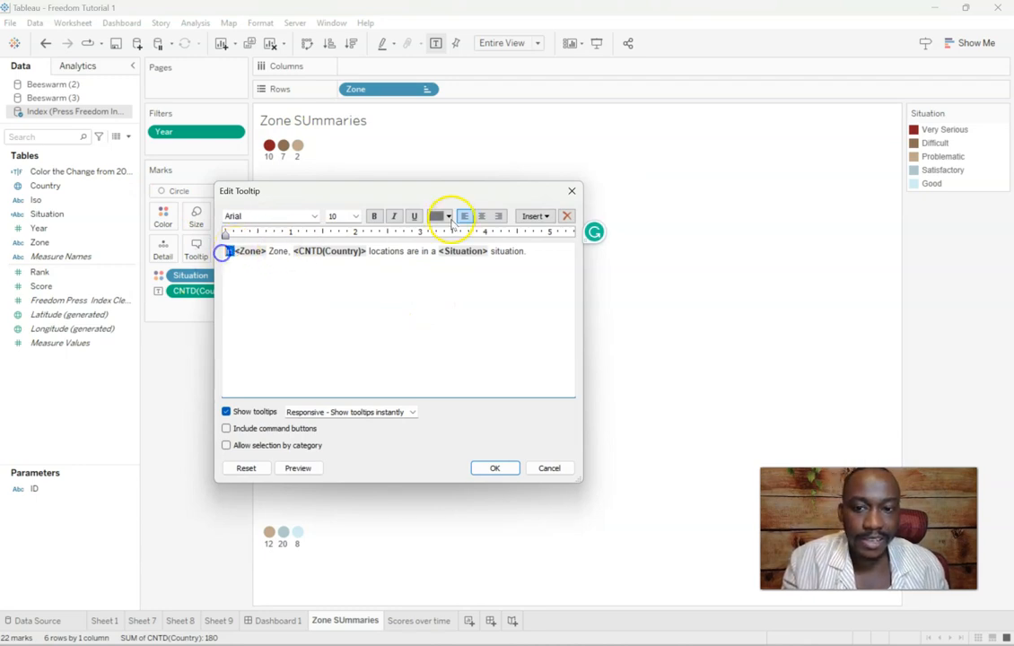
click(437, 217)
click(438, 279)
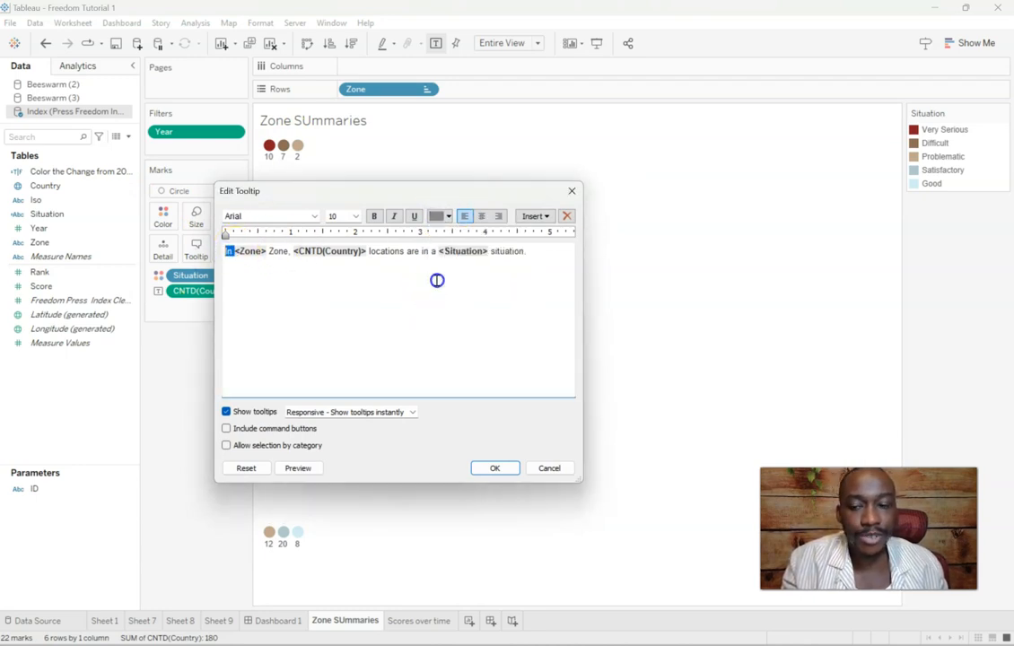
double_click(279, 251)
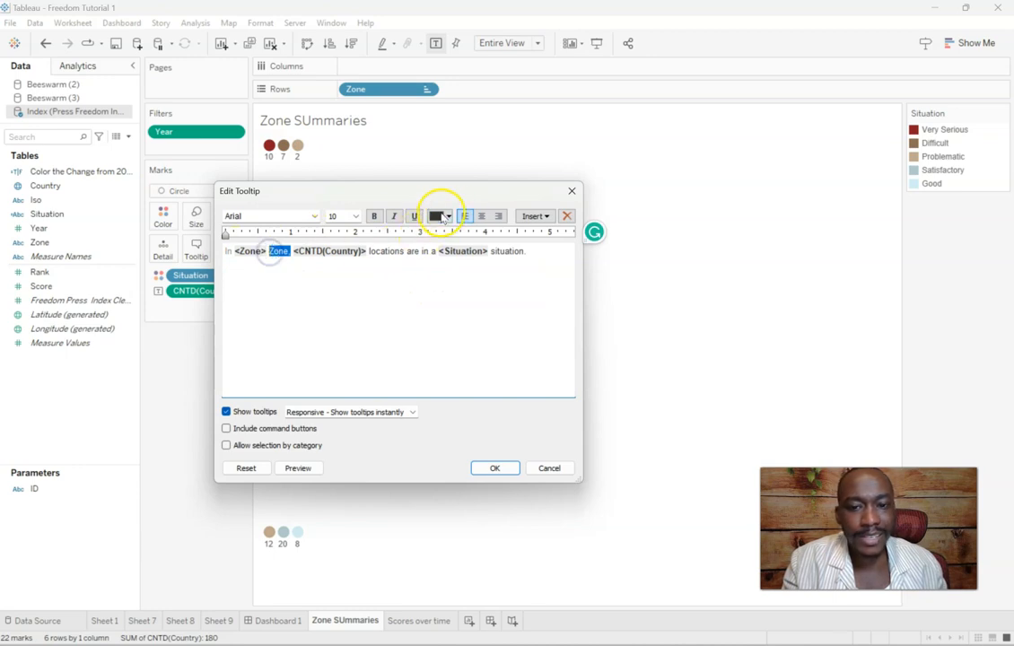
click(437, 216)
click(437, 288)
Step: Color "locations are in a" and "situation." grey as well, apply the tooltip and check it on an Eastern Europe - Asia Central circle
drag(368, 252, 437, 251)
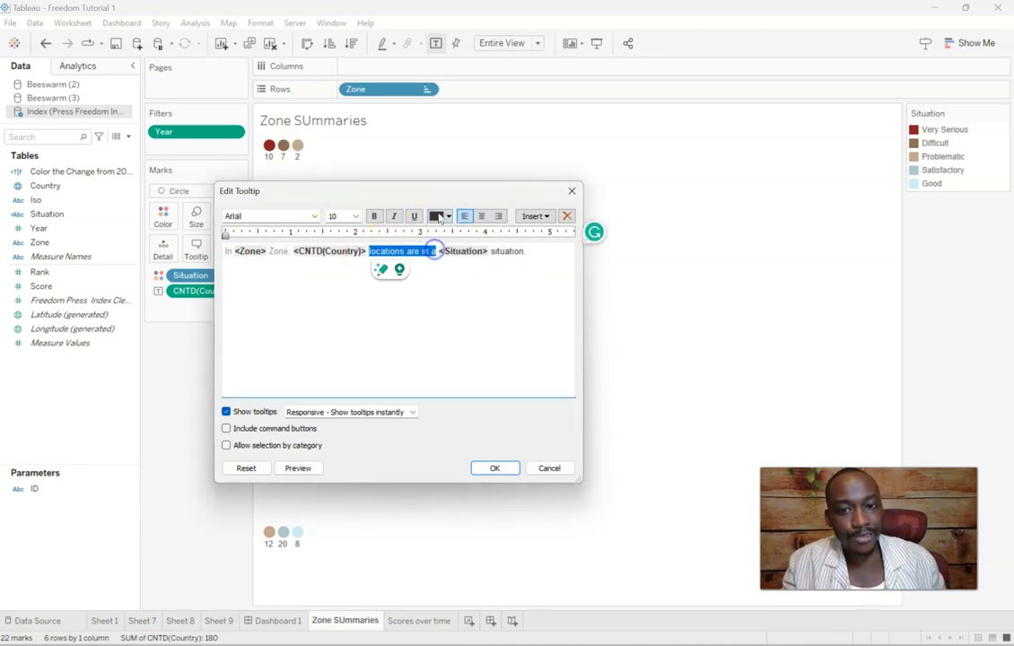
click(437, 216)
click(435, 286)
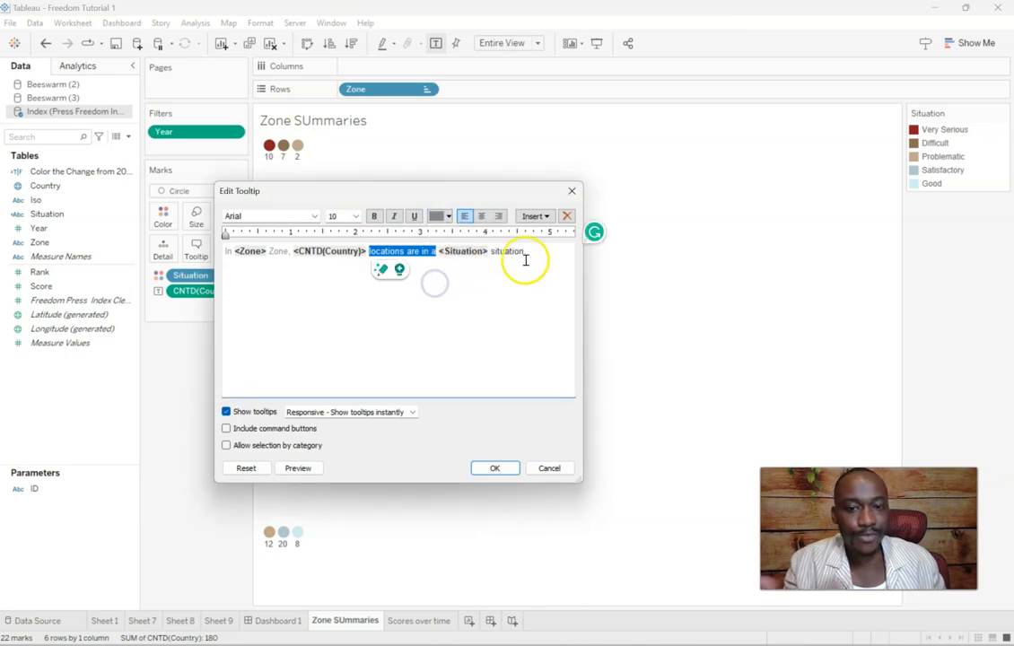
drag(526, 252, 504, 252)
click(448, 216)
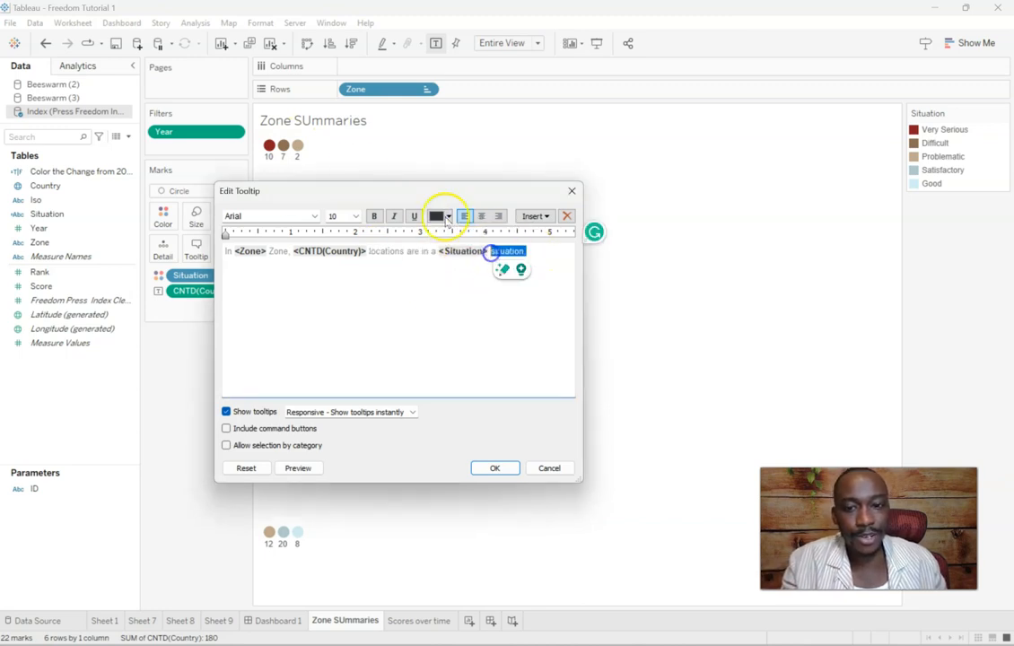
click(290, 186)
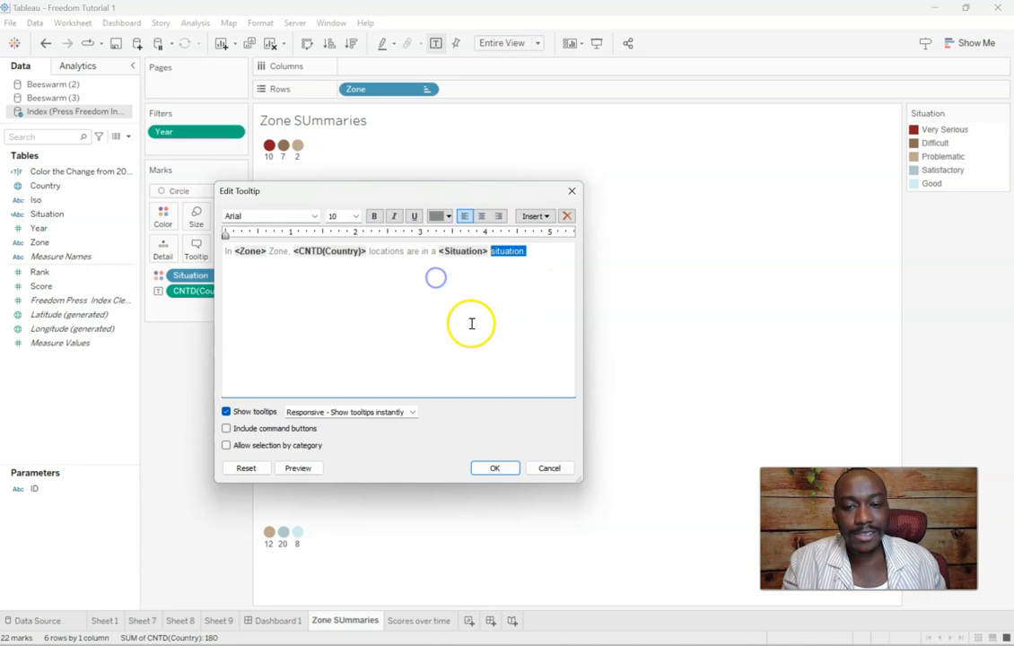
click(495, 468)
mouse_move(295, 232)
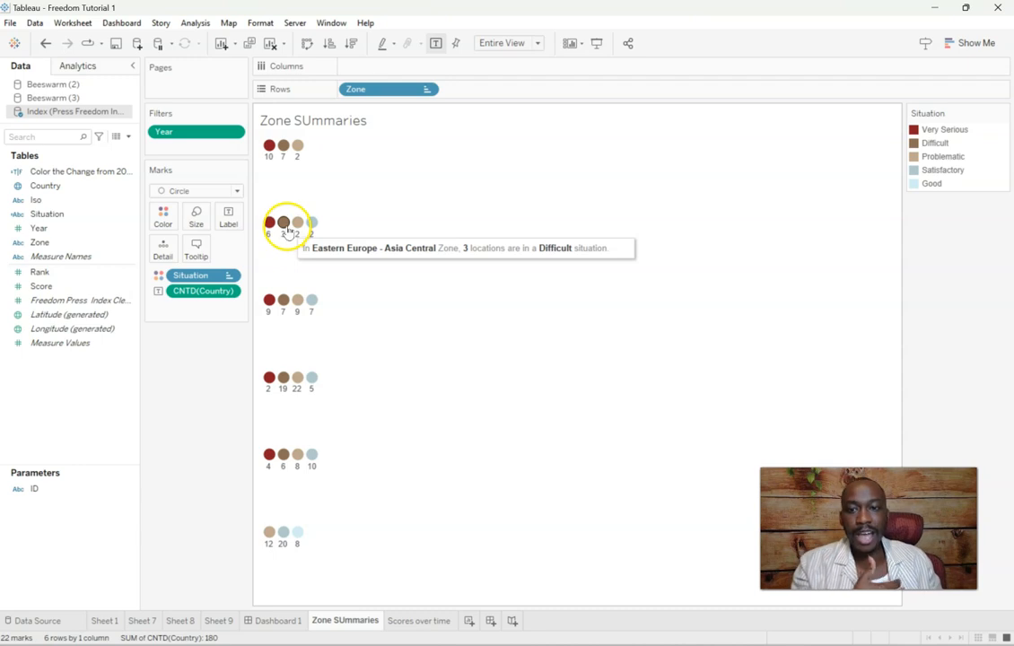
Step: Return to Dashboard 1 and examine the tooltips and layout of the situation summary, main beeswarm and country zones sections
click(278, 620)
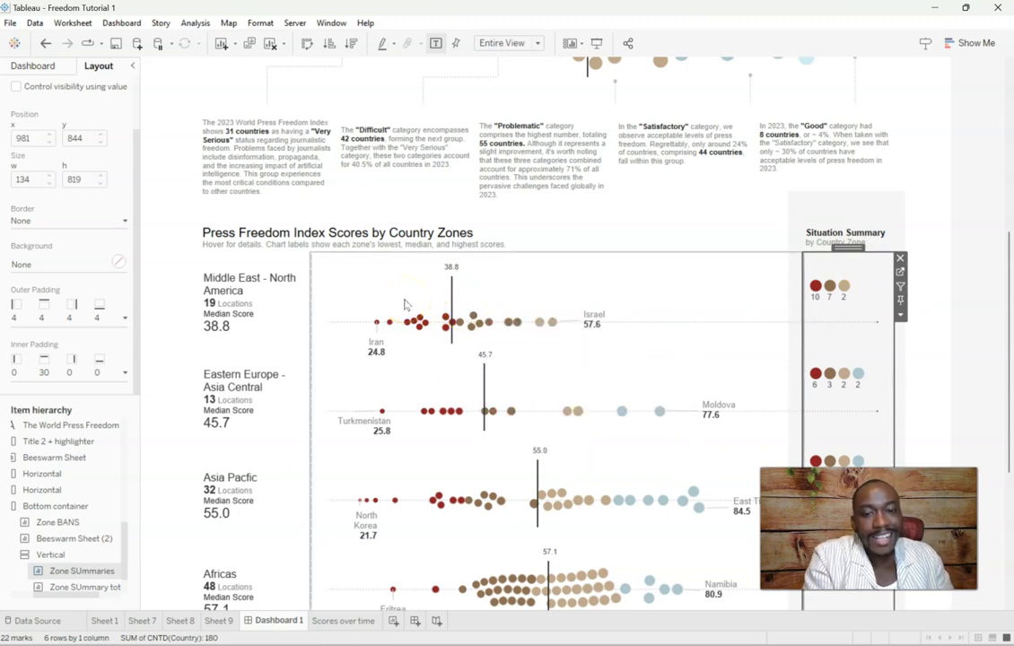
mouse_move(817, 285)
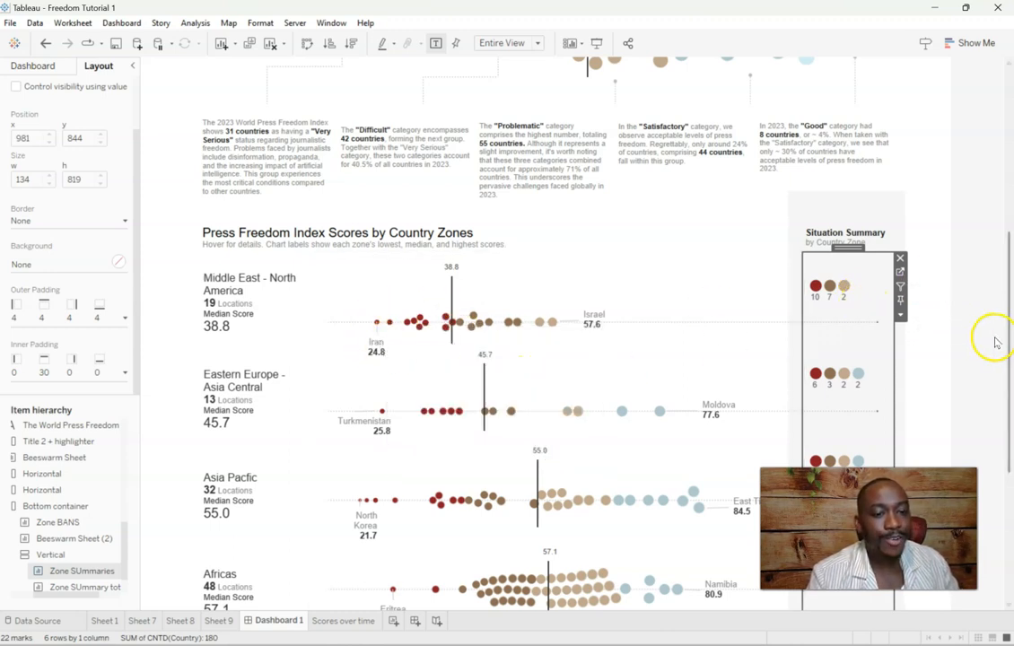
drag(997, 335, 1002, 120)
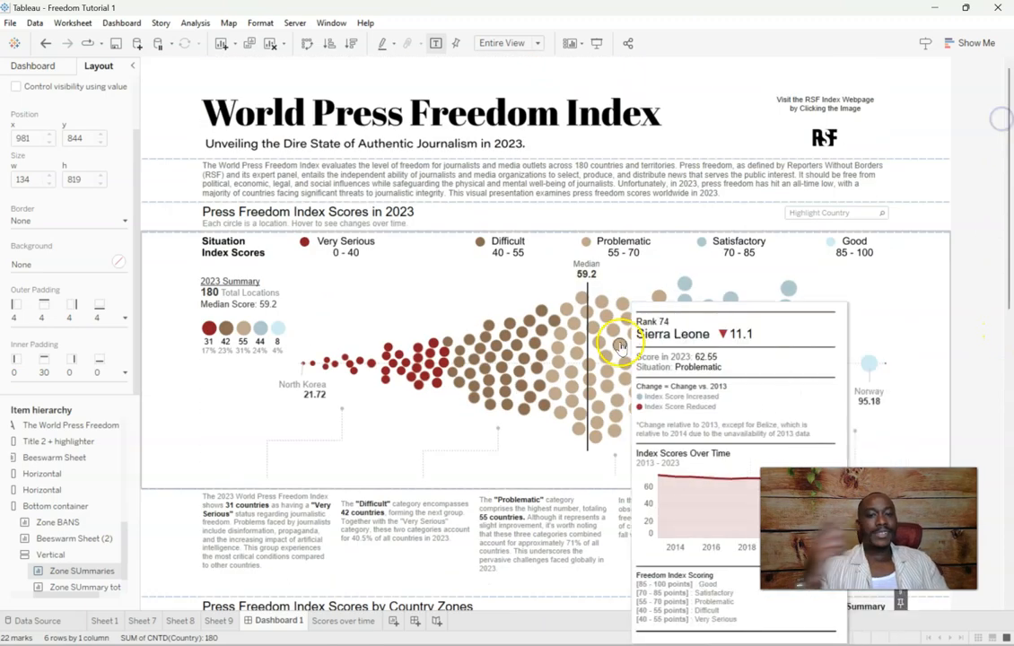
drag(1003, 196, 993, 419)
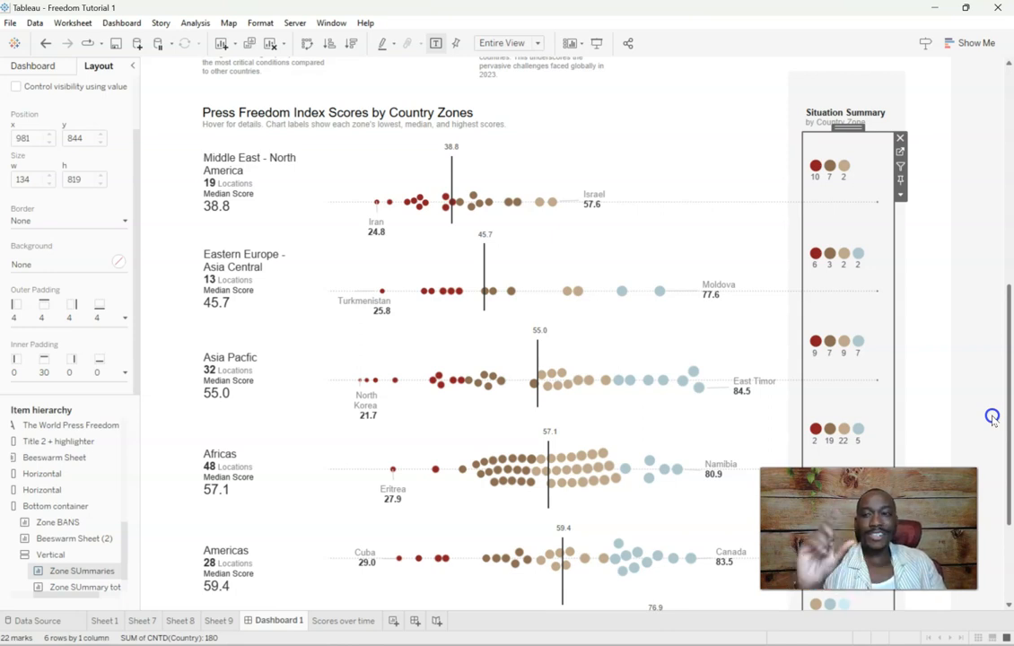
drag(993, 419, 991, 204)
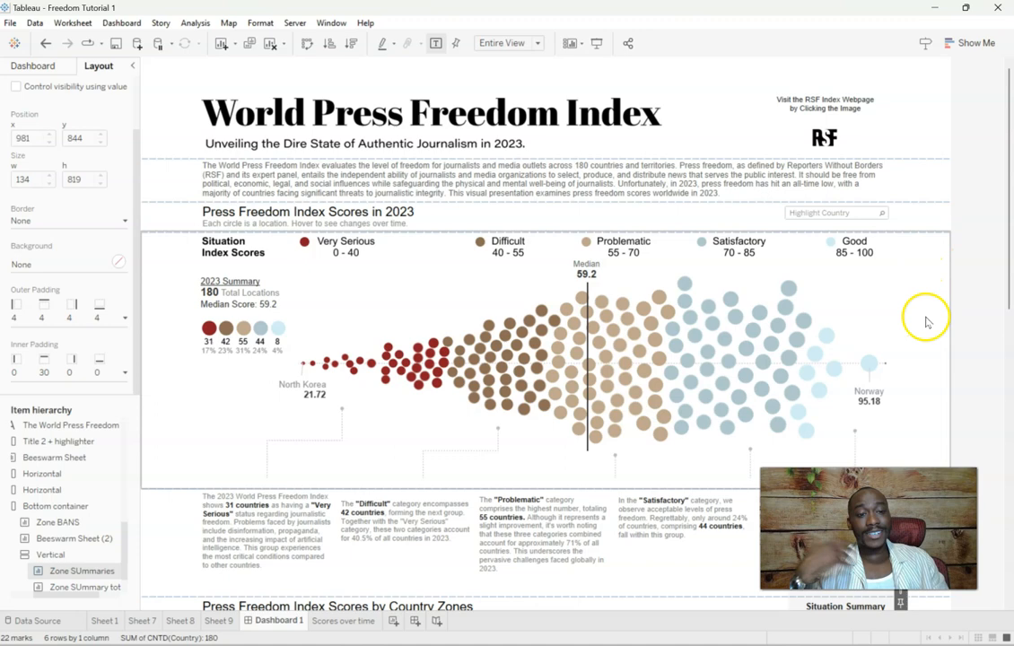
scroll(952, 296, down, 1)
drag(1007, 251, 986, 530)
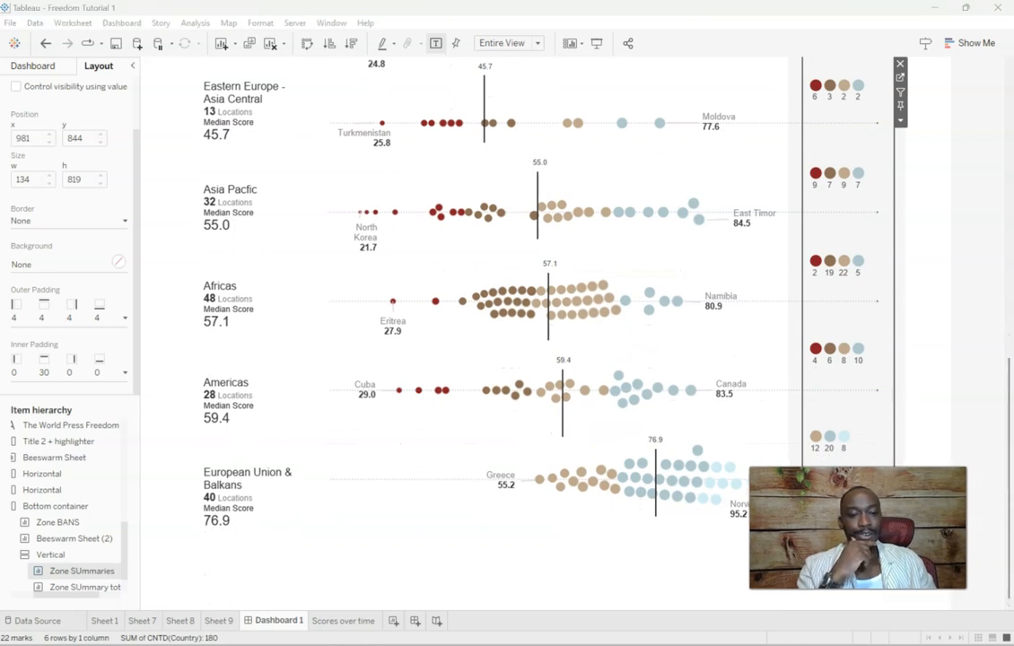
Step: Deselect the Zone SUmmaries item and look over the finished dashboard from its title down to the situation totals
click(974, 478)
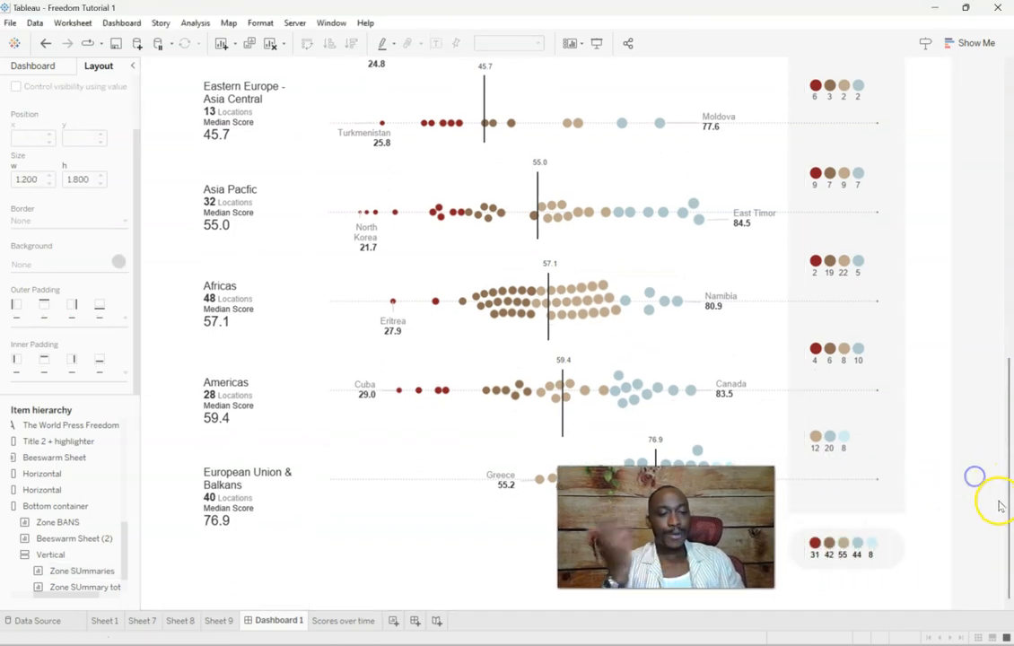
mouse_move(1009, 491)
mouse_down()
mouse_move(1010, 456)
mouse_move(1010, 494)
mouse_up()
scroll(996, 269, up, 10)
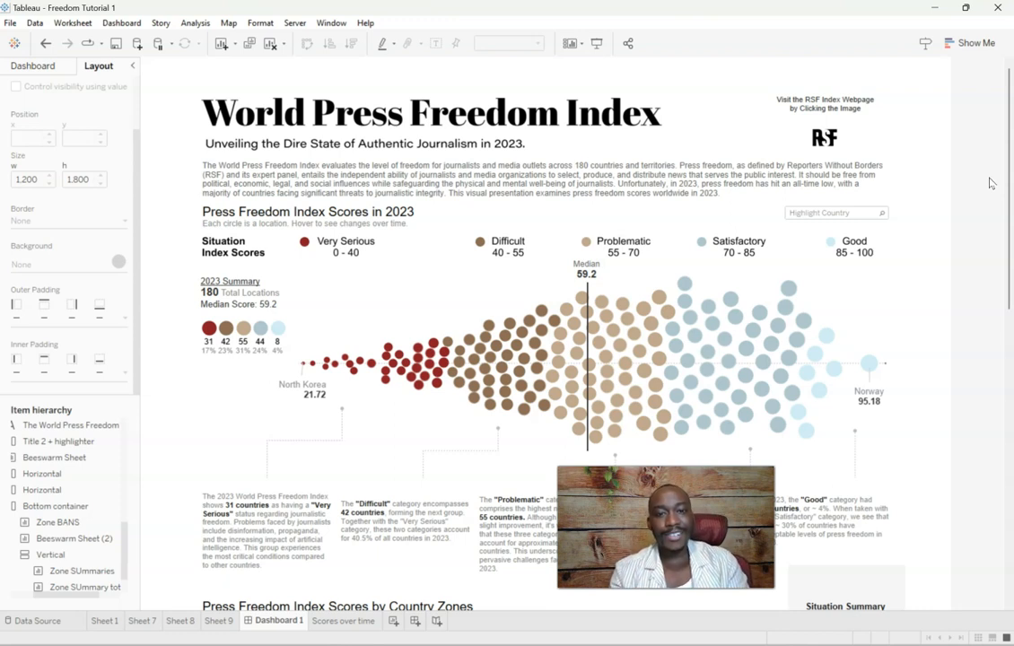
drag(1002, 199, 974, 529)
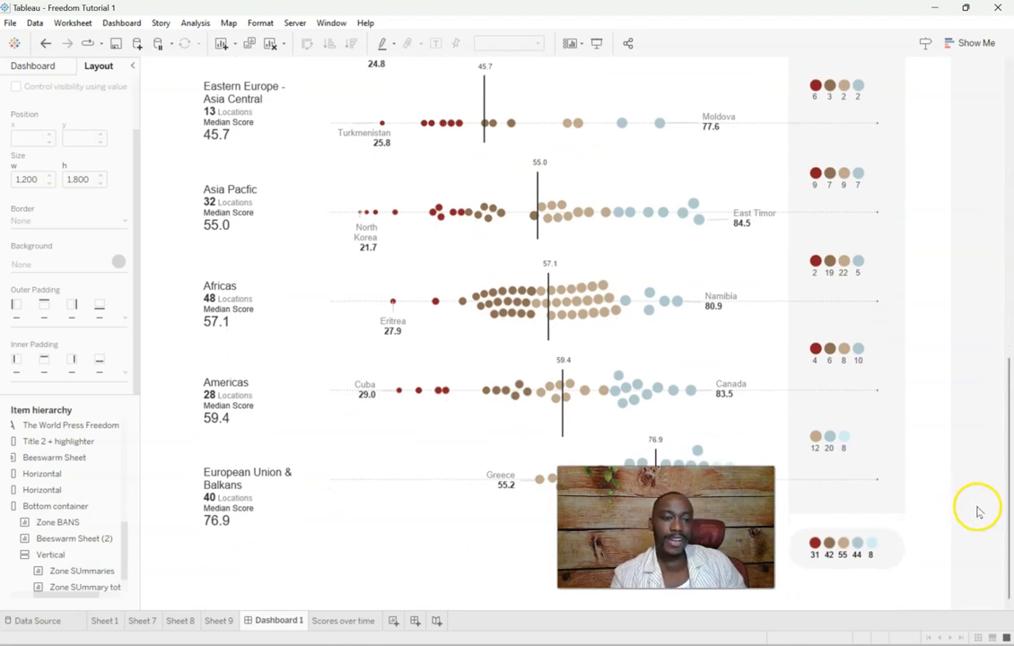
drag(1005, 518, 987, 321)
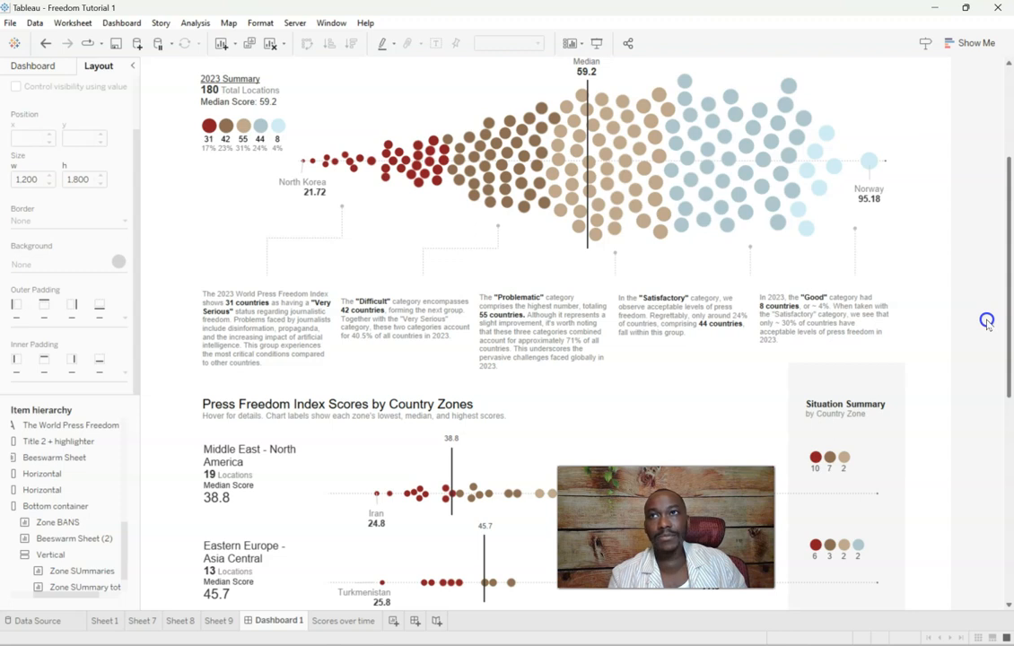
drag(987, 321, 971, 449)
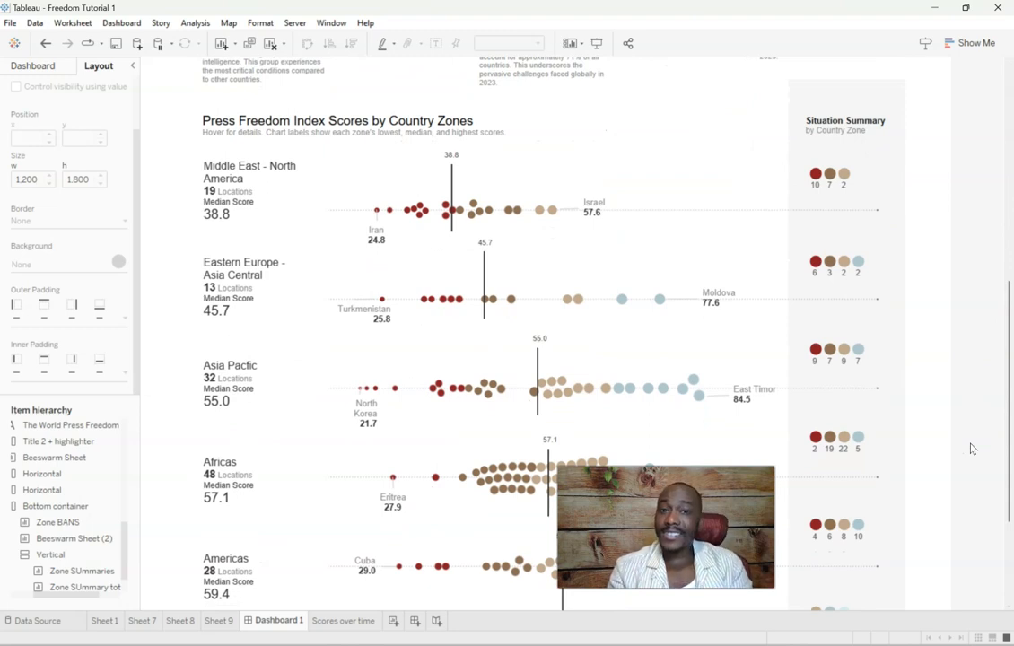